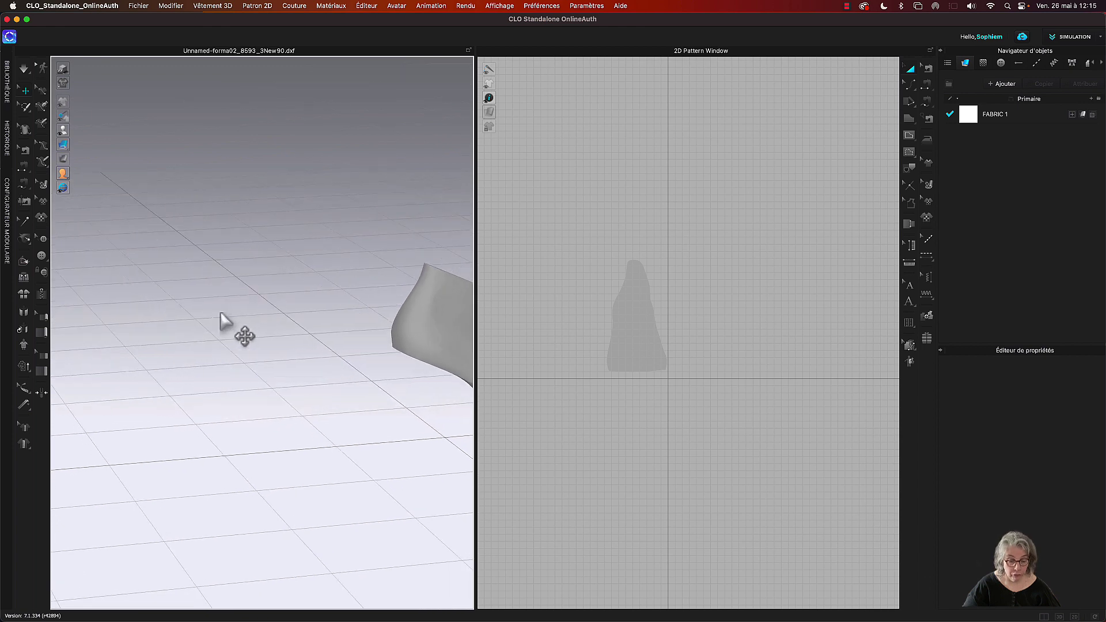
Step: Examine the shoe last from the front, the sides and at floor level
middle_drag(267, 349, 33, 288)
mouse_move(414, 429)
right_down()
mouse_move(287, 417)
mouse_move(410, 430)
right_up()
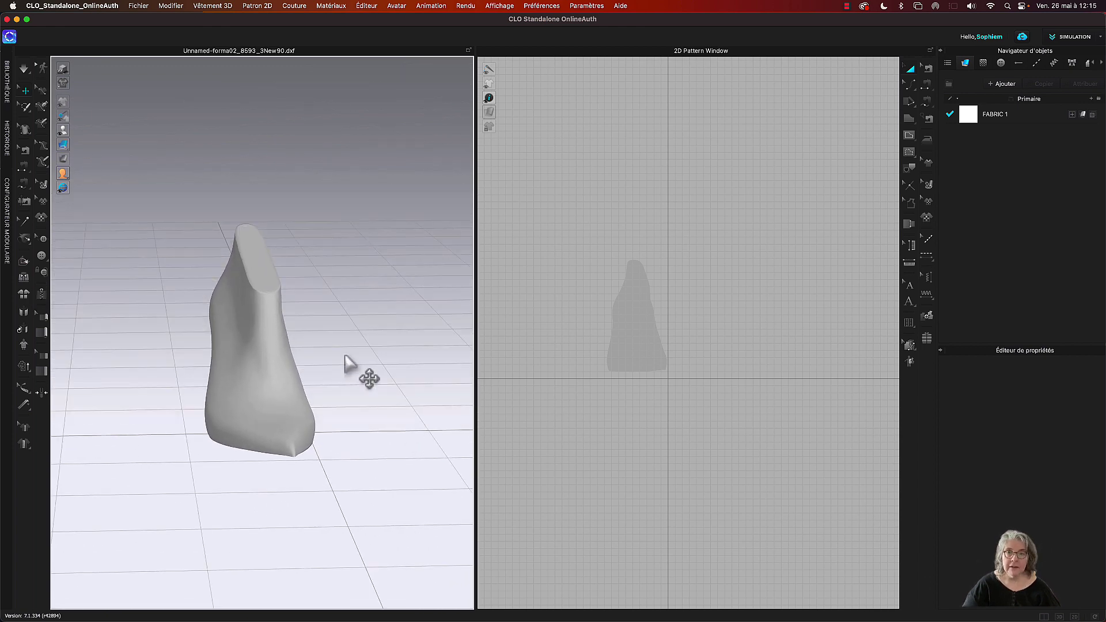
right_drag(343, 353, 385, 358)
right_drag(321, 464, 225, 459)
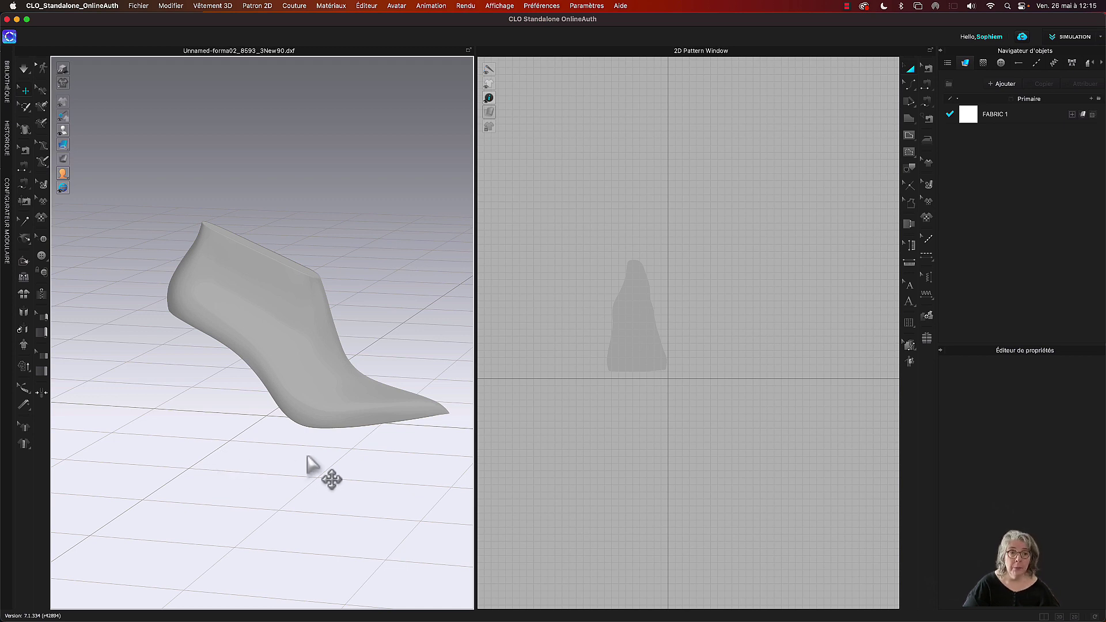
right_drag(310, 463, 355, 457)
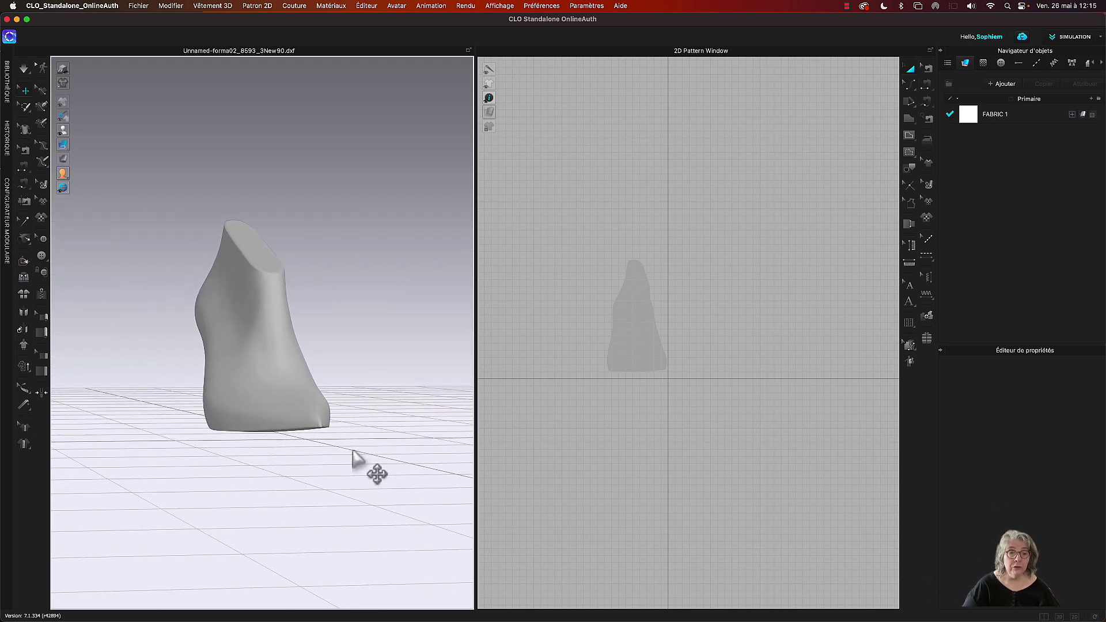
right_drag(370, 398, 359, 403)
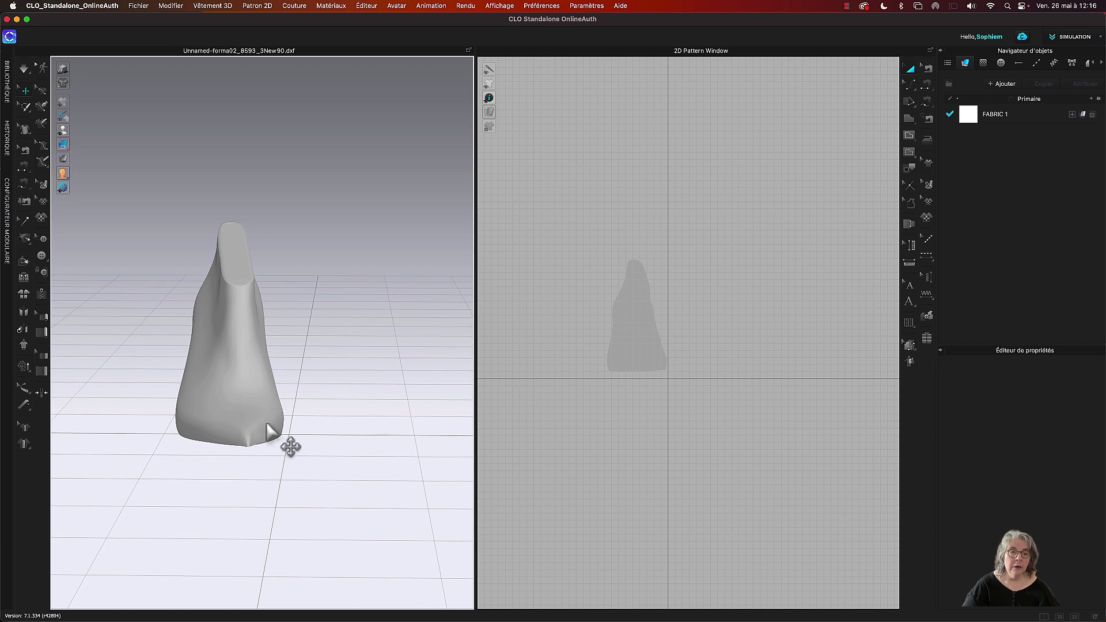
click(267, 426)
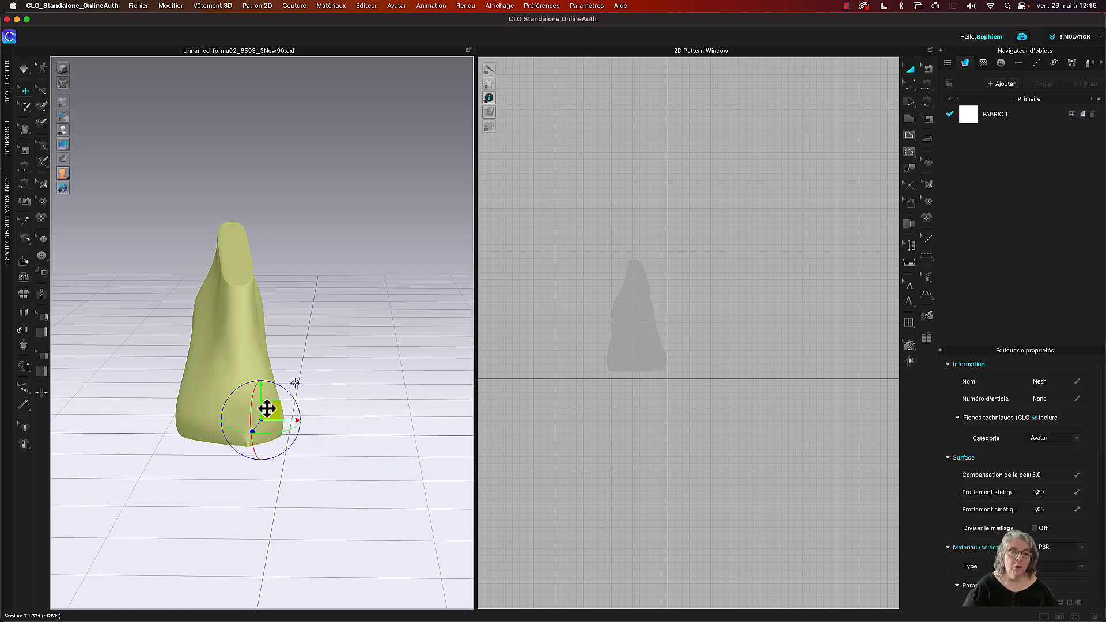
right_drag(267, 408, 363, 435)
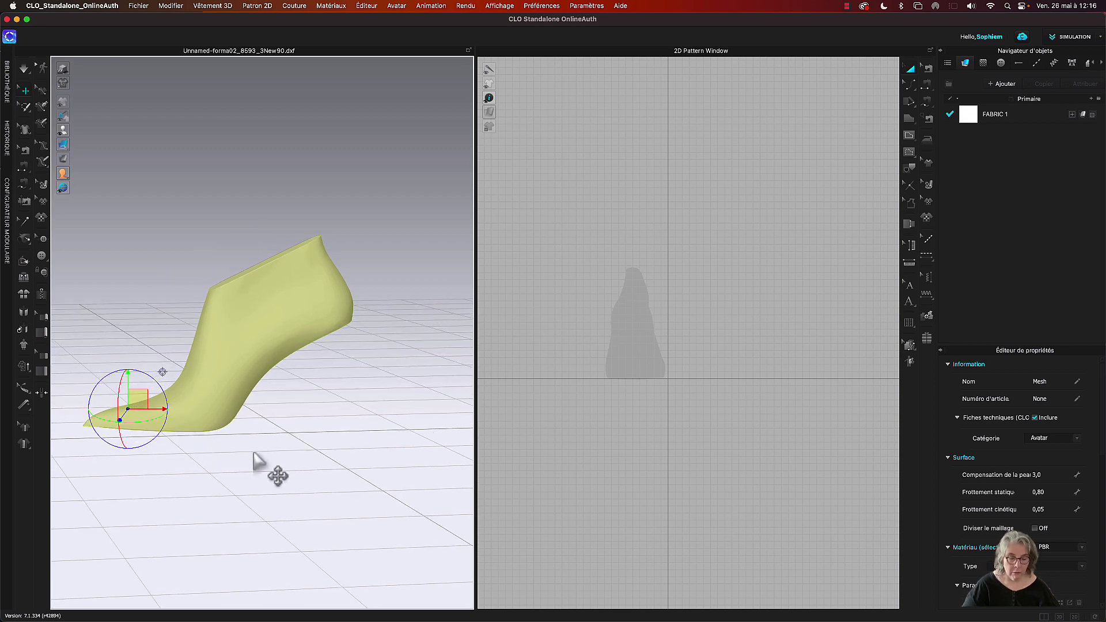
middle_drag(252, 451, 306, 446)
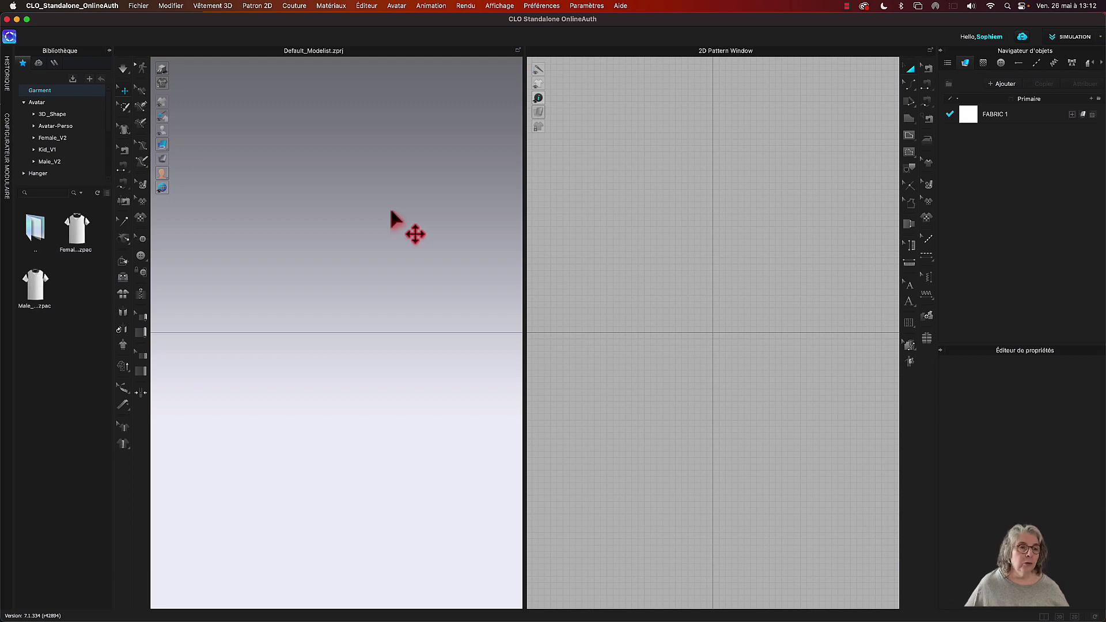
Step: Load the FV2_Camila avatar from the library's Female_V2 folder into the 3D window
click(35, 103)
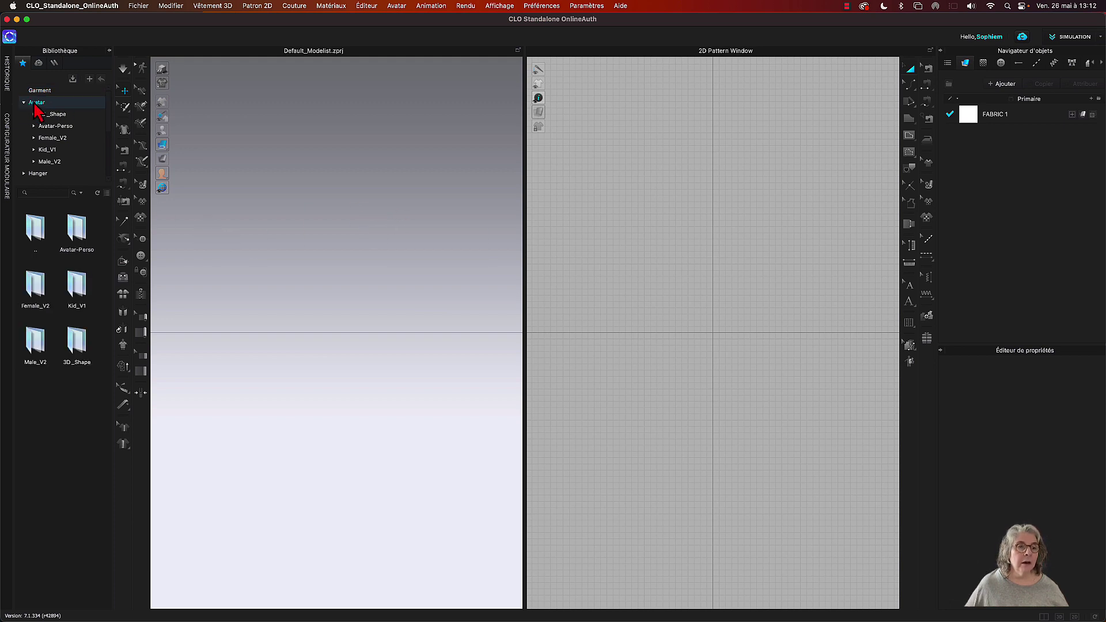
double_click(48, 301)
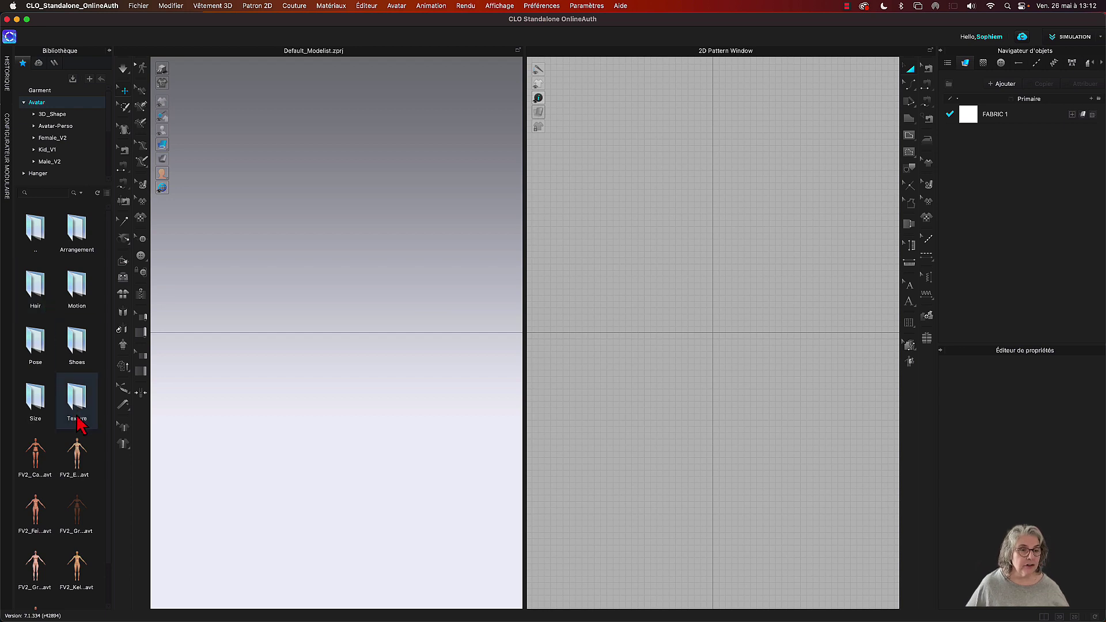
drag(38, 449, 310, 429)
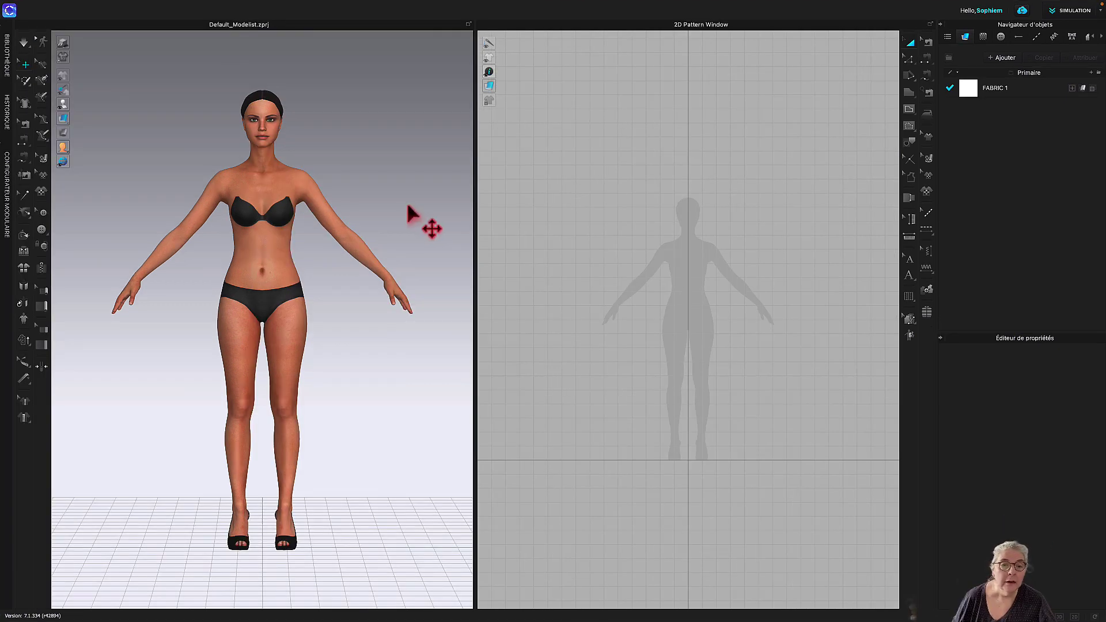
Step: Remove the avatar's right shoe, including its upper, sole and heel, as an accessory while keeping the avatar
right_click(406, 205)
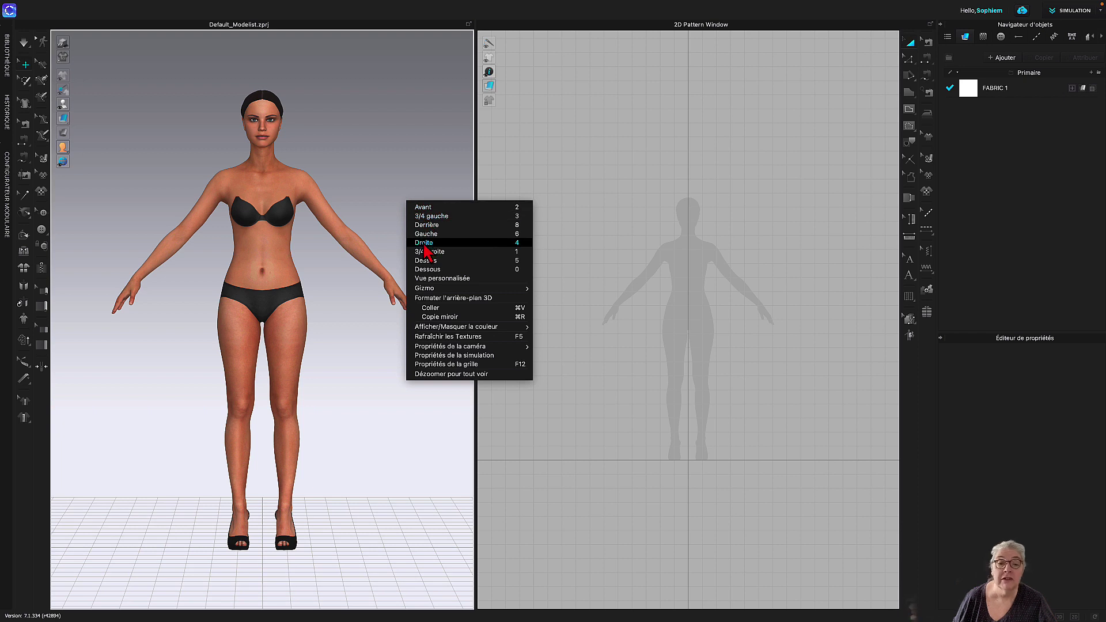
click(426, 244)
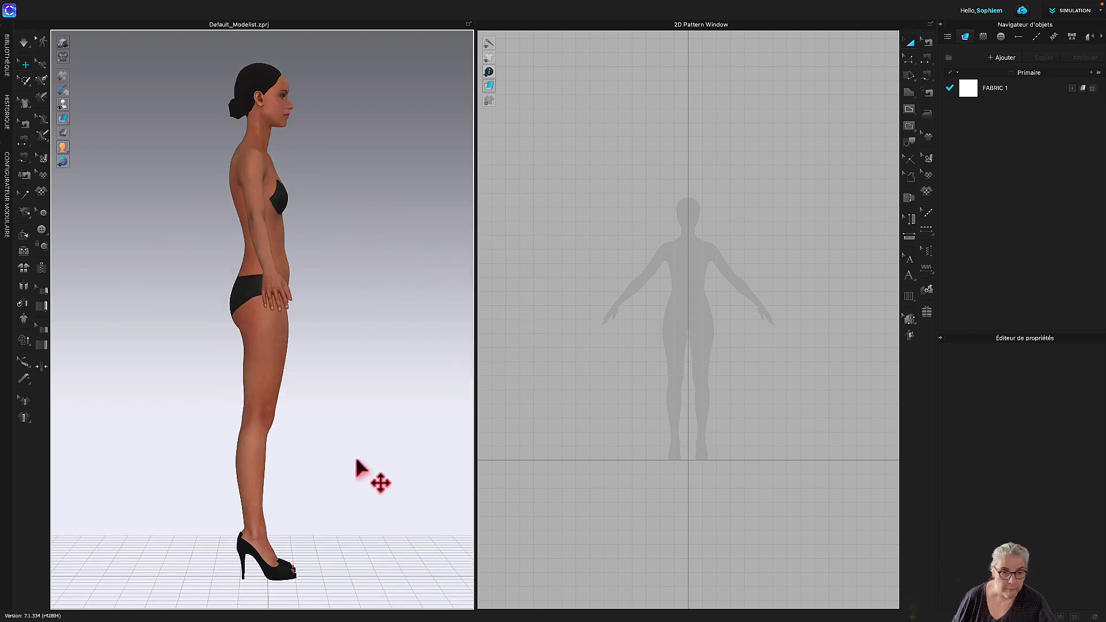
scroll(363, 471, up, 10)
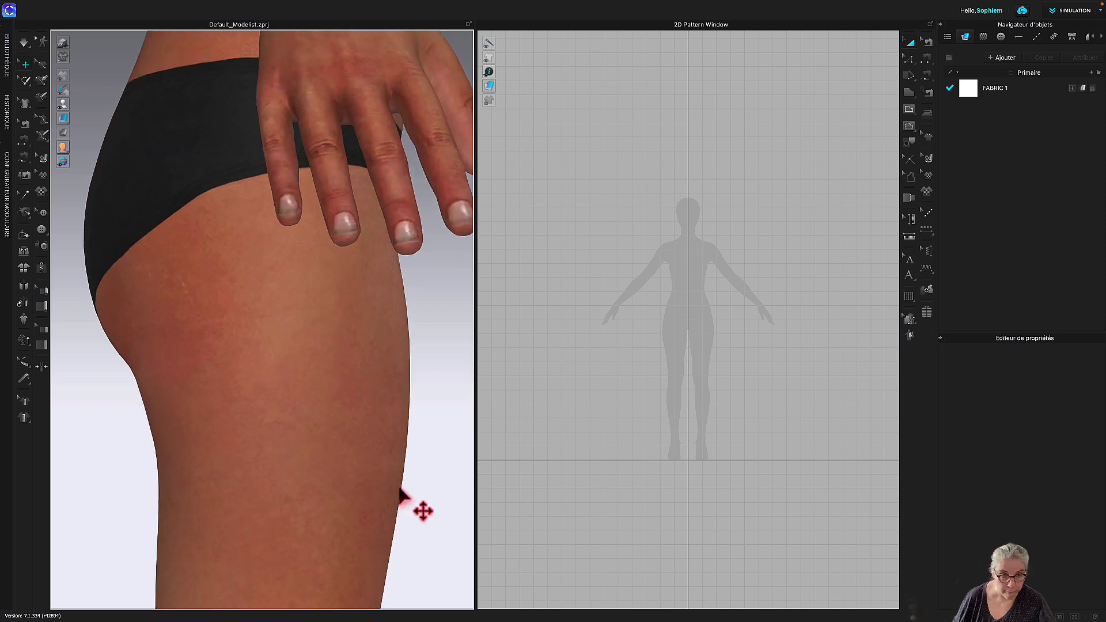
scroll(411, 520, down, 3)
scroll(433, 427, up, 4)
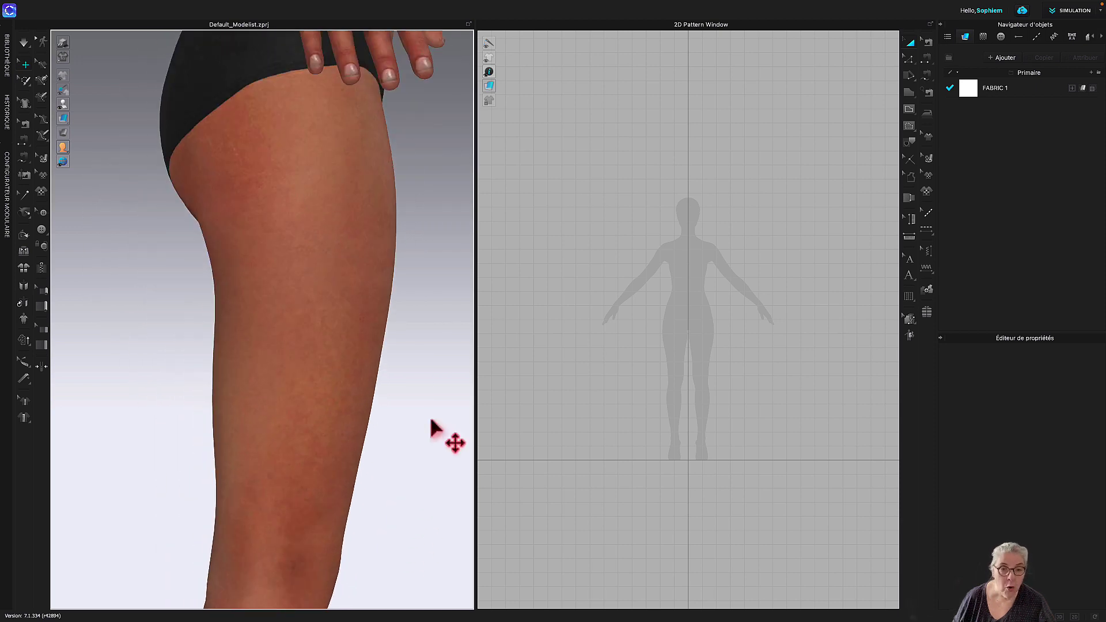
middle_drag(431, 420, 458, 219)
middle_drag(436, 459, 403, 57)
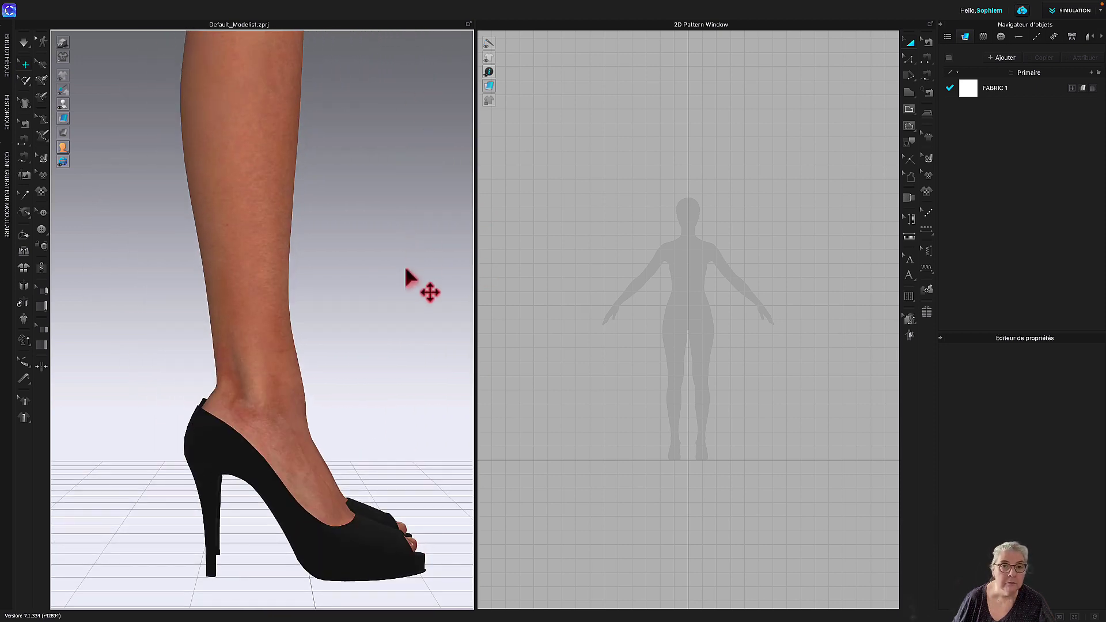
middle_drag(407, 279, 385, 173)
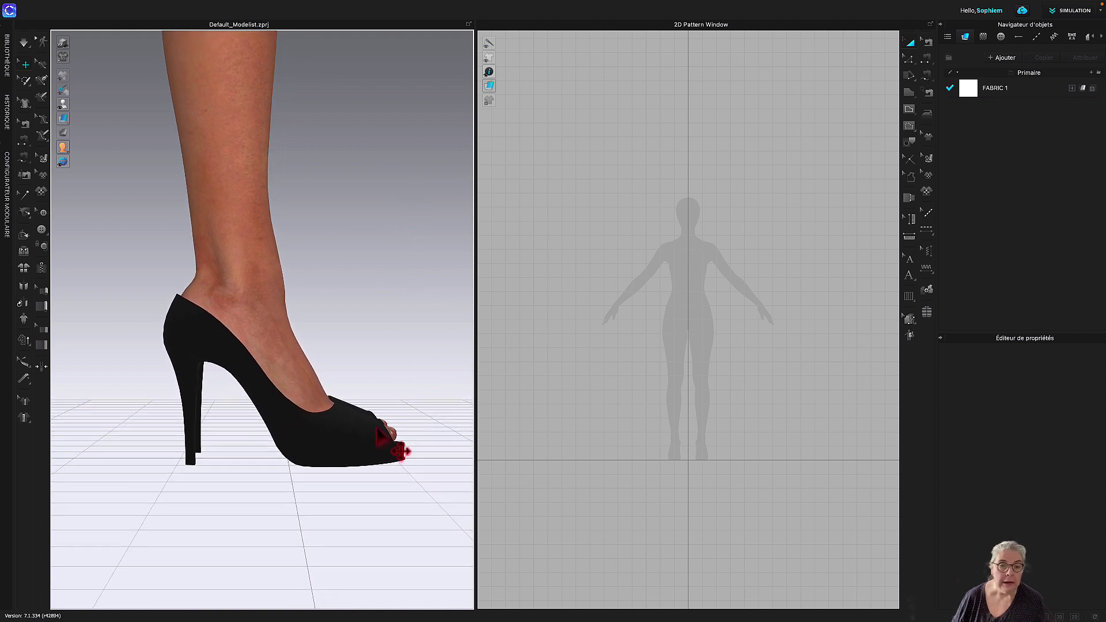
click(369, 435)
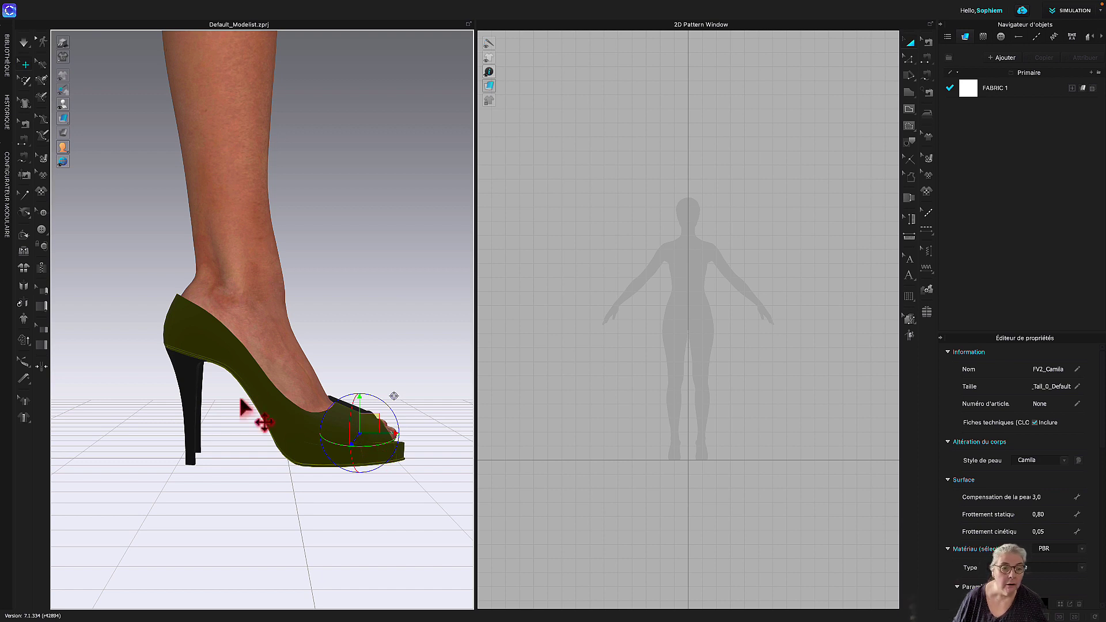
shift+click(190, 411)
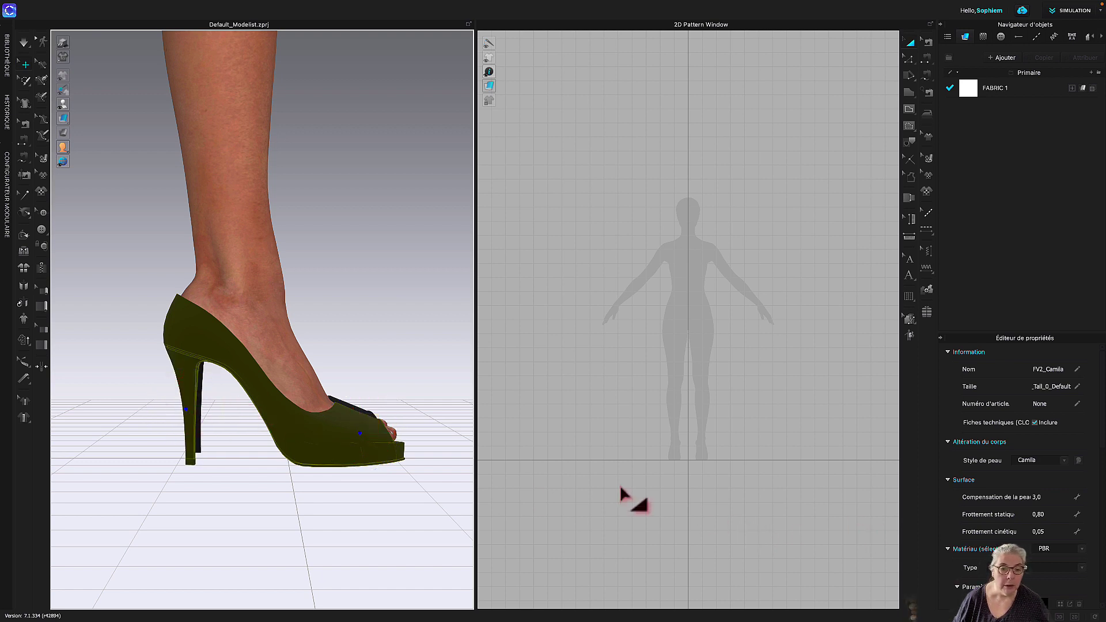
right_click(313, 421)
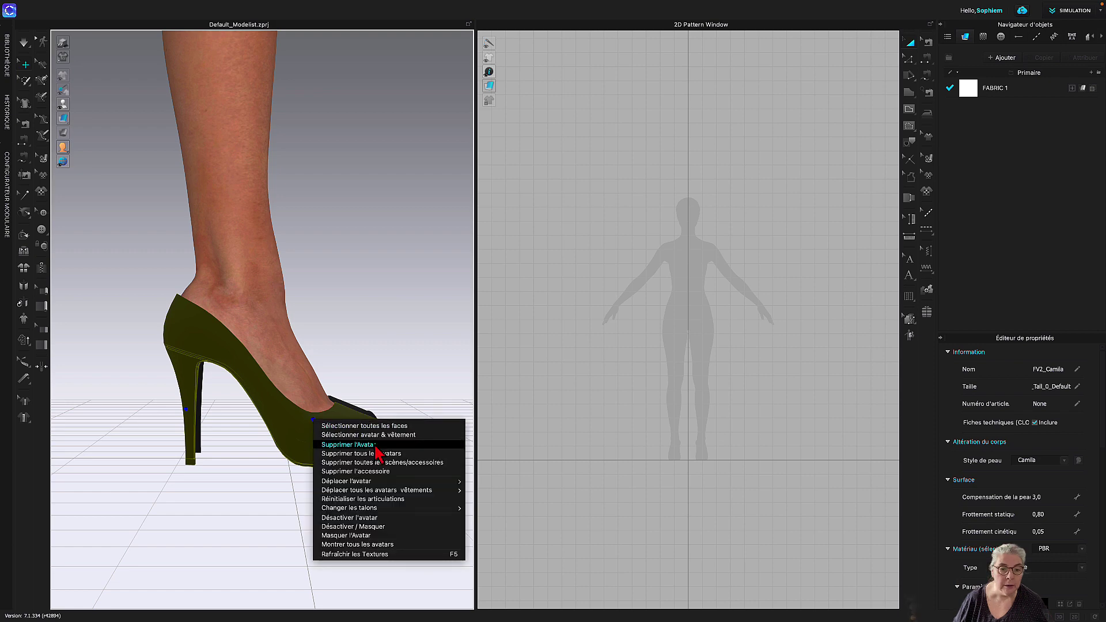
click(379, 472)
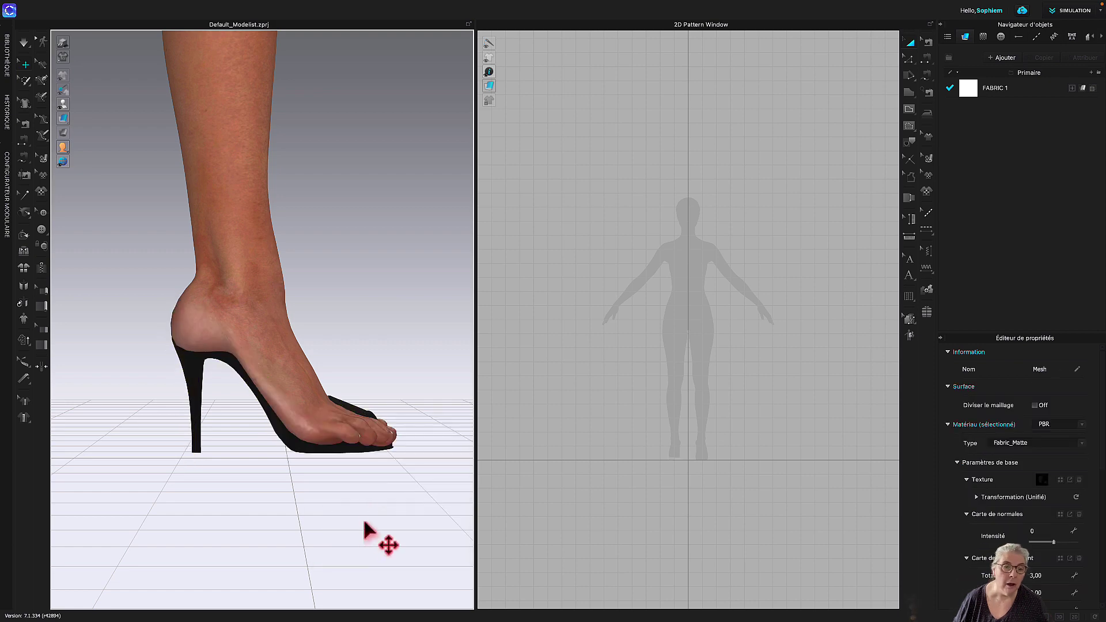
mouse_move(365, 522)
right_down()
mouse_move(371, 513)
mouse_move(422, 528)
mouse_move(460, 517)
mouse_move(362, 521)
right_up()
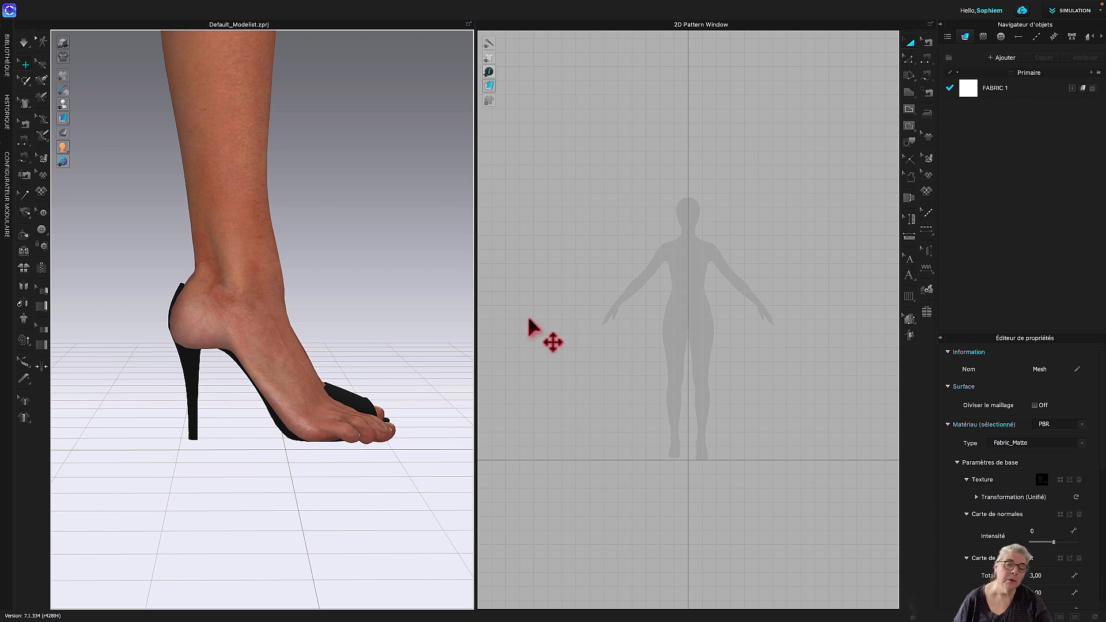
Step: View the avatar from directly below and frame the sole of the bare right foot
right_click(341, 314)
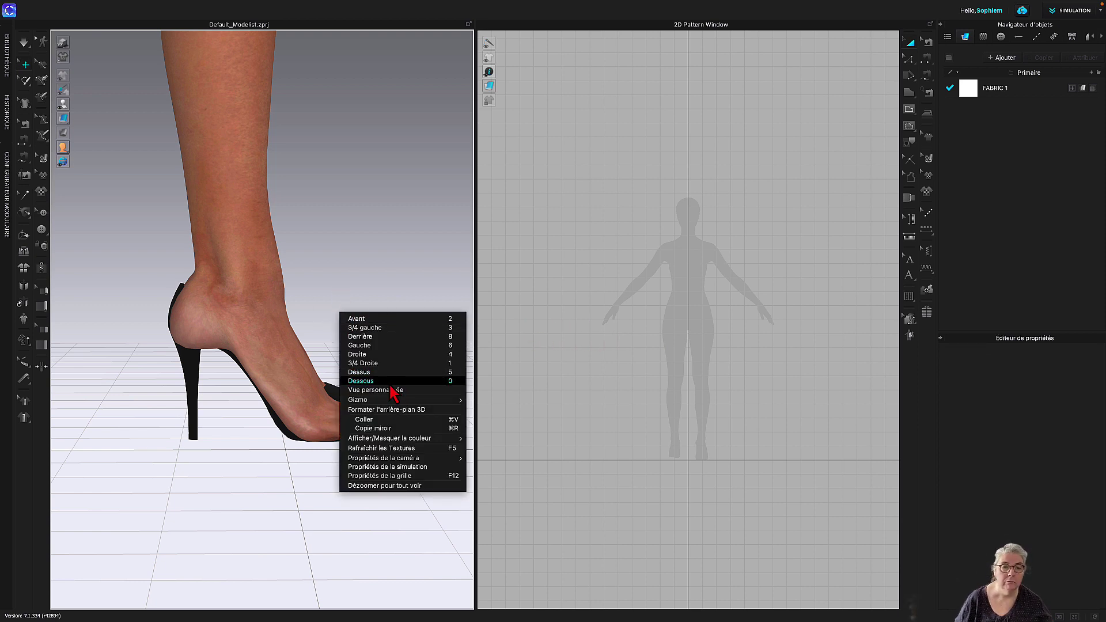
click(391, 382)
scroll(260, 262, up, 3)
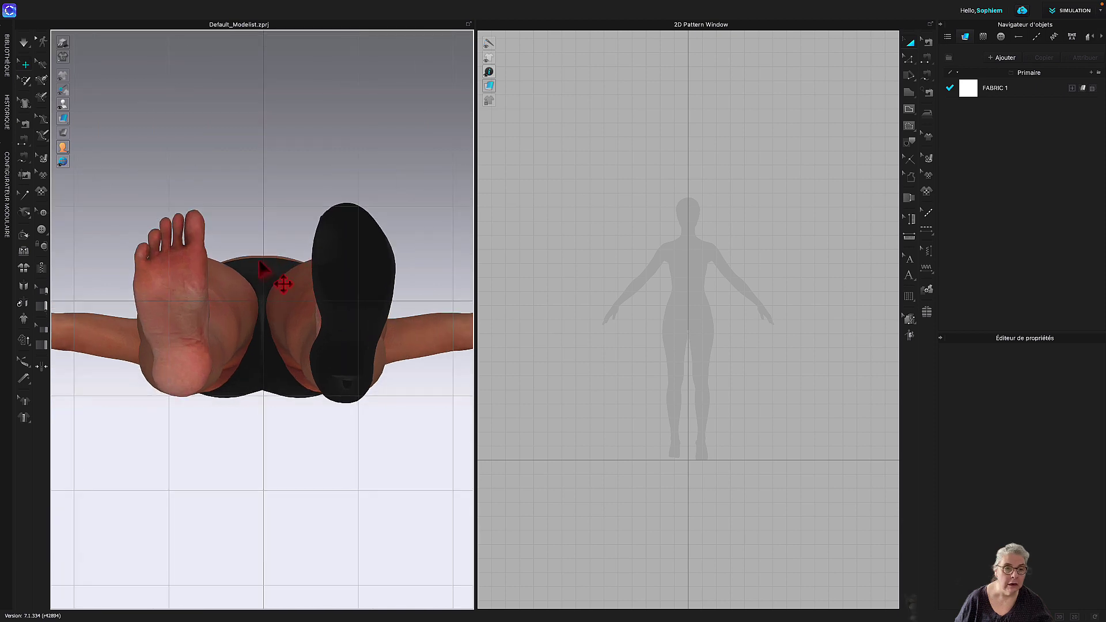
scroll(259, 261, up, 3)
middle_drag(250, 251, 411, 268)
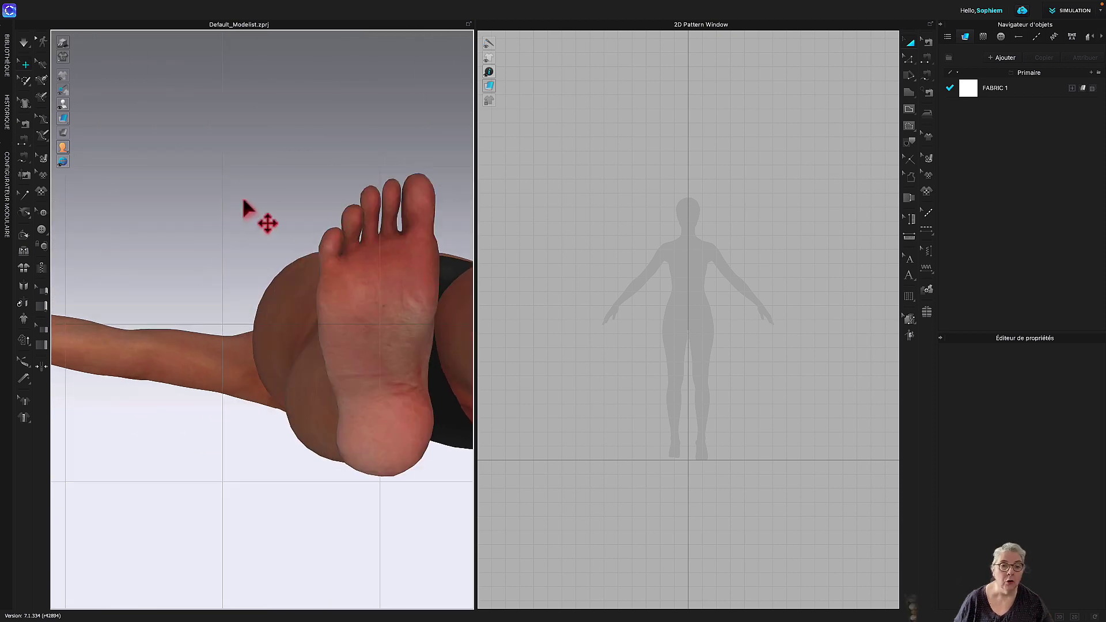
scroll(244, 201, up, 2)
middle_drag(270, 208, 175, 196)
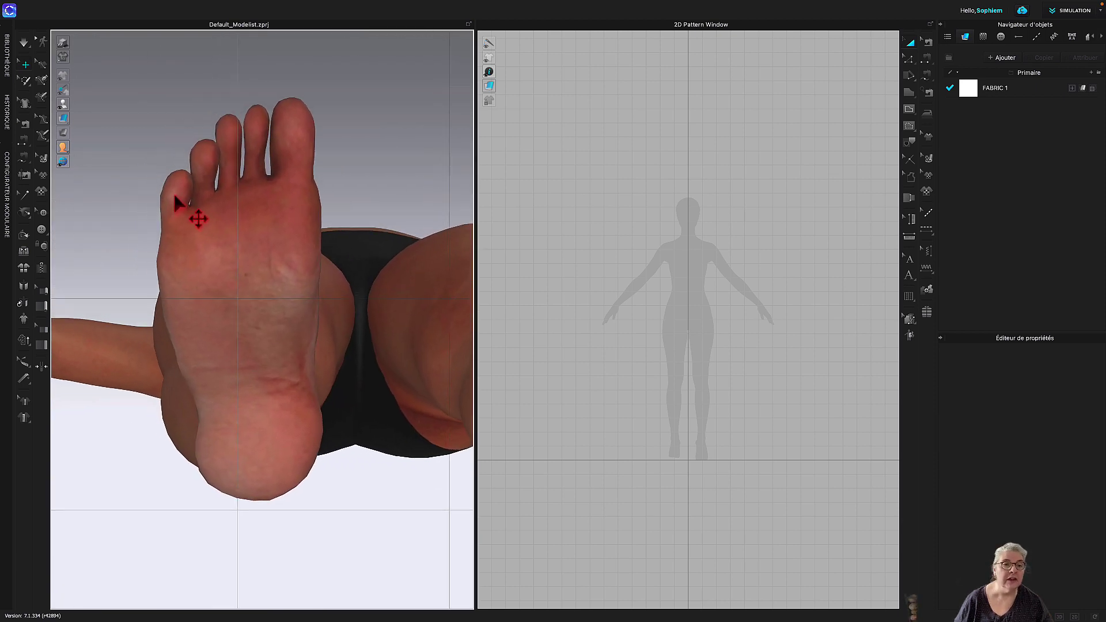
right_drag(174, 197, 176, 200)
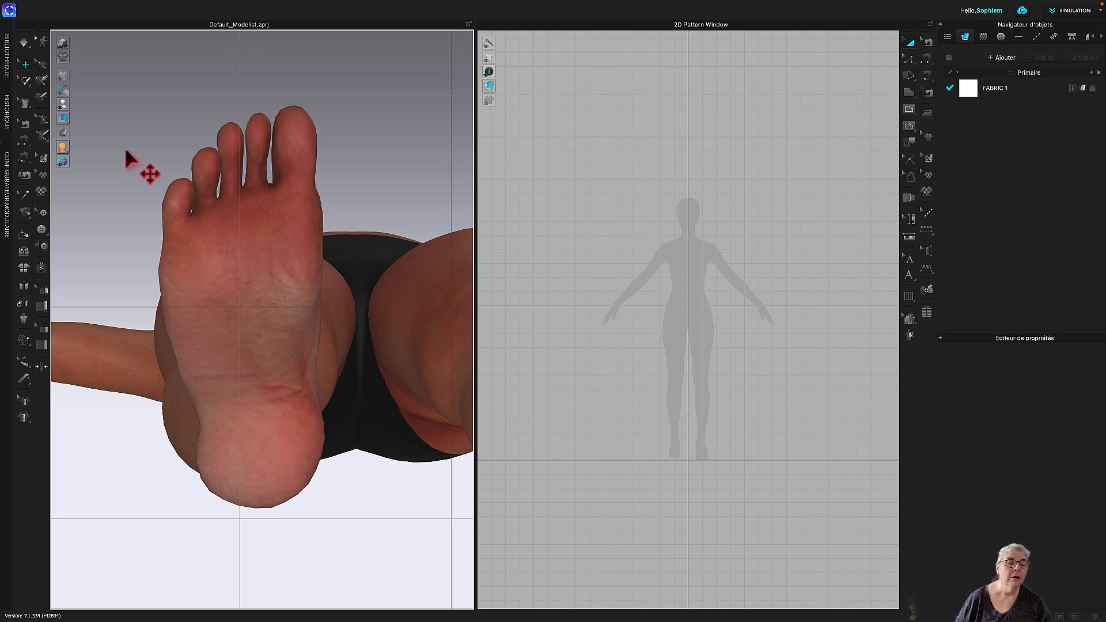
Step: Trace a closed outline around the bare sole with the 3D Pen (Avatar), from the heel to a straight line just below the toes
click(41, 136)
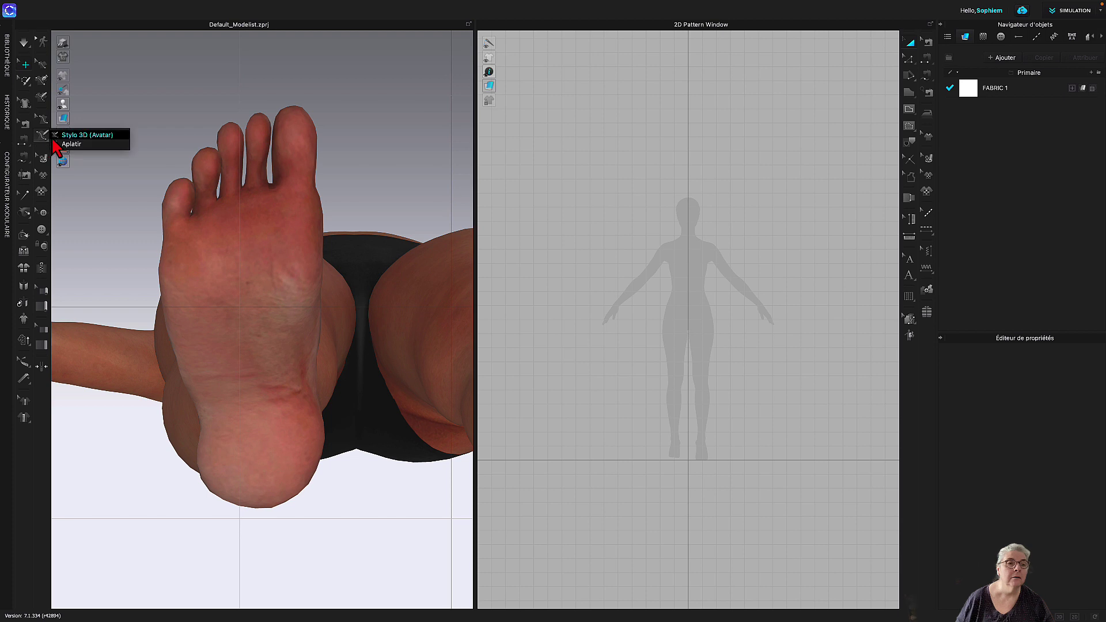
click(87, 135)
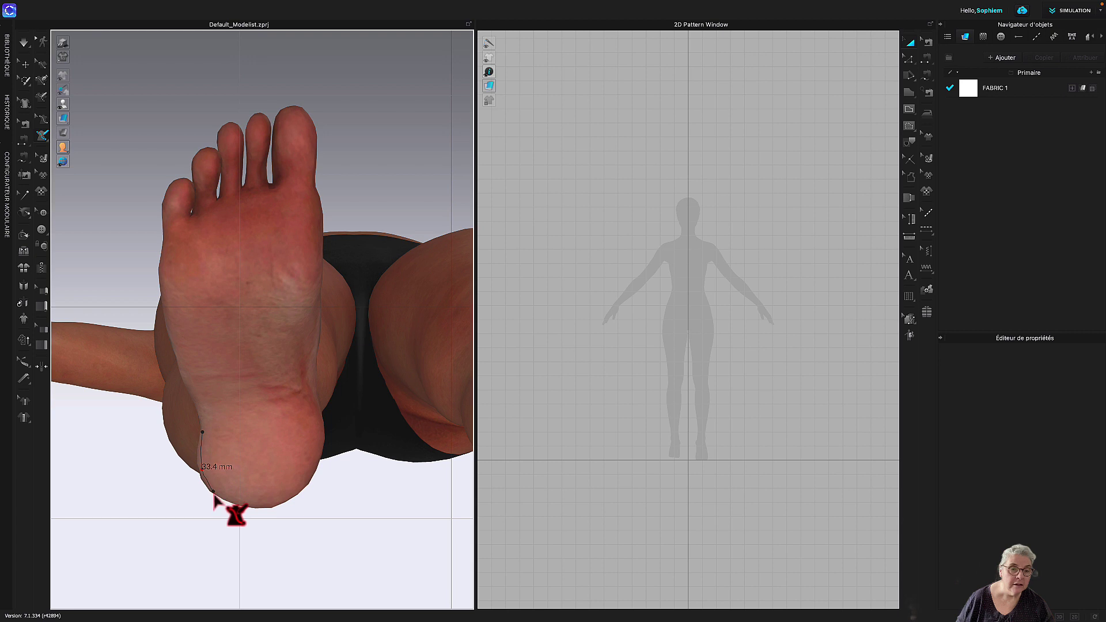
click(213, 494)
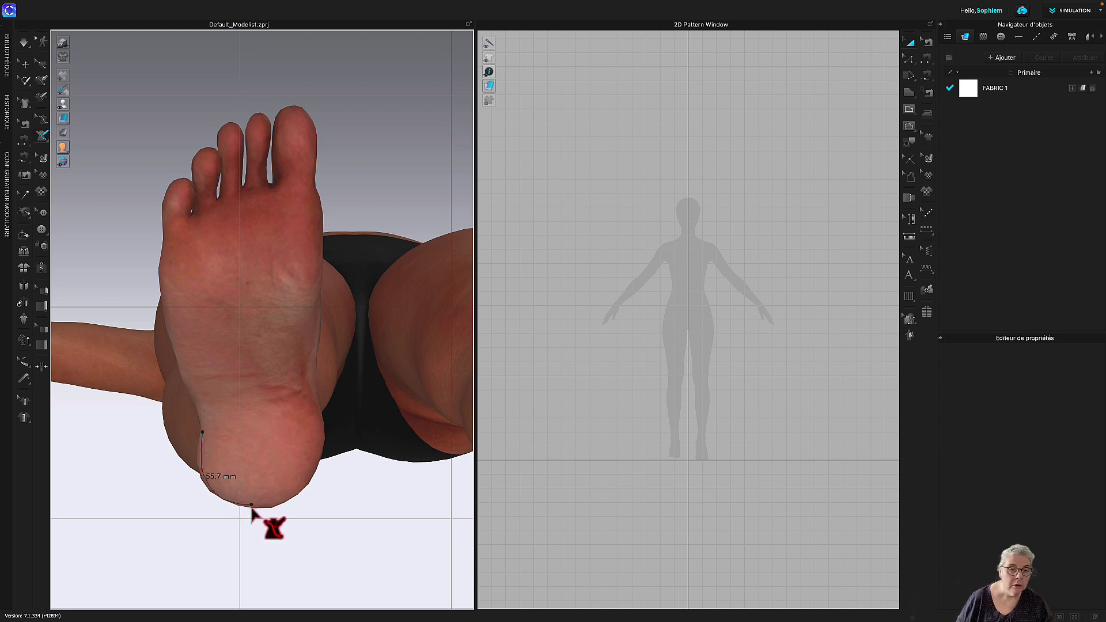
click(252, 506)
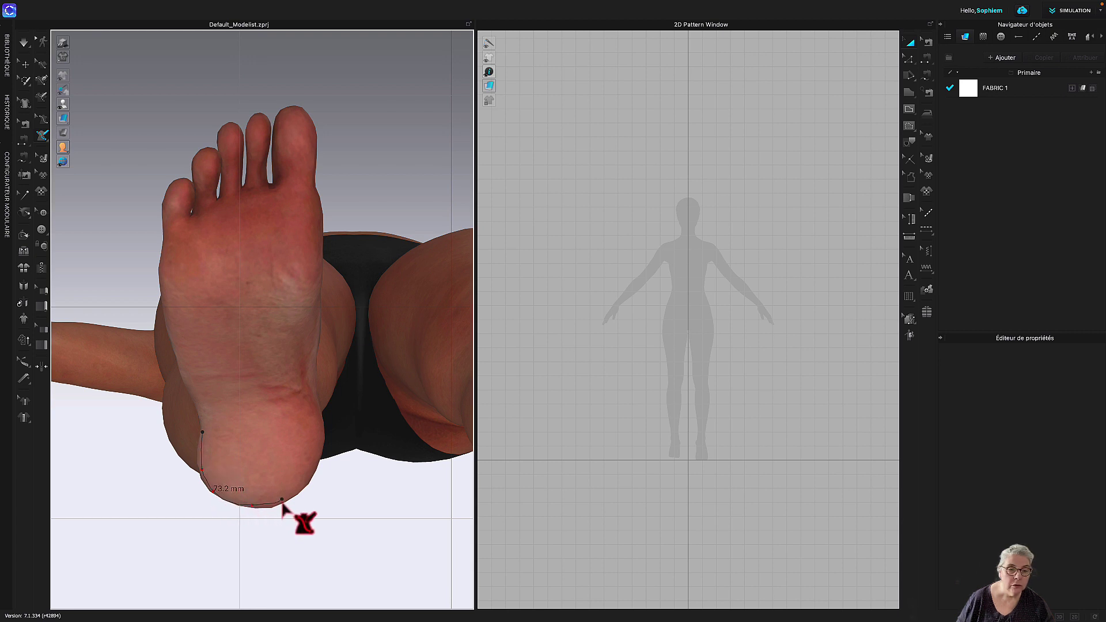
click(285, 500)
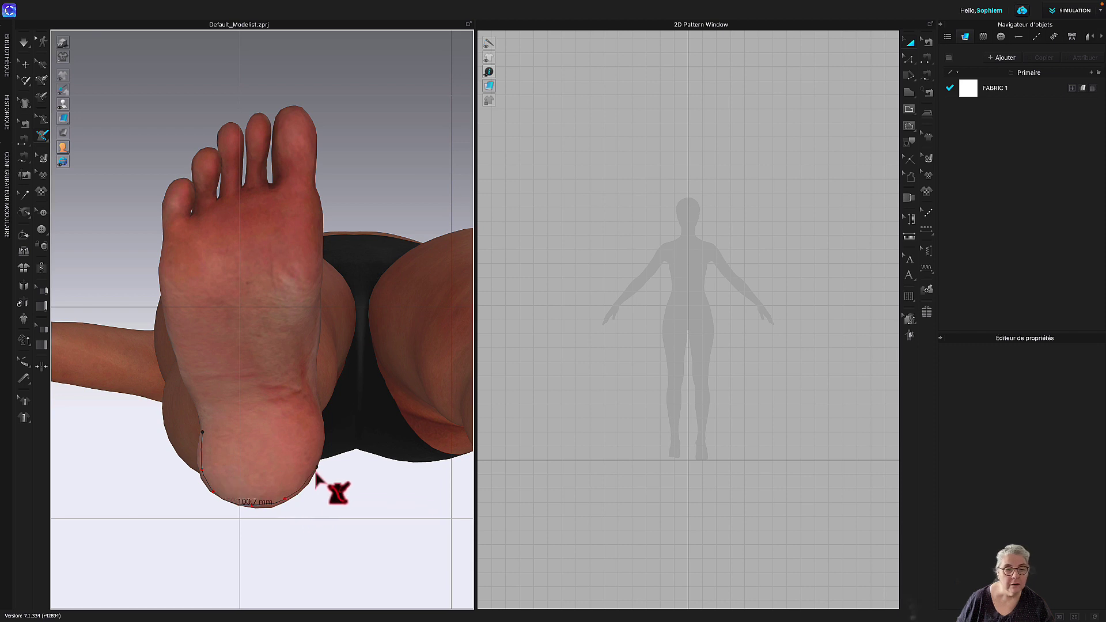
click(313, 474)
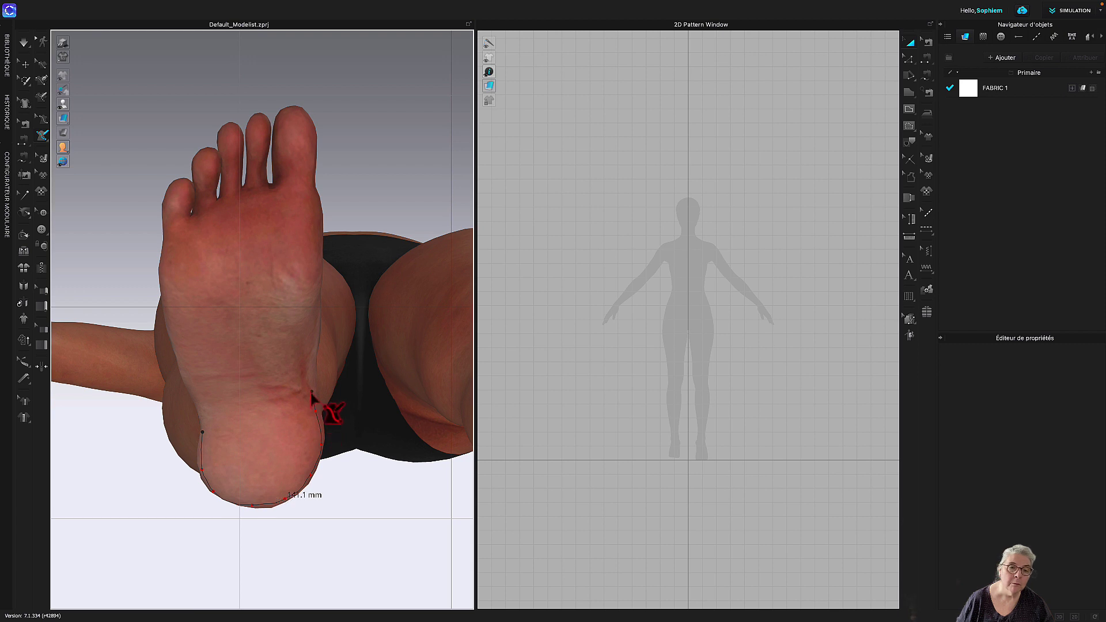
click(310, 389)
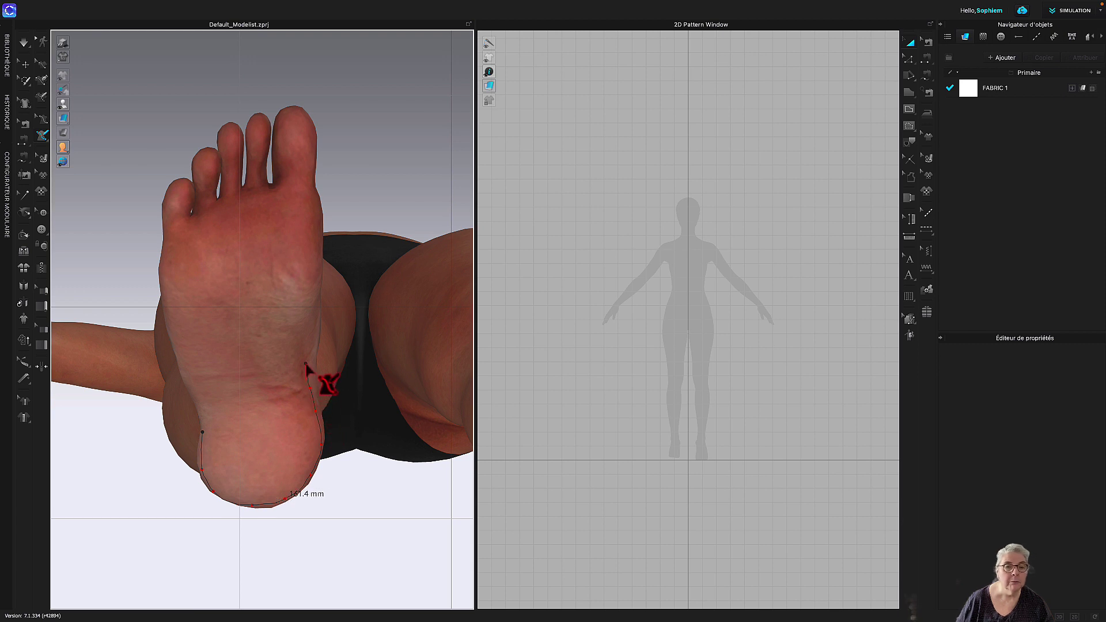
click(308, 353)
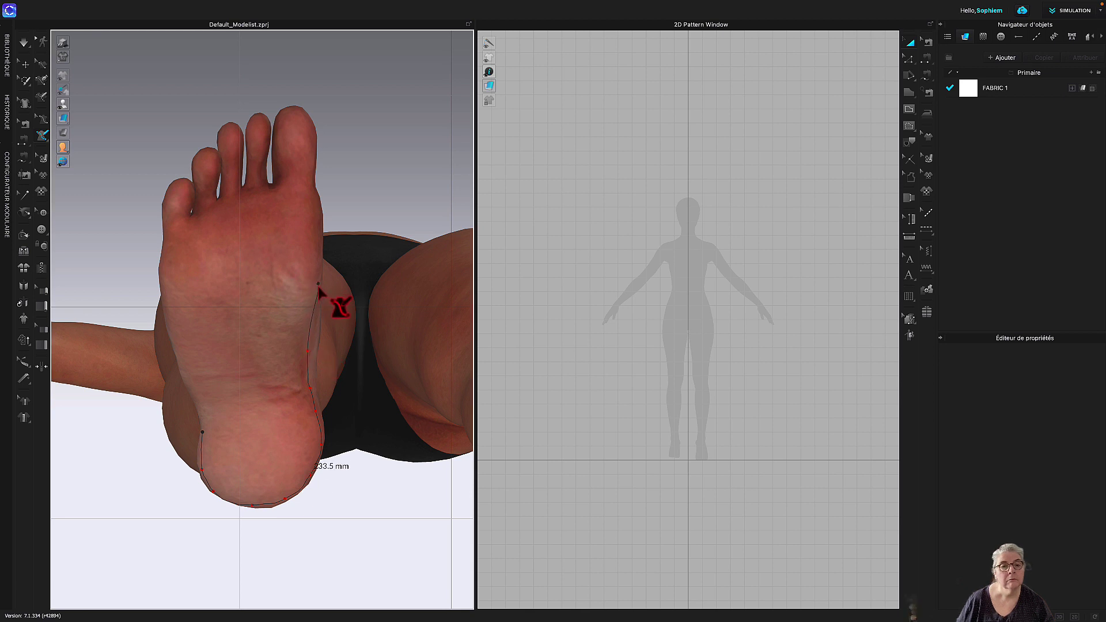
click(318, 284)
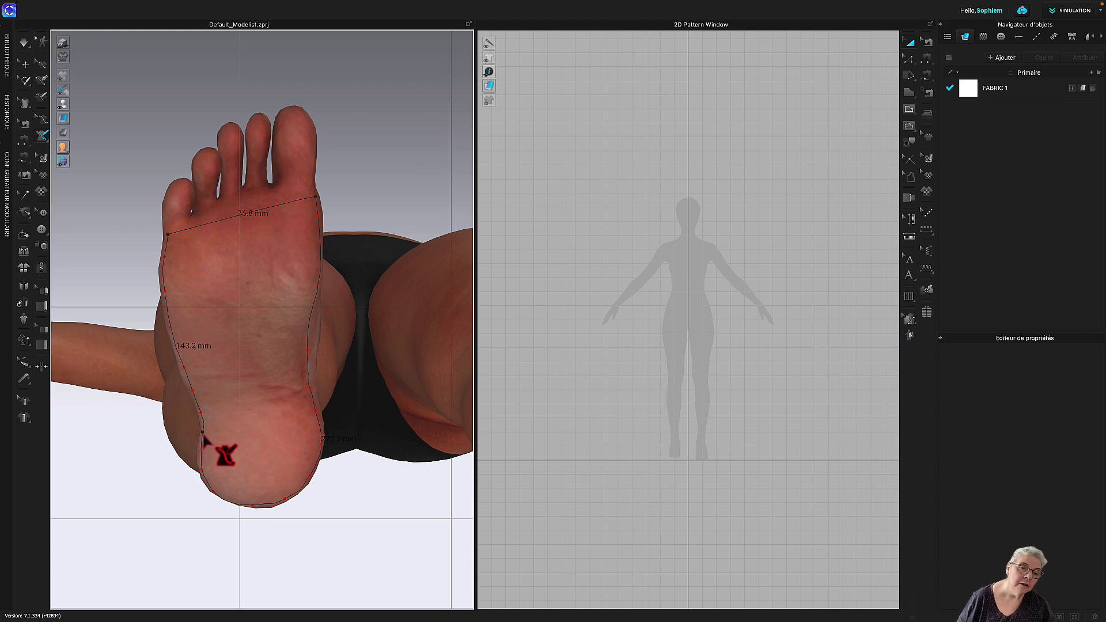
double_click(202, 436)
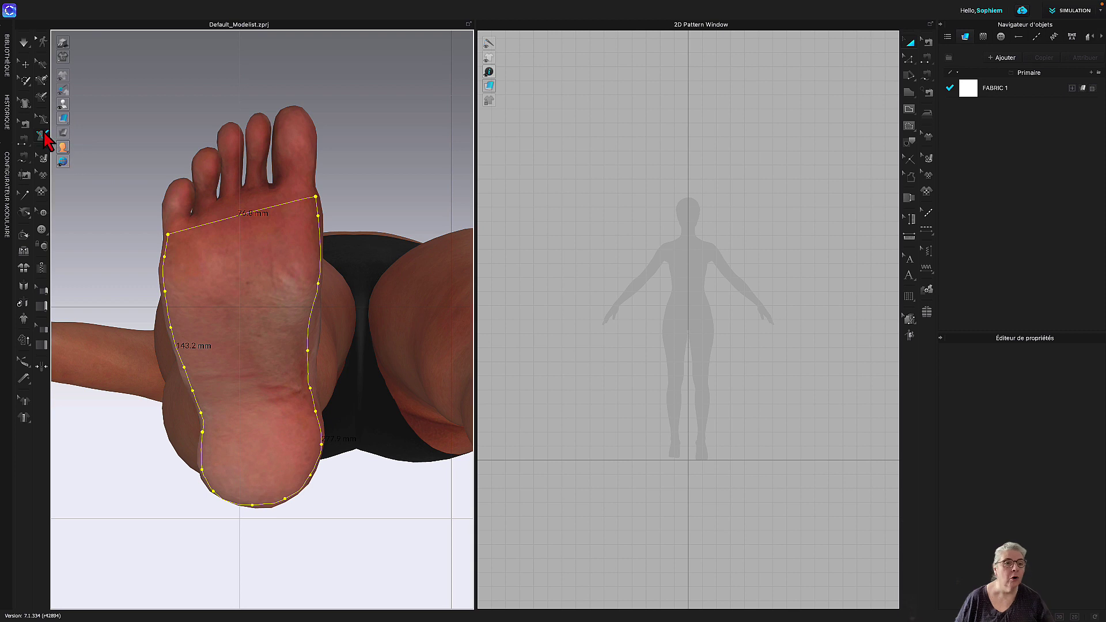
Step: Flatten the outlined sole area into a 2D pattern piece
click(43, 136)
click(67, 144)
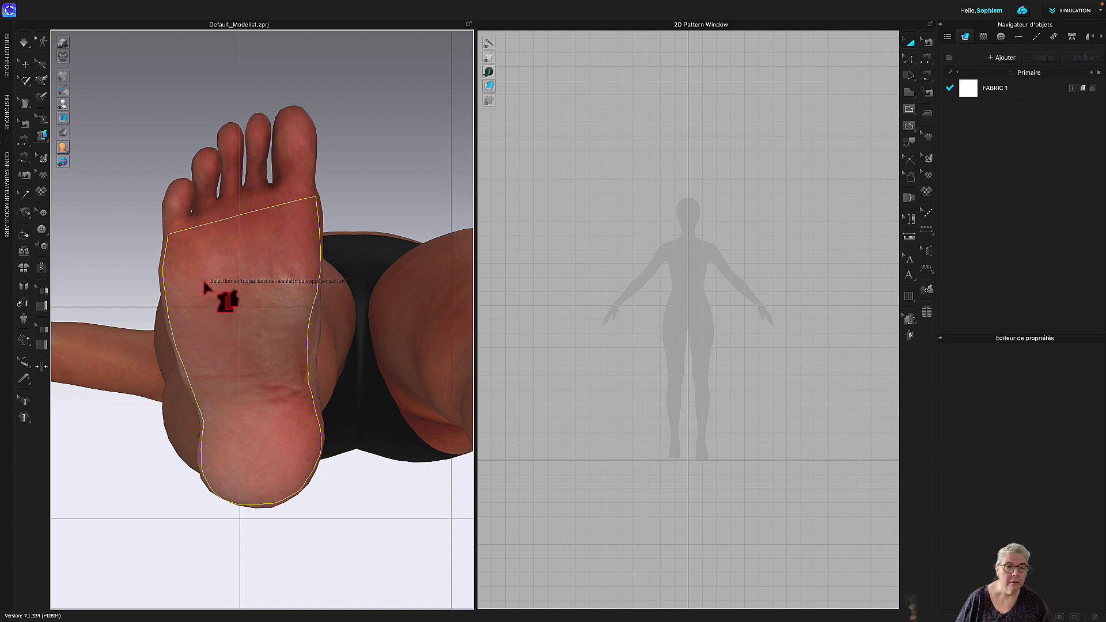
click(211, 310)
click(216, 317)
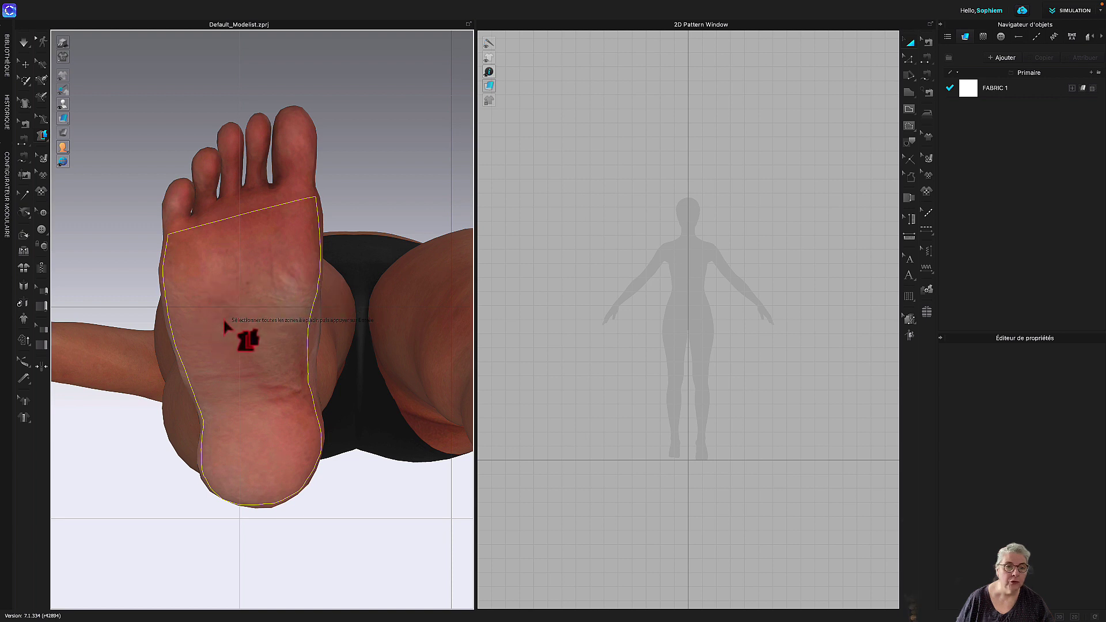
click(226, 327)
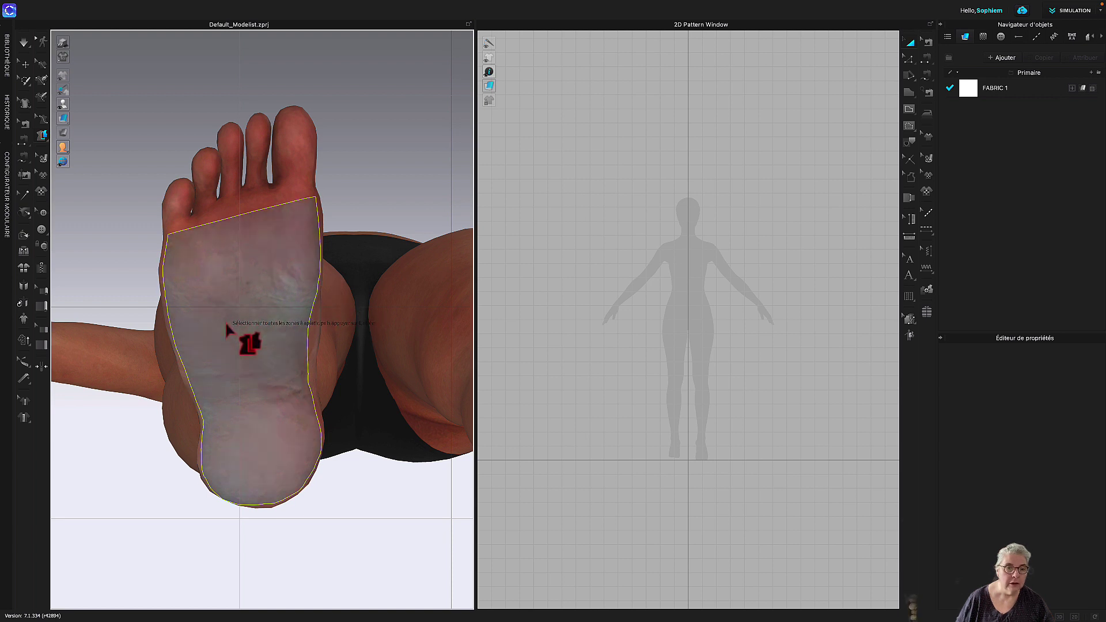
key(Return)
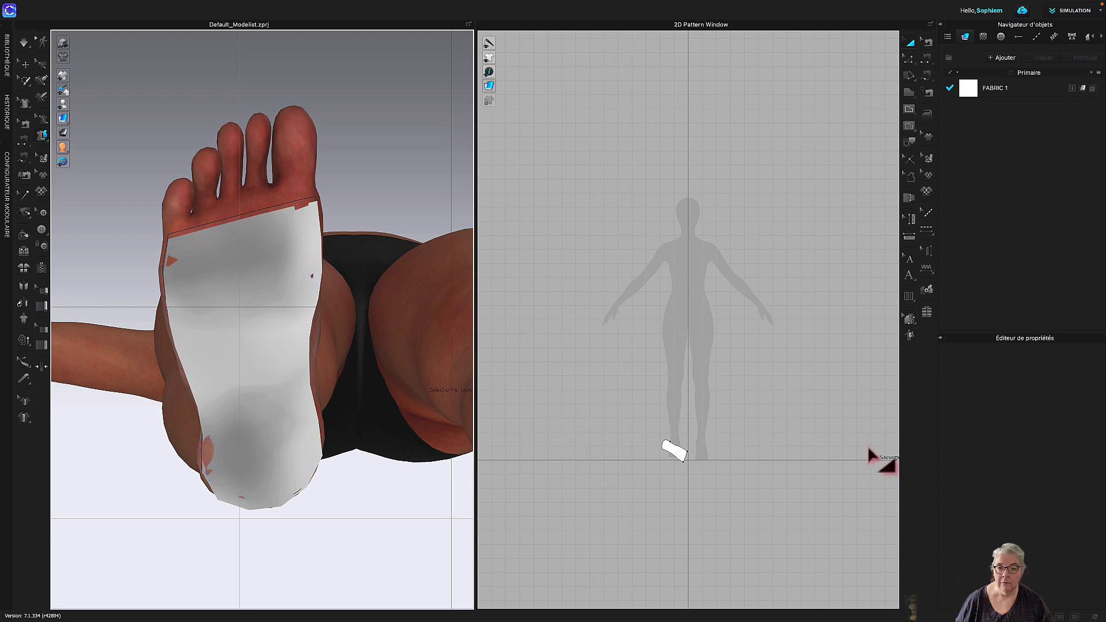
Step: Rotate the sole pattern upright in the 2D window, with the toe end up and the heel down
scroll(677, 419, up, 5)
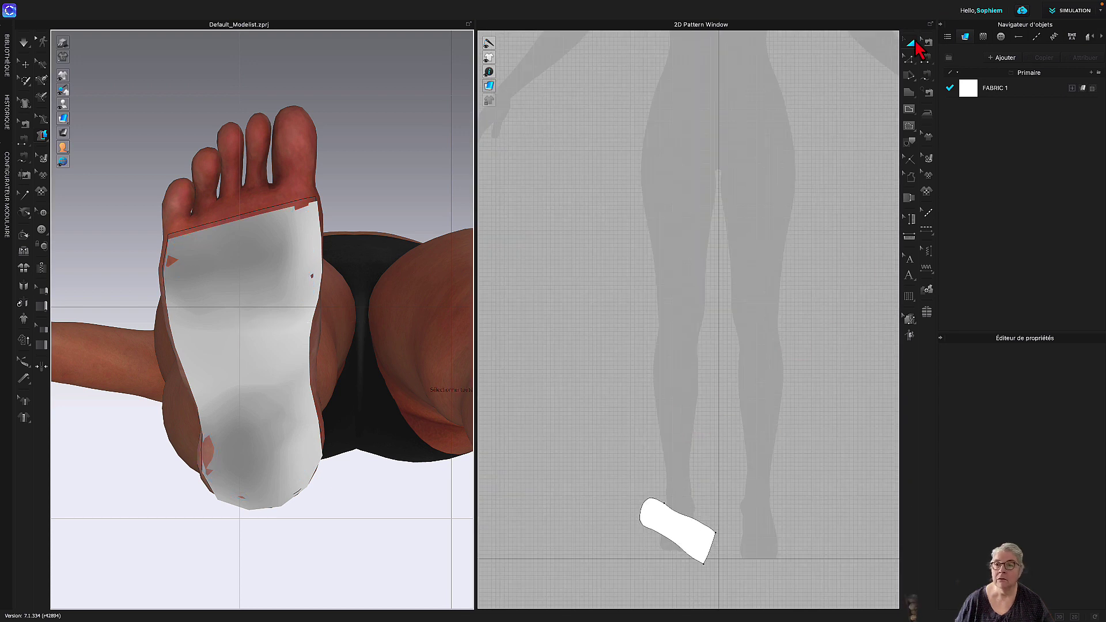
middle_drag(792, 356, 723, 155)
scroll(662, 328, up, 4)
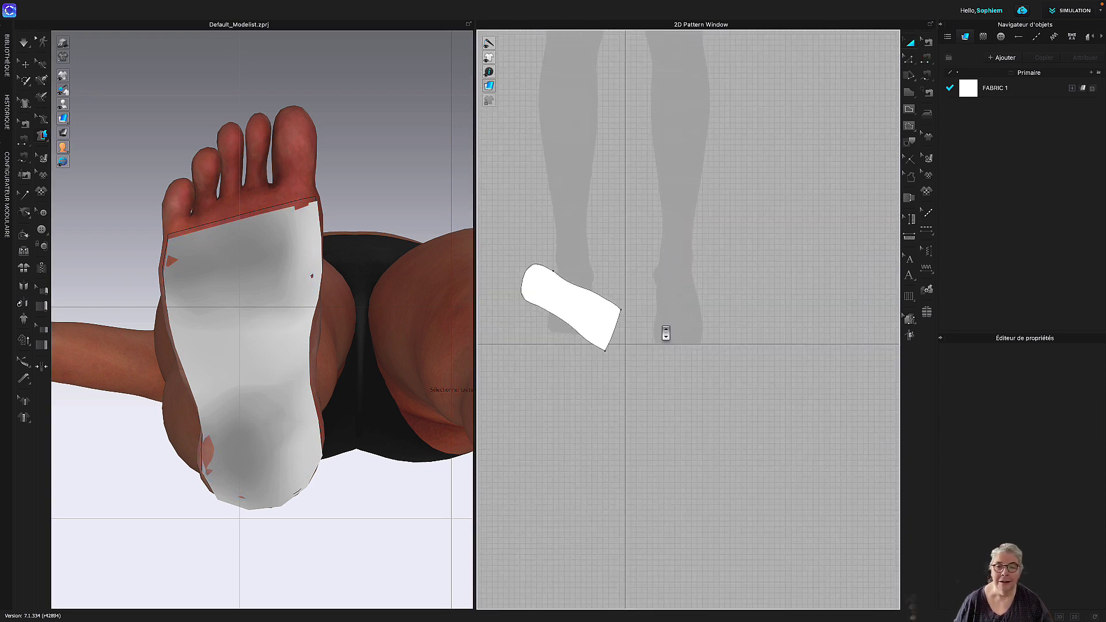
middle_drag(642, 377, 806, 376)
click(683, 288)
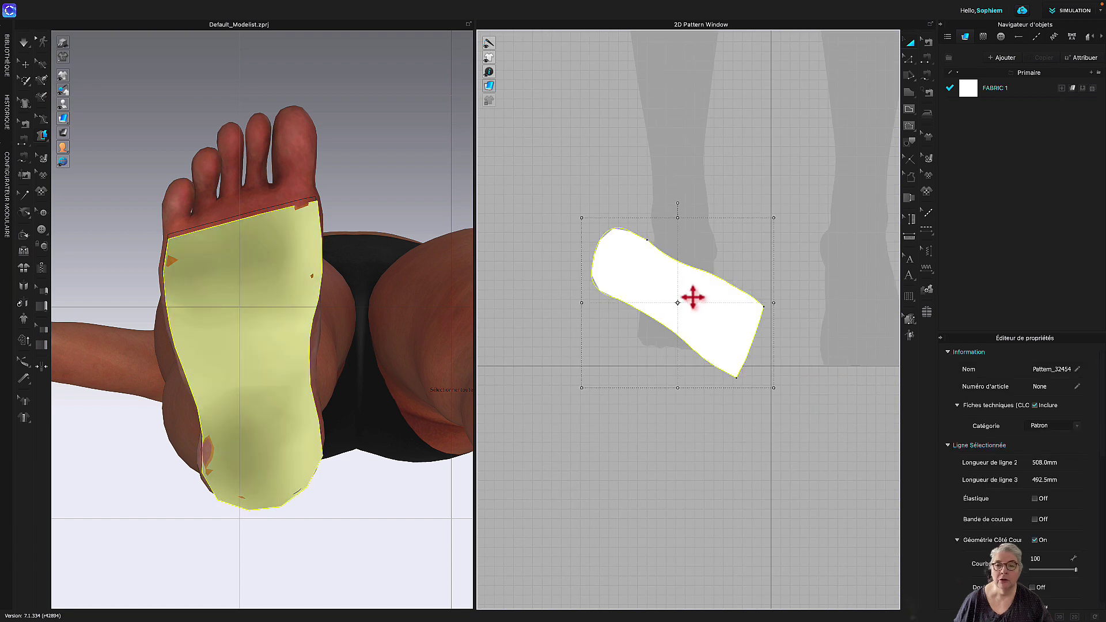
drag(638, 222, 629, 334)
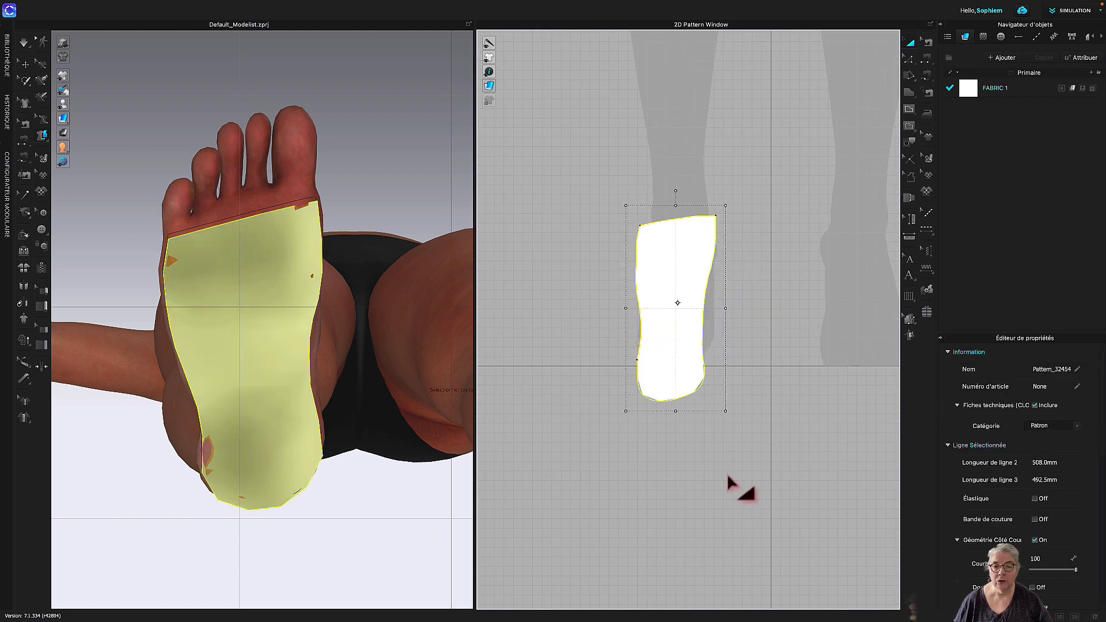
scroll(691, 450, up, 2)
click(694, 433)
click(672, 344)
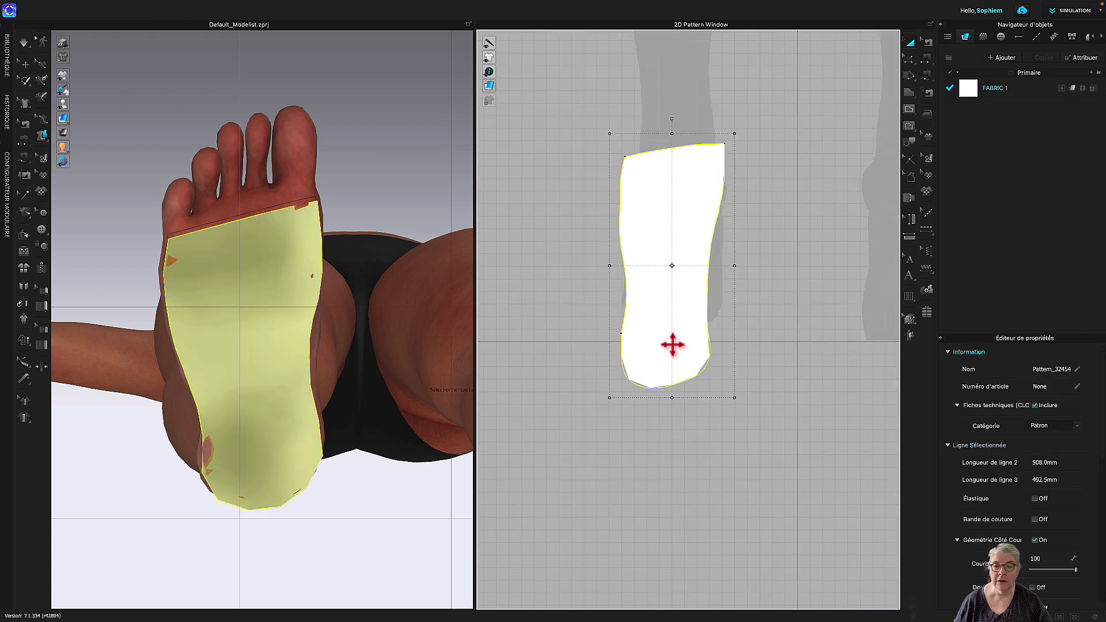
click(772, 328)
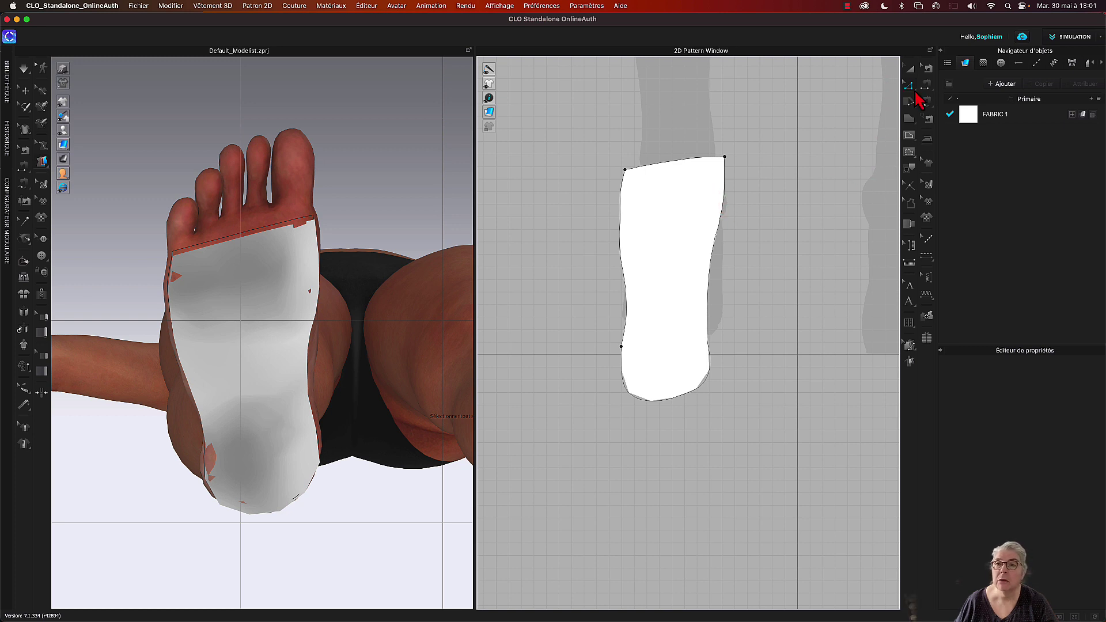
Step: Convert the sole pattern's long outer edge to a Bézier curve and adjust both handles to follow the arch
click(913, 92)
click(936, 126)
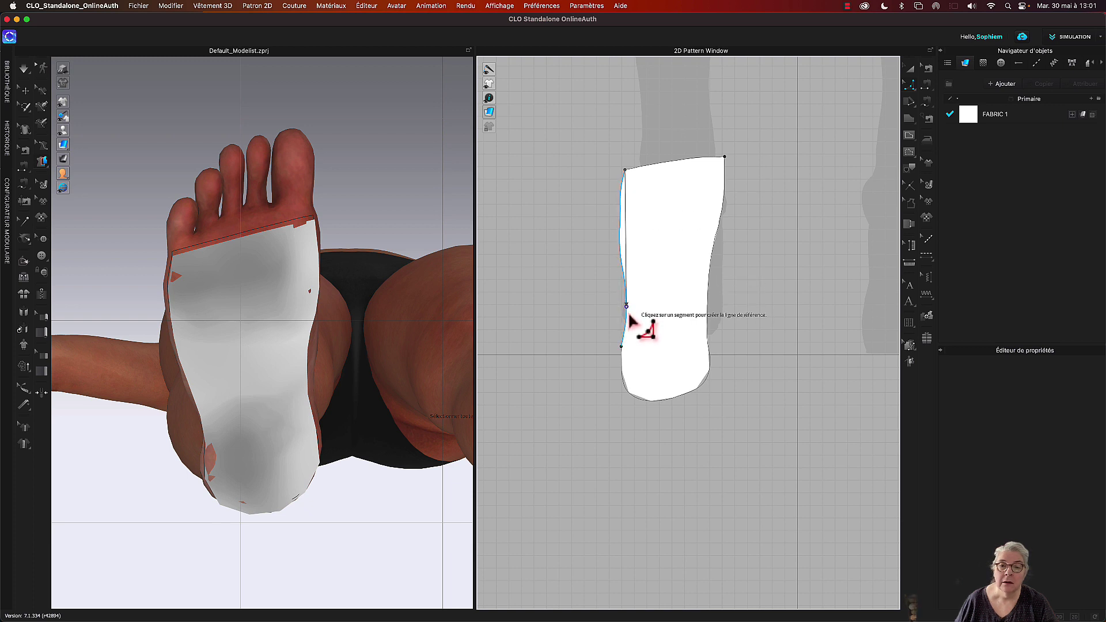
click(621, 342)
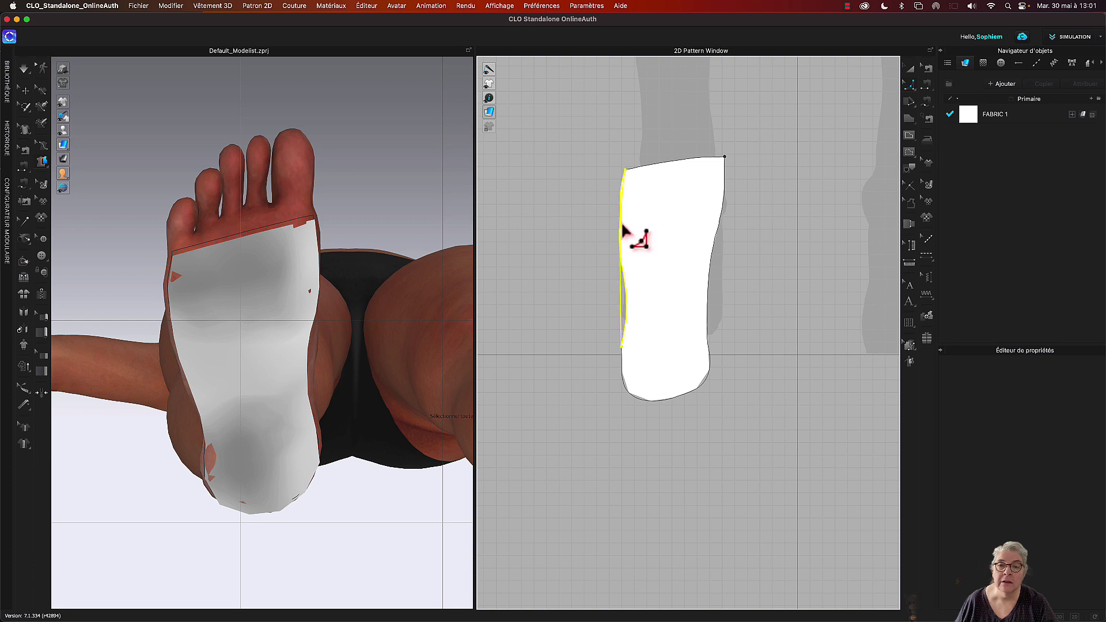
click(621, 229)
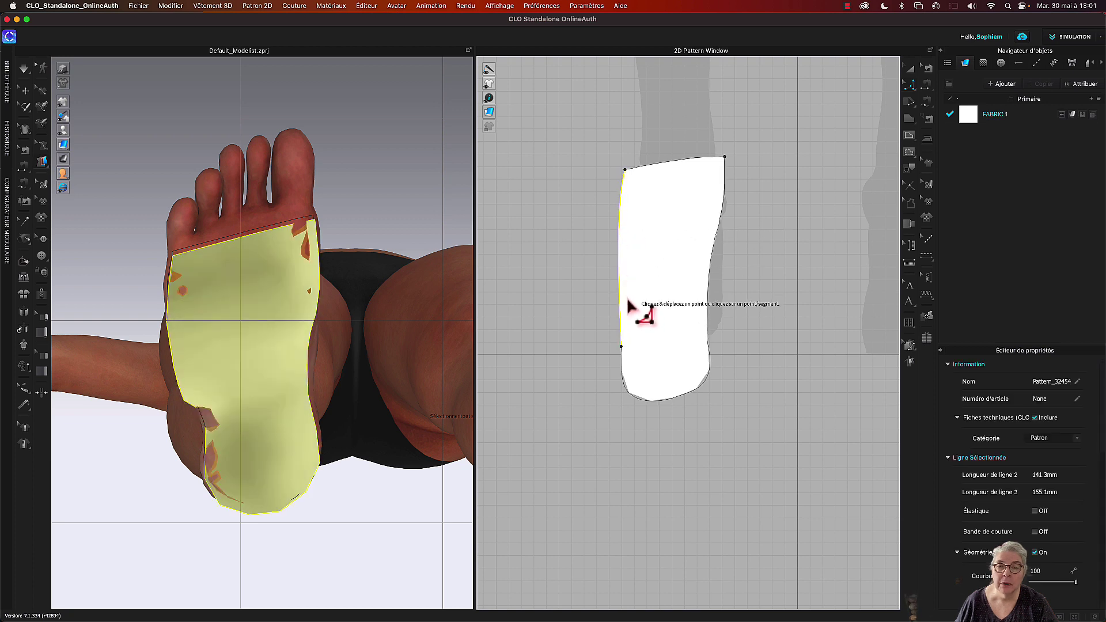
click(621, 346)
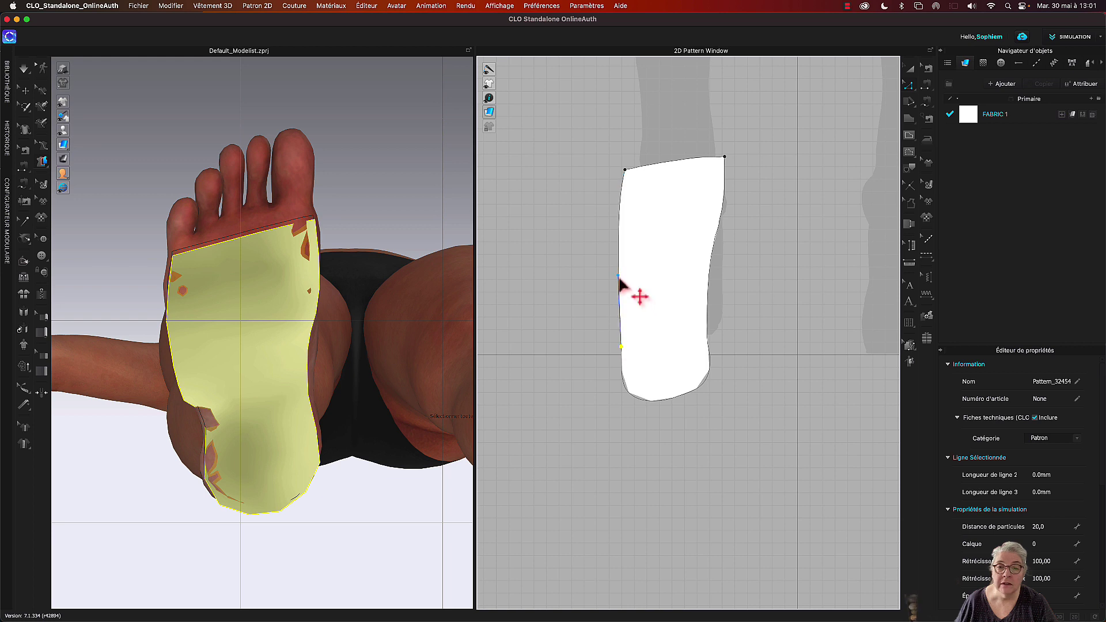
drag(620, 285, 634, 303)
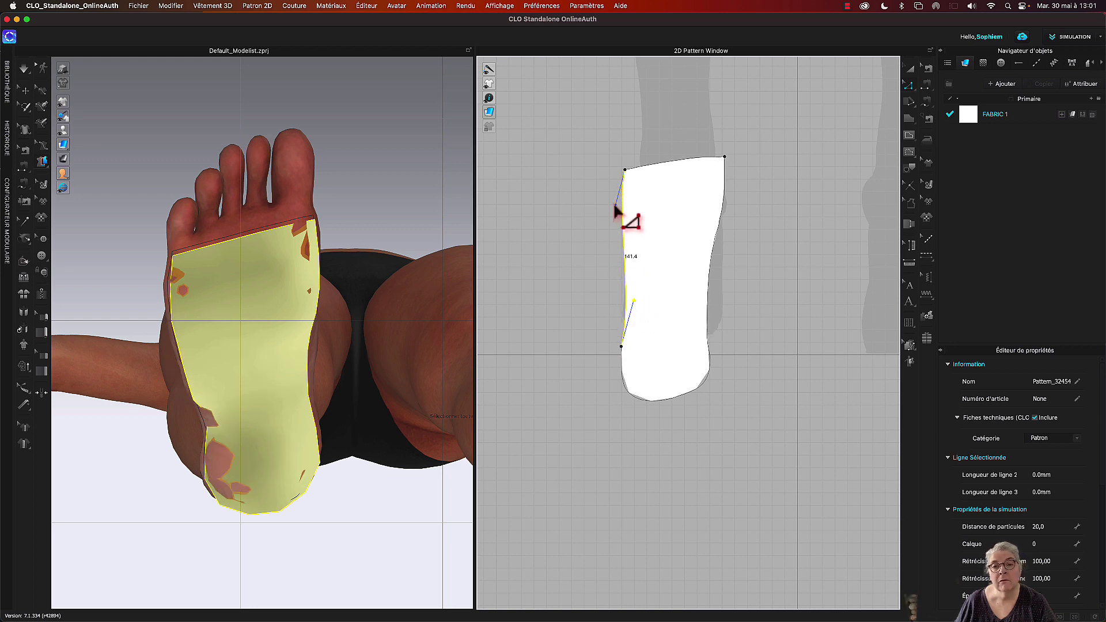
drag(616, 205, 610, 223)
Step: Straighten the sole pattern's toe-end edge by deleting all its curve points
click(667, 165)
right_click(666, 164)
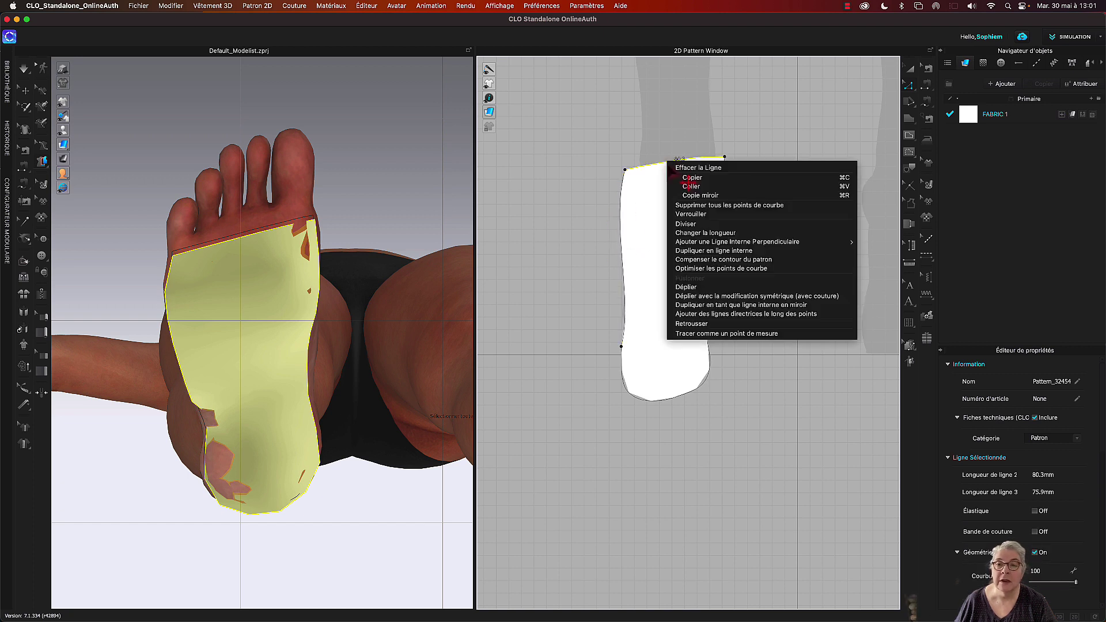
click(691, 213)
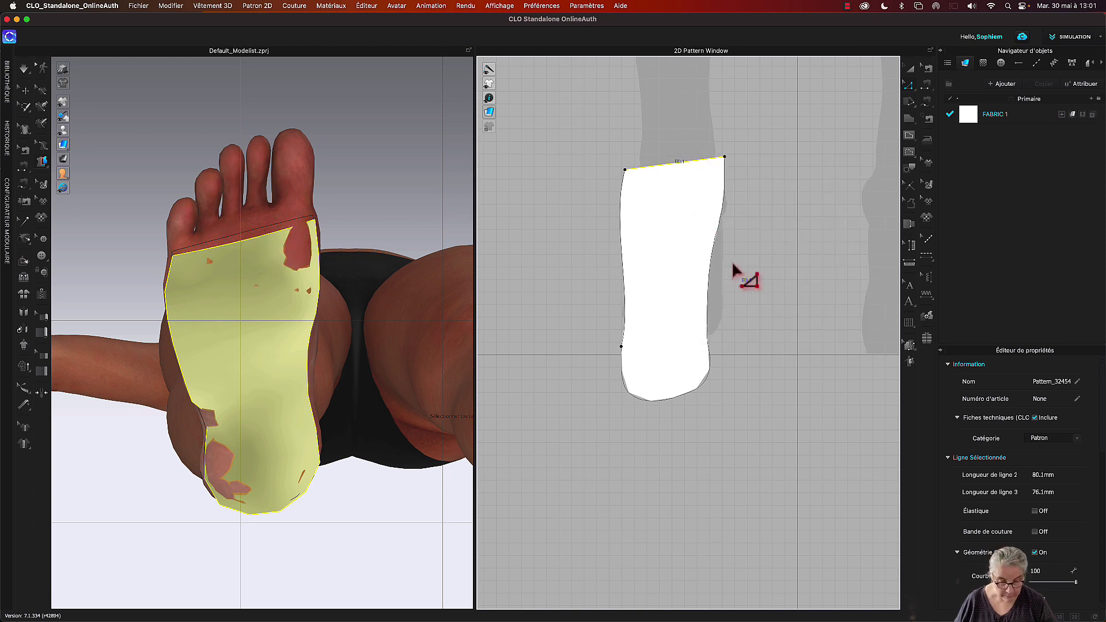
Step: Add points to the pattern's inner edge near the heel and near the toes, and to the outer edge about 39 mm from its toe corner
click(708, 331)
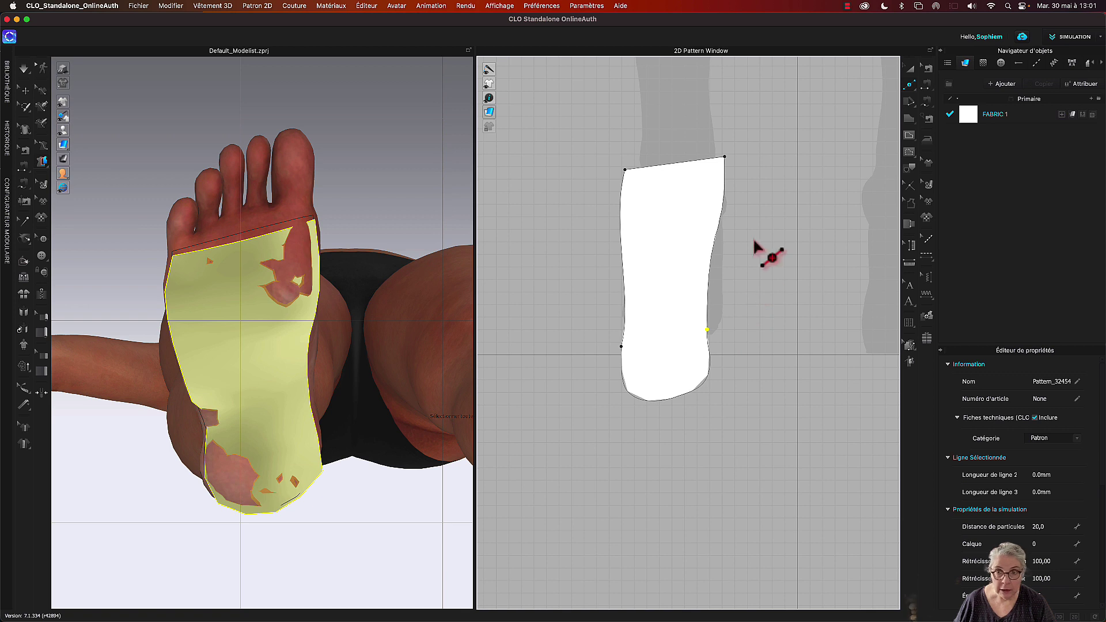
click(619, 219)
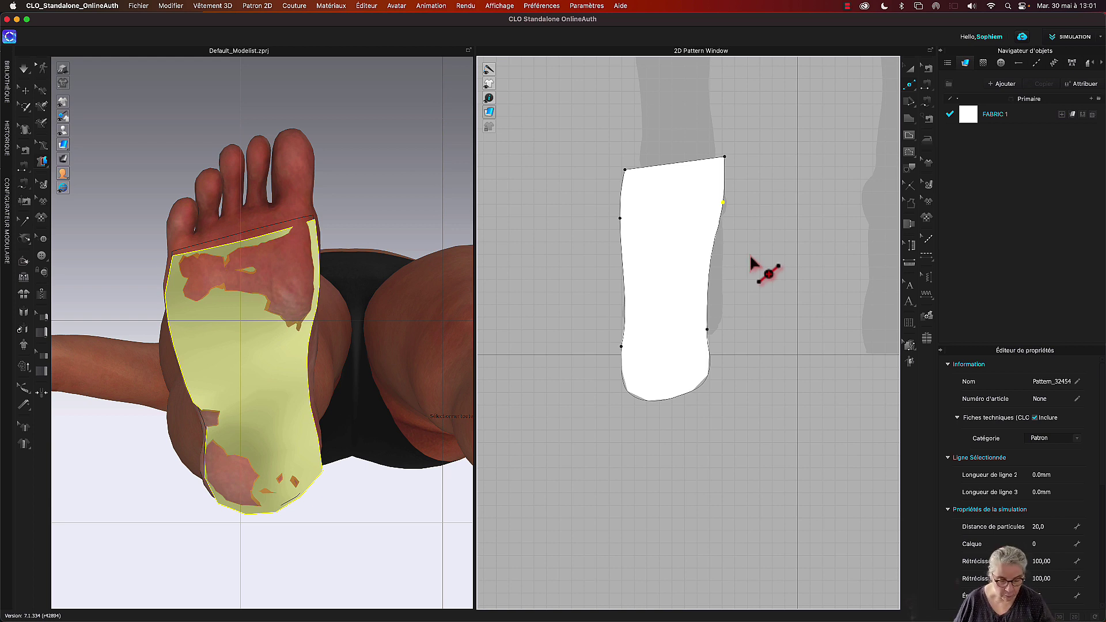
key(c)
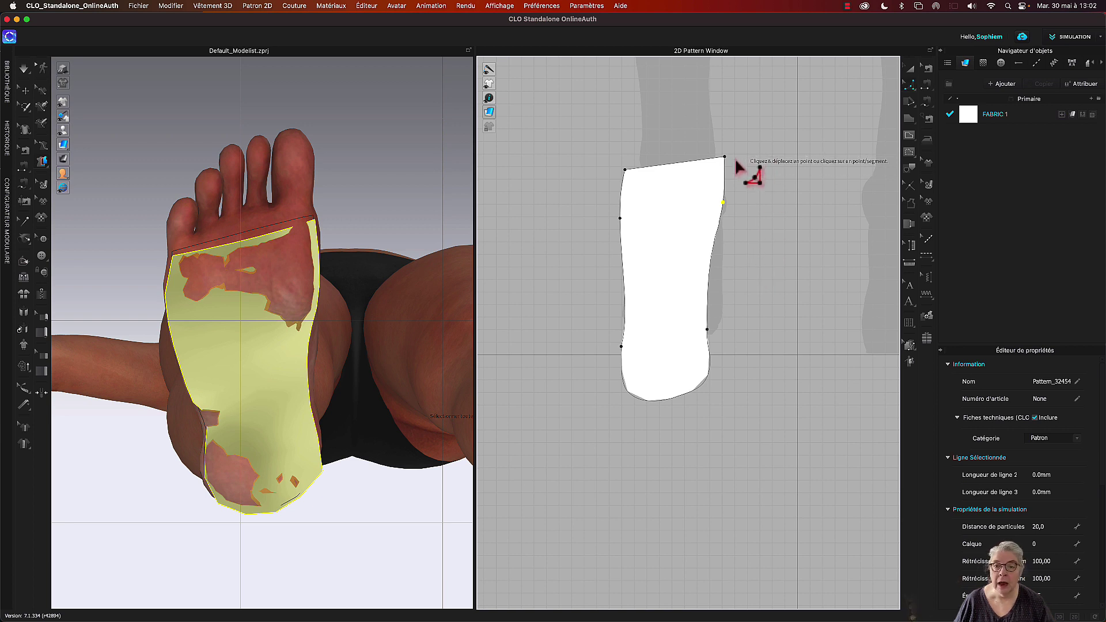
Step: Convert the arch-side edge between its toe and heel points to a Bézier curve and pull its toe-side handle inward
drag(715, 235, 709, 276)
click(709, 325)
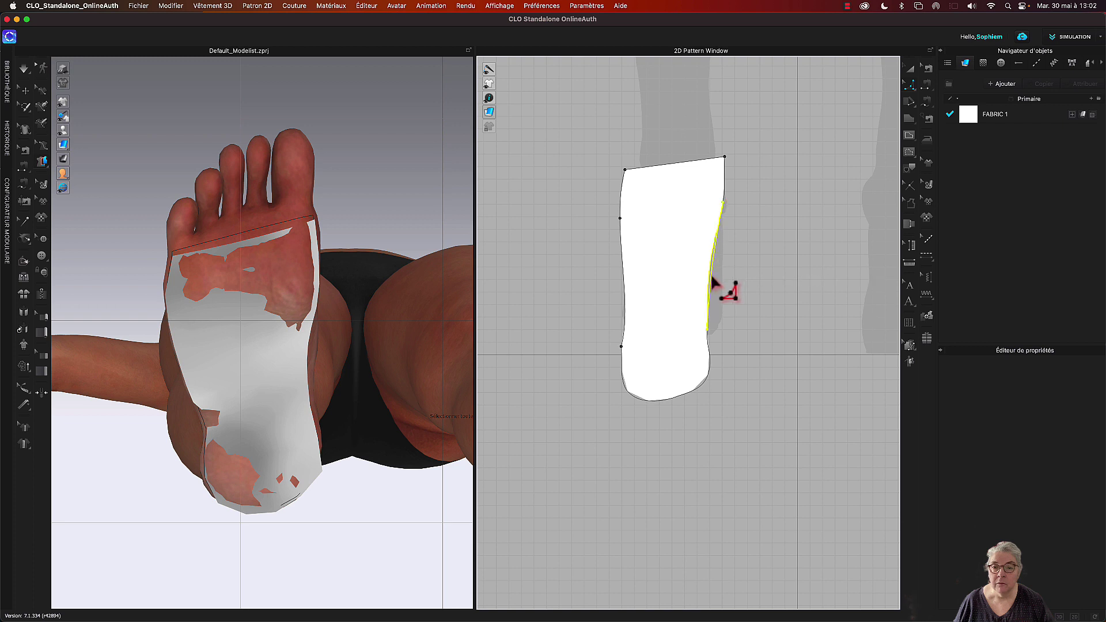
click(708, 276)
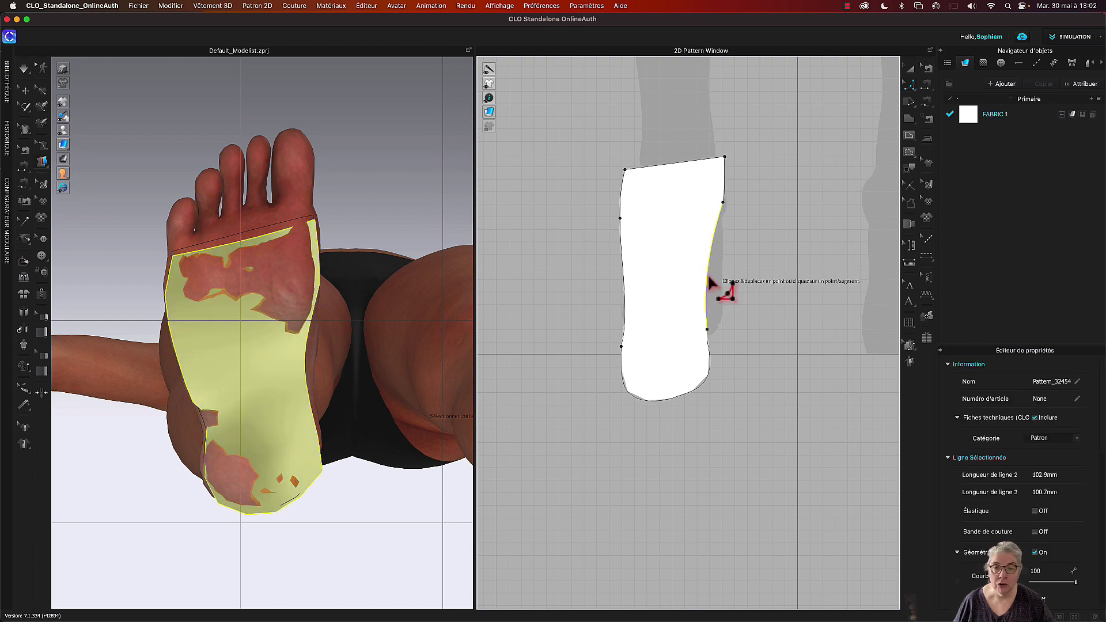
mouse_move(708, 274)
mouse_down()
mouse_move(708, 254)
mouse_move(704, 263)
mouse_up()
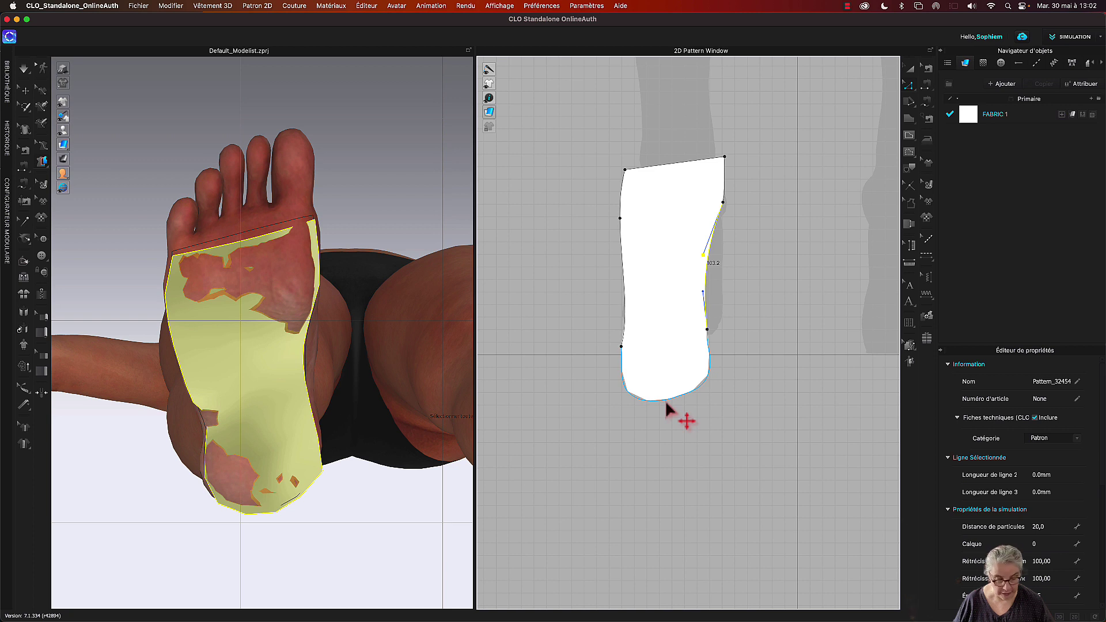
Step: Add a point at the middle of the heel end and convert the heel contour on the little-toe side to a Bézier curve
key(x)
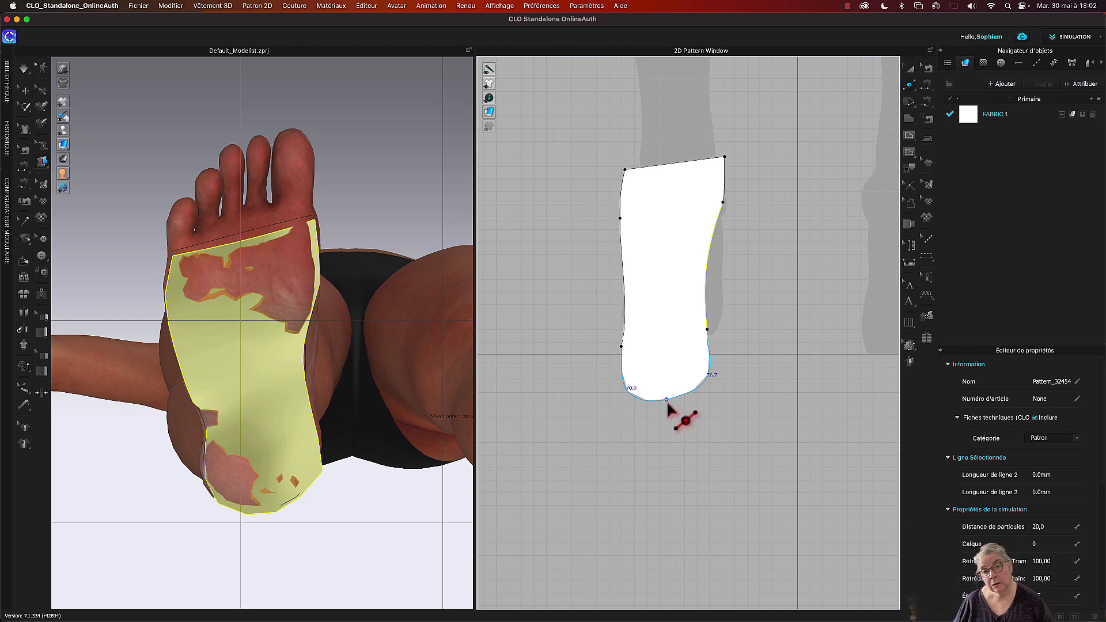
click(666, 400)
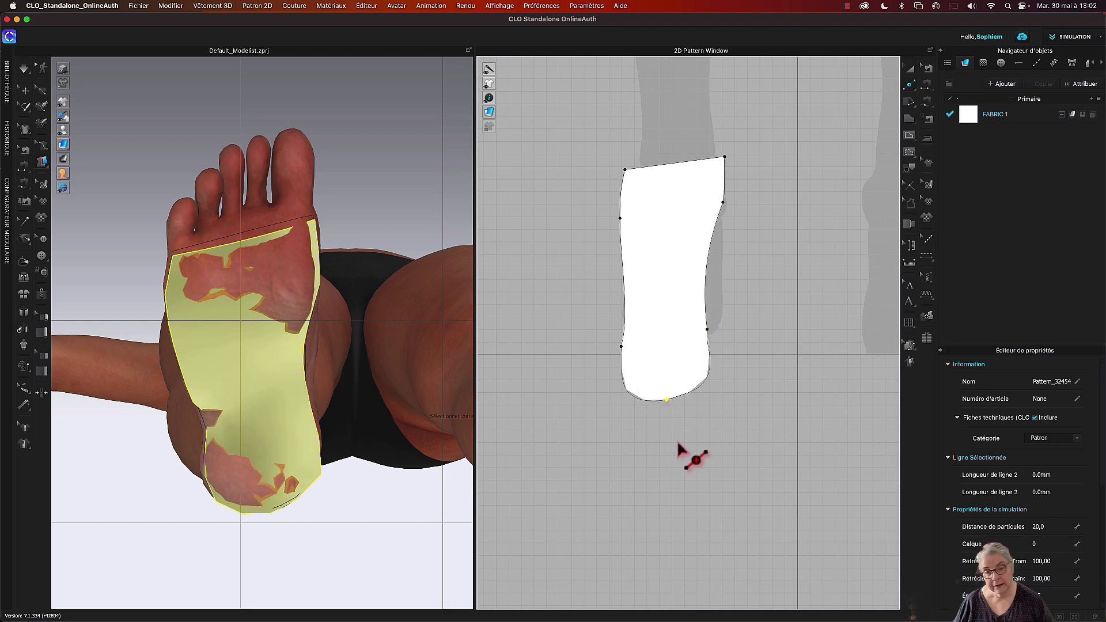
key(c)
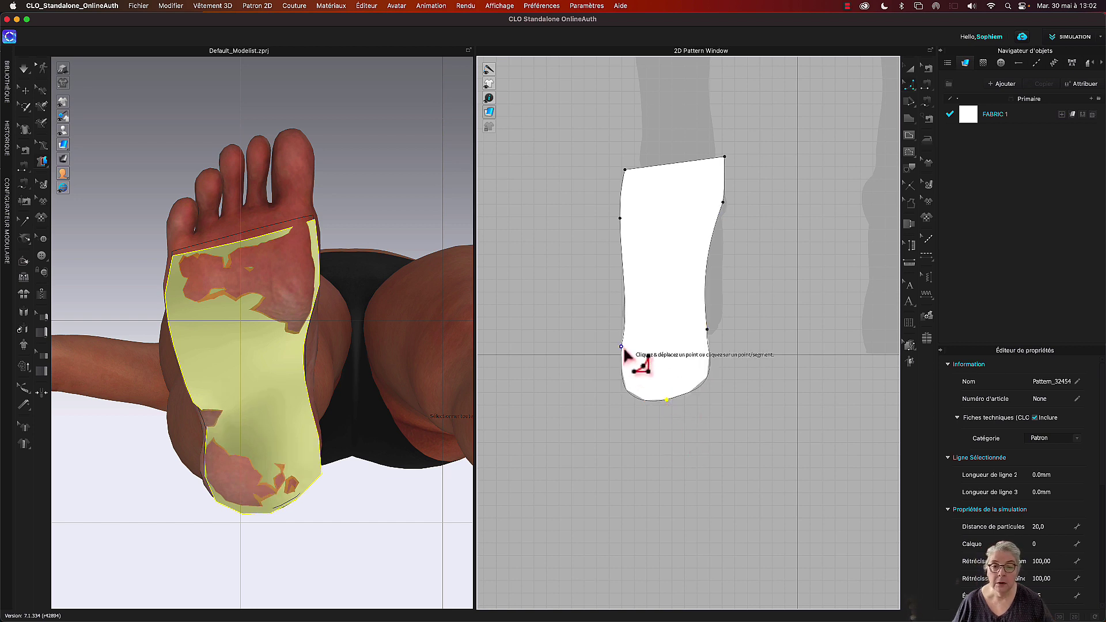
click(621, 347)
click(666, 400)
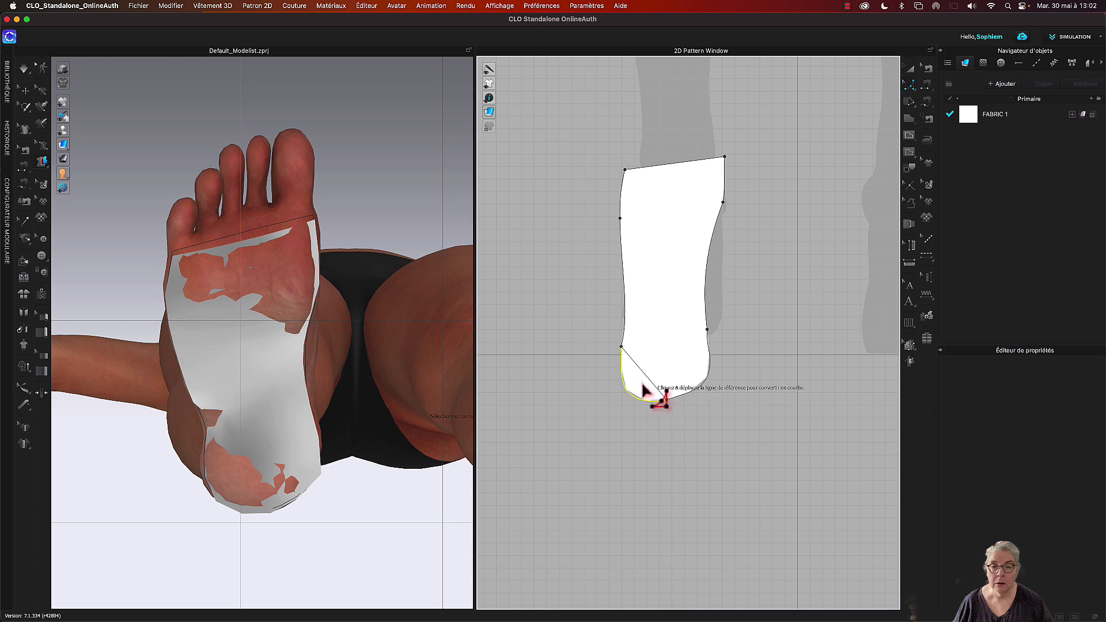
drag(645, 390, 634, 402)
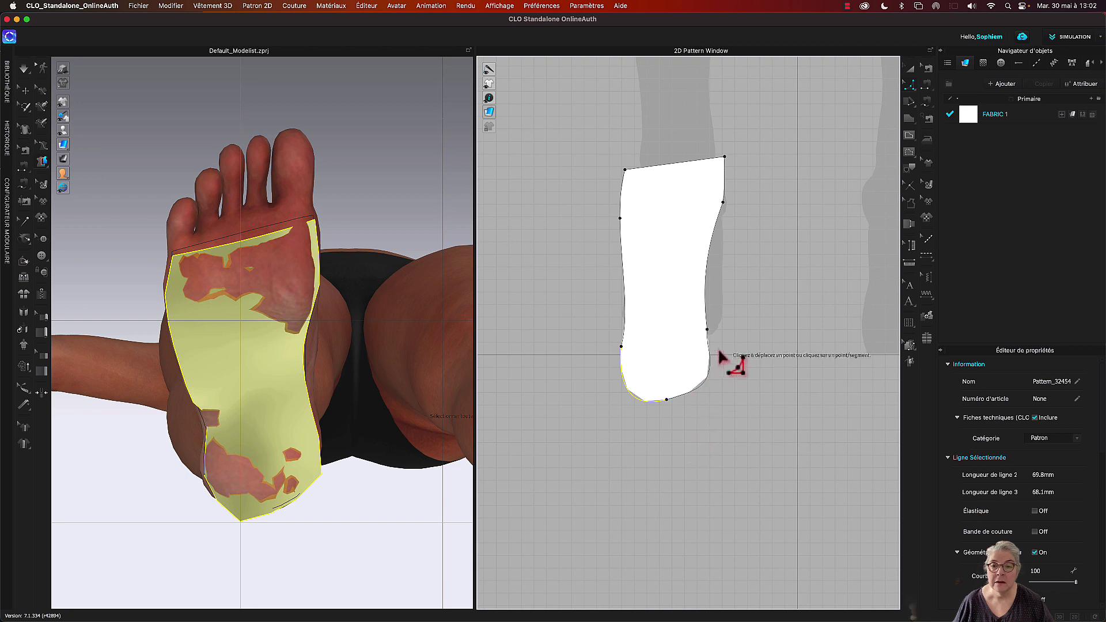
Step: Convert the heel contour on the arch side to a Bézier curve, fitted to the original rounding
click(707, 330)
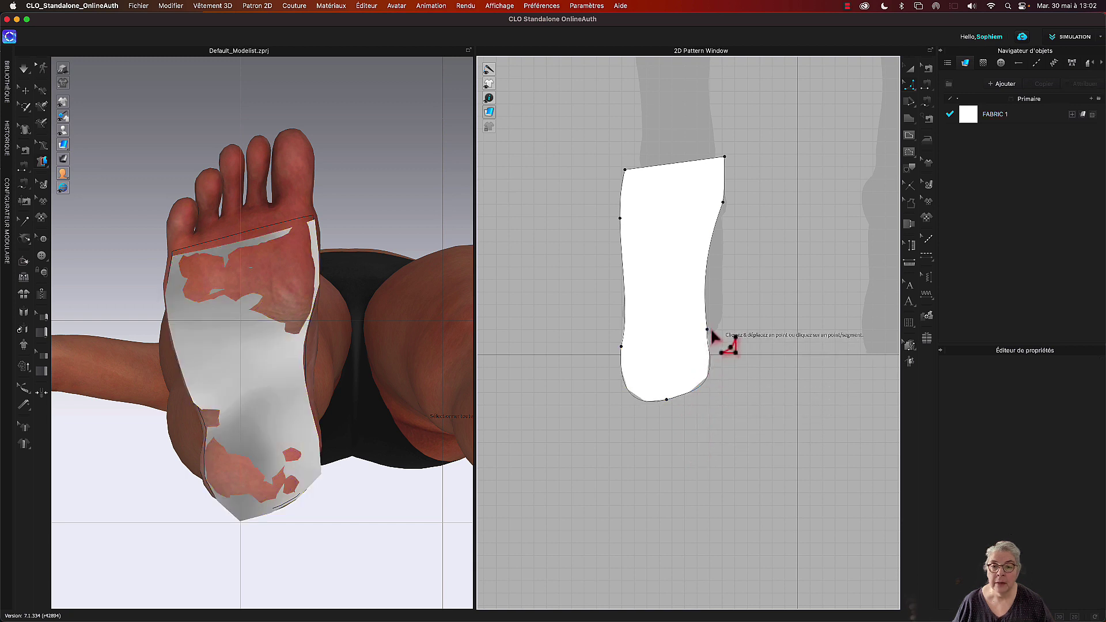
click(707, 330)
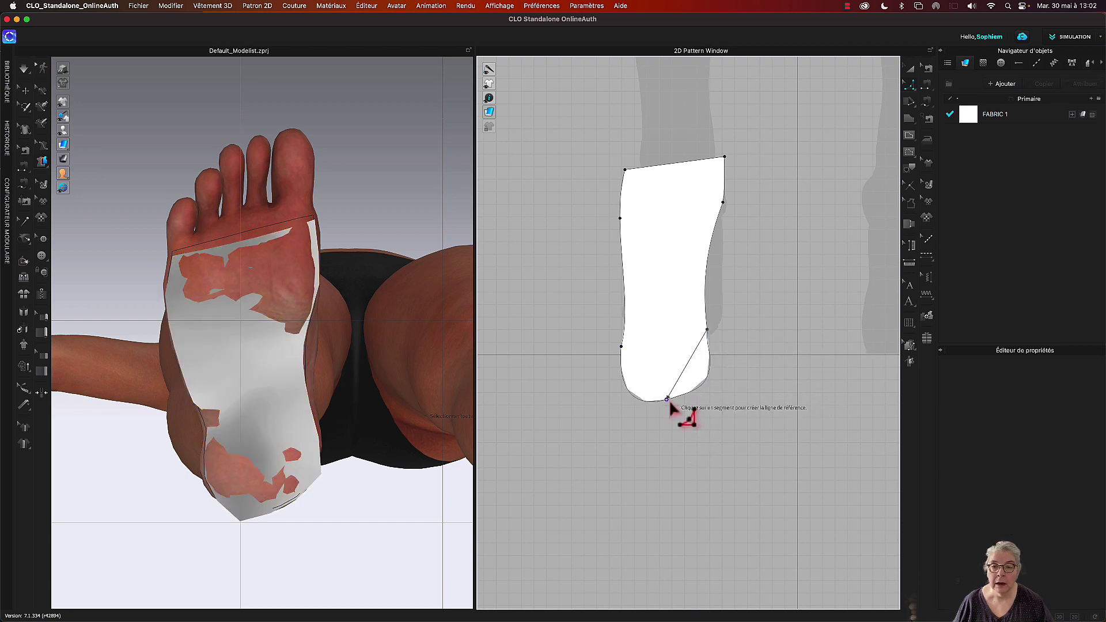
click(668, 400)
click(694, 380)
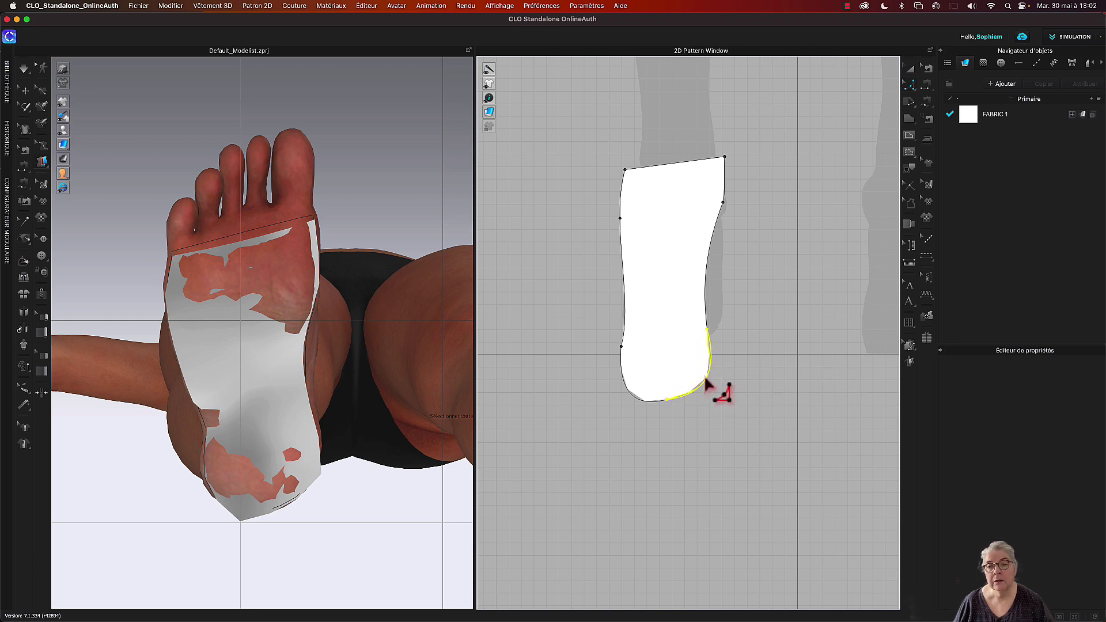
click(703, 375)
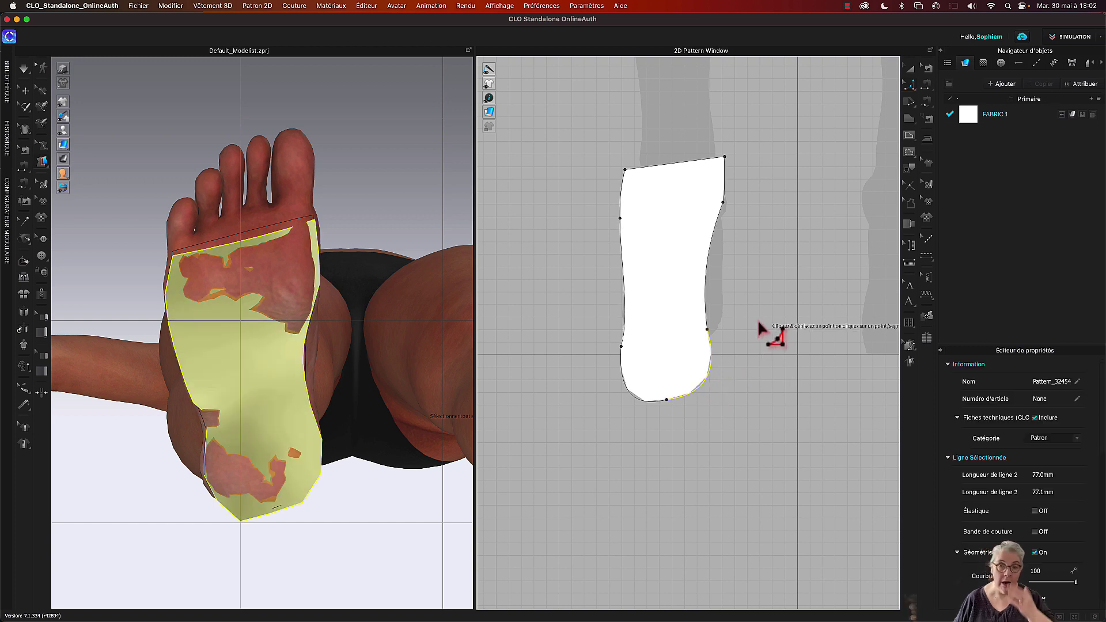
Step: Try simulating the sole pattern alone beneath the foot in the 3D window
key(a)
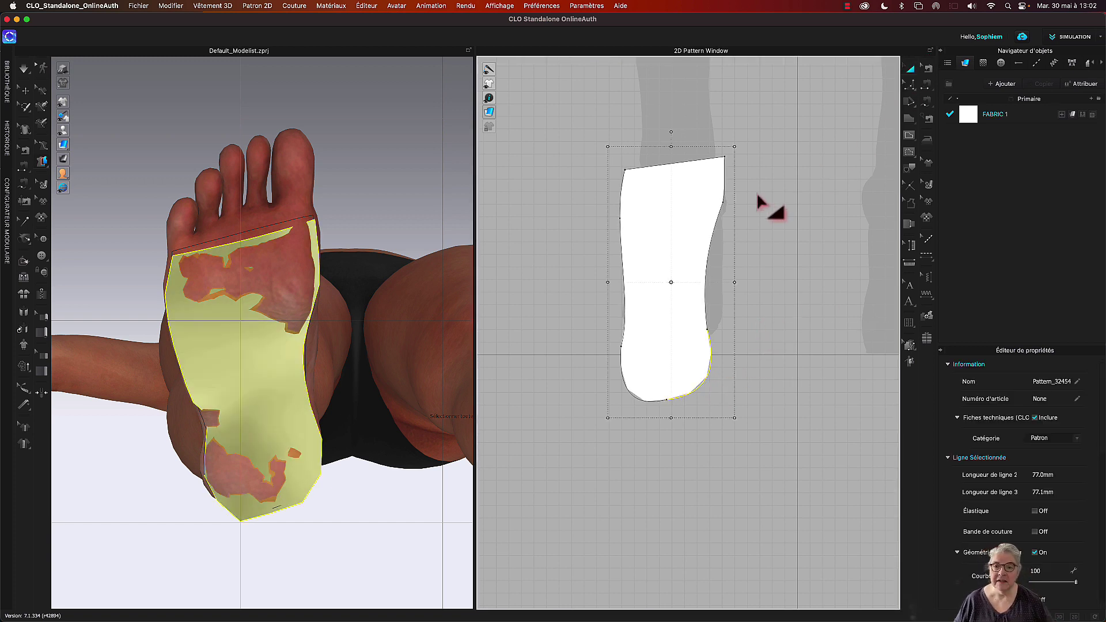
right_drag(382, 217, 451, 279)
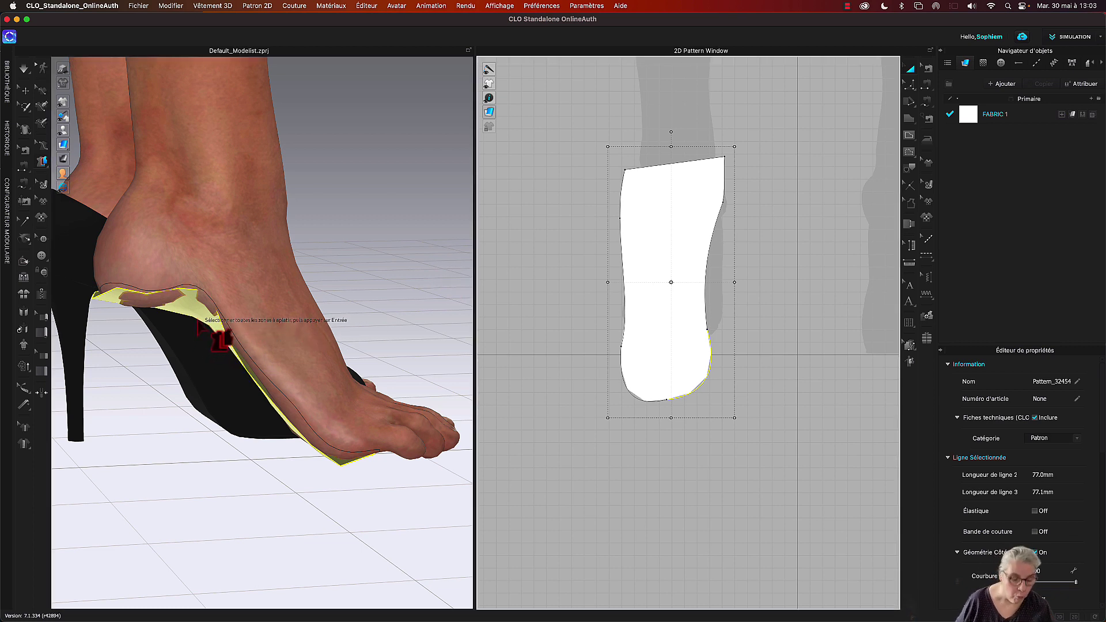
click(26, 91)
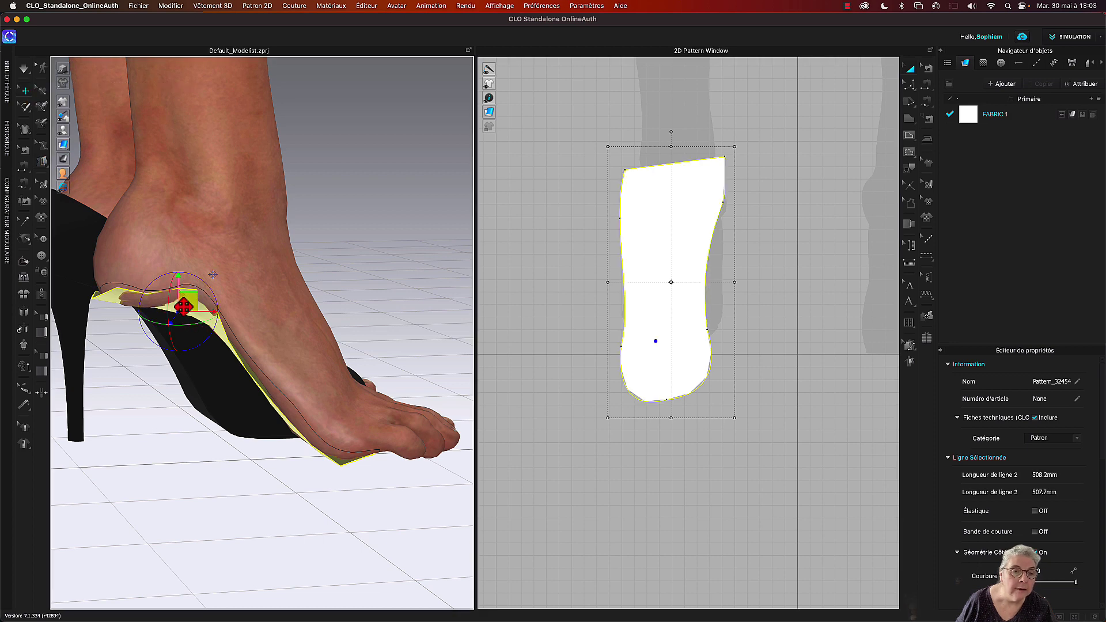
right_drag(280, 321, 338, 321)
key(space)
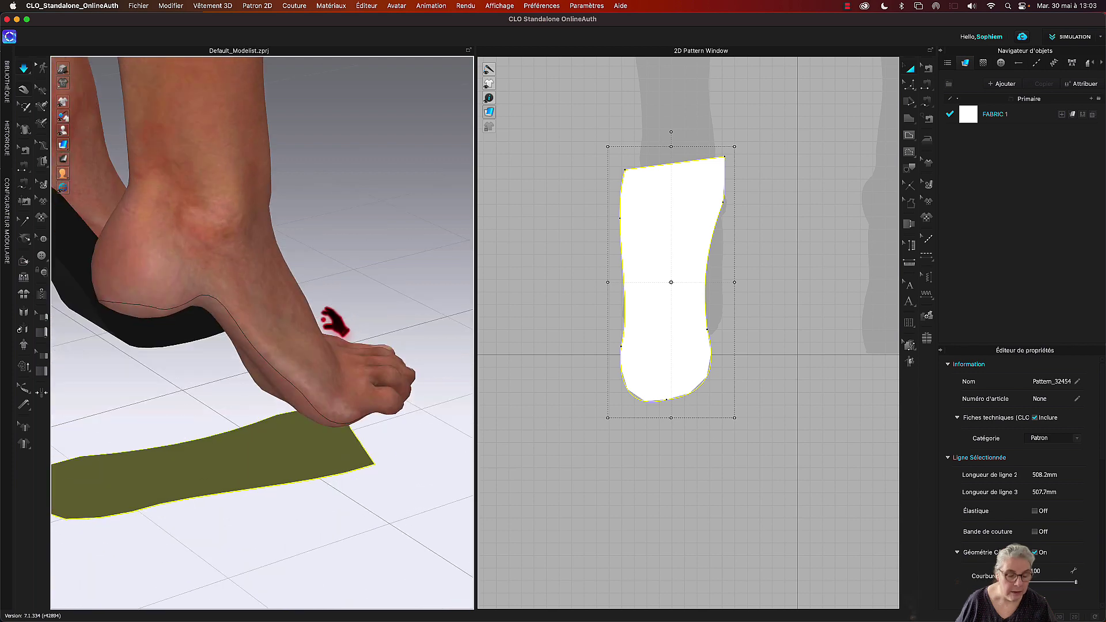
key(super+z)
right_drag(332, 281, 317, 264)
click(501, 281)
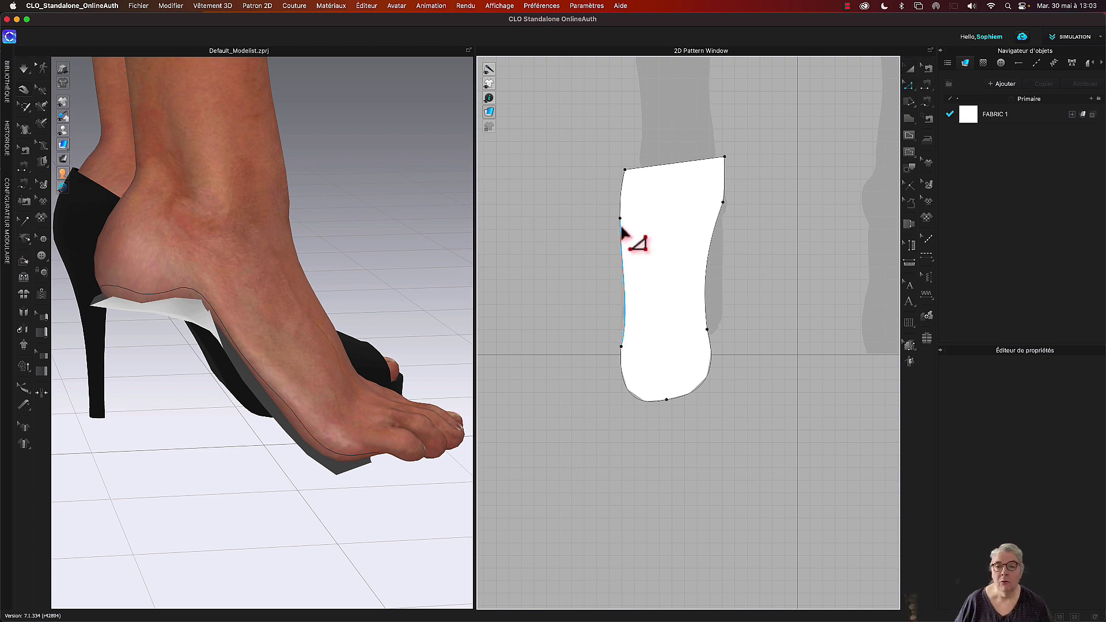
click(722, 206)
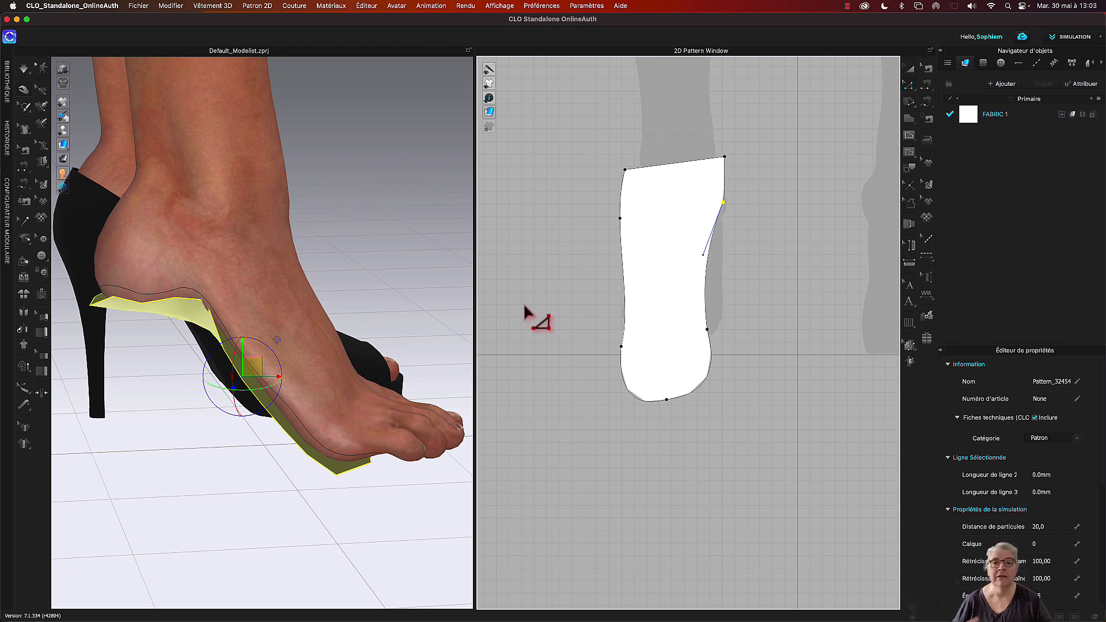
click(524, 311)
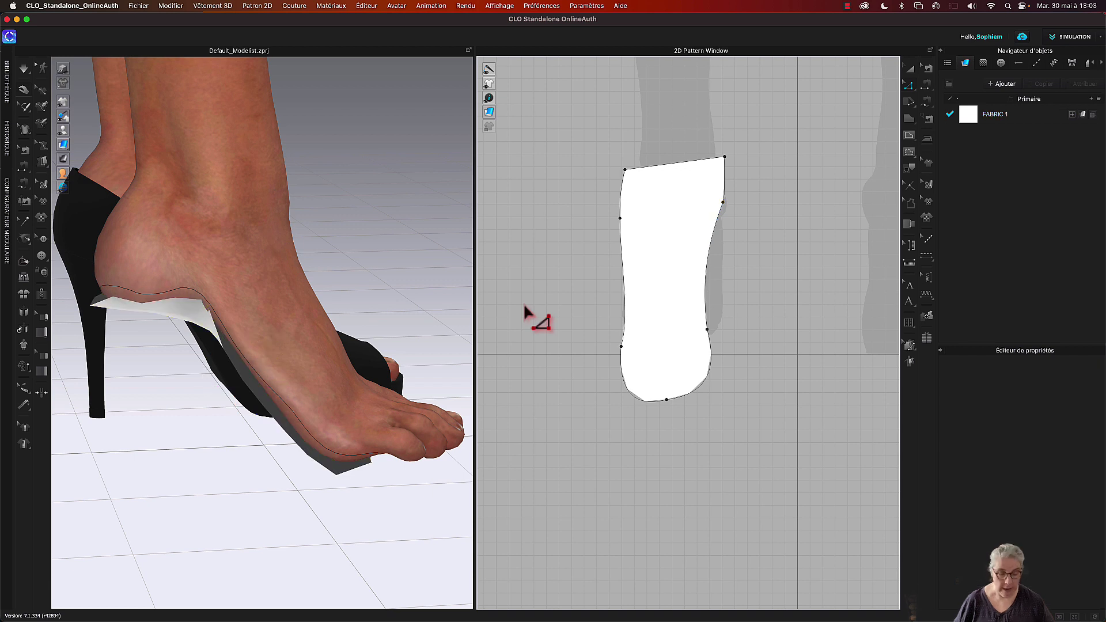
Step: Draw a separate toe piece just beyond the sole's toe-end edge, with a straight base about 81 mm wide and a rounded tip
right_drag(529, 288, 506, 423)
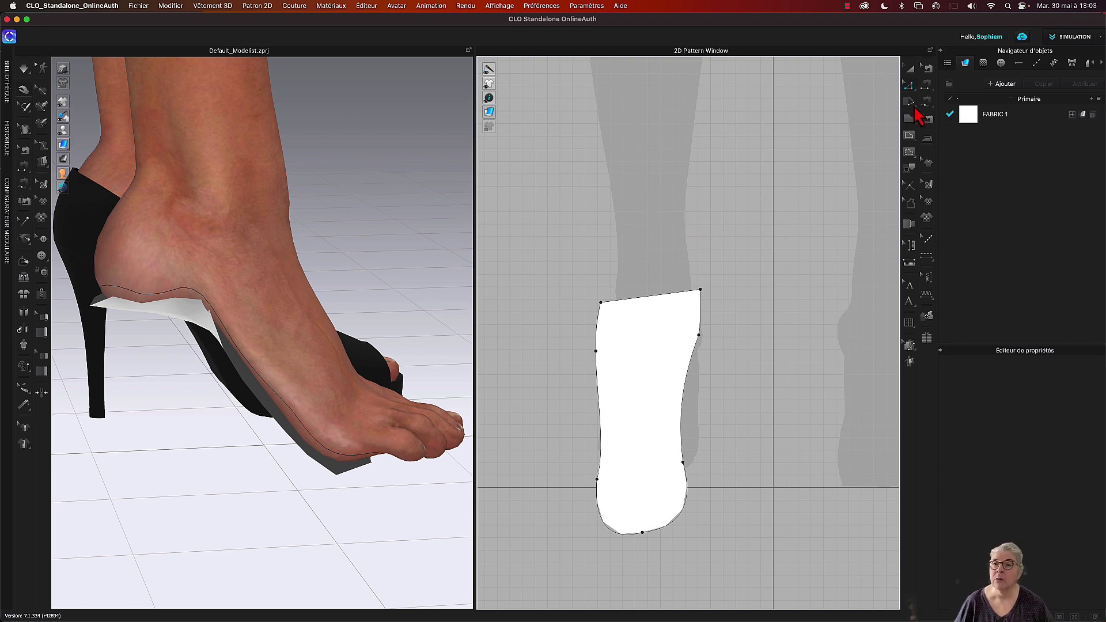
click(911, 123)
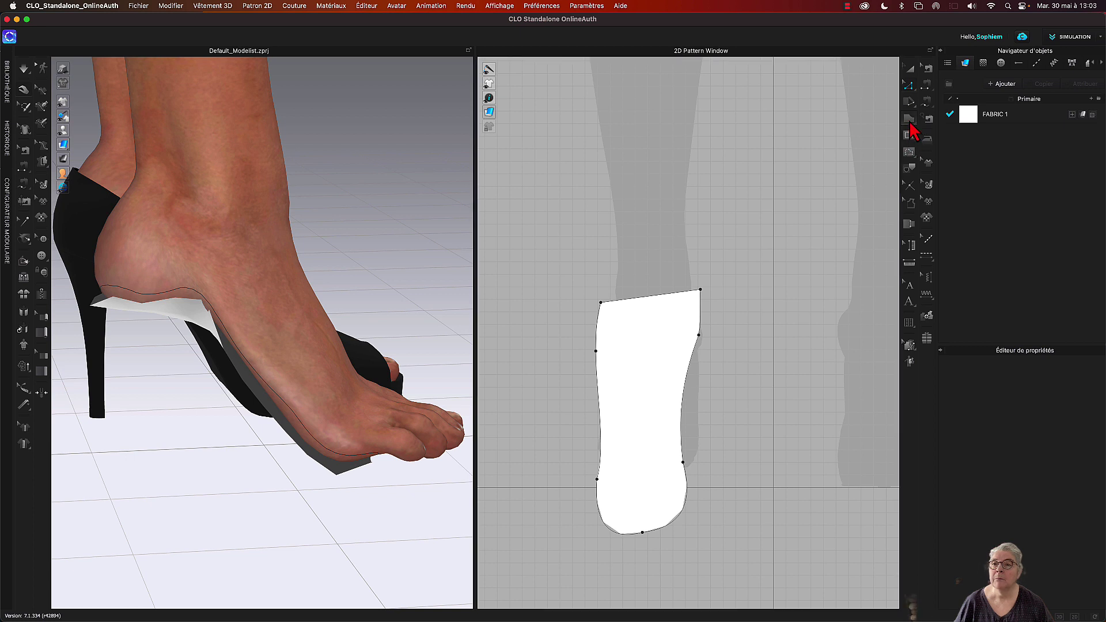
click(927, 121)
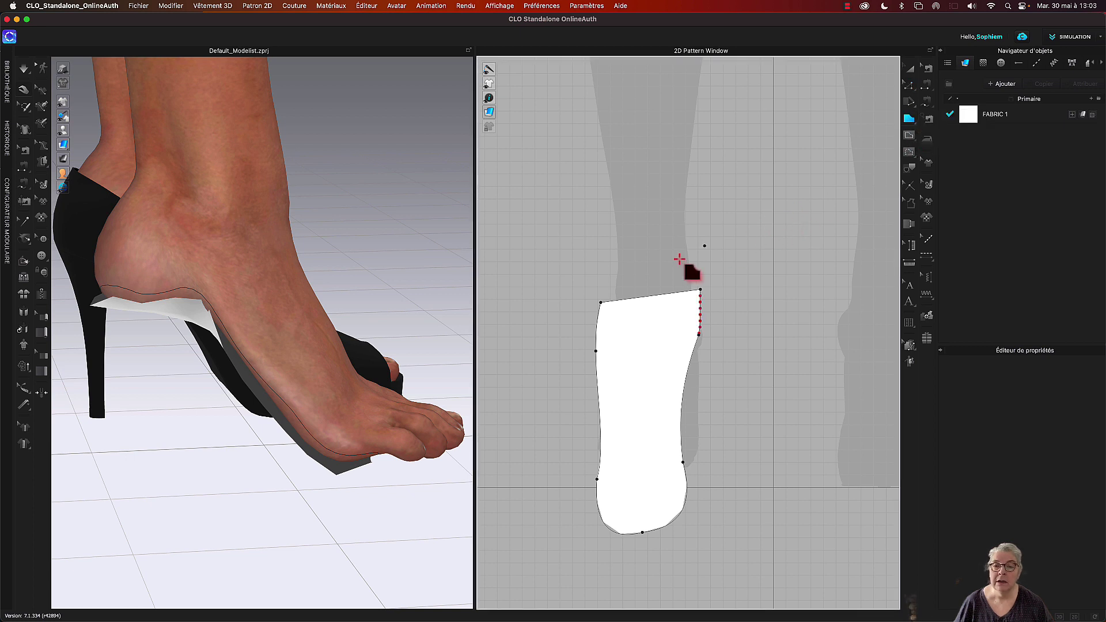
click(699, 281)
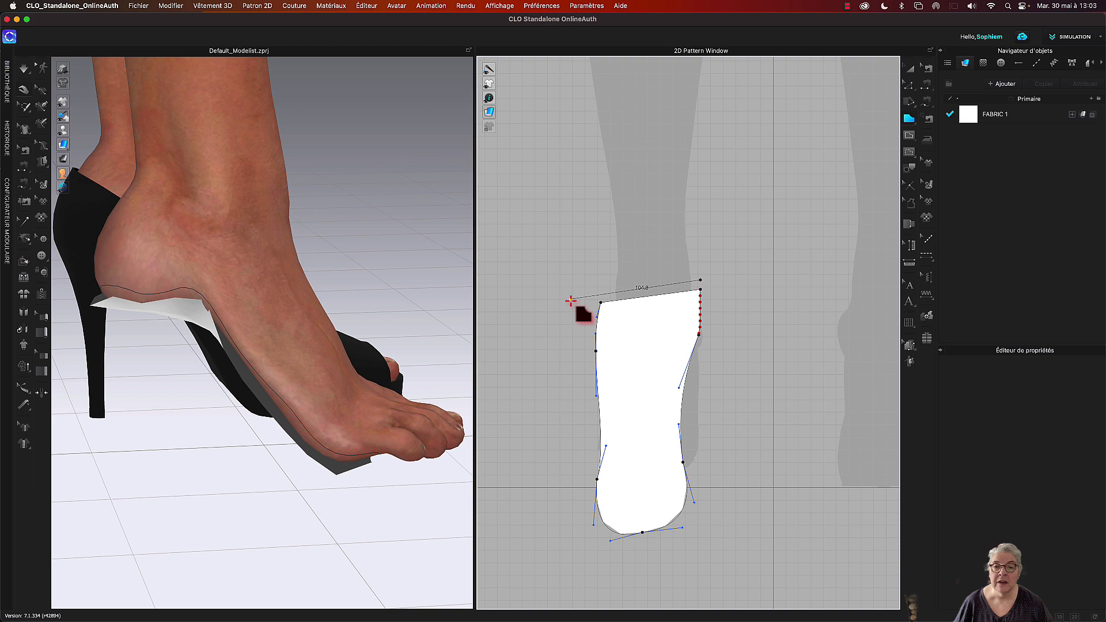
click(600, 298)
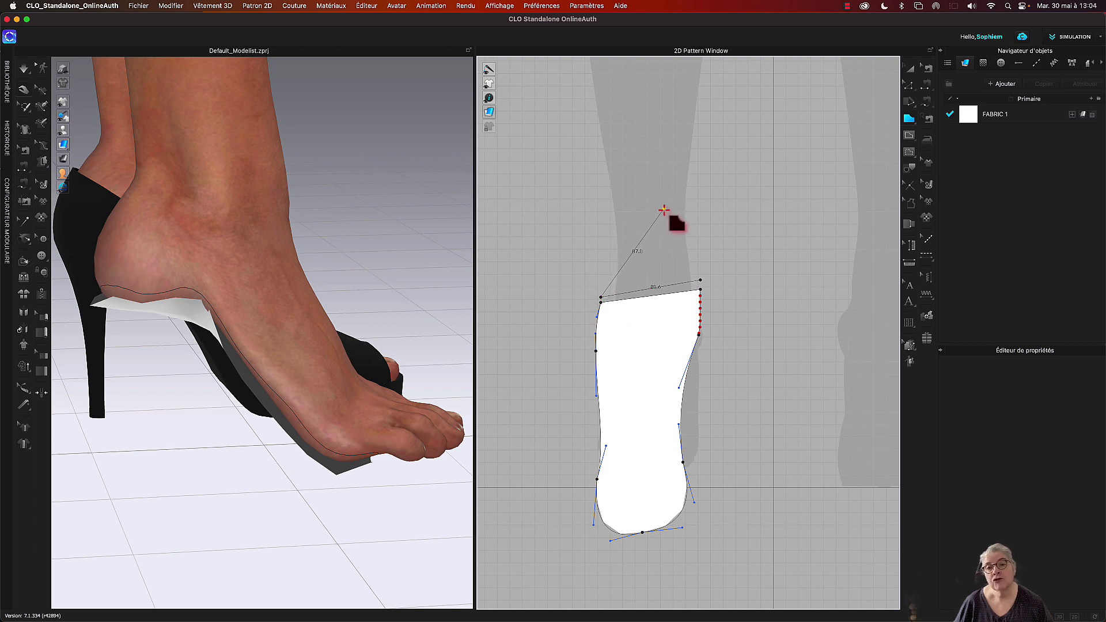
drag(662, 207, 700, 206)
click(701, 280)
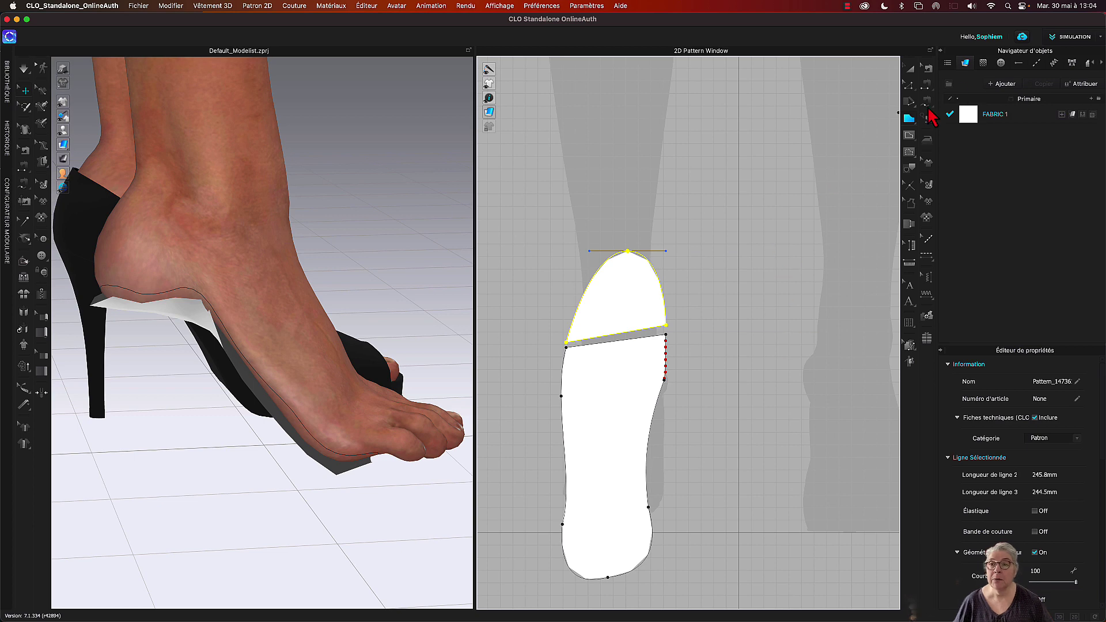
Step: Move the new toe piece down in the 3D window to sit near the toes of the bare foot
click(911, 69)
scroll(390, 219, down, 6)
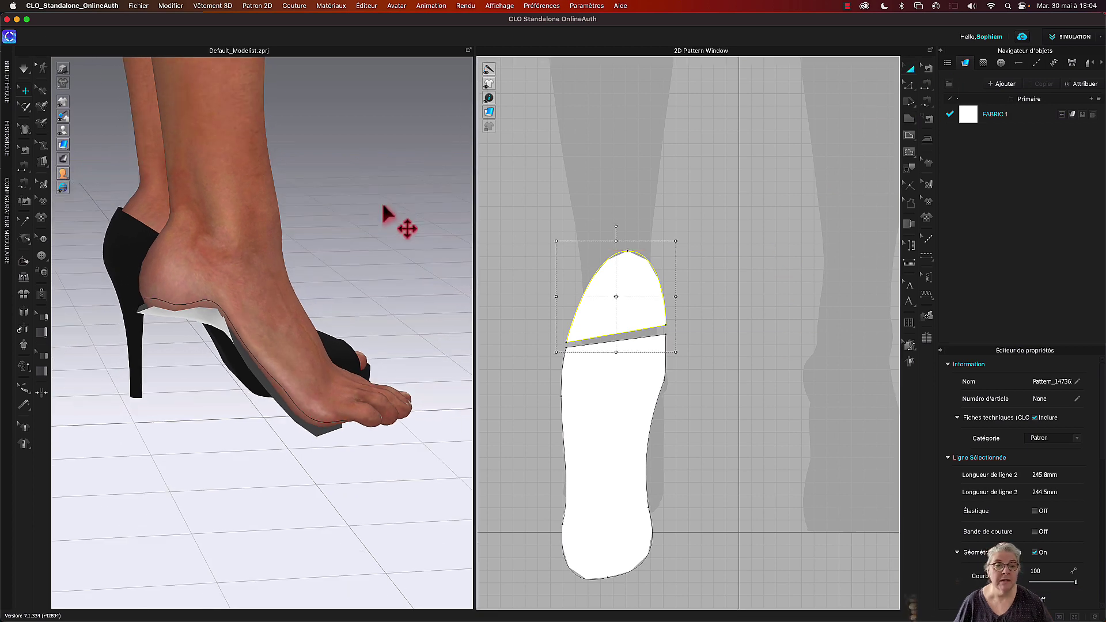
scroll(390, 234, down, 3)
click(381, 270)
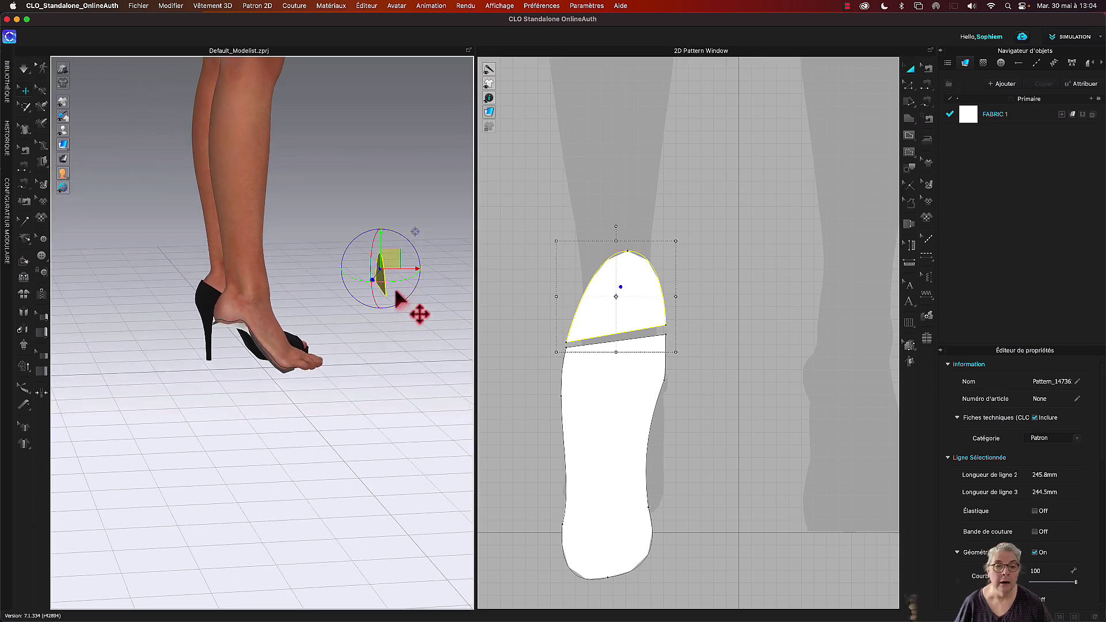
drag(391, 268, 345, 363)
scroll(407, 344, up, 3)
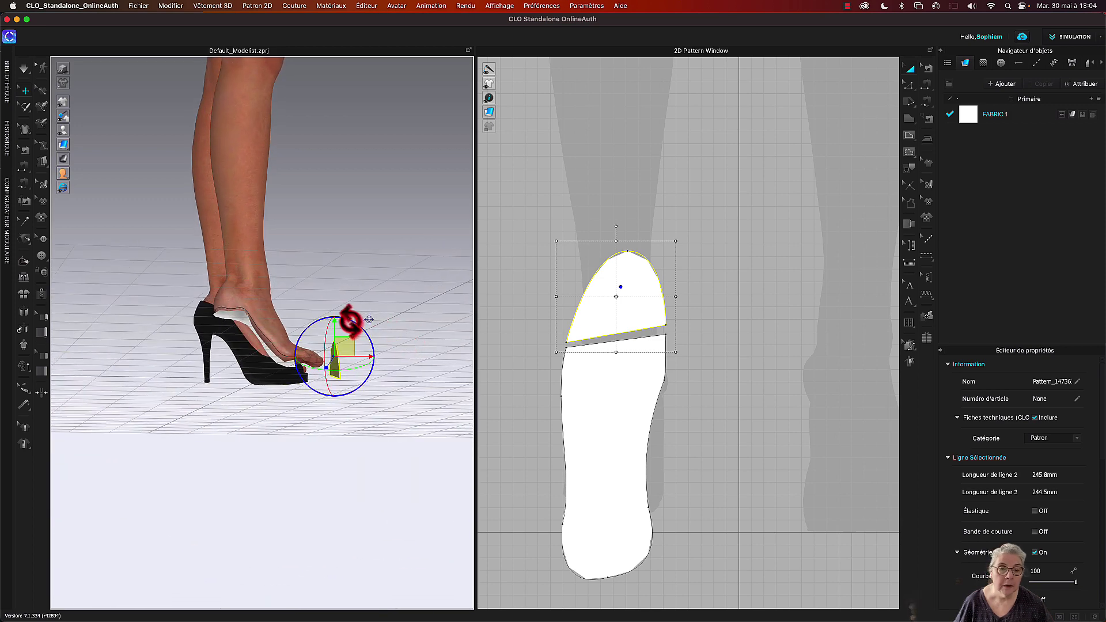
Step: Rotate the toe piece so it lies flat and level beneath the toes in the 3D window
drag(353, 318, 348, 340)
right_drag(347, 340, 379, 327)
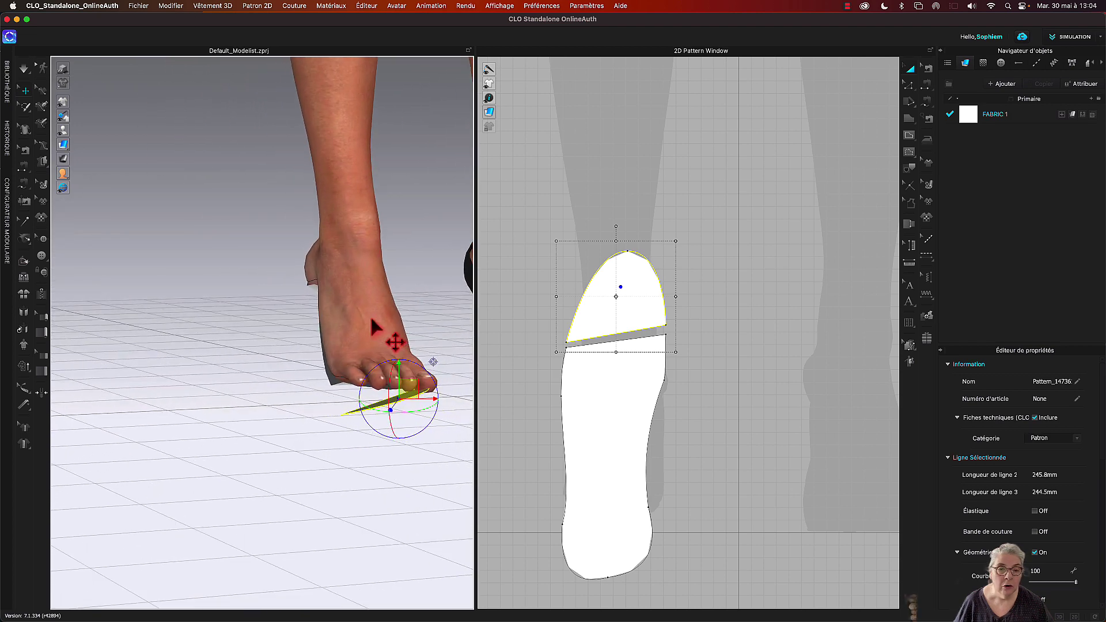
drag(427, 368, 425, 367)
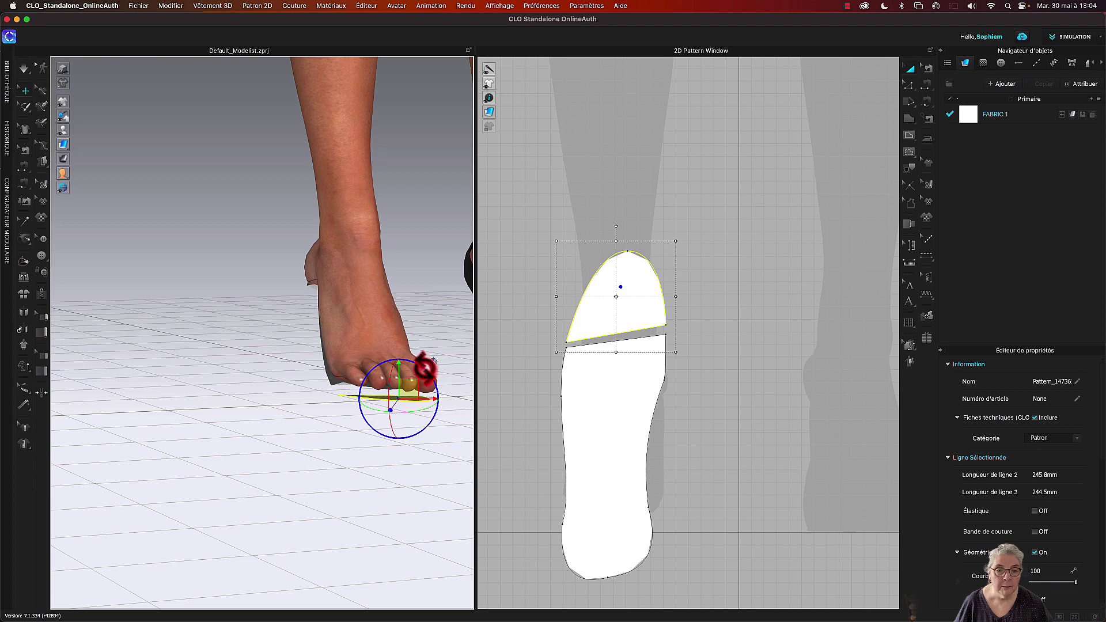
right_drag(411, 489, 346, 456)
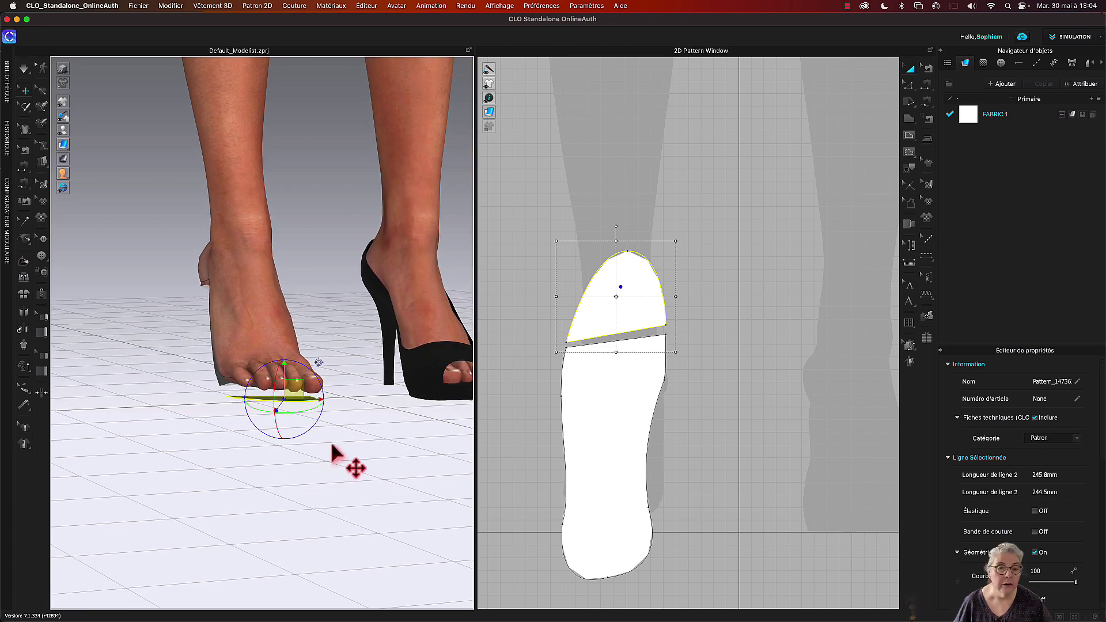
right_drag(350, 367, 392, 369)
Step: Sew the toe piece's straight base to the sole's toe-end edge and simulate the joined pieces
key(b)
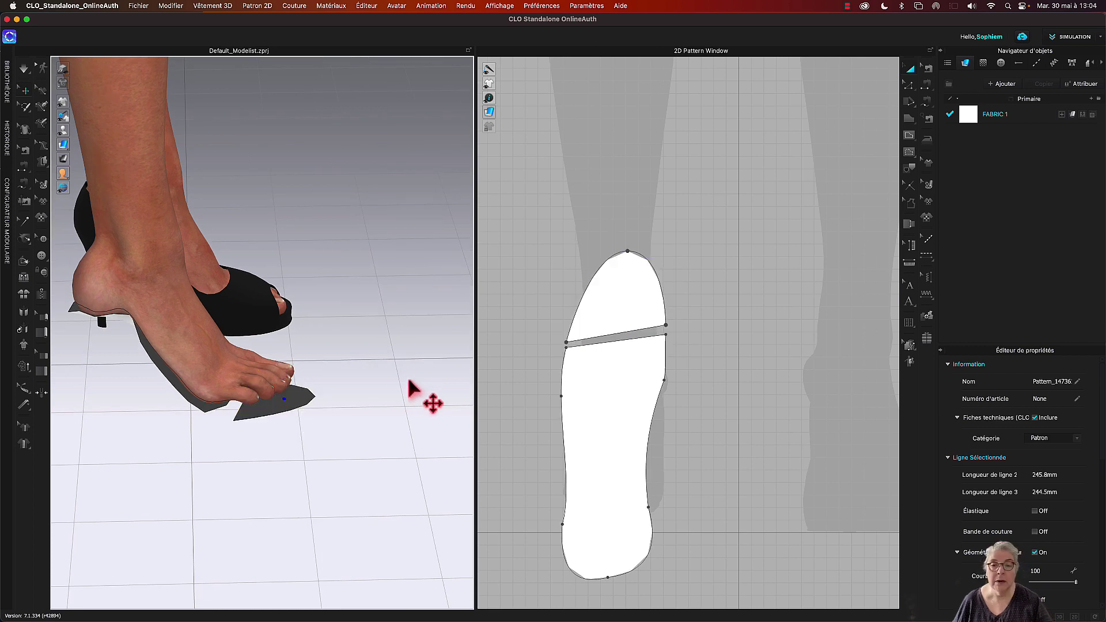
click(622, 345)
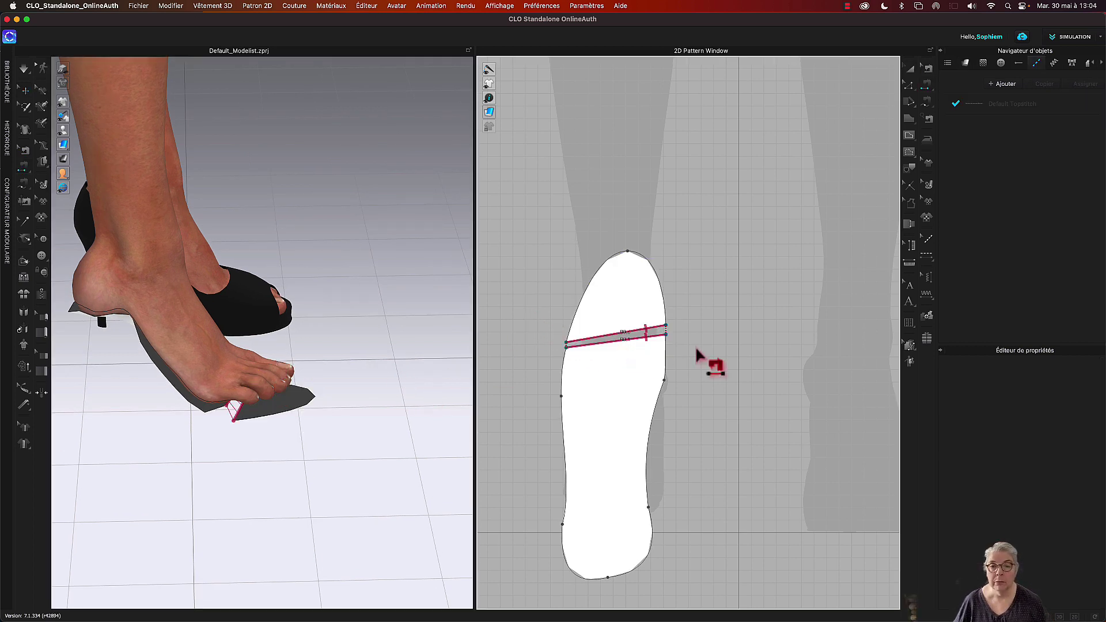
click(910, 69)
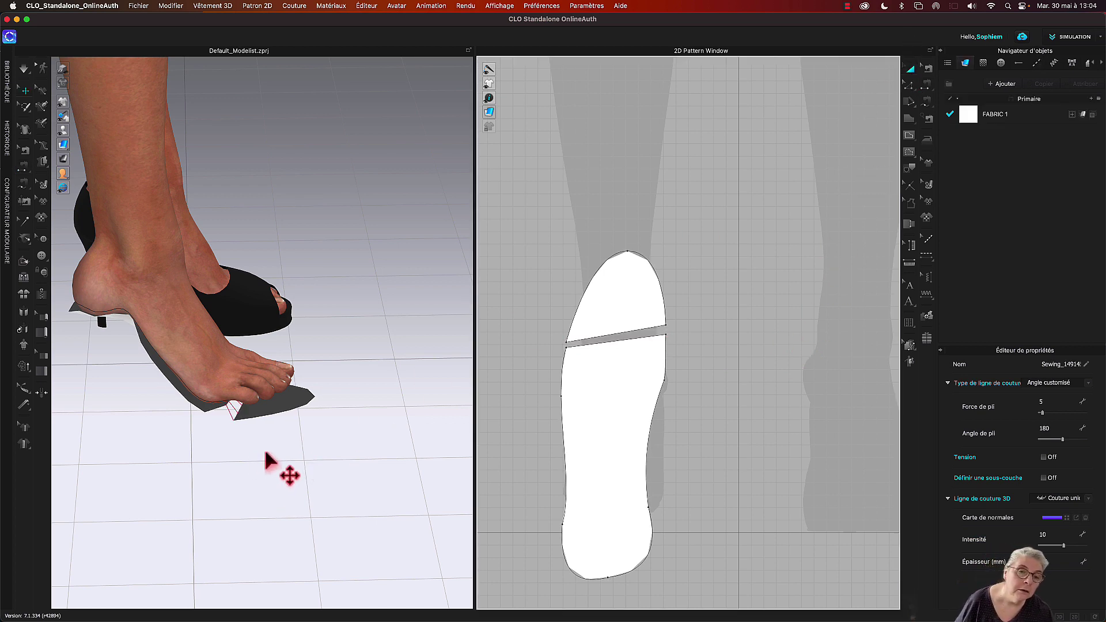
key(space)
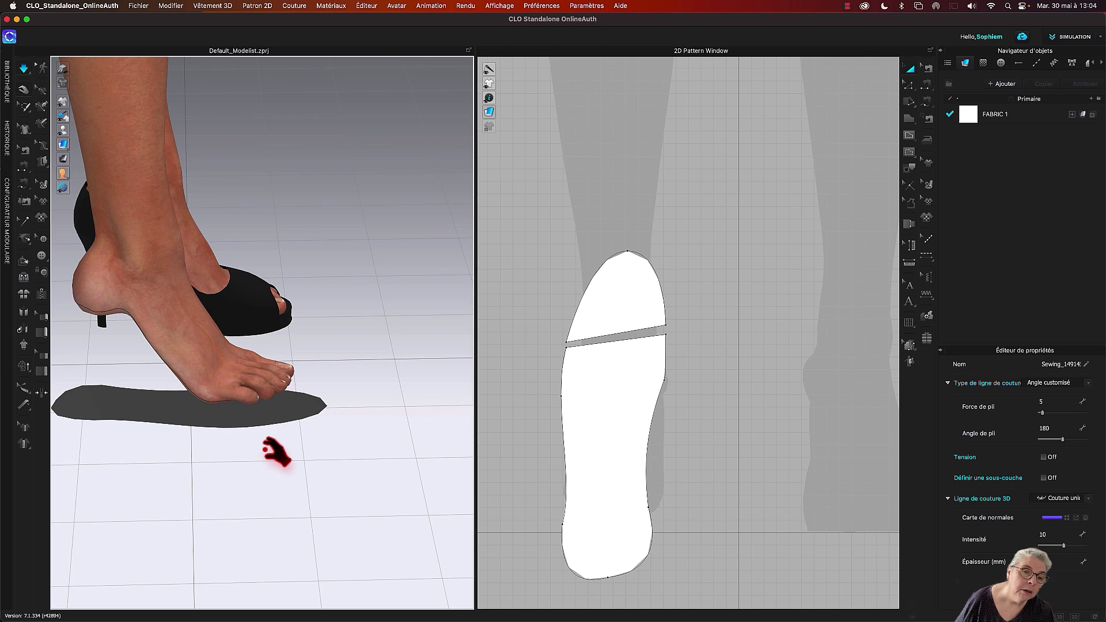
Step: Set the particle distance of both the sole and the toe piece to 10
key(space)
right_drag(291, 476, 339, 465)
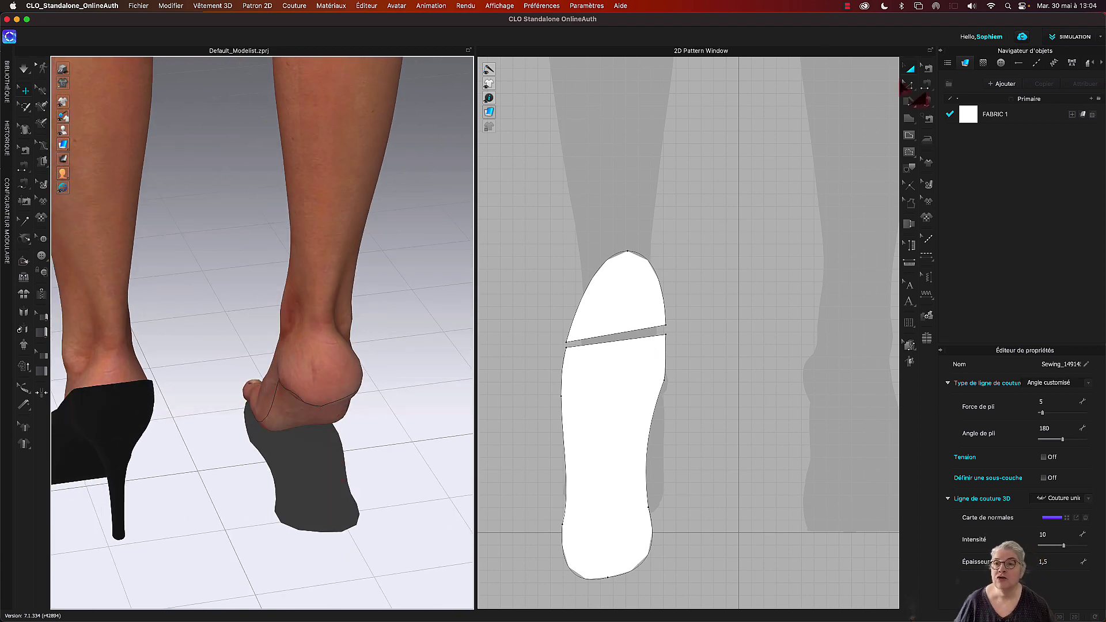
click(908, 71)
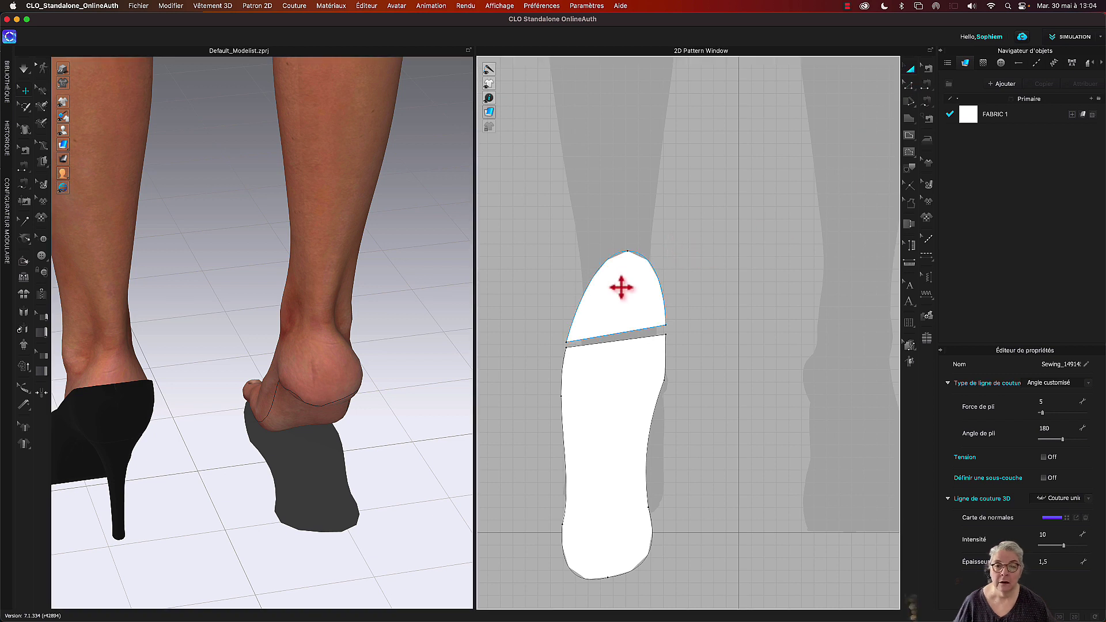
click(621, 286)
shift+click(626, 418)
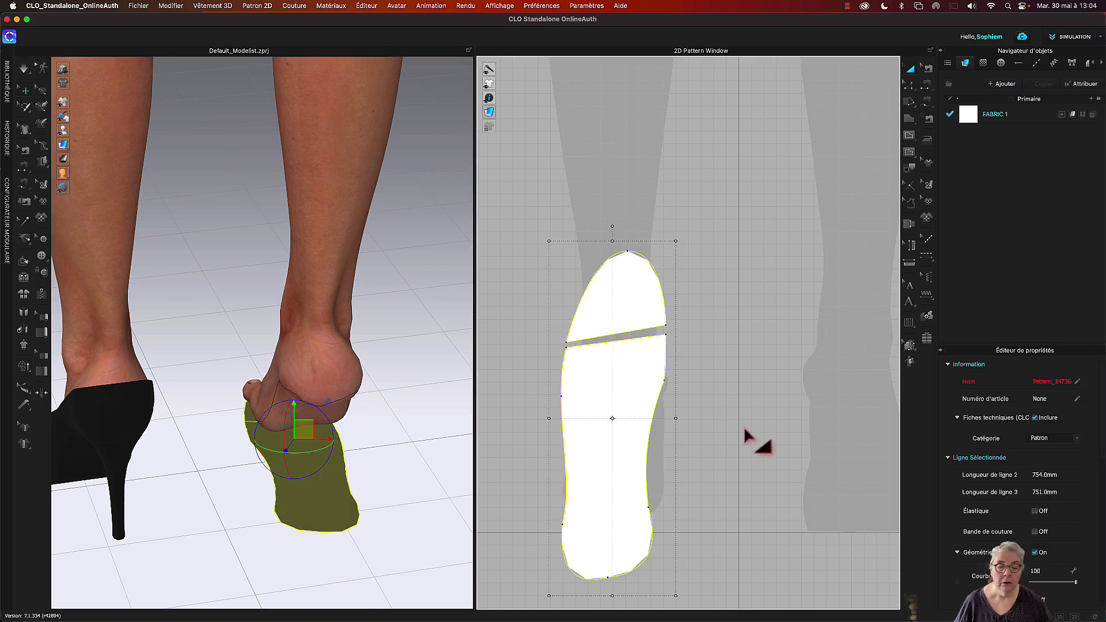
scroll(1019, 560, down, 5)
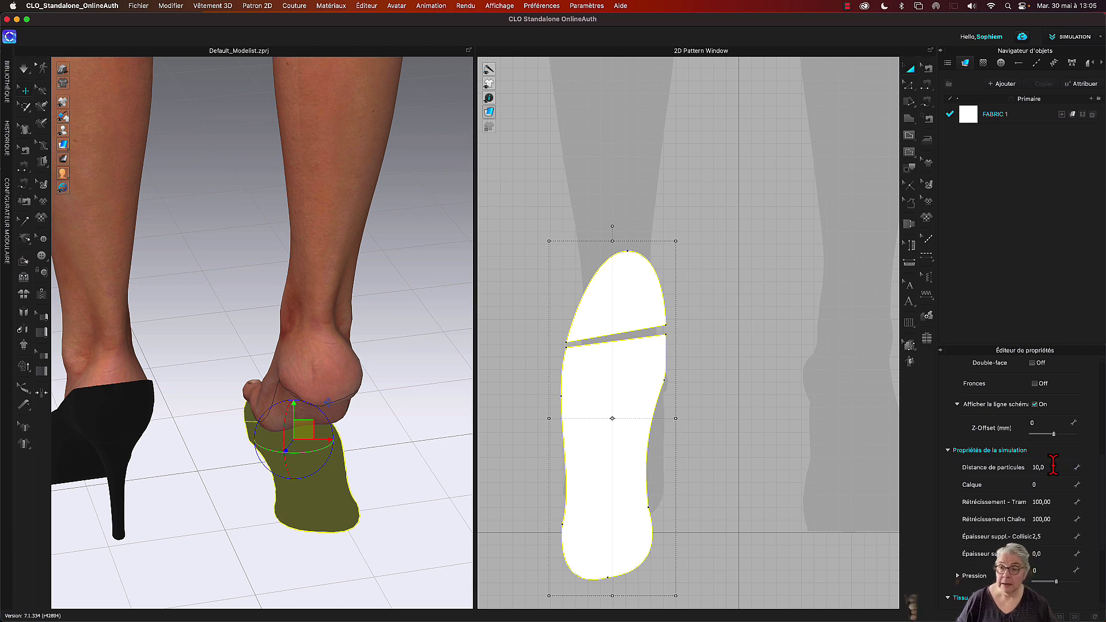
key(q)
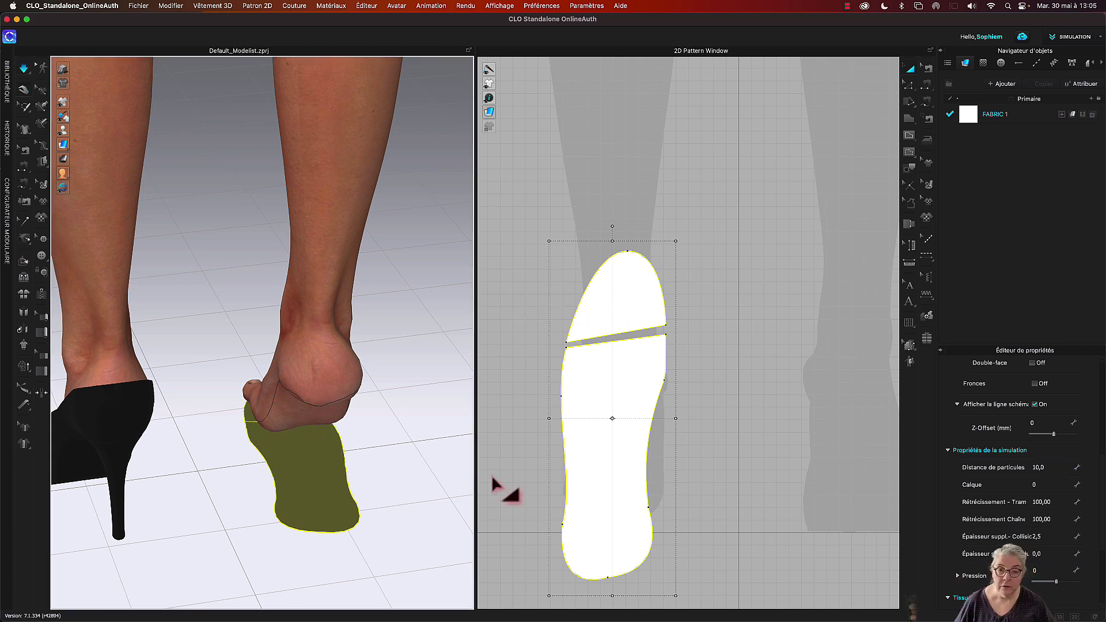
right_drag(420, 494, 353, 476)
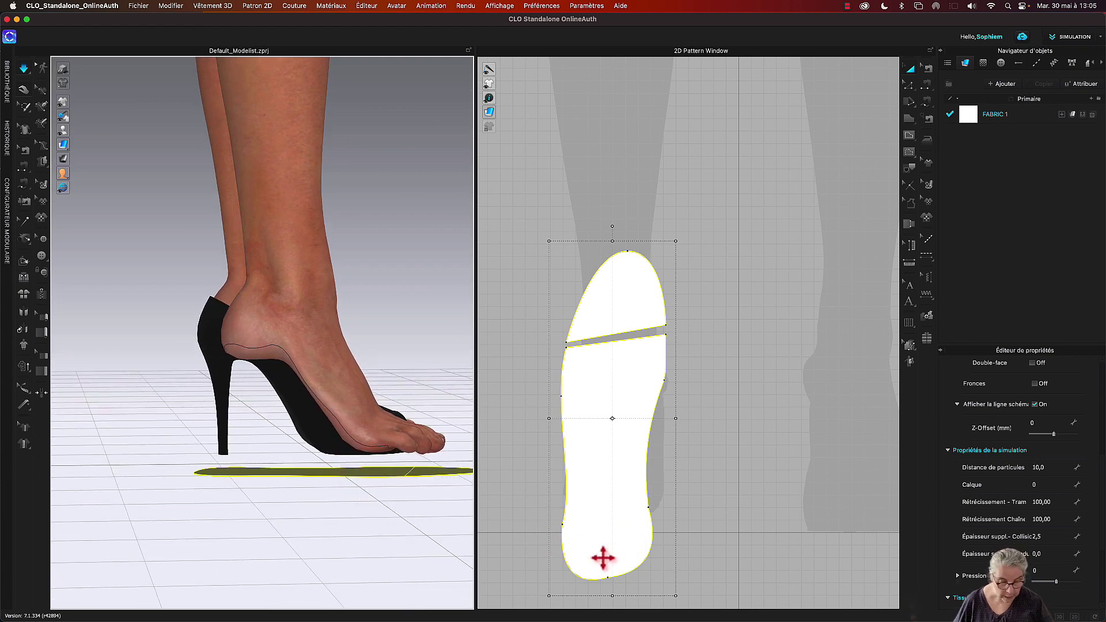
Step: Refine the rounded heel outline by slightly adjusting its curve handles on both sides of the heel
key(z)
right_drag(620, 598, 621, 557)
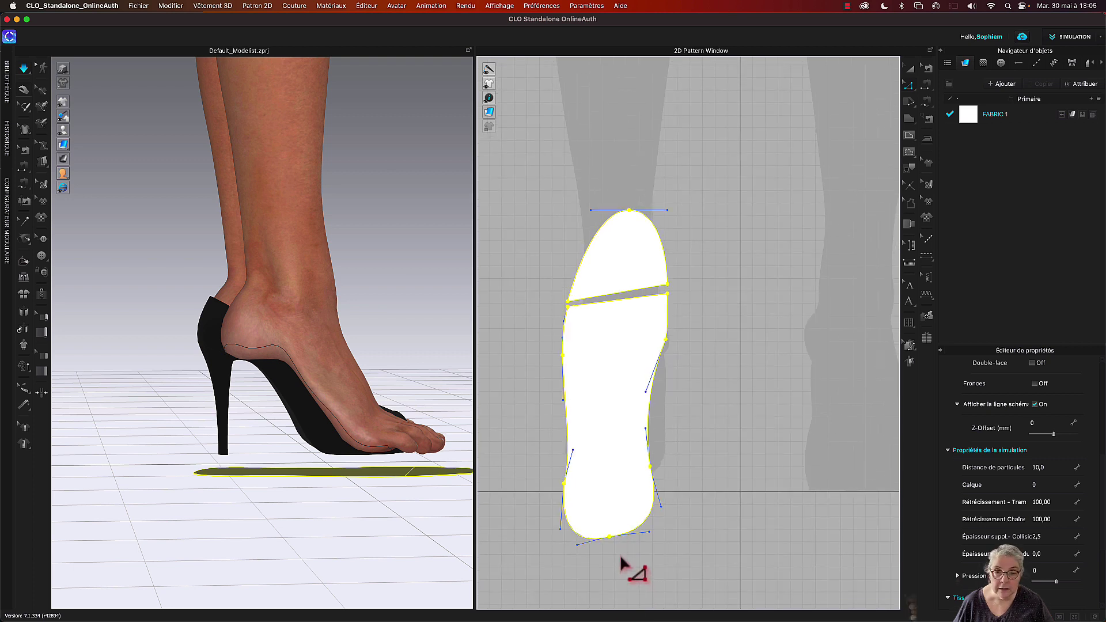
click(575, 546)
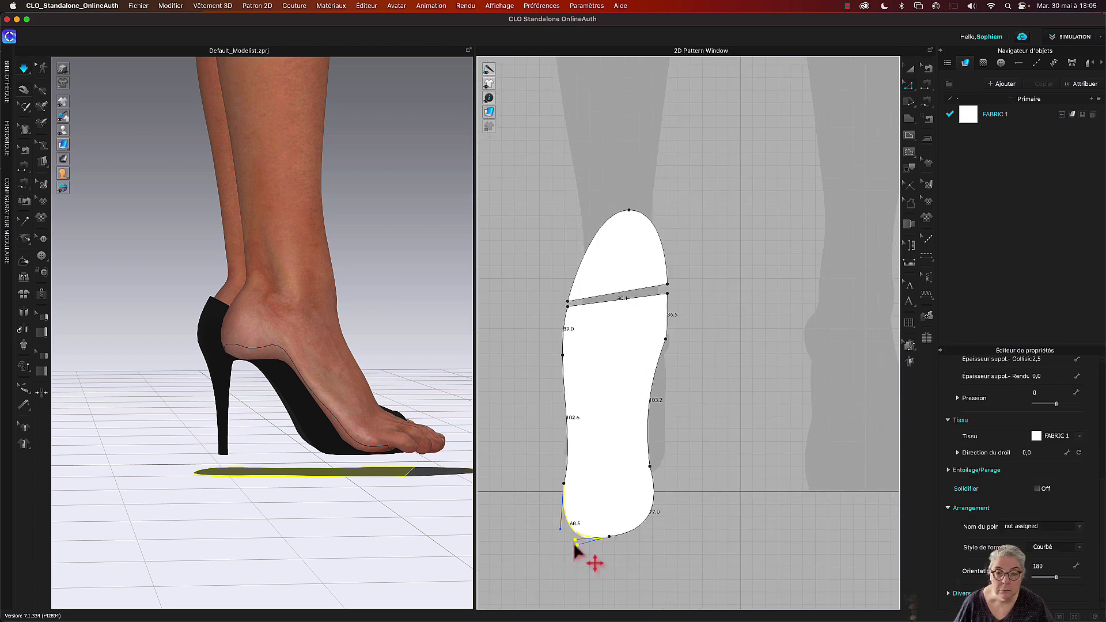
drag(575, 544, 575, 540)
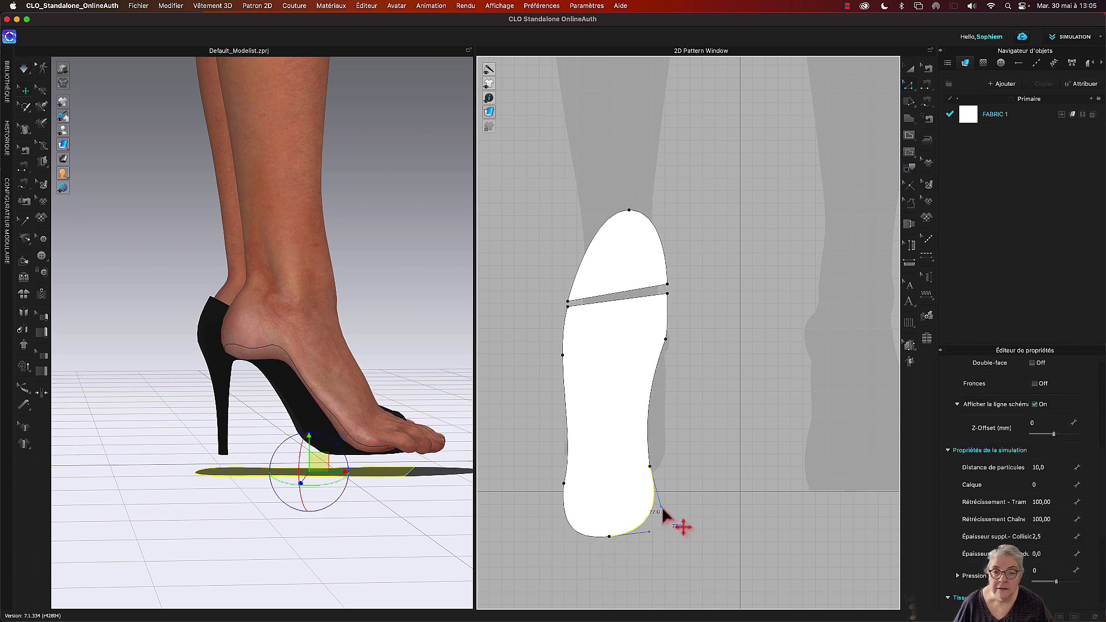
drag(662, 508, 659, 511)
click(672, 557)
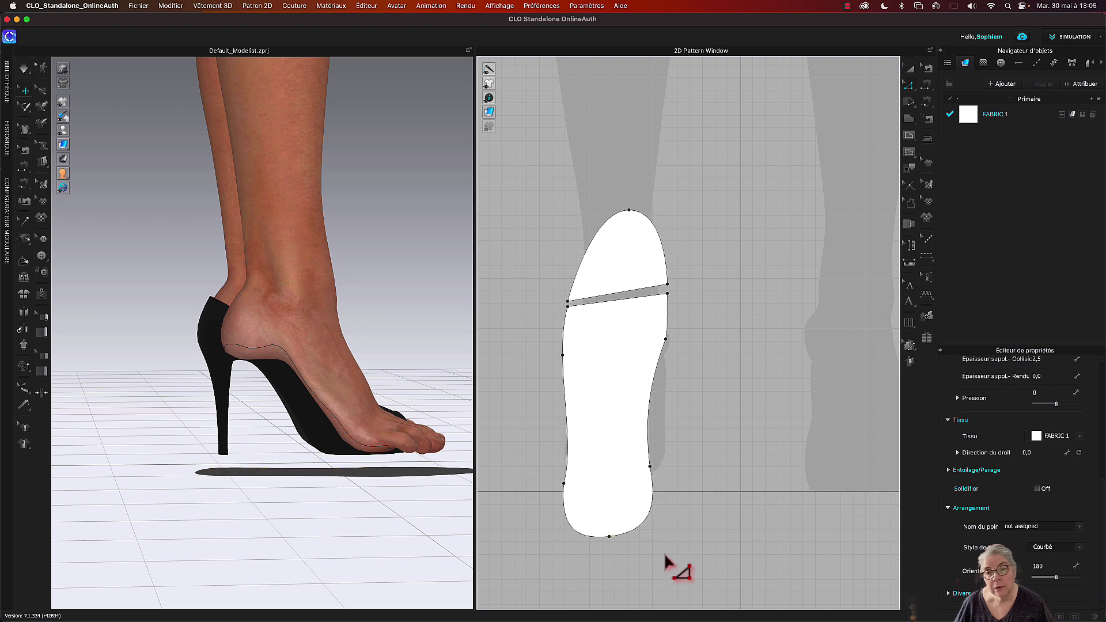
click(667, 348)
click(699, 373)
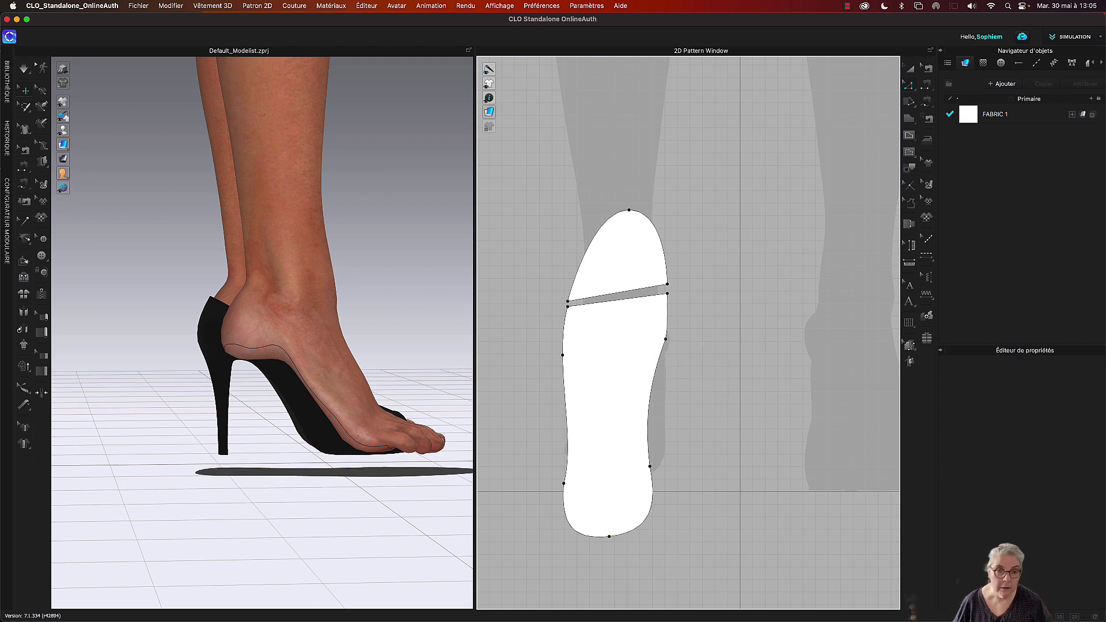
Step: Try to move the sole piece separately from the toe piece in the 3D window and undo the move
scroll(699, 364, down, 2)
scroll(366, 492, down, 1)
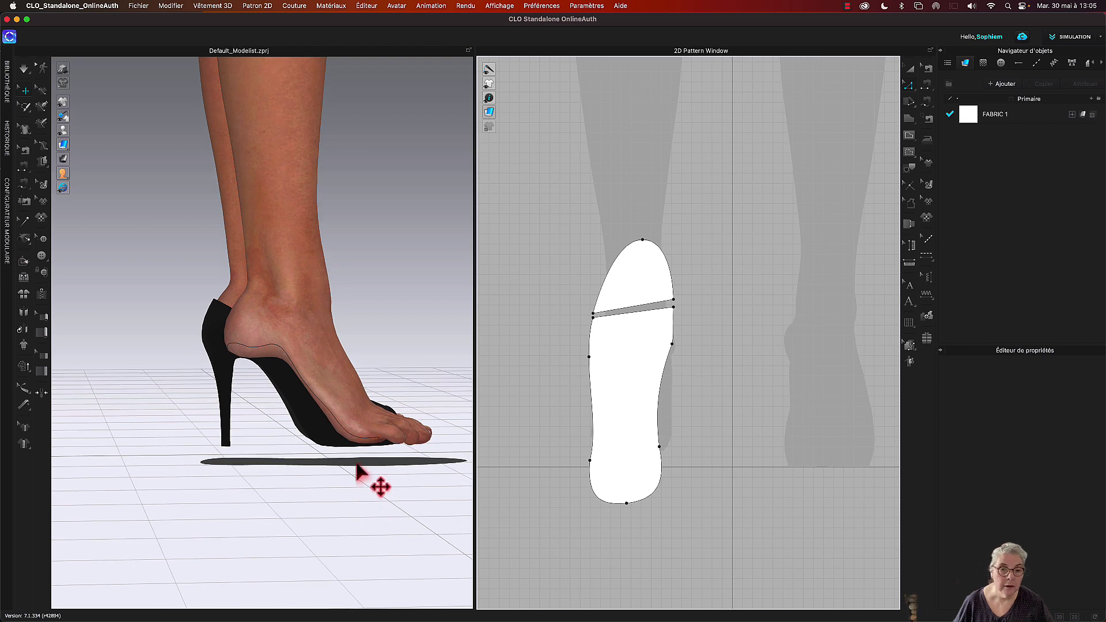
click(357, 461)
drag(362, 455, 342, 455)
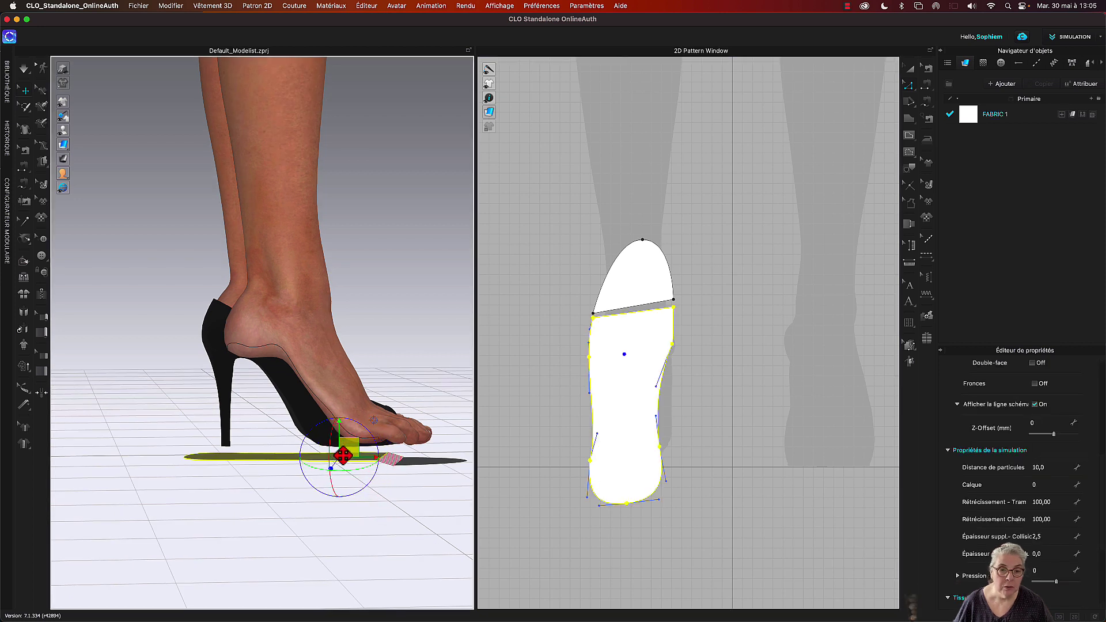
key(super+z)
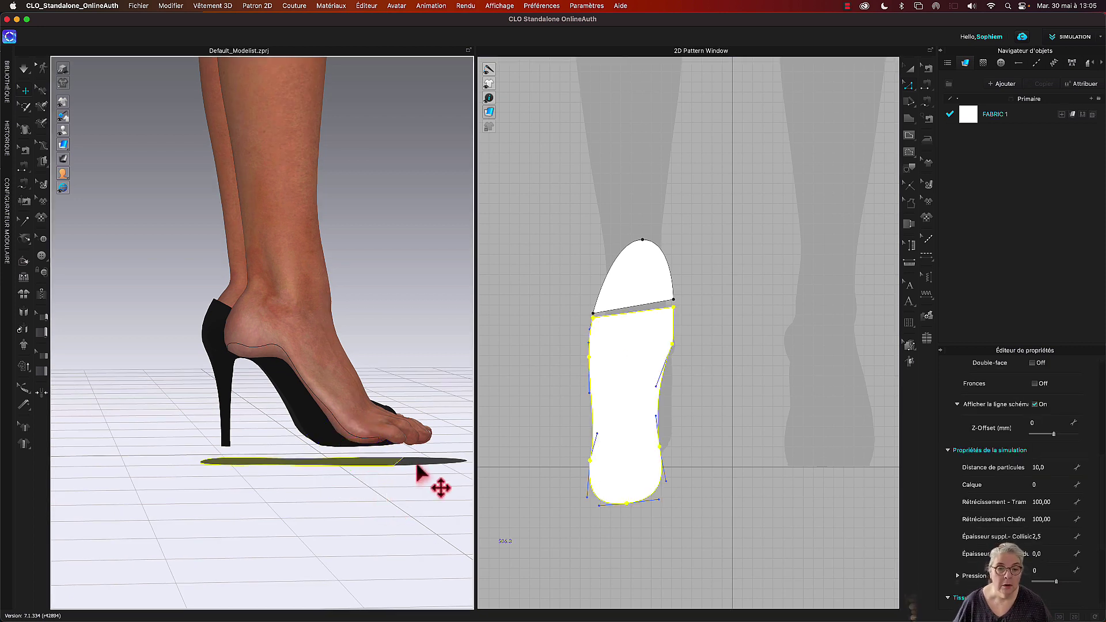
Step: Merge the sole and toe piece into one pattern along their sewn edge, keeping the join as an internal line
click(631, 318)
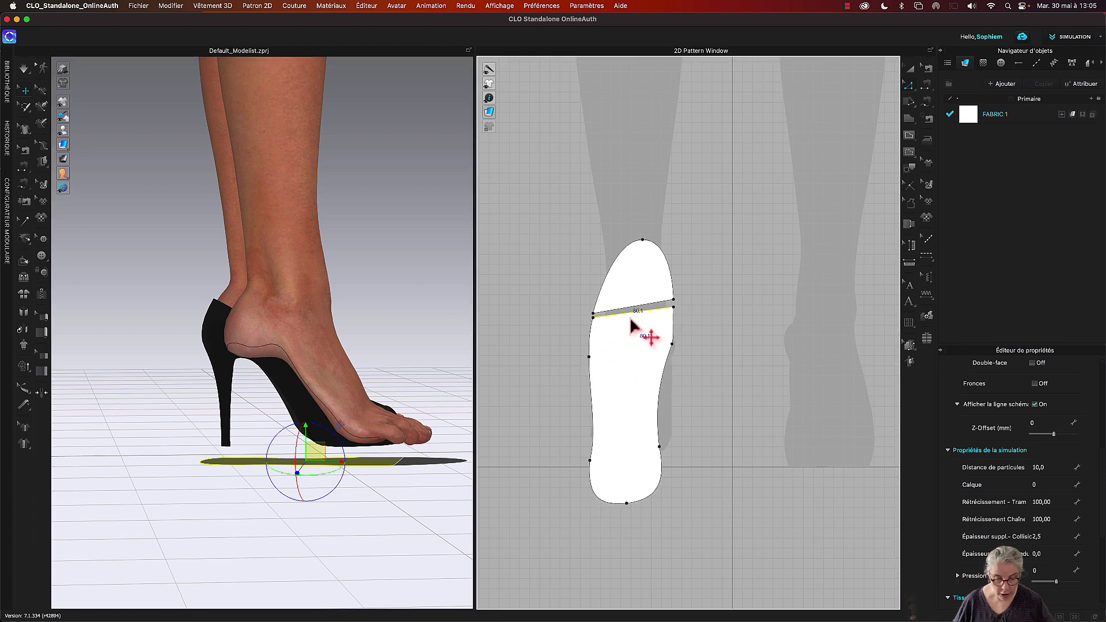
key(b)
click(632, 314)
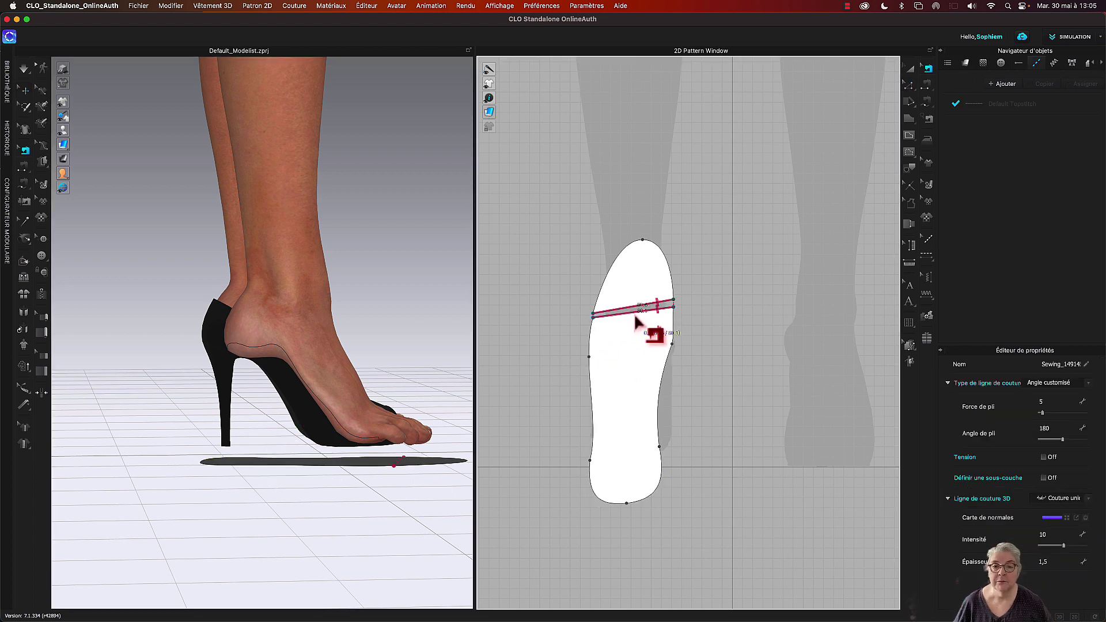
right_click(634, 313)
click(659, 347)
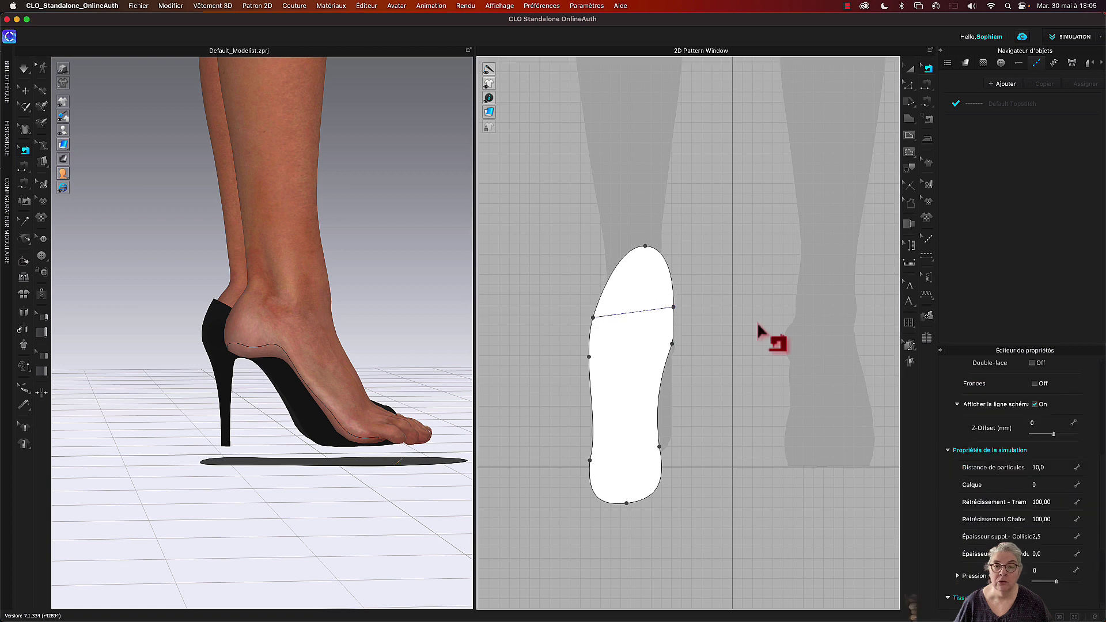
Step: Move the merged sole up in the 3D window so it sits just beneath the toes
click(911, 70)
click(397, 464)
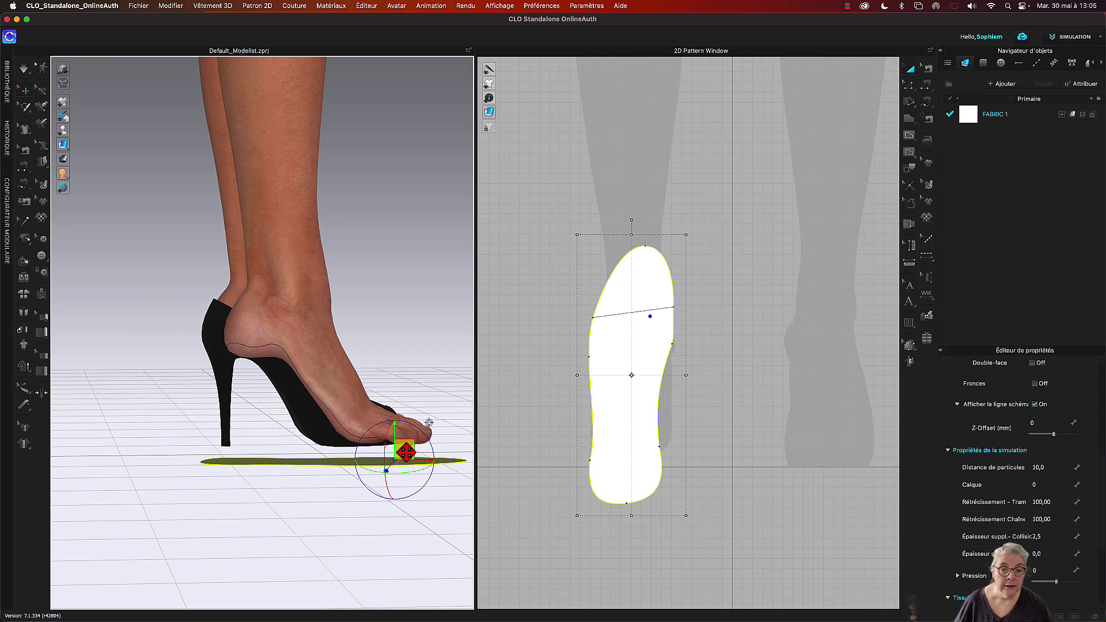
right_click(405, 453)
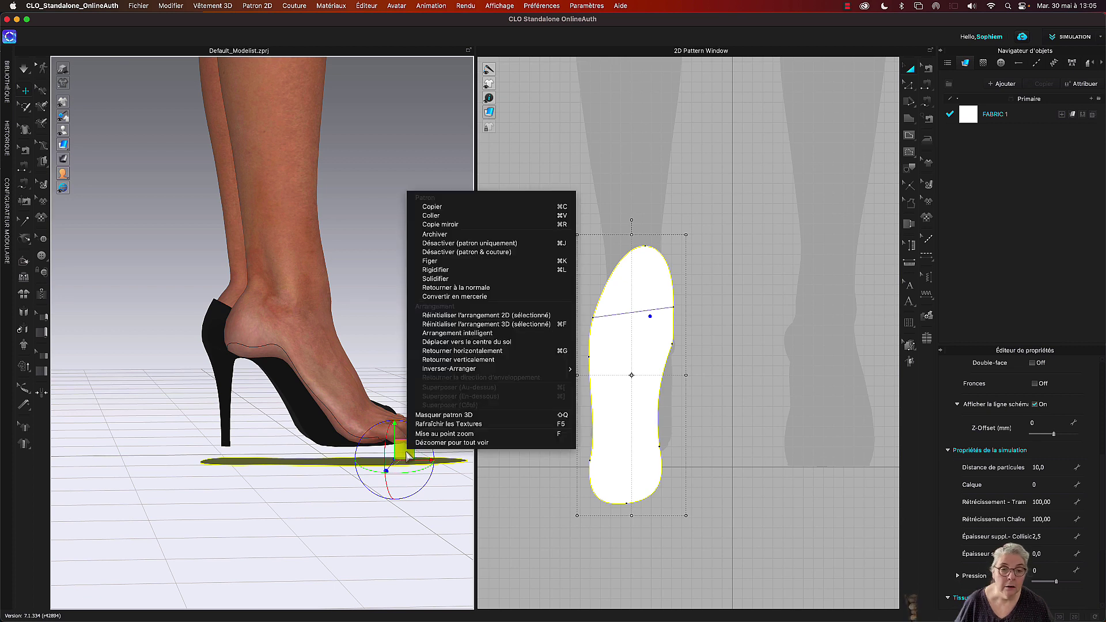
click(397, 447)
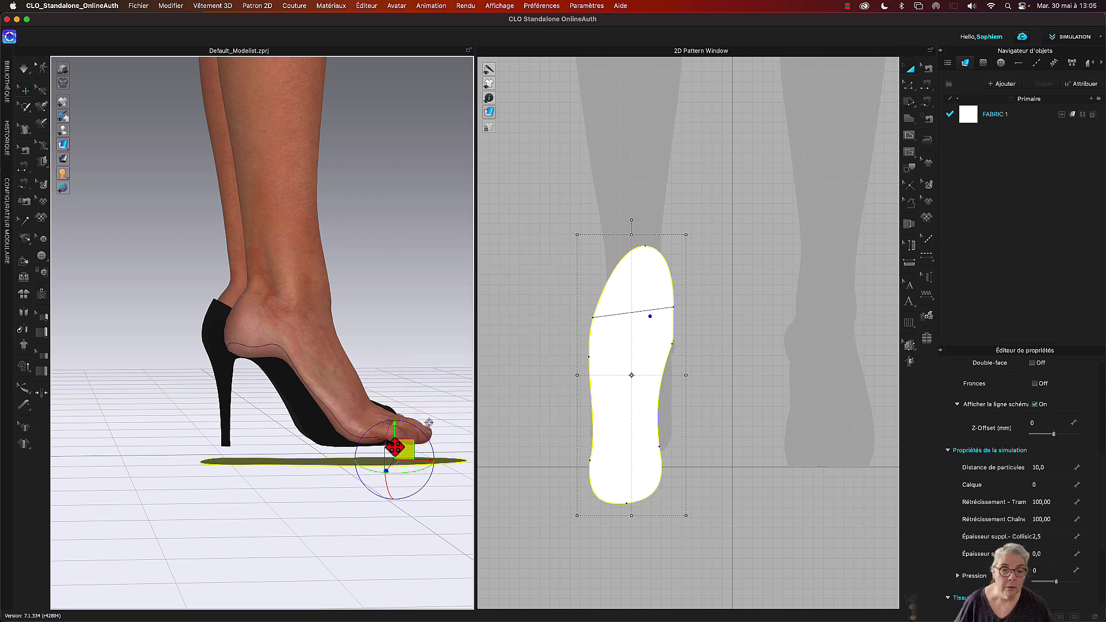
drag(396, 447, 389, 432)
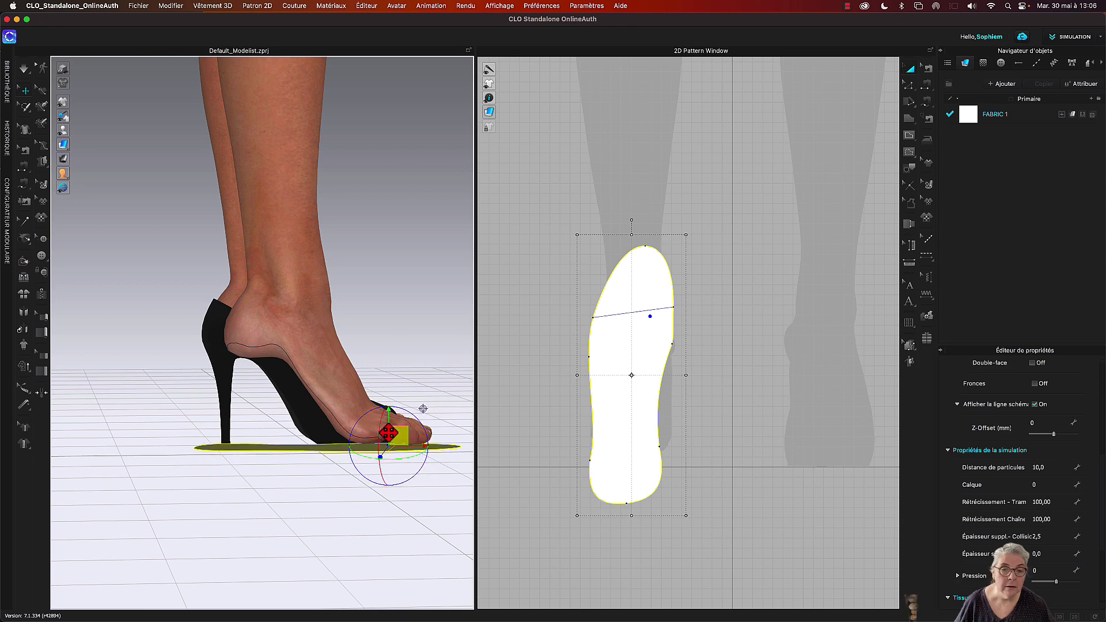
Step: Shift the toe tip point slightly toward the big toe and round out the adjoining curve to about 71.4 mm
right_drag(432, 353, 373, 366)
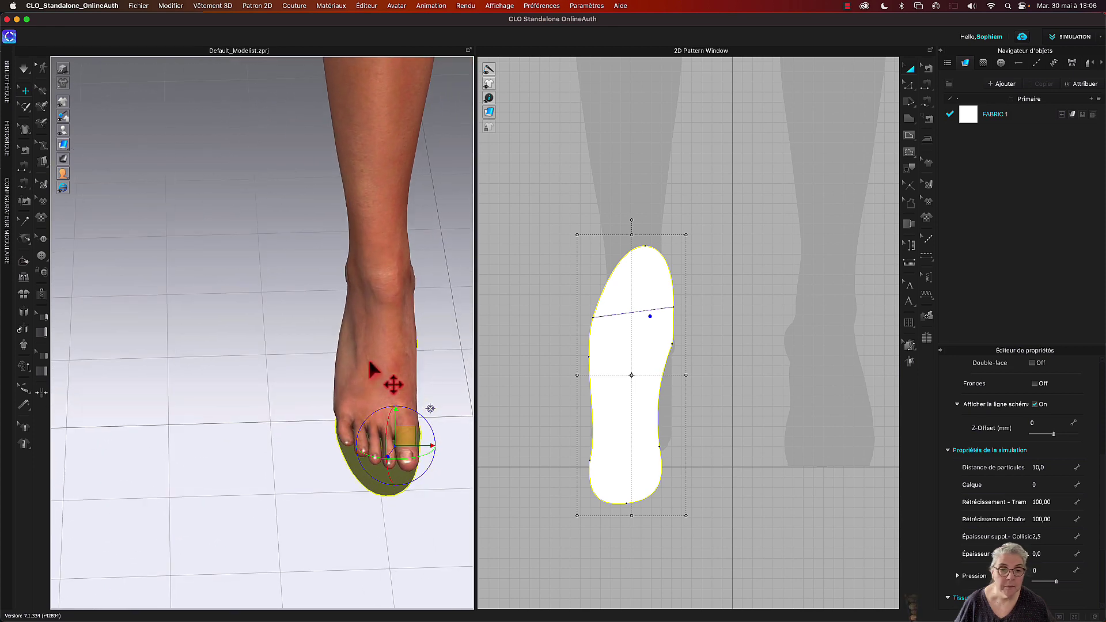
click(658, 207)
key(e)
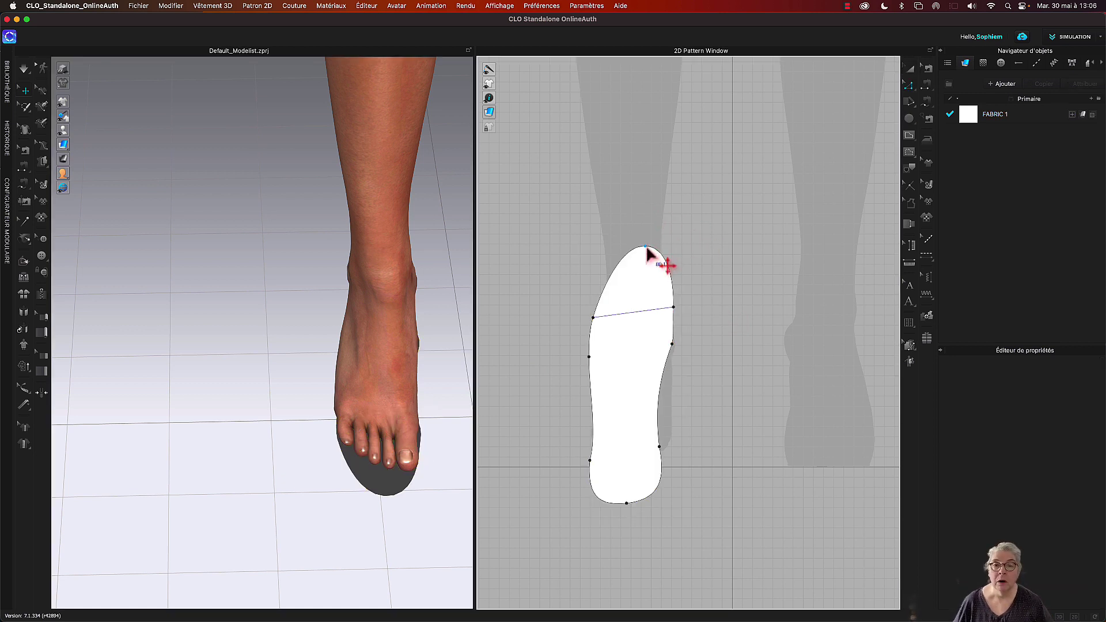
click(648, 249)
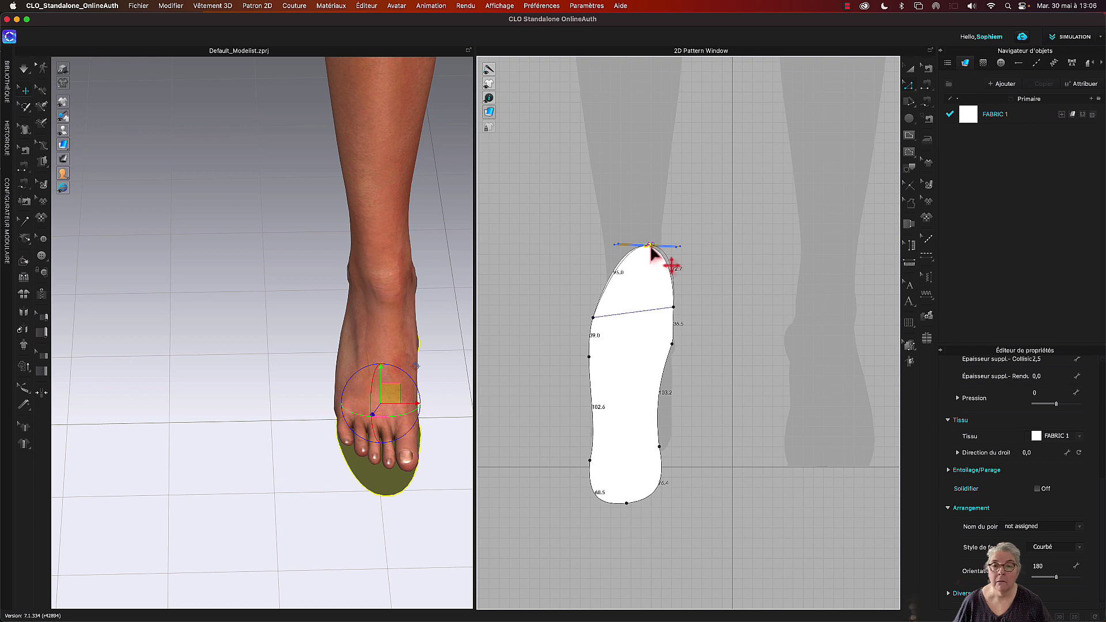
drag(651, 248, 650, 247)
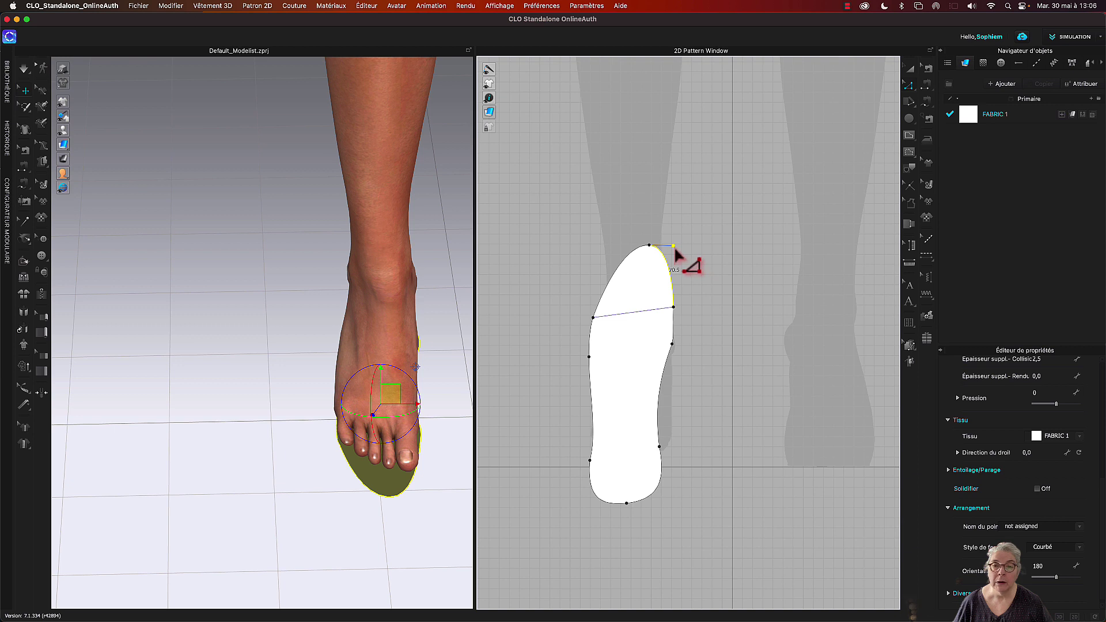
drag(675, 250, 677, 251)
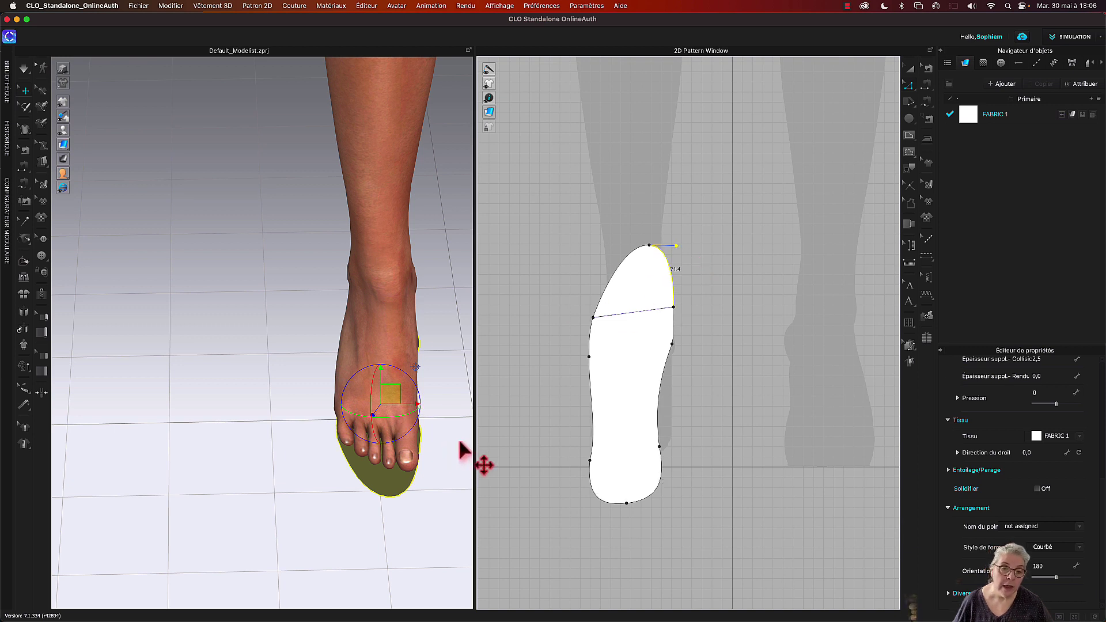
right_drag(461, 442, 514, 428)
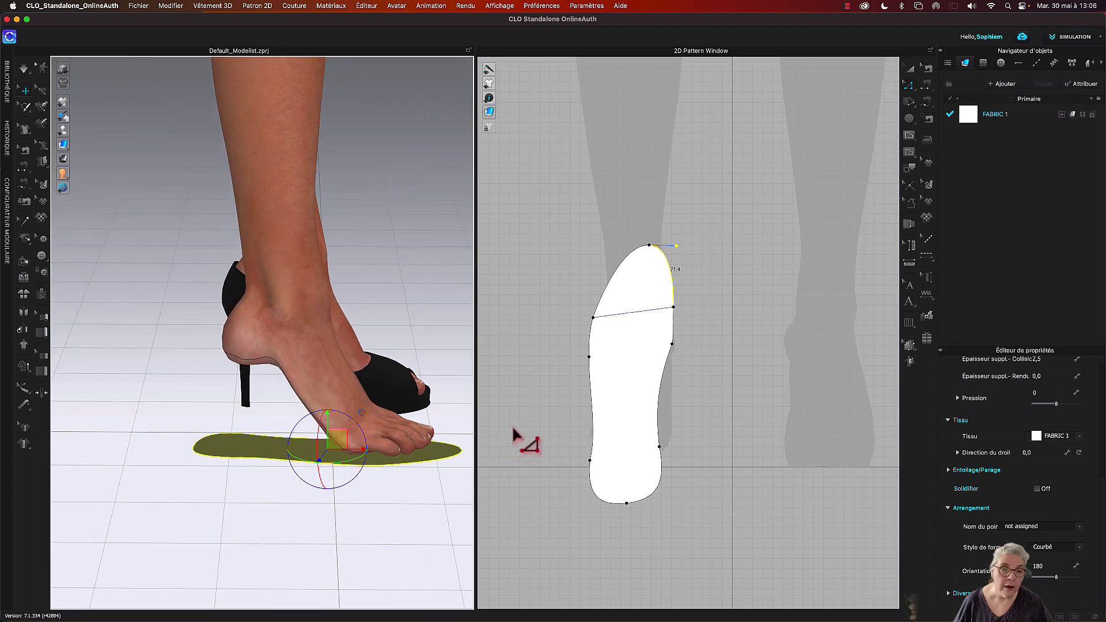
click(314, 515)
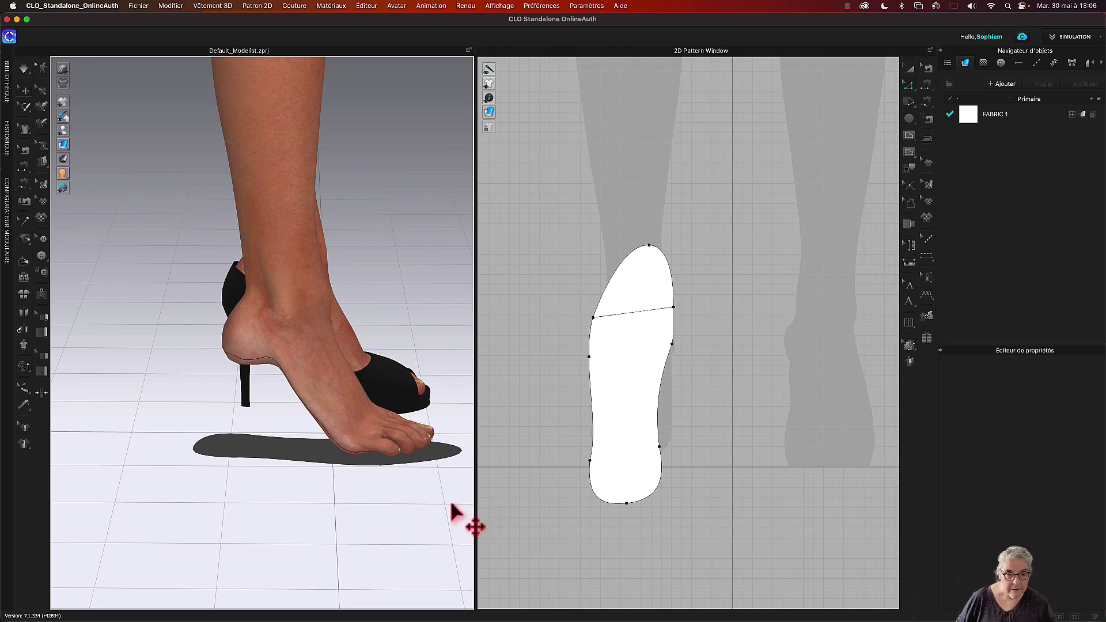
click(847, 7)
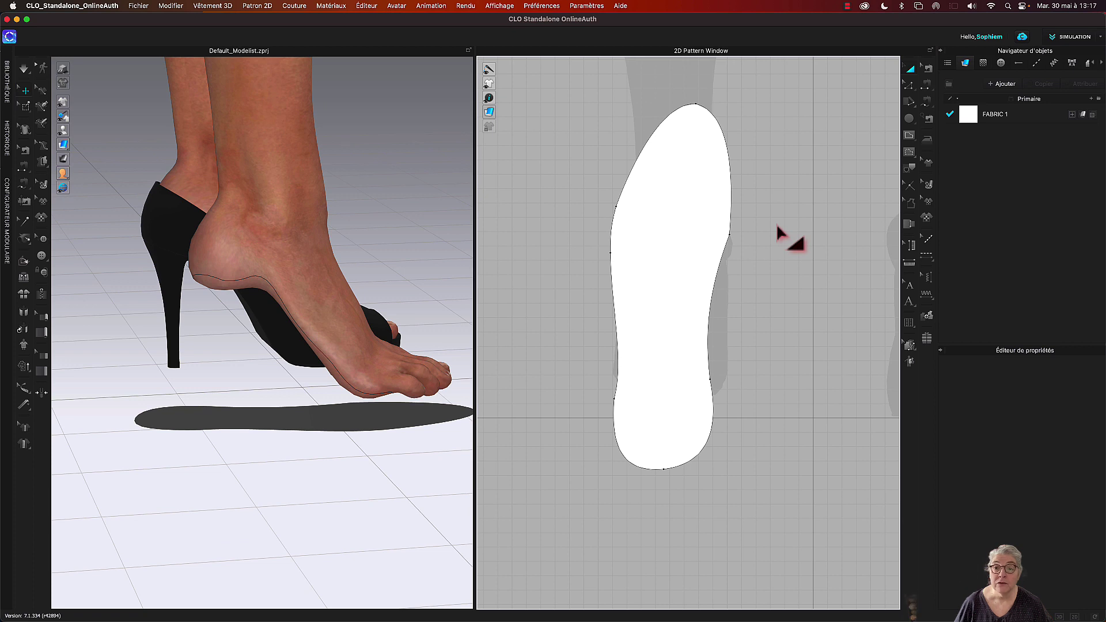
Step: Draw two slanted internal lines across the sole, about 68.2 mm long at the heel and about 84 mm long at the ball
click(623, 259)
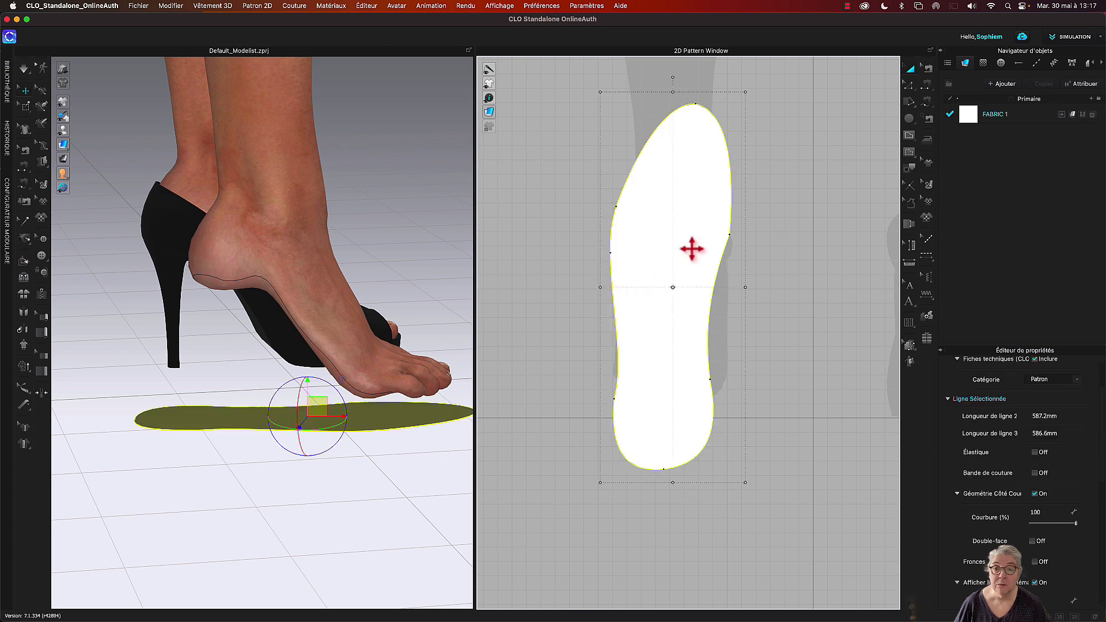
click(910, 135)
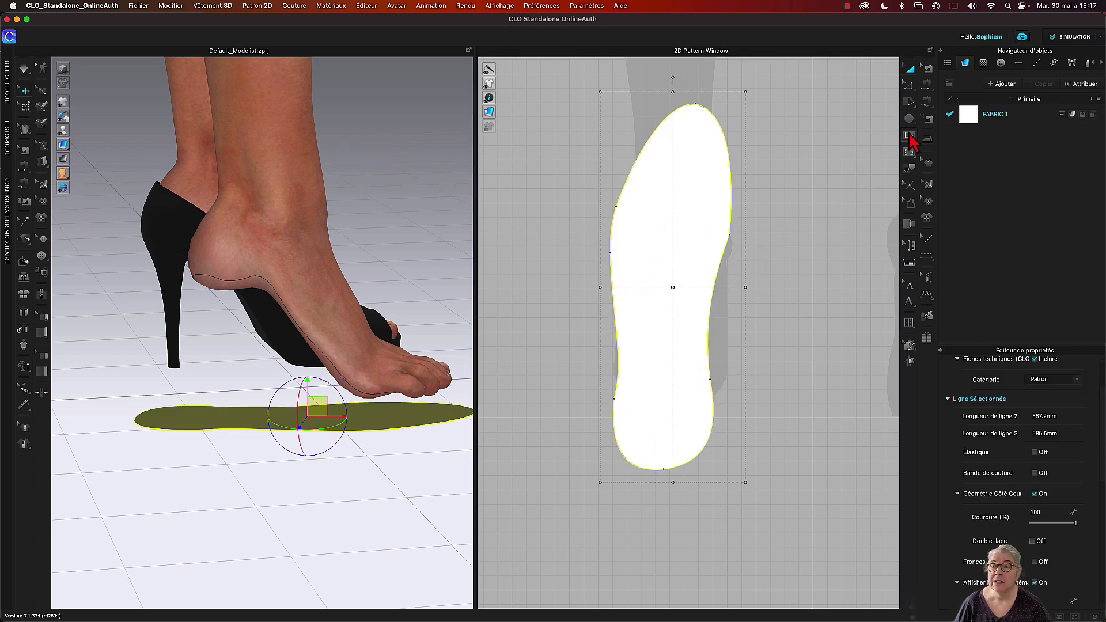
click(614, 399)
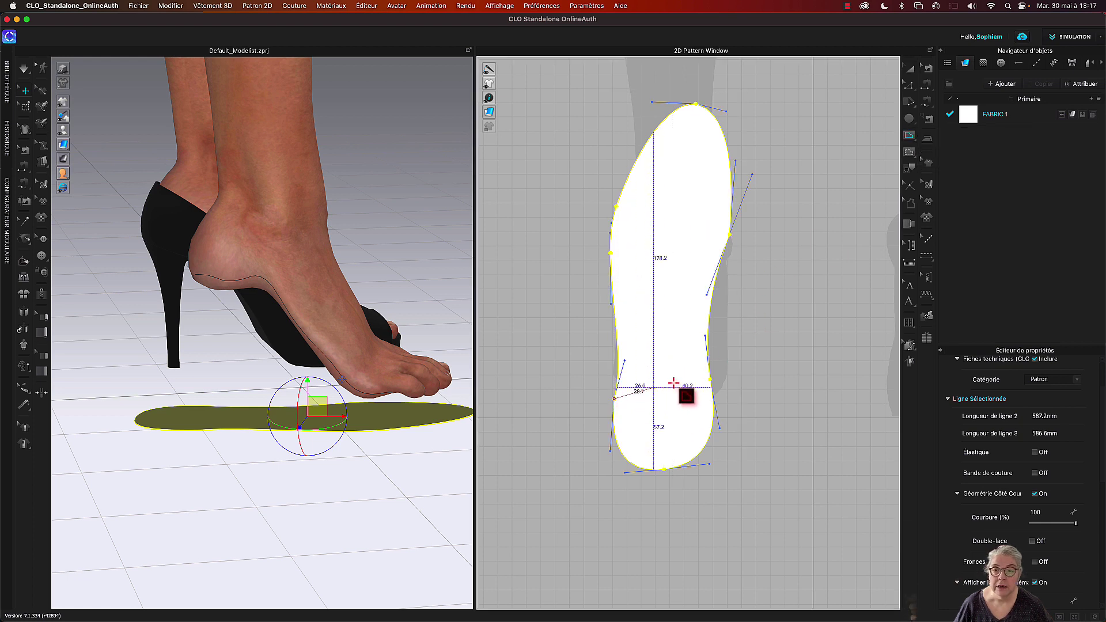
click(711, 380)
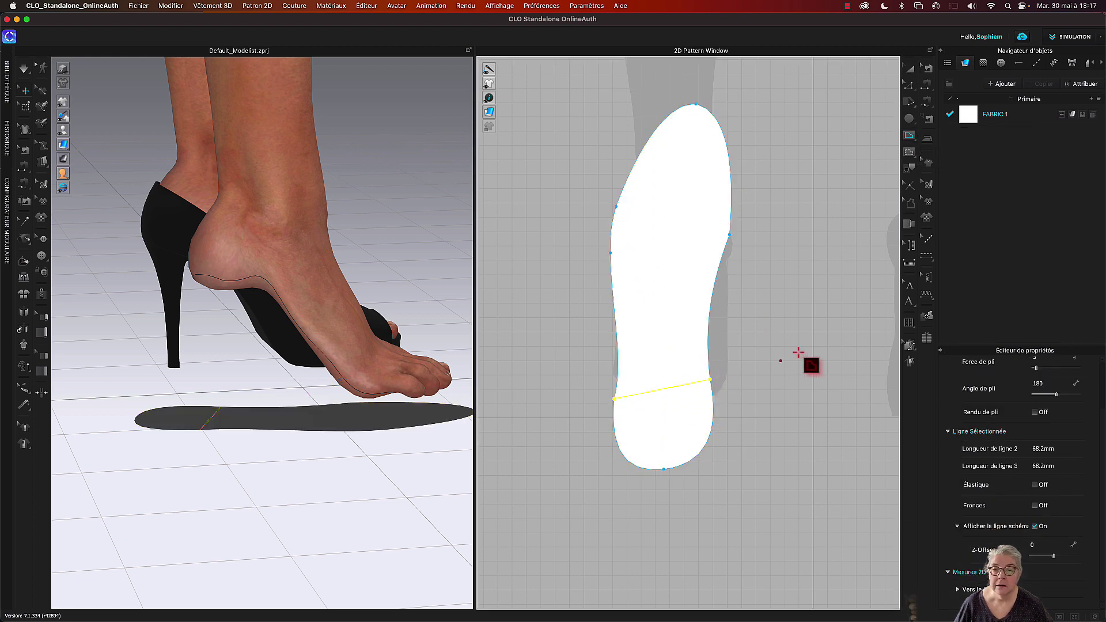
click(611, 253)
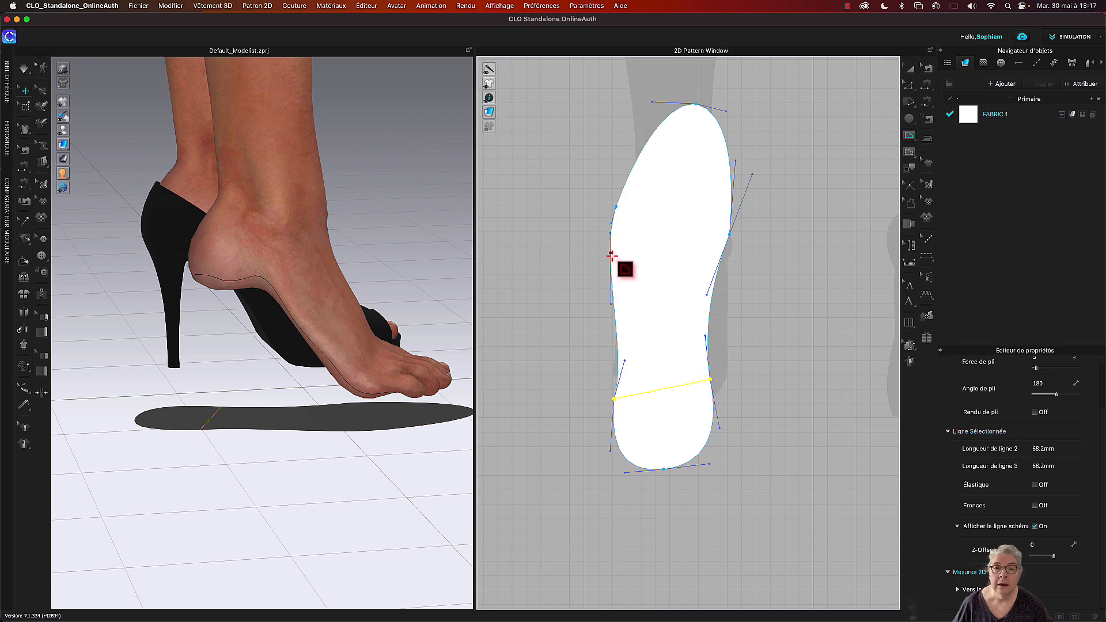
click(729, 235)
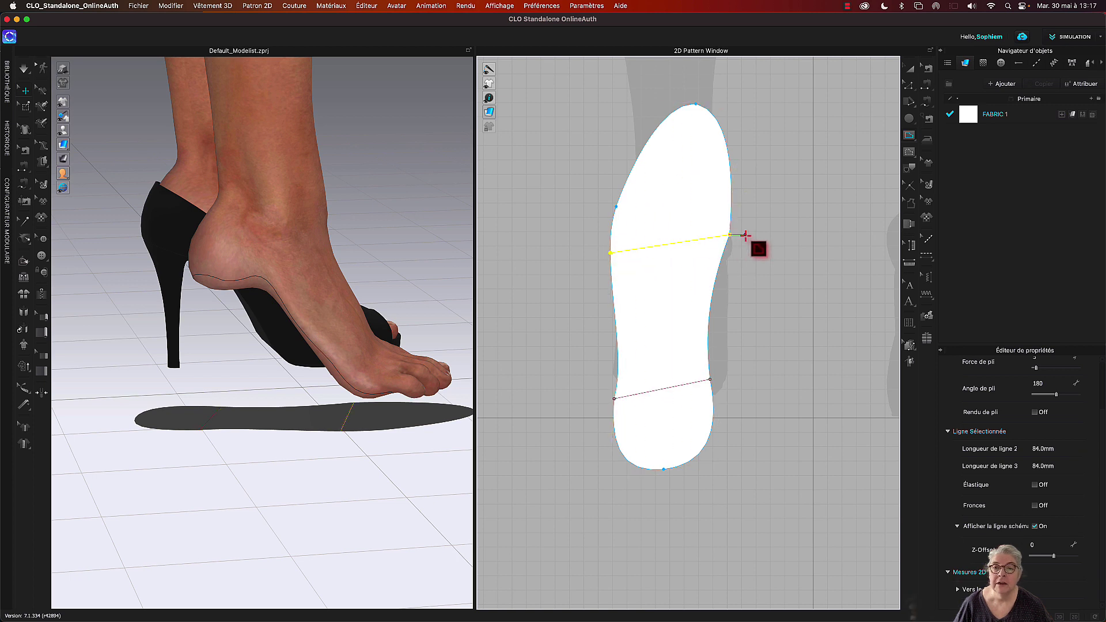
Step: Draw a third slanted internal line across the sole in front of the ball line, about 80.8 mm long
click(616, 206)
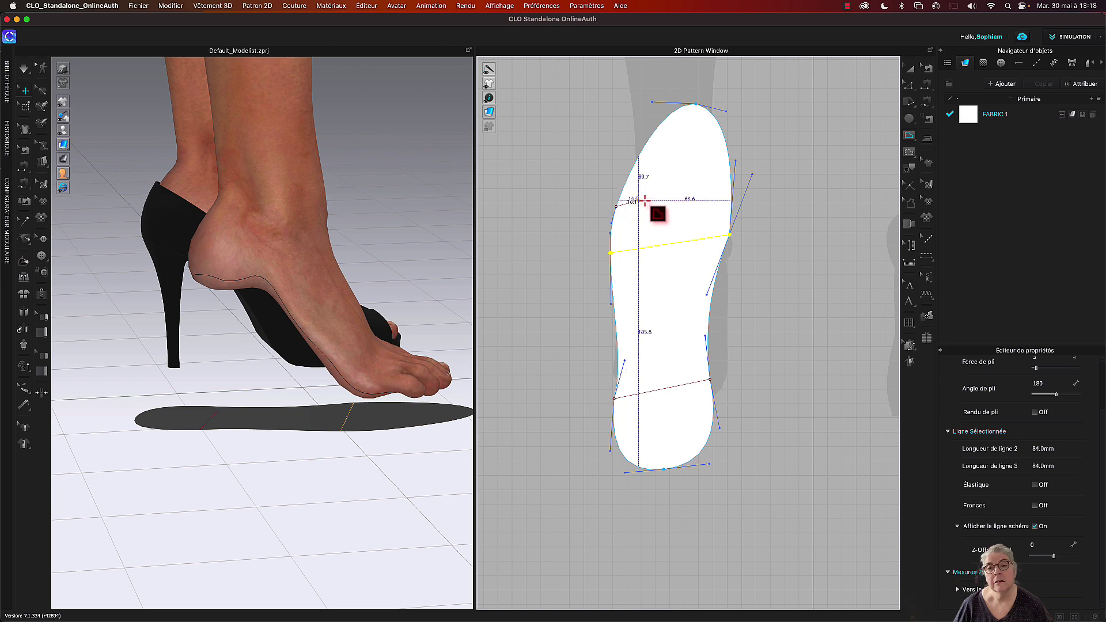
click(732, 193)
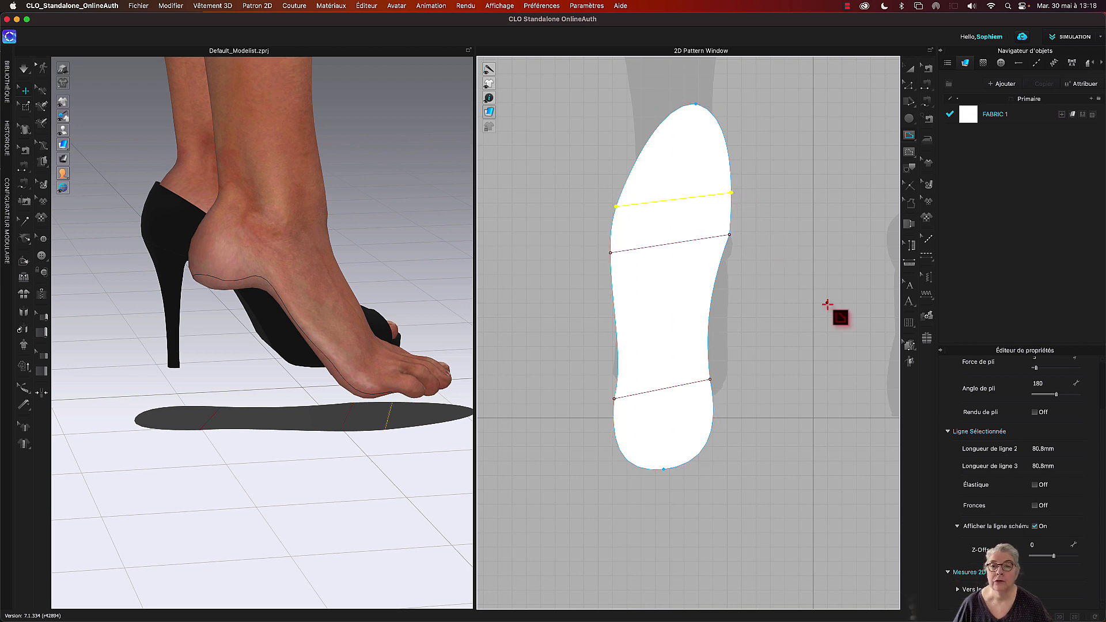
click(910, 70)
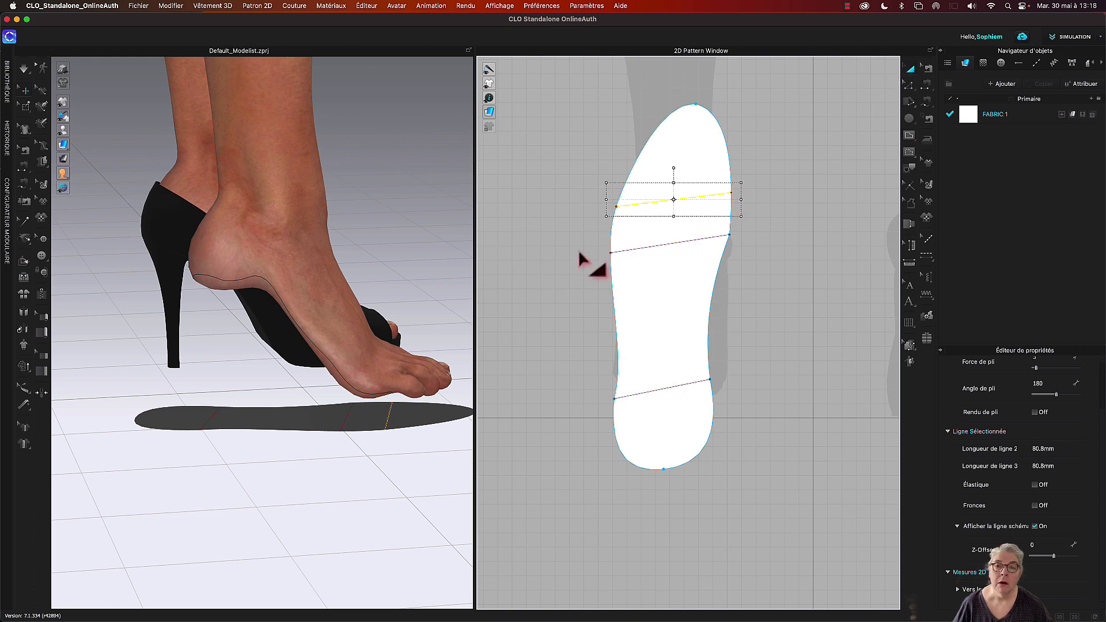
click(590, 257)
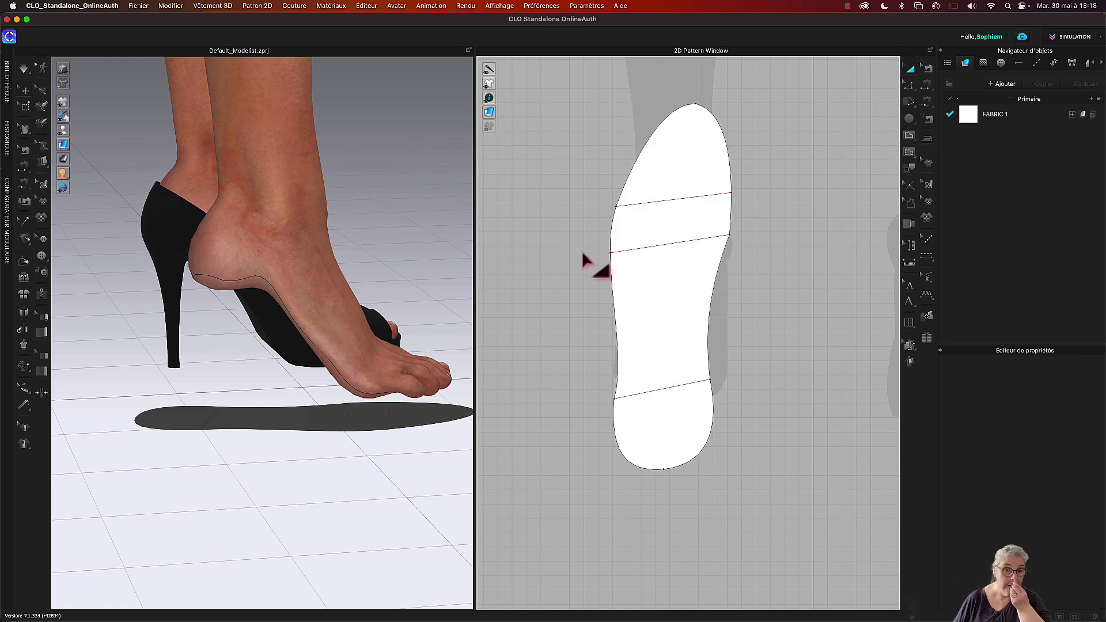
Step: Tilt the sole in the 3D window so its heel end rises toward the avatar's heel and its toe end drops
click(257, 425)
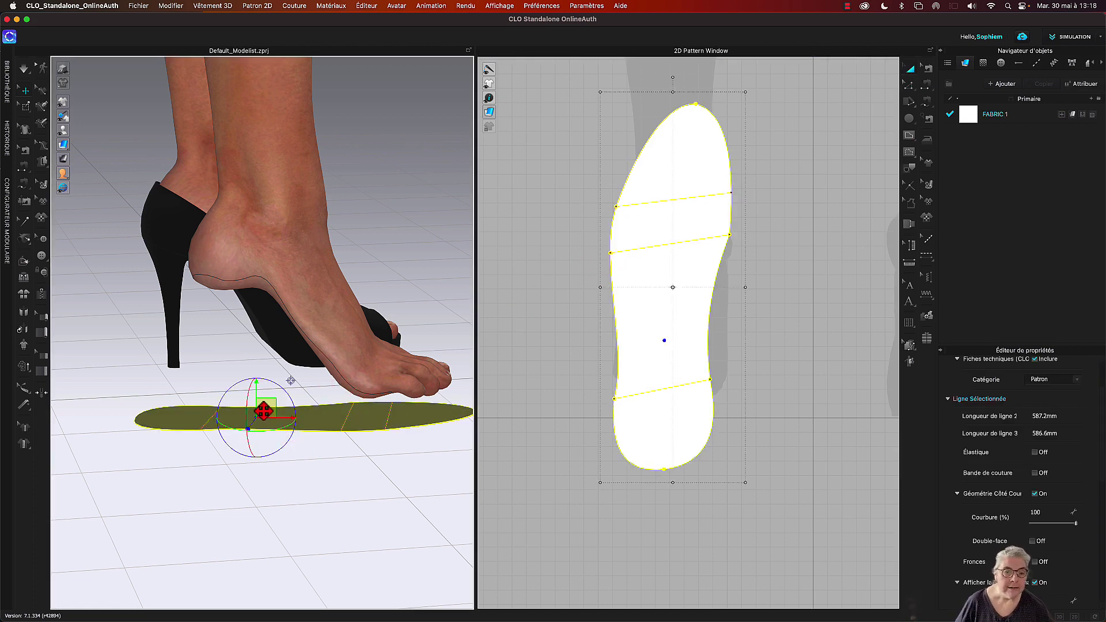
drag(264, 409, 270, 379)
right_drag(306, 488, 361, 436)
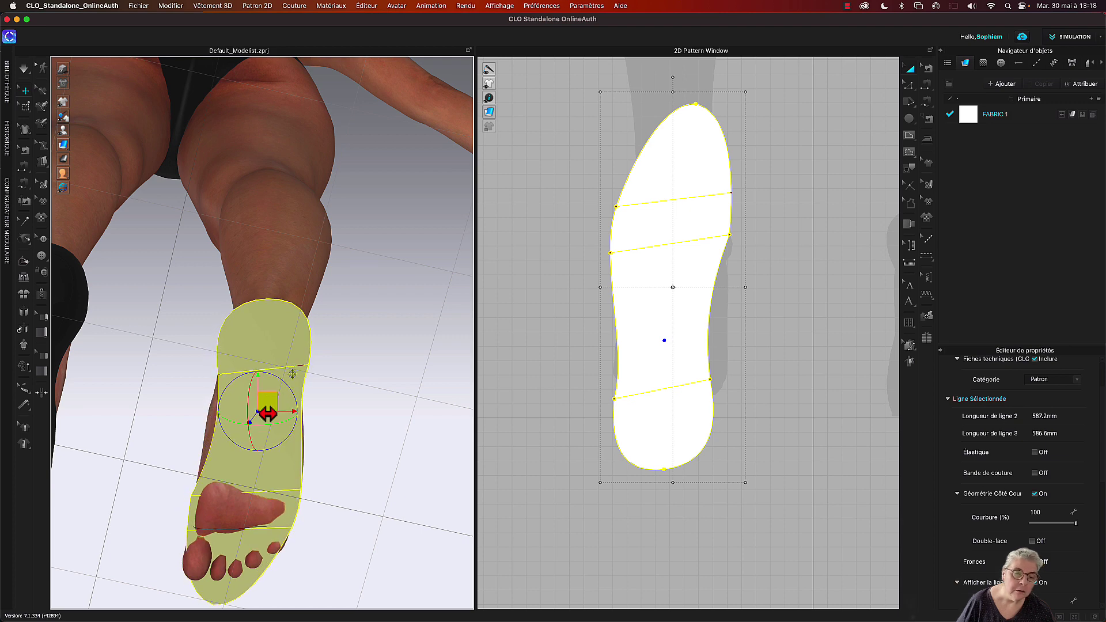
right_drag(412, 414, 353, 468)
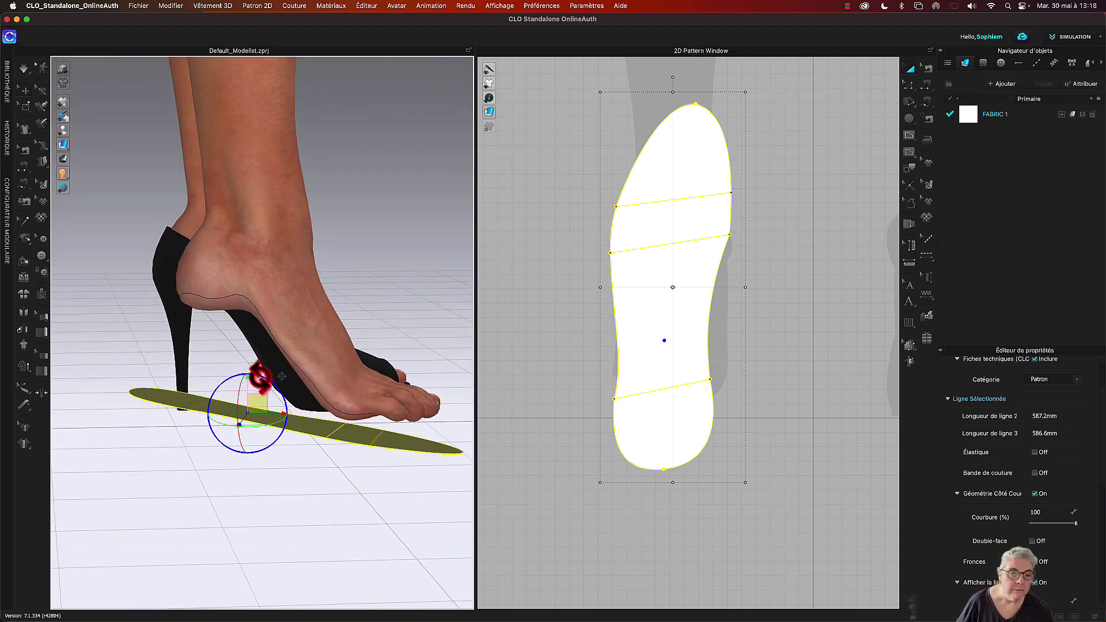
drag(260, 405, 264, 383)
right_drag(291, 486, 347, 437)
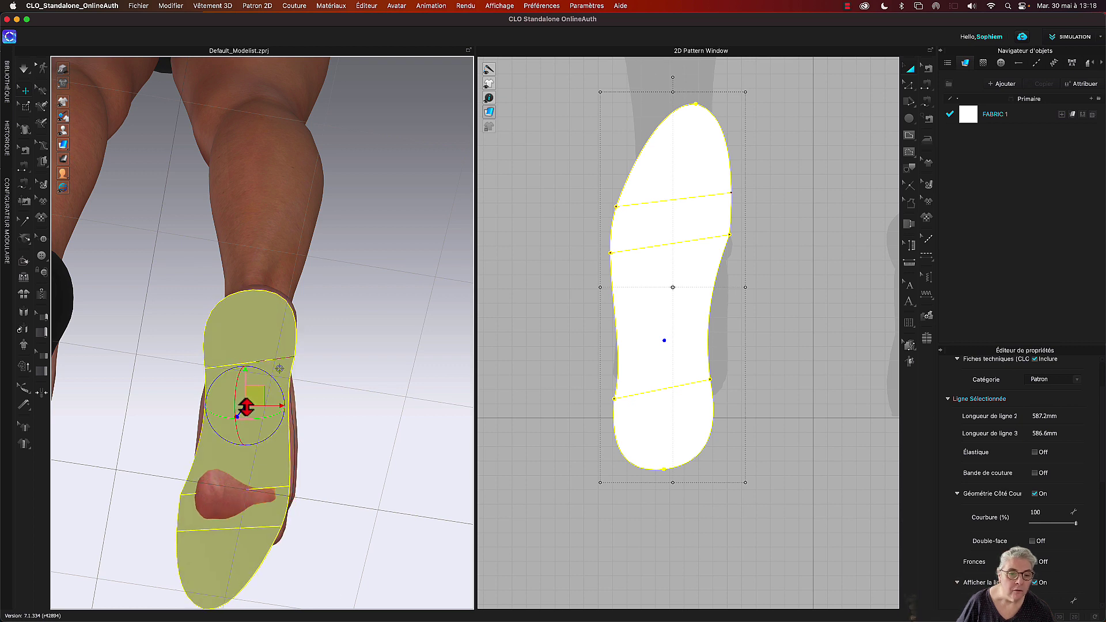
right_drag(318, 425, 254, 471)
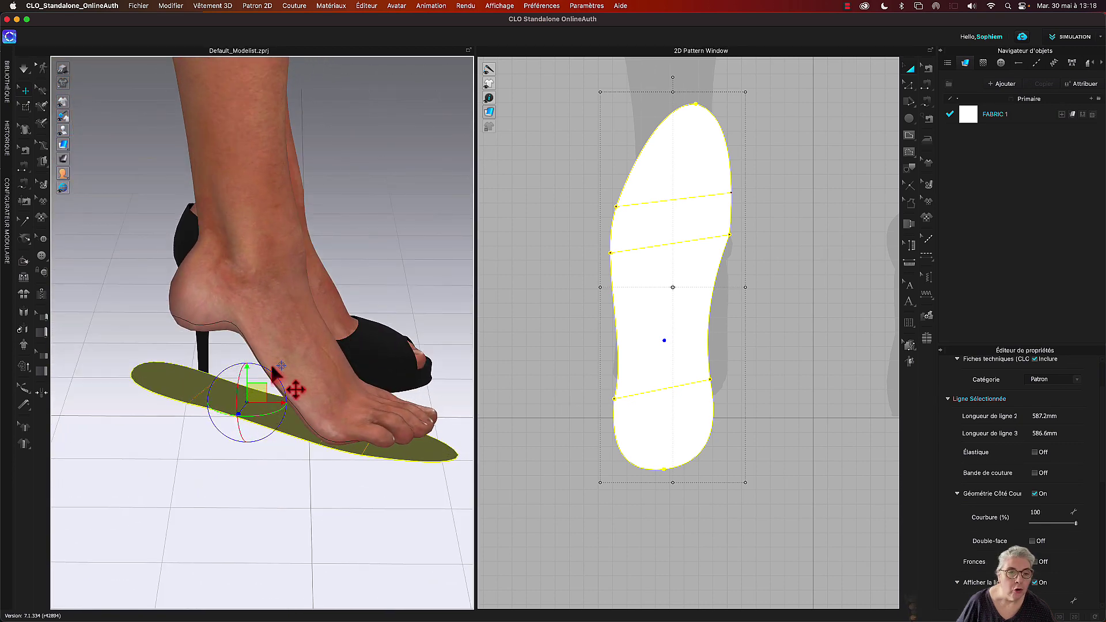
Step: Rotate and shift the tilted sole sideways so it lines up with the foot when viewed from behind
mouse_move(259, 367)
mouse_down()
mouse_move(258, 386)
mouse_move(258, 377)
mouse_up()
right_drag(282, 491, 331, 459)
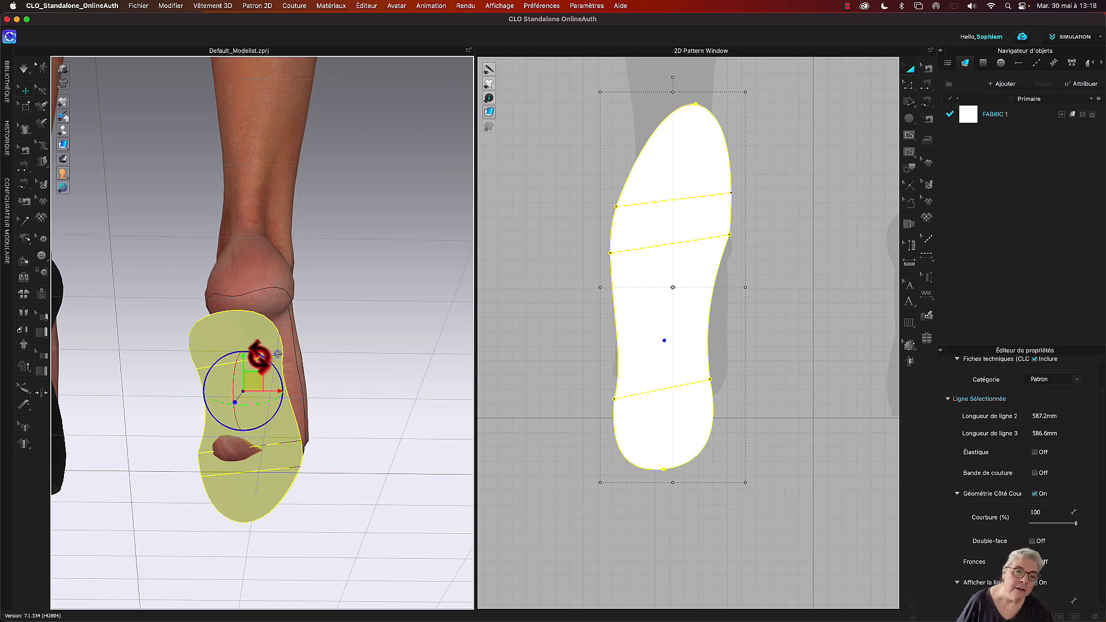
drag(258, 356, 264, 376)
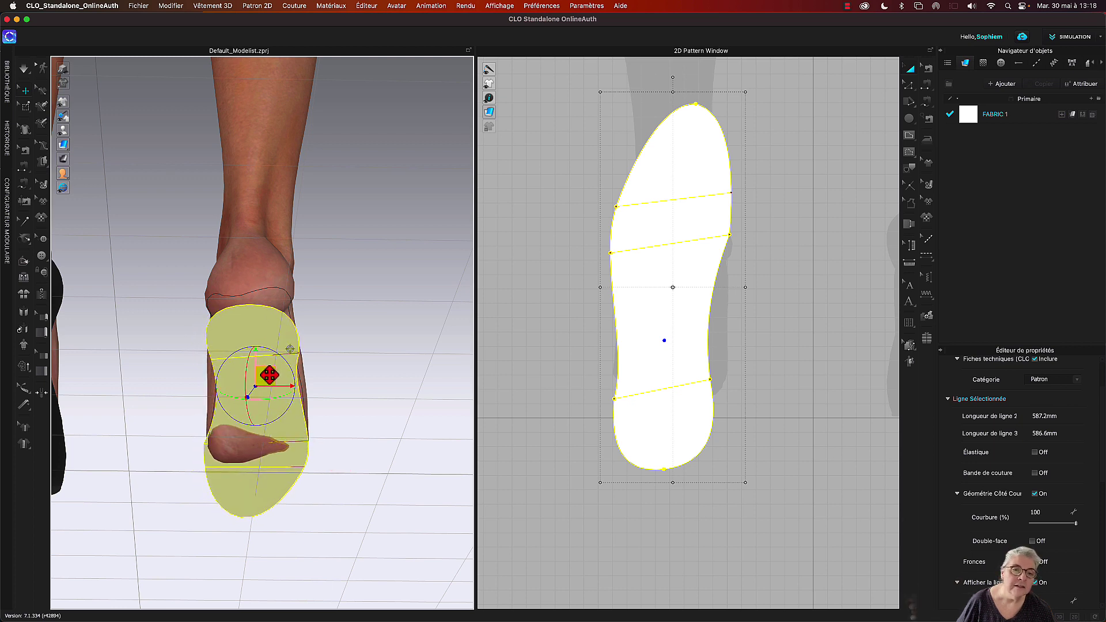
right_drag(269, 375, 331, 432)
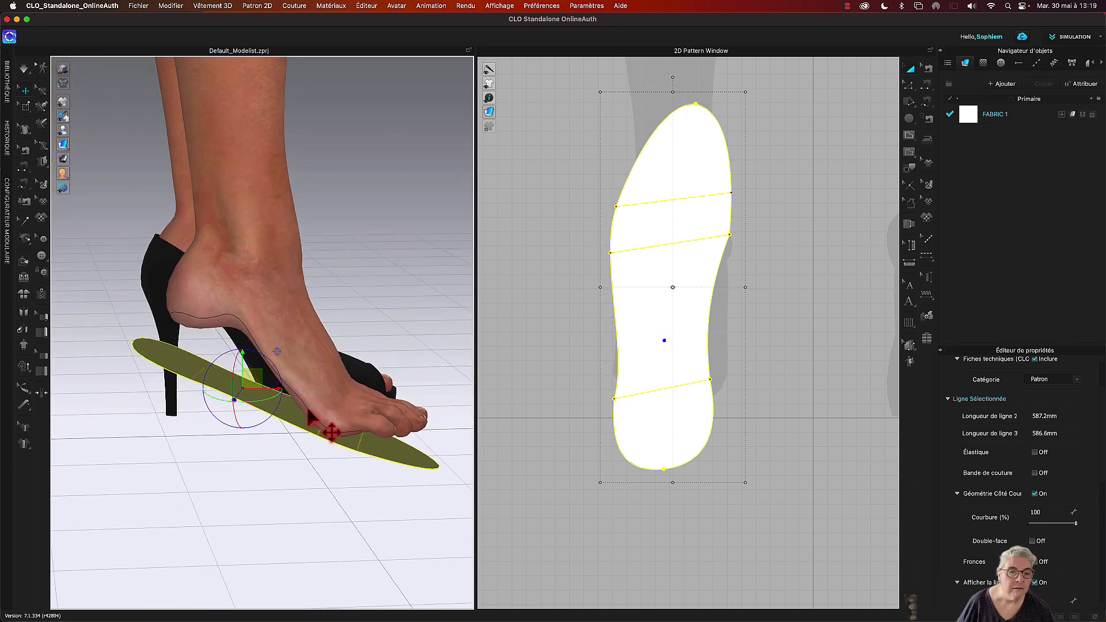
Step: Raise the tilted sole so its heel end sits close beneath the avatar's heel, and deselect it
drag(255, 382, 263, 362)
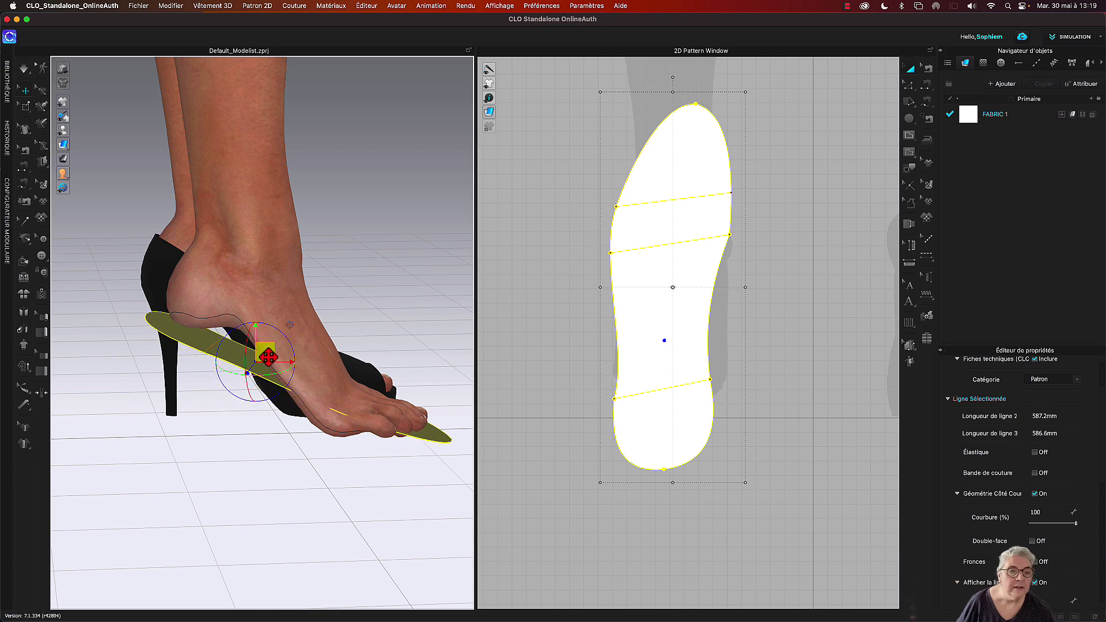
drag(268, 354, 268, 352)
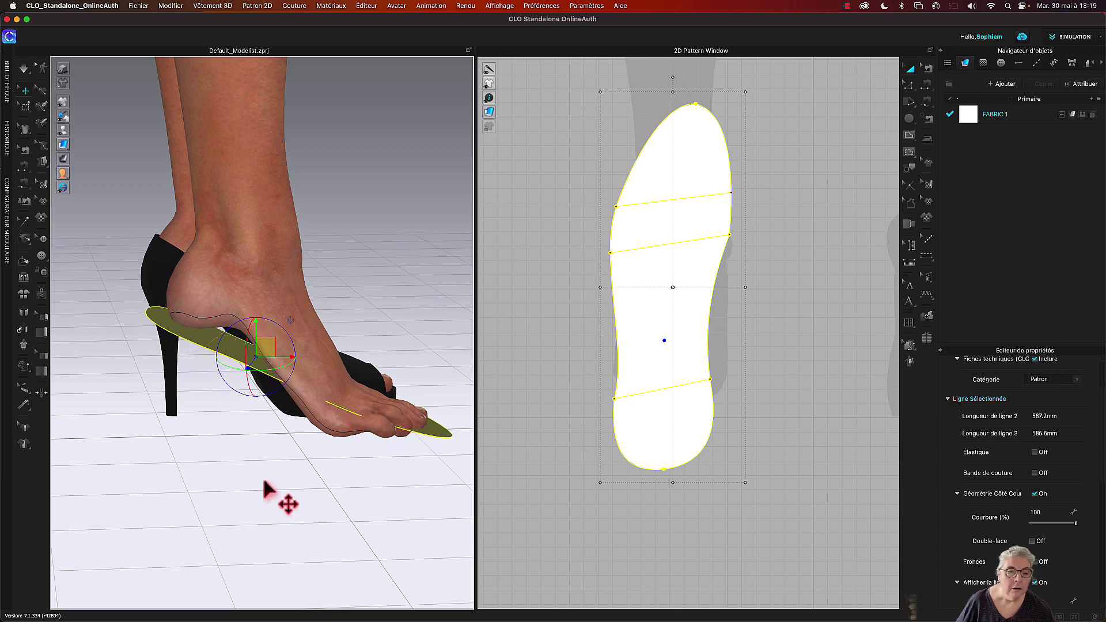
mouse_move(267, 481)
right_down()
mouse_move(355, 475)
mouse_move(266, 475)
right_up()
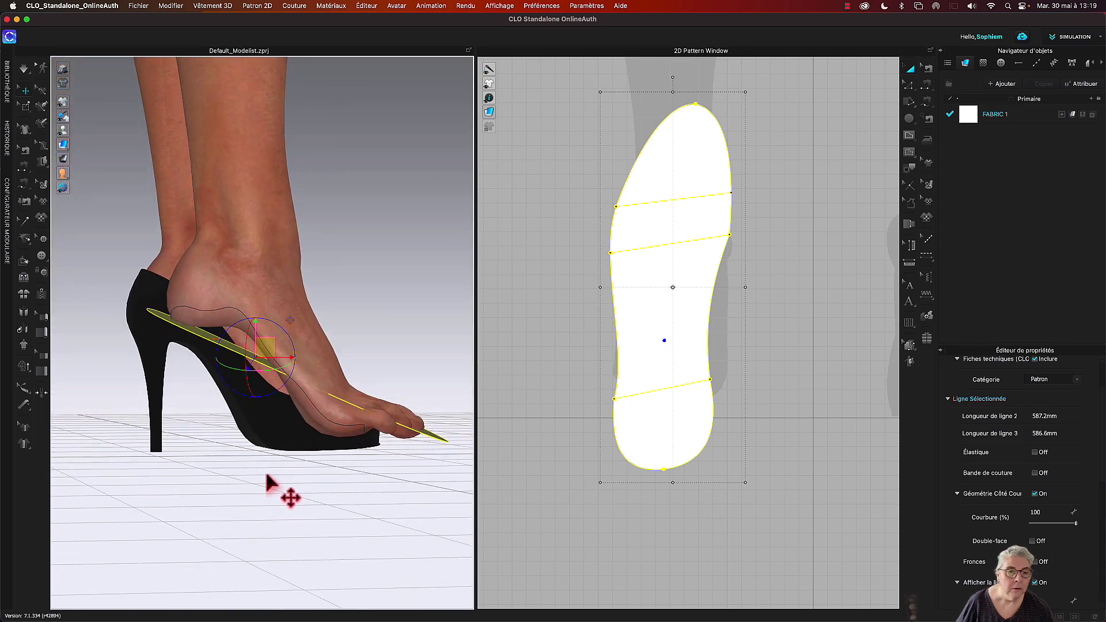
click(265, 485)
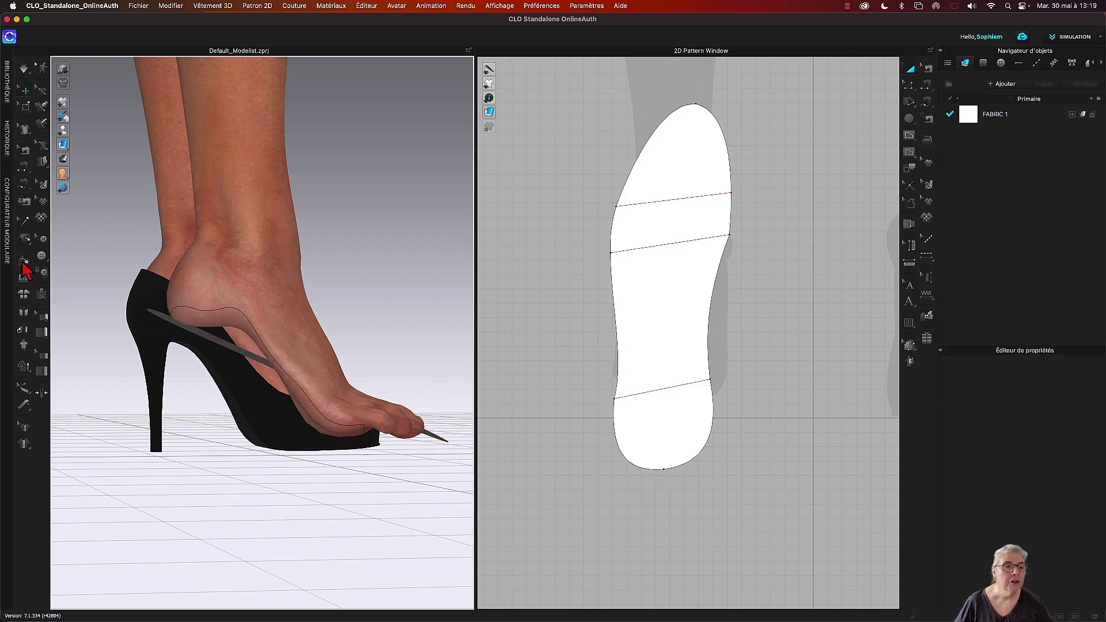
Step: Fold the heel section along the heel internal line to a fold angle of 201
click(24, 263)
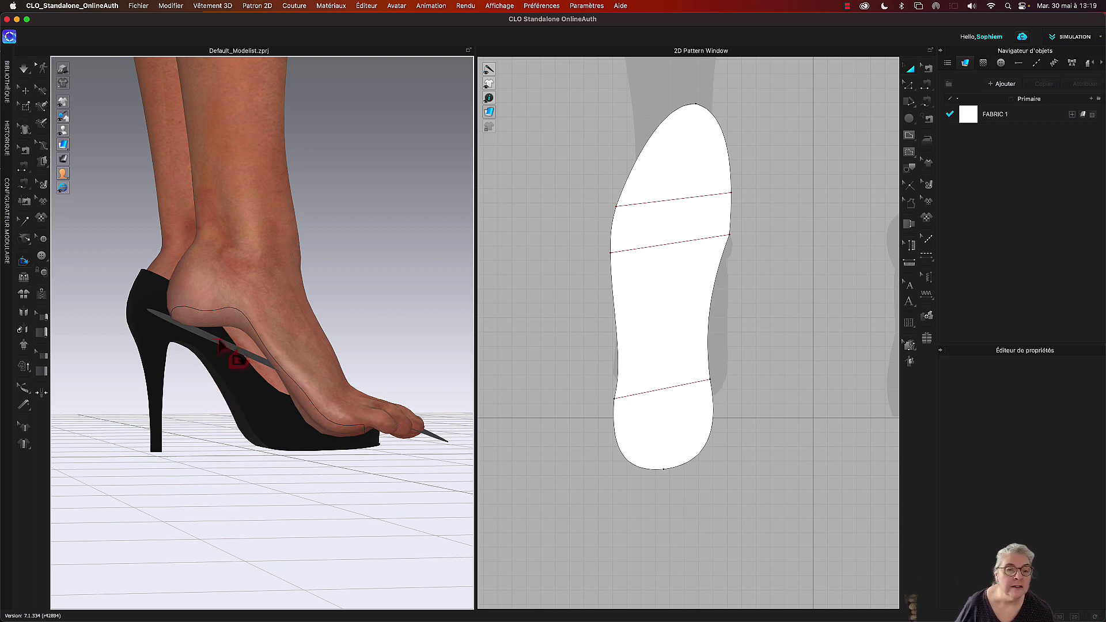
click(211, 340)
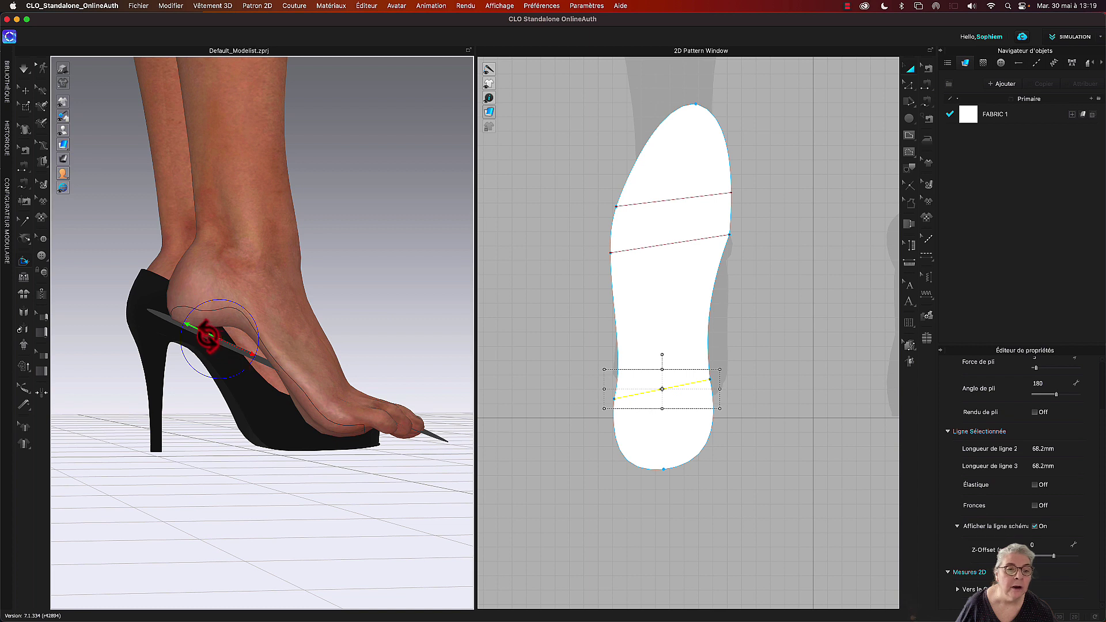
drag(208, 337, 206, 340)
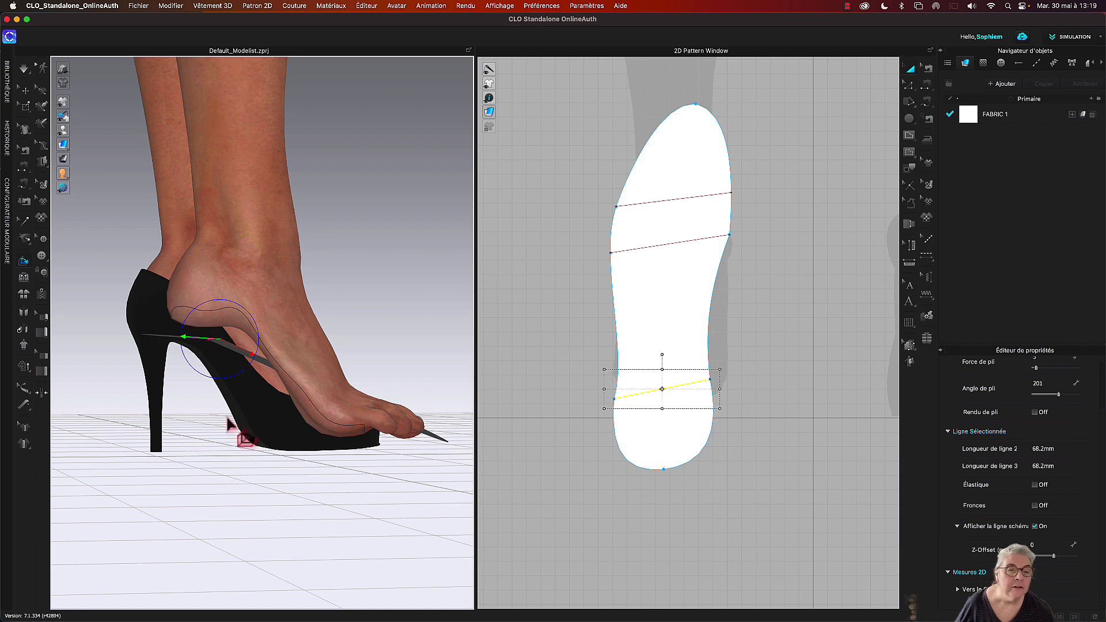
Step: Raise the folded sole slightly so its heel section sits just under the avatar's heel
click(25, 91)
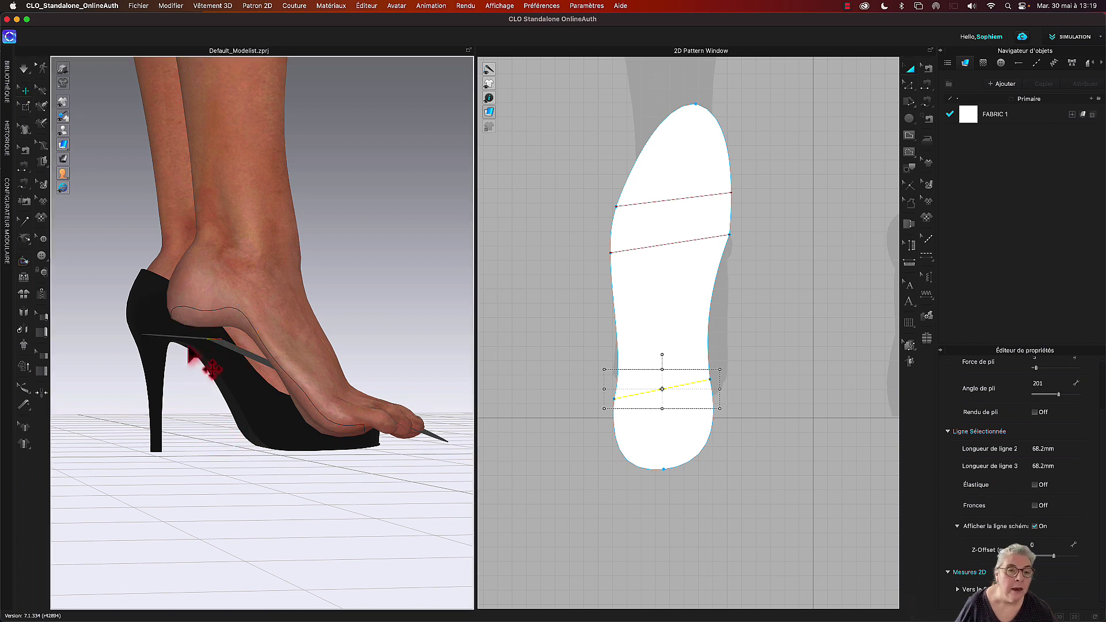
click(188, 349)
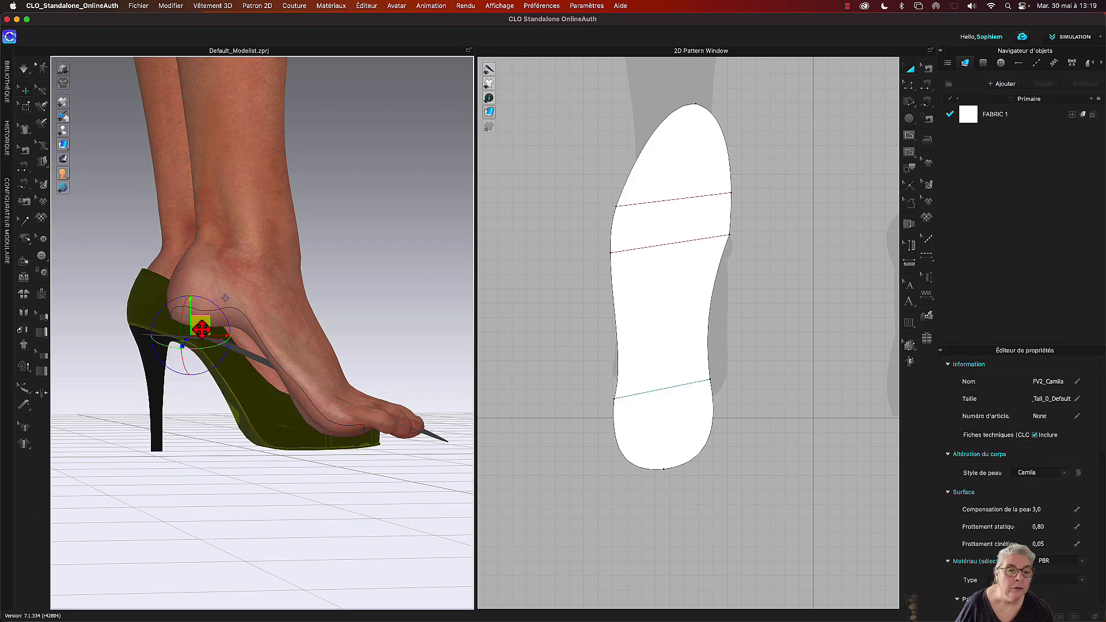
drag(196, 333, 202, 331)
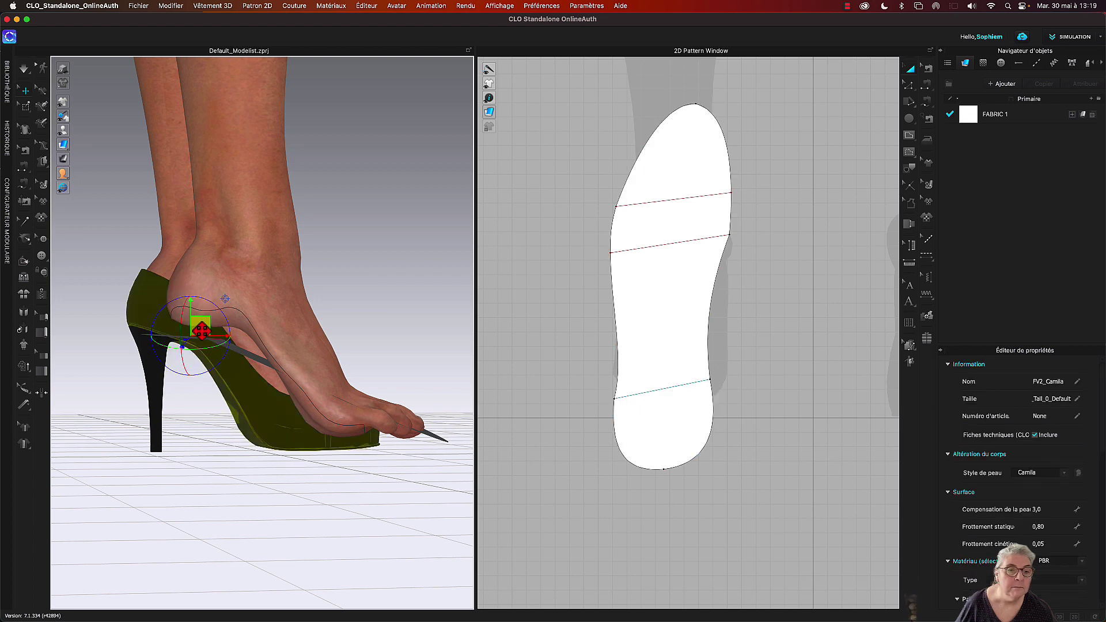
click(206, 457)
click(262, 369)
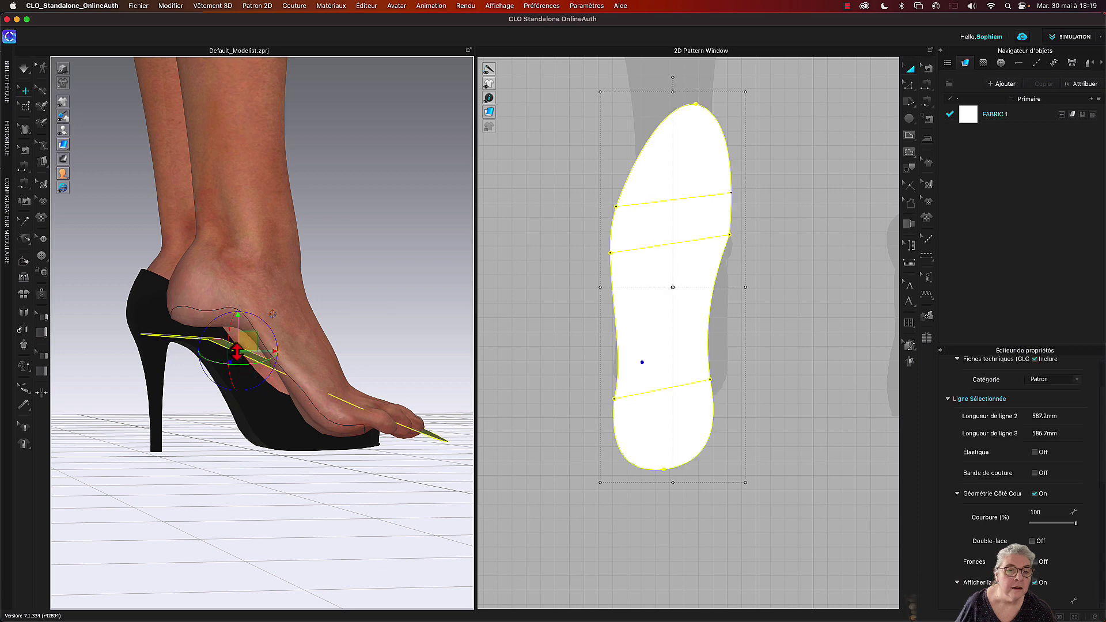
drag(247, 339, 251, 333)
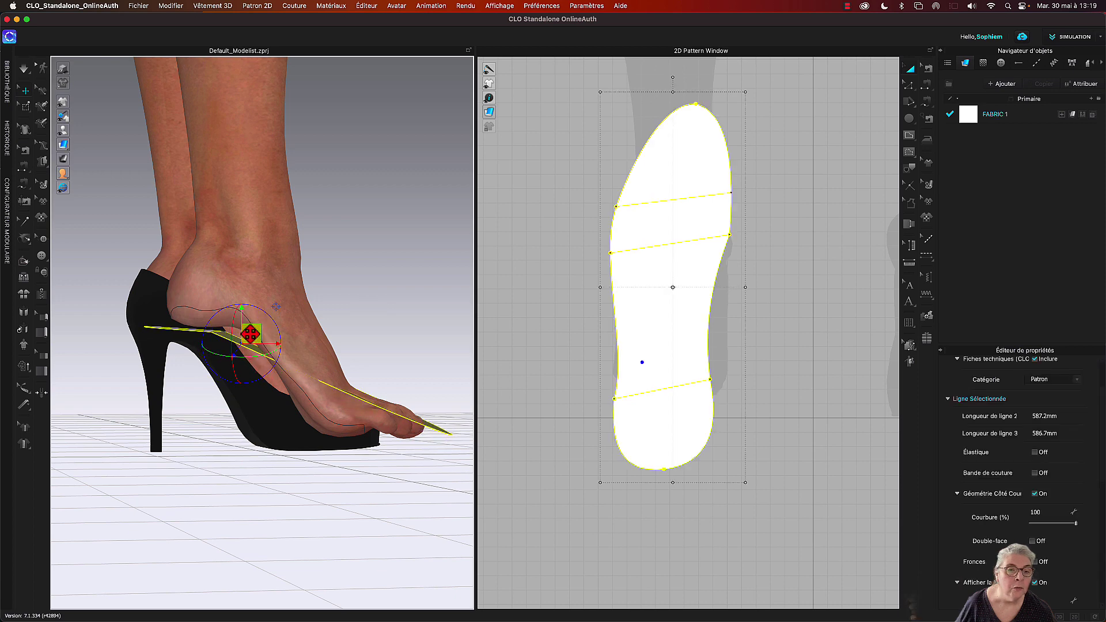
Step: Rotate the folded sole slightly and nudge it to center it under the foot as seen from behind
right_drag(208, 474, 255, 469)
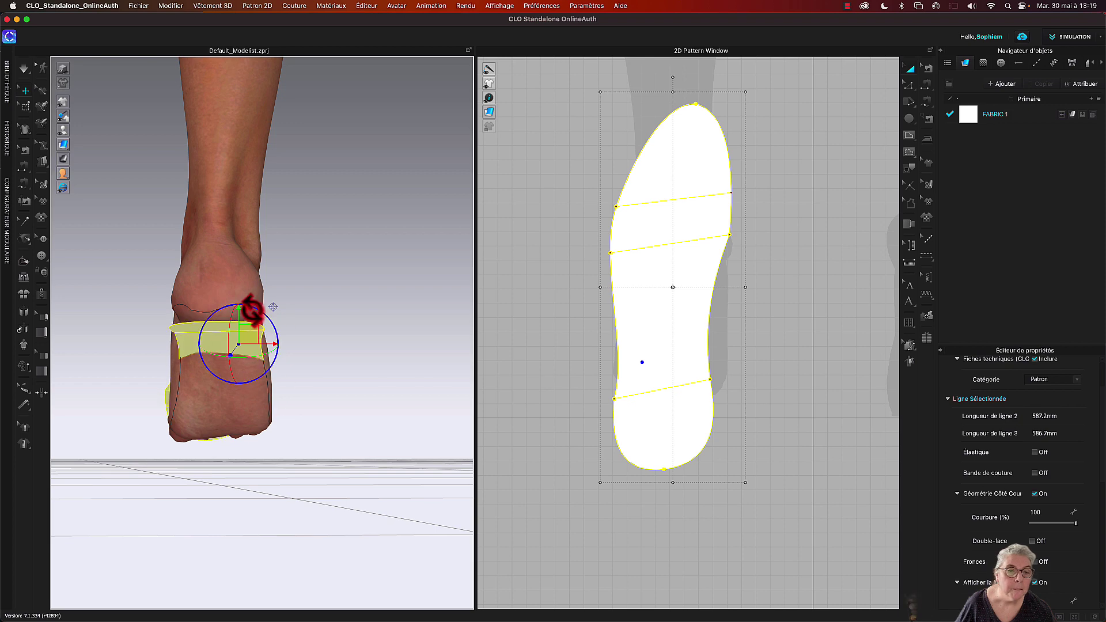
drag(273, 306, 276, 305)
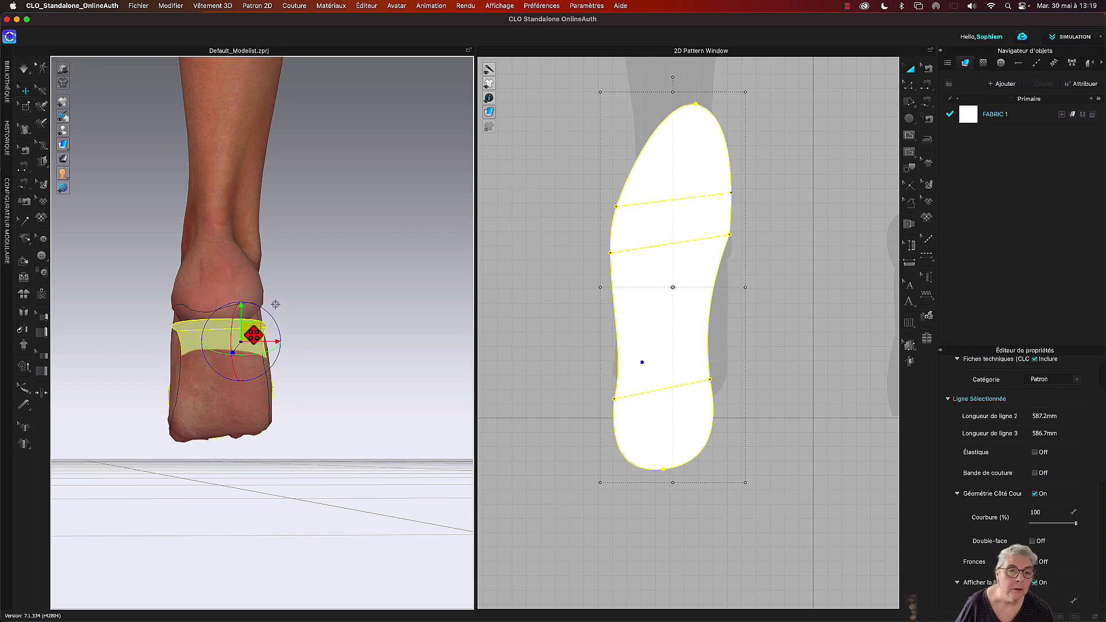
right_drag(337, 456, 287, 439)
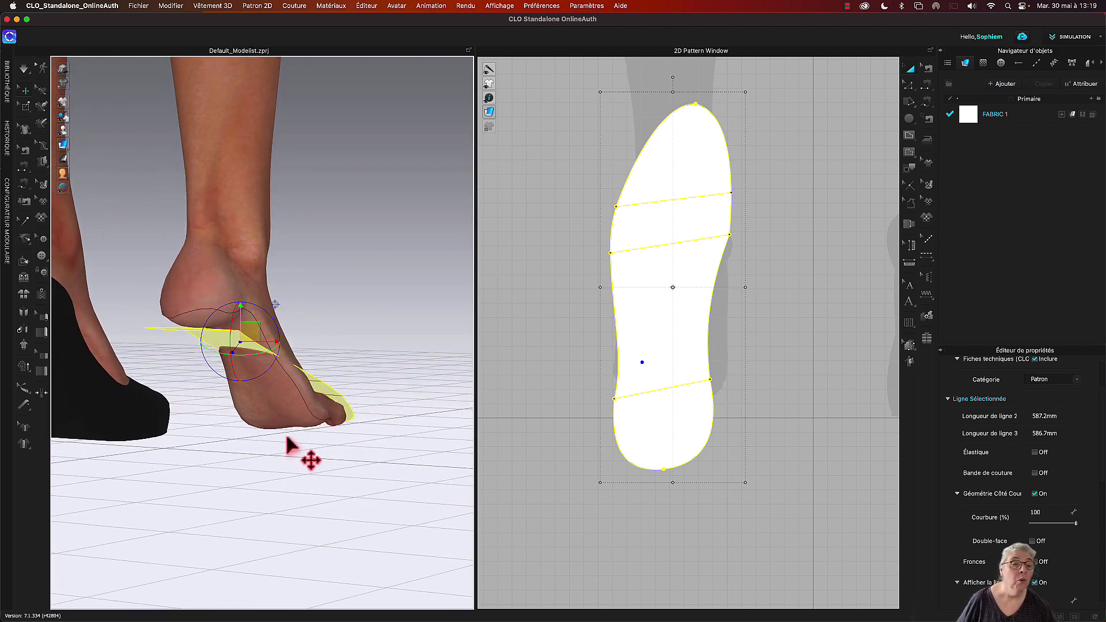
Step: Fold the front of the sole along the ball internal line to a fold angle of 160
click(23, 261)
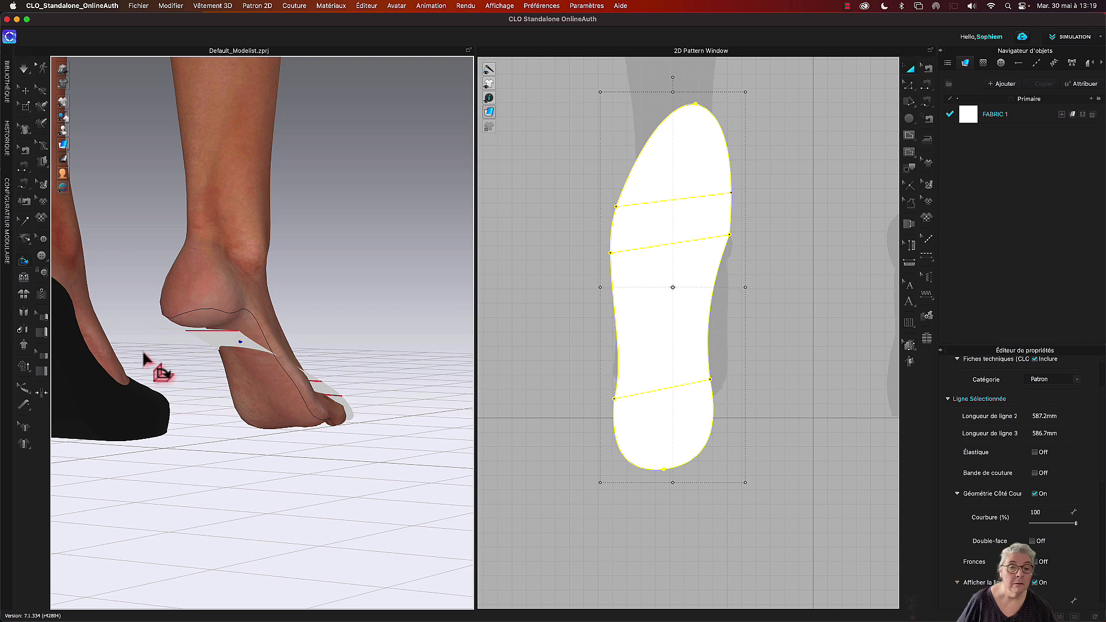
click(318, 385)
right_drag(383, 444, 355, 440)
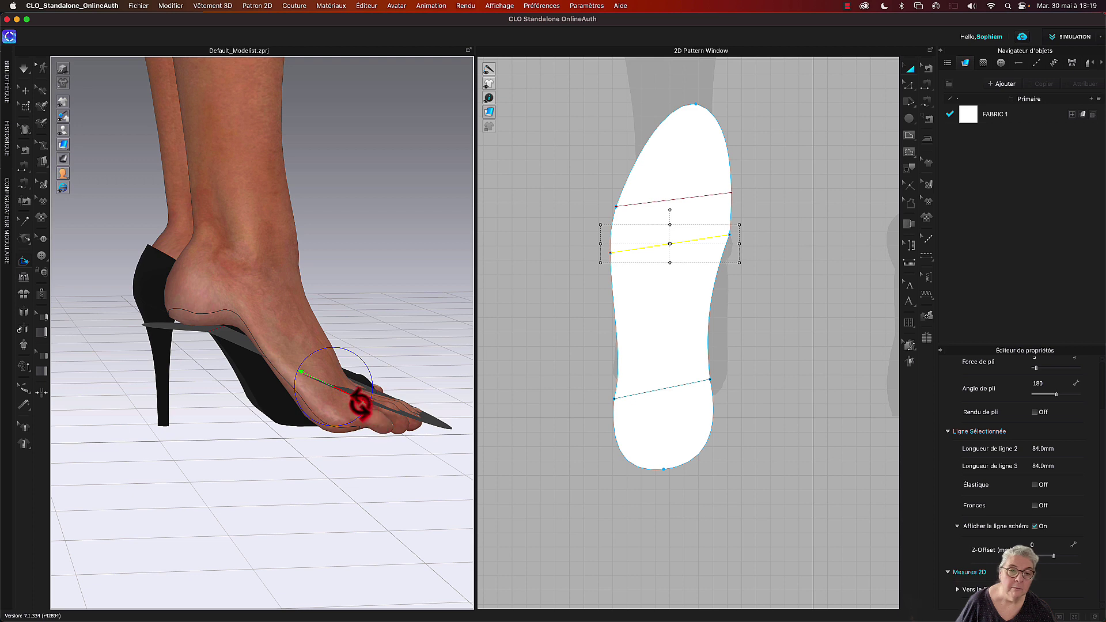
drag(358, 402, 363, 395)
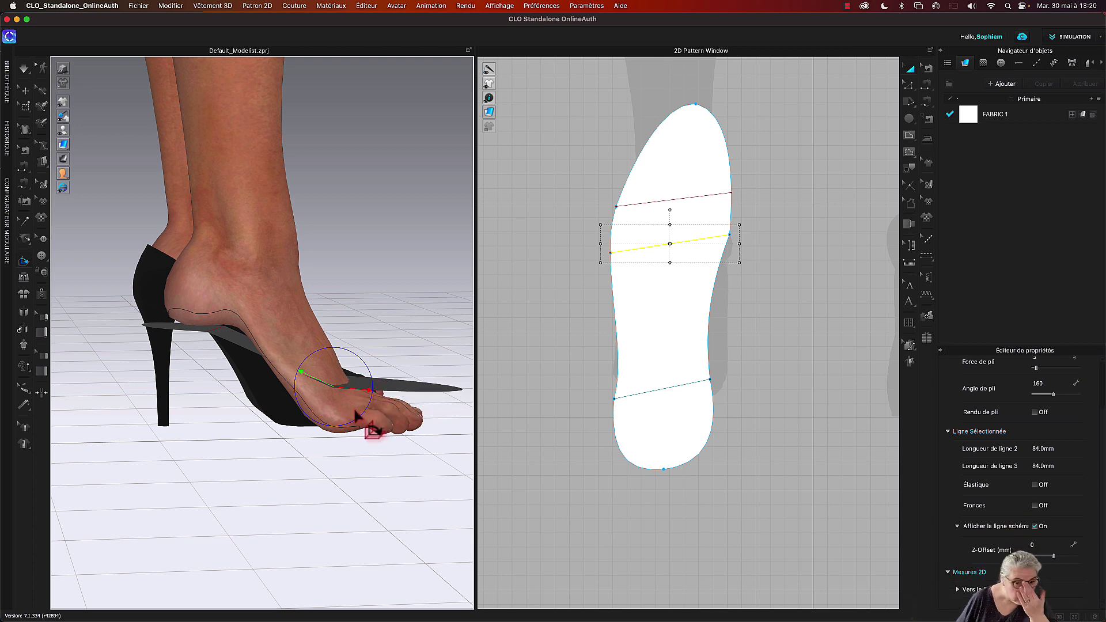
Step: Pin a small area of mesh in the middle of the sole's heel section with box mesh selection
right_drag(210, 400, 262, 345)
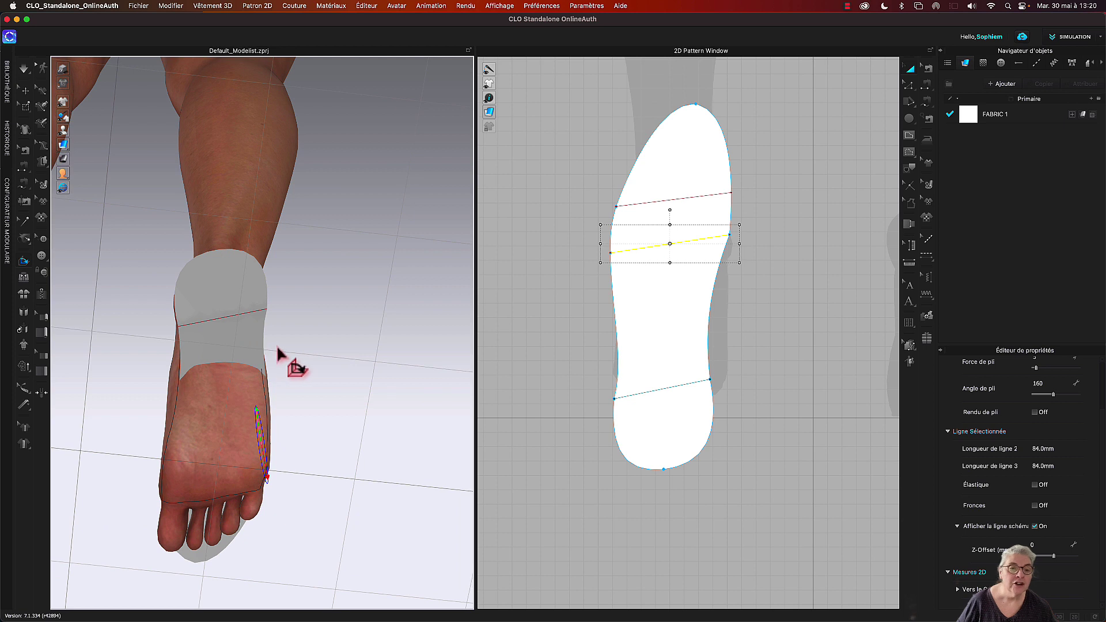
click(25, 107)
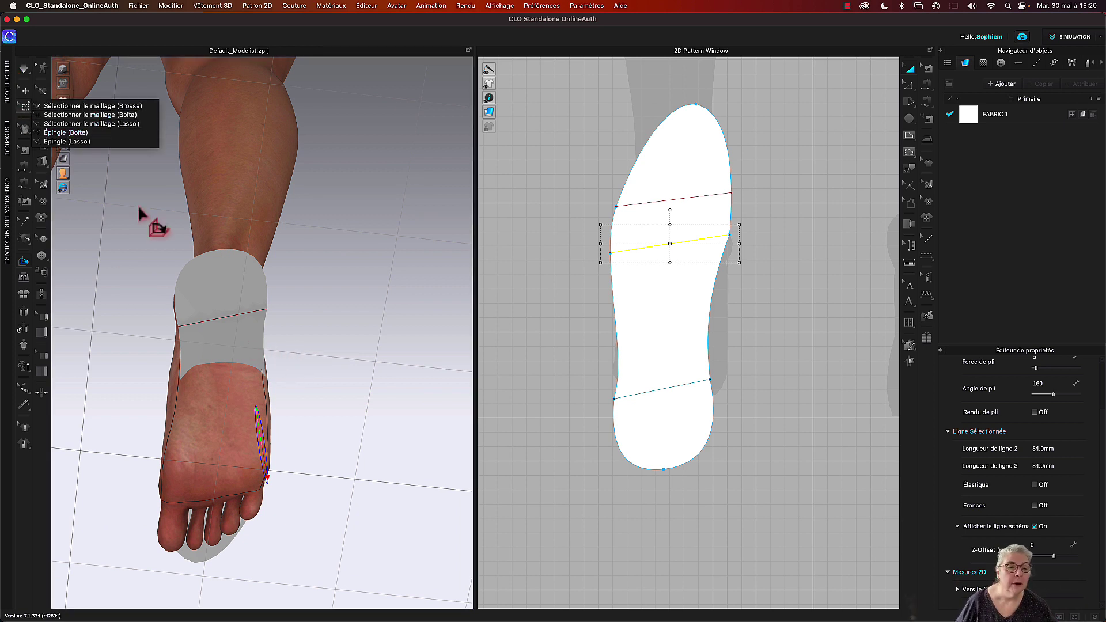
click(90, 115)
drag(206, 288, 227, 297)
right_drag(334, 313, 306, 345)
right_drag(316, 390, 327, 135)
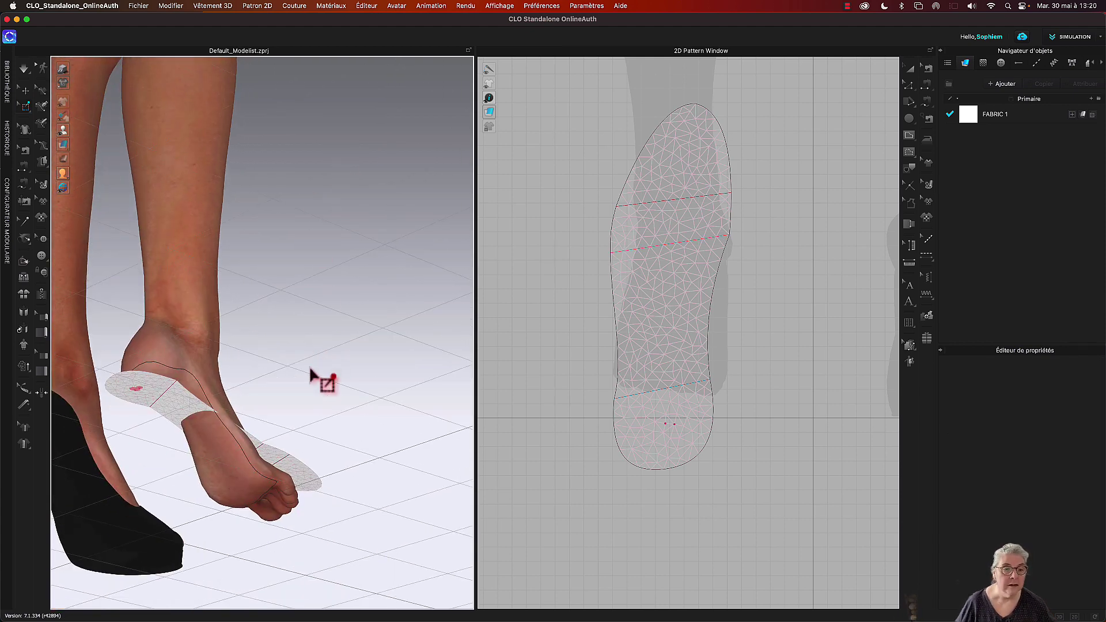
right_drag(316, 375, 320, 294)
Step: Try simulating the sole pinned at the heel and undo the result
key(space)
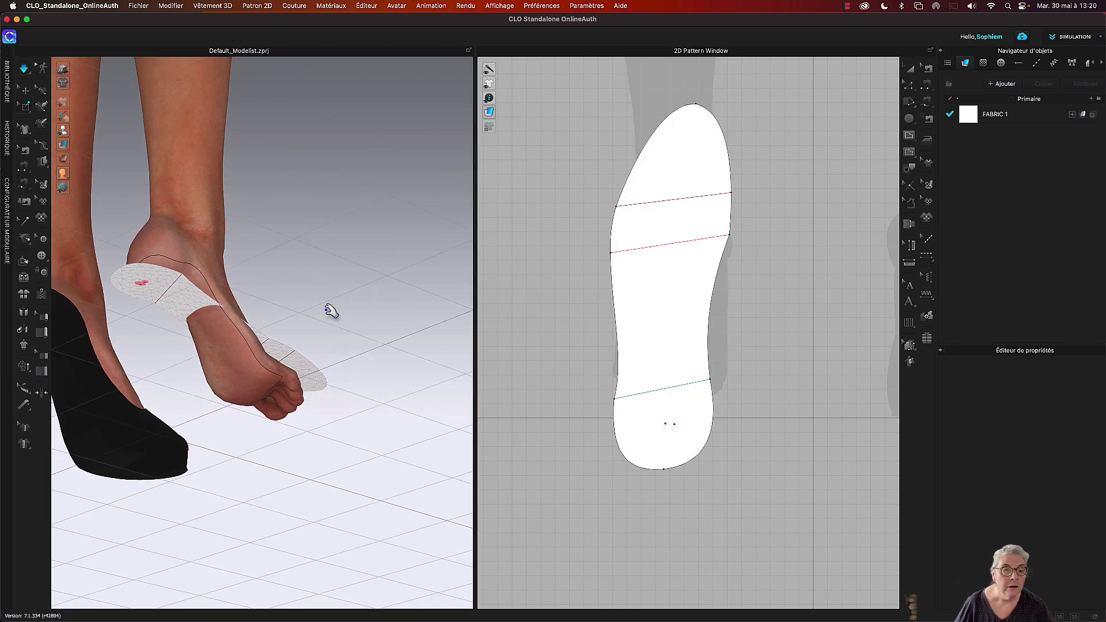
mouse_move(326, 311)
right_down()
mouse_move(315, 309)
mouse_move(323, 282)
mouse_move(317, 292)
right_up()
key(super+z)
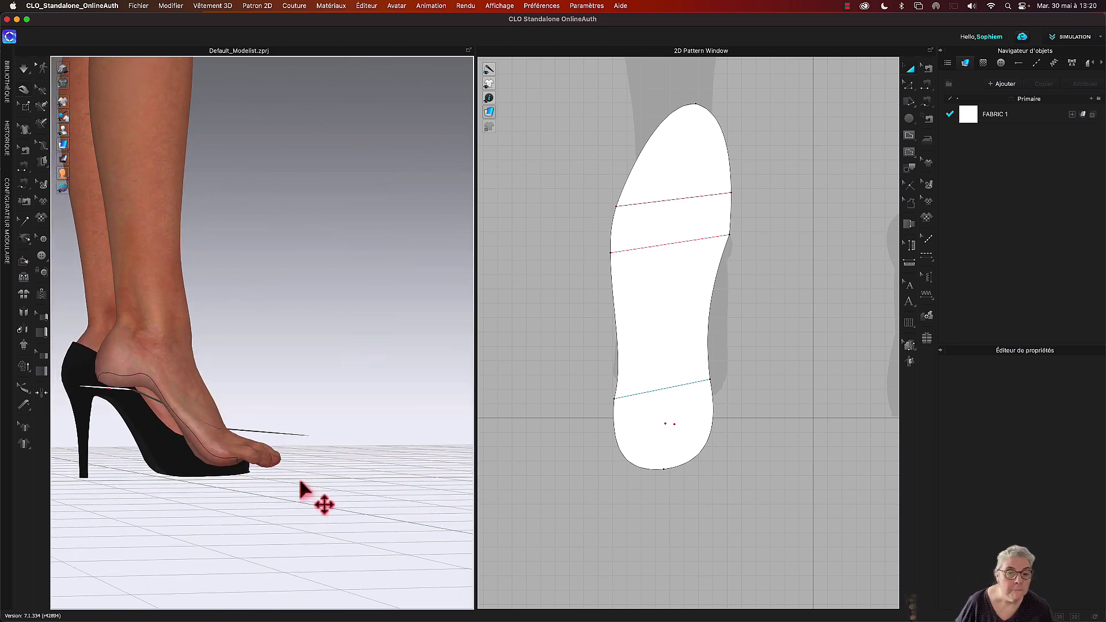
Step: Nudge the sole slightly forward along the foot in the side view
click(277, 442)
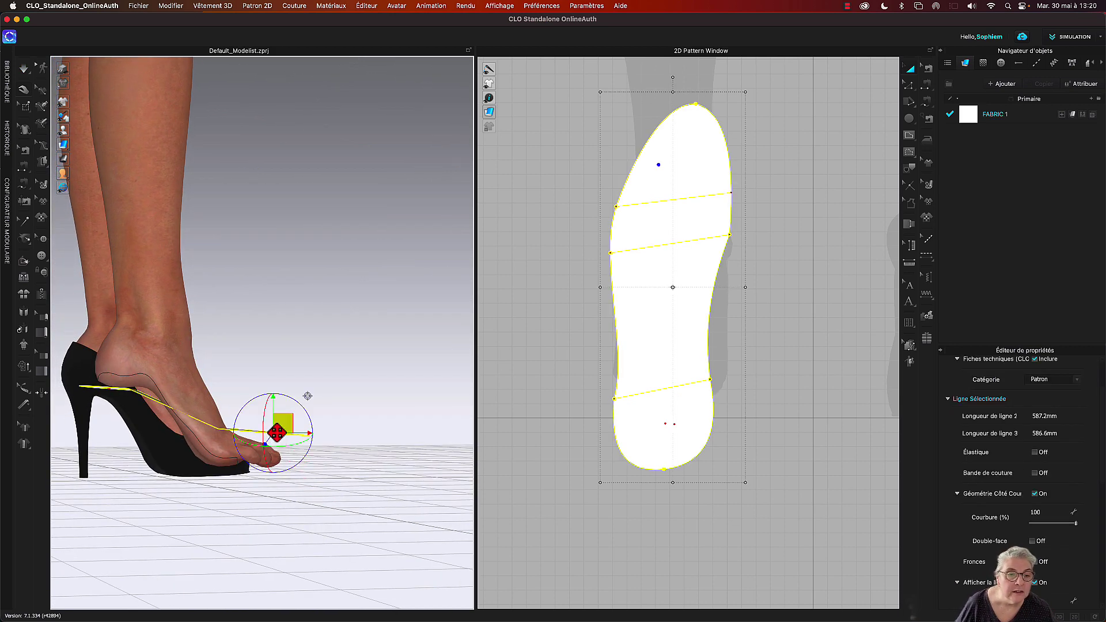
drag(277, 433, 280, 434)
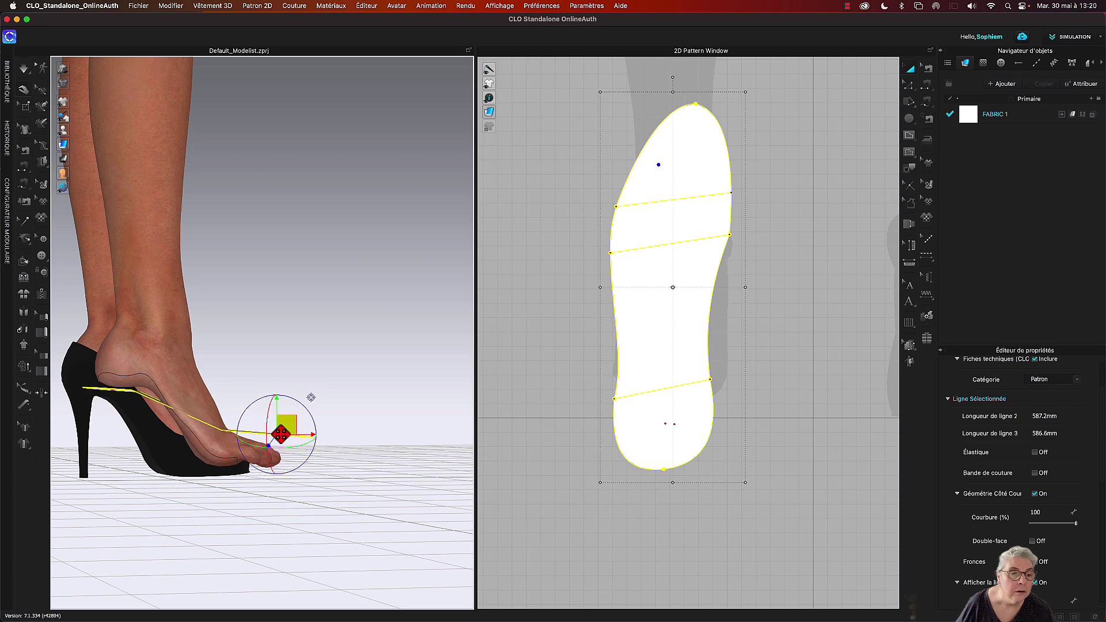
click(250, 495)
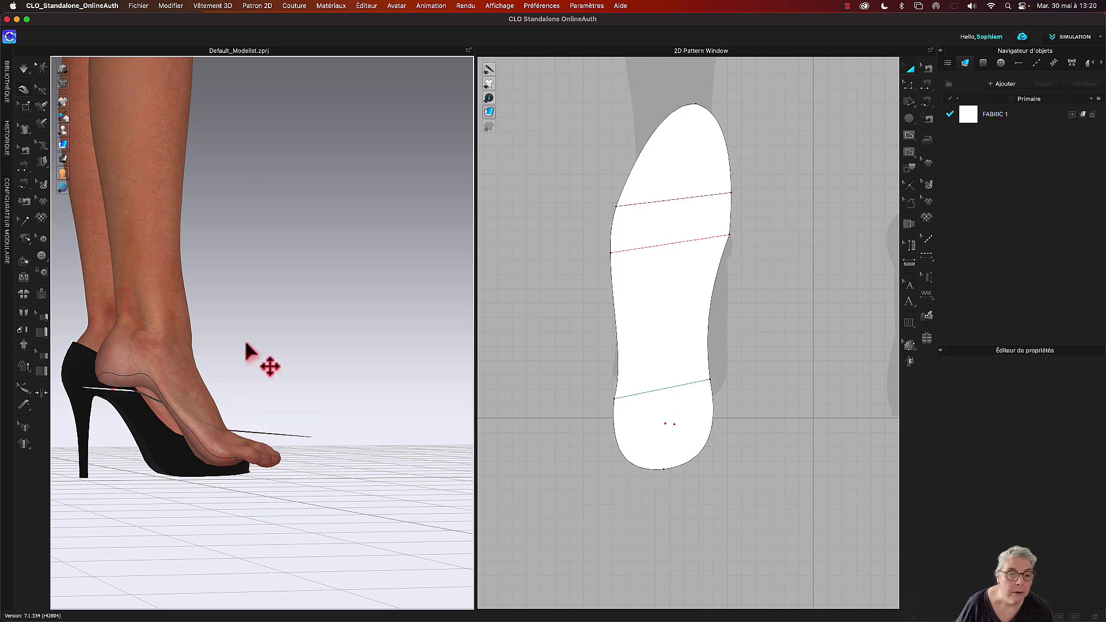
Step: Solidify the sole pattern and freeze it in the 3D view
right_drag(281, 365, 280, 381)
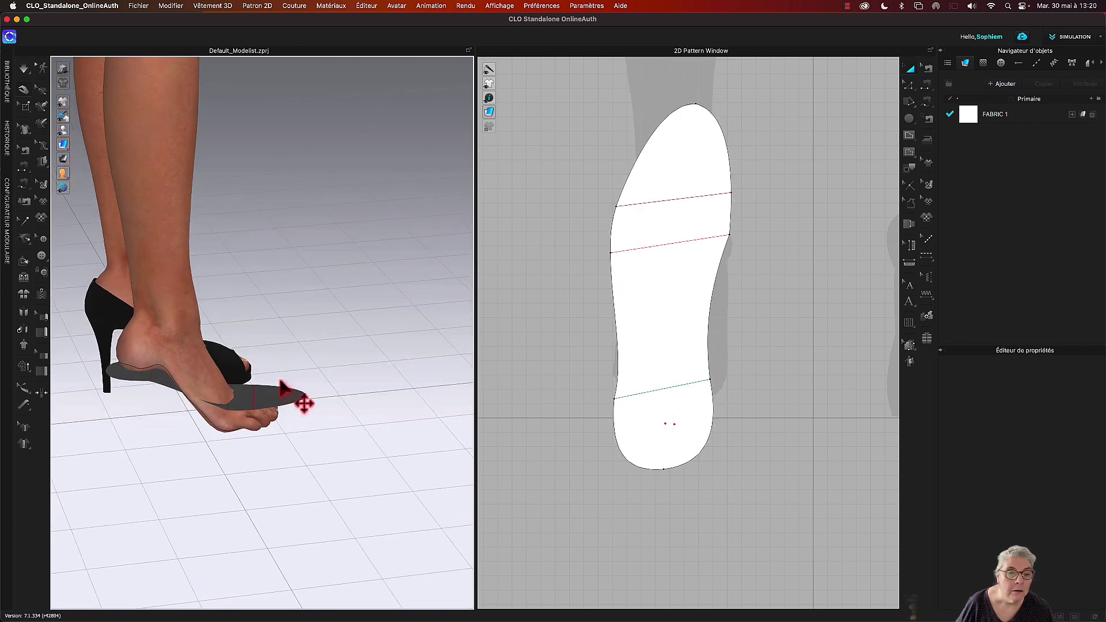
click(280, 407)
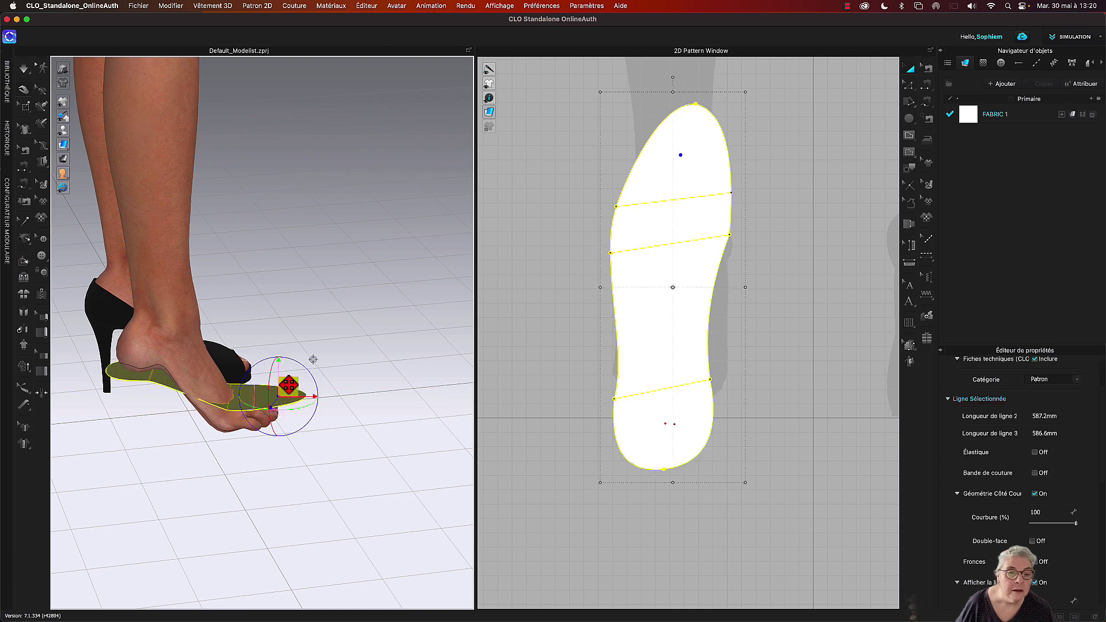
right_click(290, 390)
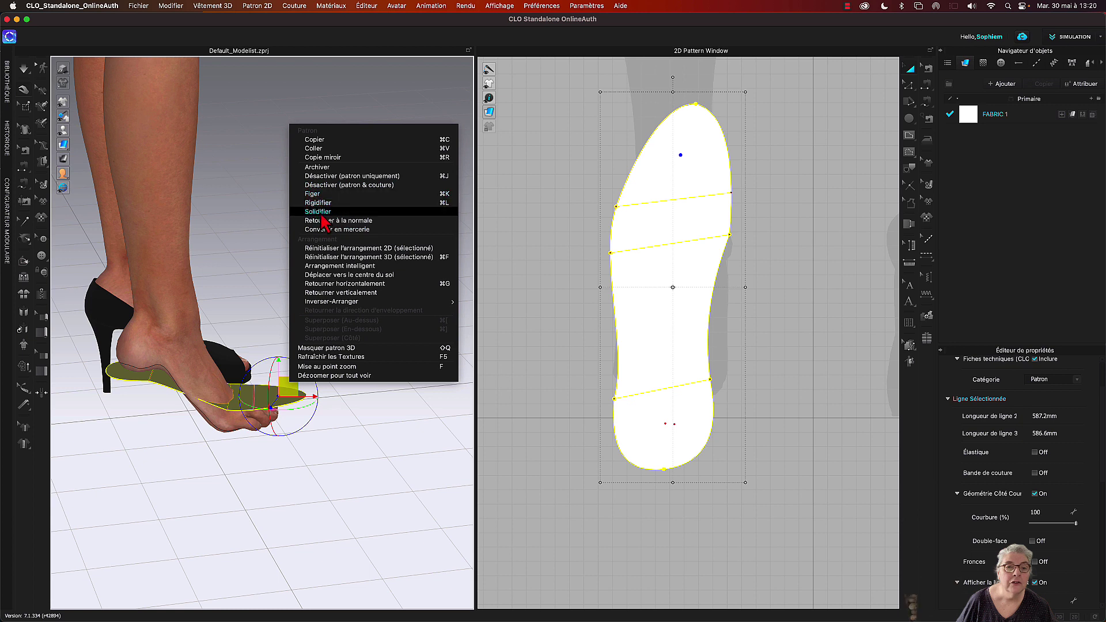
click(322, 213)
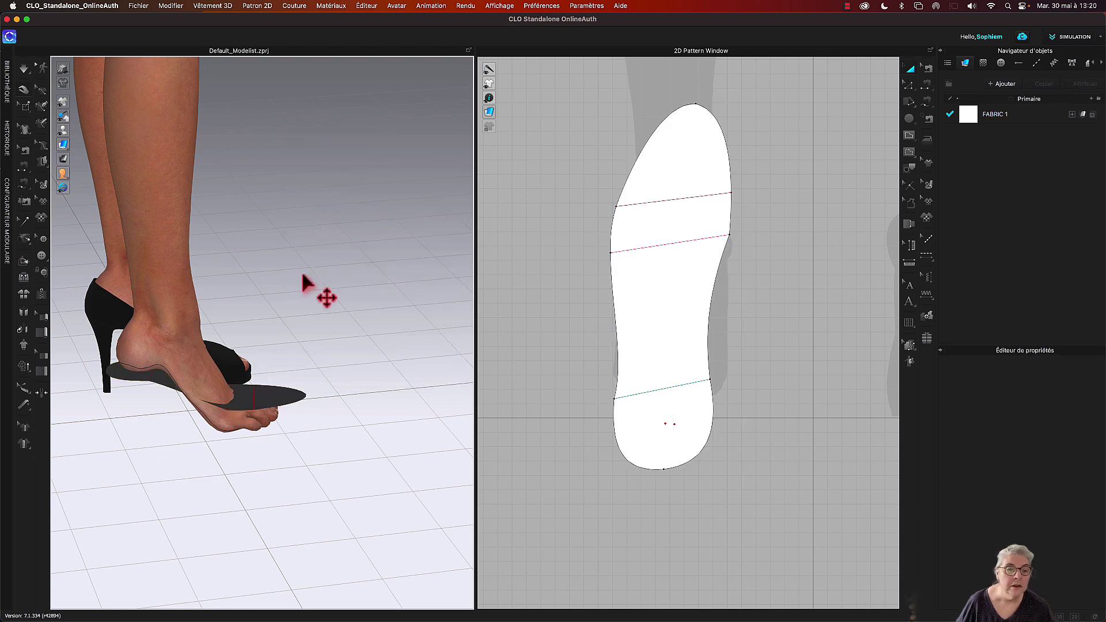
right_drag(314, 356, 327, 329)
click(174, 315)
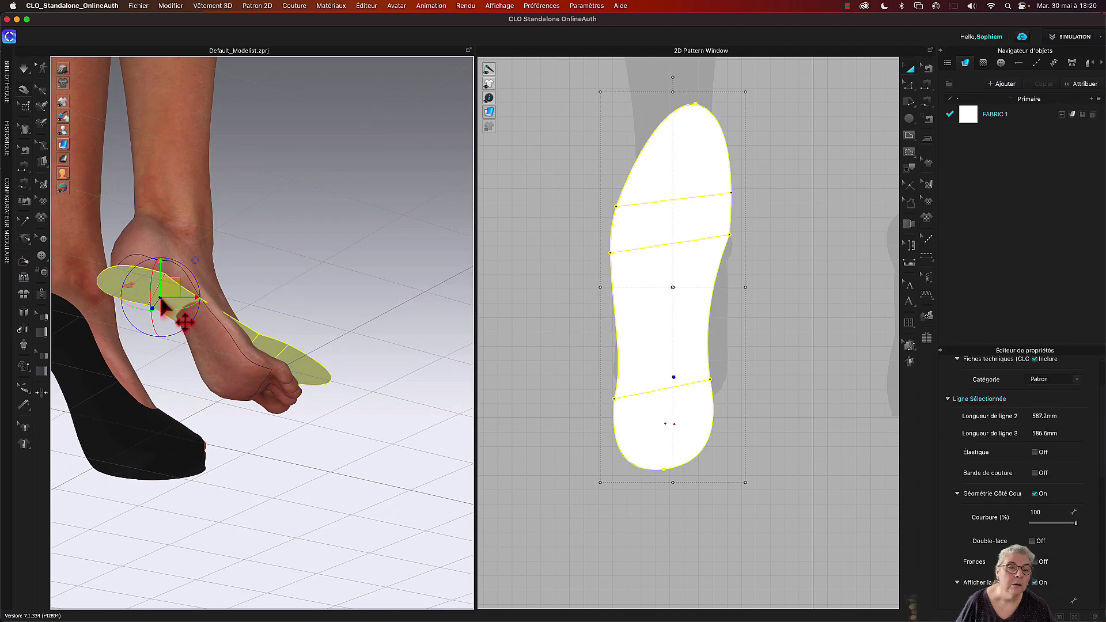
right_click(162, 300)
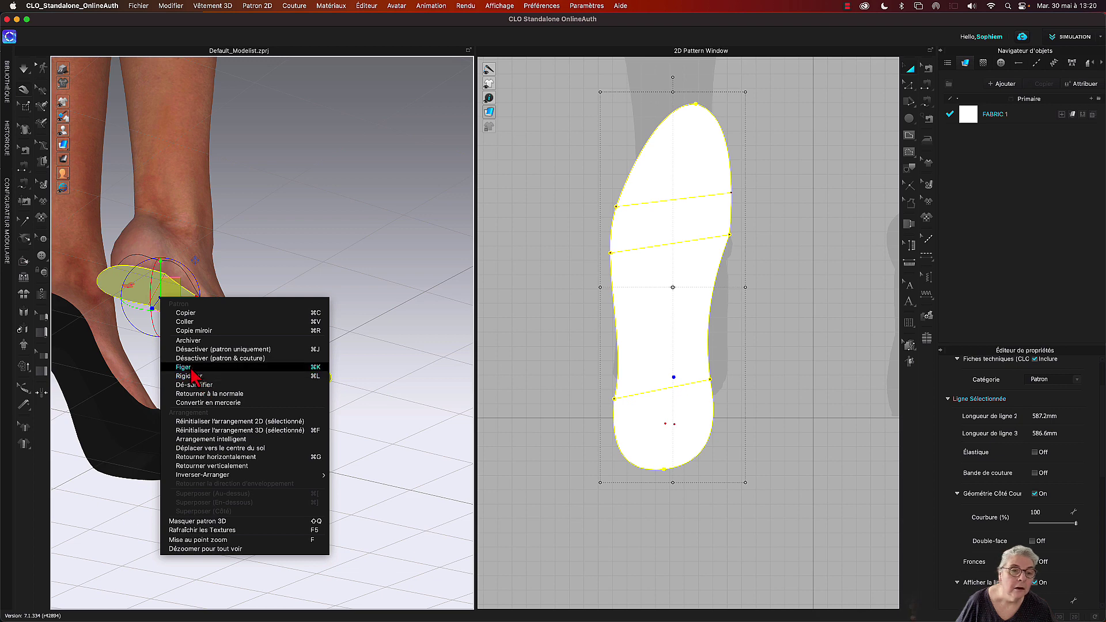
click(192, 369)
click(302, 286)
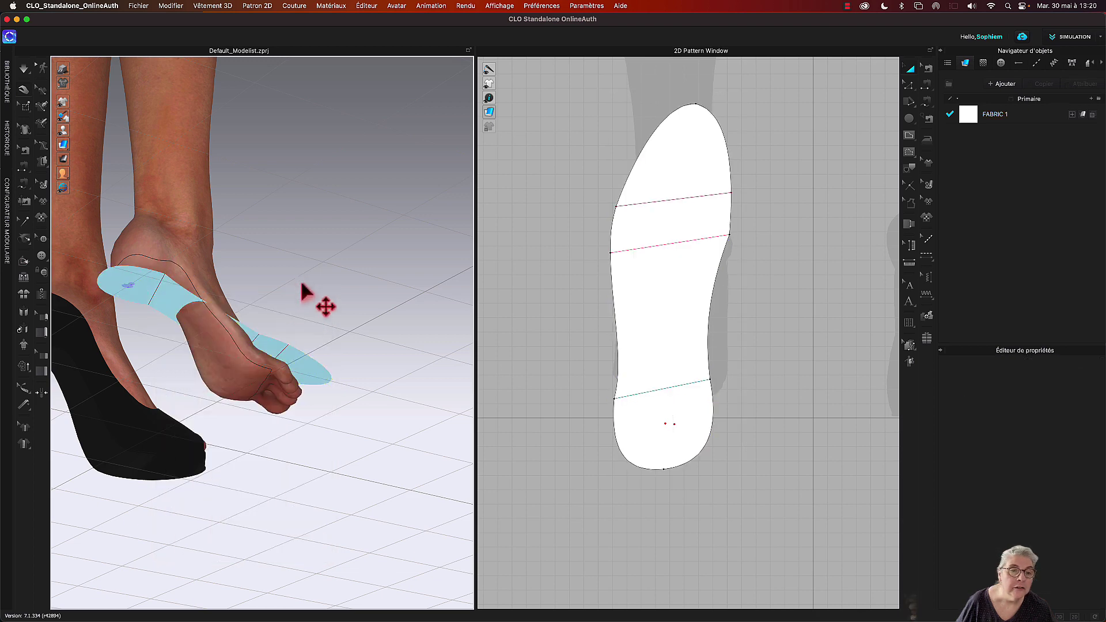
Step: Lower the frozen sole beneath the toes and shift it sideways and slightly back to line up with the foot
click(300, 367)
right_drag(324, 288, 309, 337)
drag(305, 330, 305, 395)
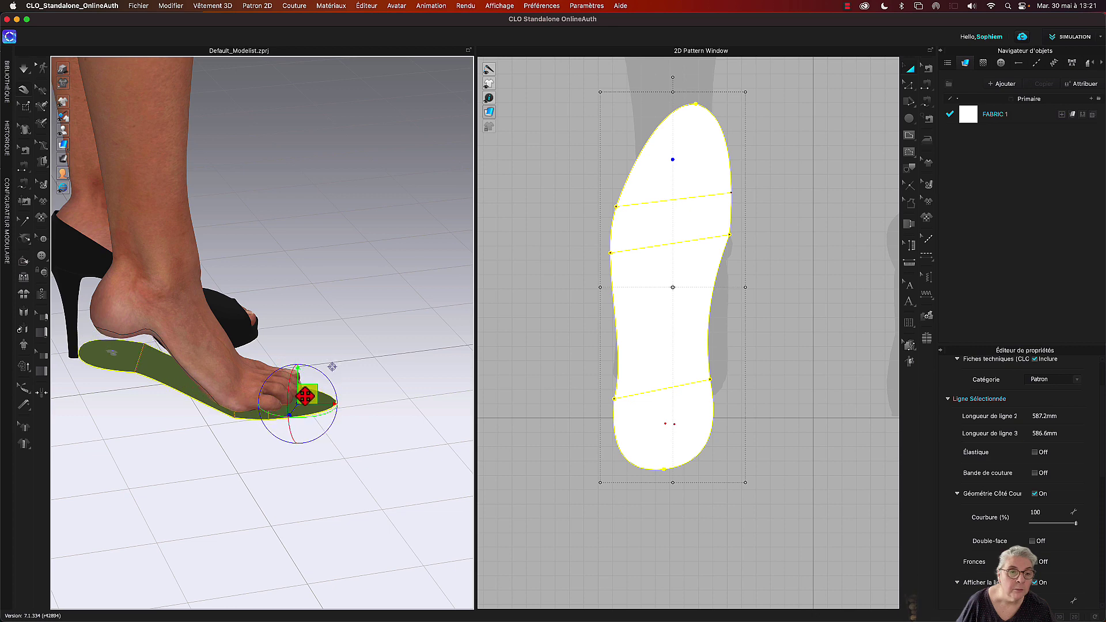
right_drag(165, 424, 205, 403)
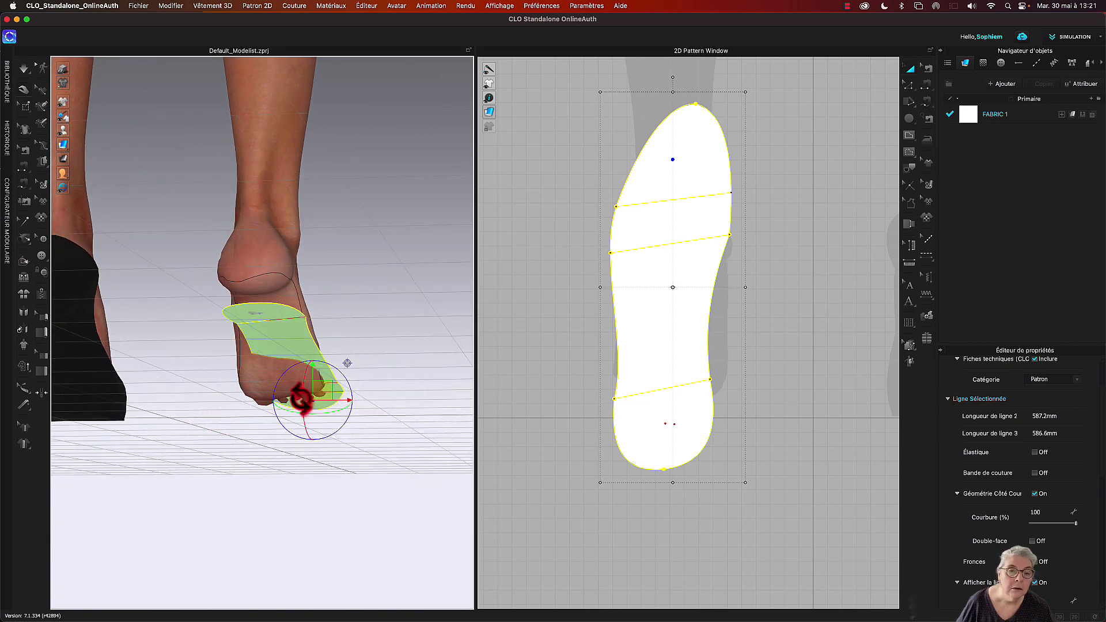
drag(348, 363, 332, 369)
right_drag(309, 506, 267, 519)
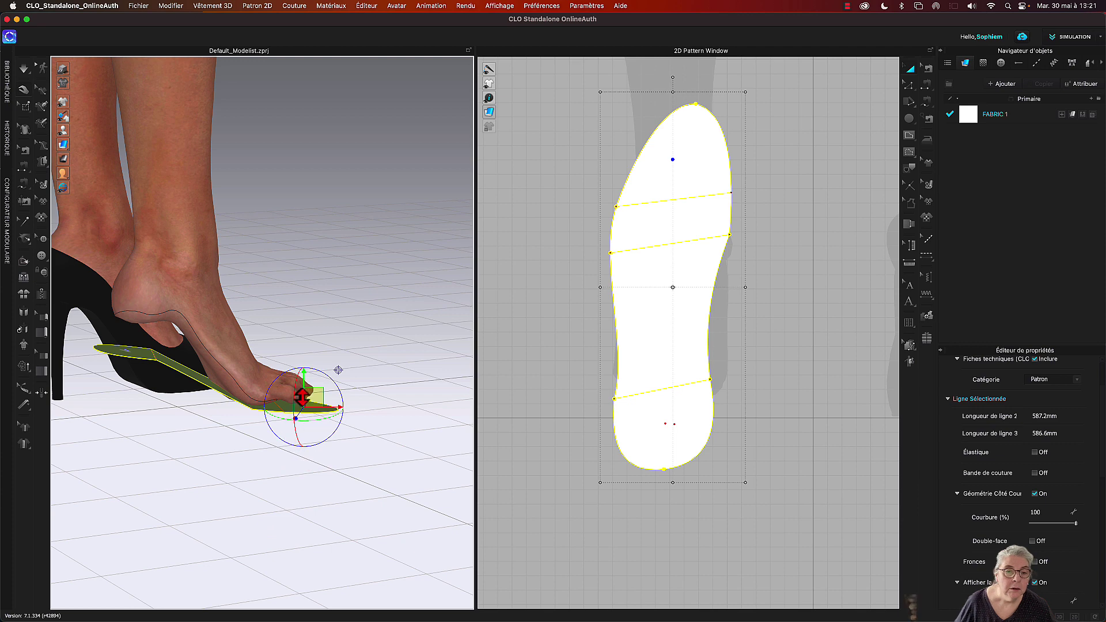
drag(305, 396, 297, 396)
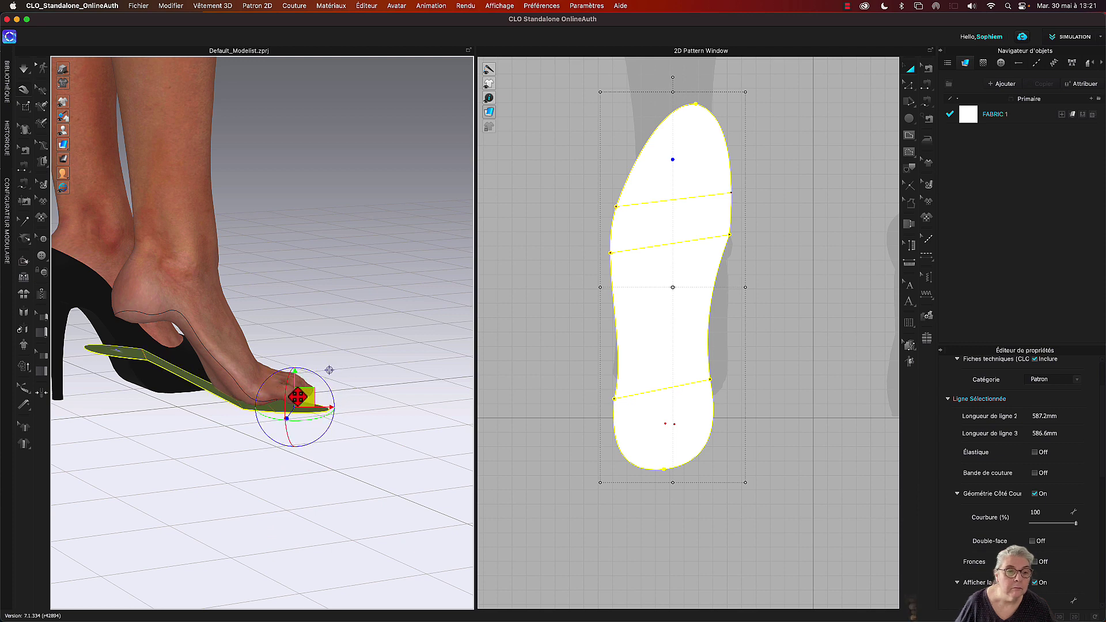
right_drag(189, 459, 183, 459)
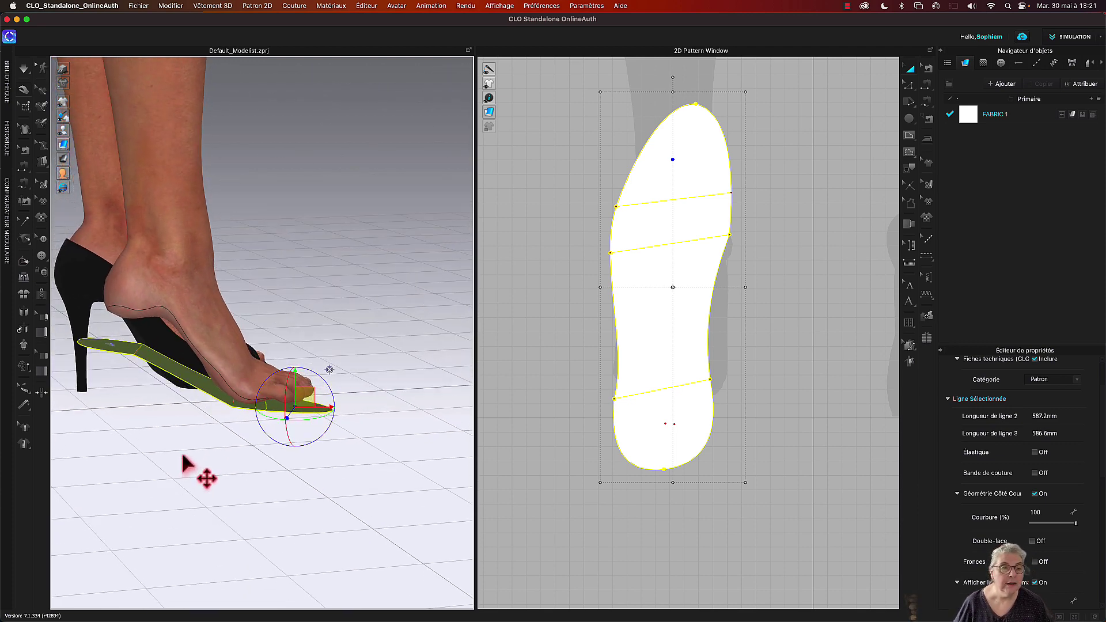
Step: Fold the front of the sole slightly upward along the ball line nearest the arch to bring it against the toes
click(24, 262)
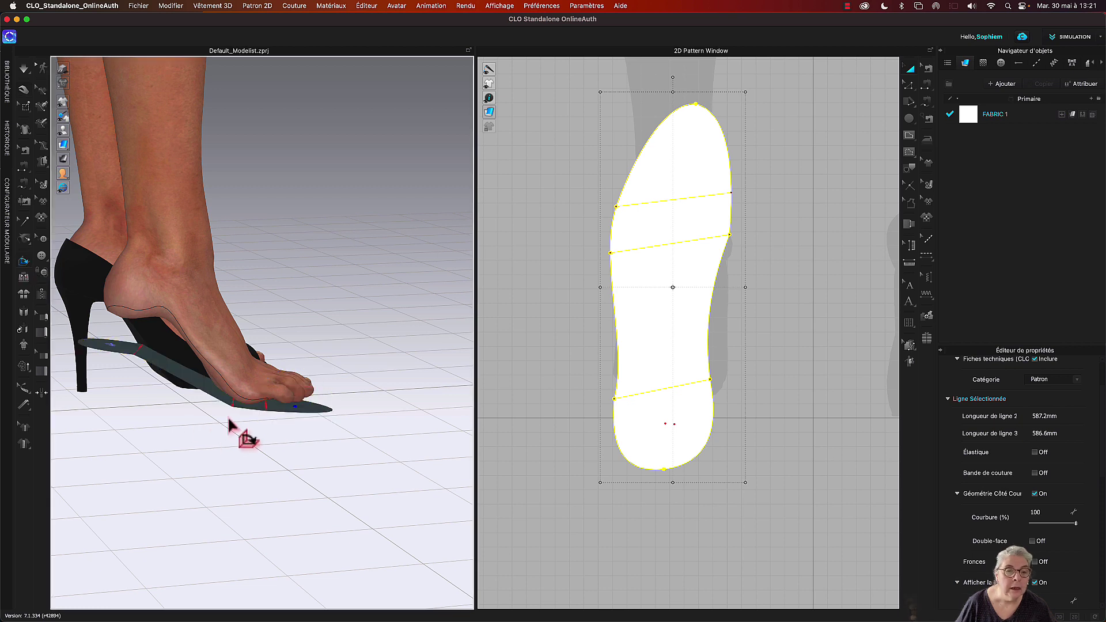
click(234, 411)
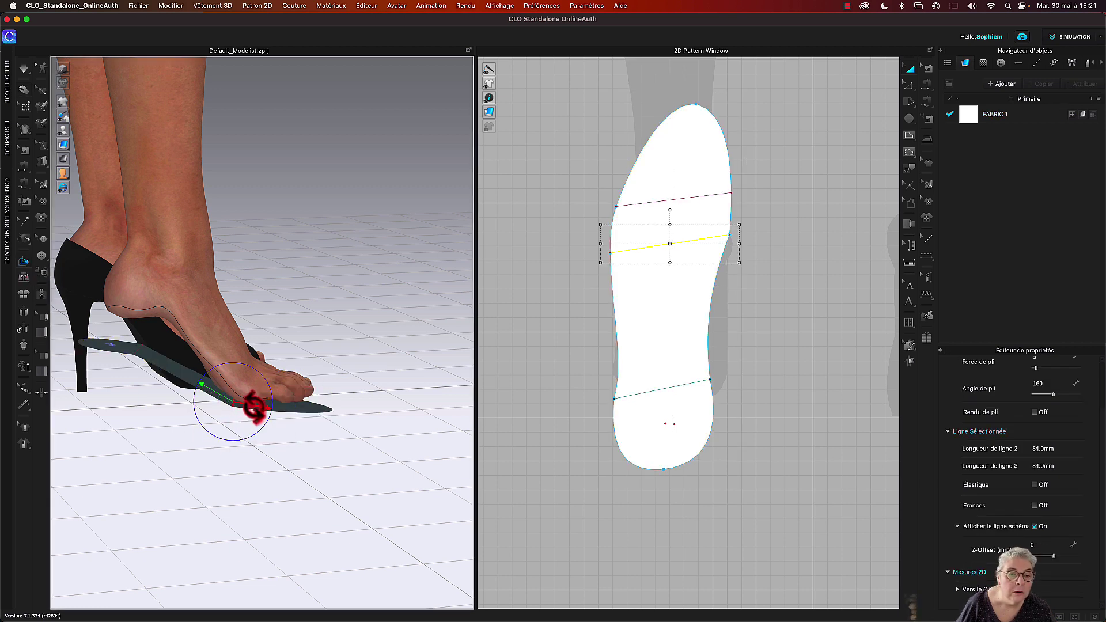
drag(257, 410, 258, 406)
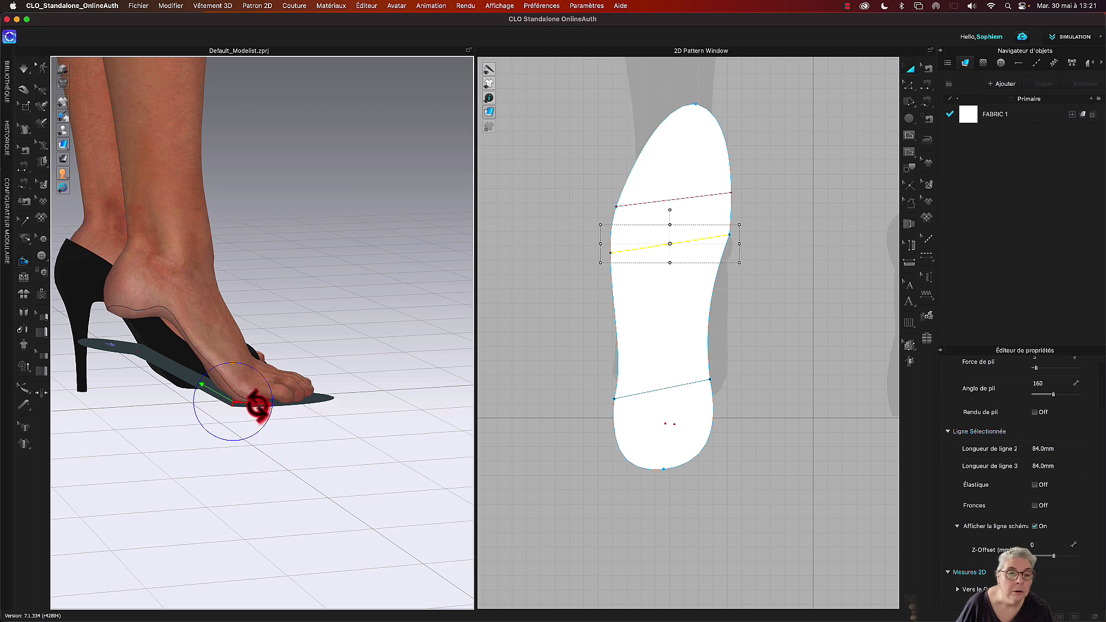
click(222, 494)
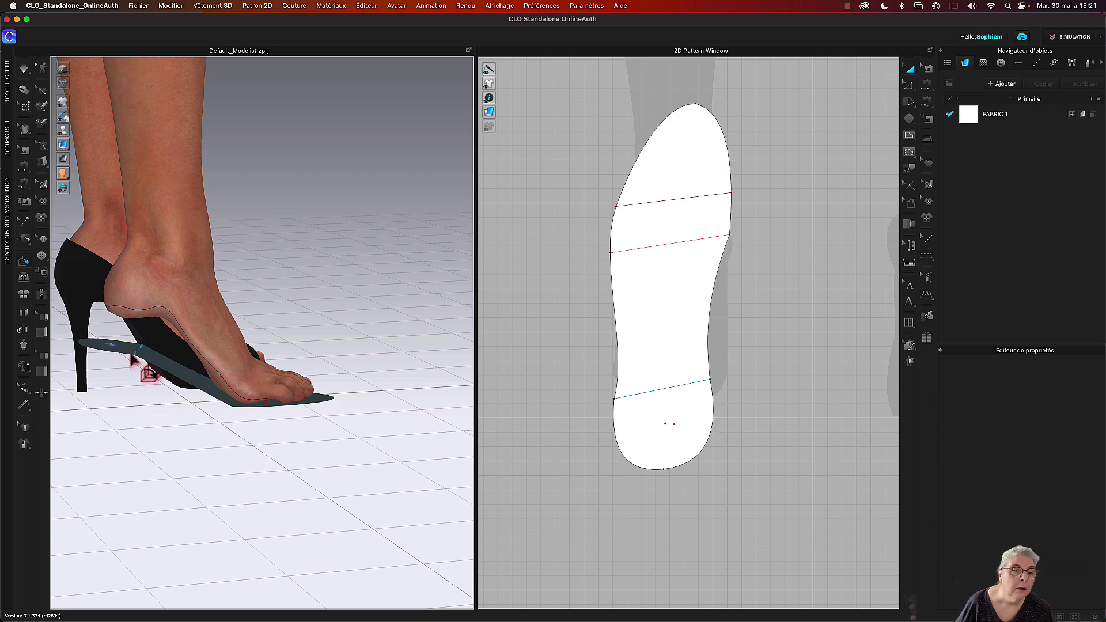
Step: Fold the heel section of the sole along the heel internal line to a fold angle of 209
click(139, 359)
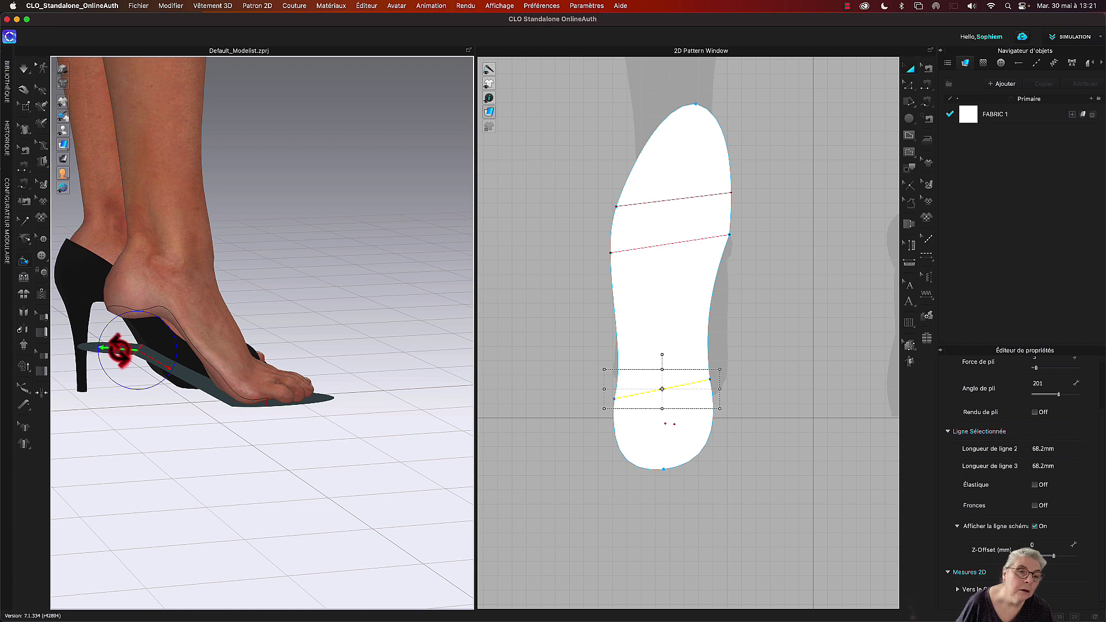
drag(119, 351, 129, 366)
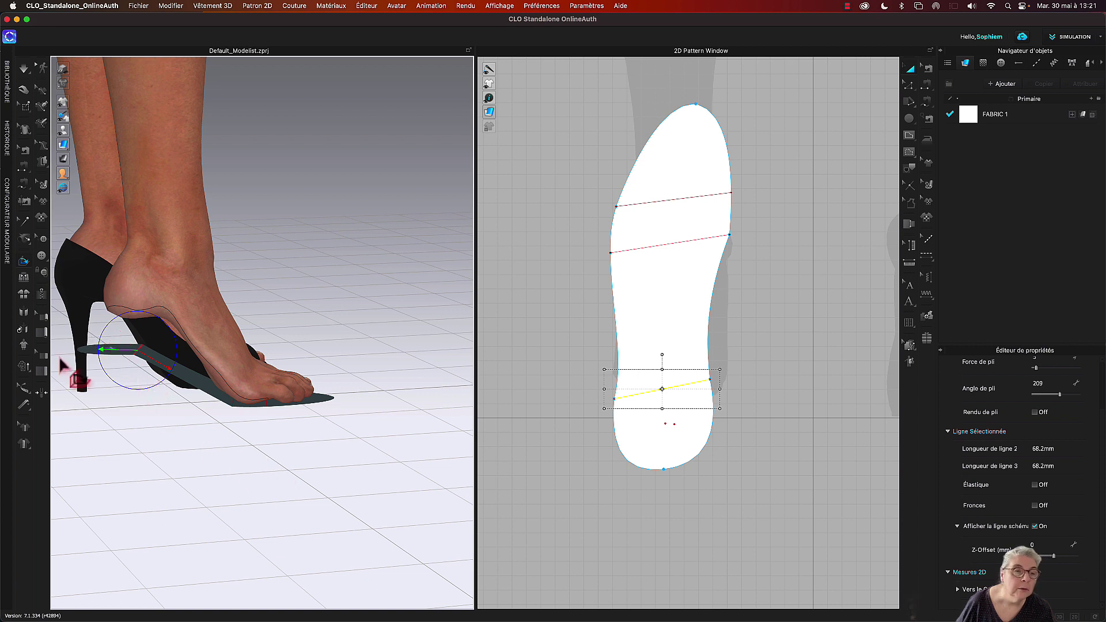
click(25, 91)
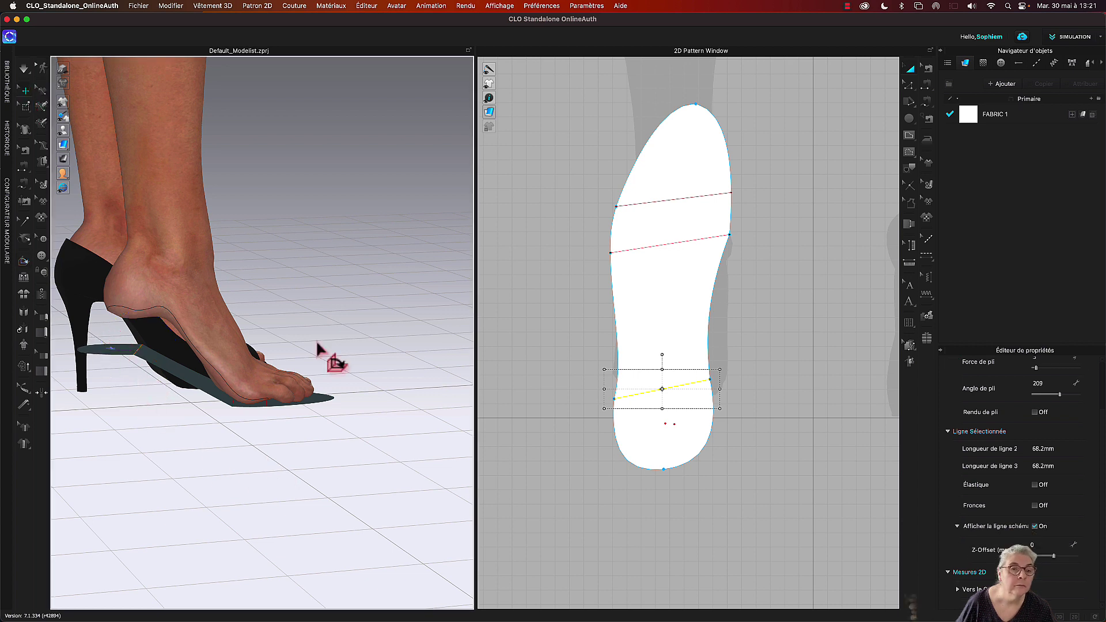
Step: In the bottom view, pivot the sole slightly around its toe tip so the heel end swings toward the inner side
click(194, 389)
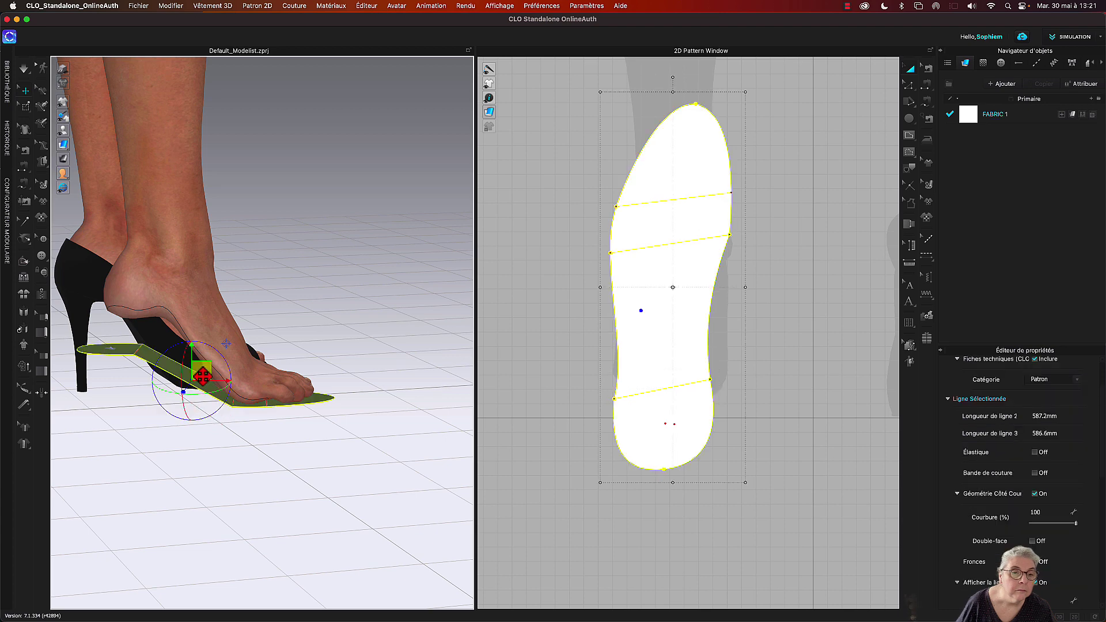
right_drag(309, 348, 358, 306)
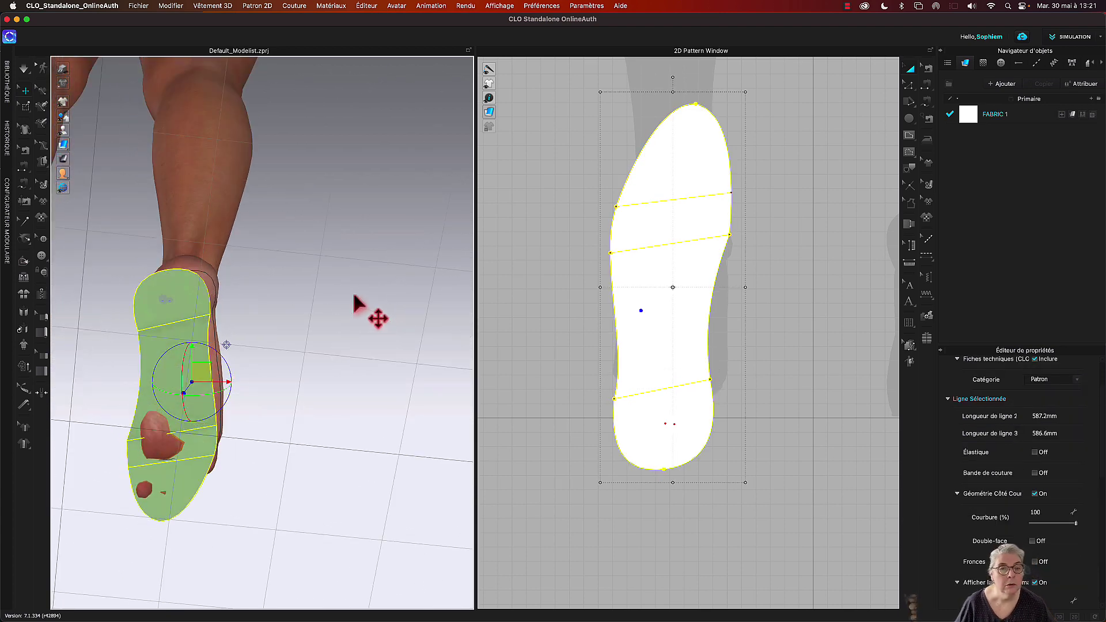
right_click(354, 296)
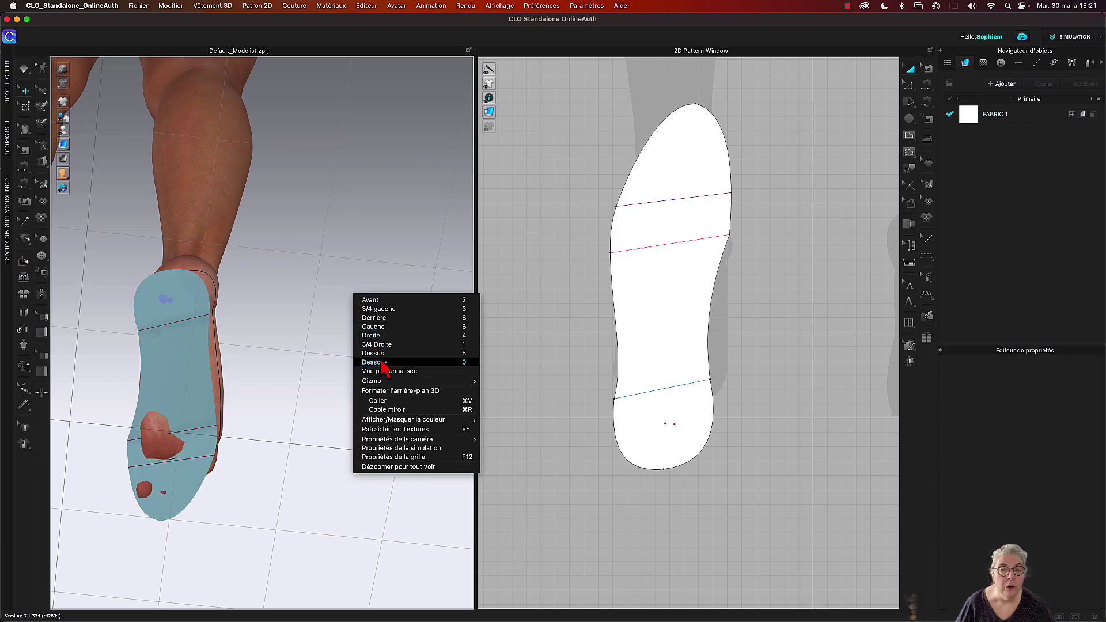
click(380, 362)
scroll(262, 279, up, 5)
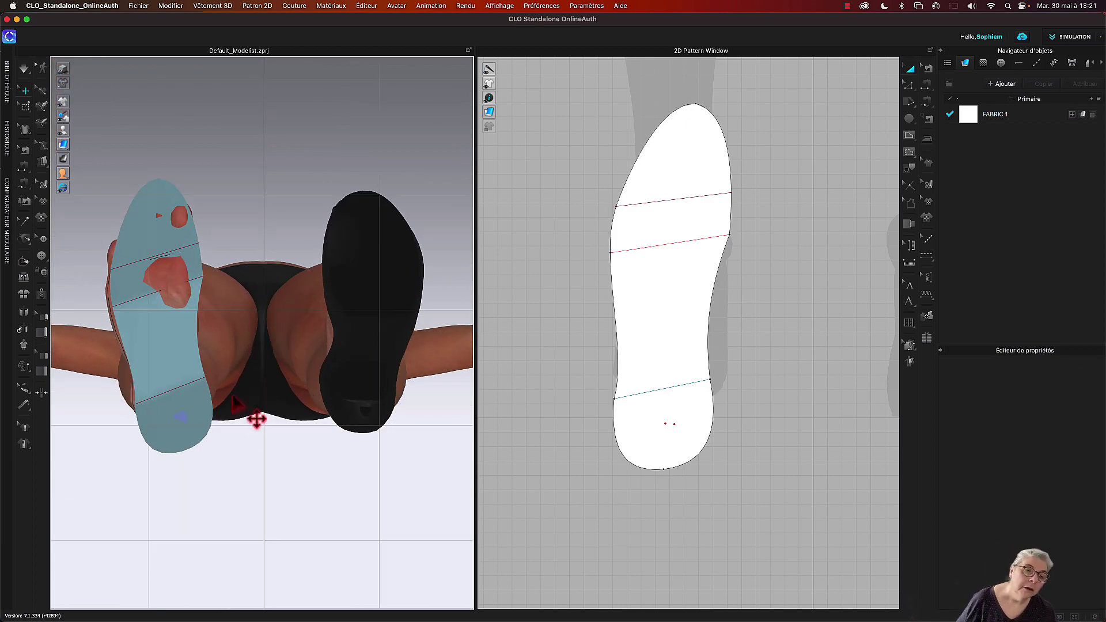
click(126, 275)
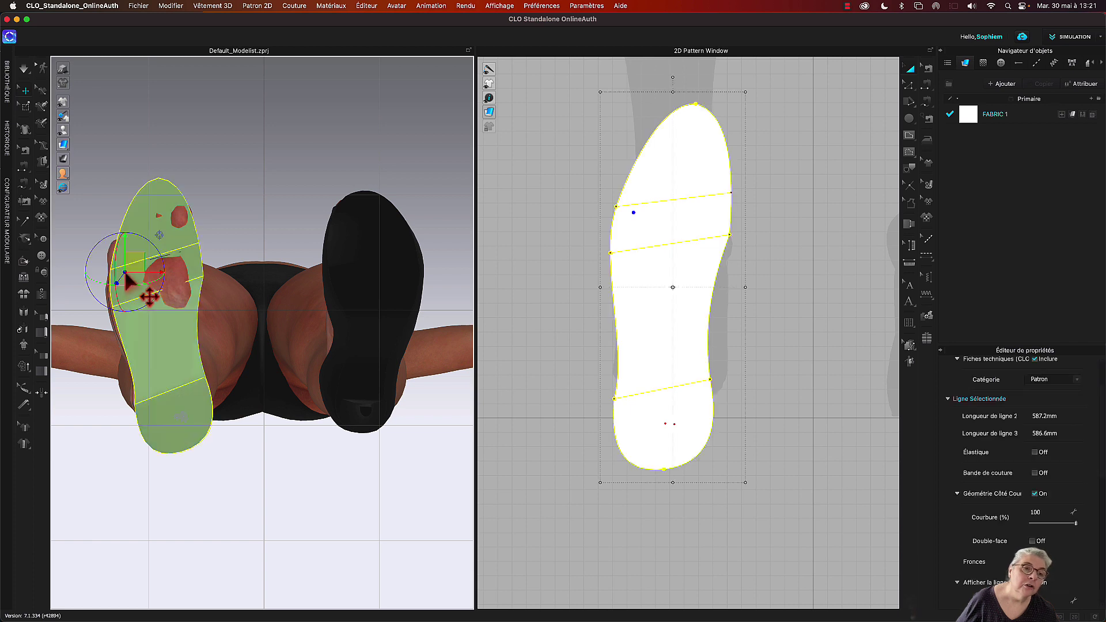
click(154, 188)
drag(157, 151, 159, 149)
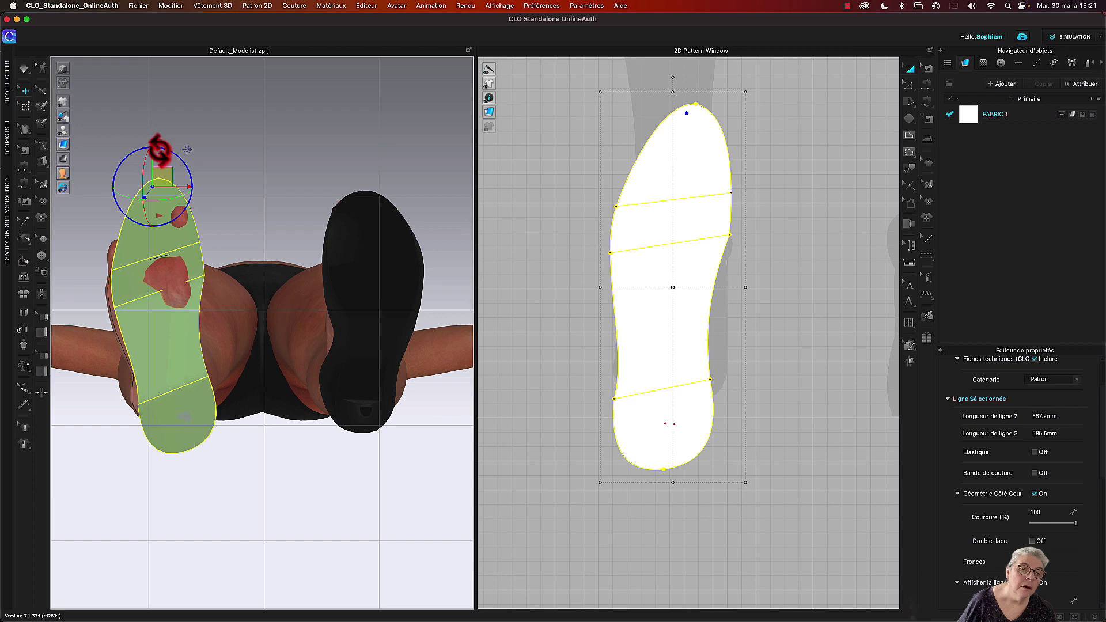
Step: Pivot the sole around its heel in small turns so the toe end swings toward the outer side of the foot
click(183, 442)
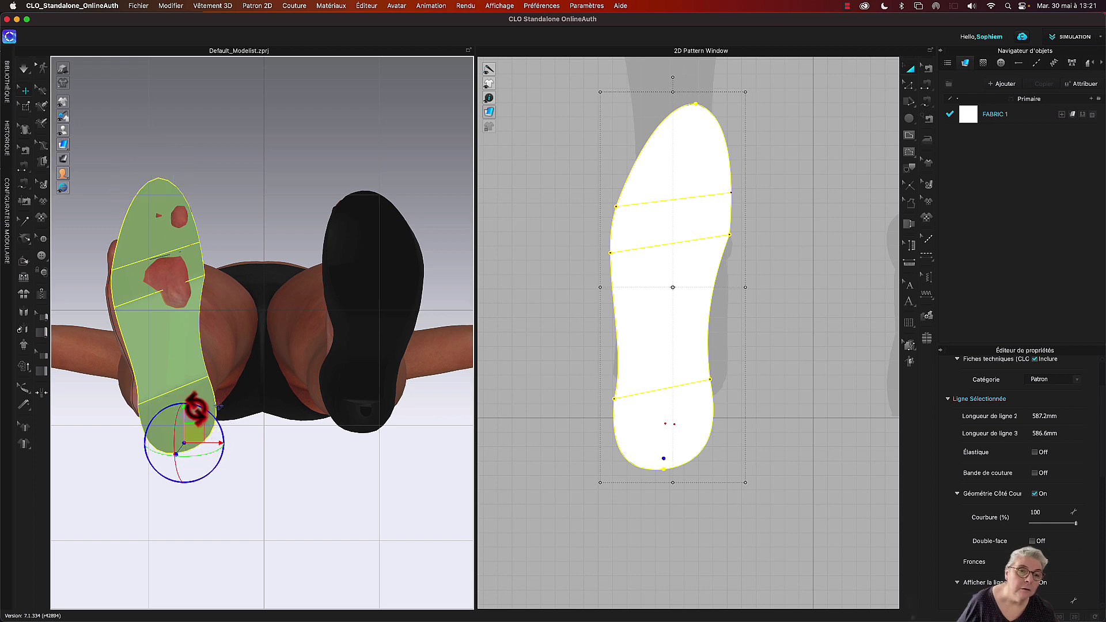
drag(192, 407, 195, 407)
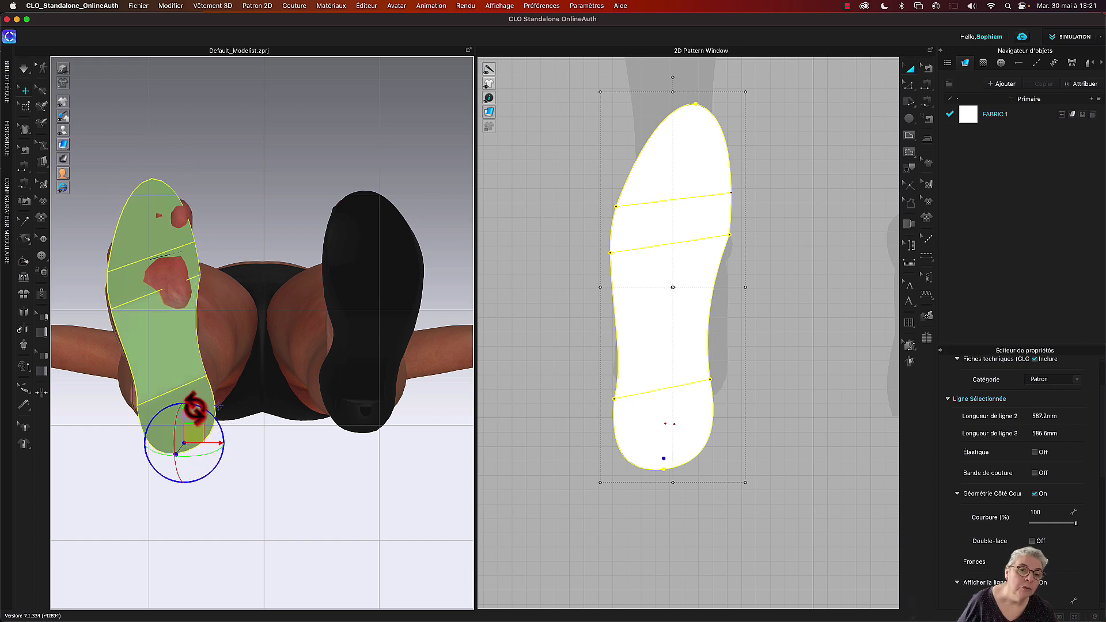
click(223, 502)
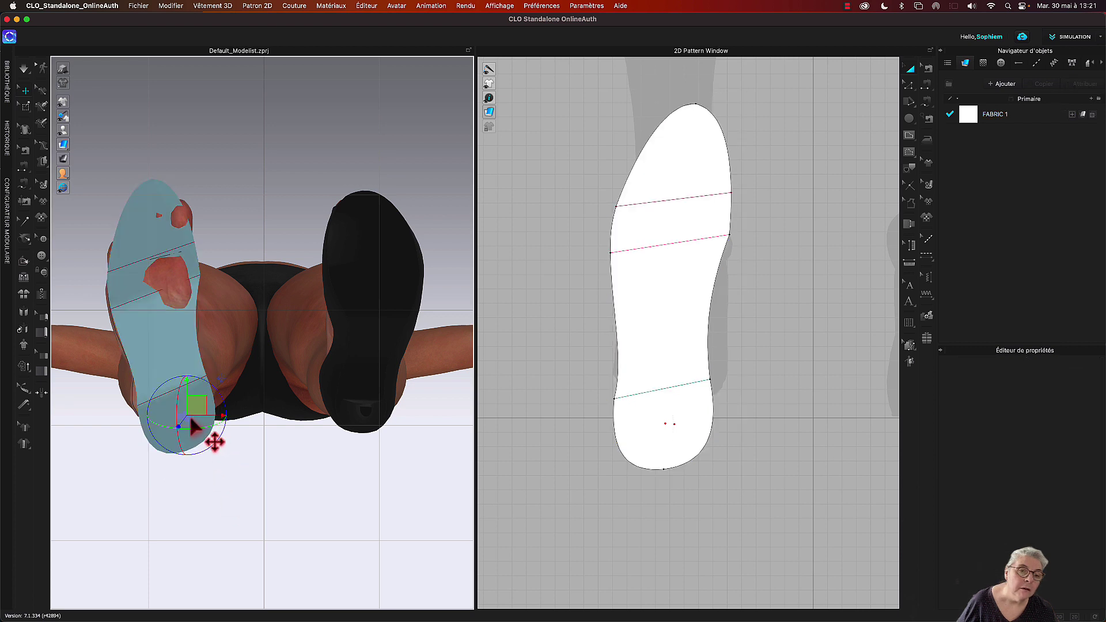
click(192, 443)
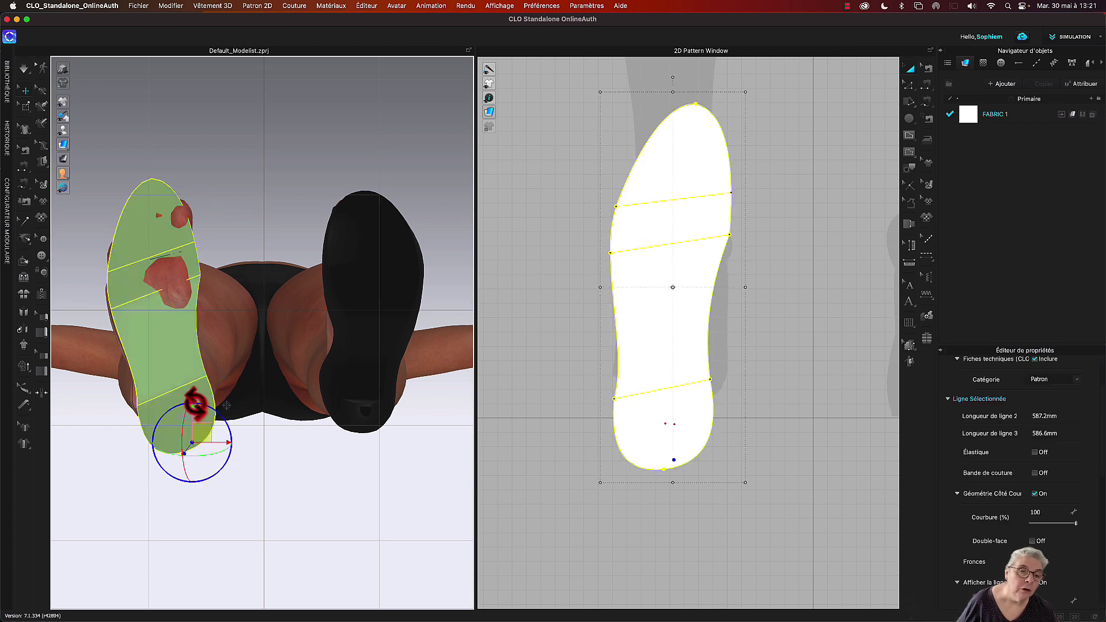
drag(194, 406, 195, 406)
Step: Refine the sole's alignment under the bare foot with slight pivots, first around its toe tip and then around its heel
click(147, 192)
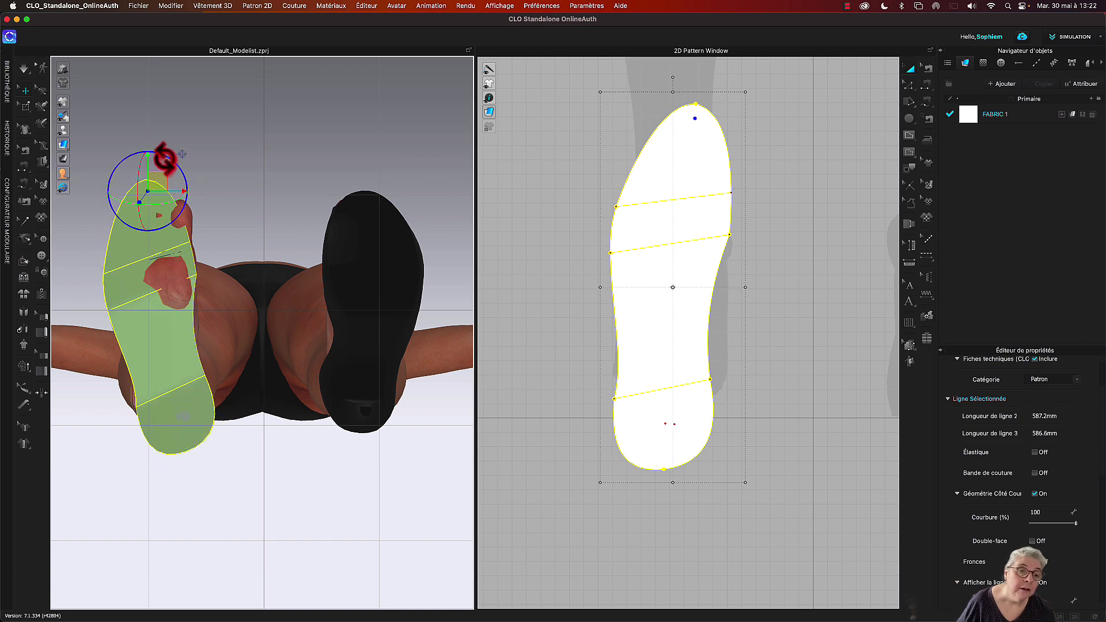
drag(163, 153, 167, 157)
click(210, 190)
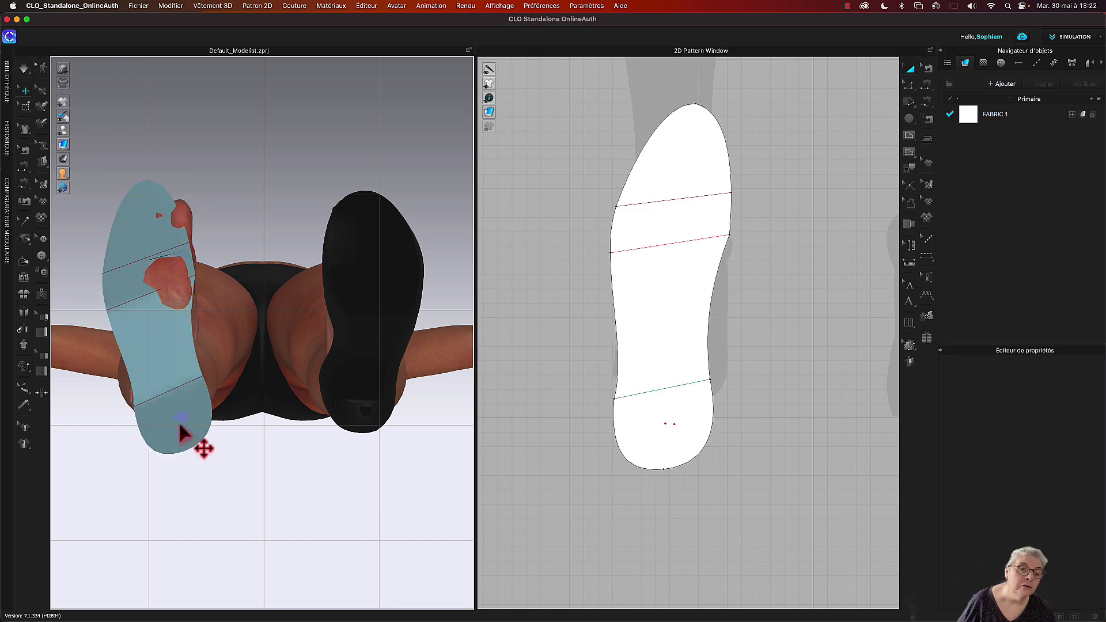
click(181, 427)
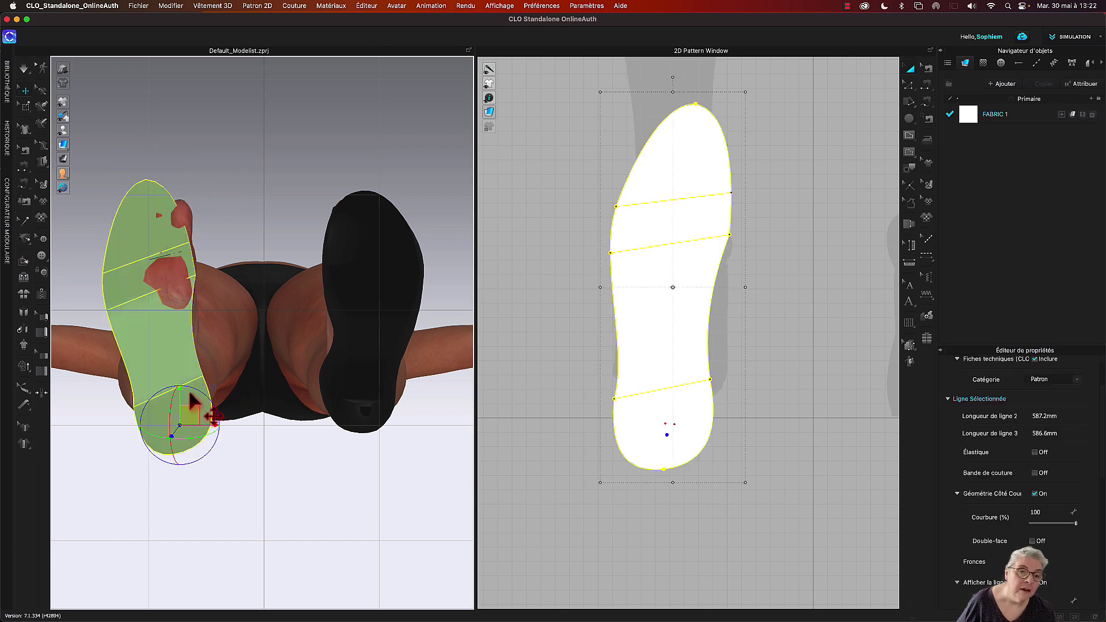
drag(191, 391, 192, 391)
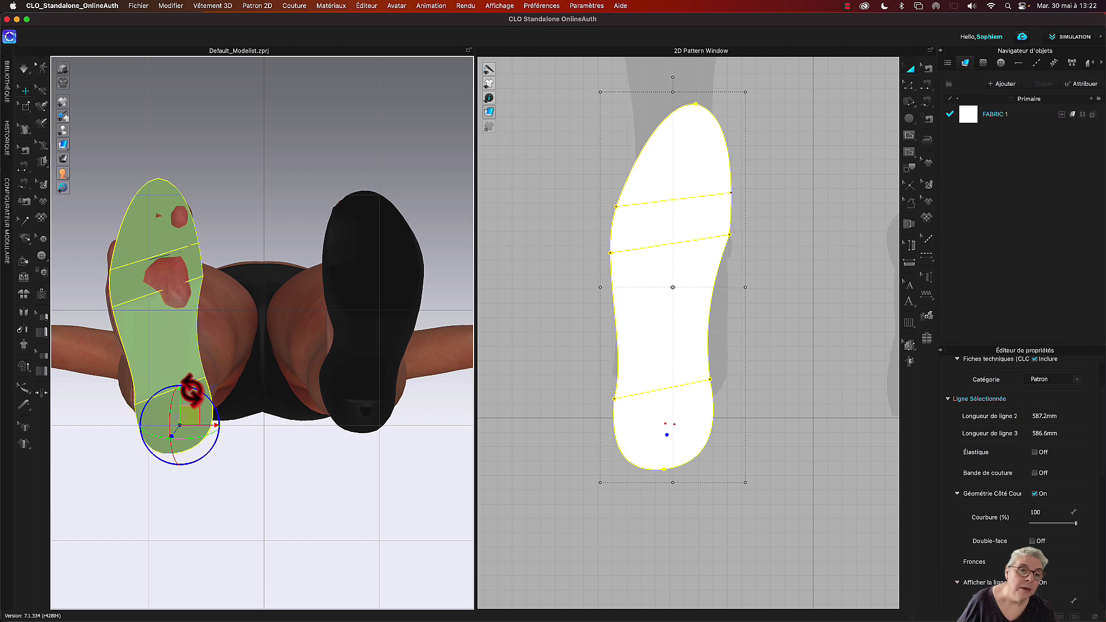
click(218, 164)
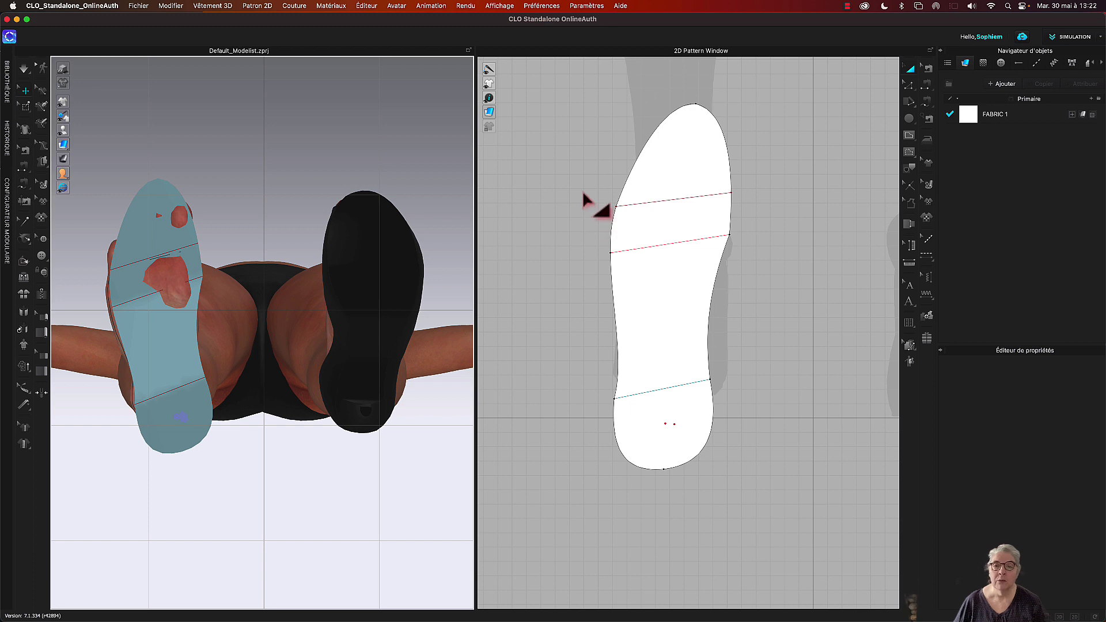
Step: In the 2D pattern, widen the sole's outer side by moving its toe, ball and arch edge segments slightly outward together
key(z)
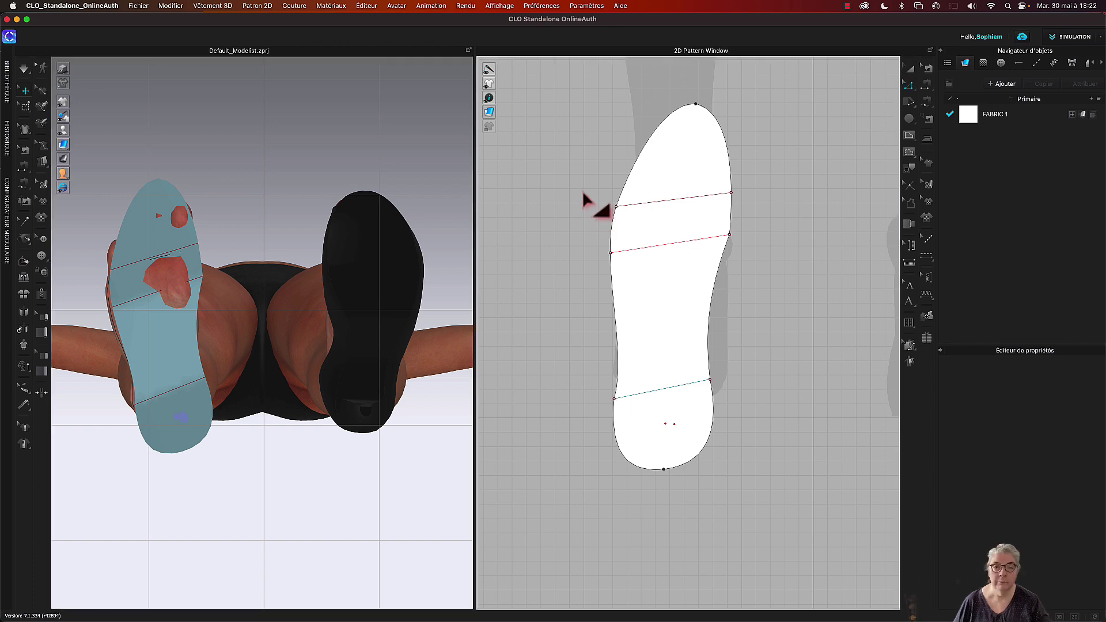
click(612, 234)
shift+click(631, 173)
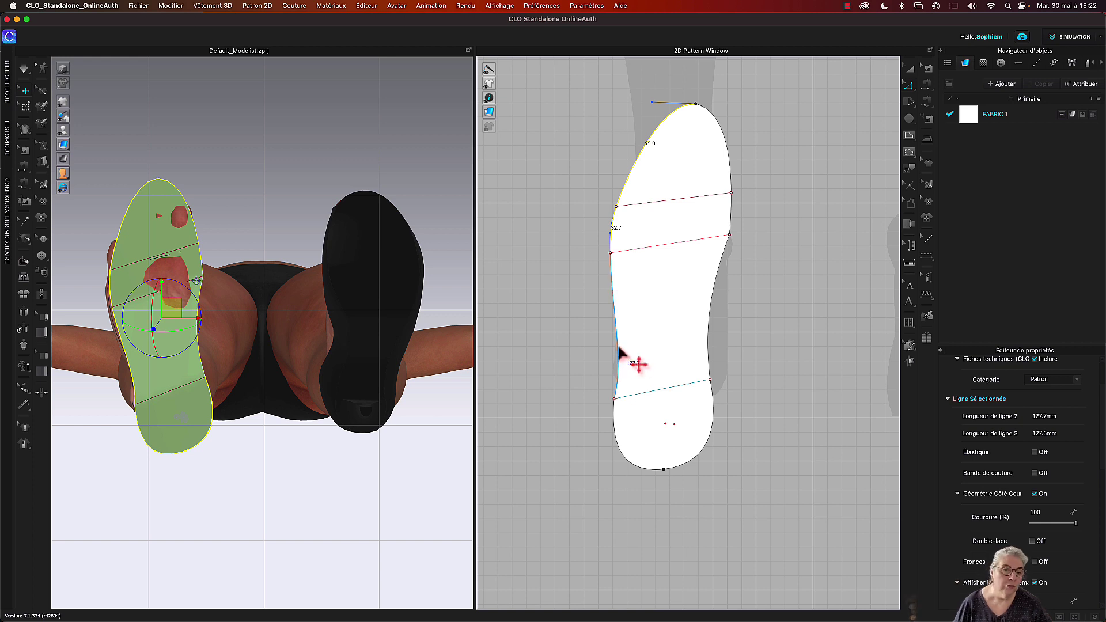
shift+click(619, 348)
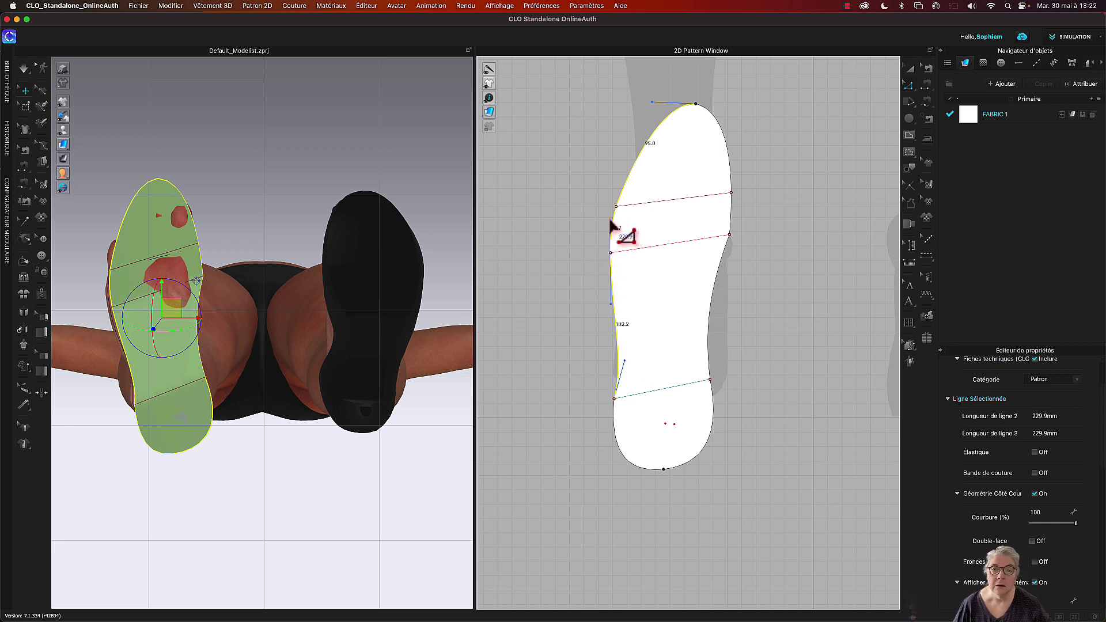
drag(612, 225, 608, 230)
click(564, 327)
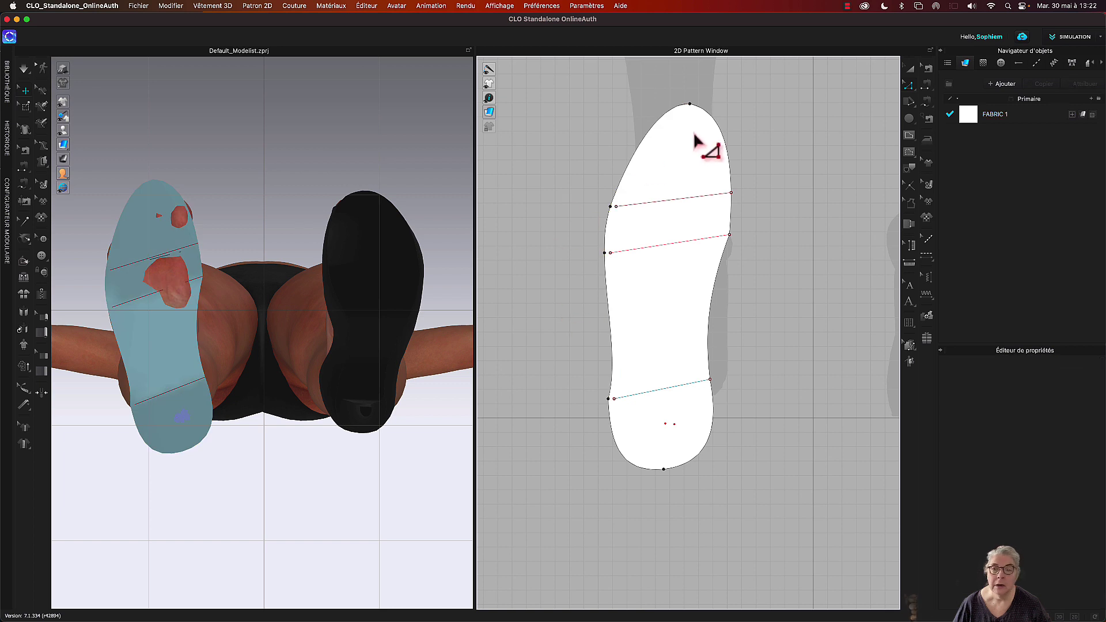
Step: Widen the sole's inner side by moving its toe, ball and arch edge segments slightly outward together in the 2D pattern
click(727, 165)
shift+click(731, 222)
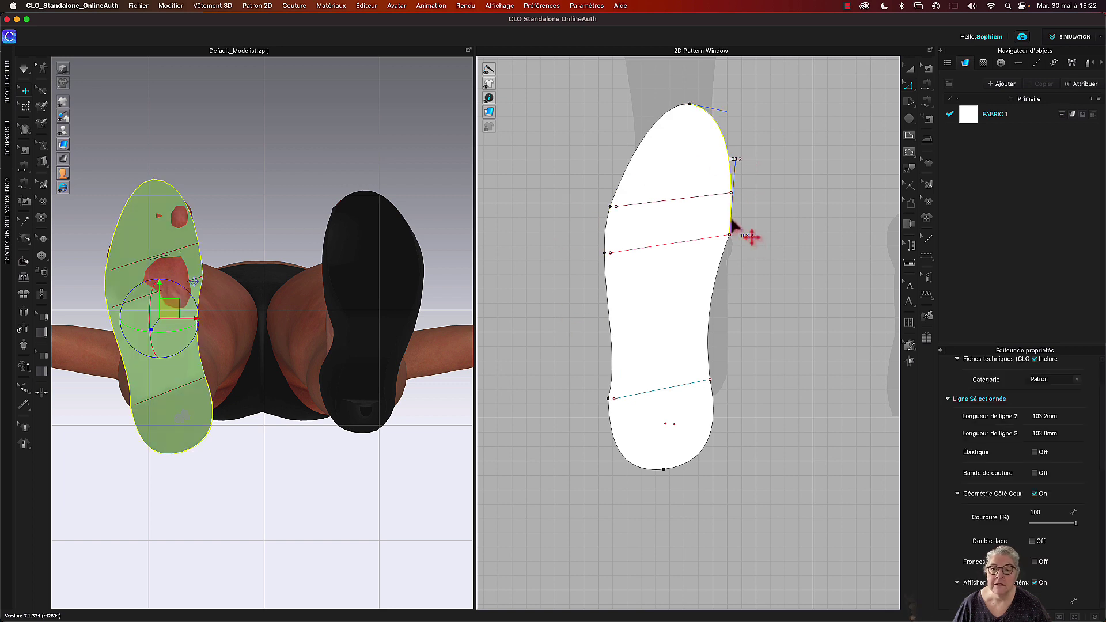
shift+click(720, 283)
drag(718, 288, 723, 284)
click(746, 289)
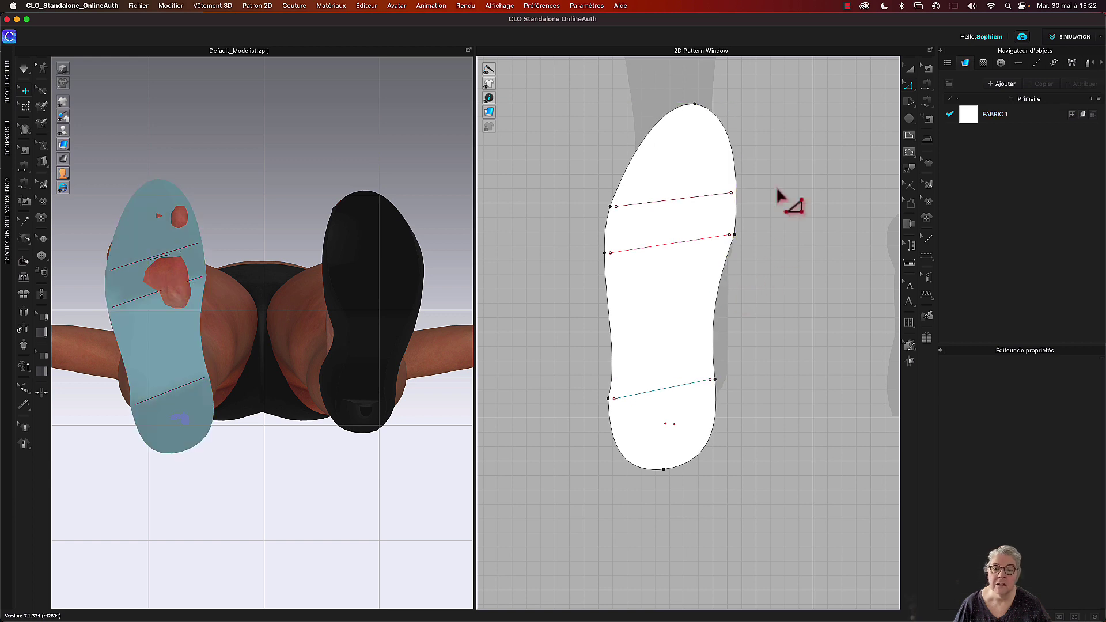
Step: Extend both internal ball lines of the sole to the pattern outline
click(707, 196)
right_click(706, 196)
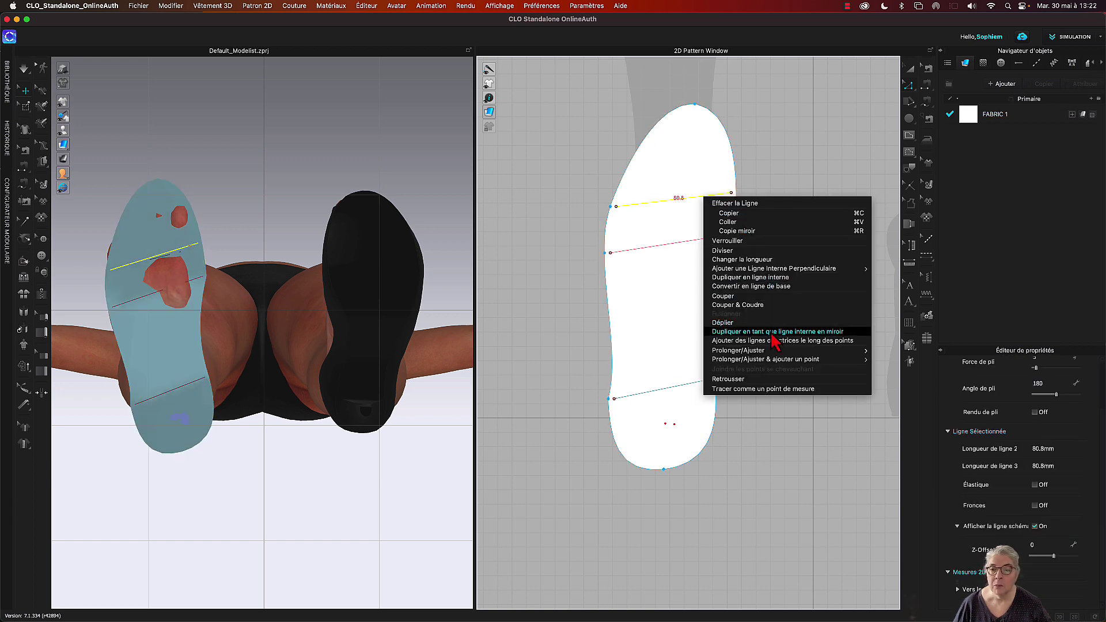
mouse_move(772, 354)
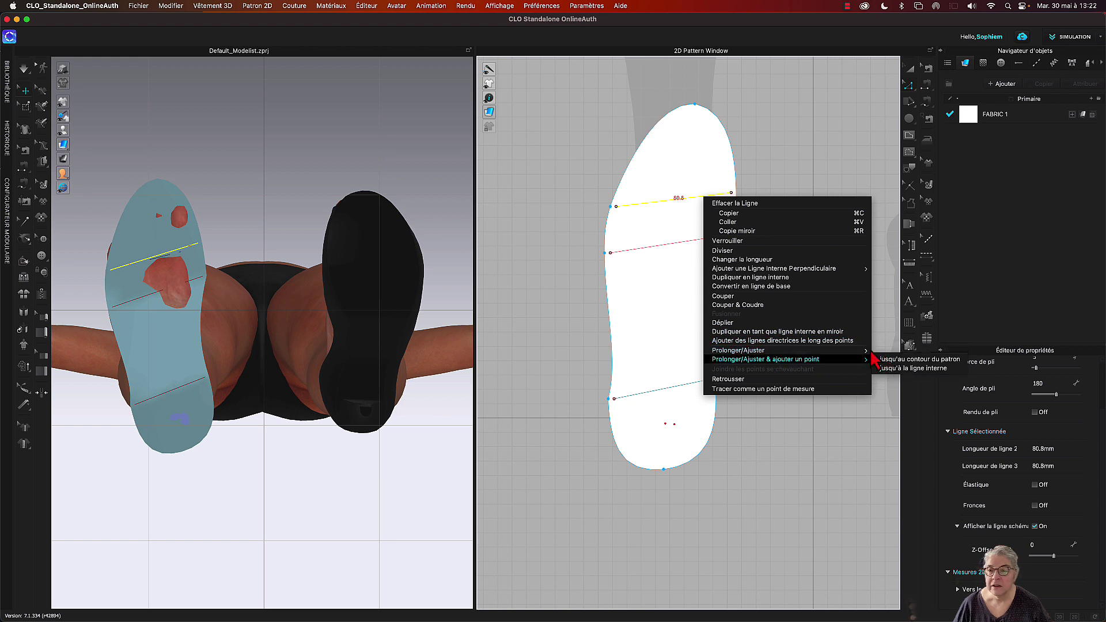
click(898, 350)
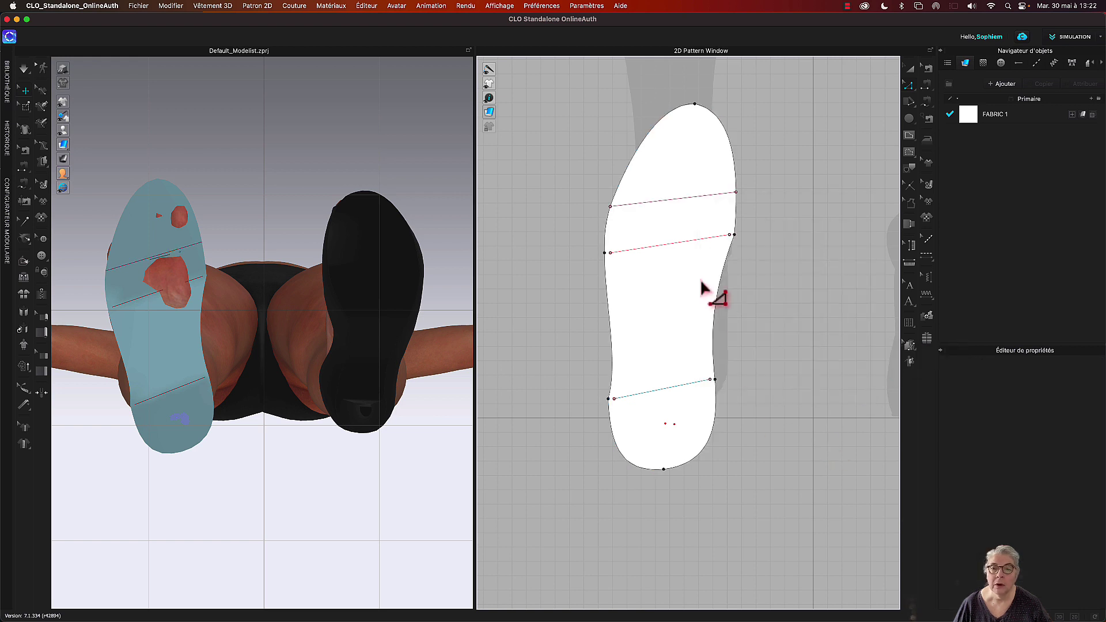
right_click(689, 253)
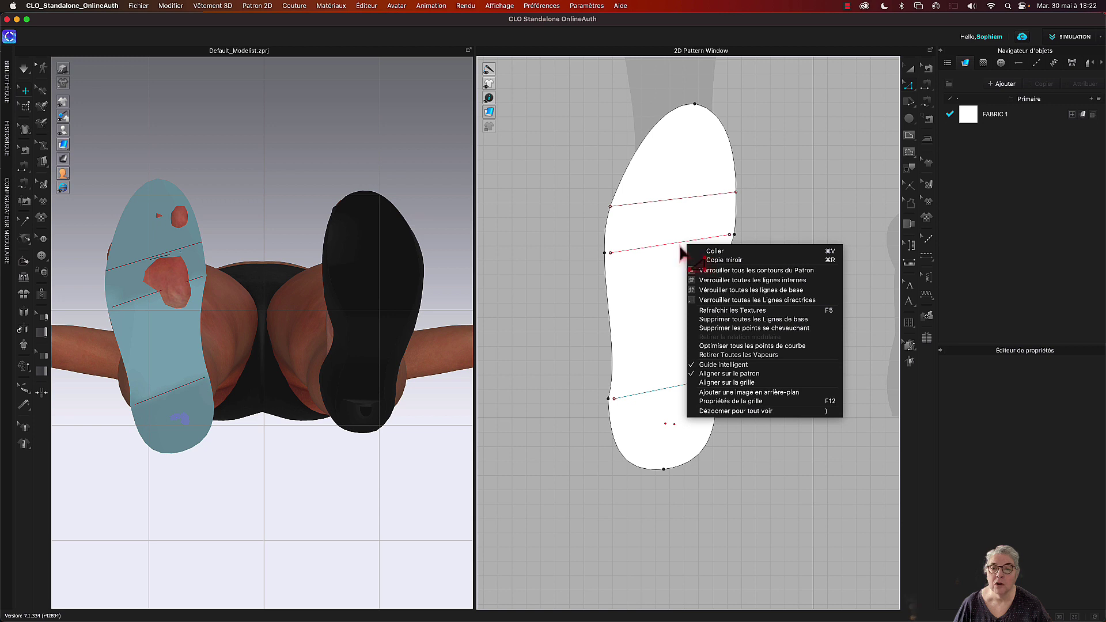
click(681, 248)
click(681, 247)
right_click(680, 245)
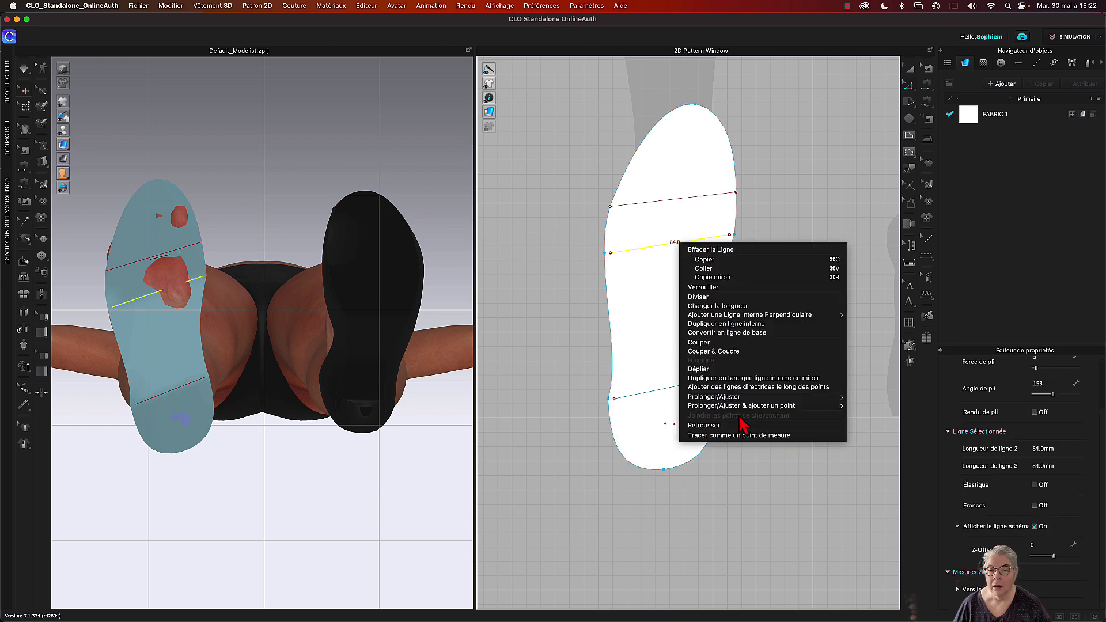
mouse_move(743, 398)
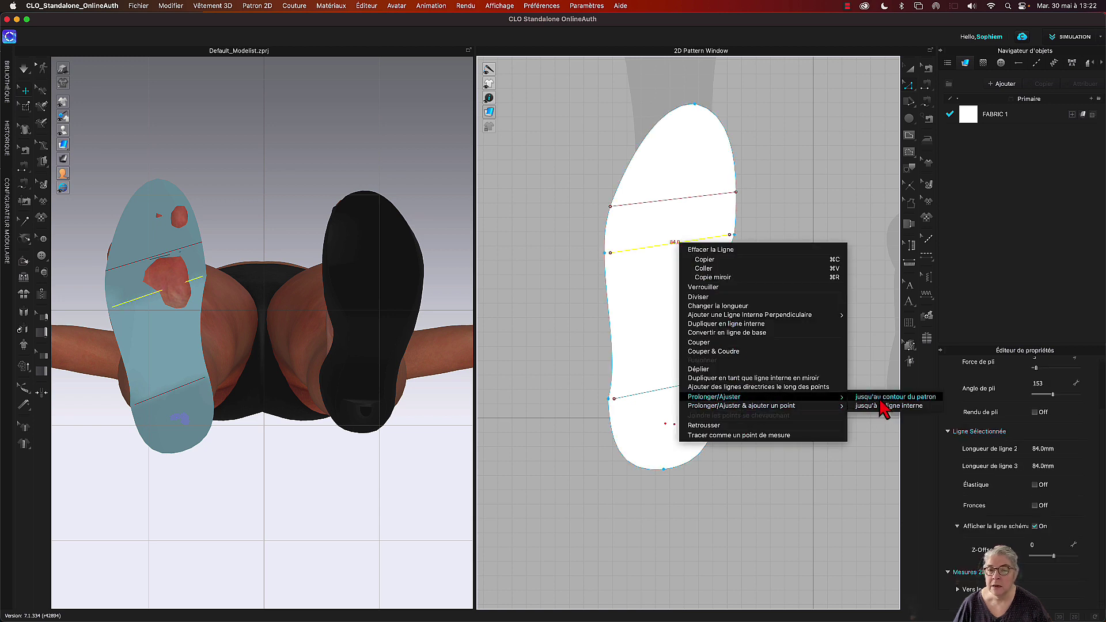
click(881, 399)
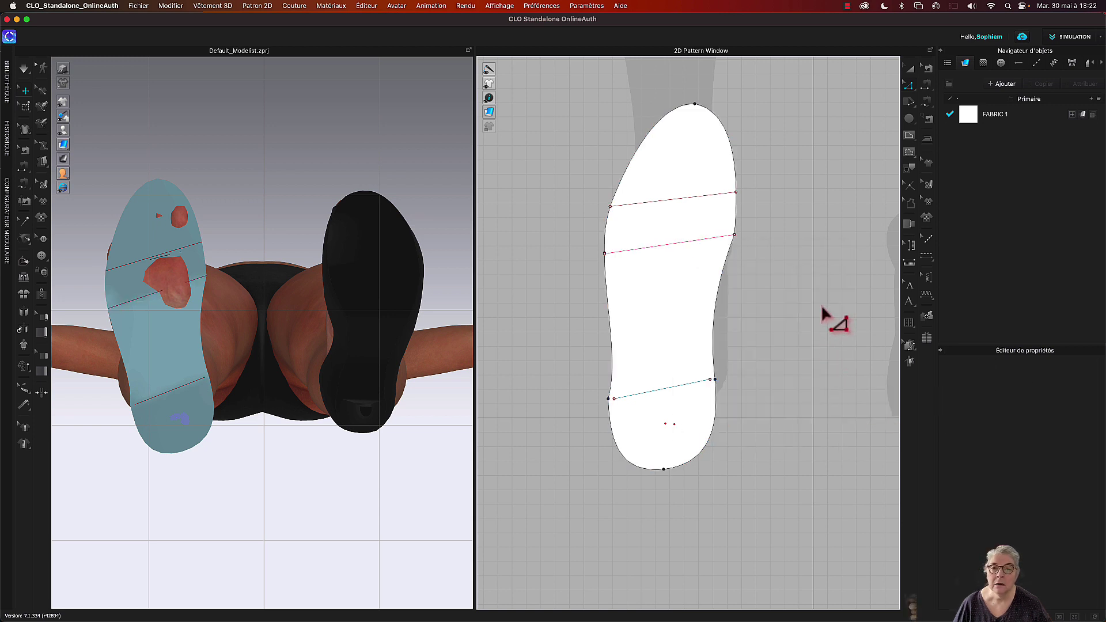
Step: Extend the internal heel line of the sole to the pattern outline
click(664, 394)
right_click(665, 394)
mouse_move(743, 546)
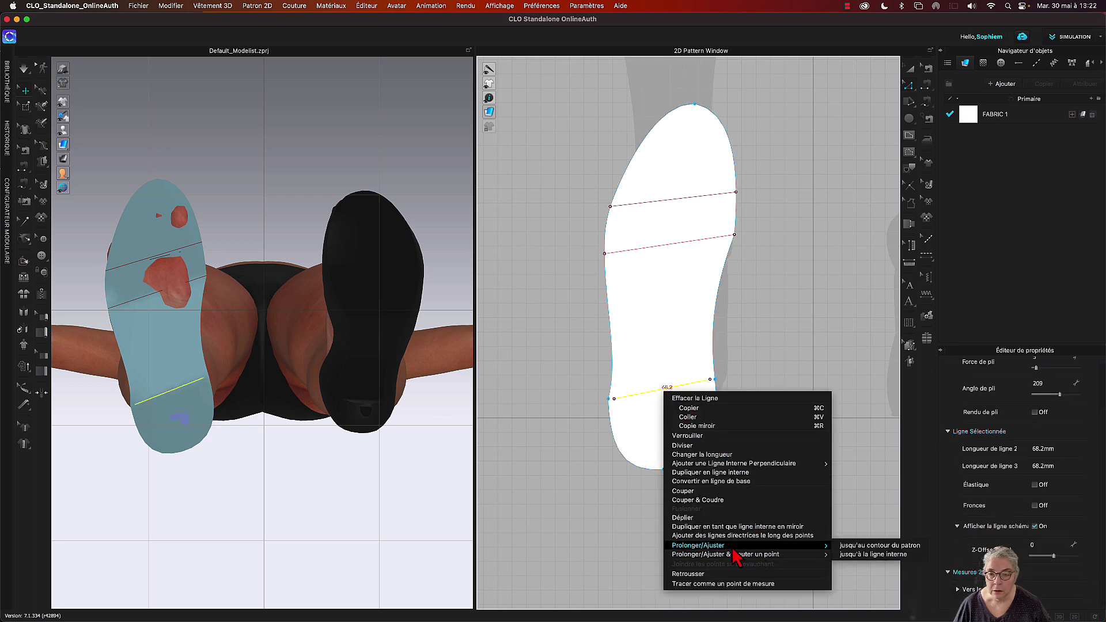
click(846, 545)
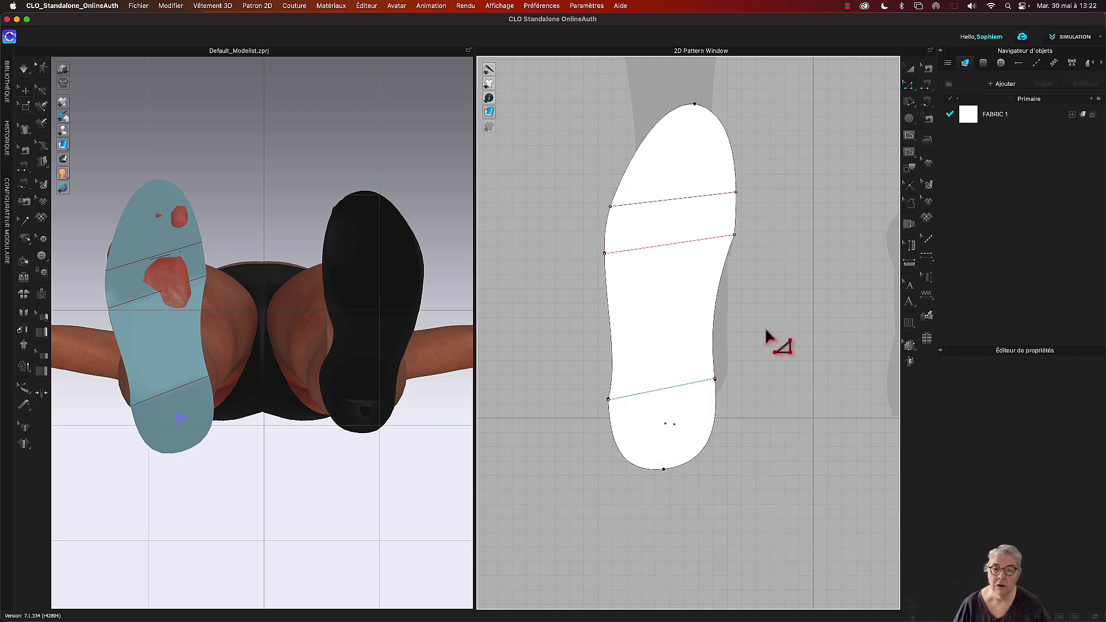
Step: Try to raise the heel of the sole slightly in 3D by moving its existing pins
right_drag(309, 453, 378, 526)
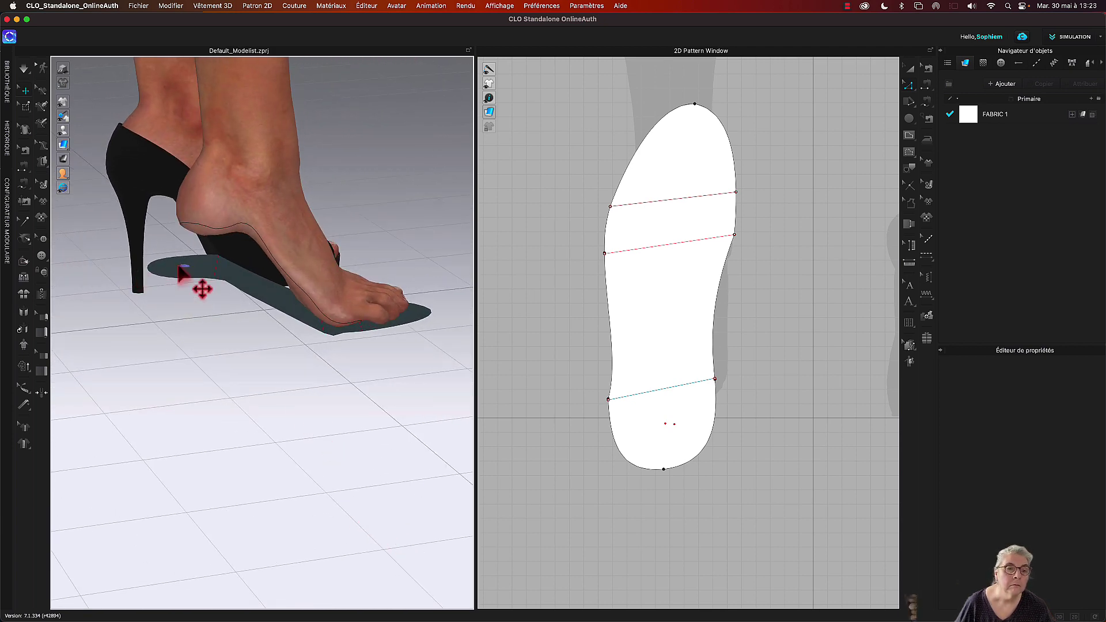
click(183, 269)
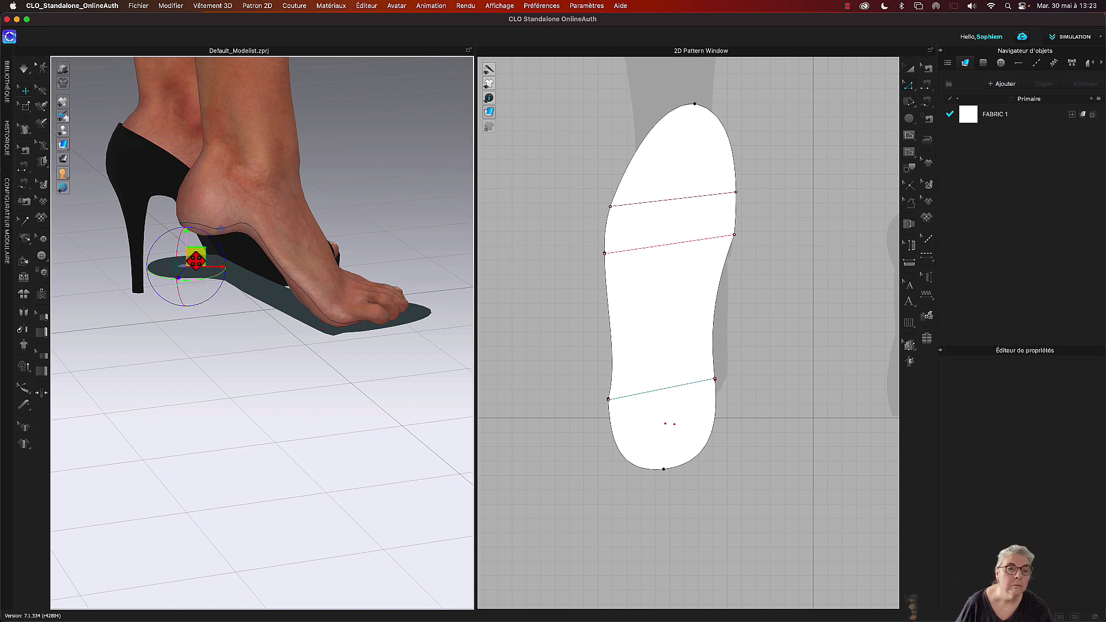
drag(196, 261, 198, 257)
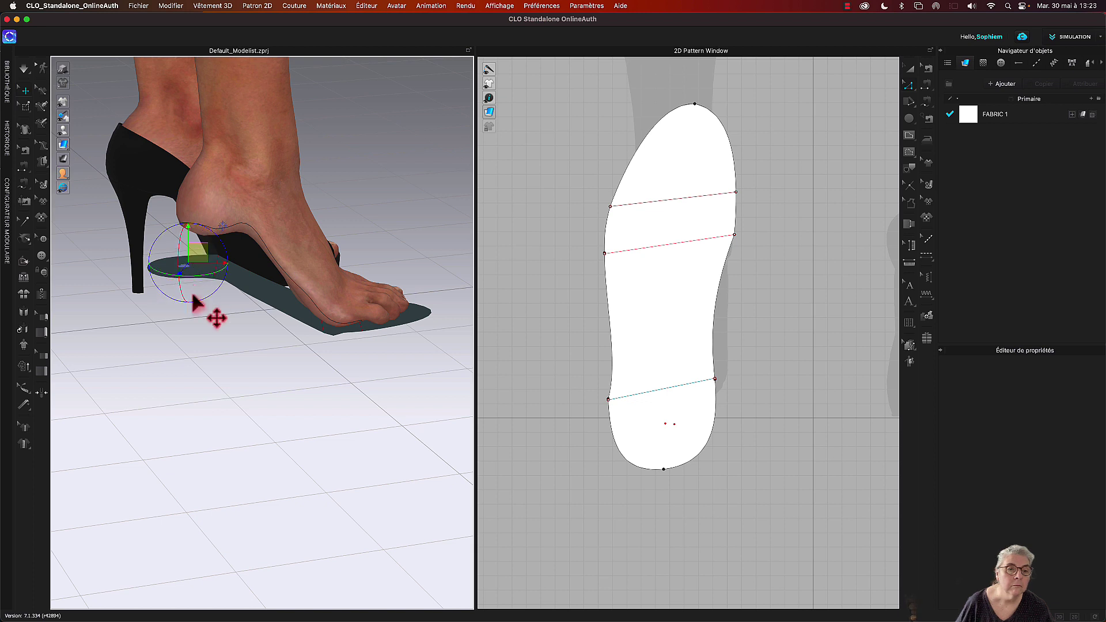
scroll(214, 316, up, 3)
click(124, 408)
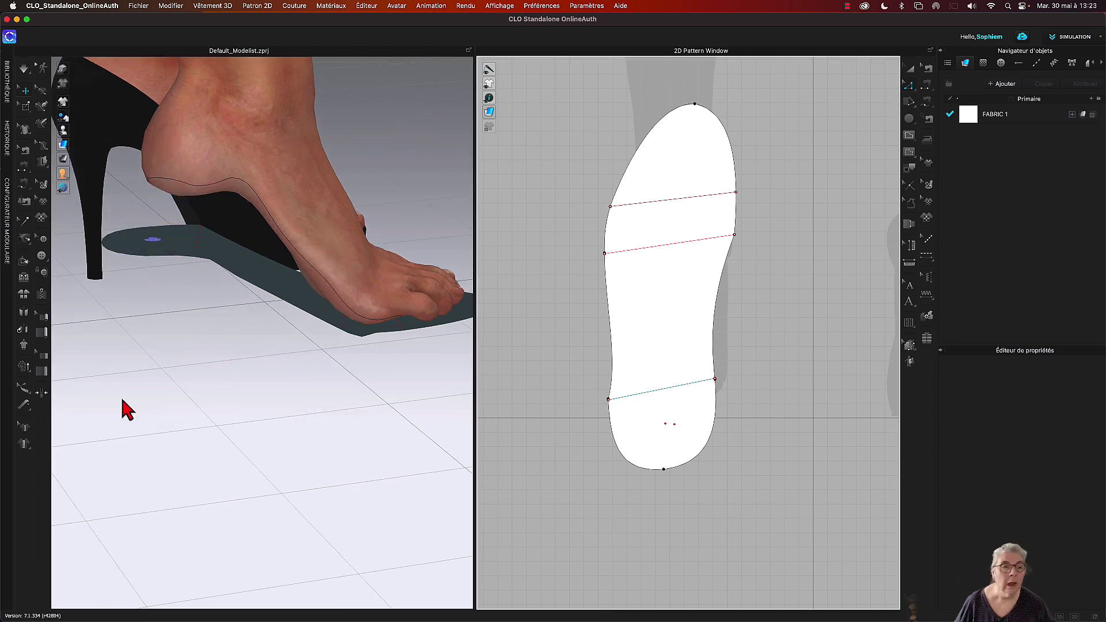
Step: Box over the sole's heel section with the box pin tool and delete the existing pins on the heel
click(27, 108)
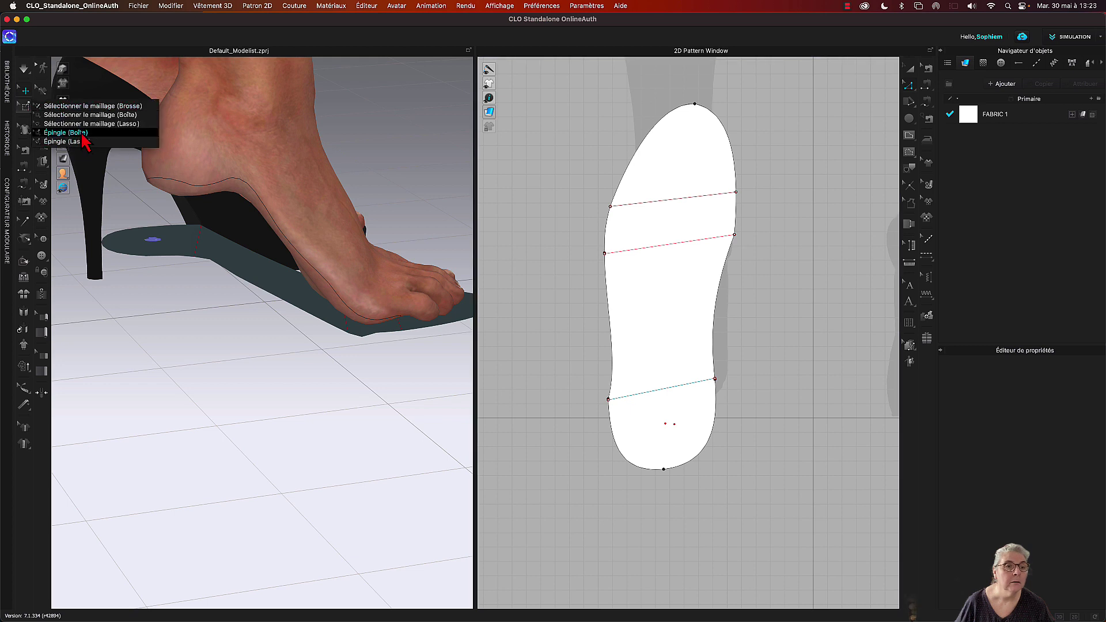
click(82, 134)
drag(590, 384, 747, 496)
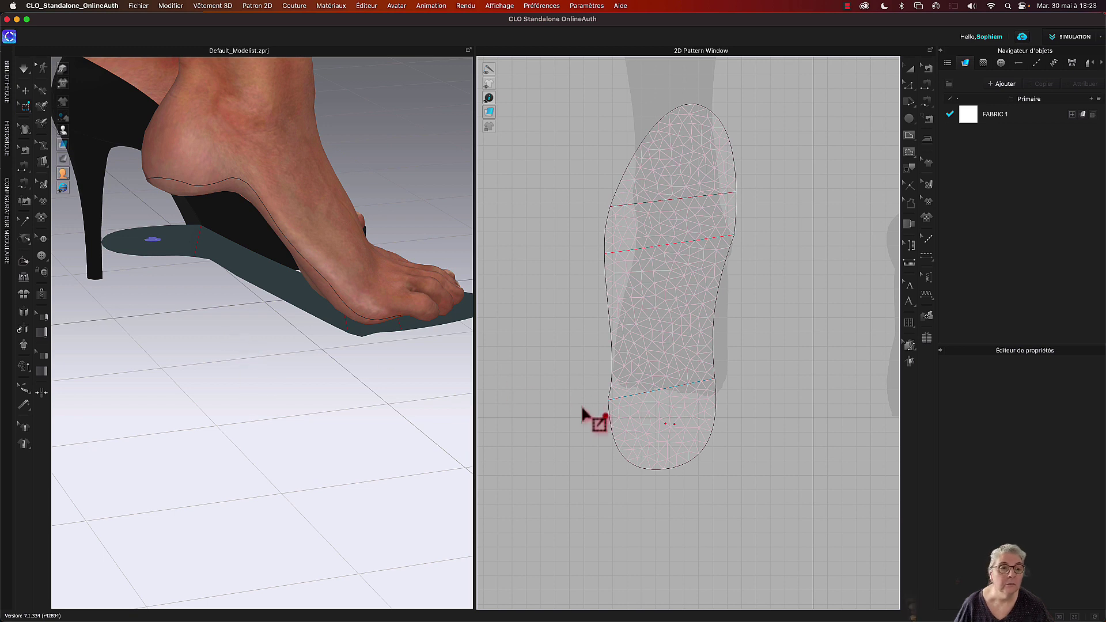
click(154, 245)
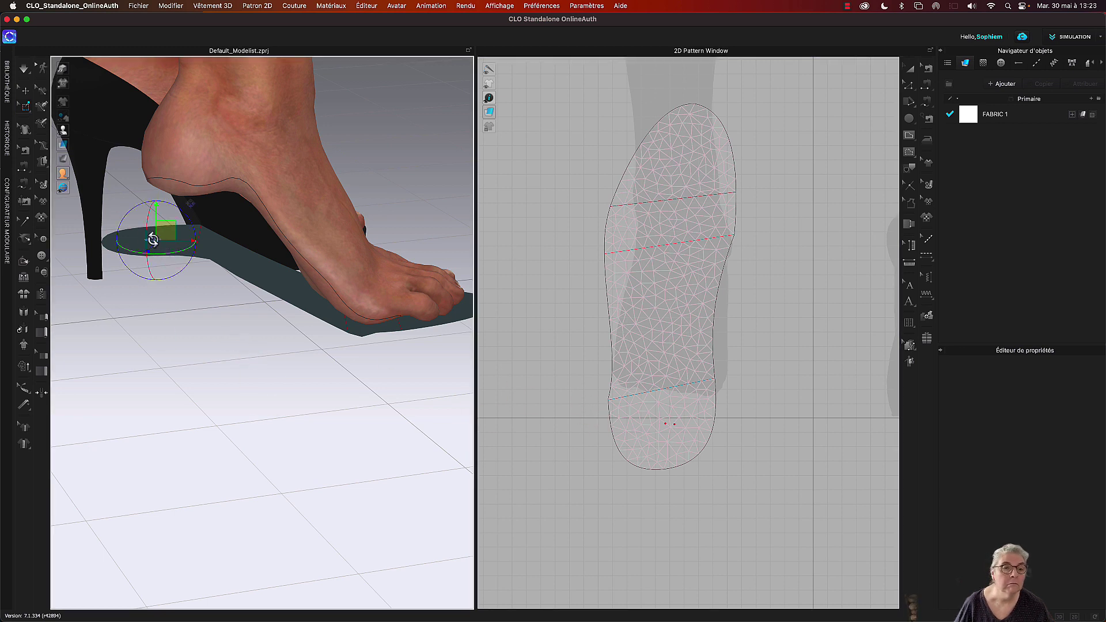
right_click(155, 242)
click(175, 257)
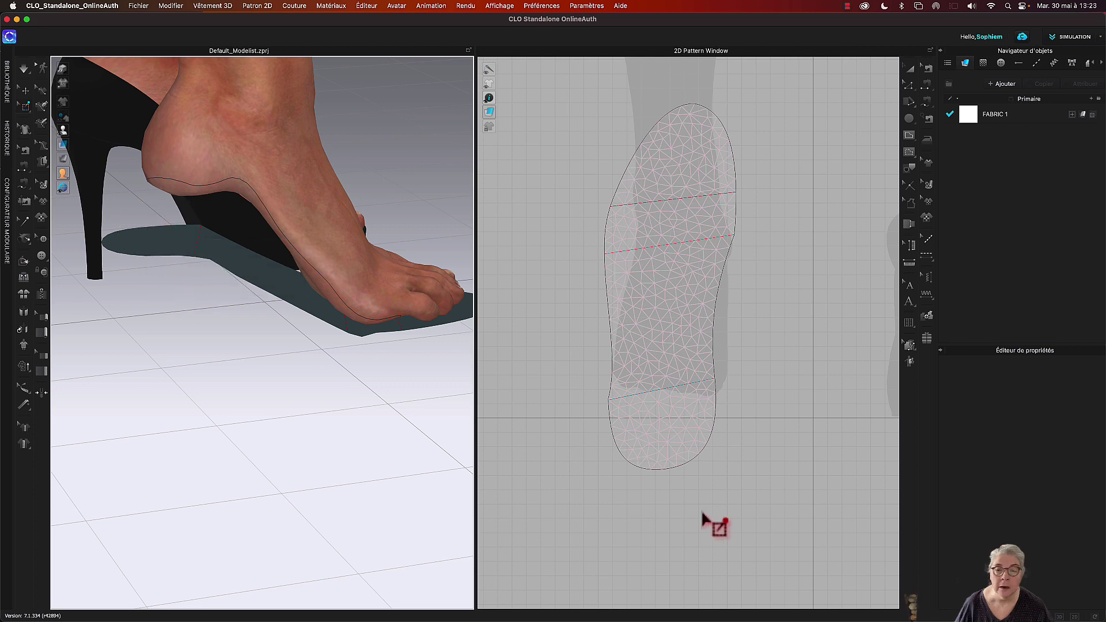
Step: Try to pin the entire heel section of the sole in the 2D pattern with the box pin tool, then leave the tool
drag(595, 372, 747, 519)
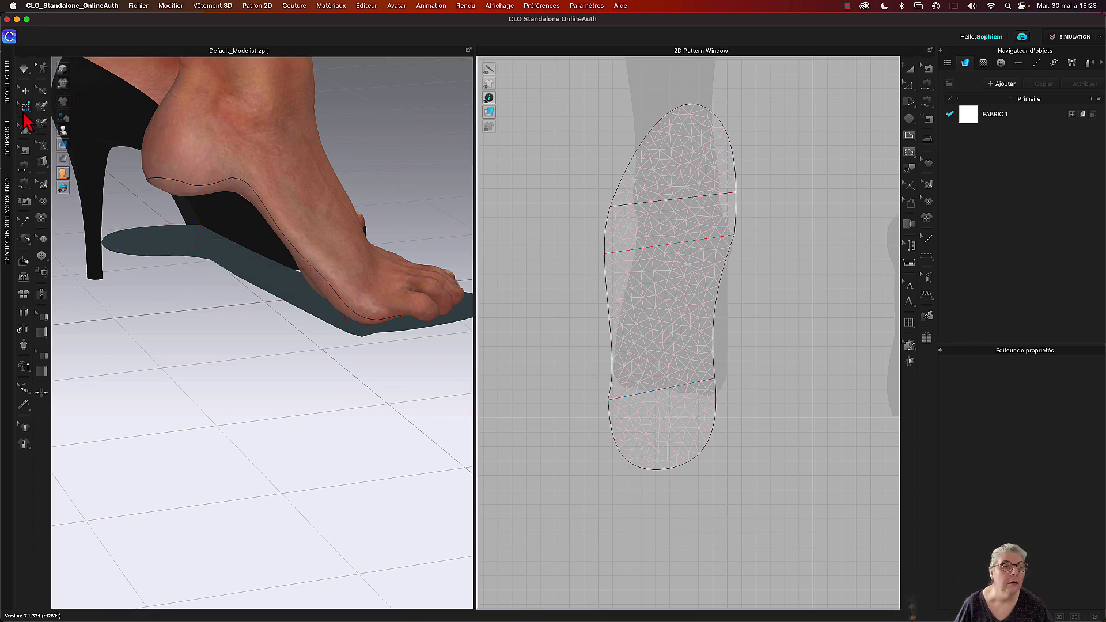
click(25, 108)
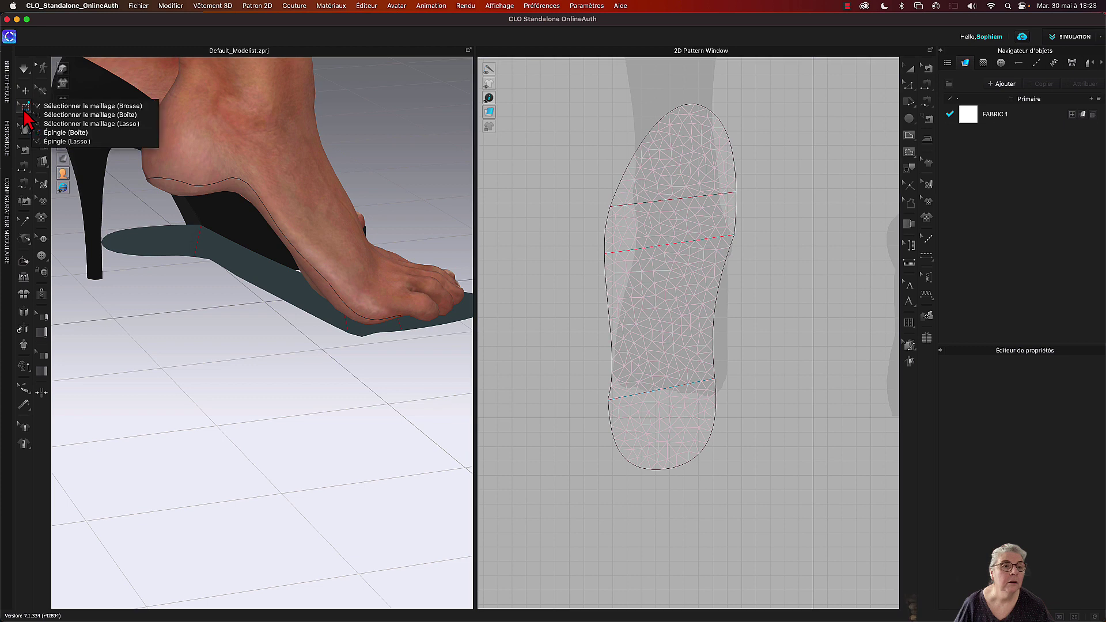
click(75, 133)
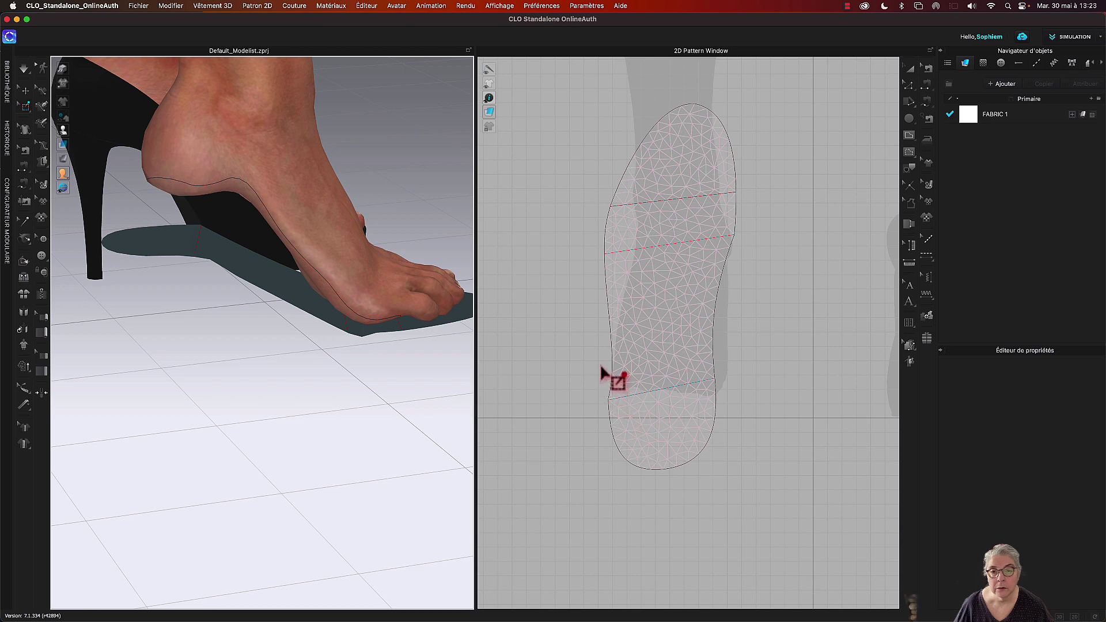
drag(600, 363, 729, 485)
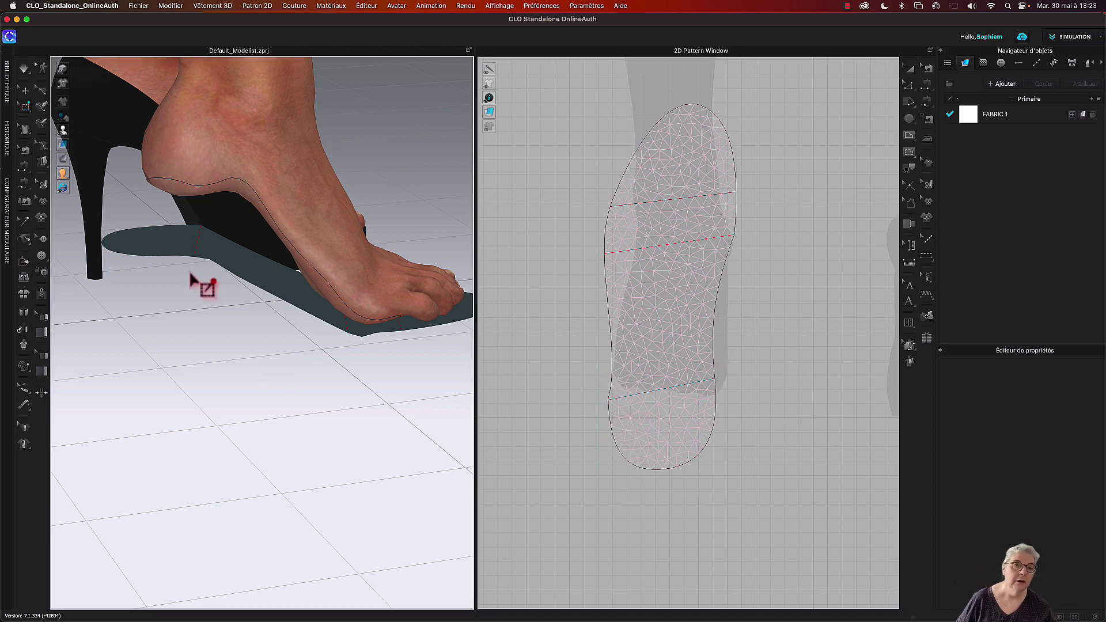
mouse_move(229, 340)
right_down()
mouse_move(285, 334)
mouse_move(229, 334)
right_up()
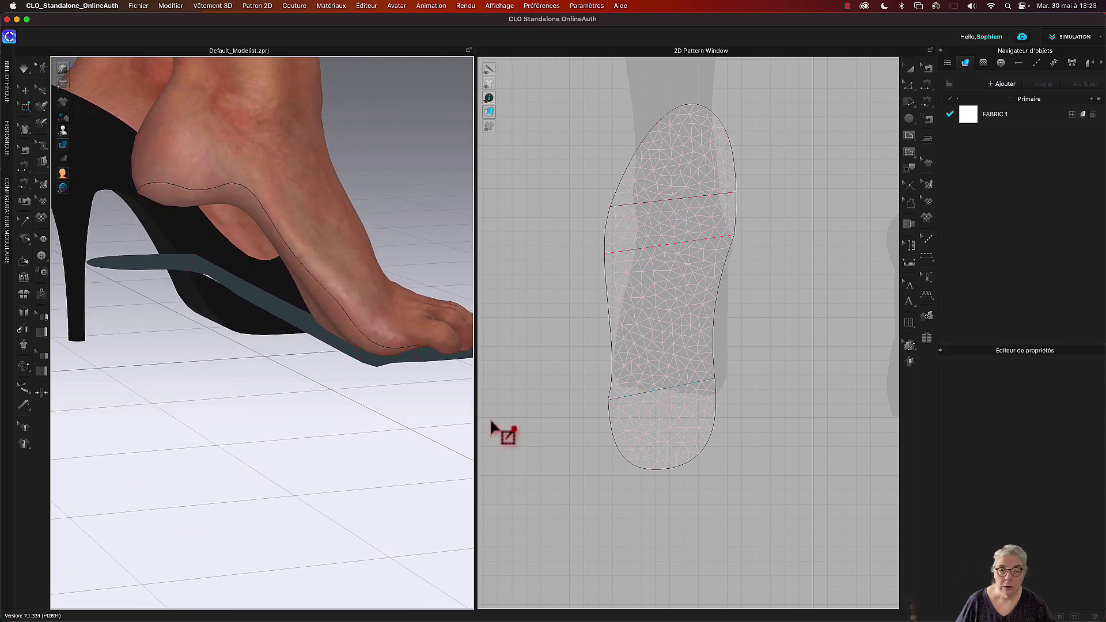
drag(591, 377, 737, 477)
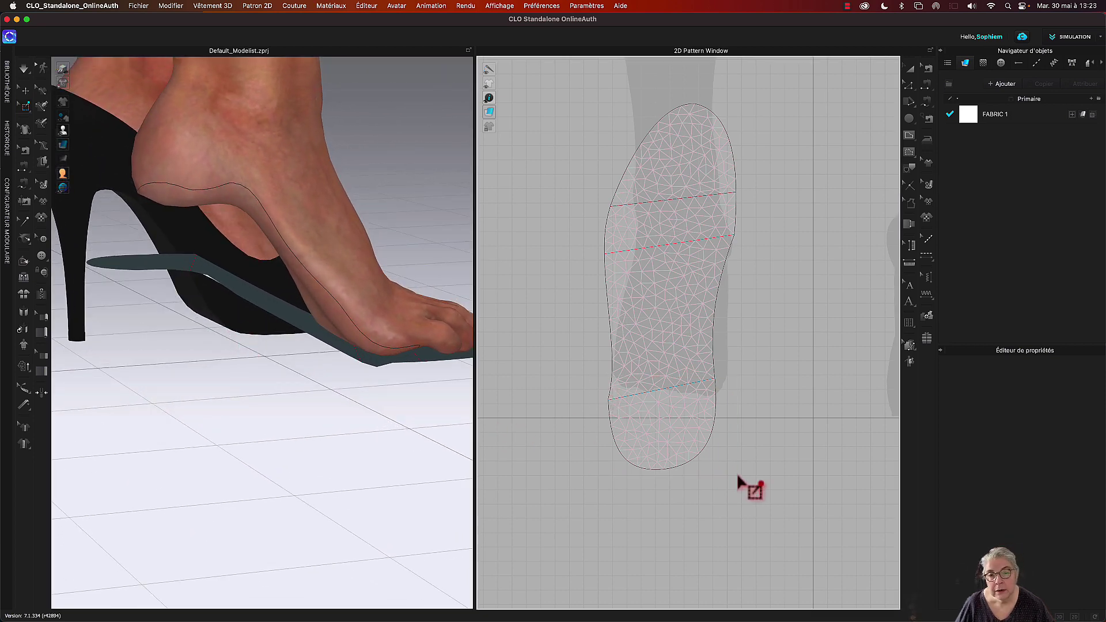
click(909, 70)
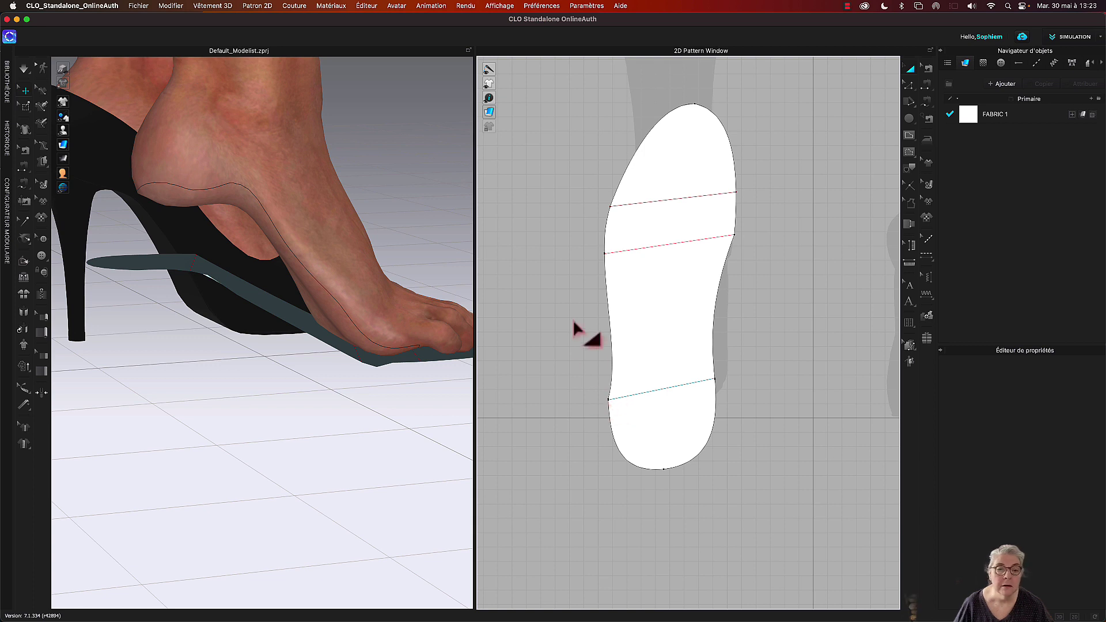
Step: With the 3D fold tool active, move the ball-of-foot fold line slightly closer to the toe fold line in the 2D pattern
click(637, 244)
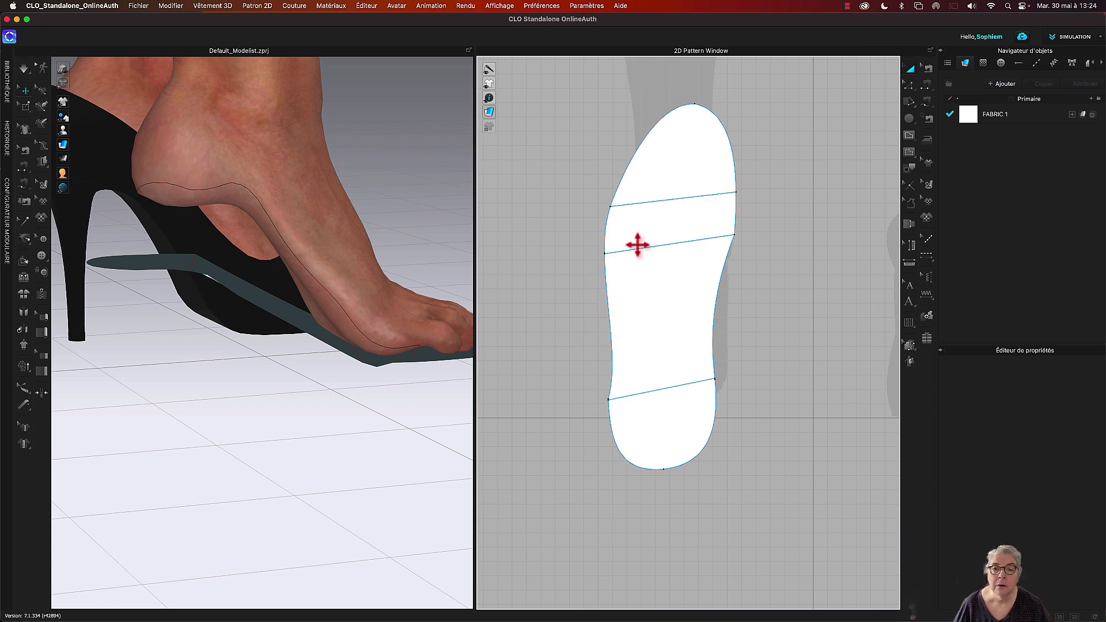
click(639, 250)
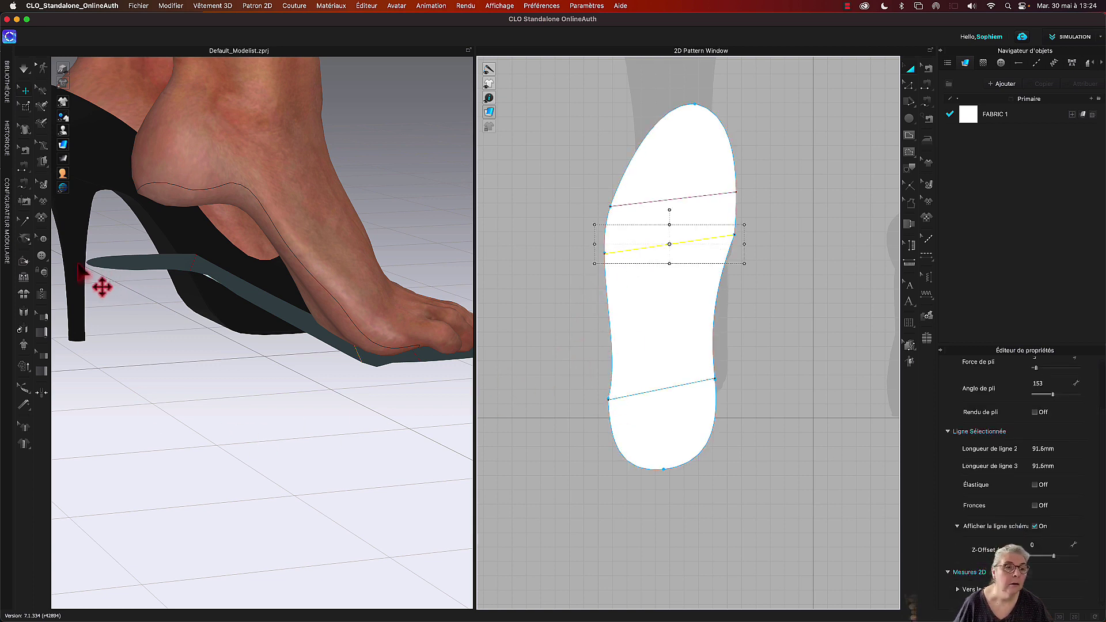
click(25, 263)
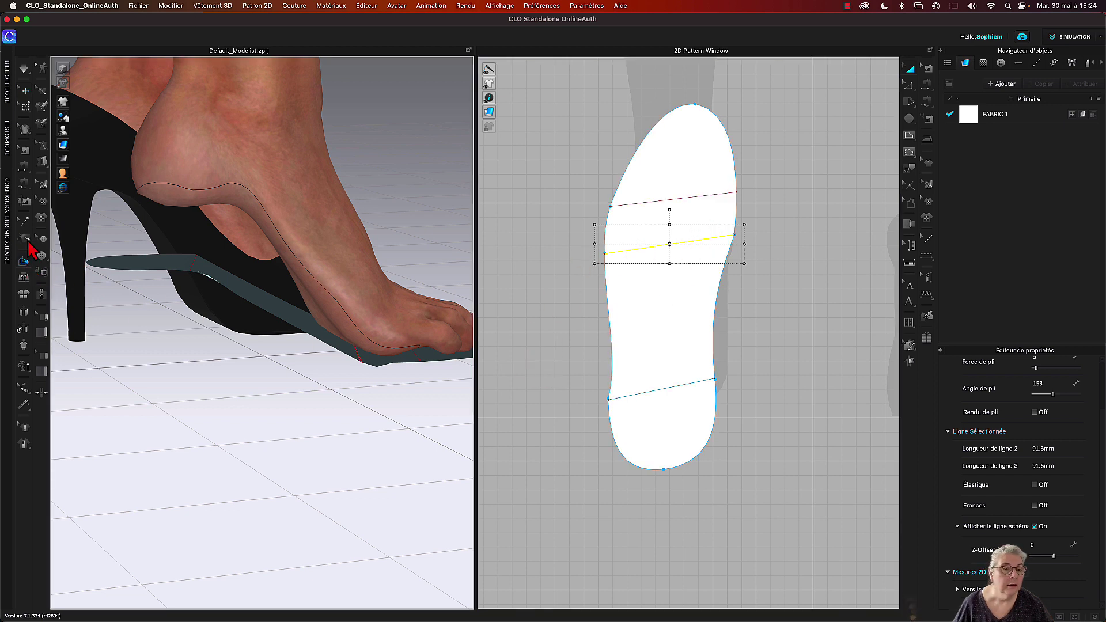
click(23, 255)
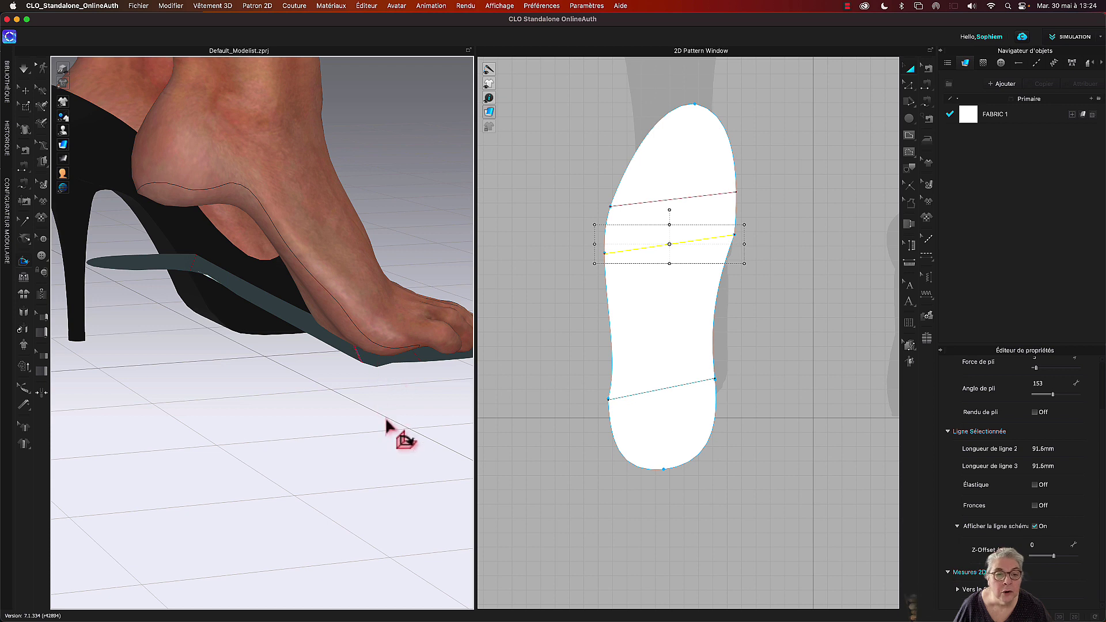
right_drag(386, 420, 378, 421)
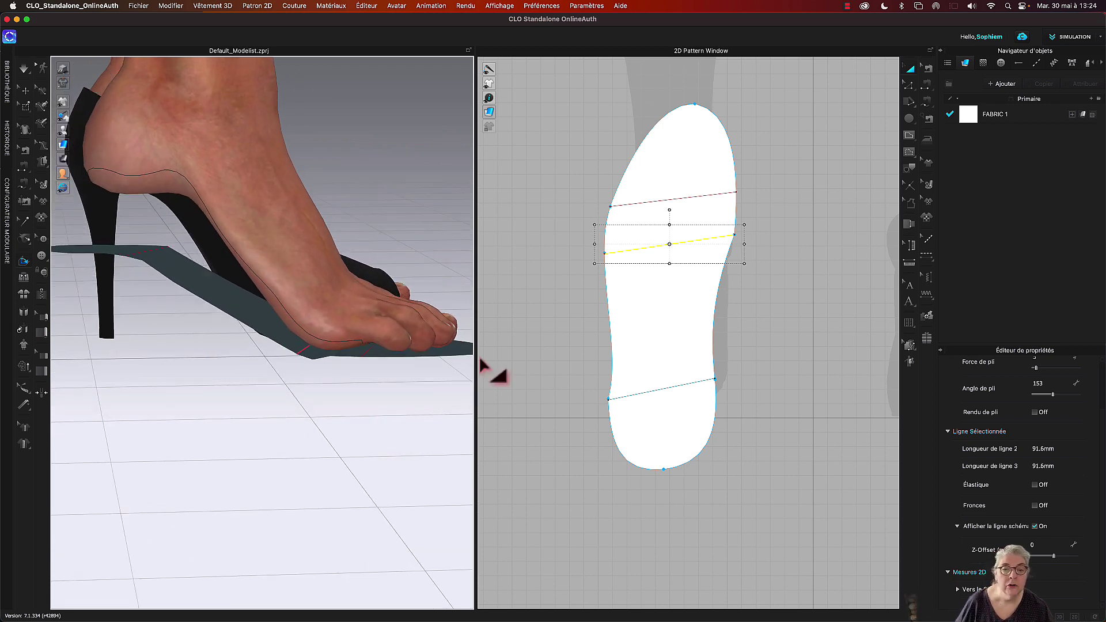
drag(689, 240, 688, 234)
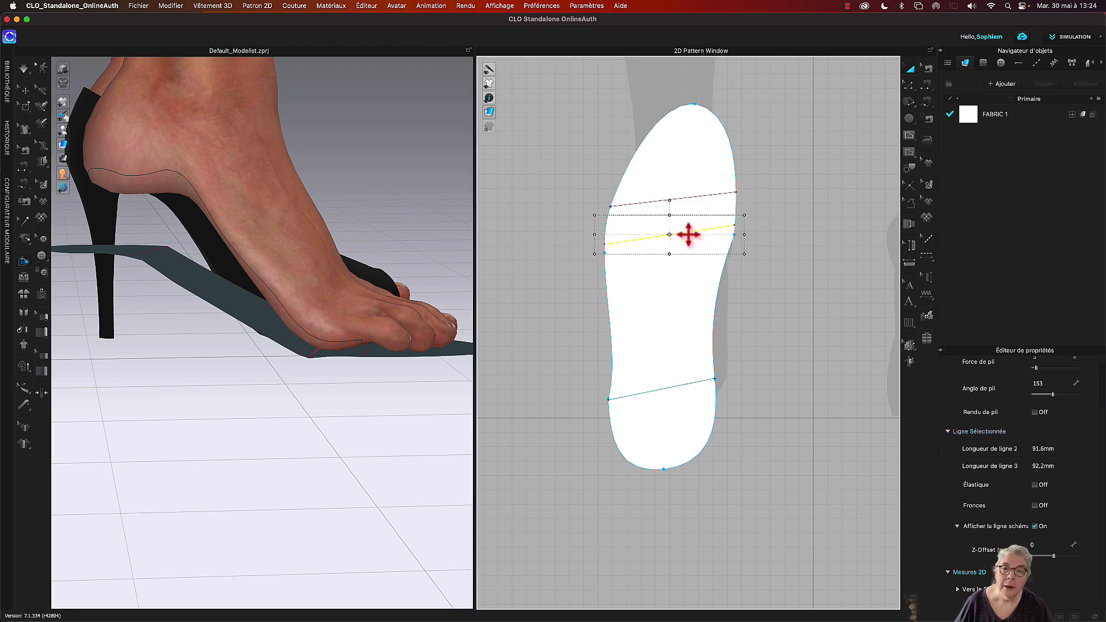
drag(689, 232, 690, 230)
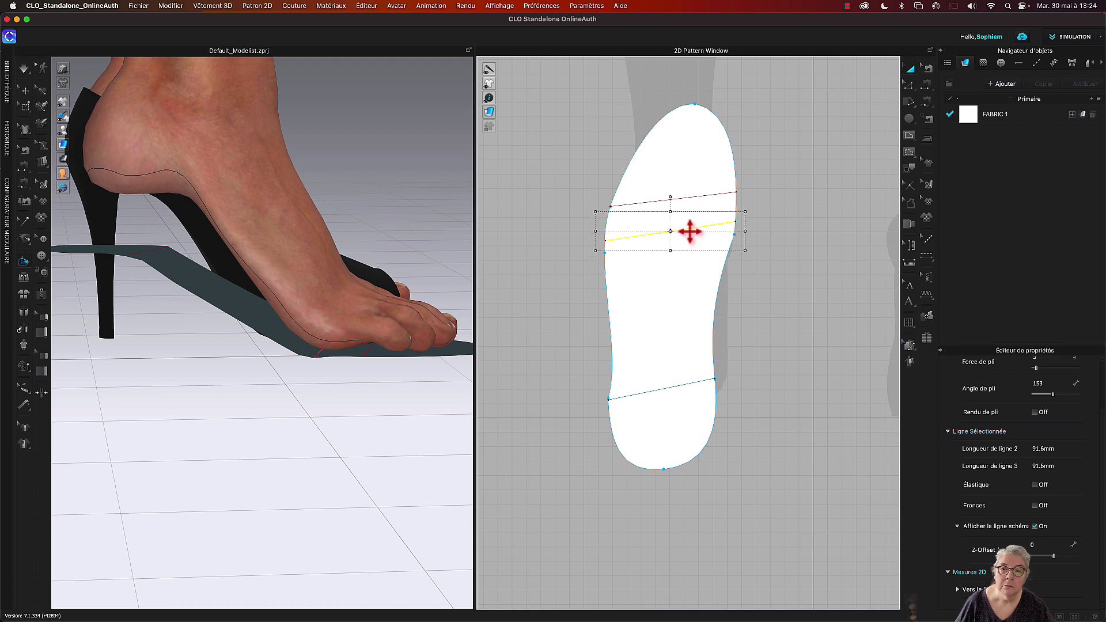
Step: Fold the toe section of the sole slightly upward in 3D about the foremost fold line
click(315, 357)
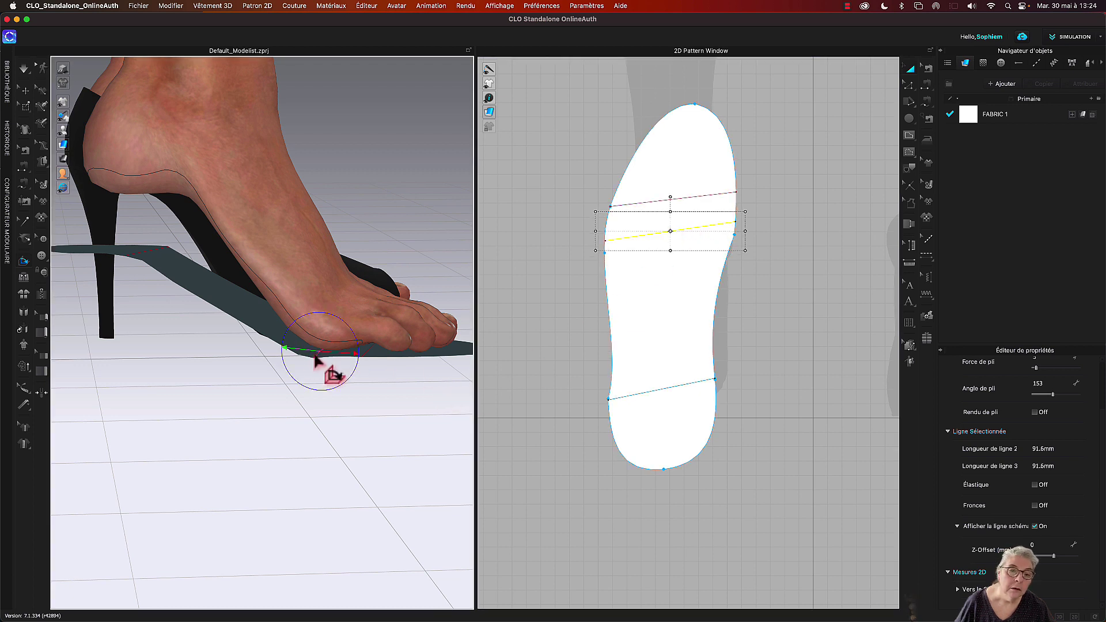
right_click(407, 404)
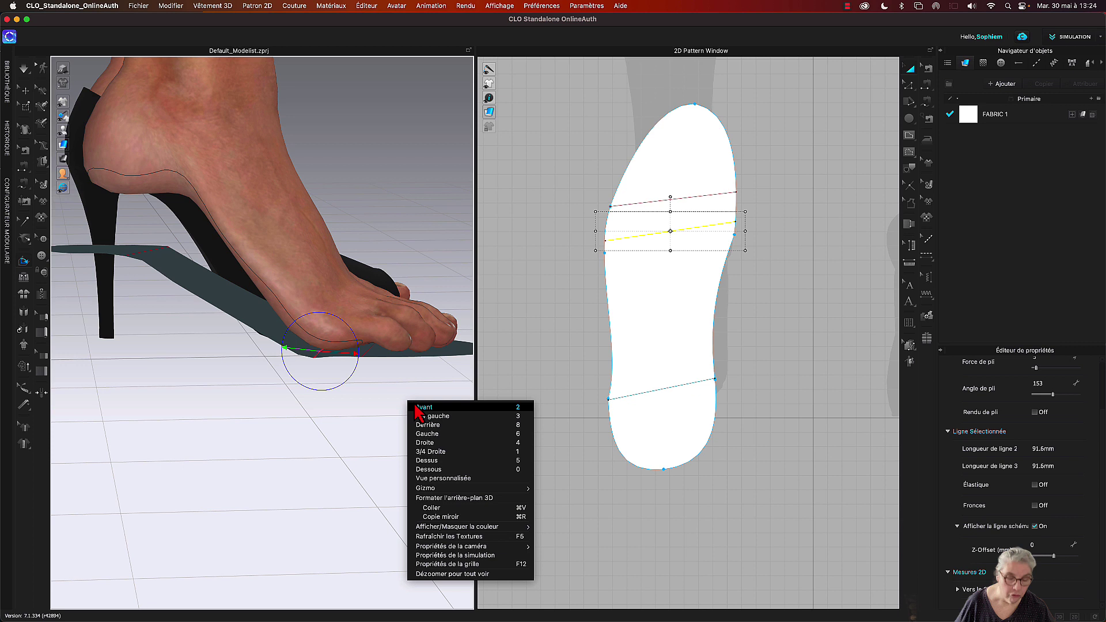
click(375, 408)
middle_drag(384, 409, 334, 411)
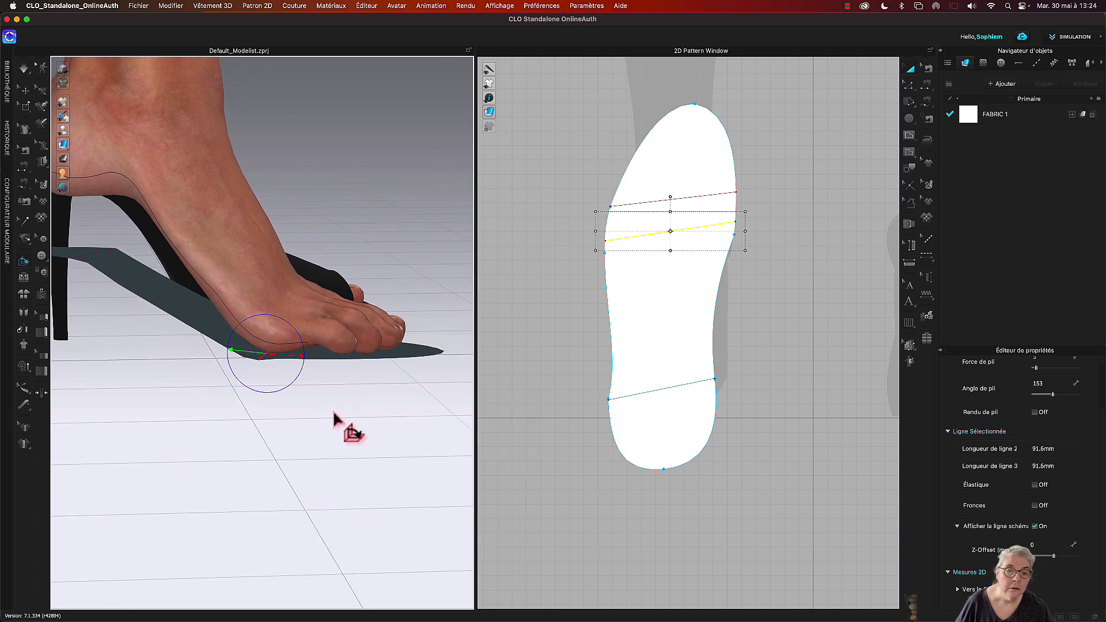
click(433, 357)
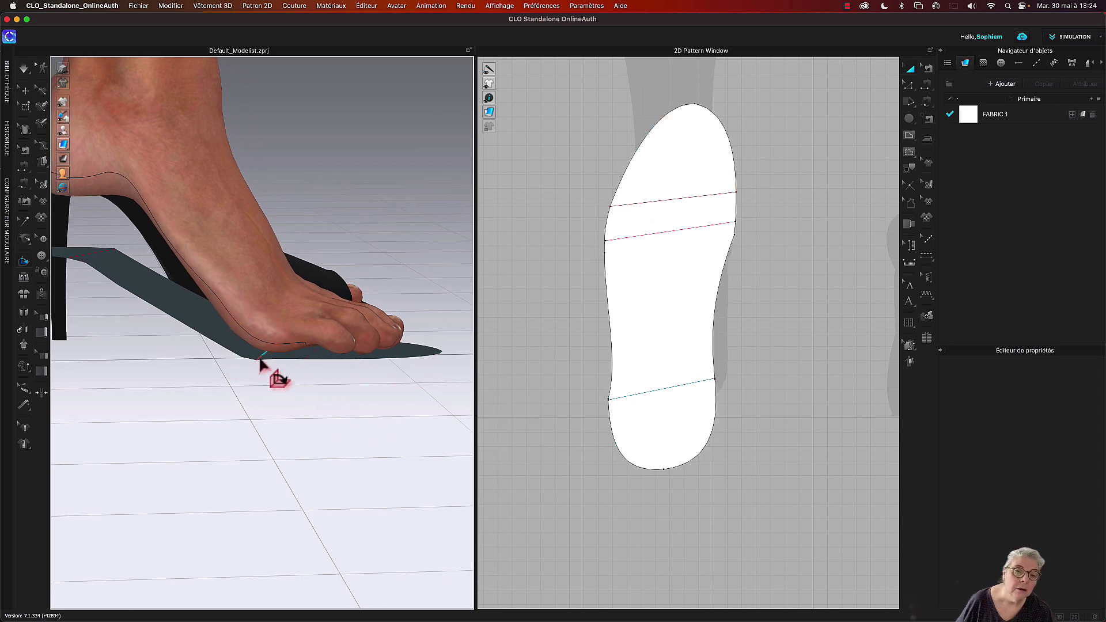
click(262, 362)
click(314, 353)
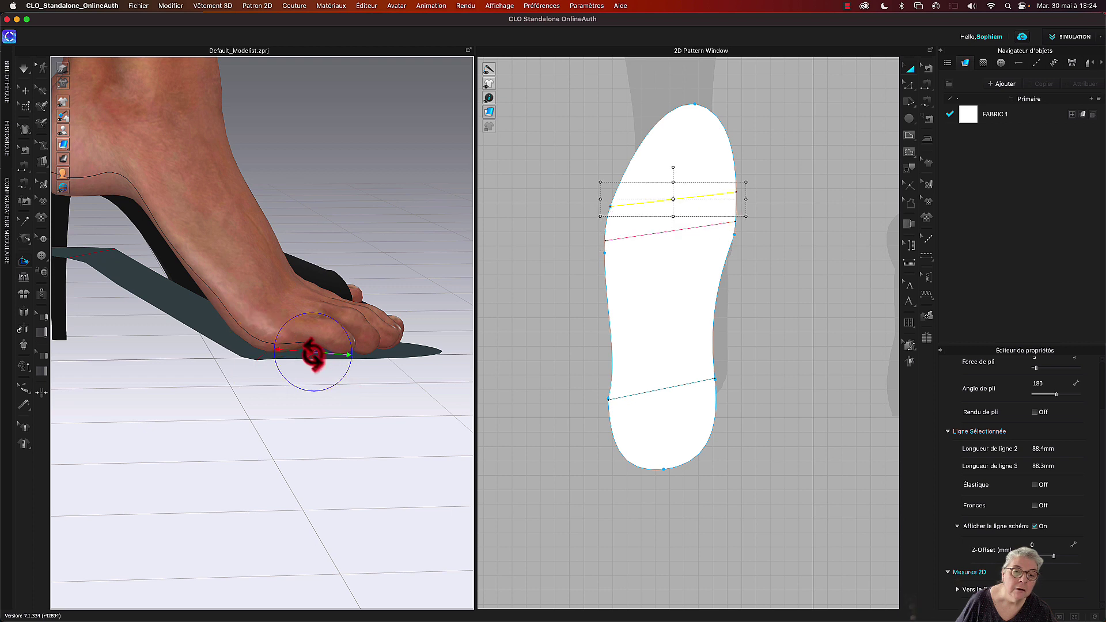
drag(327, 353, 328, 352)
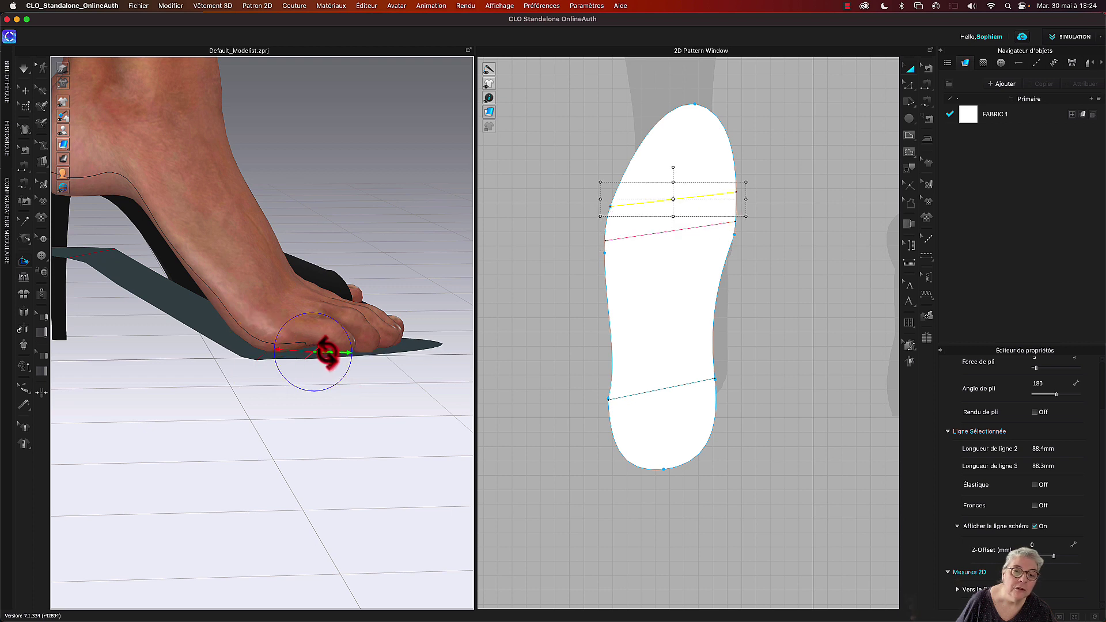
click(338, 403)
right_drag(362, 392, 369, 389)
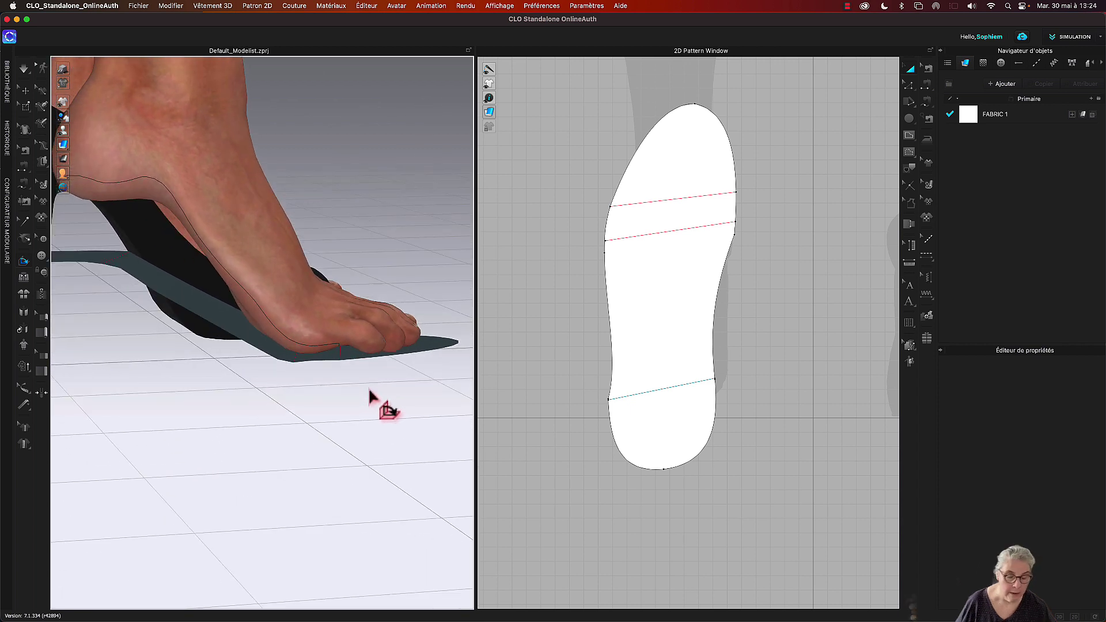
Step: Try to pin the heel section of the sole in the 2D pattern with the lasso pin tool, then leave the tool
right_drag(299, 430, 376, 445)
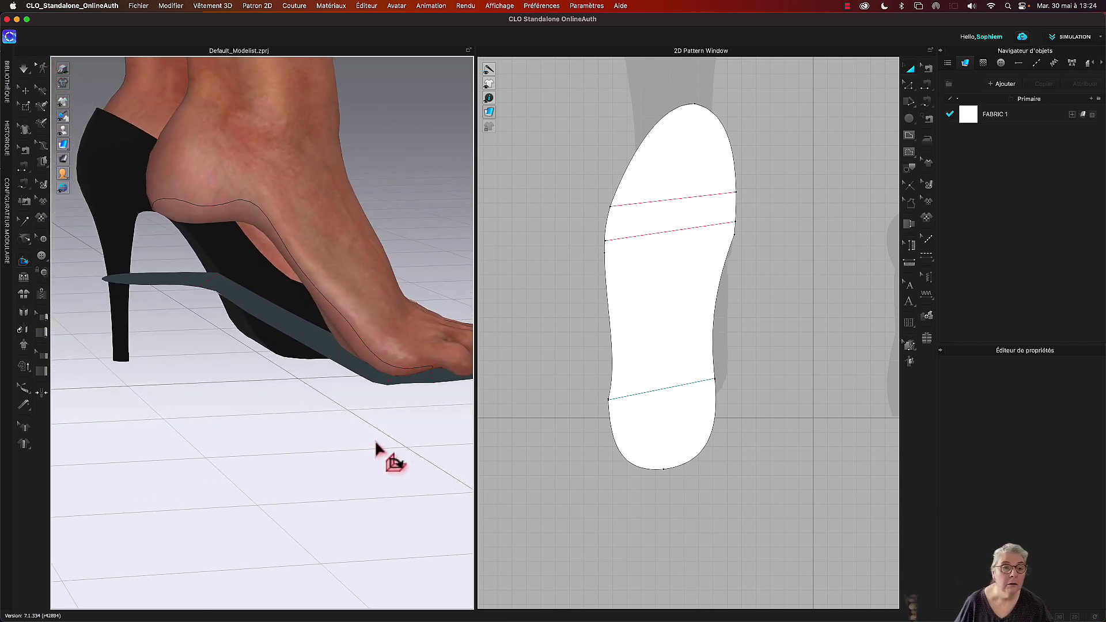
click(30, 106)
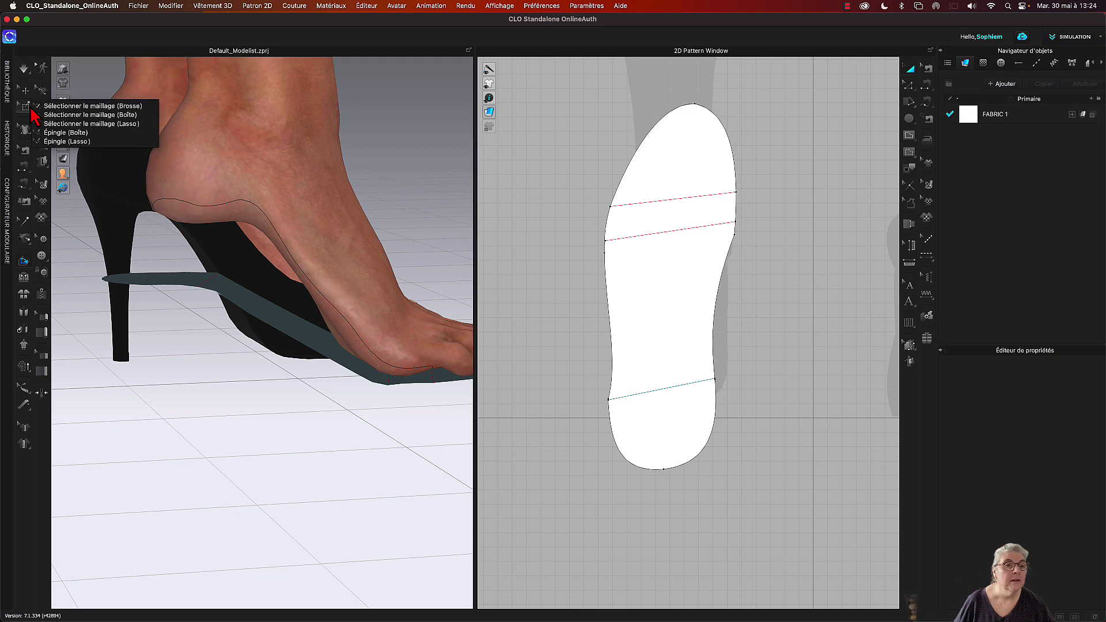
click(67, 144)
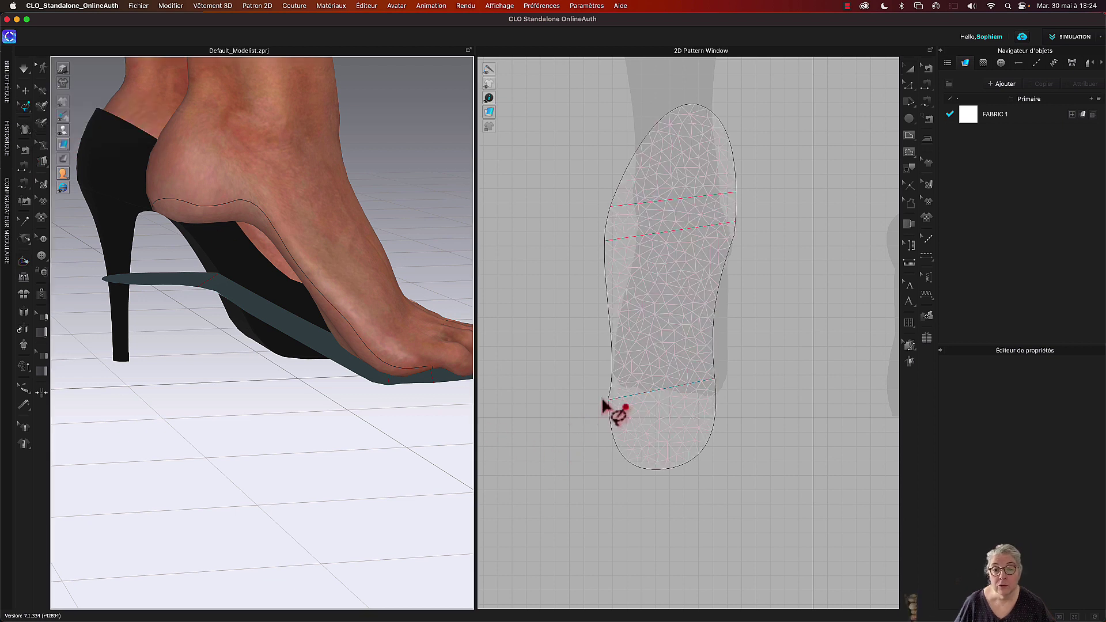
mouse_move(589, 378)
mouse_down()
mouse_move(686, 501)
mouse_move(741, 403)
mouse_move(709, 375)
mouse_move(592, 379)
mouse_up()
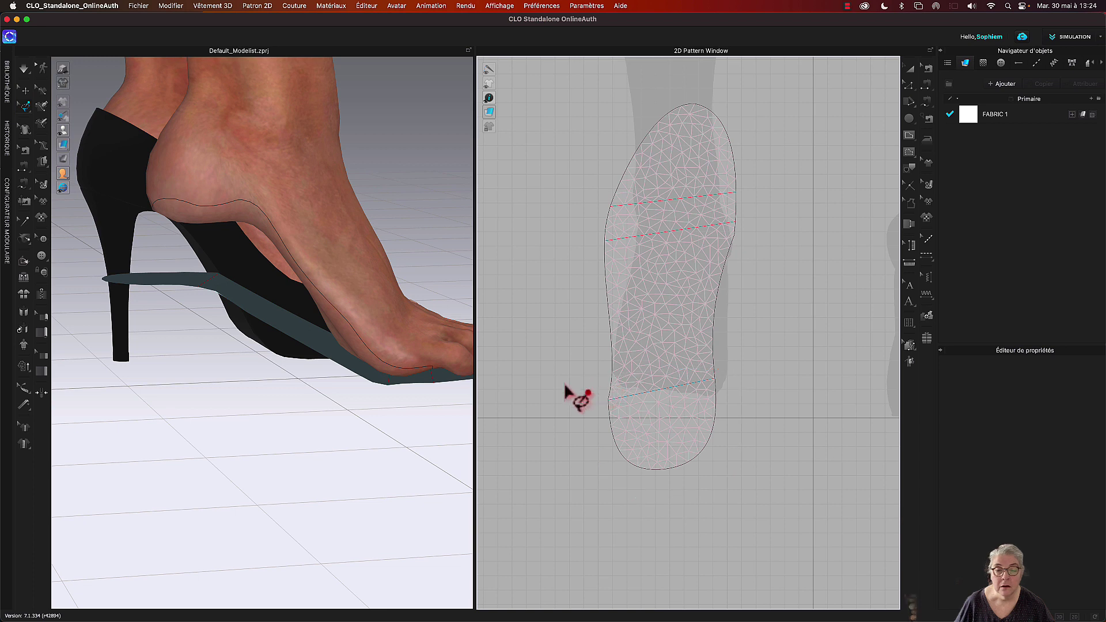
click(911, 70)
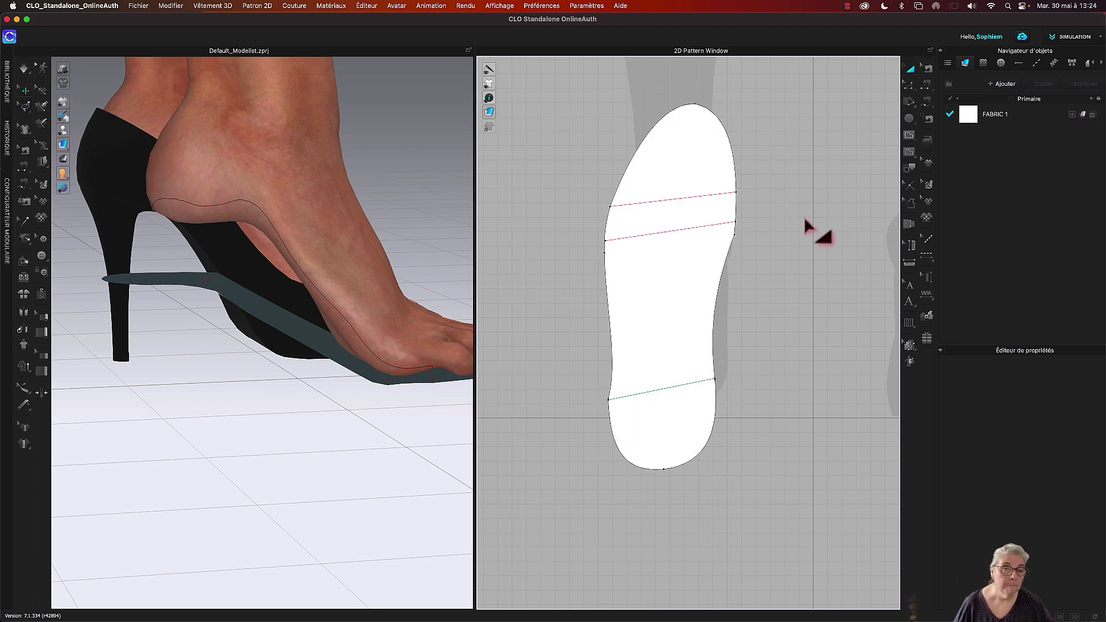
click(847, 7)
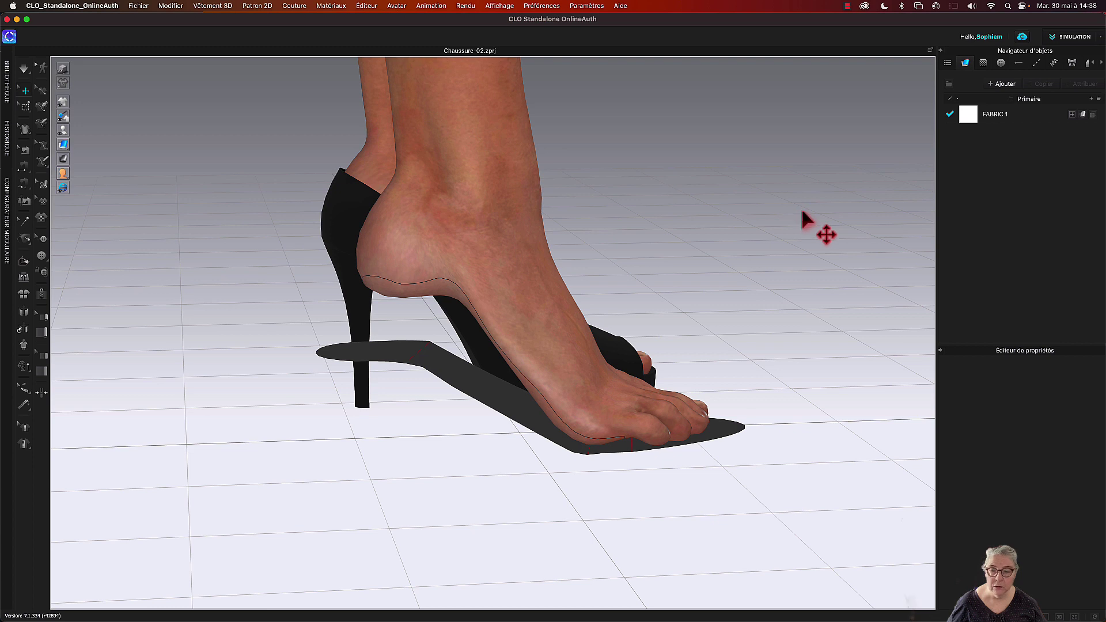
Step: Show the 2D pattern beside the 3D view and pin the sole's entire heel section with the box pin tool
click(1044, 616)
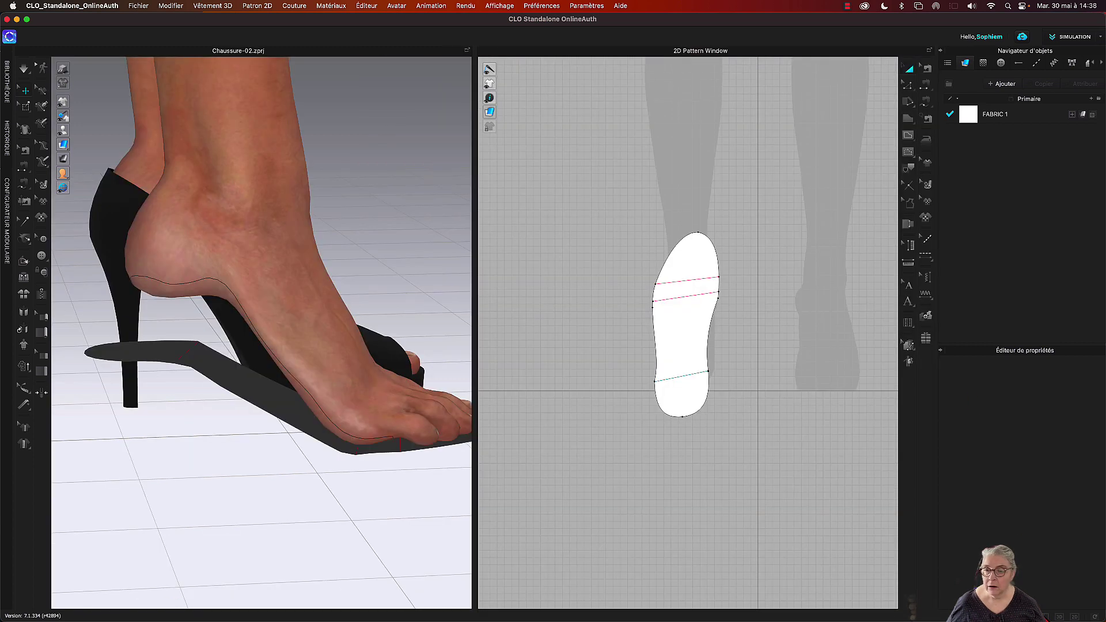
click(28, 106)
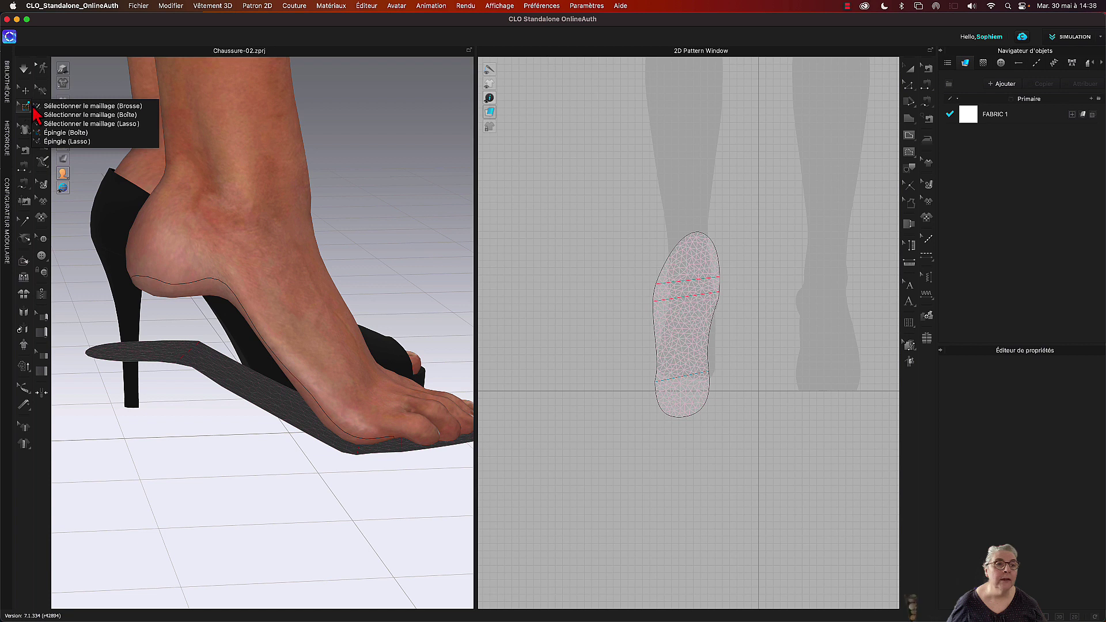
click(71, 148)
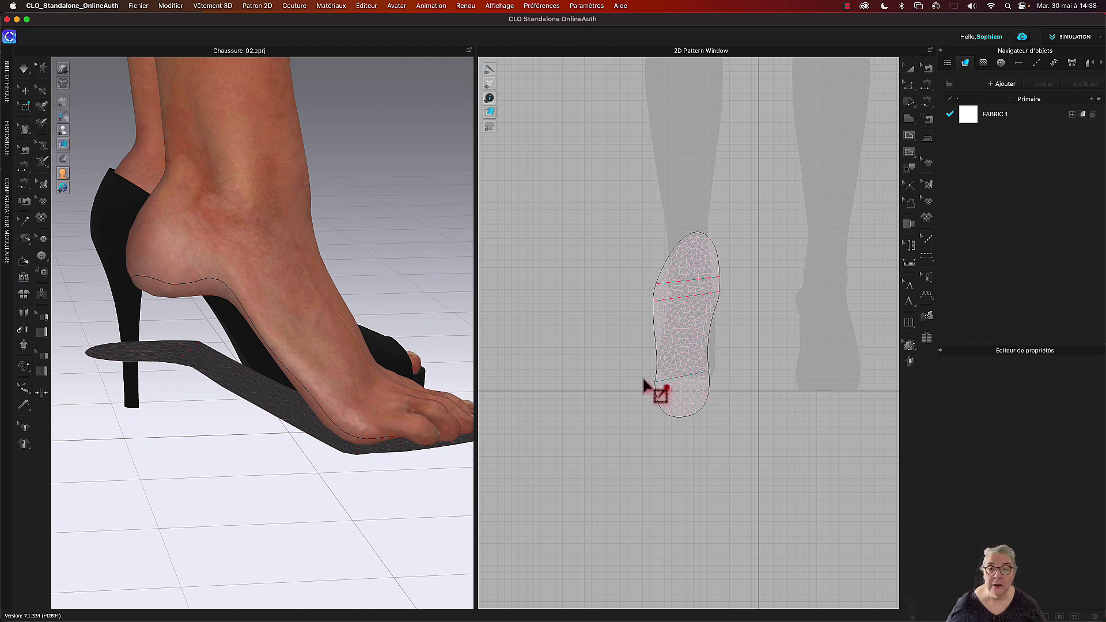
drag(647, 375, 716, 424)
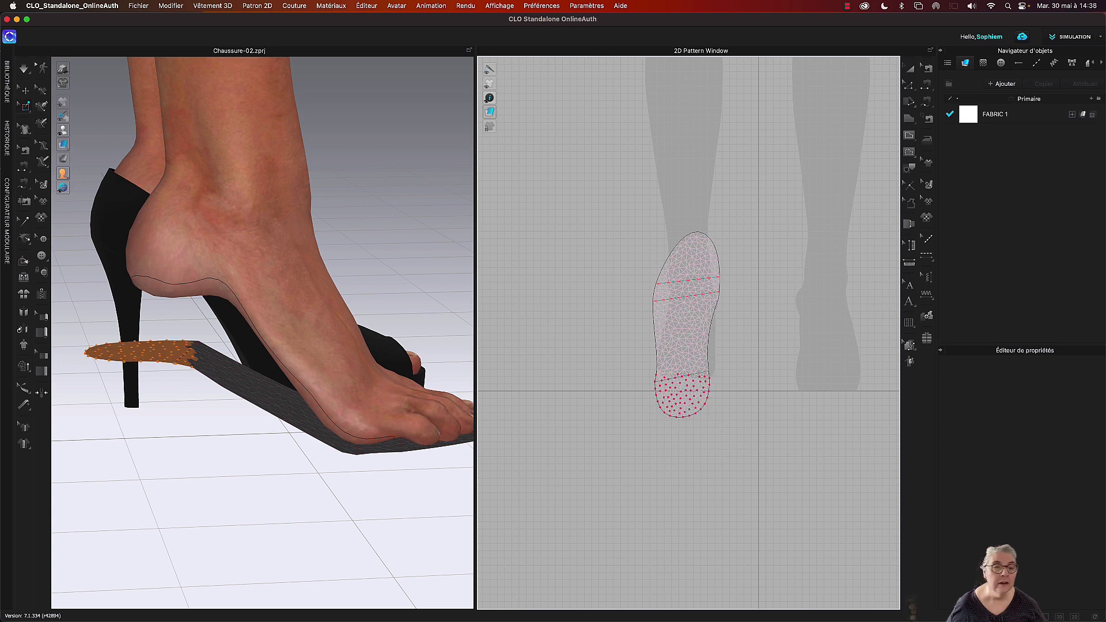
Step: Raise the pinned heel section in 3D and align it just beneath the avatar's heel, adjusting its height from behind
click(148, 362)
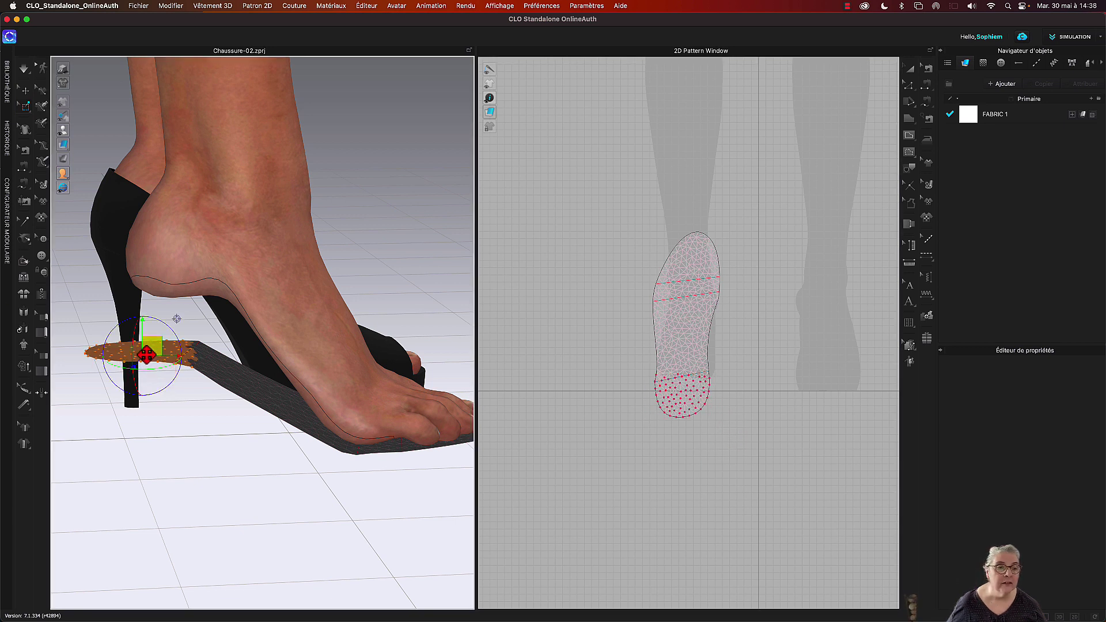
drag(148, 352, 172, 302)
right_drag(173, 433, 357, 424)
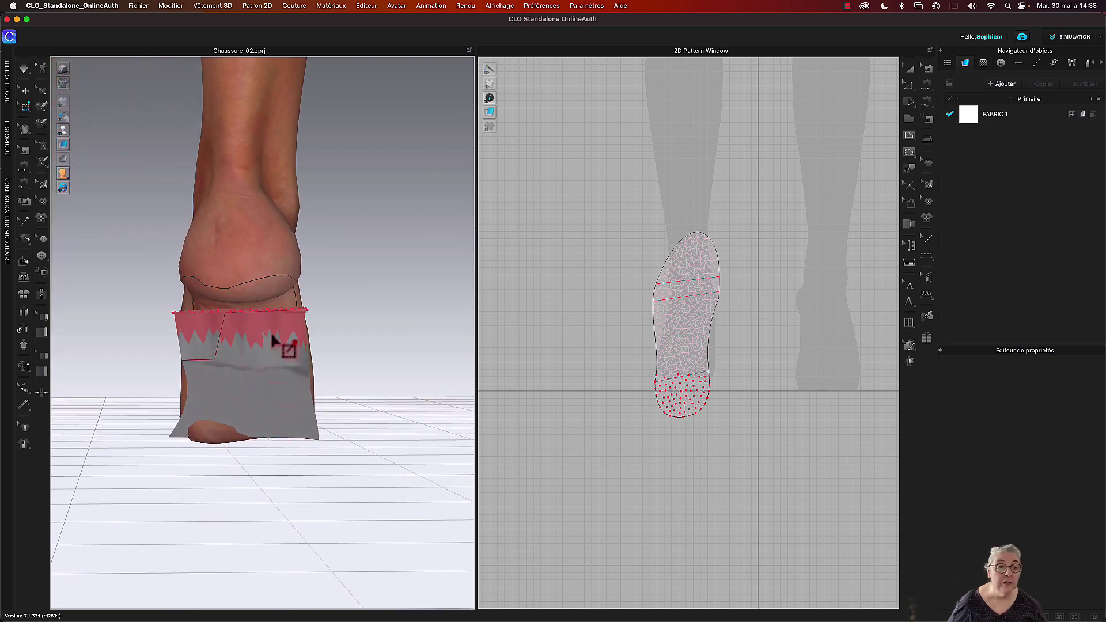
click(247, 317)
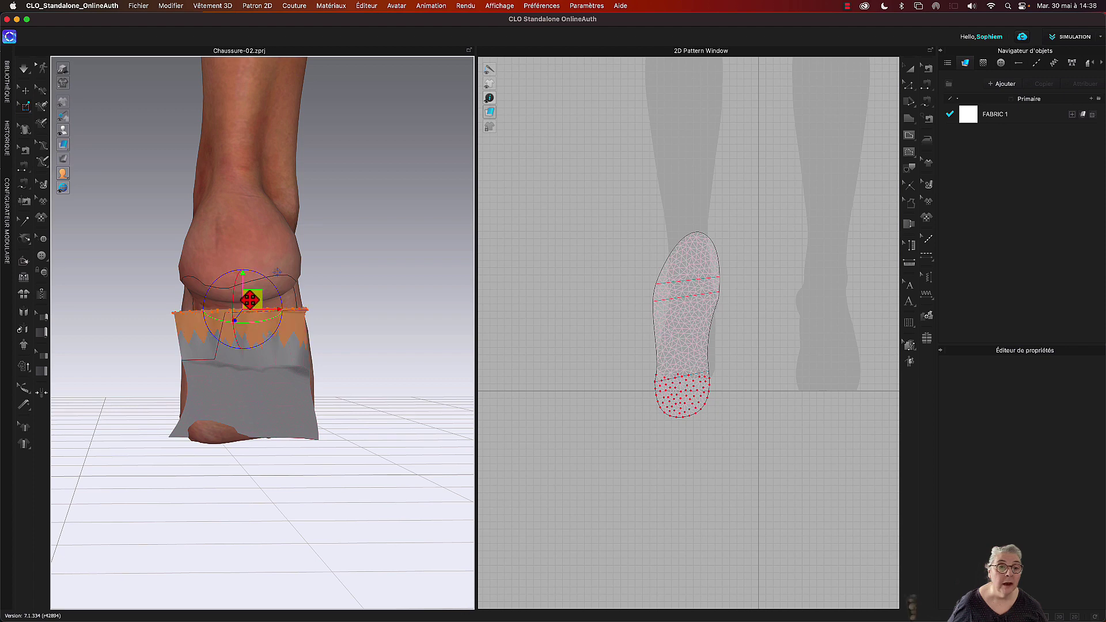
drag(251, 300, 252, 295)
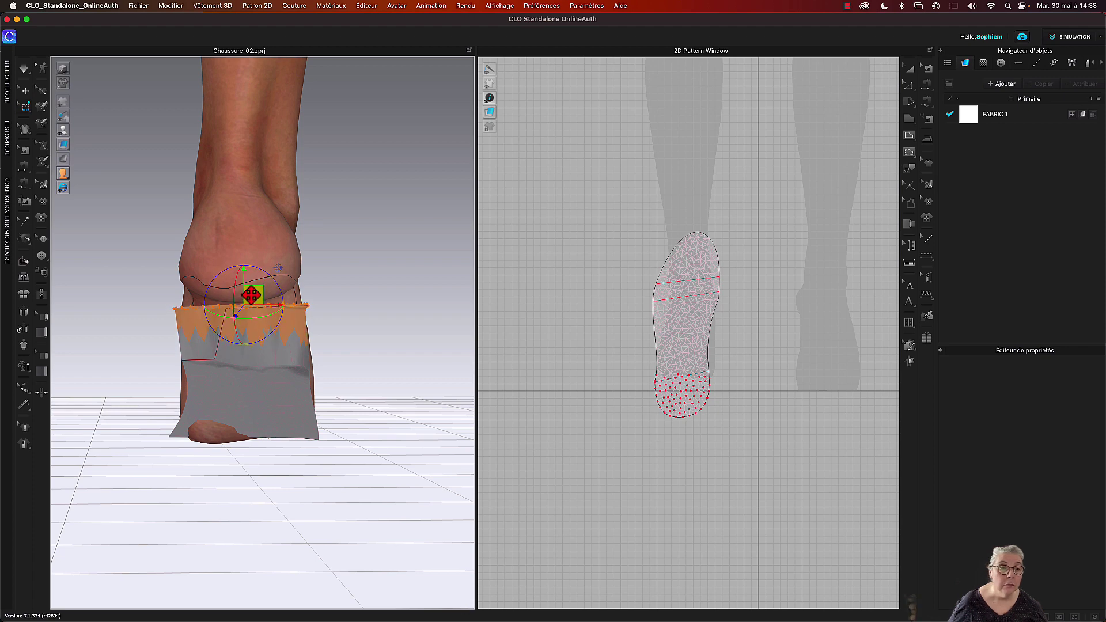
Step: Pin the toe section of the sole up to the foremost fold line in 2D and simulate the sole in 3D
click(343, 381)
right_drag(352, 380, 351, 291)
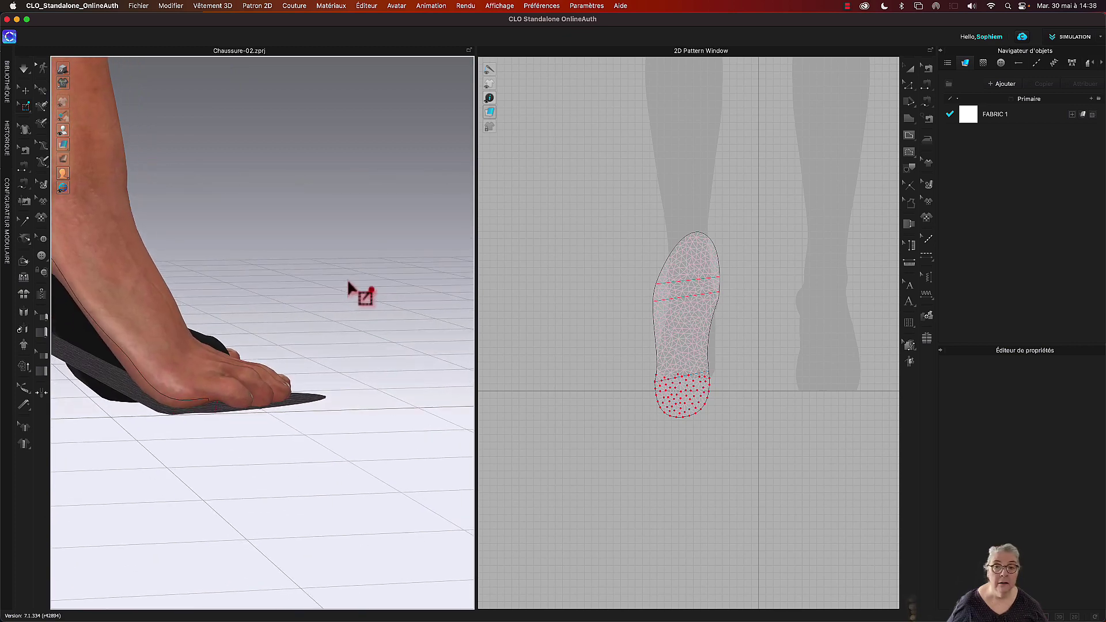
drag(615, 214, 741, 298)
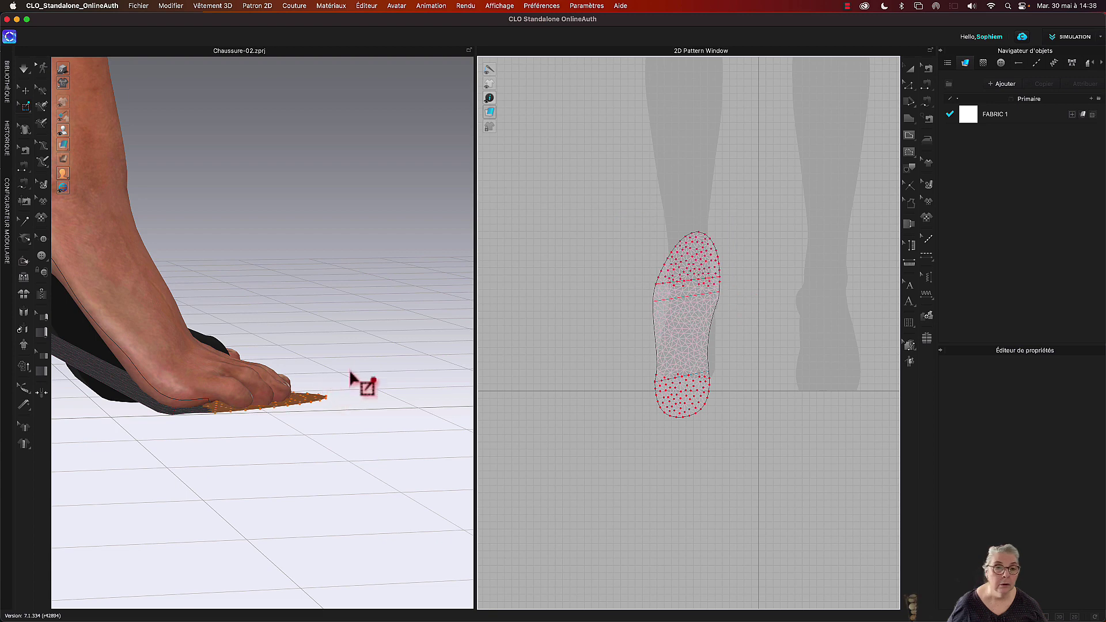
right_drag(358, 383, 335, 337)
key(space)
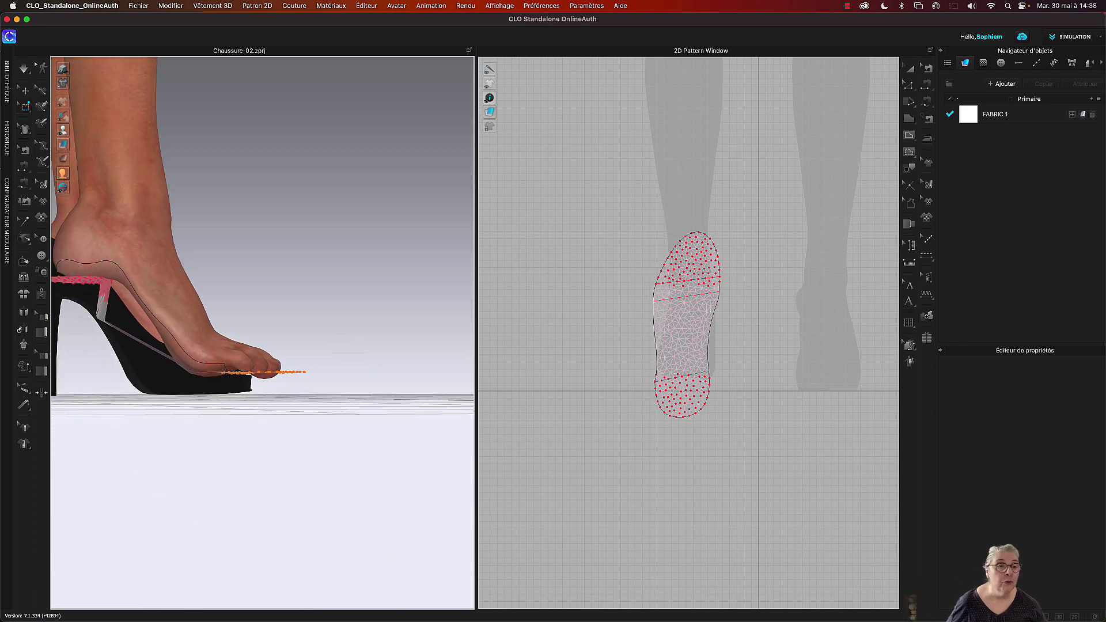
mouse_move(336, 330)
right_down()
mouse_move(321, 328)
mouse_move(330, 334)
right_up()
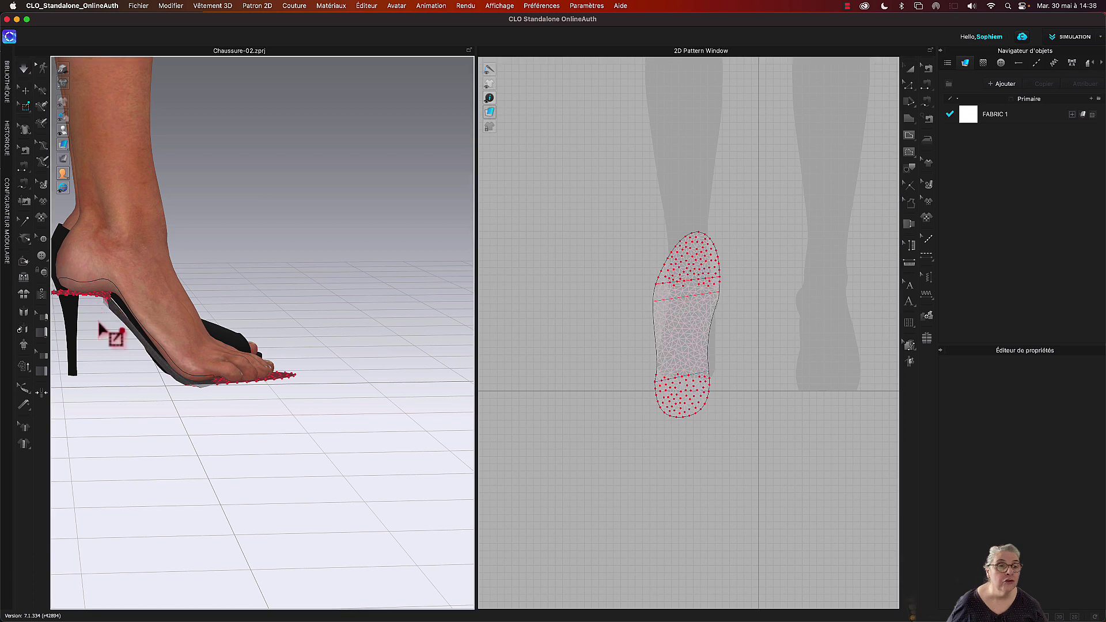
Step: Delete only the selected pins on the heel section of the sole, keeping the toe pins
click(104, 305)
right_click(100, 299)
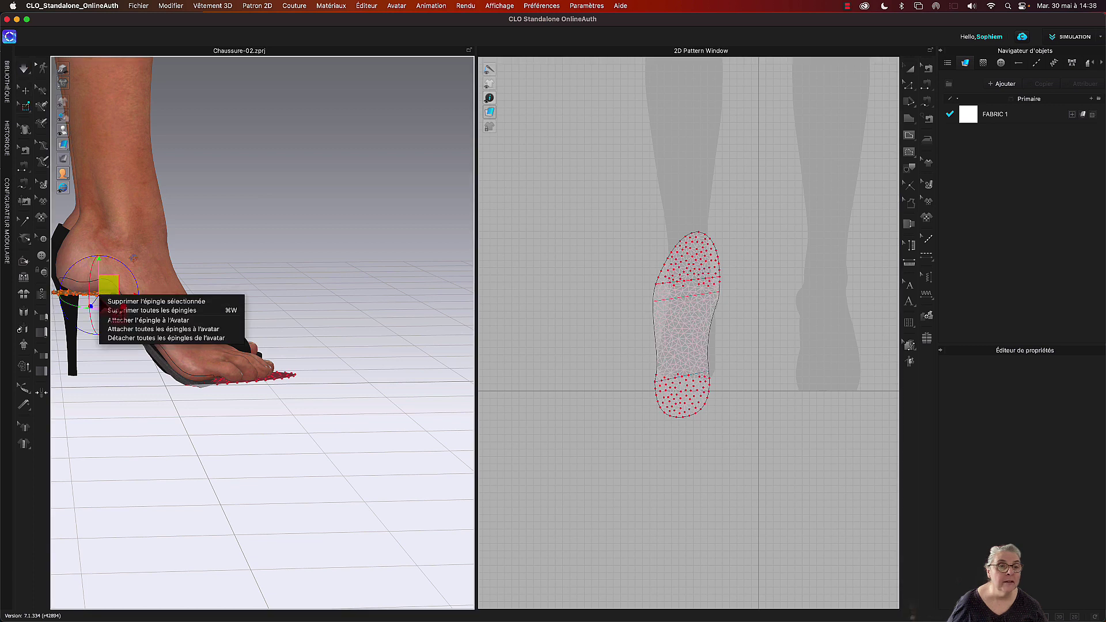
click(128, 302)
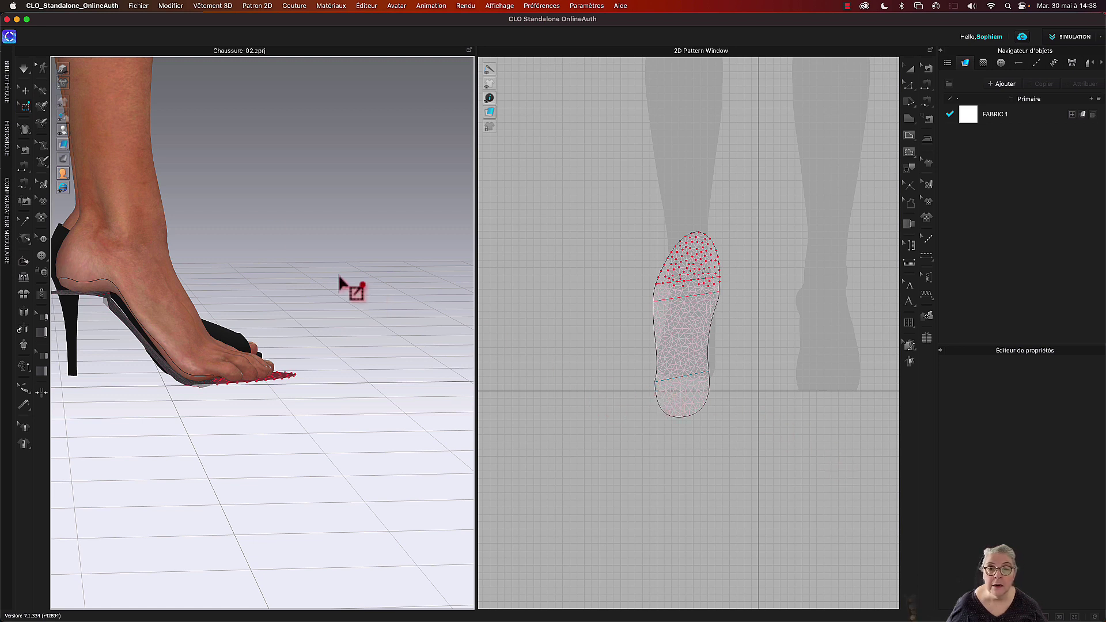
Step: Pin the sole's entire heel section up to the rear fold line with the lasso pin tool and simulate the sole
click(24, 106)
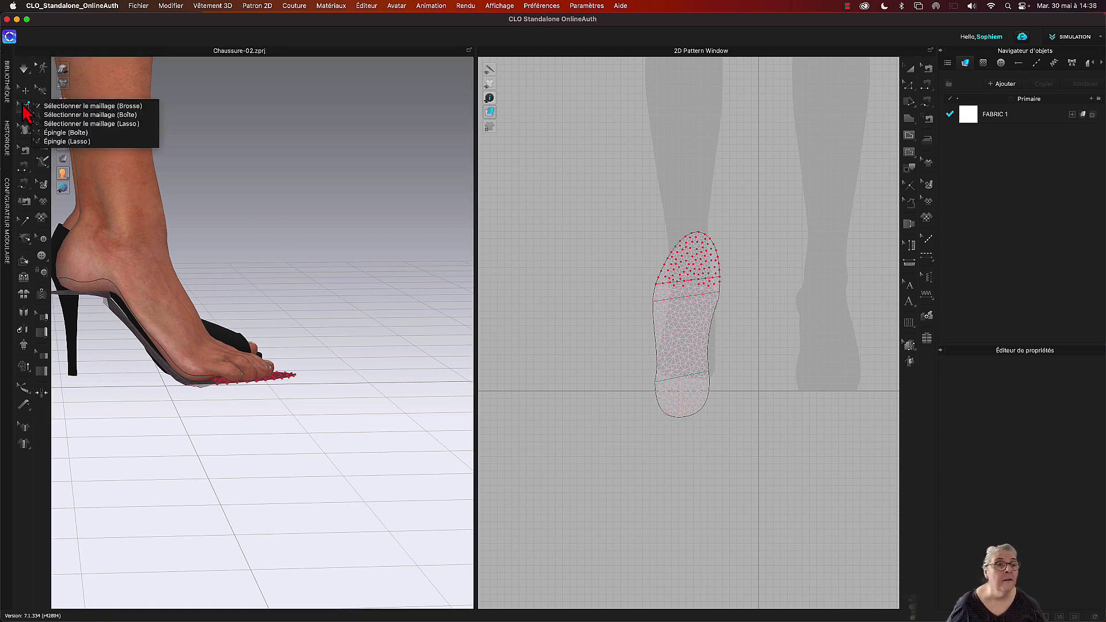
click(59, 141)
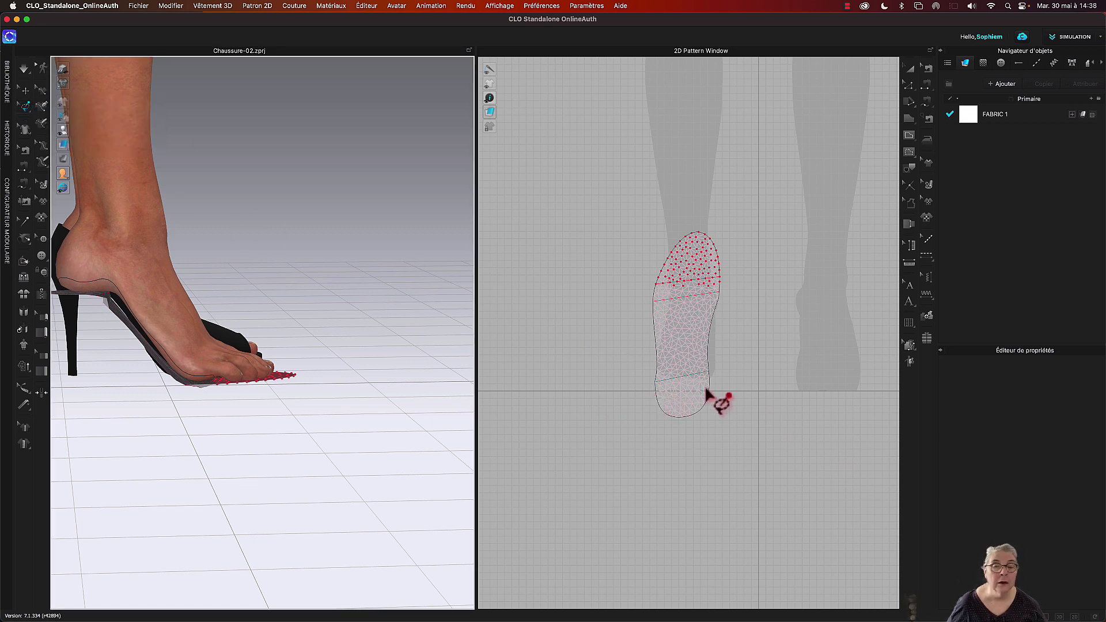
click(649, 378)
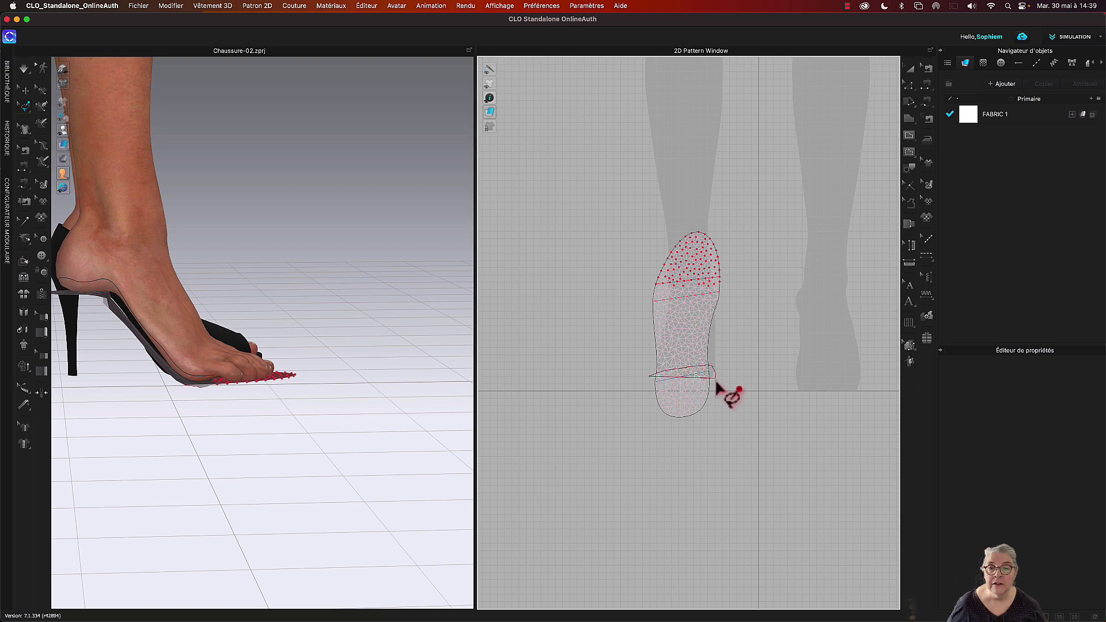
click(714, 379)
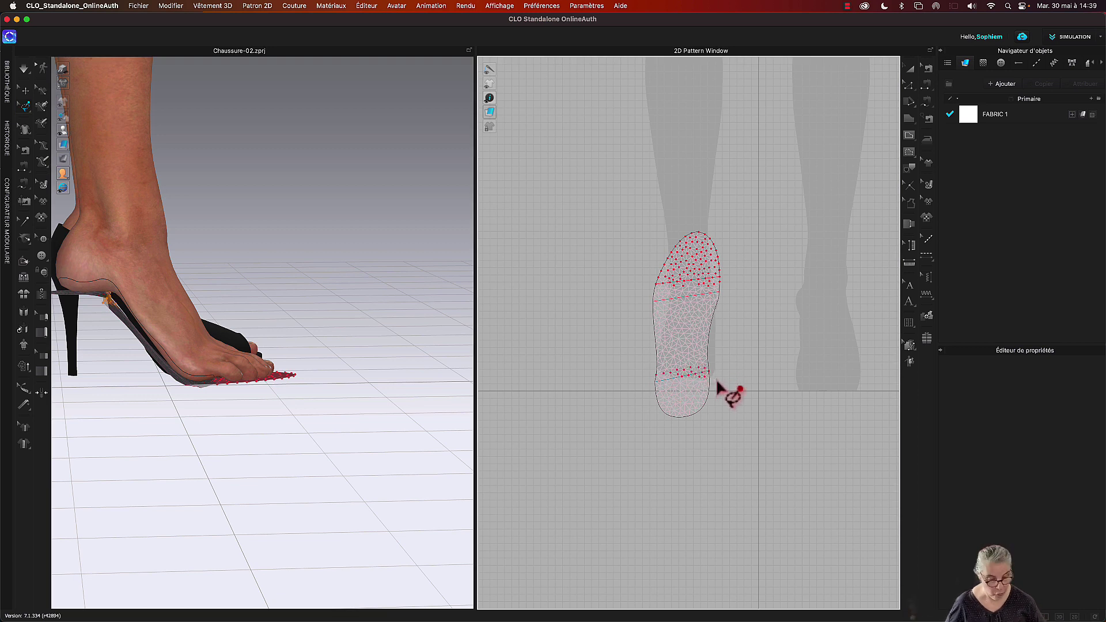
key(super+z)
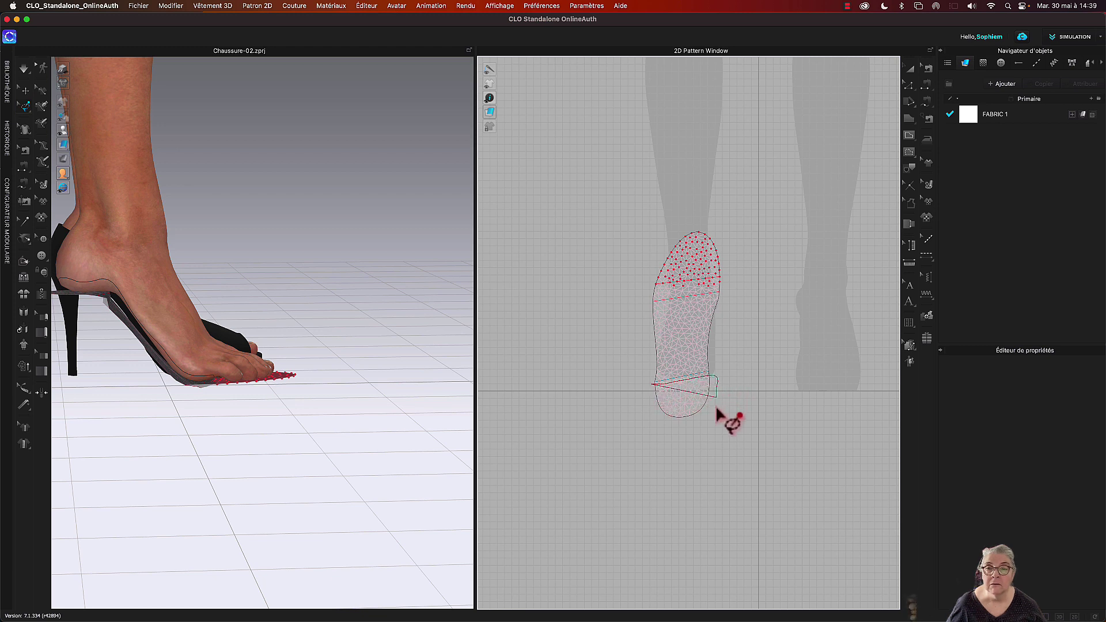
click(656, 414)
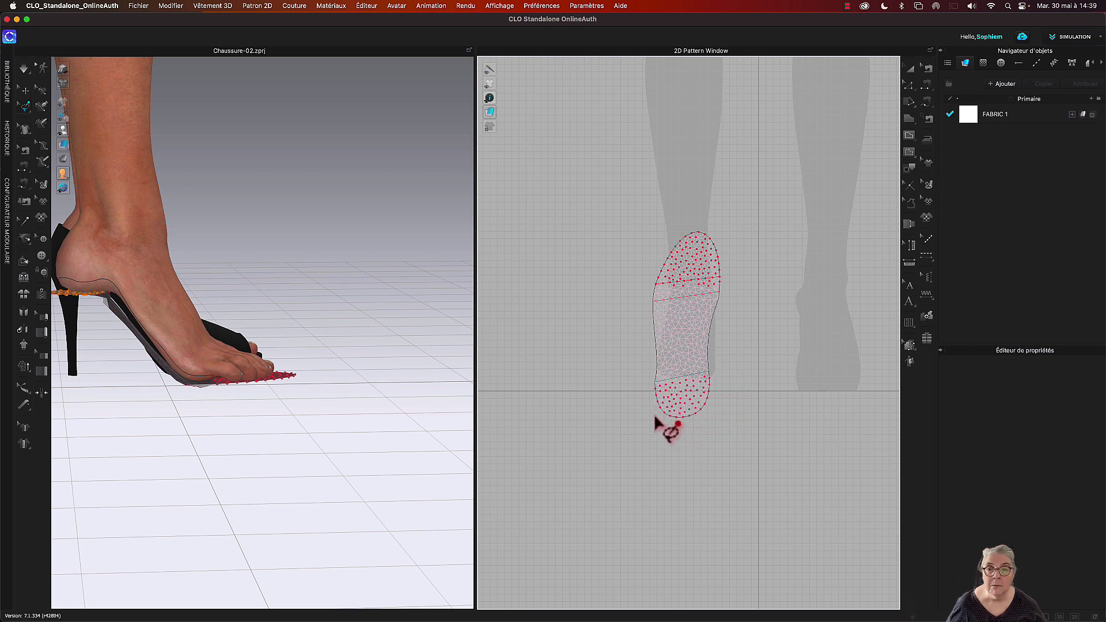
key(q)
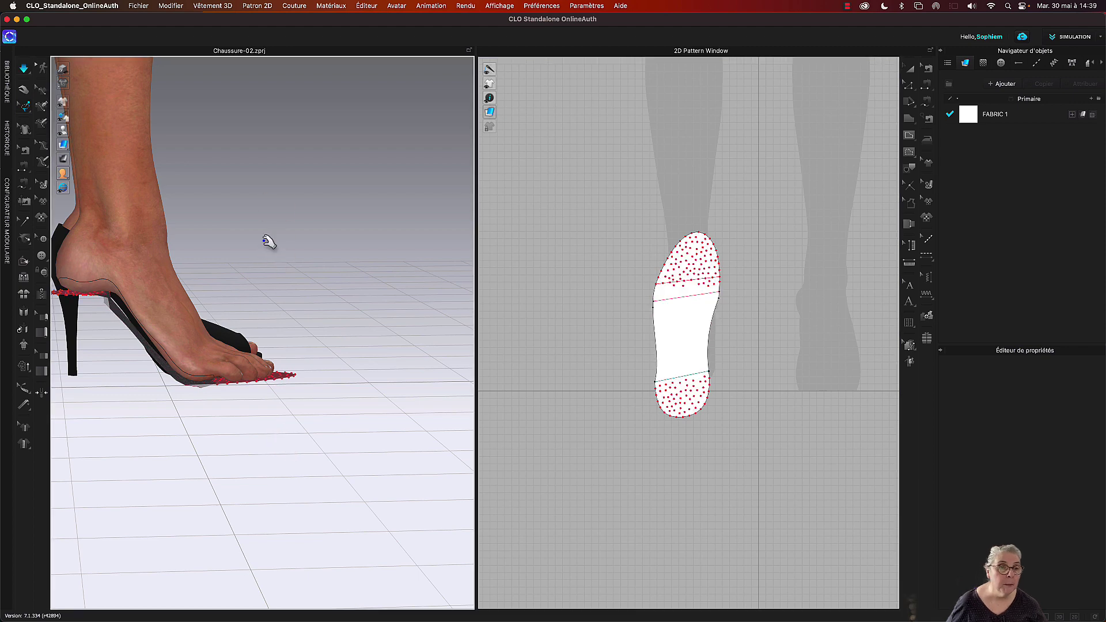
mouse_move(269, 242)
right_down()
mouse_move(284, 254)
mouse_move(389, 254)
mouse_move(316, 263)
mouse_move(289, 246)
right_up()
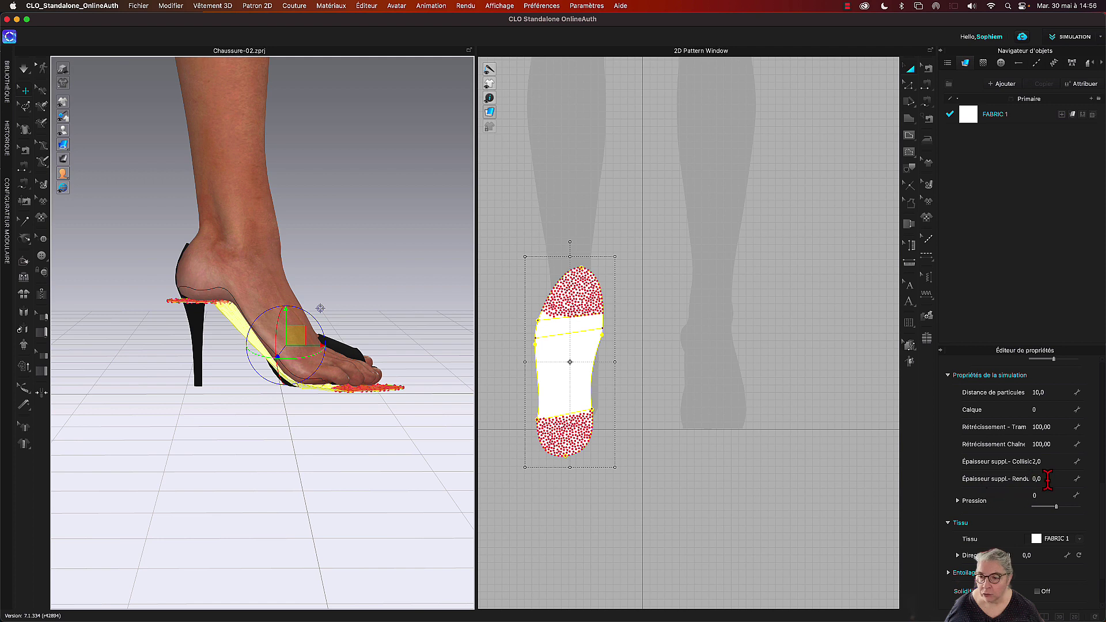
Step: Set the sole pattern's additional rendering thickness to 3 and inspect its thickness in 3D
click(1047, 479)
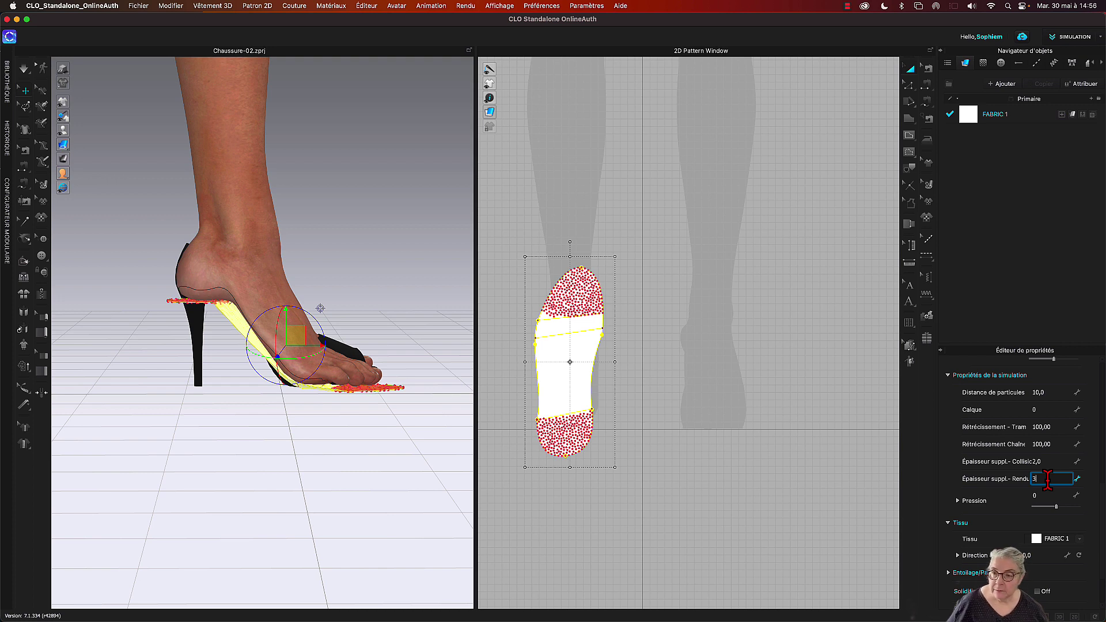
text(3)
key(Return)
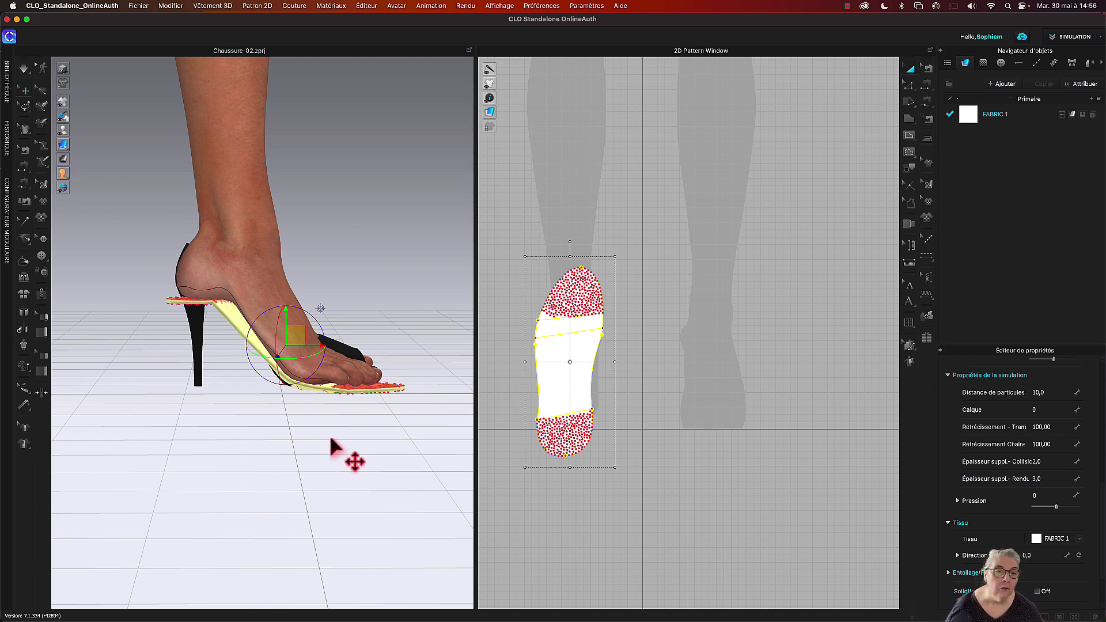
mouse_move(66, 146)
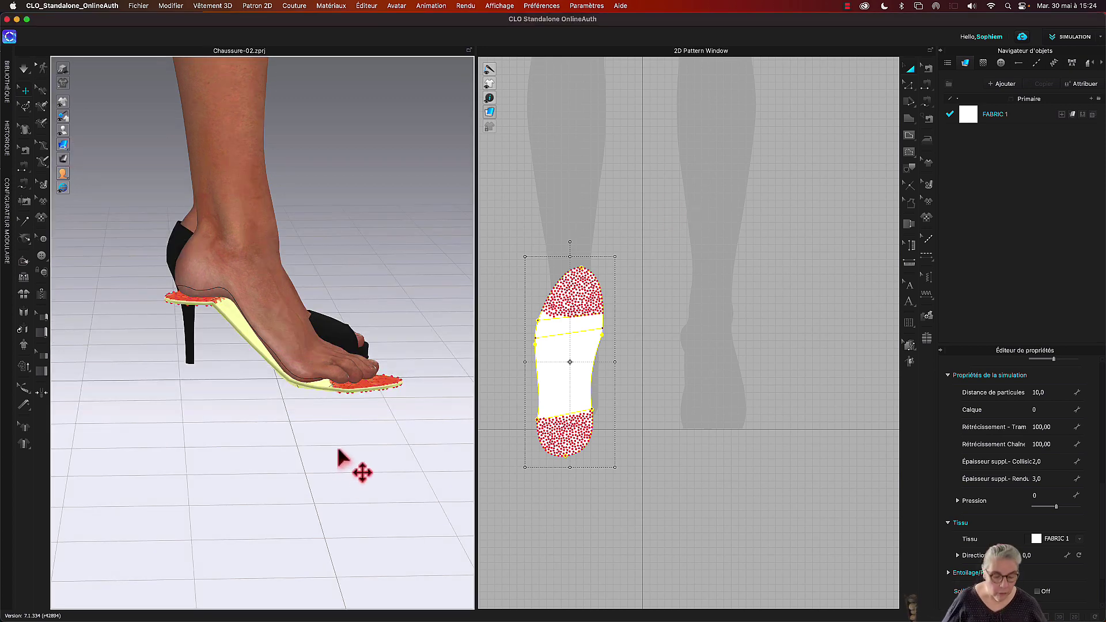
right_drag(339, 453, 375, 441)
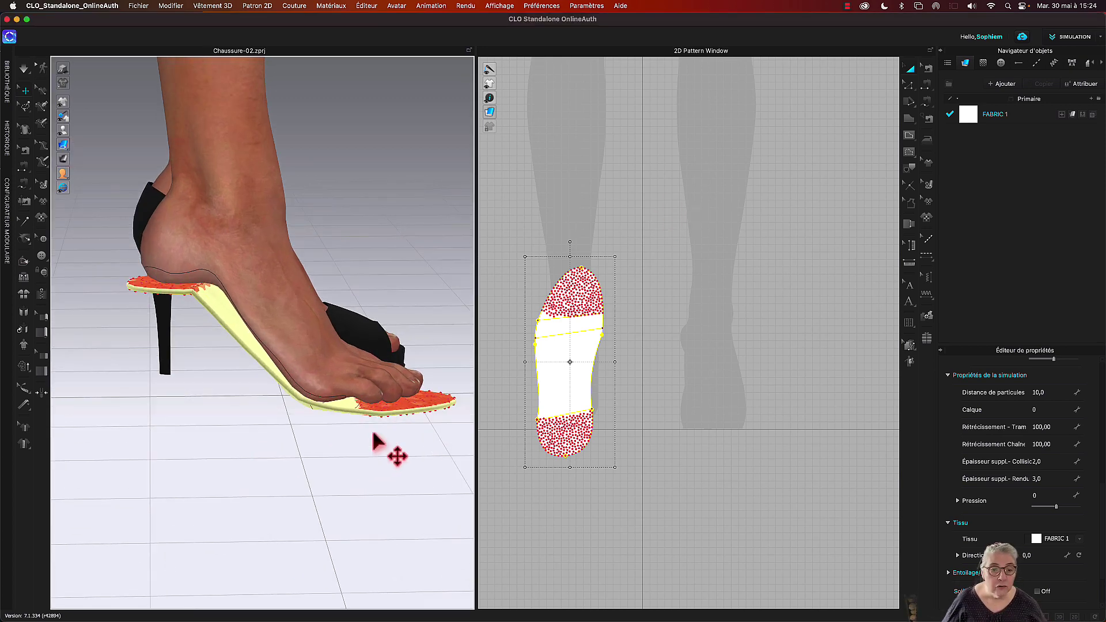
Step: Delete all pins from the sole and freeze the pattern
click(395, 414)
right_click(394, 406)
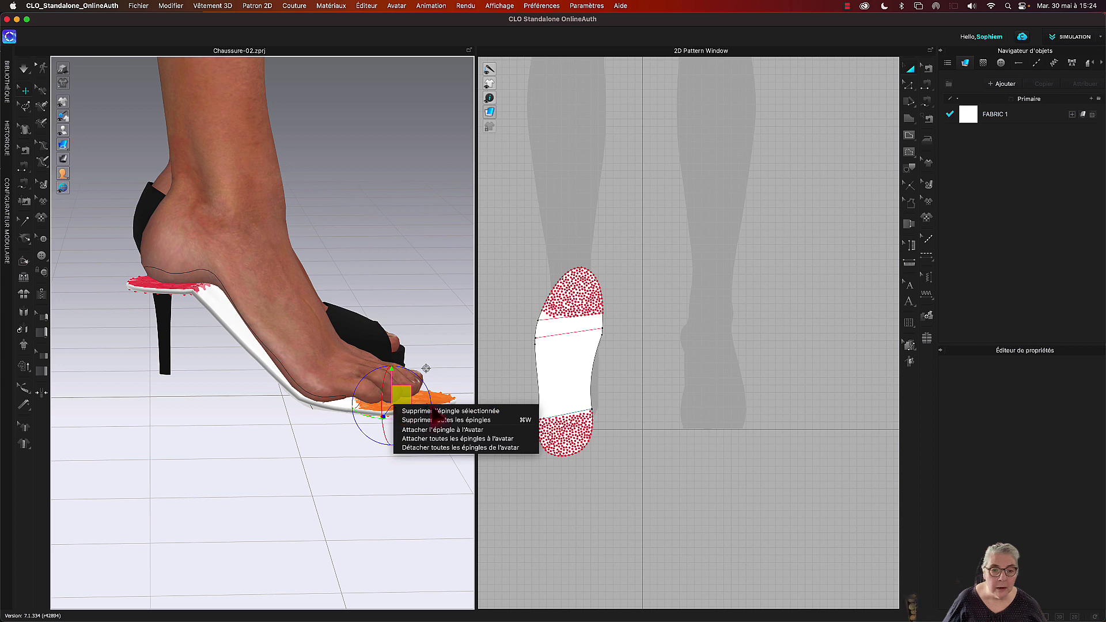
click(440, 420)
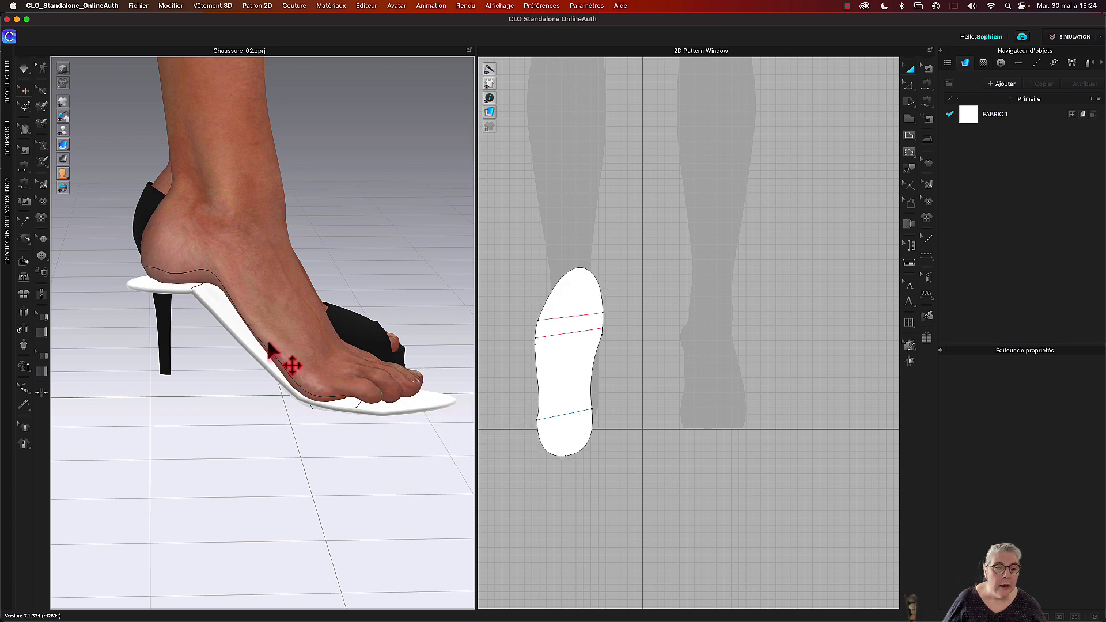
right_click(243, 338)
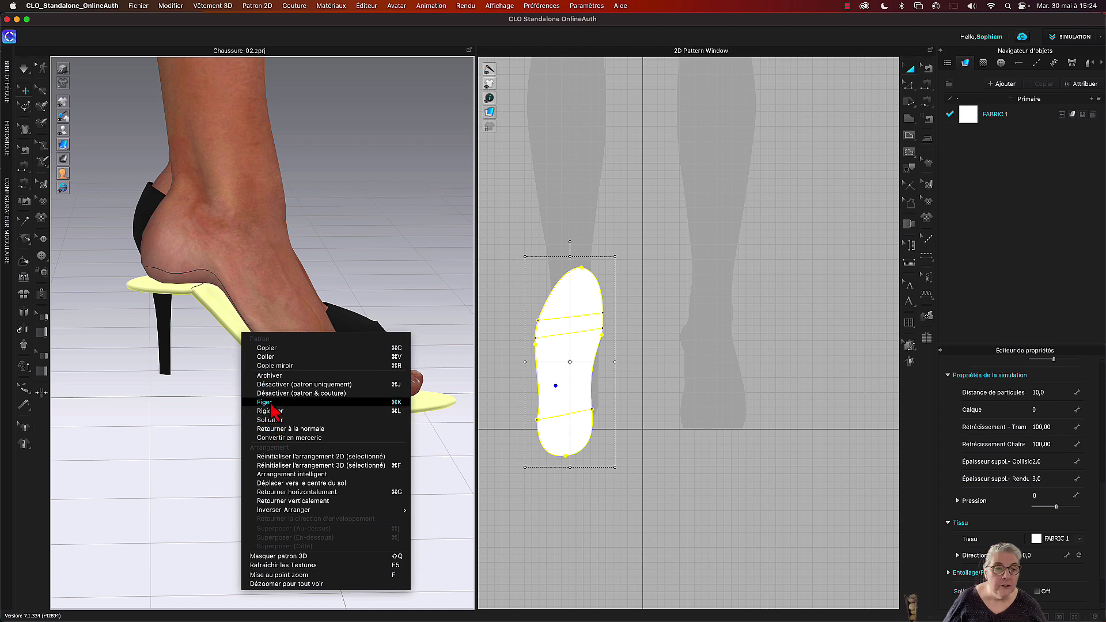
click(270, 420)
Step: Set the curvature of the sole's curved side geometry to 29% and inspect its edge in 3D
right_drag(262, 443, 267, 477)
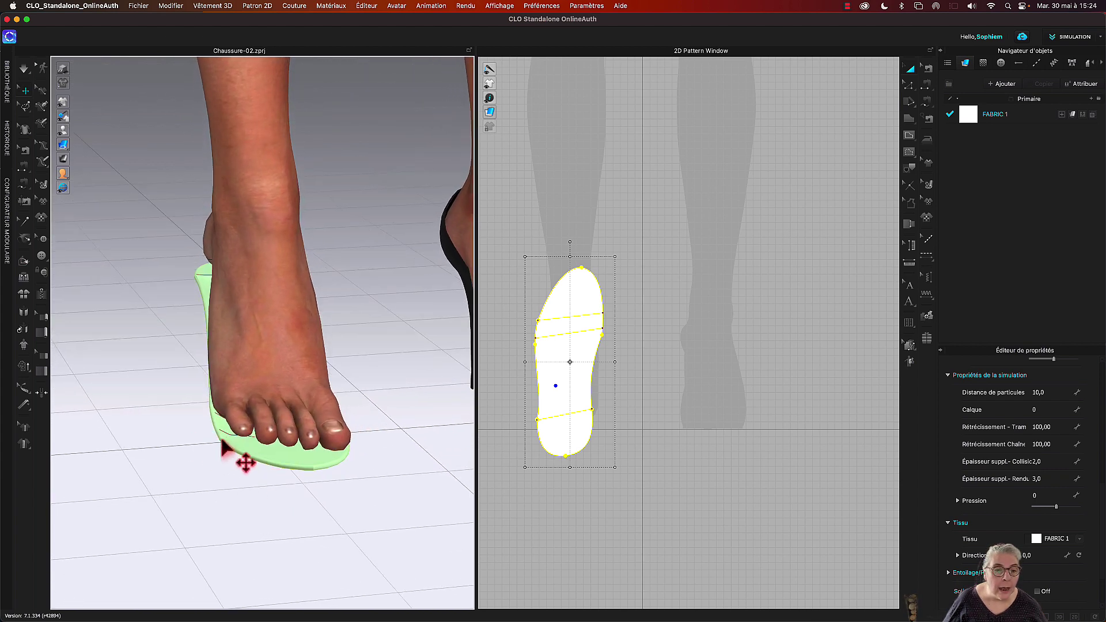
scroll(636, 311, up, 3)
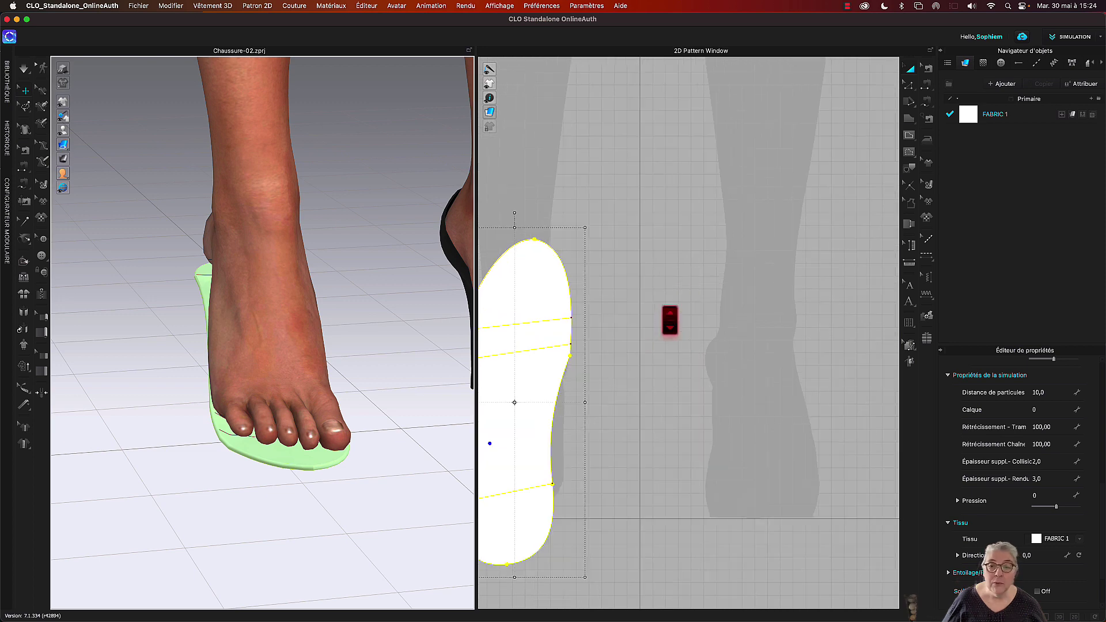
right_drag(675, 351, 800, 212)
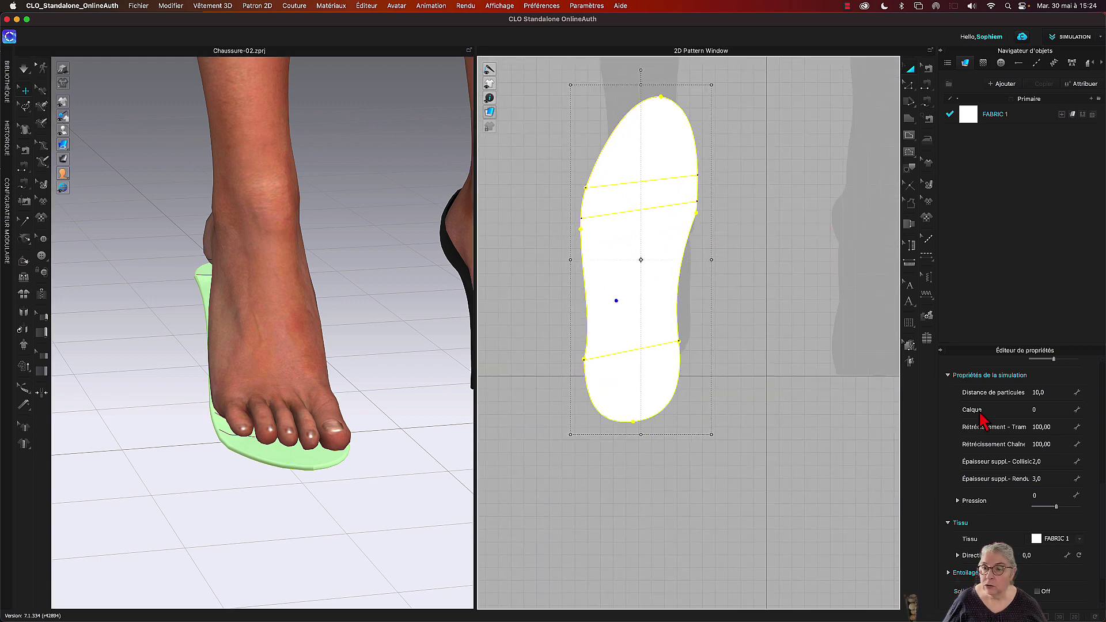
scroll(969, 410, up, 5)
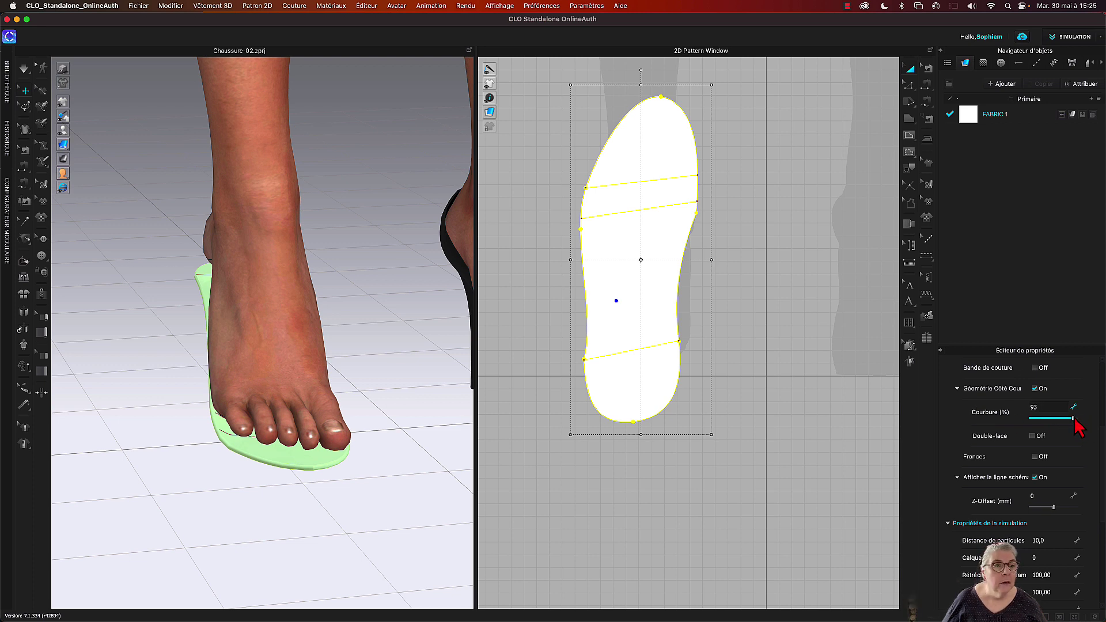
key(space)
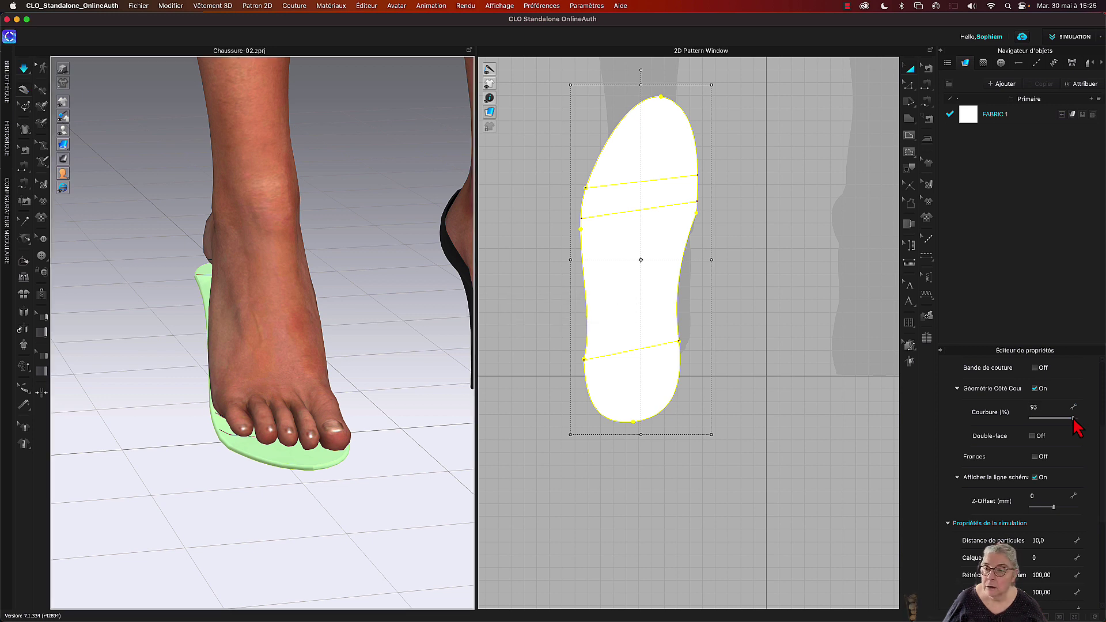
drag(1074, 419, 1067, 419)
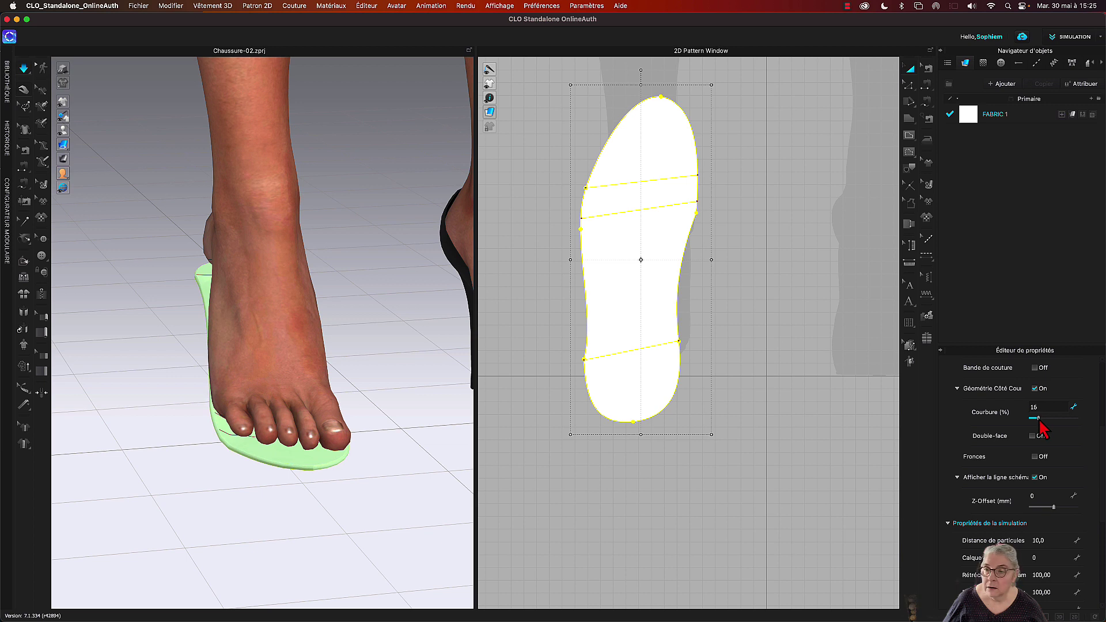
key(space)
click(267, 477)
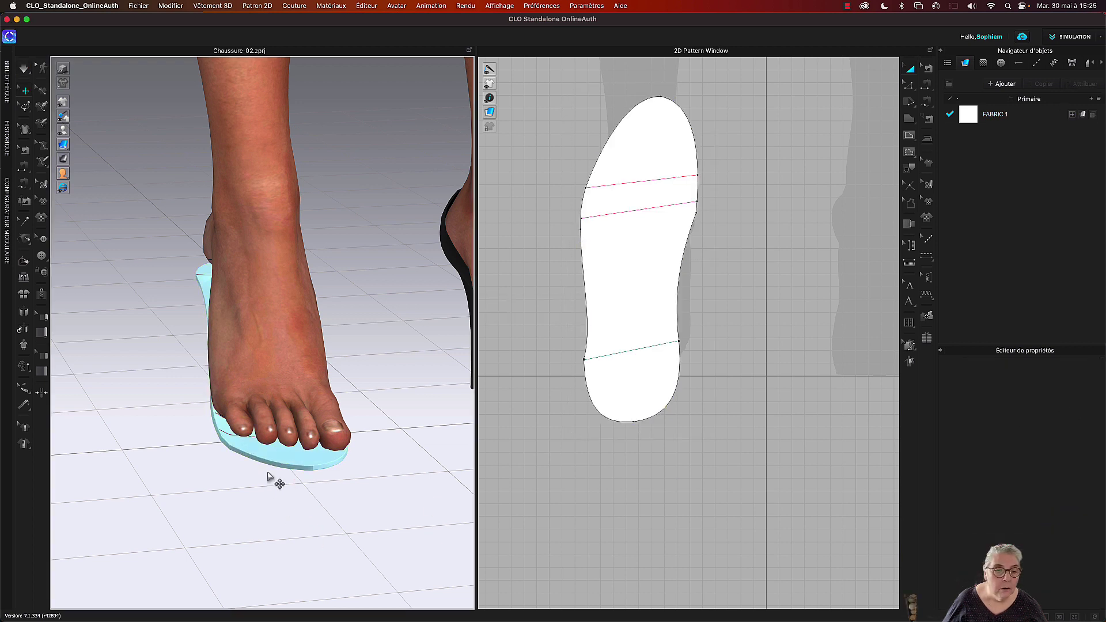
mouse_move(267, 477)
right_down()
mouse_move(316, 470)
mouse_move(229, 470)
mouse_move(267, 469)
right_up()
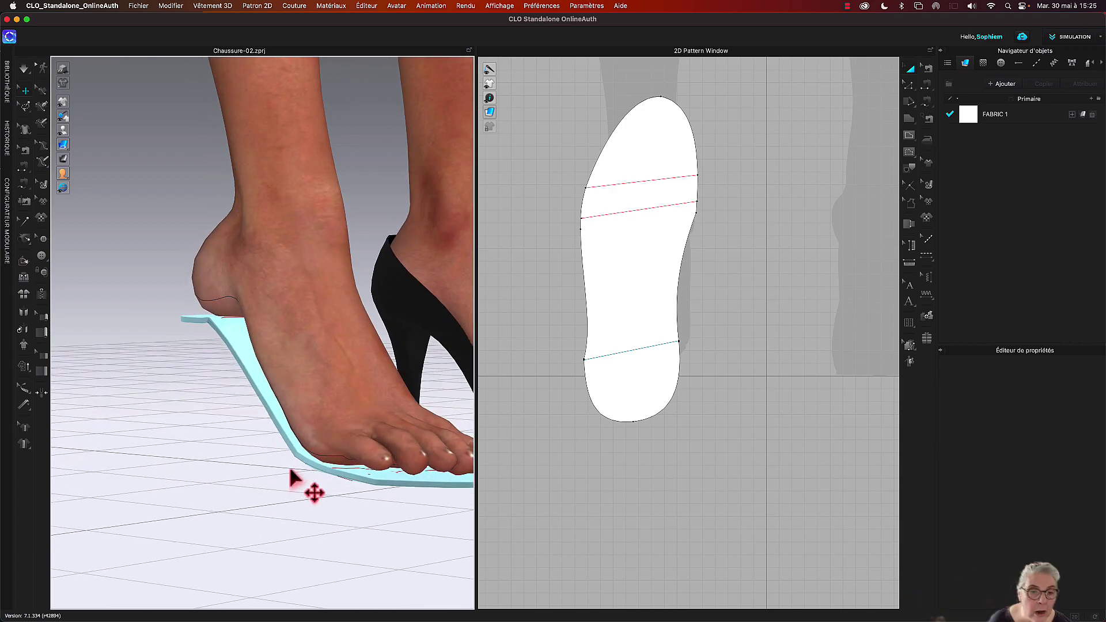
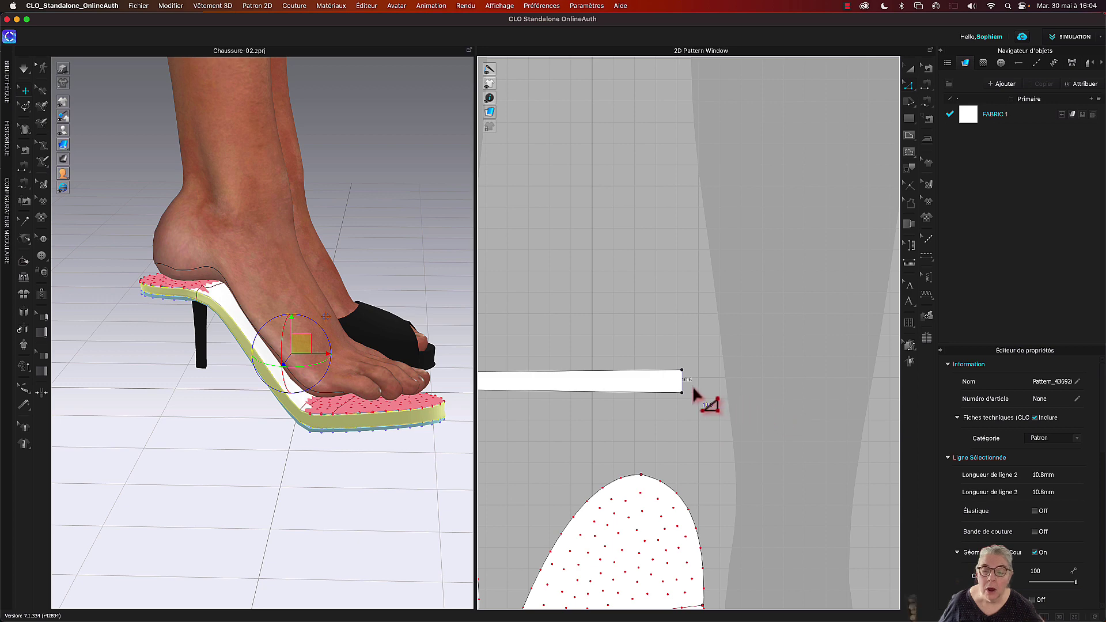
Step: Copy the narrow side strip pattern and paste a mirrored copy beside it in the 2D window
right_click(758, 413)
click(743, 409)
scroll(741, 404, down, 3)
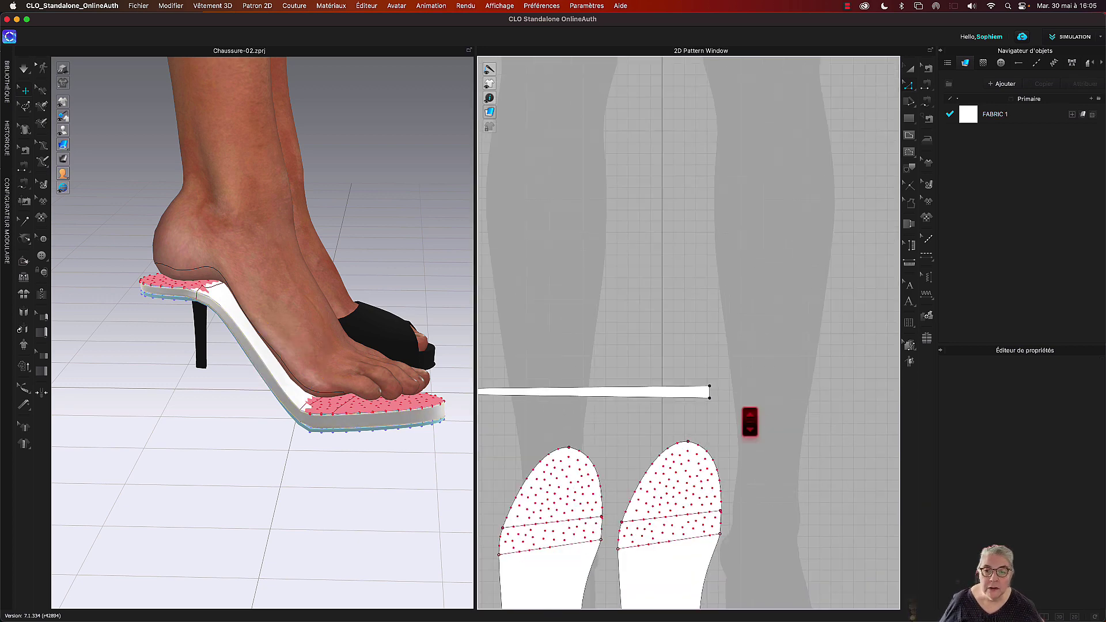
scroll(749, 421, down, 3)
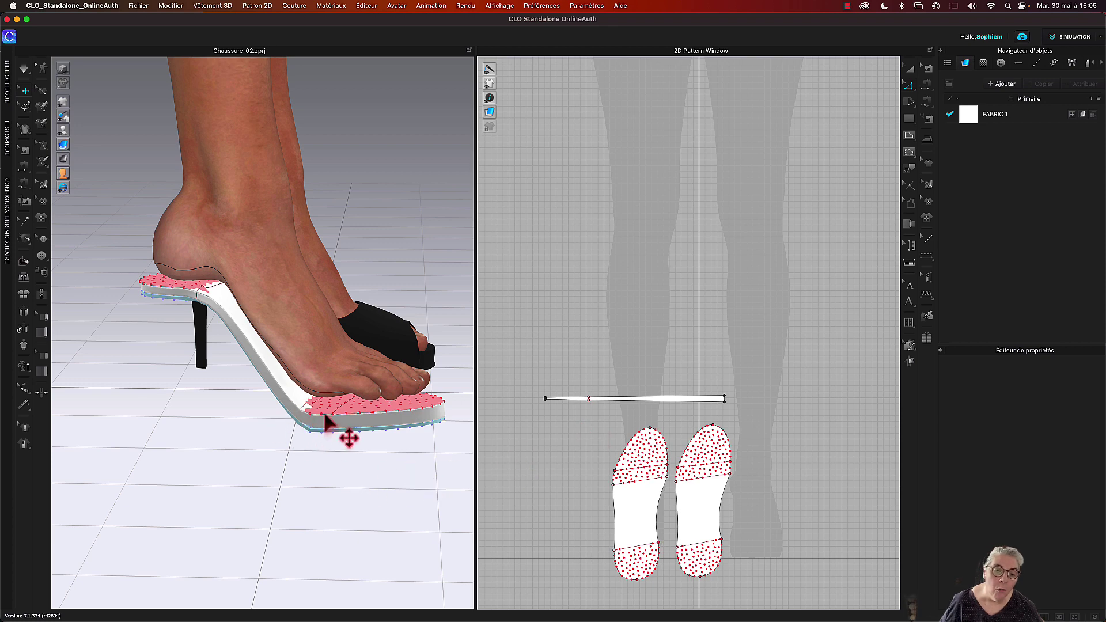
mouse_move(440, 442)
right_down()
mouse_move(496, 455)
mouse_move(455, 440)
mouse_move(370, 444)
mouse_move(476, 432)
mouse_move(502, 444)
mouse_move(420, 444)
mouse_move(434, 444)
right_up()
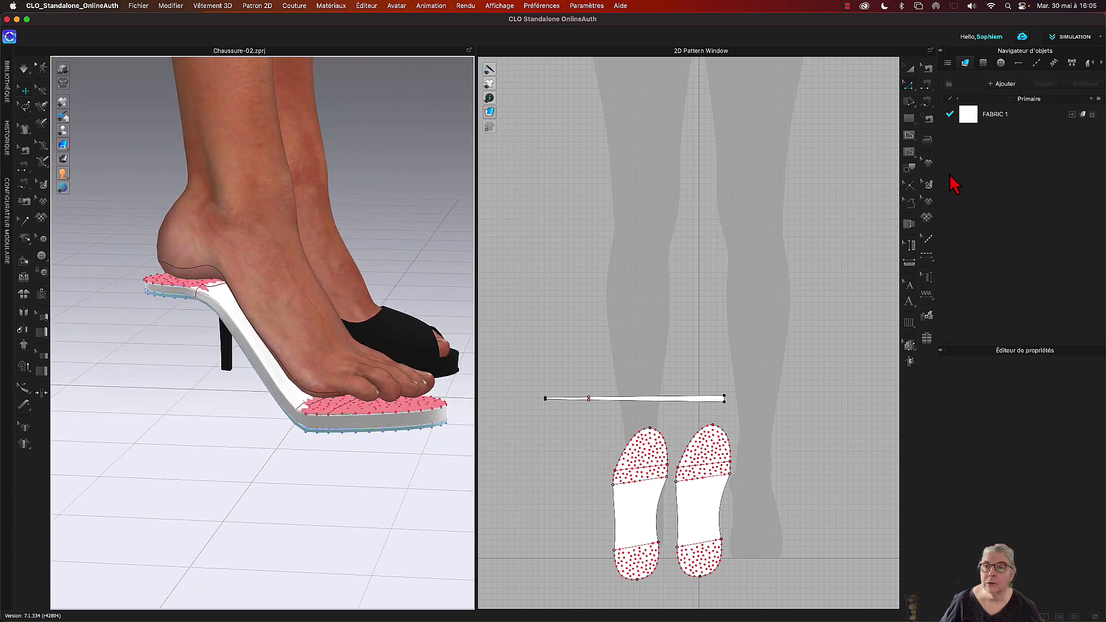
click(912, 69)
click(650, 397)
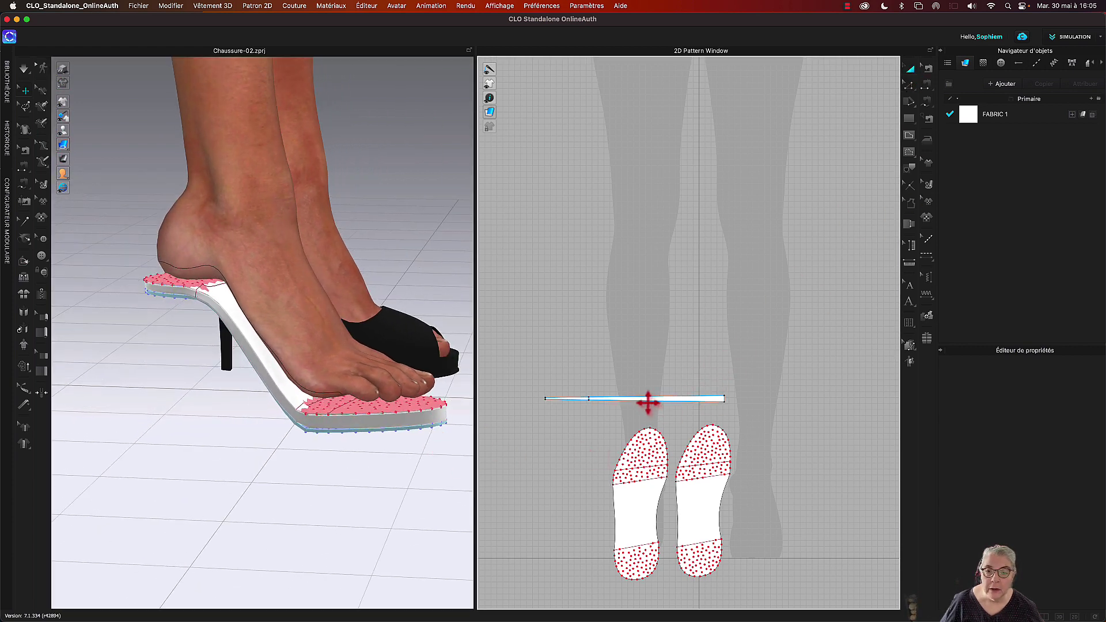
click(648, 402)
right_click(648, 403)
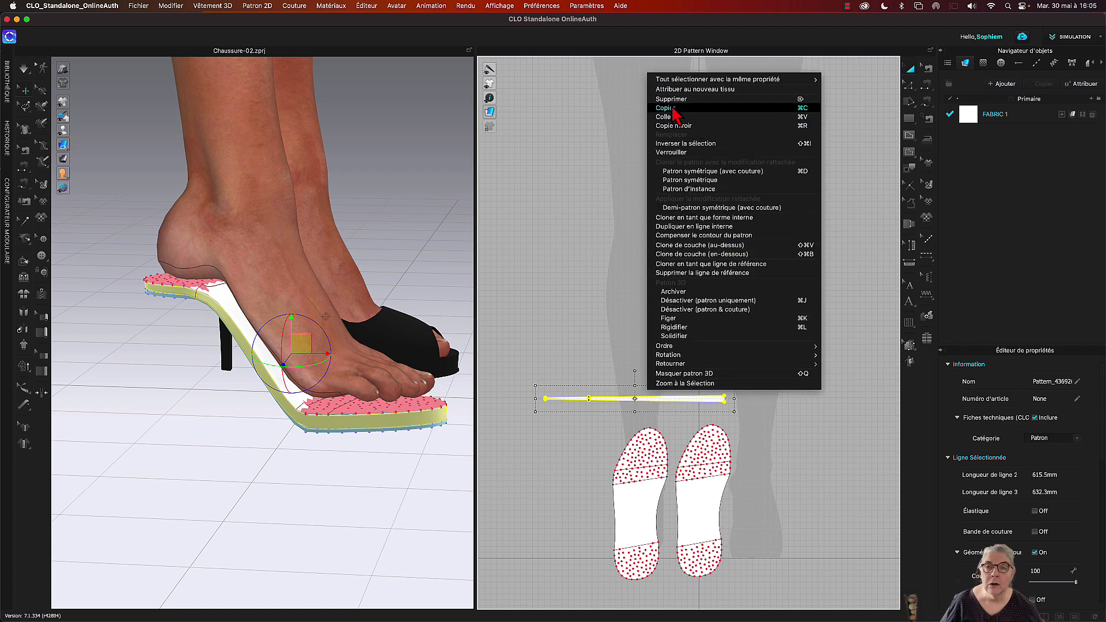
click(673, 108)
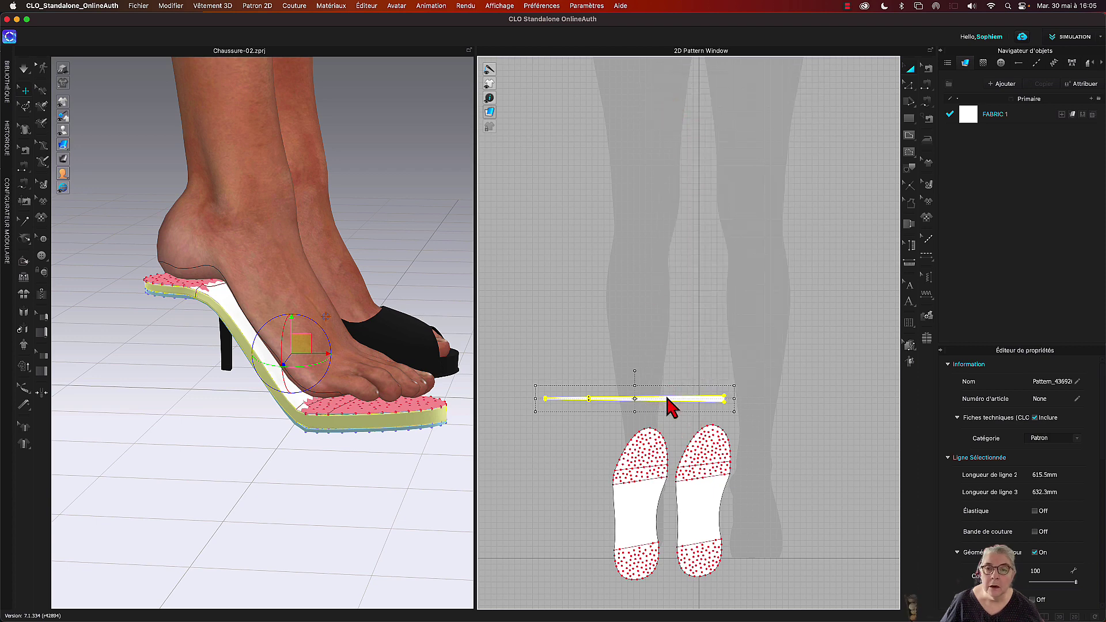
right_click(671, 406)
click(704, 118)
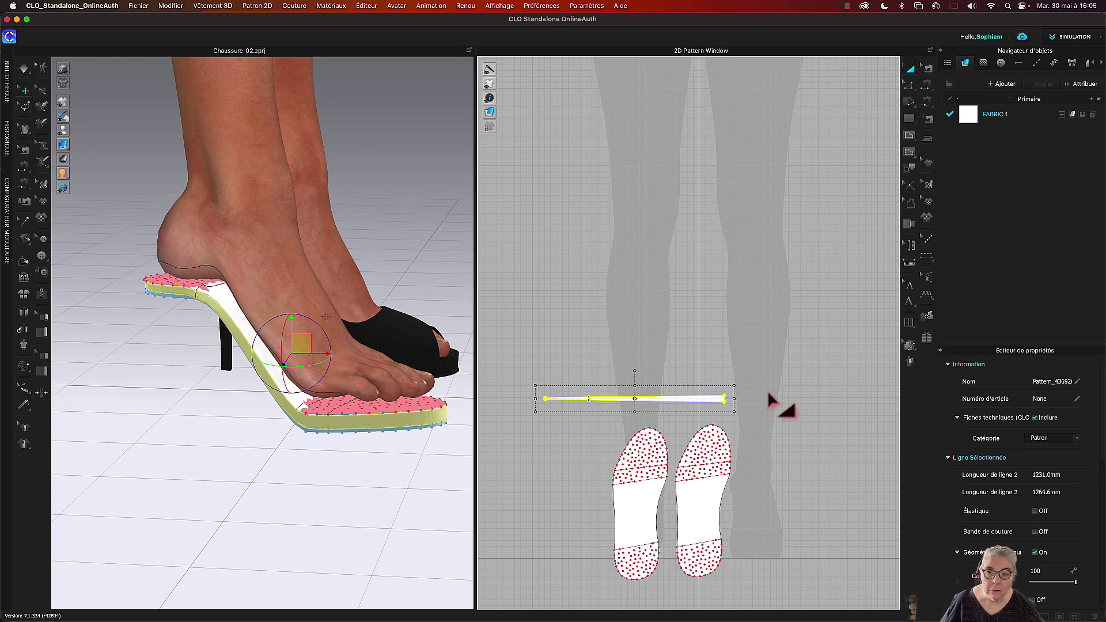
right_click(653, 321)
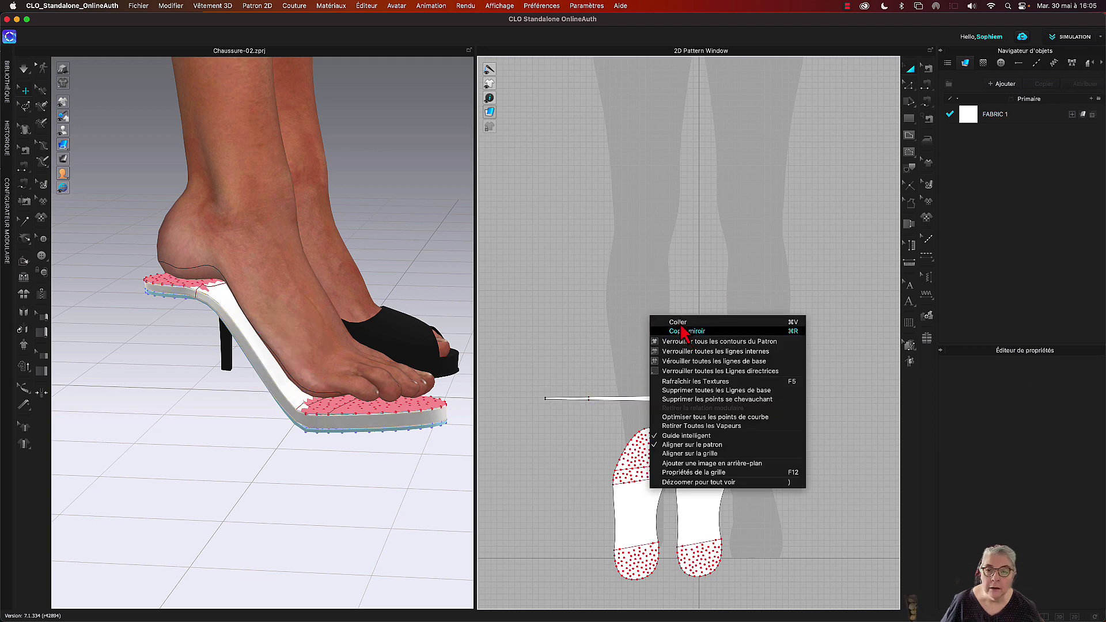
click(689, 331)
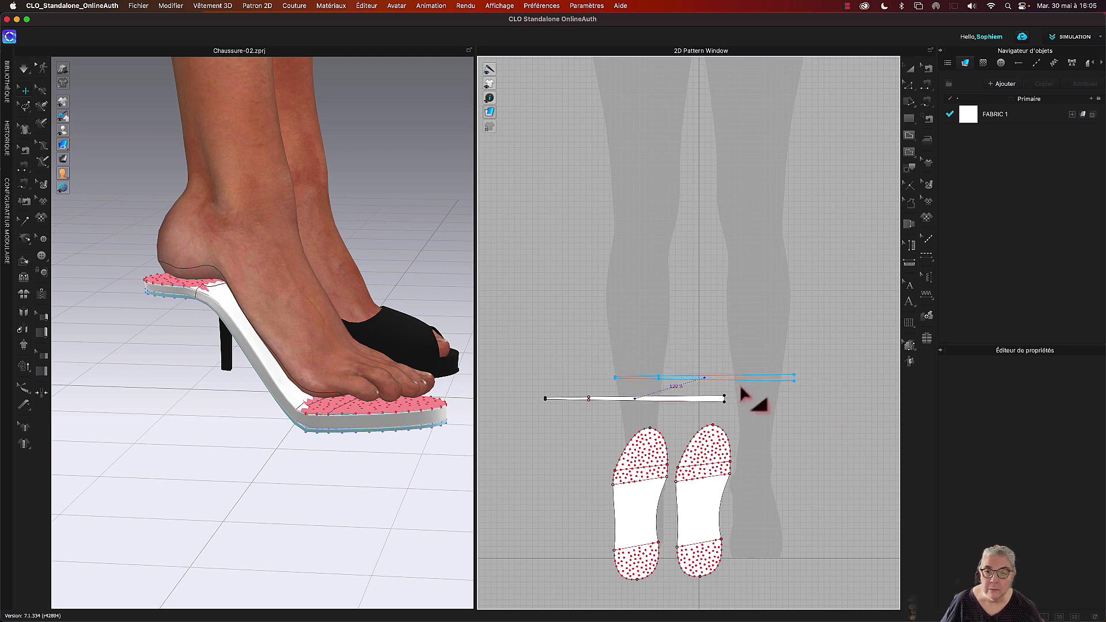
click(839, 396)
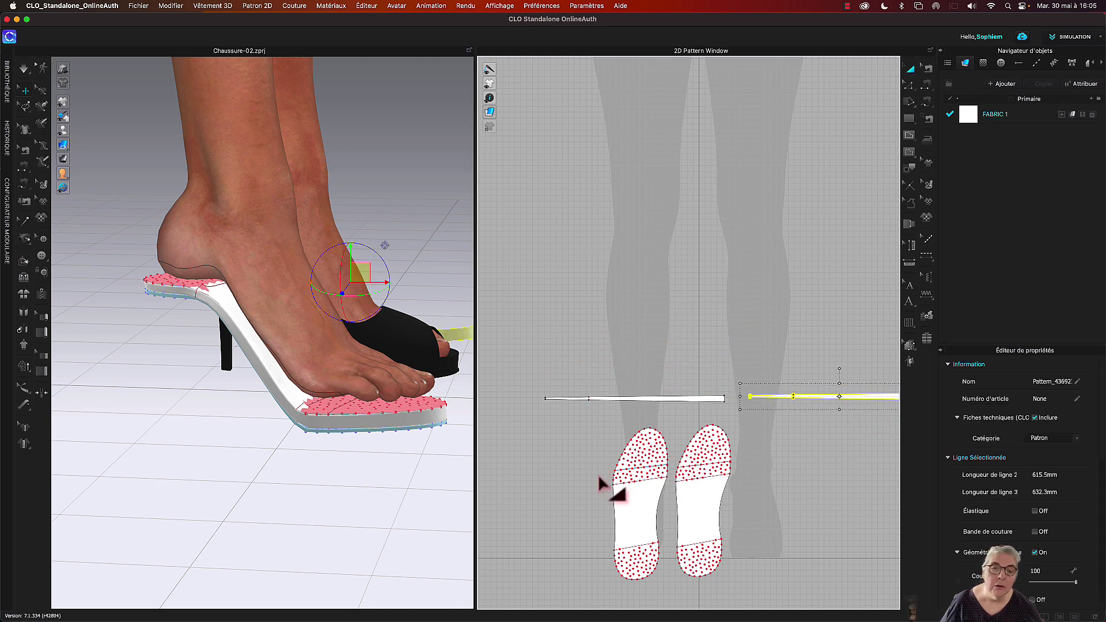
Step: Reset the mirrored strip's 3D arrangement and position it upright beside the inner side of the bare foot
right_drag(432, 474, 382, 461)
drag(441, 333, 321, 331)
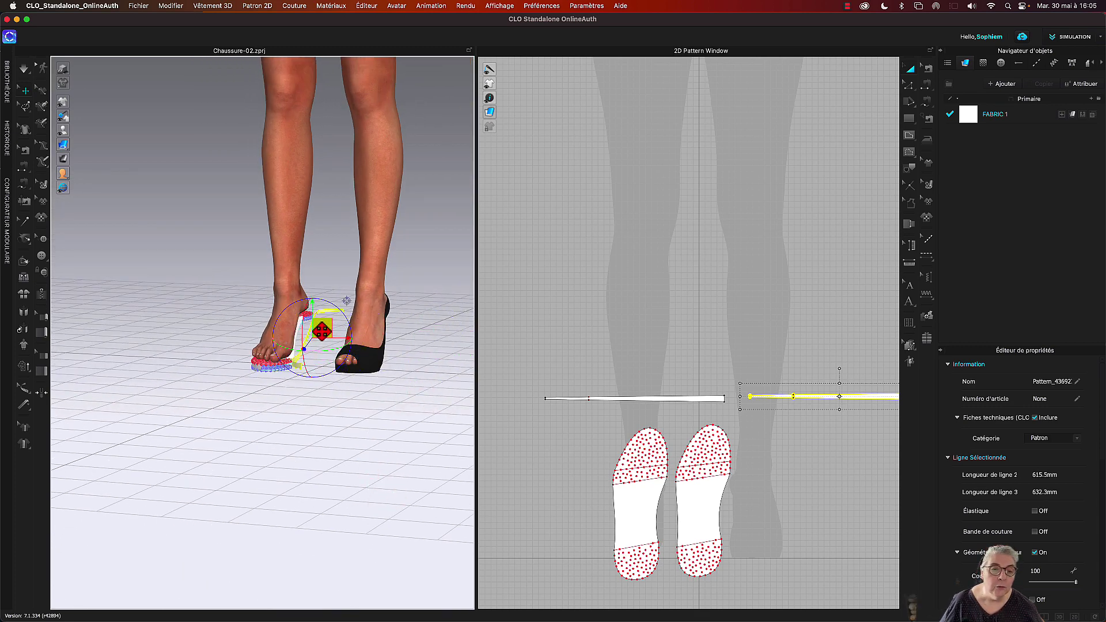
right_click(327, 341)
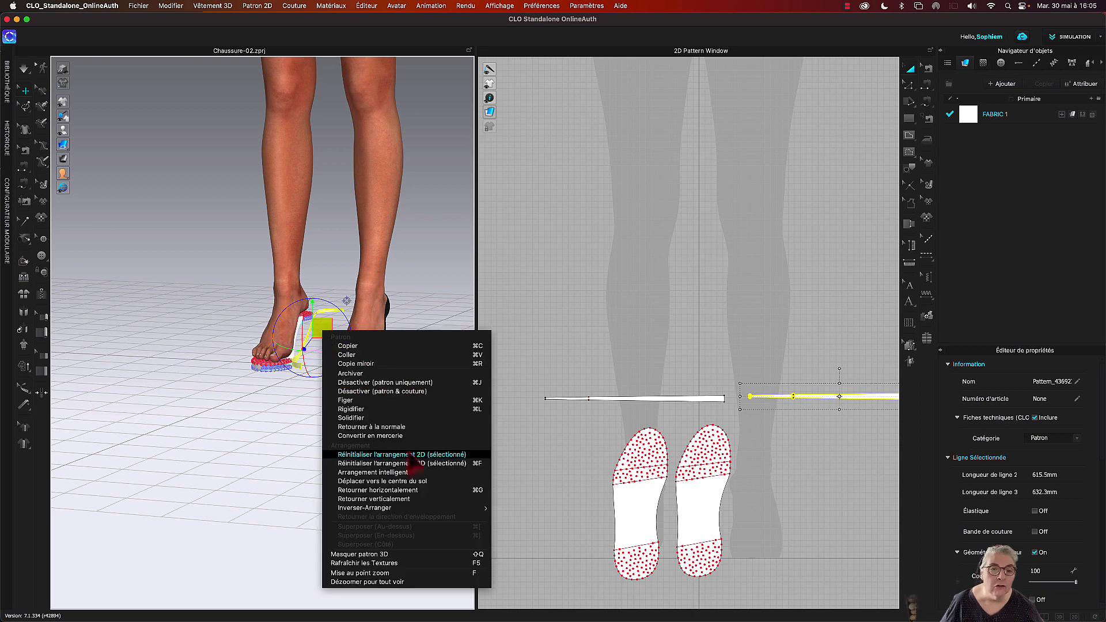
click(415, 461)
drag(429, 272, 319, 348)
right_drag(357, 403, 314, 371)
drag(316, 347, 445, 347)
right_drag(333, 403, 371, 408)
drag(328, 305, 257, 316)
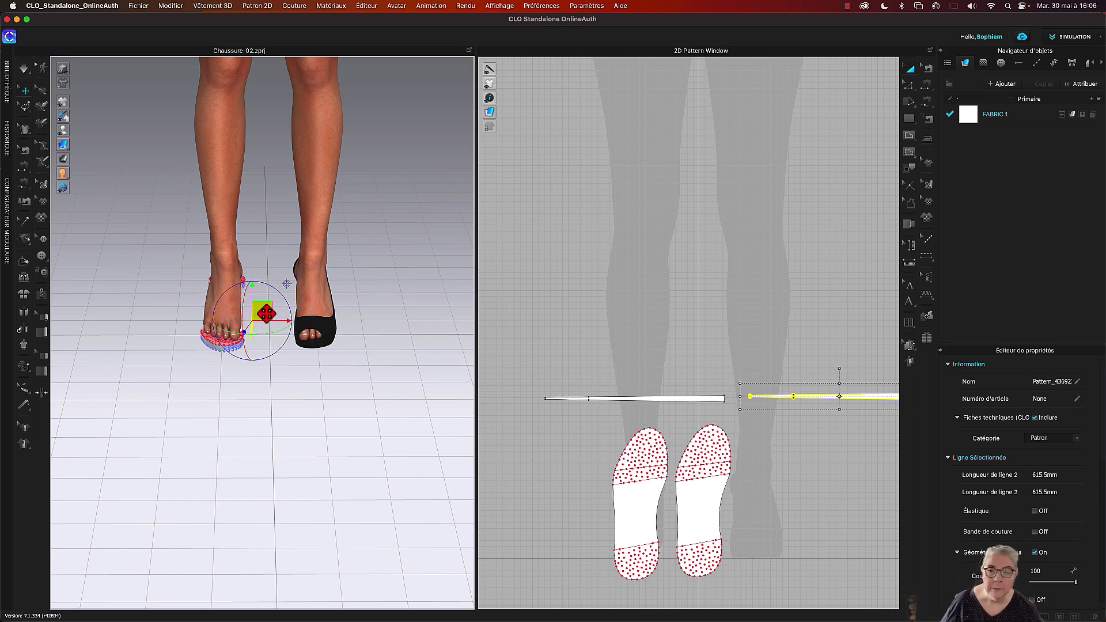
Step: Check the length of the sole outline's inner heel segment, from the back centre to the rear fold line
scroll(740, 317, down, 2)
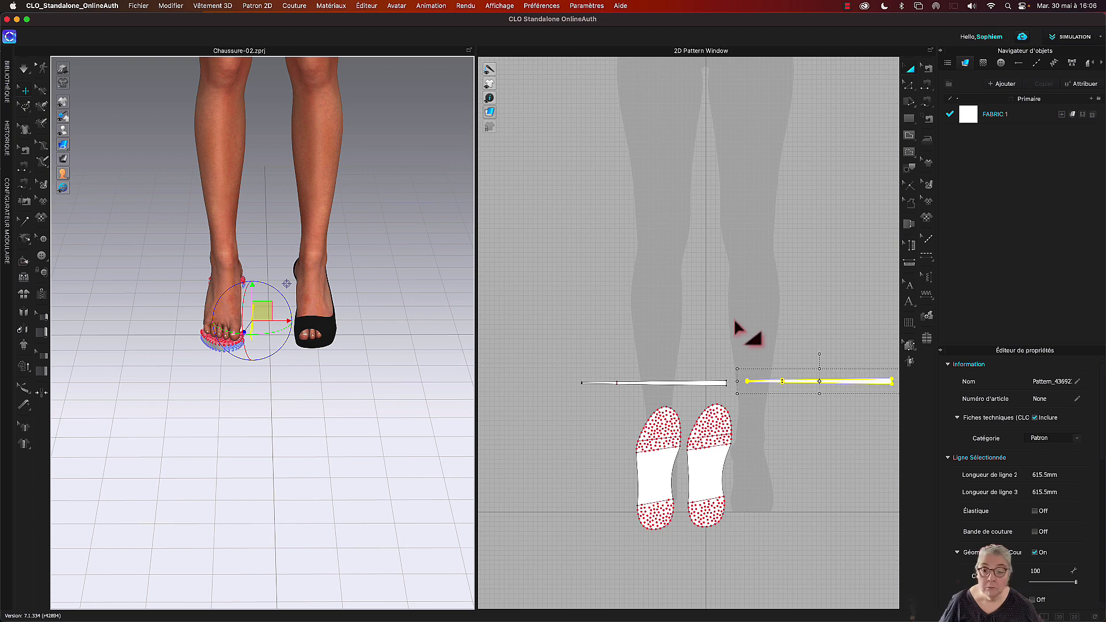
middle_drag(754, 317, 635, 306)
scroll(629, 439, up, 3)
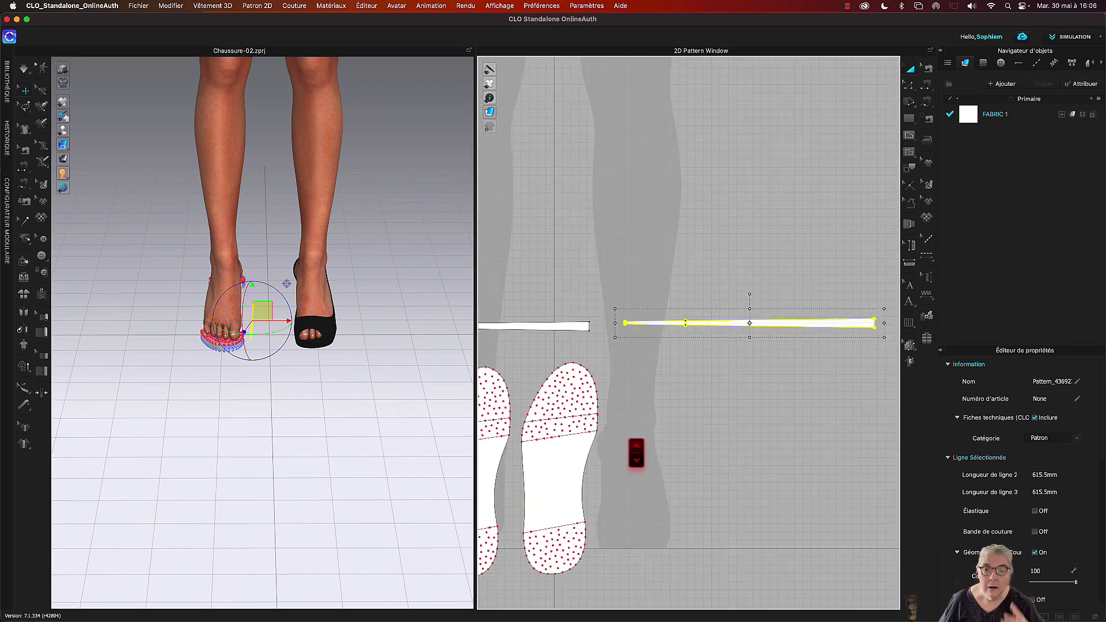
scroll(647, 451, down, 1)
click(639, 442)
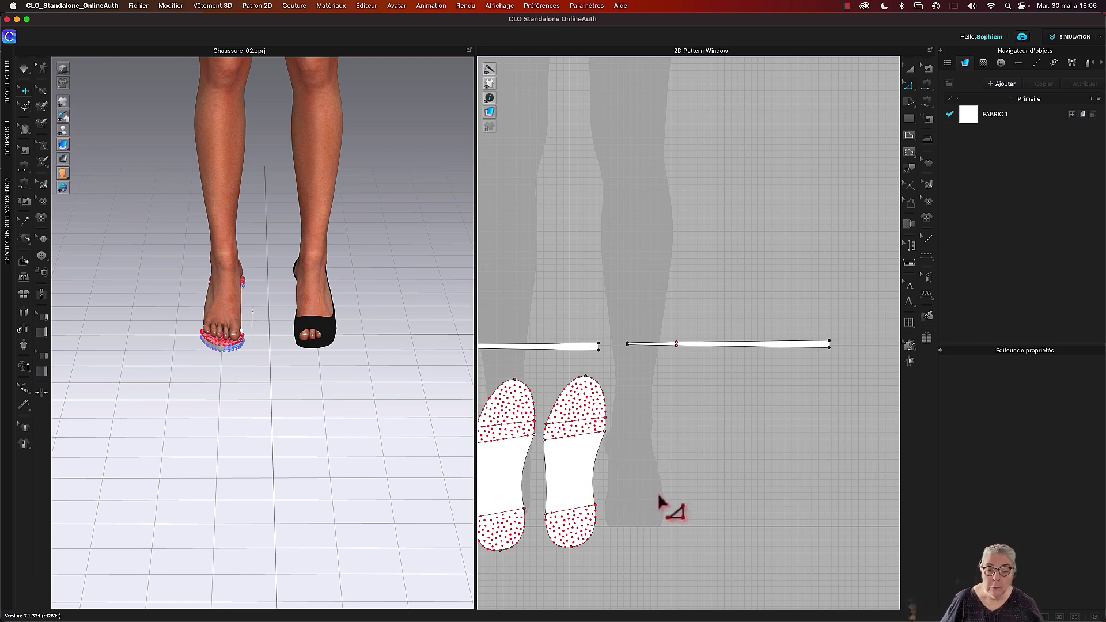
scroll(637, 561, up, 2)
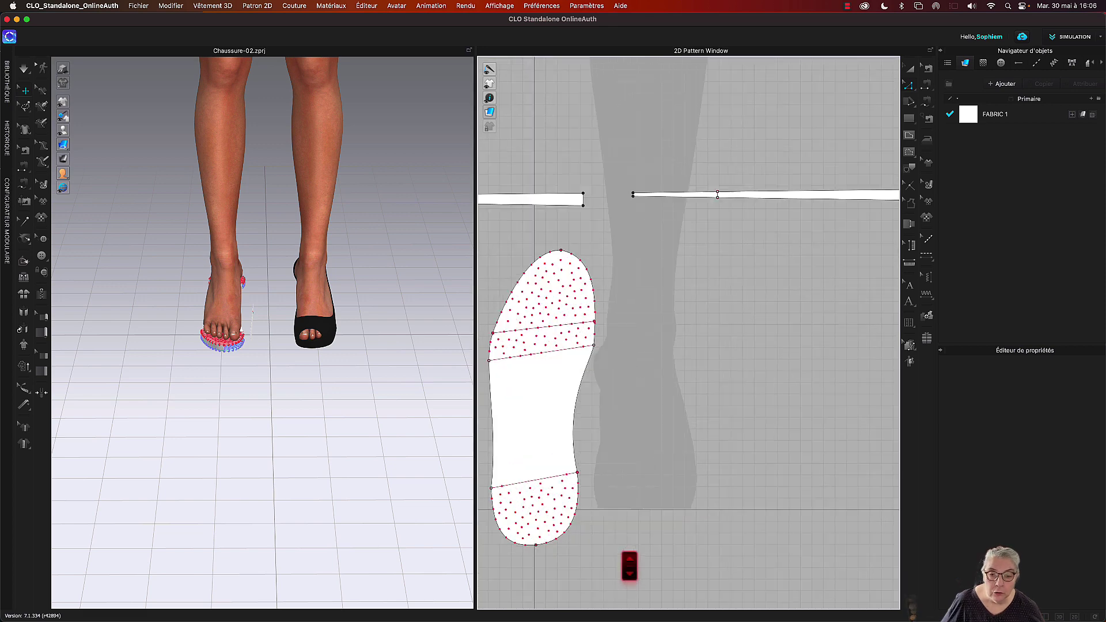
click(561, 537)
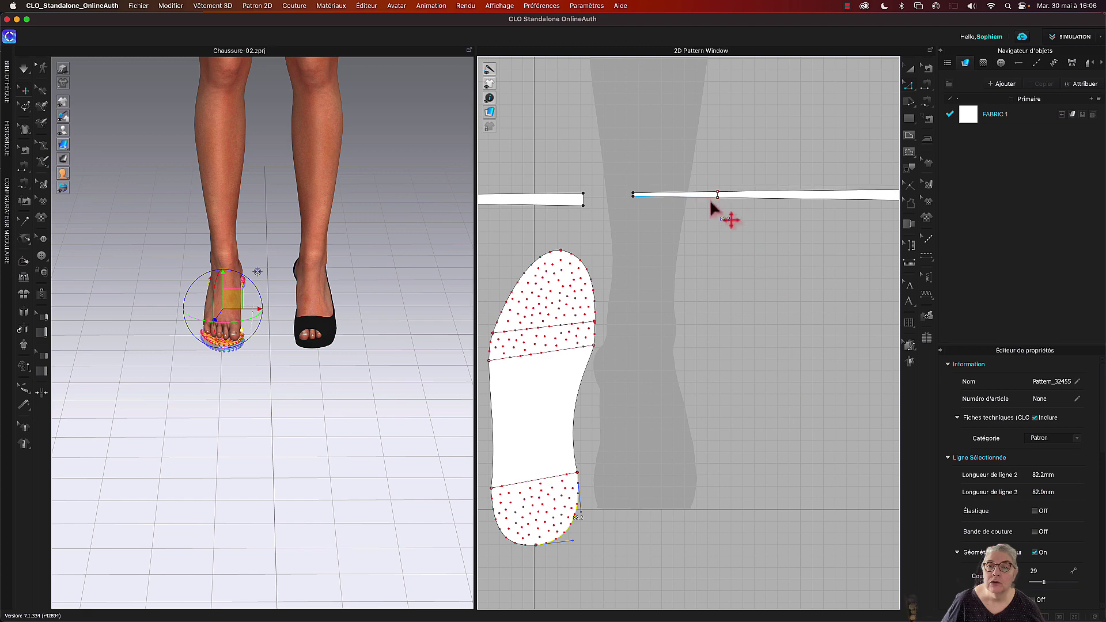
Step: Set the length of the mirrored strip's upper edge segment, starting at its narrow end, to 82.2 mm
scroll(717, 214, up, 3)
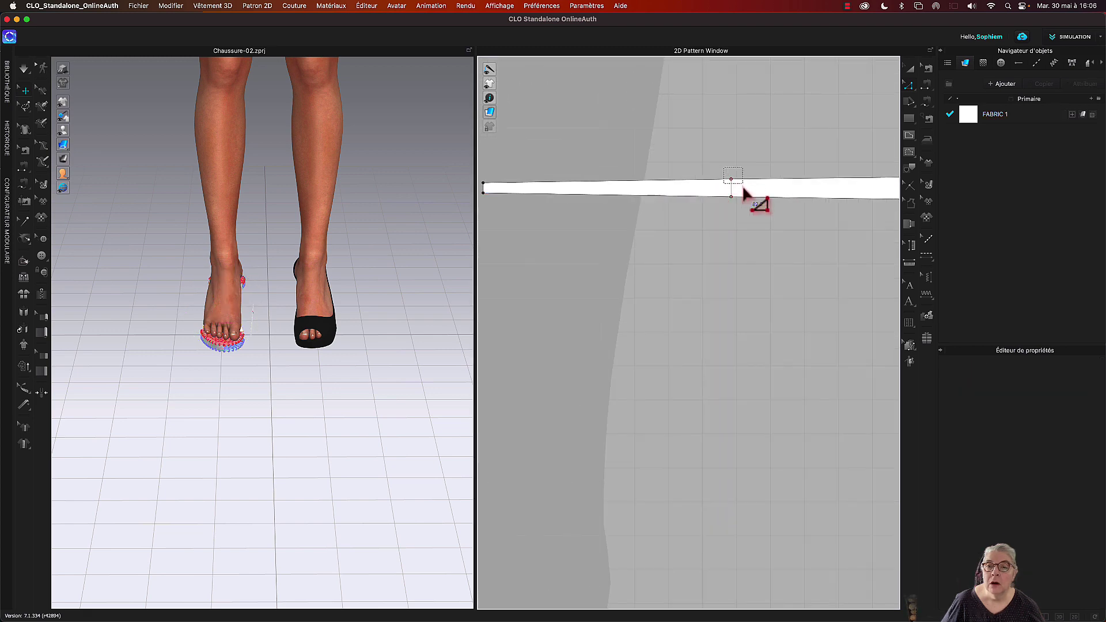
click(731, 185)
click(723, 182)
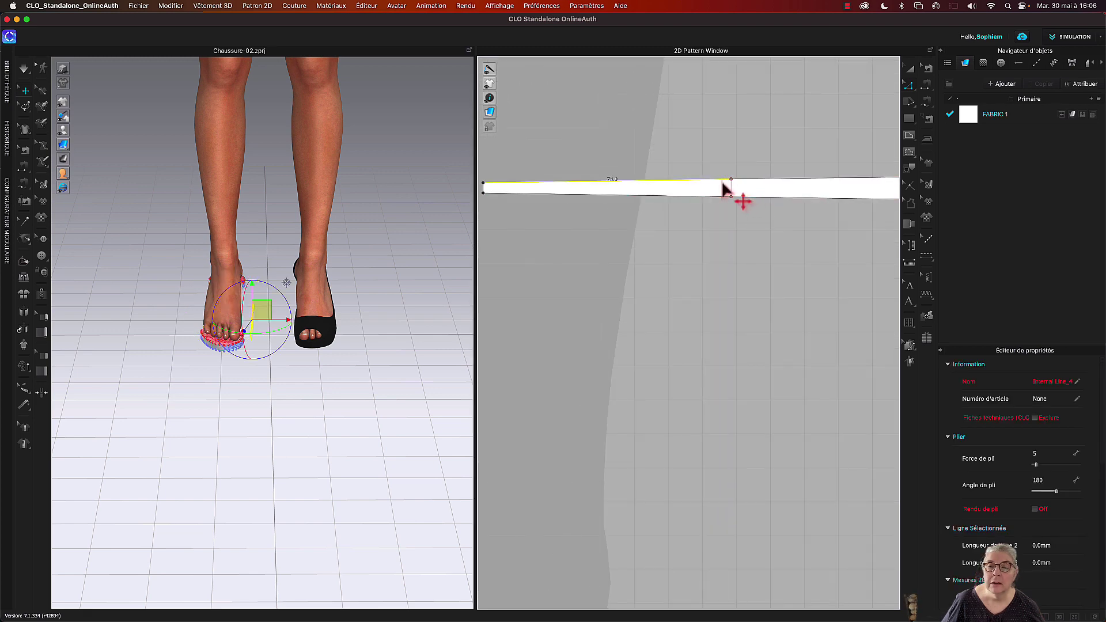
right_click(723, 182)
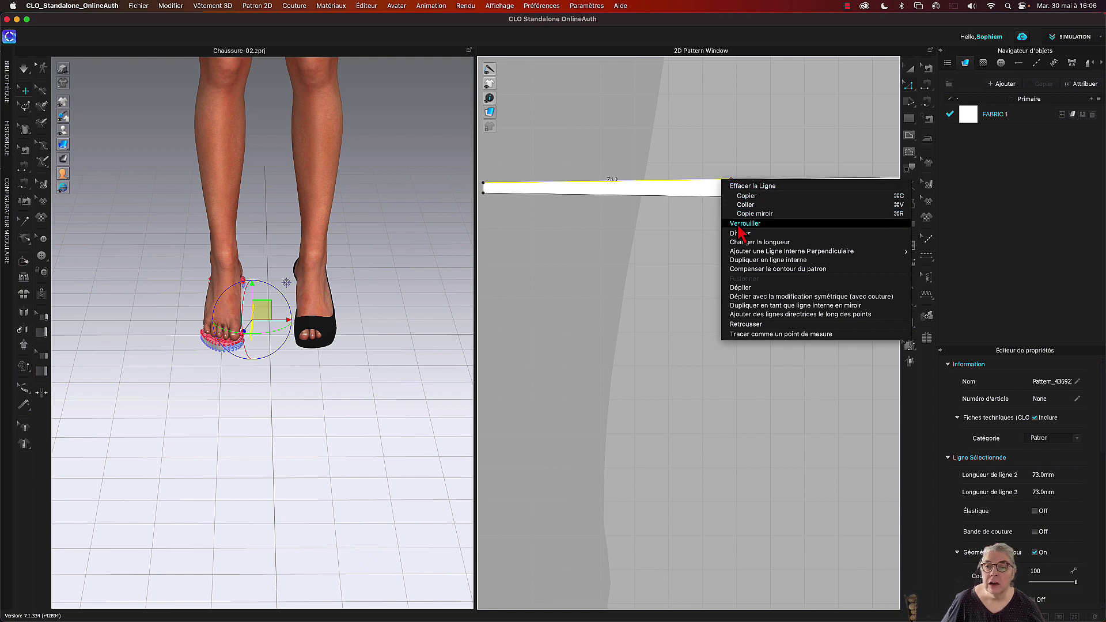
click(751, 243)
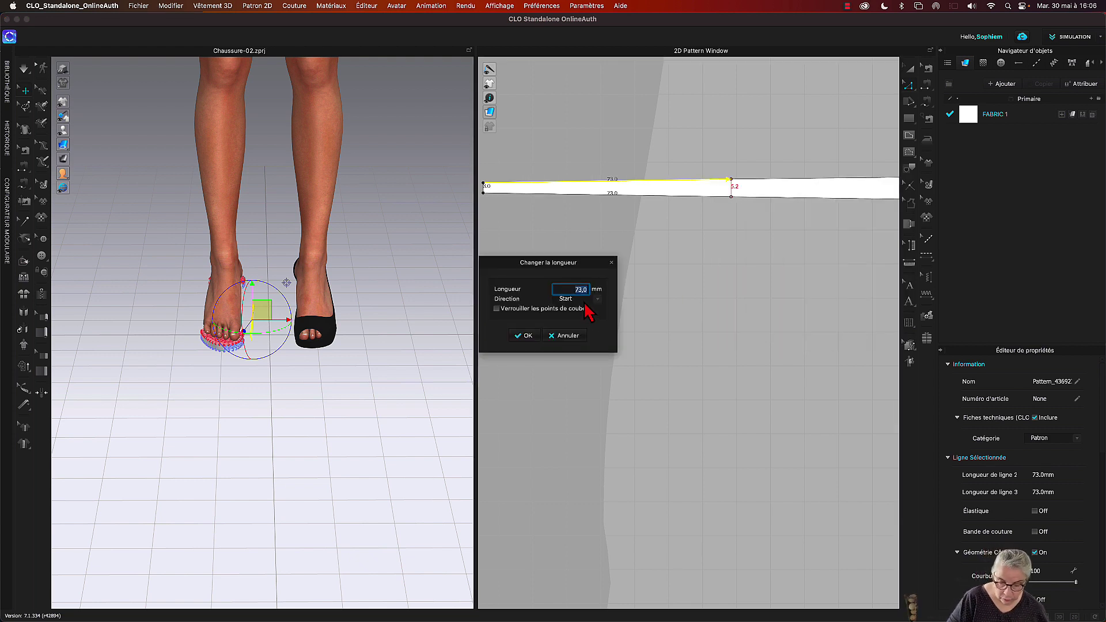
text(82,)
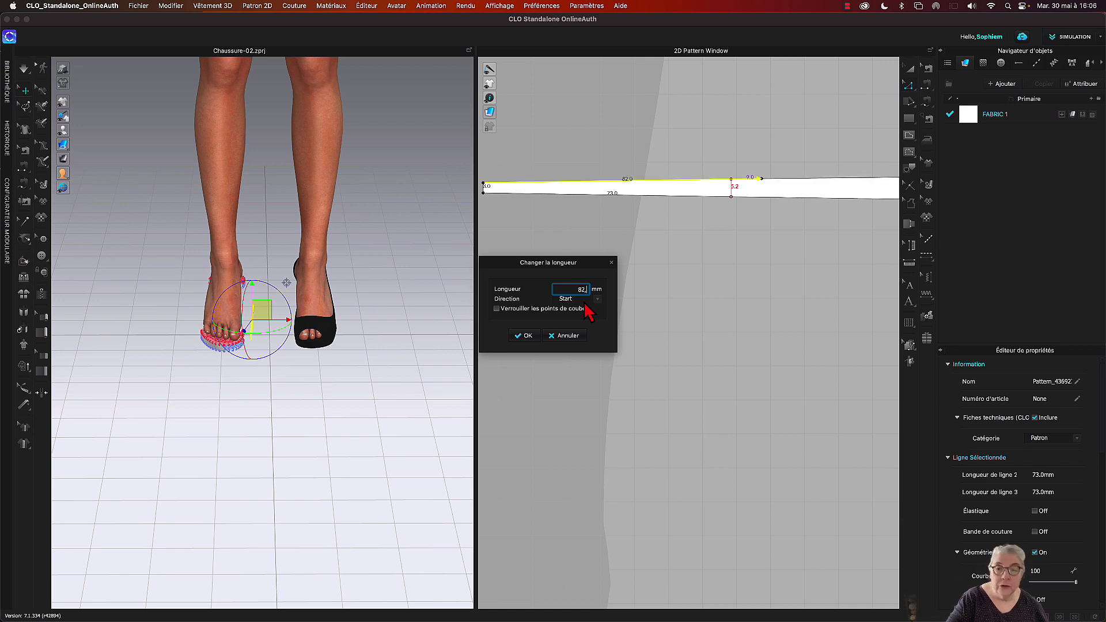
text(2)
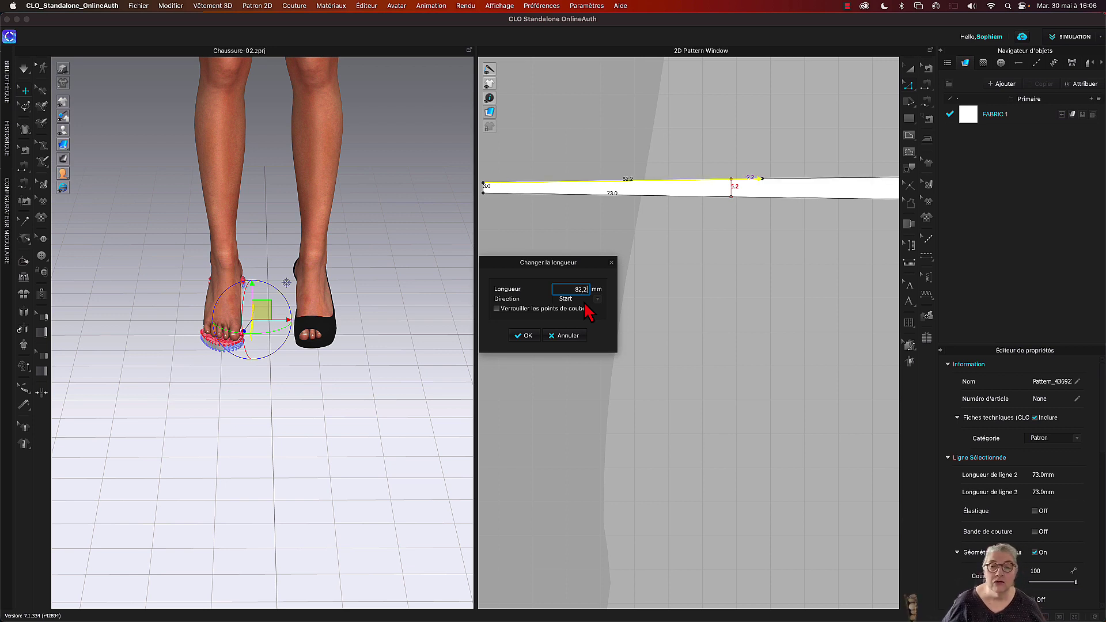
click(524, 335)
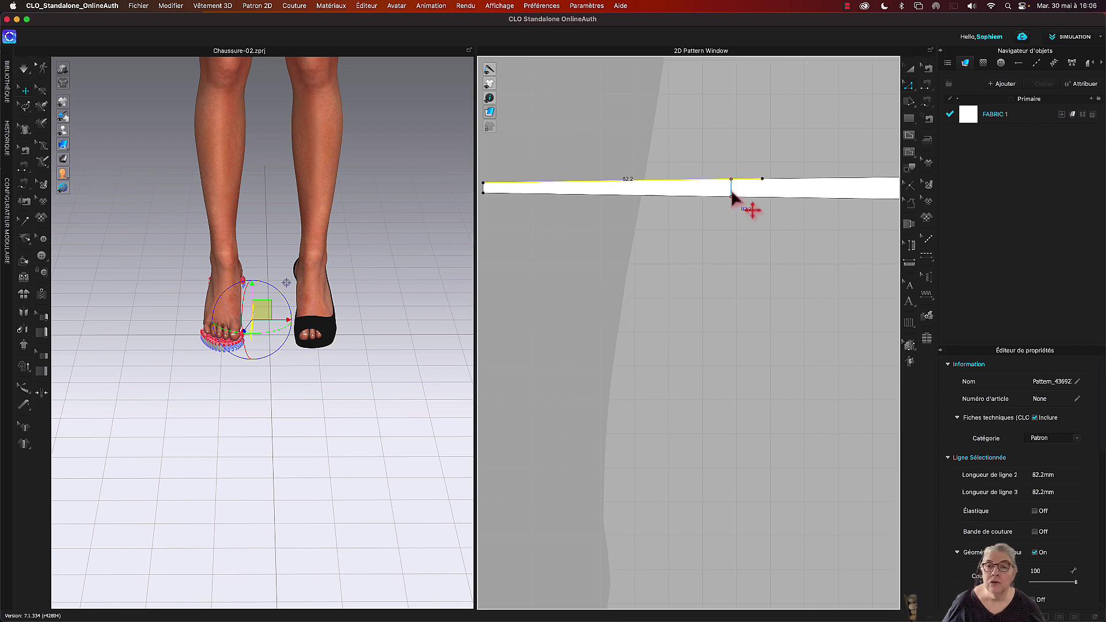
Step: Move the mirrored strip's internal line to 82.2 mm from the narrow end along both edges
click(732, 197)
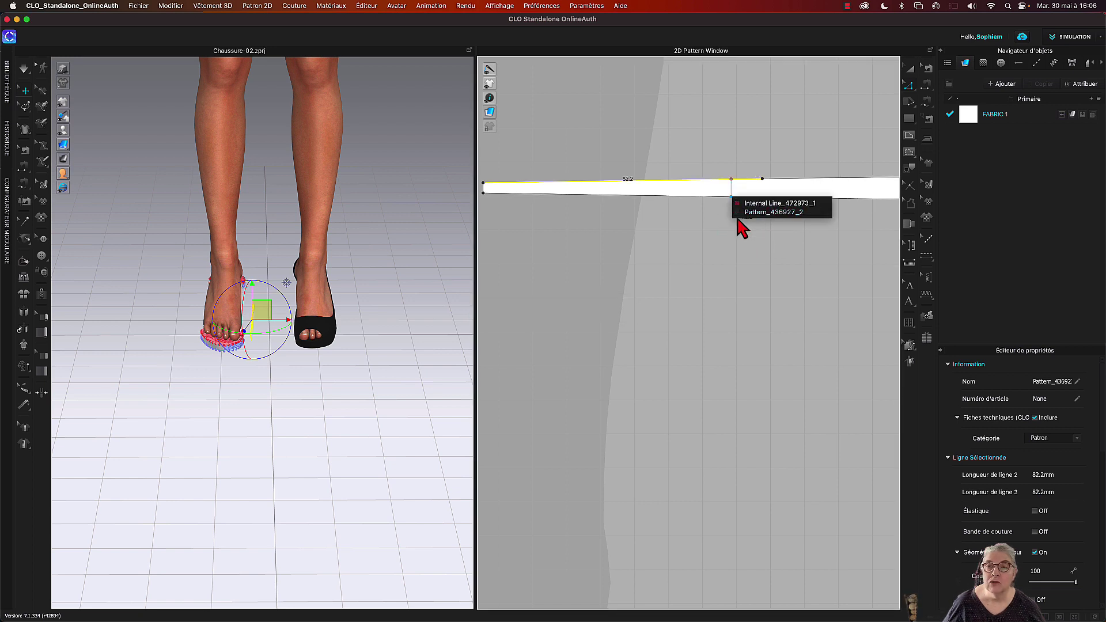
click(739, 213)
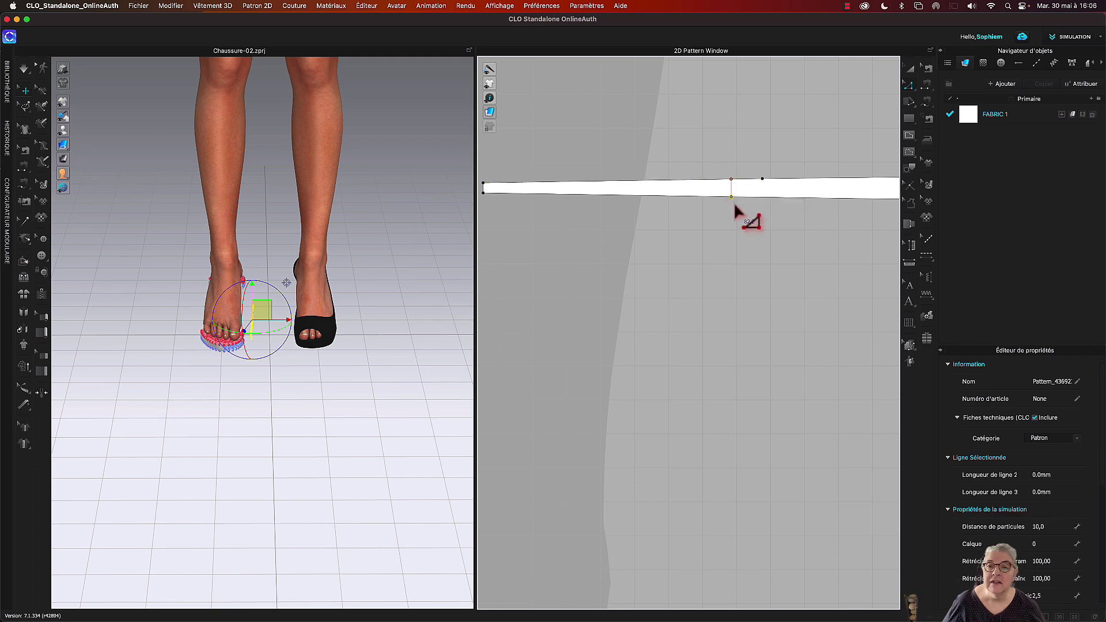
mouse_move(762, 198)
mouse_down()
mouse_move(734, 196)
mouse_move(763, 198)
mouse_up()
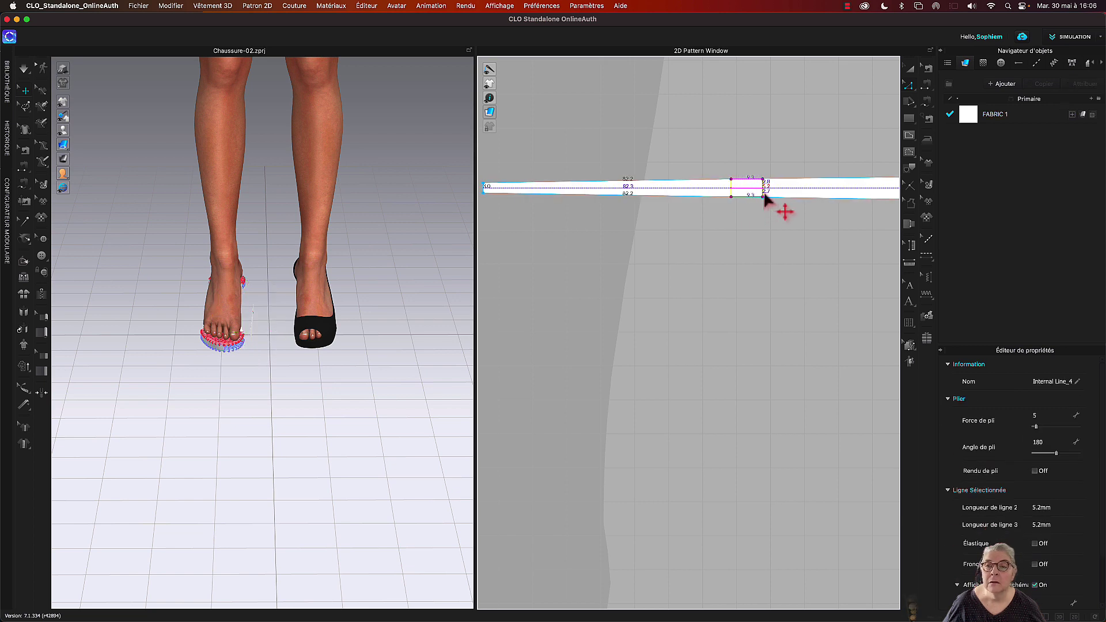
drag(763, 196, 762, 197)
click(754, 278)
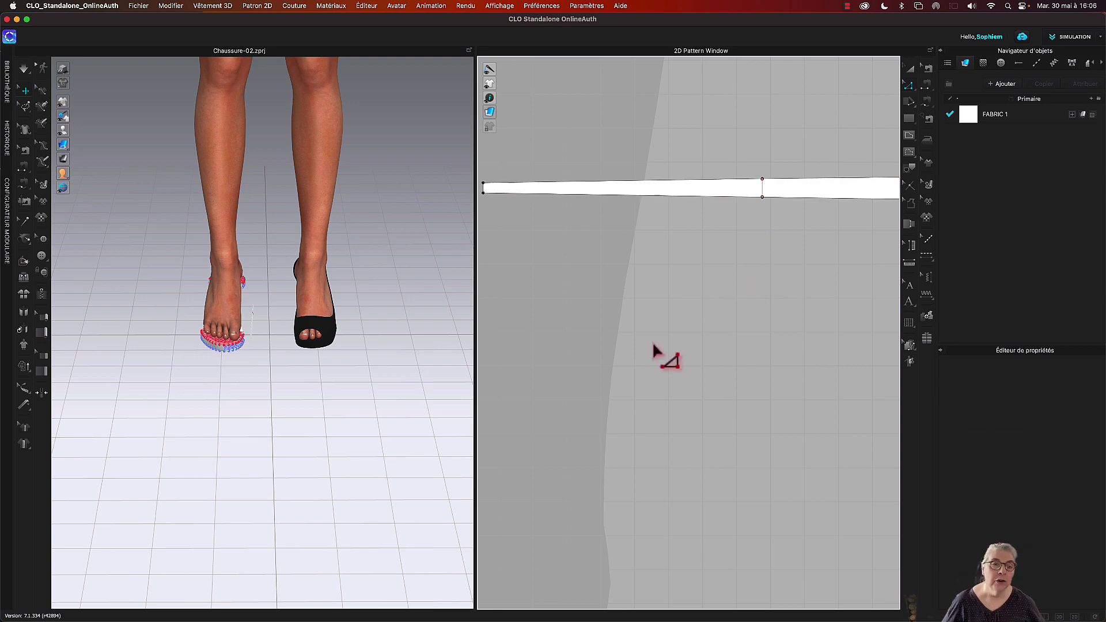
Step: Sew the sole's inner heel segment, from back centre to rear fold line, to the 82.2 mm upper edge segment of the mirrored strip
scroll(723, 314, down, 5)
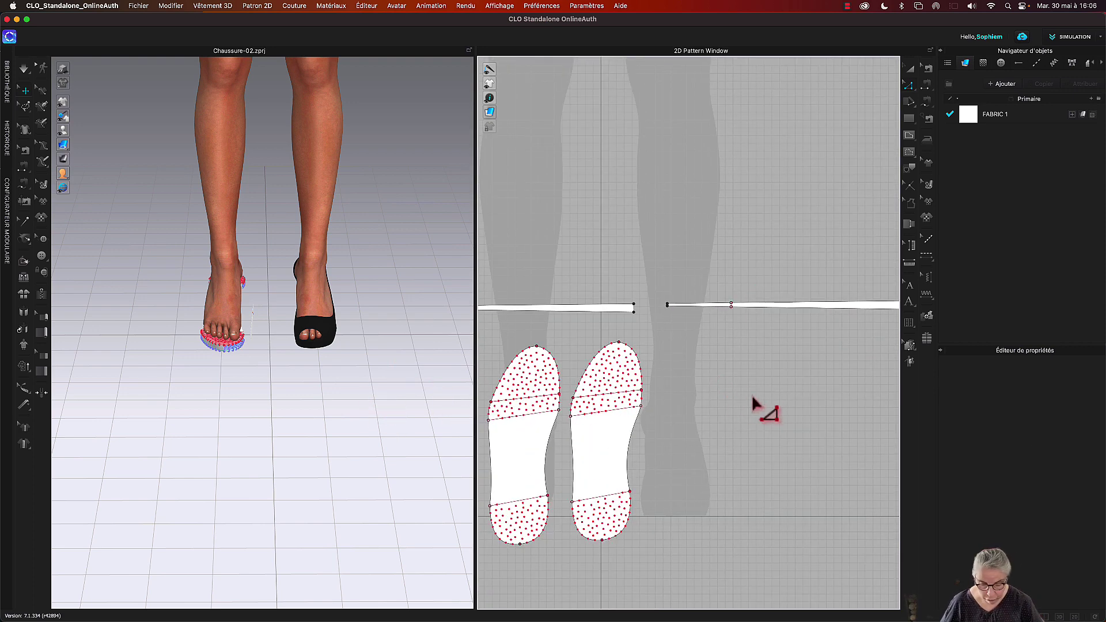
key(m)
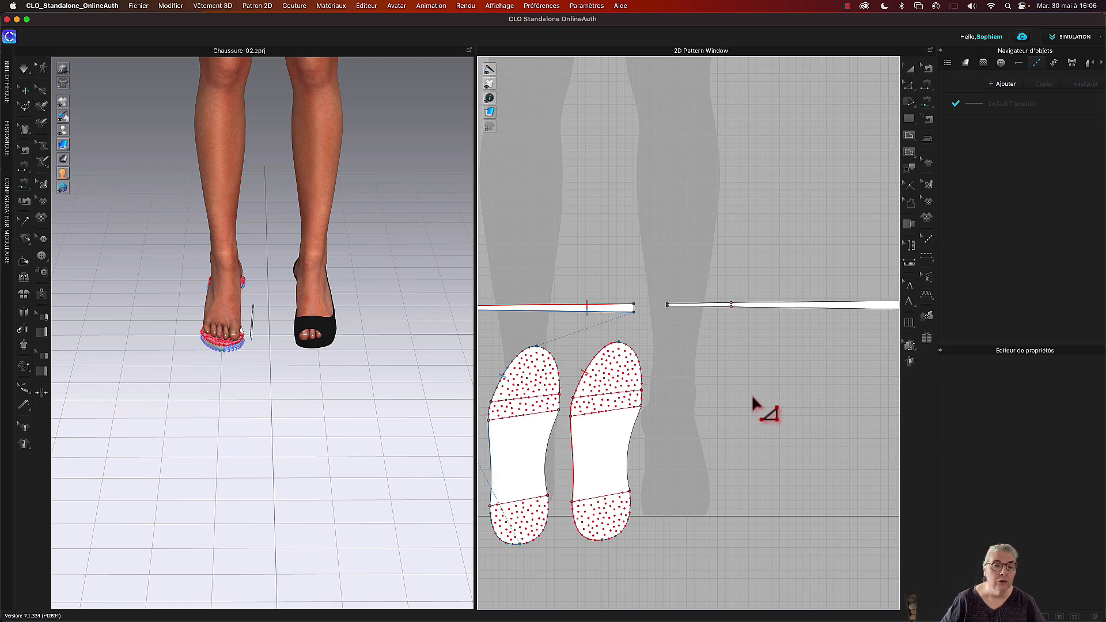
right_drag(292, 365, 196, 362)
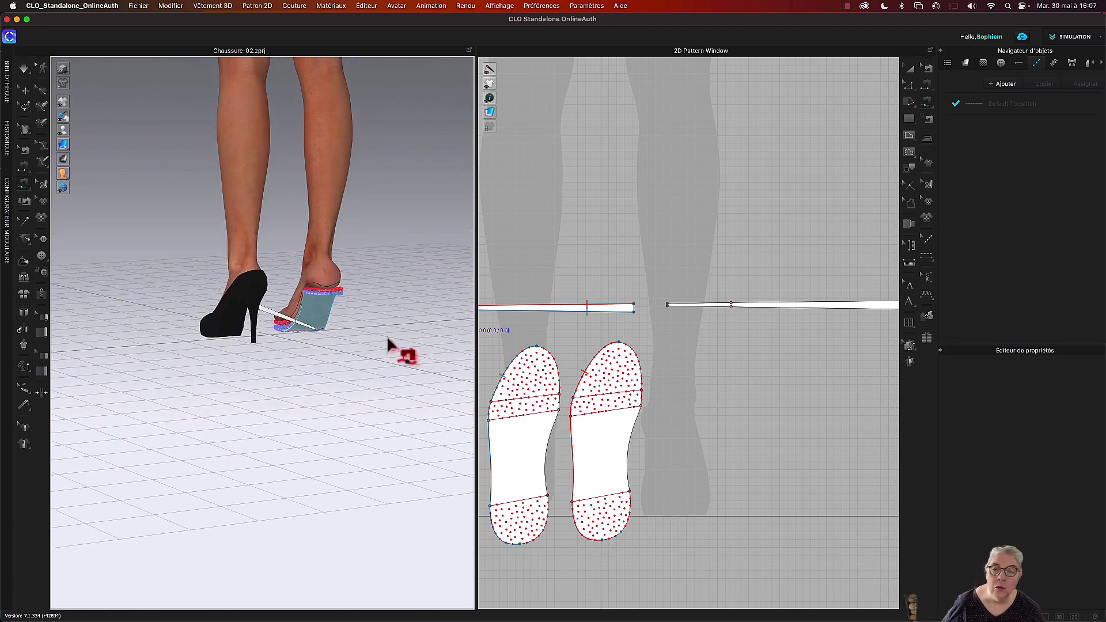
click(603, 546)
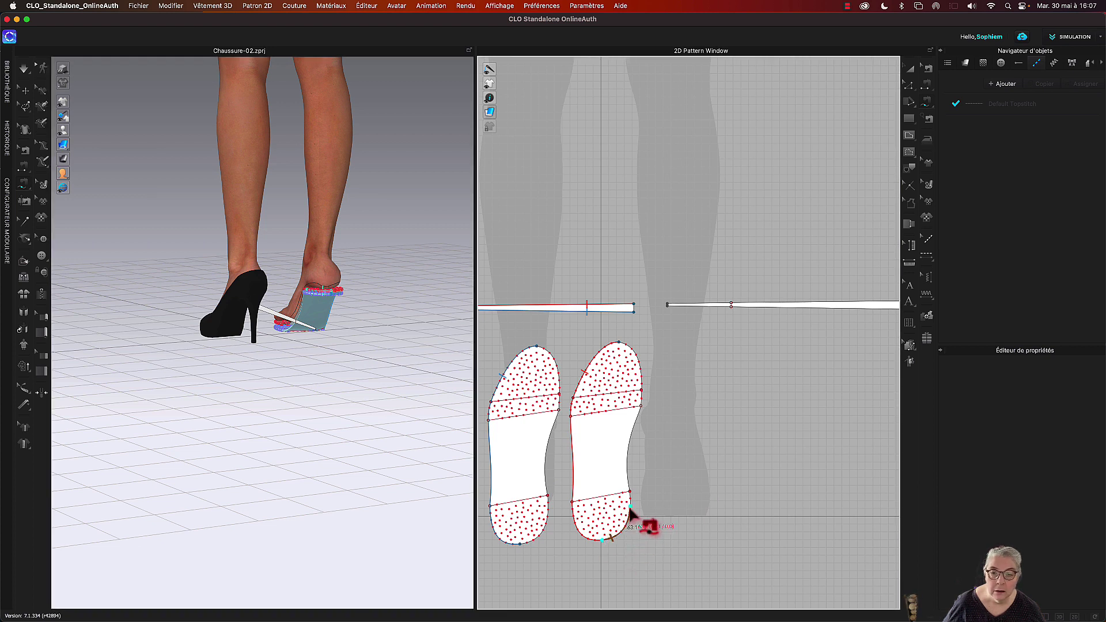
click(668, 305)
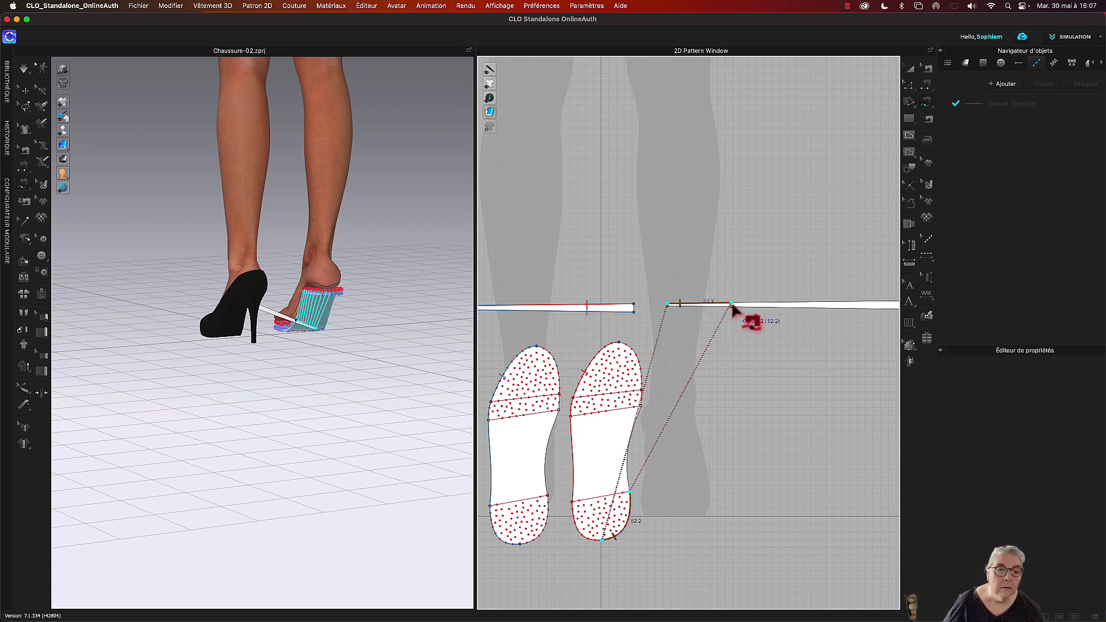
click(731, 305)
scroll(752, 254, down, 2)
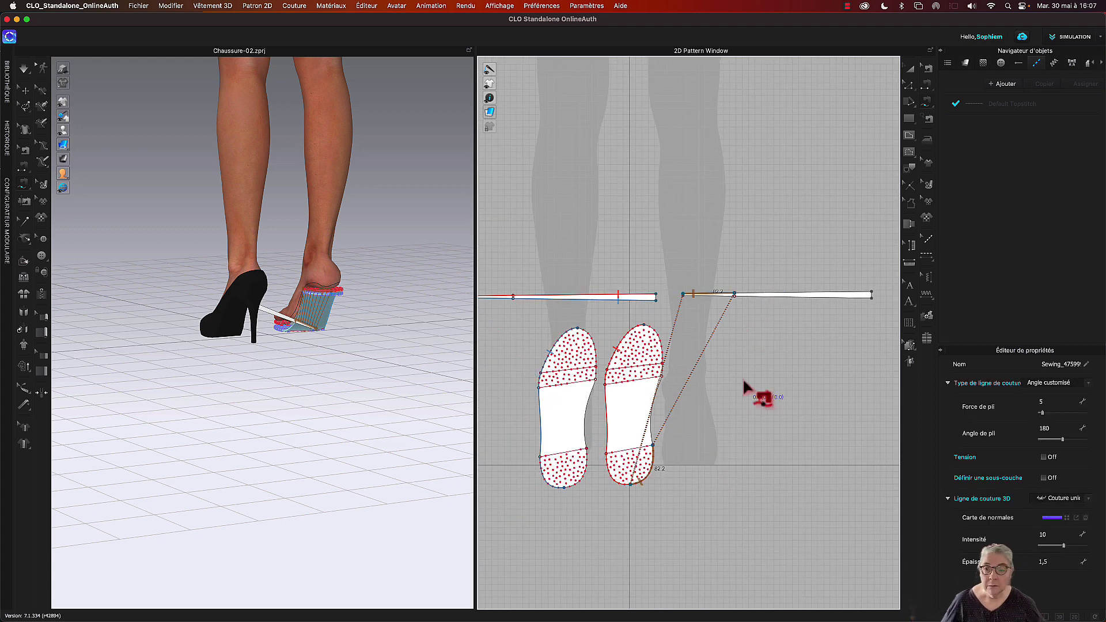
Step: Sew the upper sole's inner edge, from the rear fold line to the toe centre, to the mirrored strip's upper edge beyond its internal line
click(652, 446)
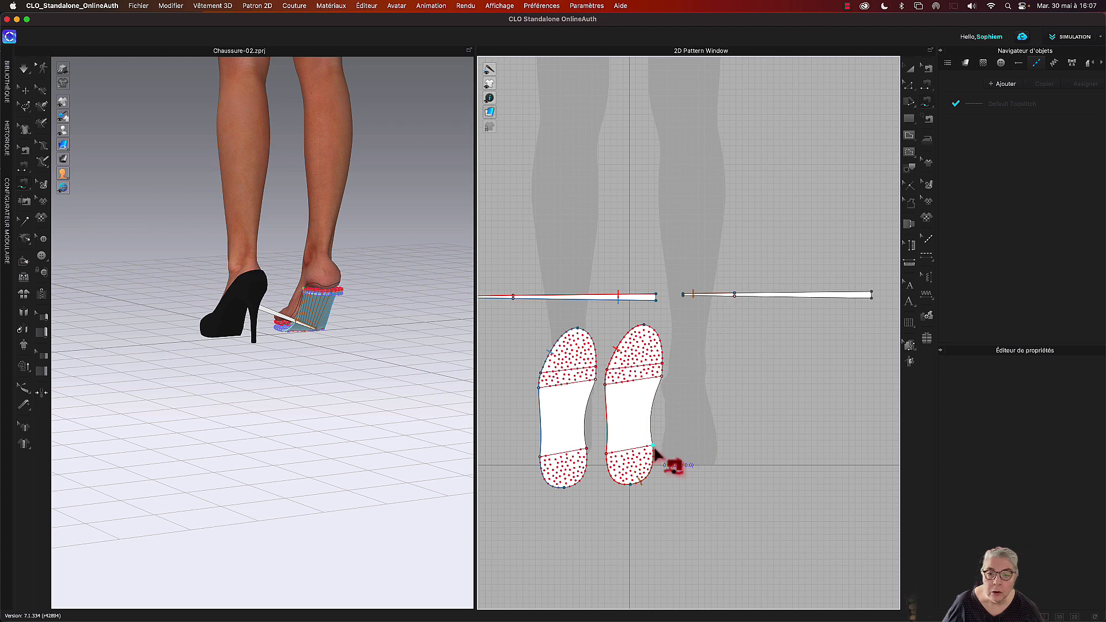
click(647, 328)
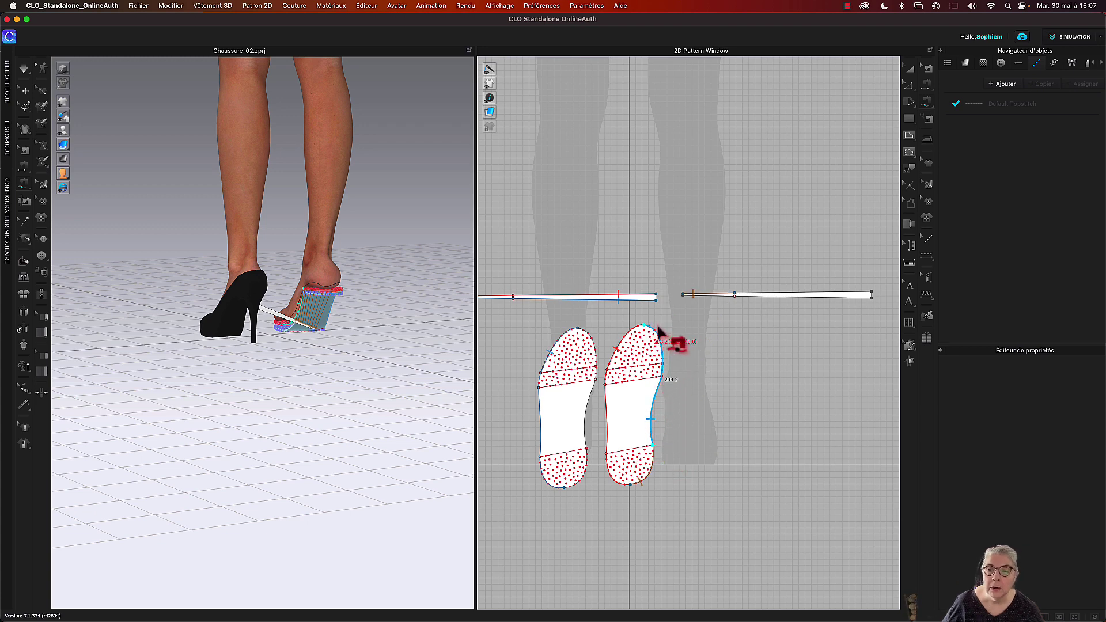
click(735, 296)
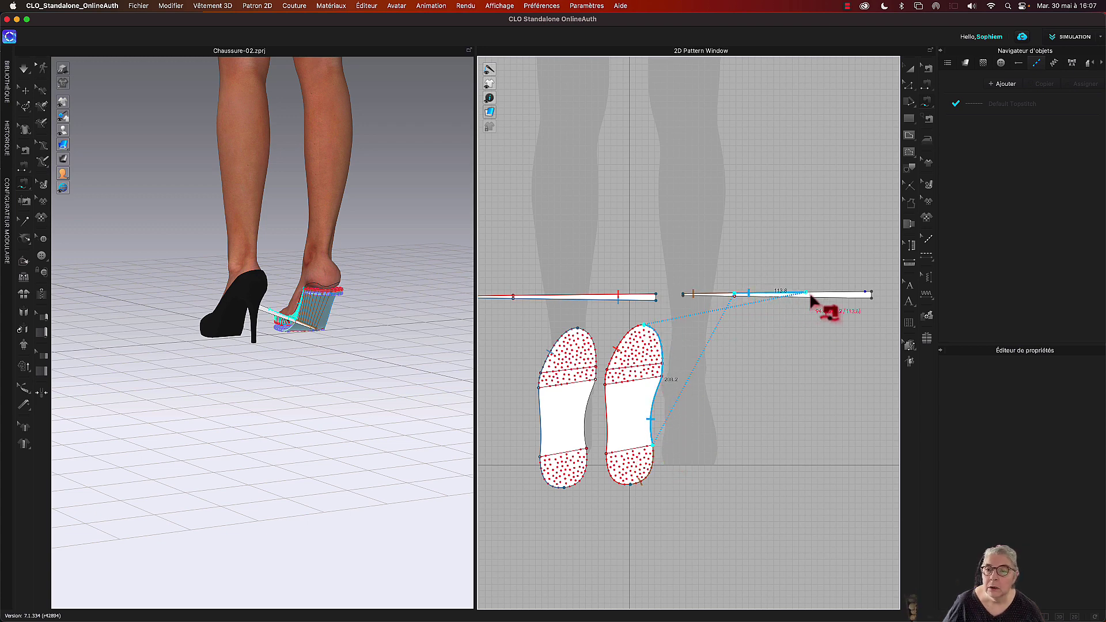
click(867, 296)
Step: Add a pattern point on the mirrored strip's upper edge where the new seam ends, near the wide end
scroll(856, 340, up, 3)
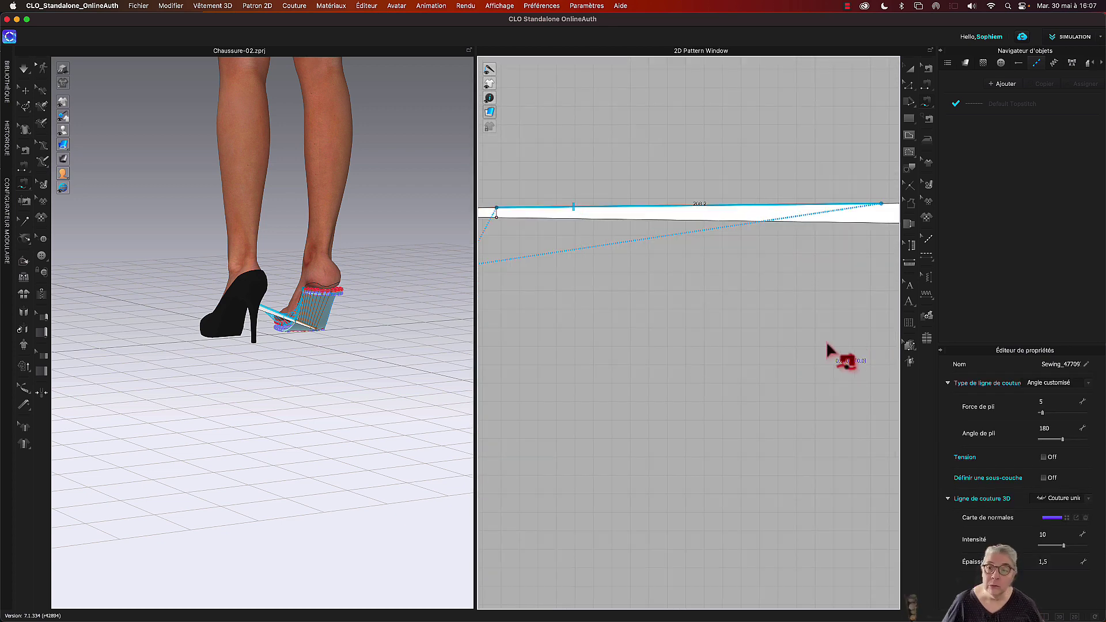
right_drag(828, 346, 668, 448)
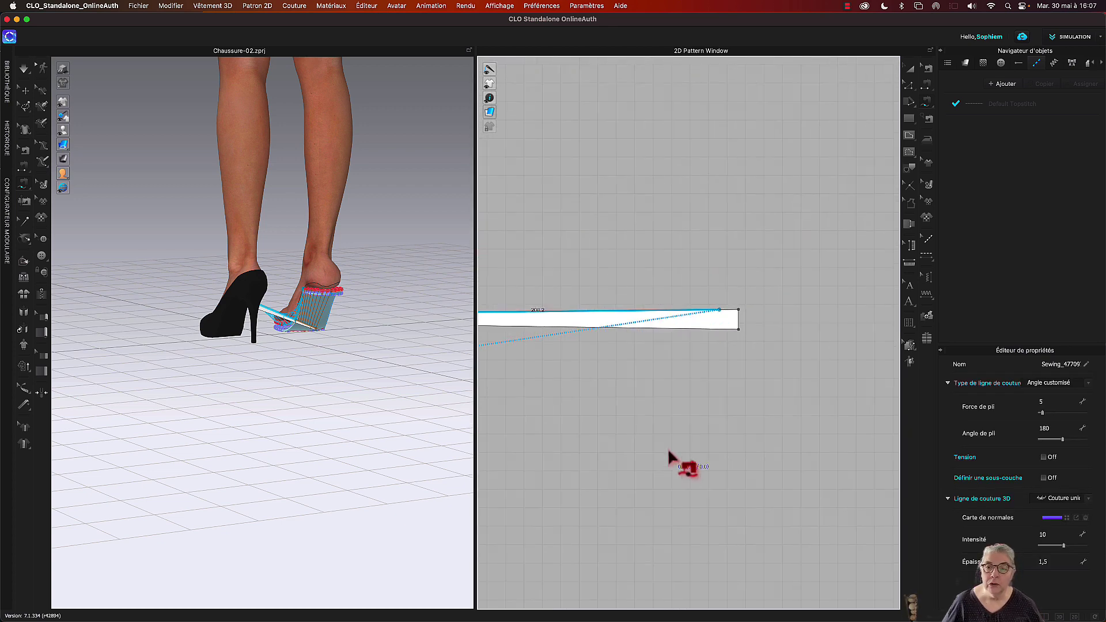
right_click(706, 312)
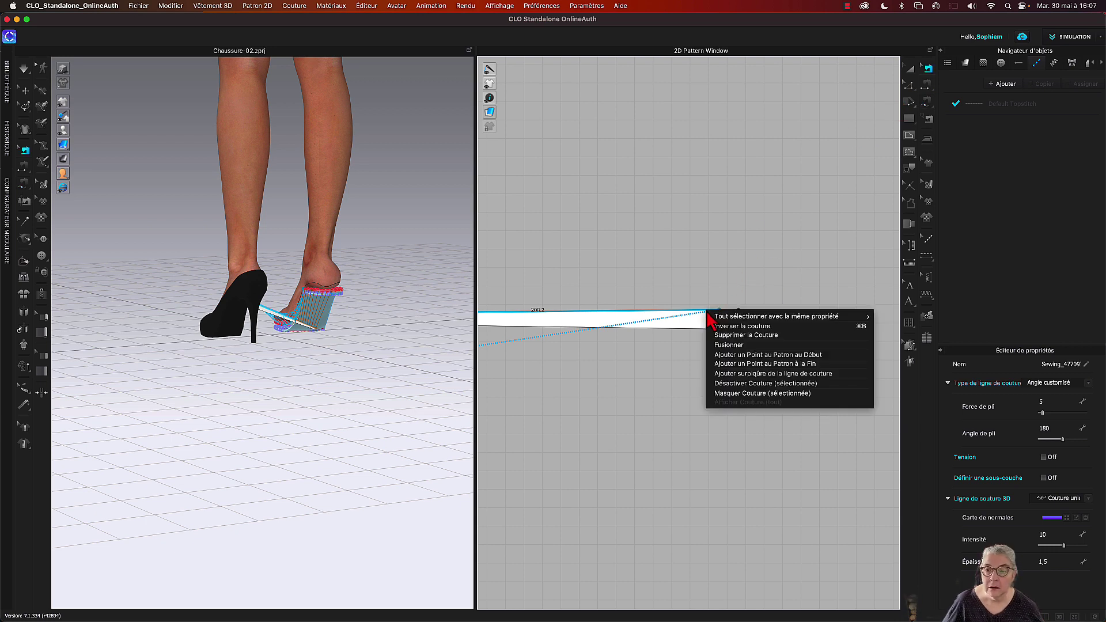
click(753, 363)
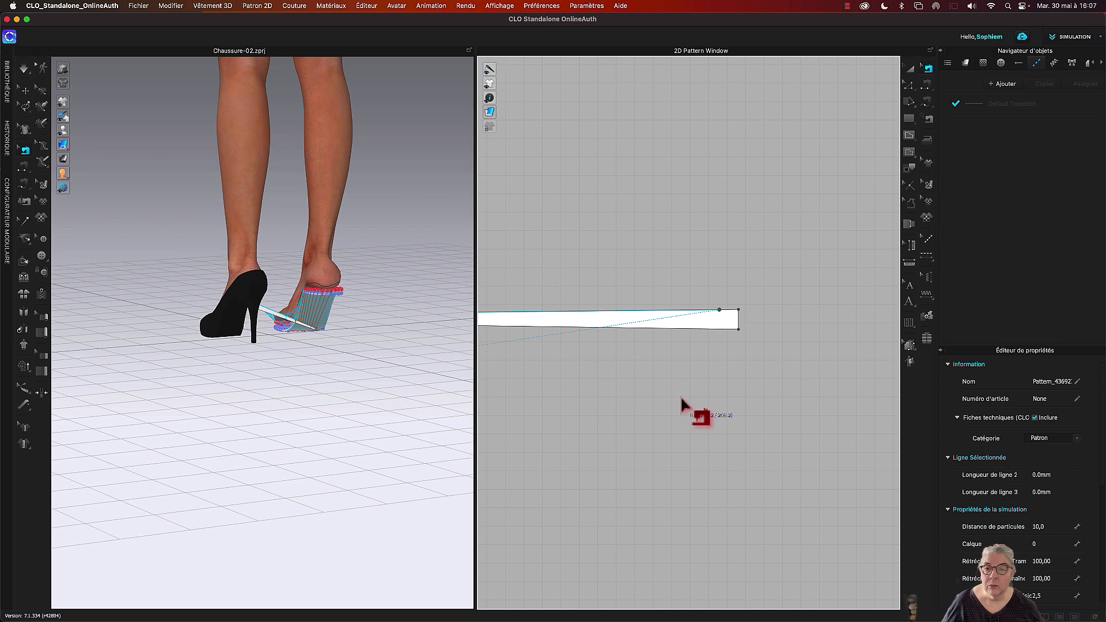
click(696, 374)
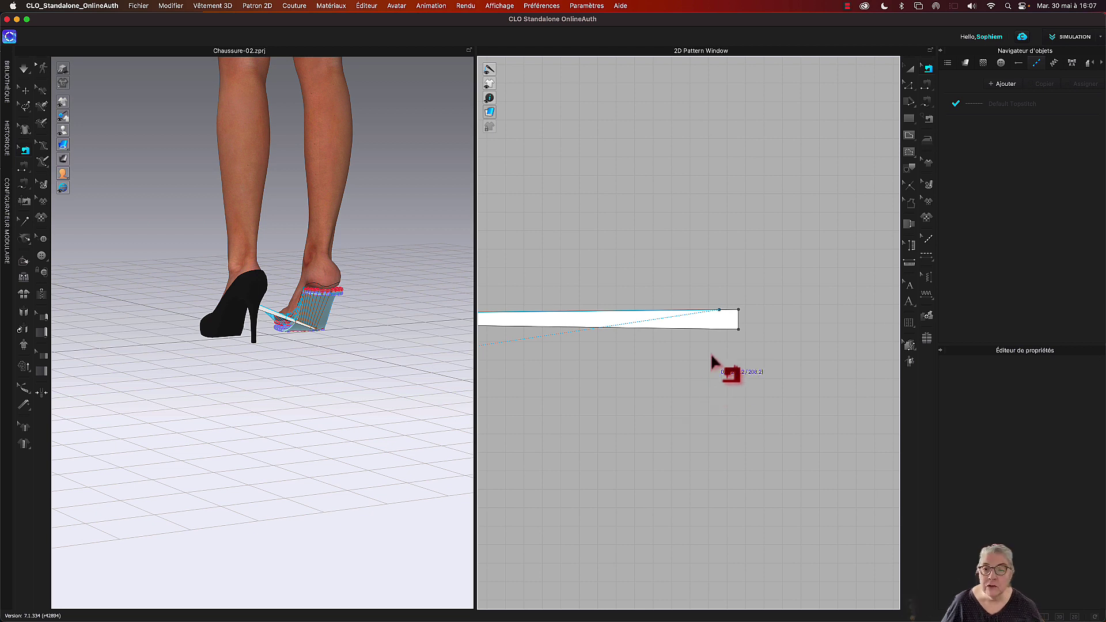
Step: Trim the mirrored strip's wide end by deleting its upper corner point and moving its lower corner directly below the new point
key(z)
click(738, 310)
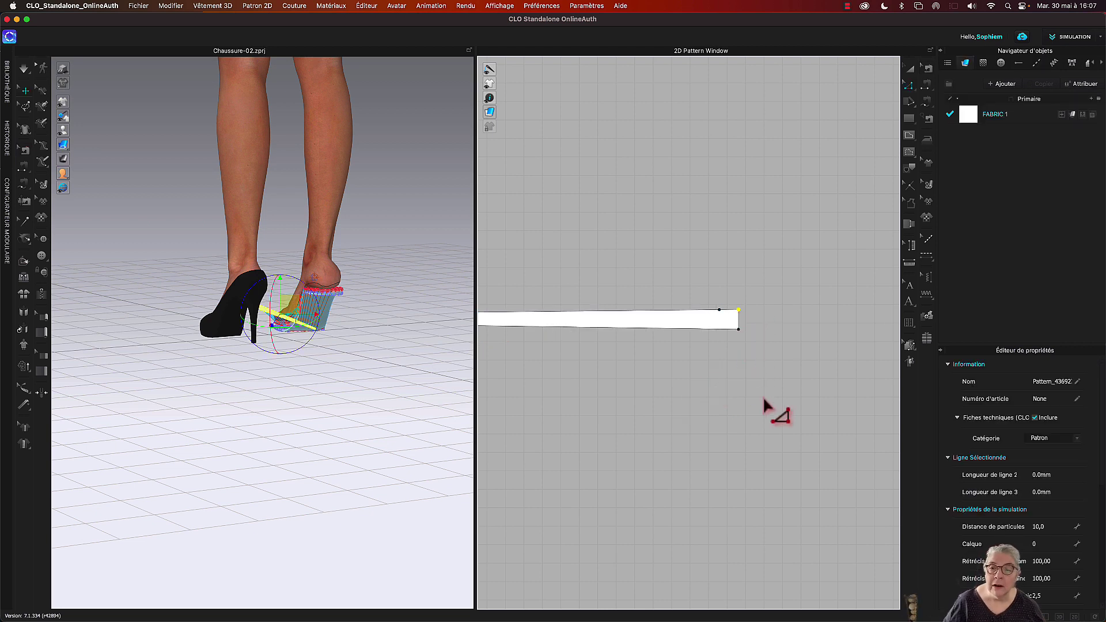
key(Delete)
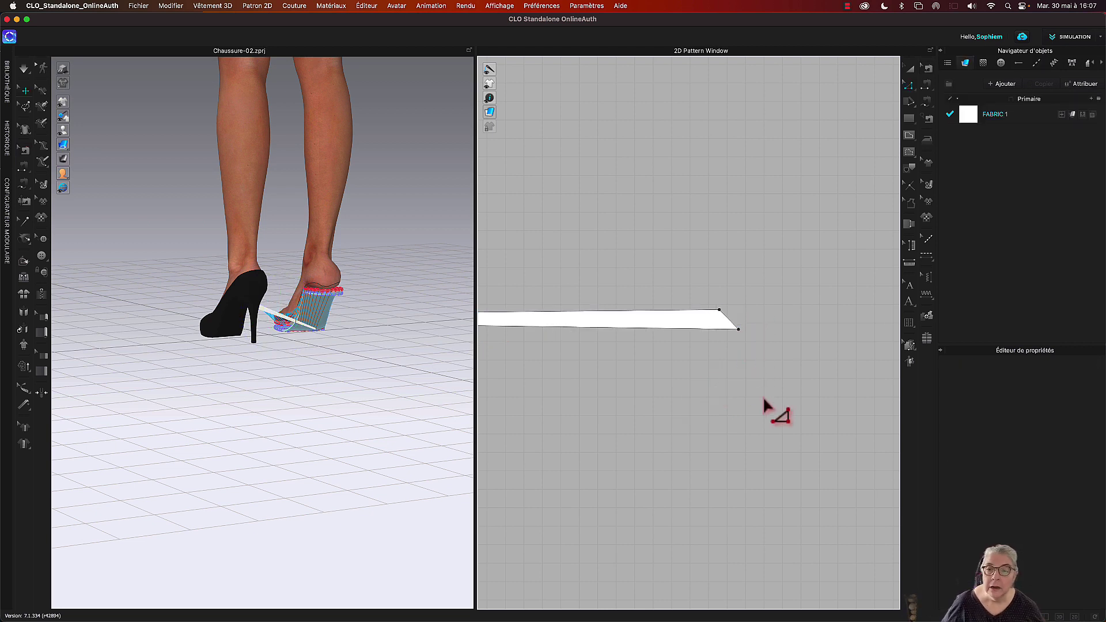
click(736, 329)
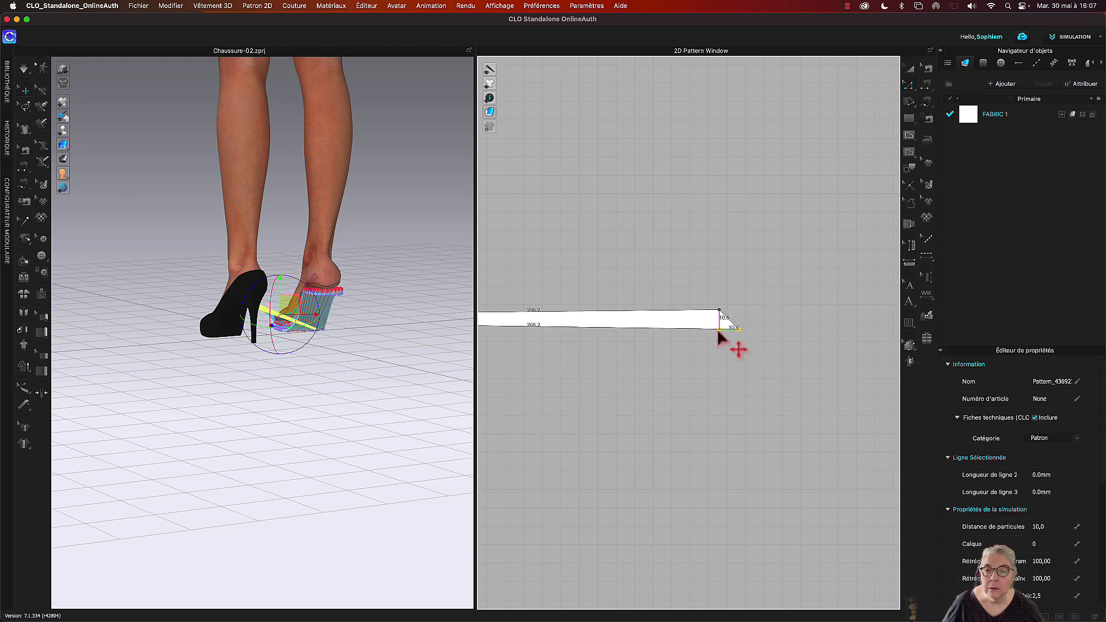
key(Delete)
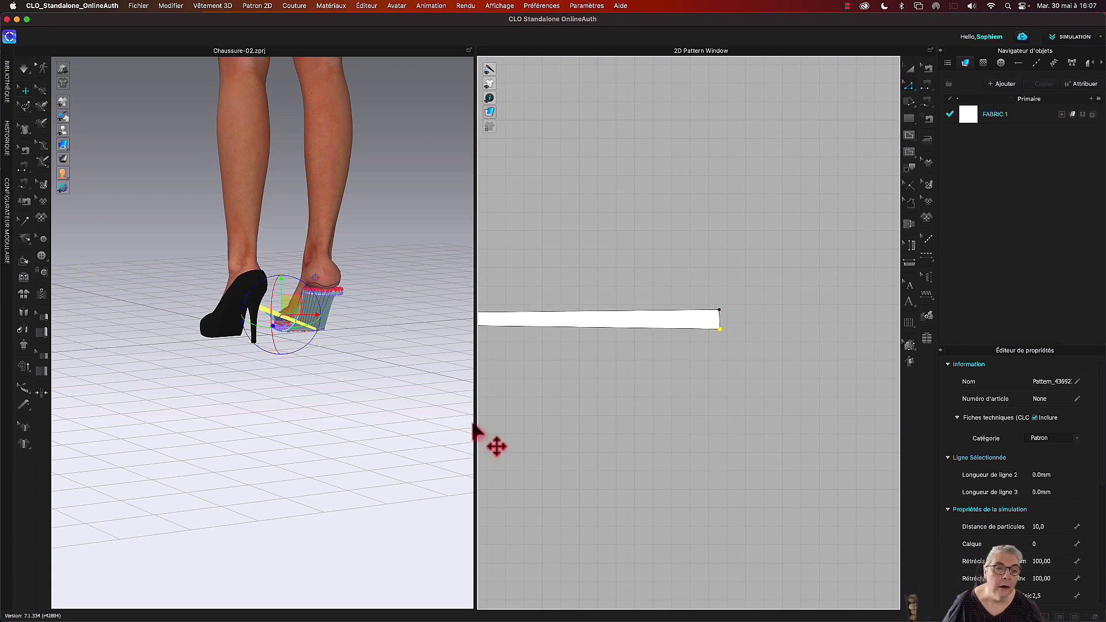
Step: Superimpose the mirrored strip in 3D with the Side option so it sits along the sole's inner edge
click(364, 325)
right_drag(379, 326, 428, 329)
scroll(546, 403, down, 3)
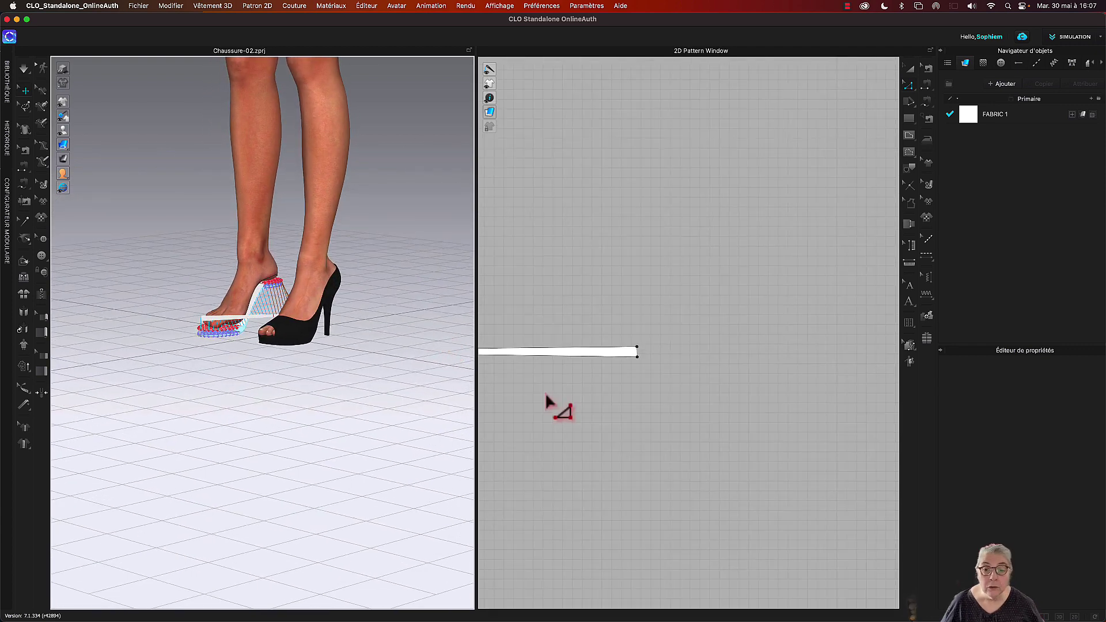
scroll(546, 408, down, 3)
middle_drag(548, 439, 747, 442)
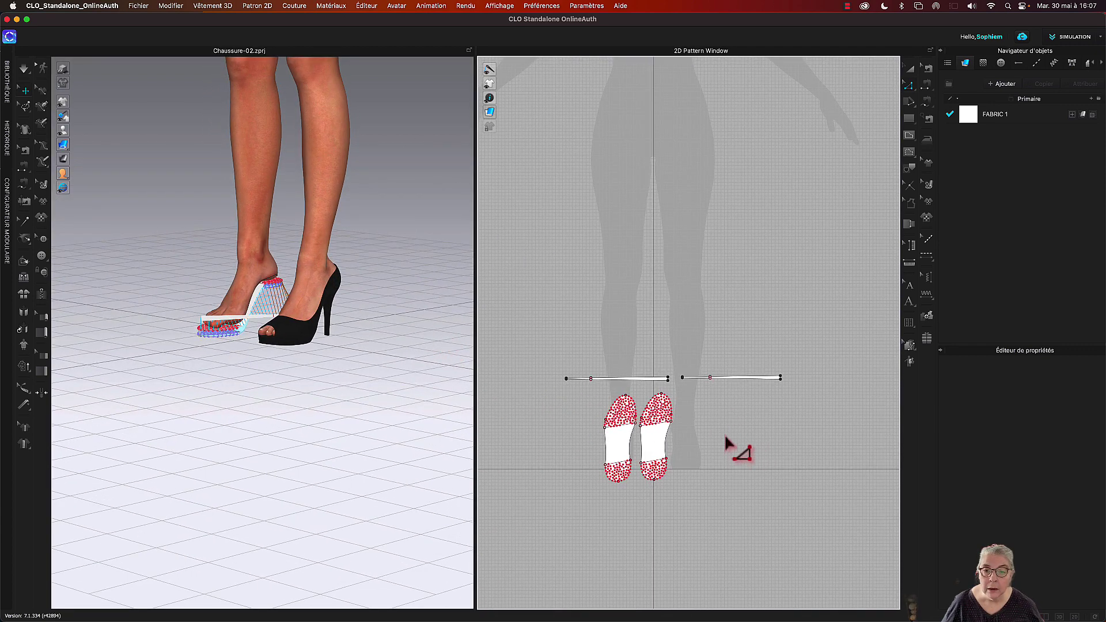
scroll(688, 425, up, 3)
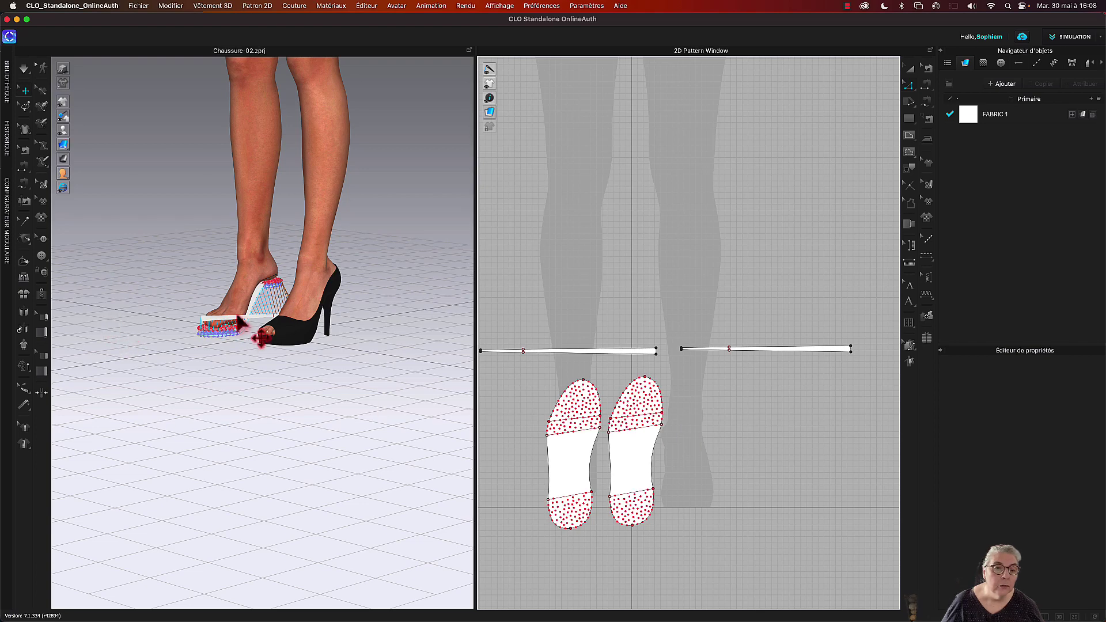
click(242, 326)
right_click(239, 321)
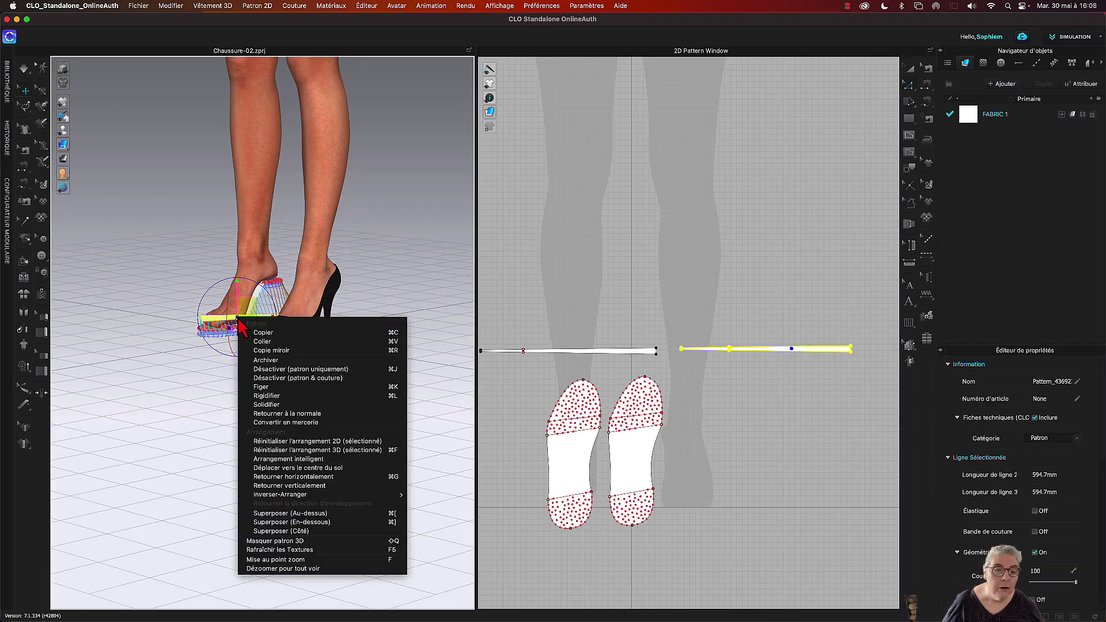
click(298, 531)
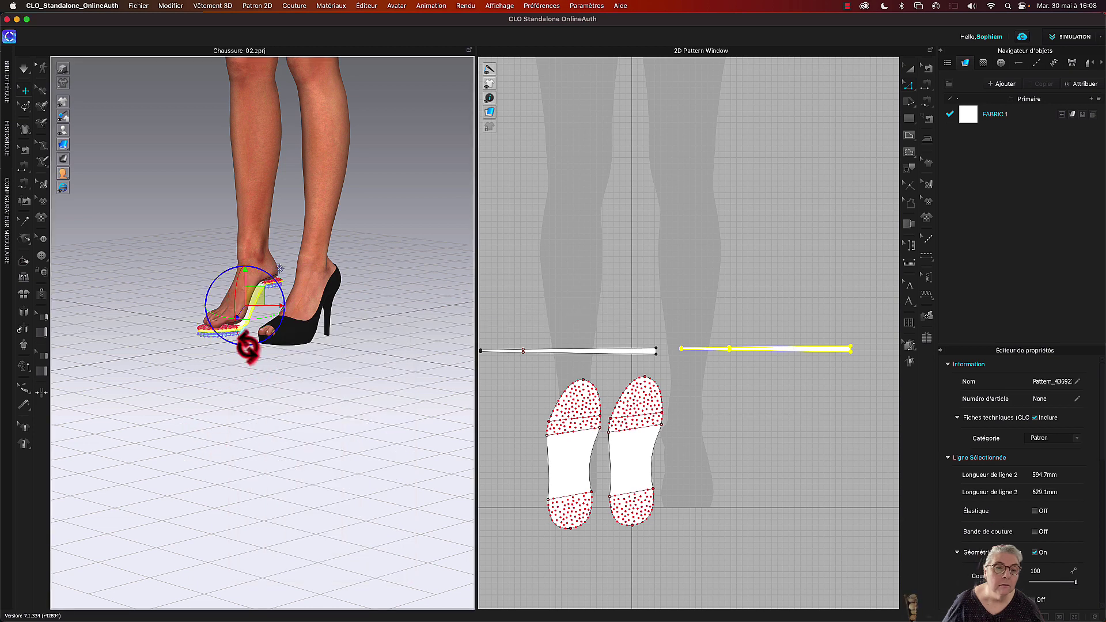
scroll(247, 366, up, 5)
click(233, 375)
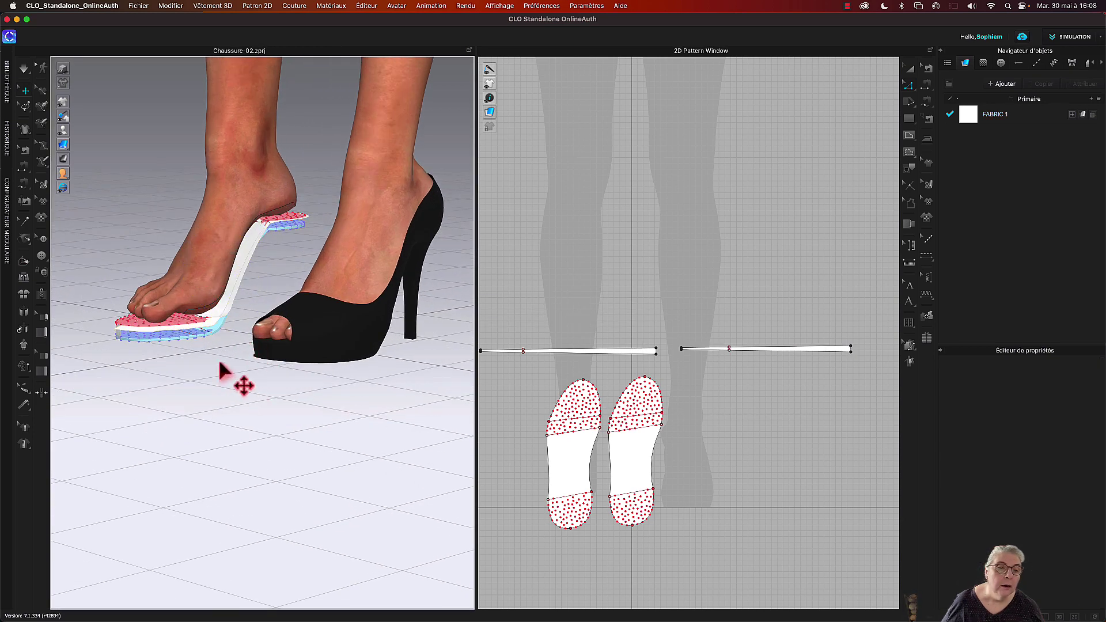
mouse_move(217, 362)
right_down()
mouse_move(249, 355)
mouse_move(217, 356)
mouse_move(217, 365)
right_up()
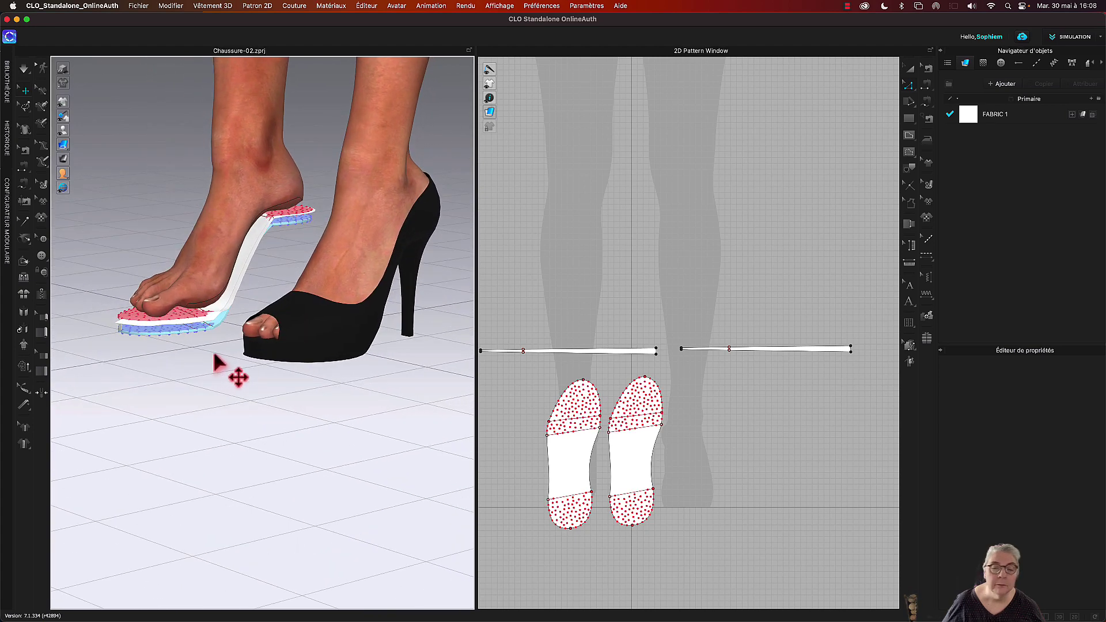
Step: Sew the mirrored strip's short lower edge segment at the narrow end to the lower sole's inner heel segment, from back centre to rear fold line
scroll(745, 389, up, 2)
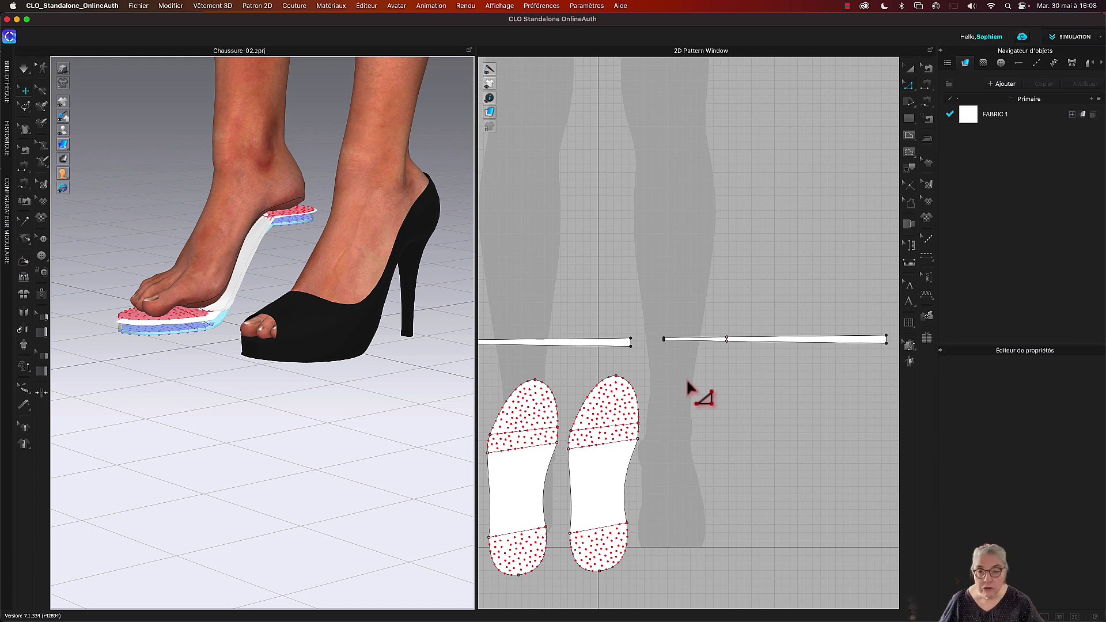
key(m)
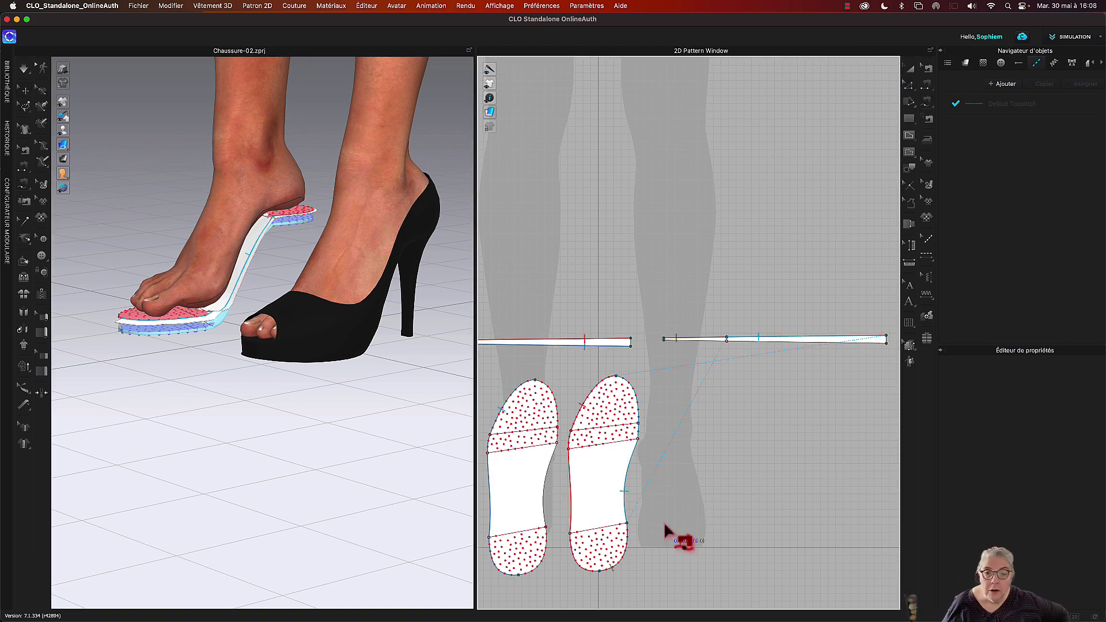
click(664, 344)
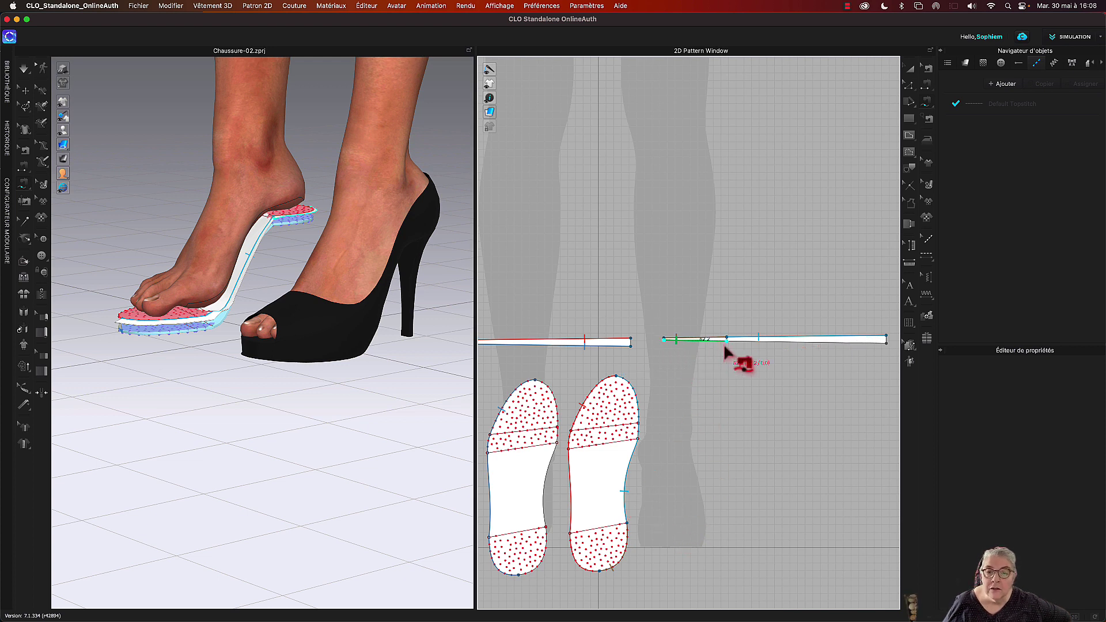
click(727, 341)
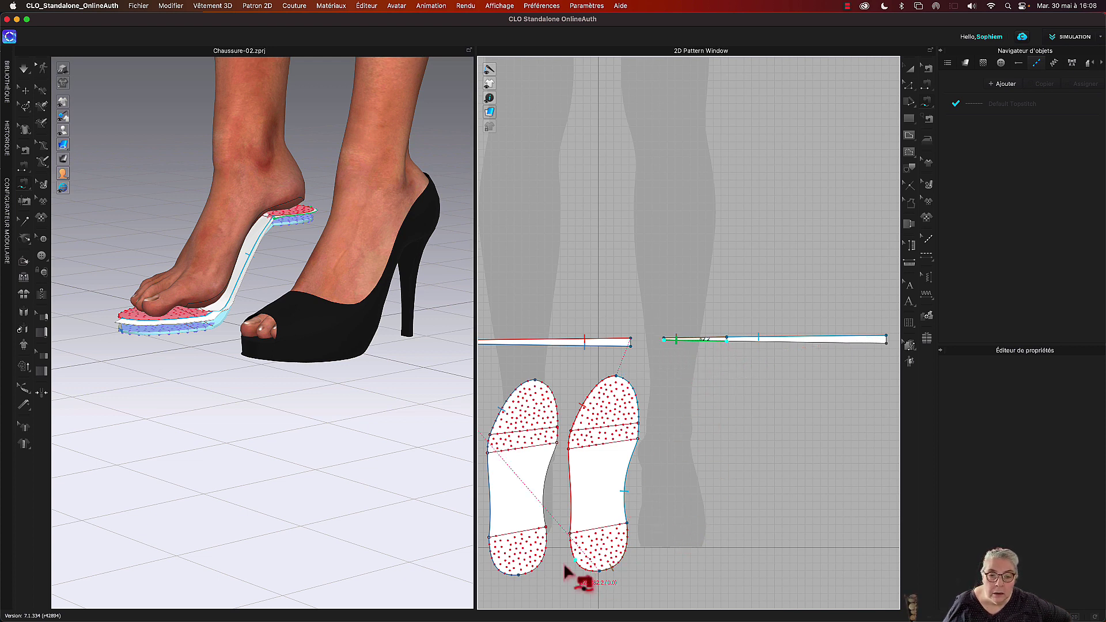
click(521, 573)
click(548, 538)
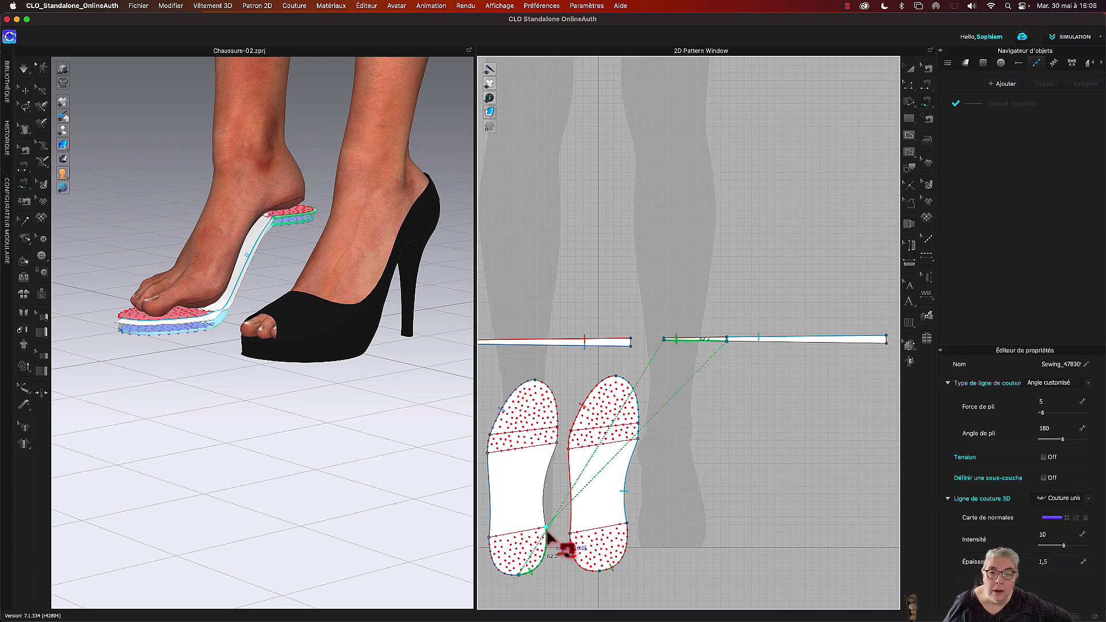
Step: Sew the mirrored strip's remaining lower edge to the lower sole's inner edge, from the rear fold line to the toe centre
click(730, 350)
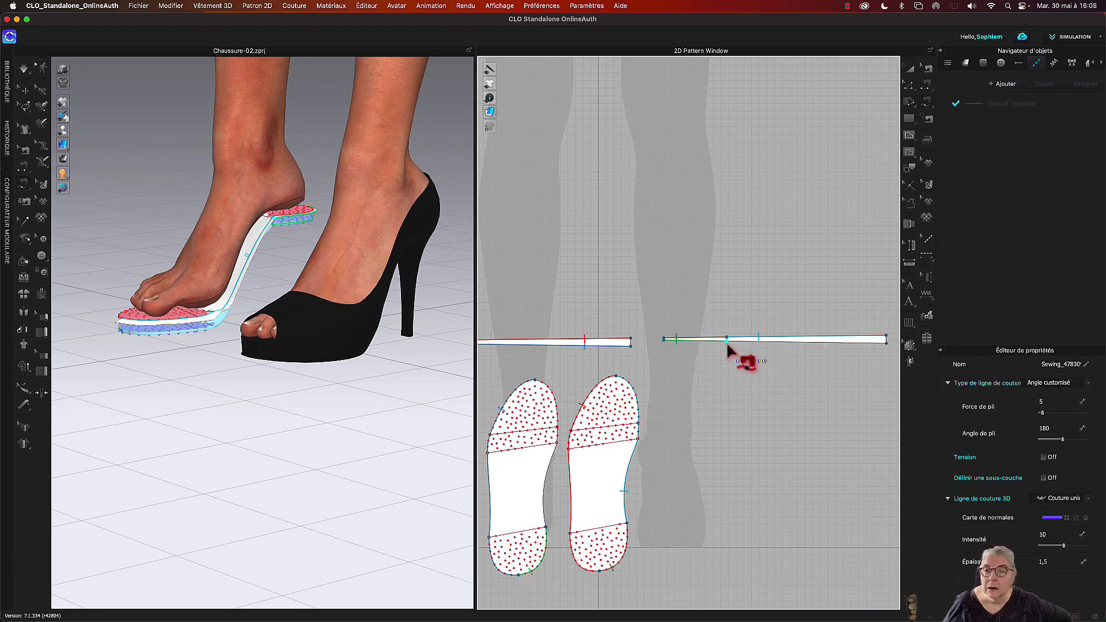
click(886, 341)
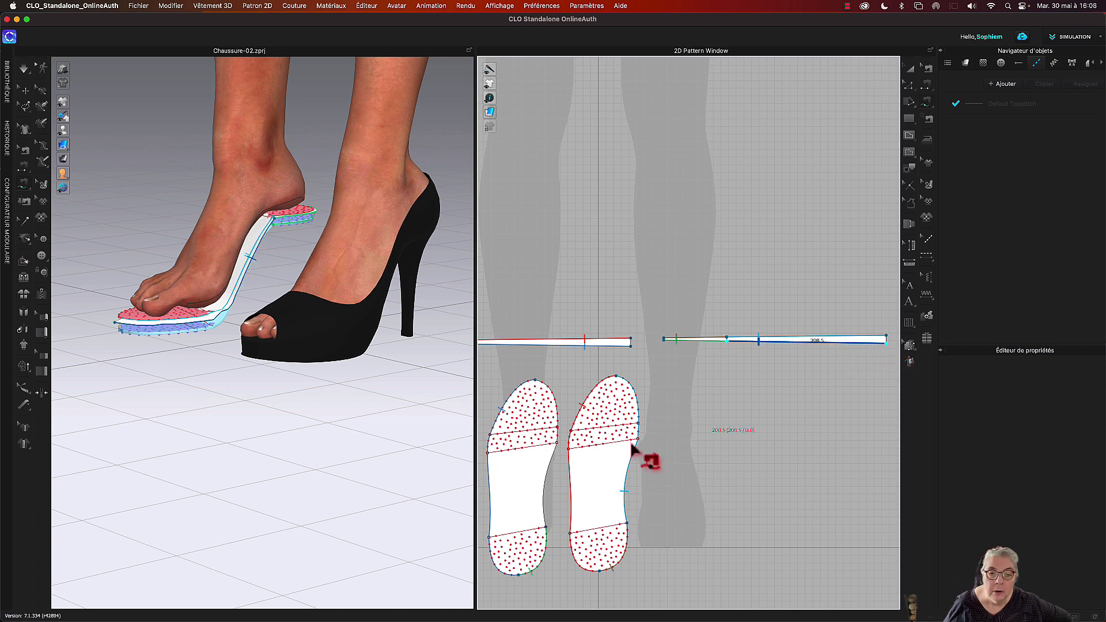
click(546, 527)
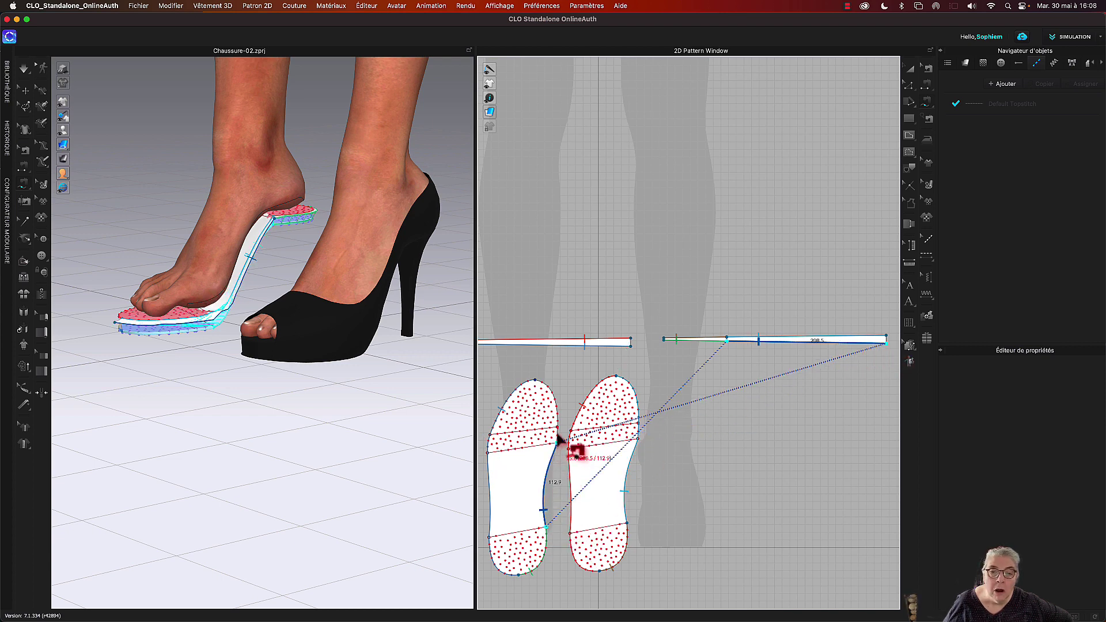
click(536, 382)
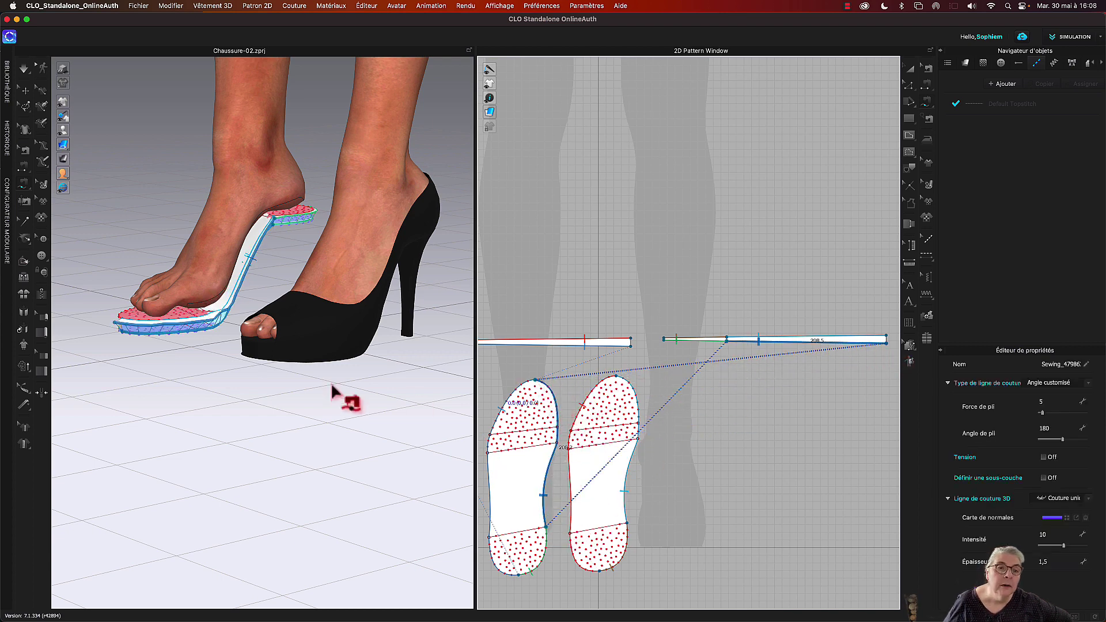
Step: Freeze the upper sole pattern under the avatar's foot
click(909, 70)
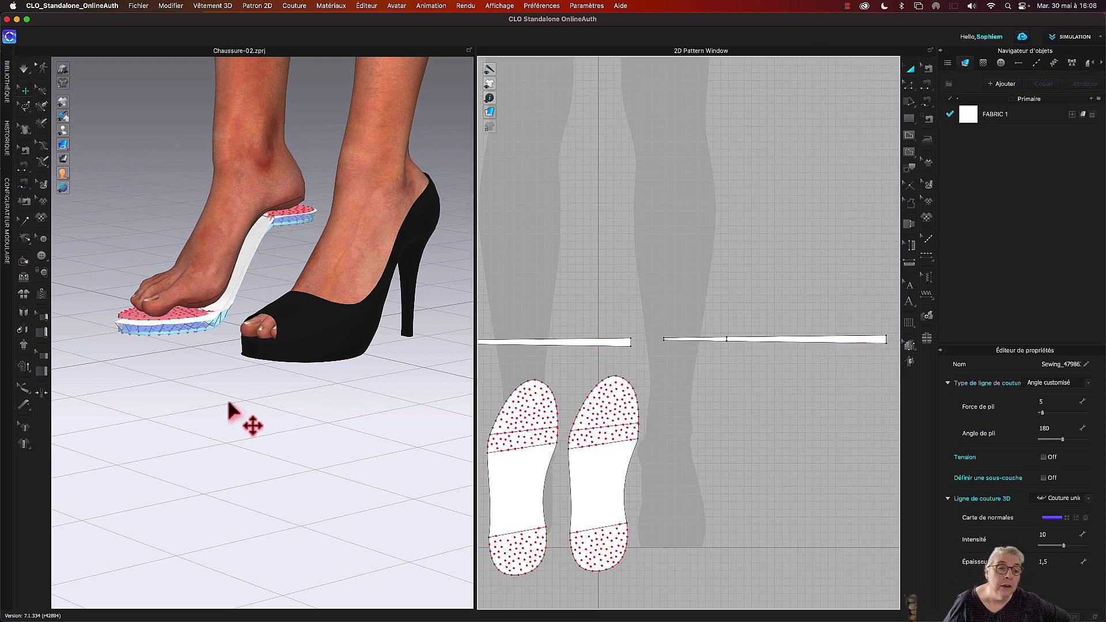
scroll(218, 369, down, 1)
scroll(218, 367, up, 3)
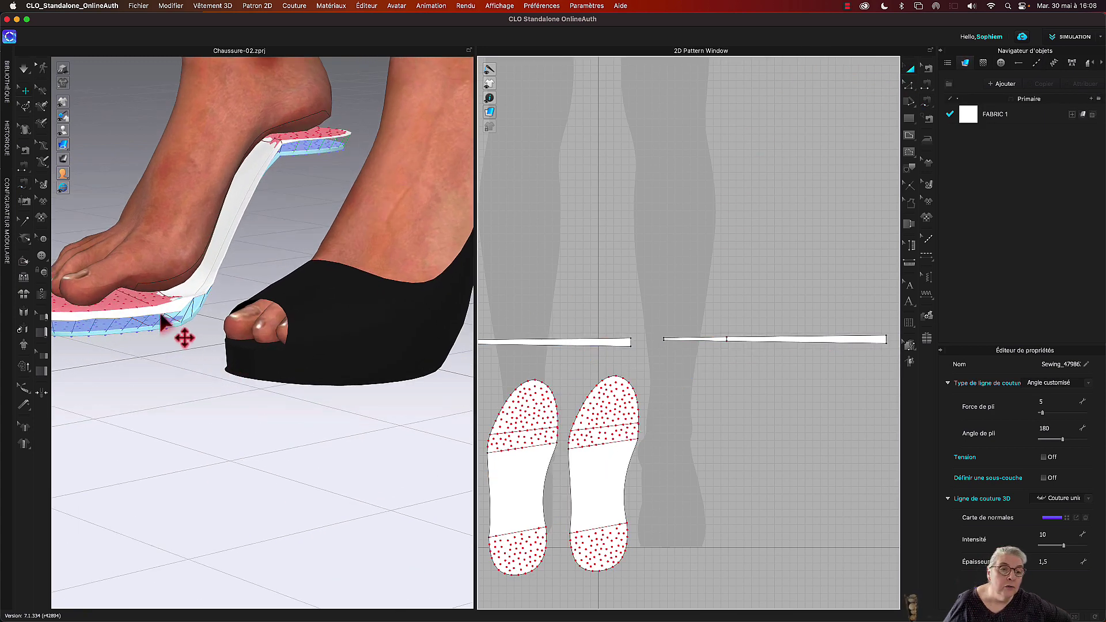
click(184, 337)
right_drag(196, 396, 226, 397)
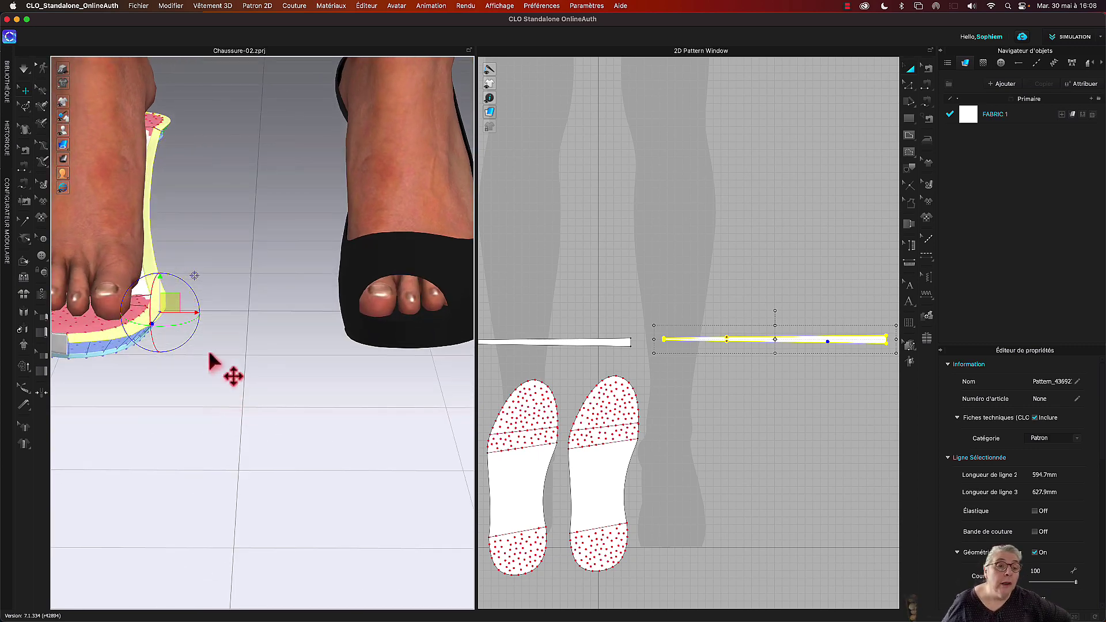
click(138, 297)
right_click(144, 299)
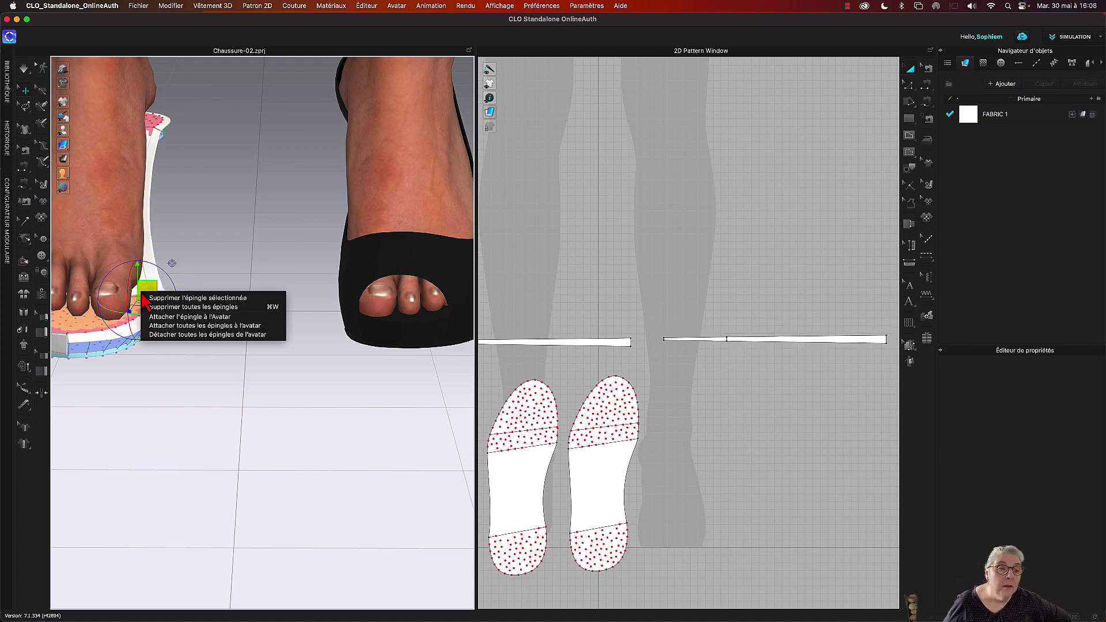
click(187, 238)
right_drag(246, 253, 218, 283)
click(211, 195)
right_click(211, 196)
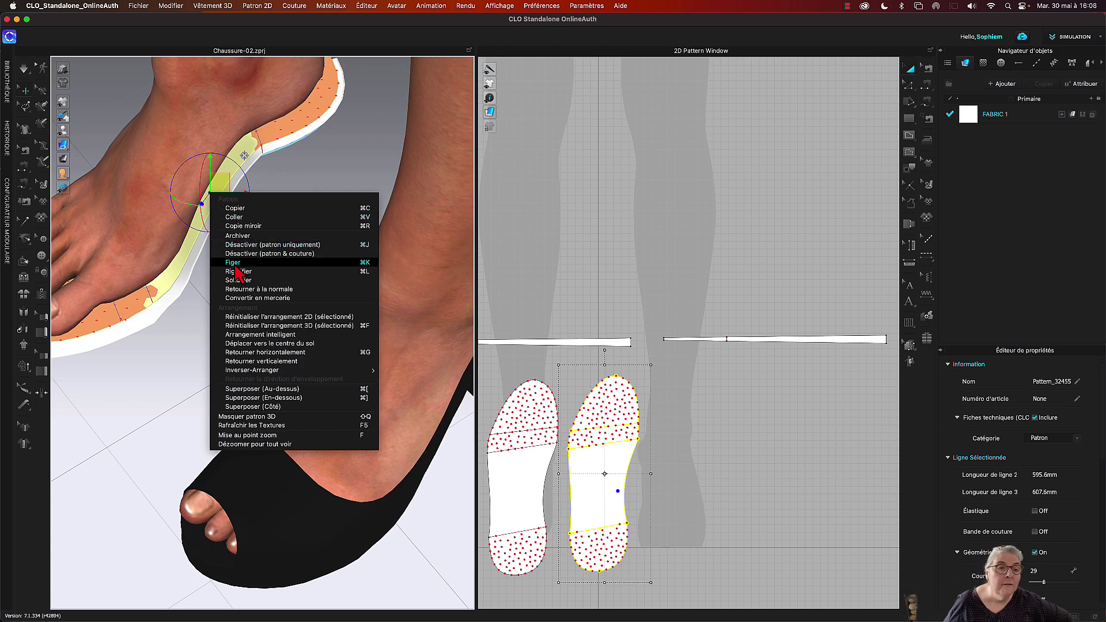
click(238, 271)
right_drag(179, 340, 212, 334)
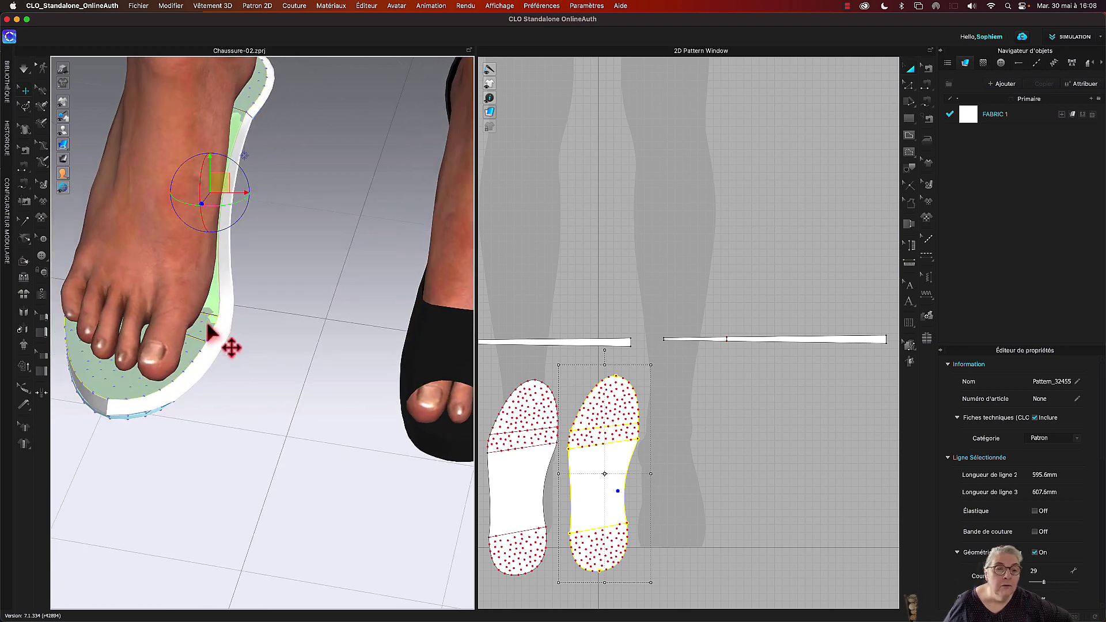
Step: Select the mirrored side strip in 3D and run the simulation so it settles between the upper and lower soles
click(221, 346)
right_click(220, 345)
click(271, 256)
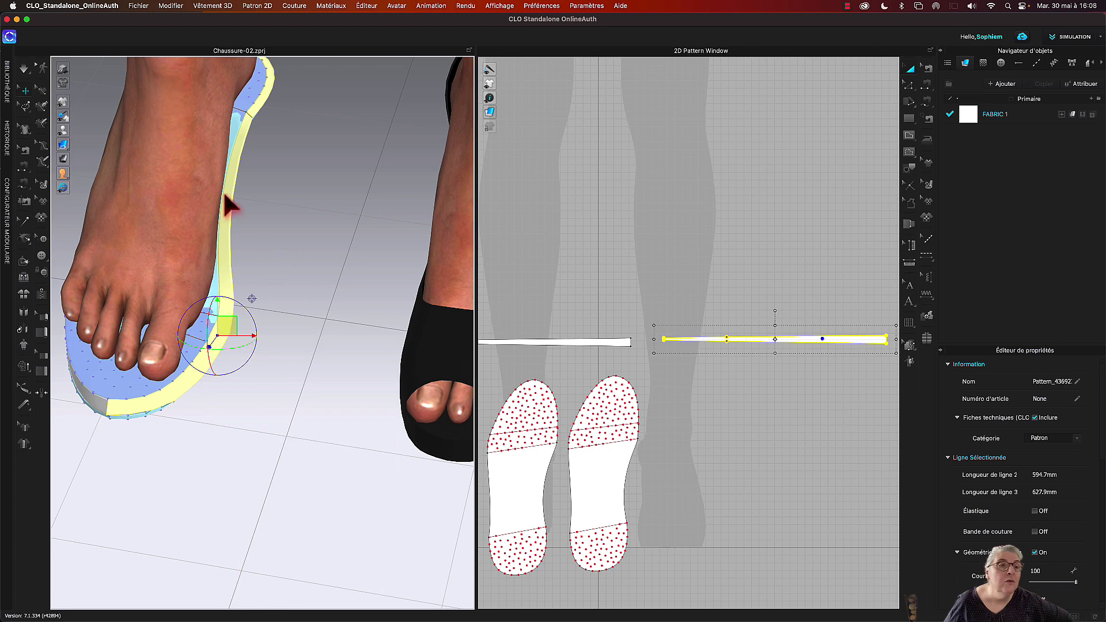
click(24, 69)
key(space)
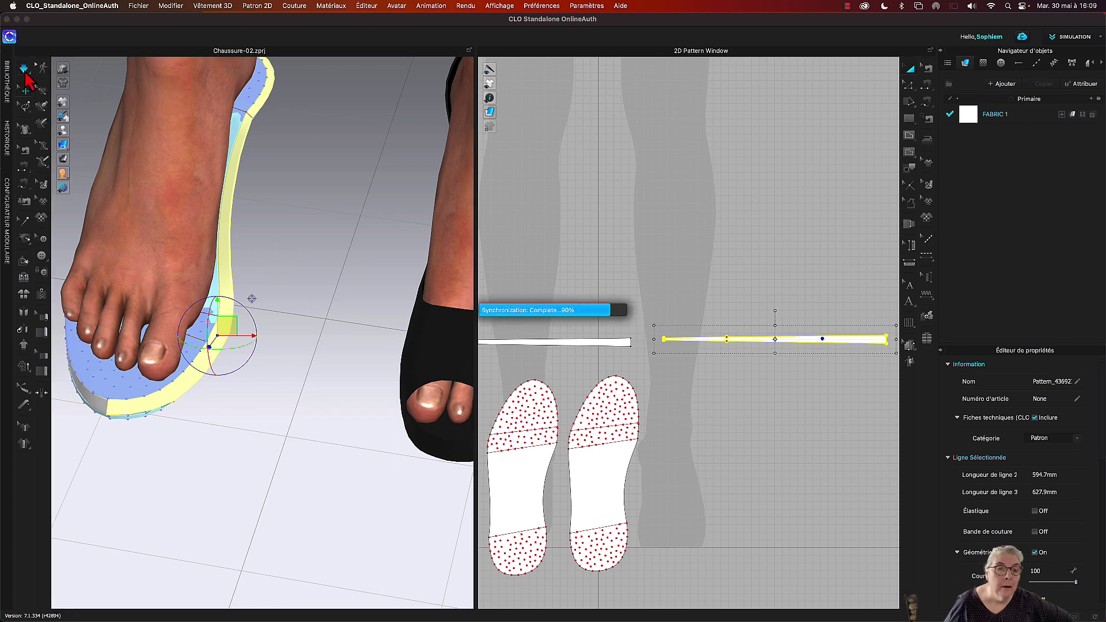
Step: Sew the narrow ends of the two side strips together at the back centre of the sole and simulate
right_drag(369, 407, 473, 376)
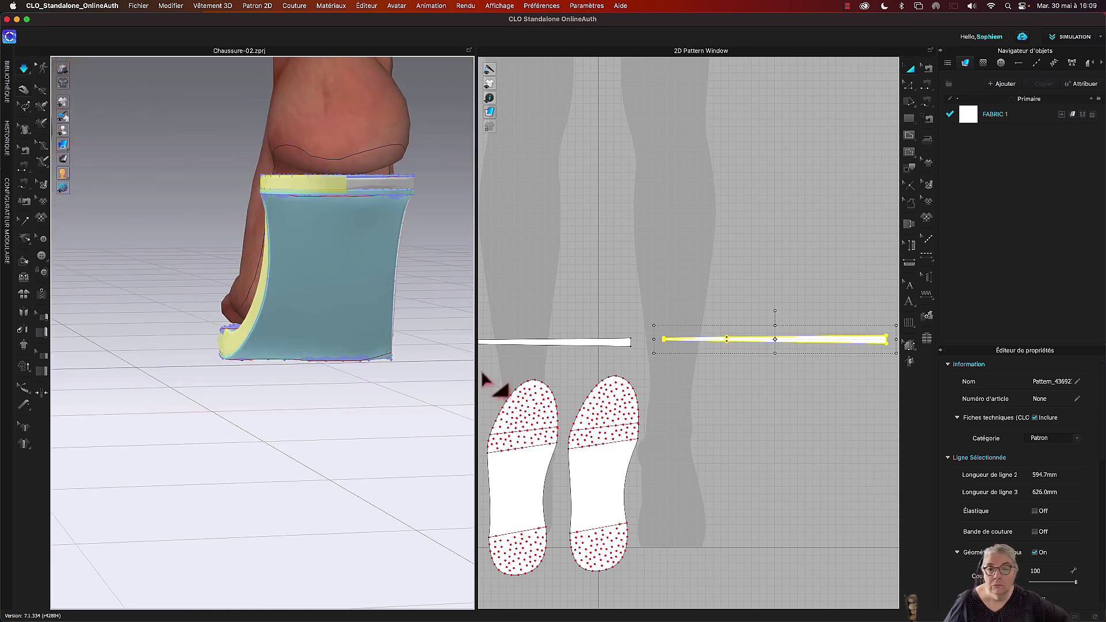
scroll(725, 416, up, 3)
scroll(714, 414, down, 5)
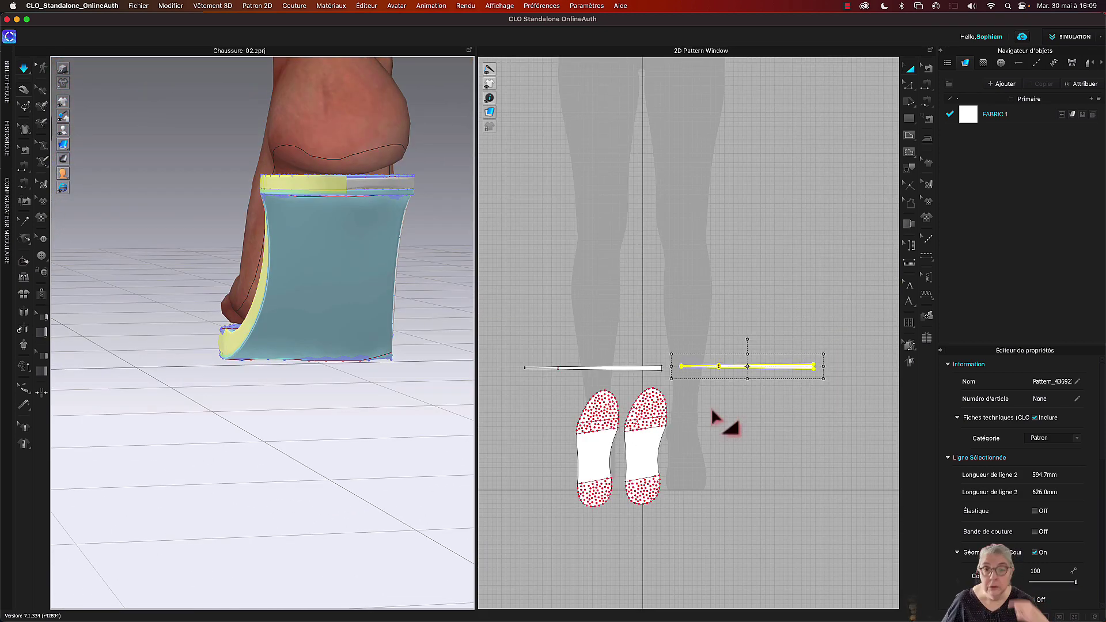
scroll(513, 427, up, 3)
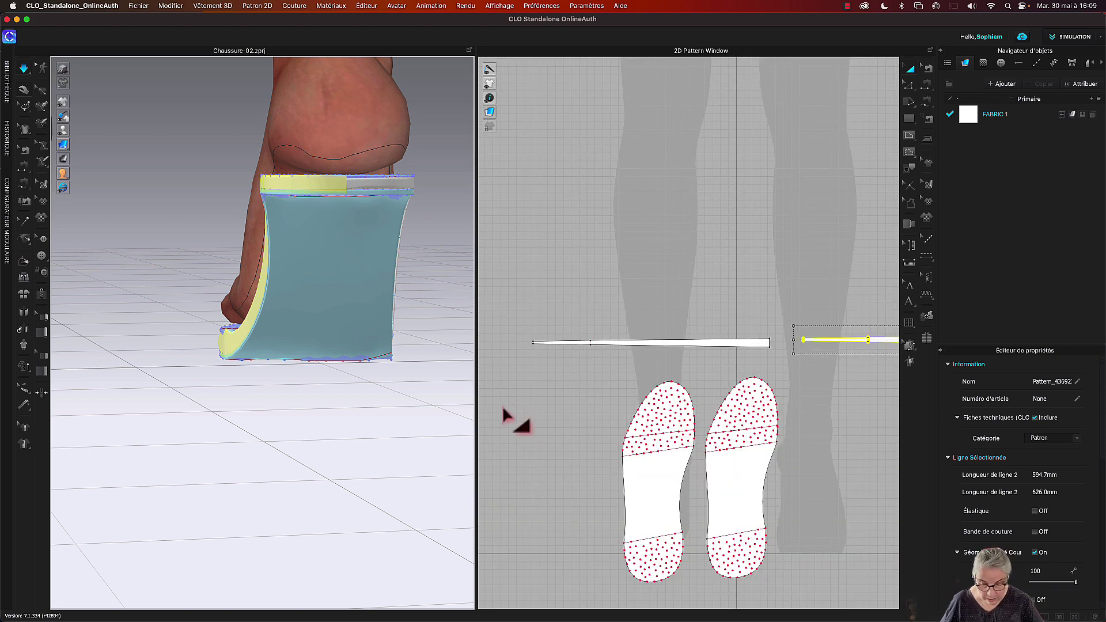
key(n)
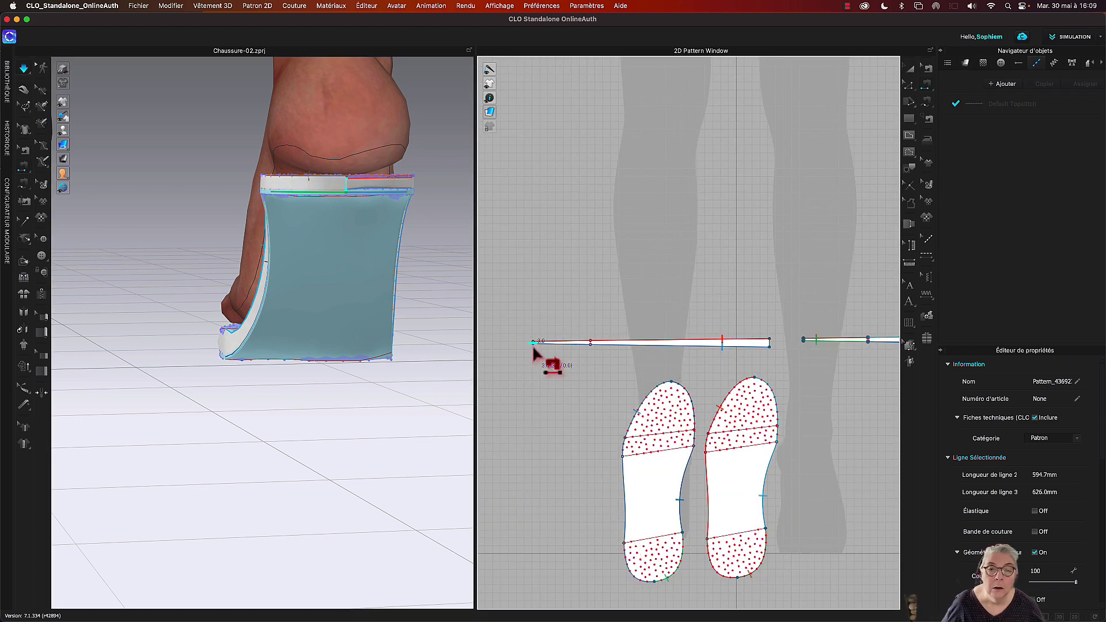
click(534, 349)
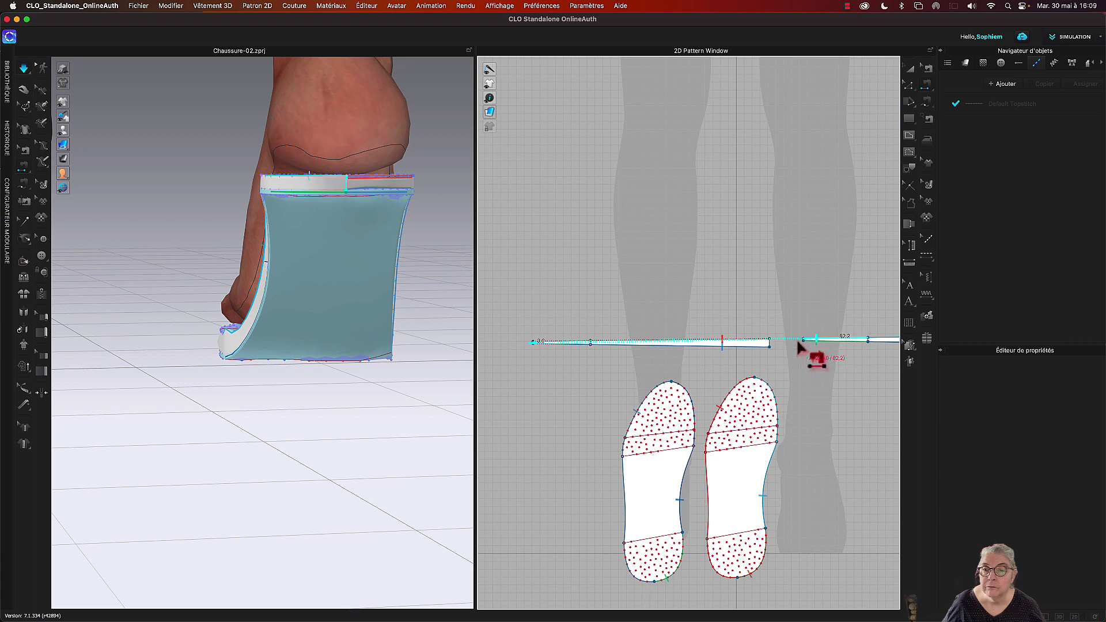
click(804, 346)
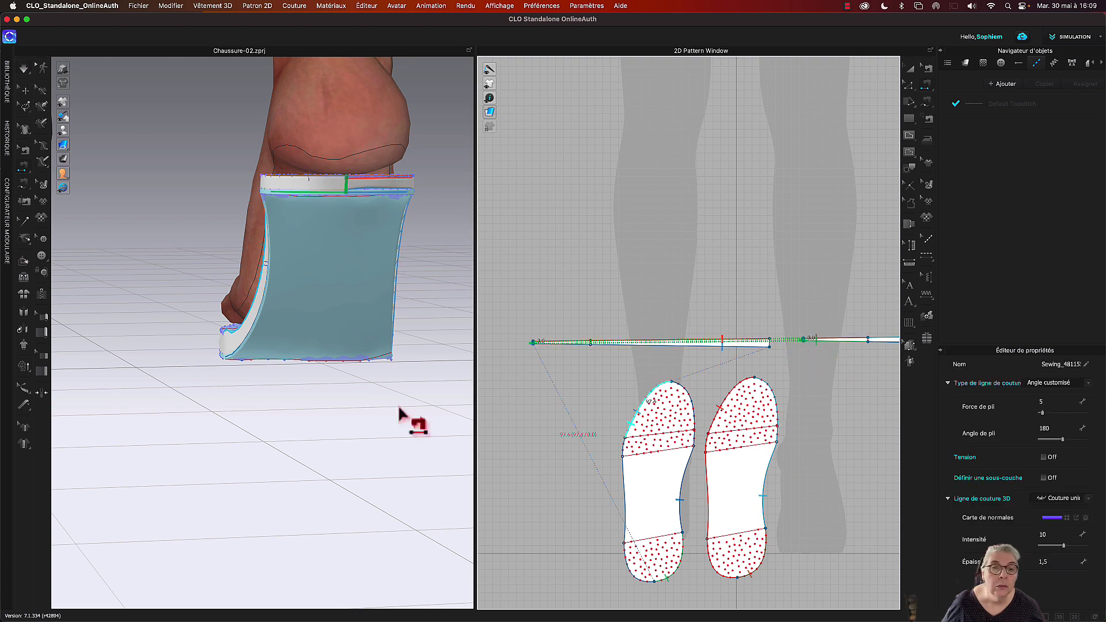
key(space)
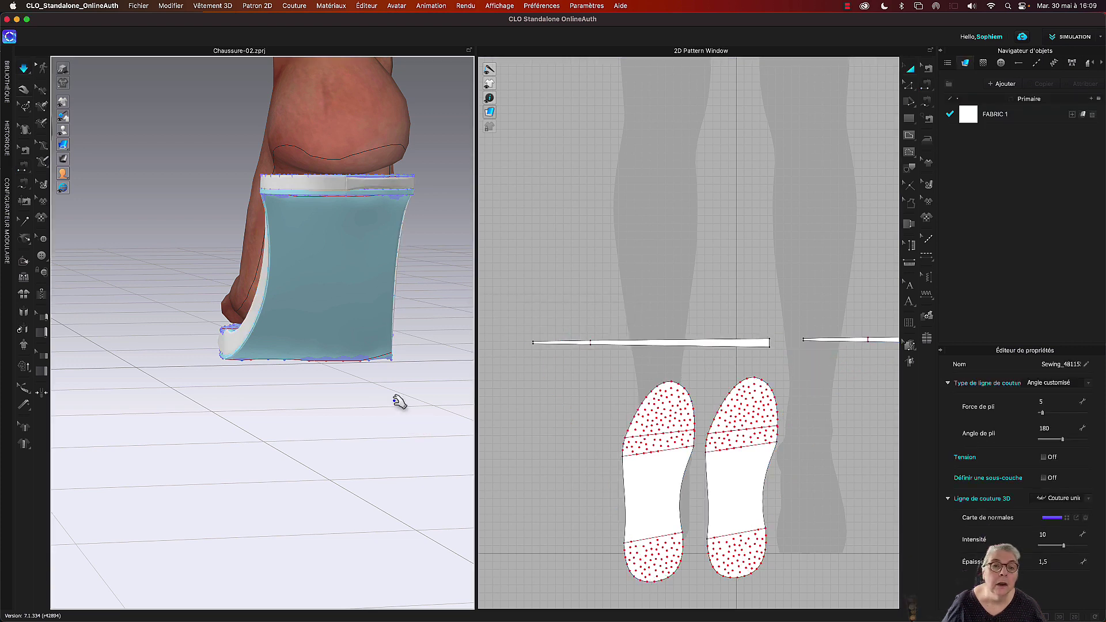
click(410, 417)
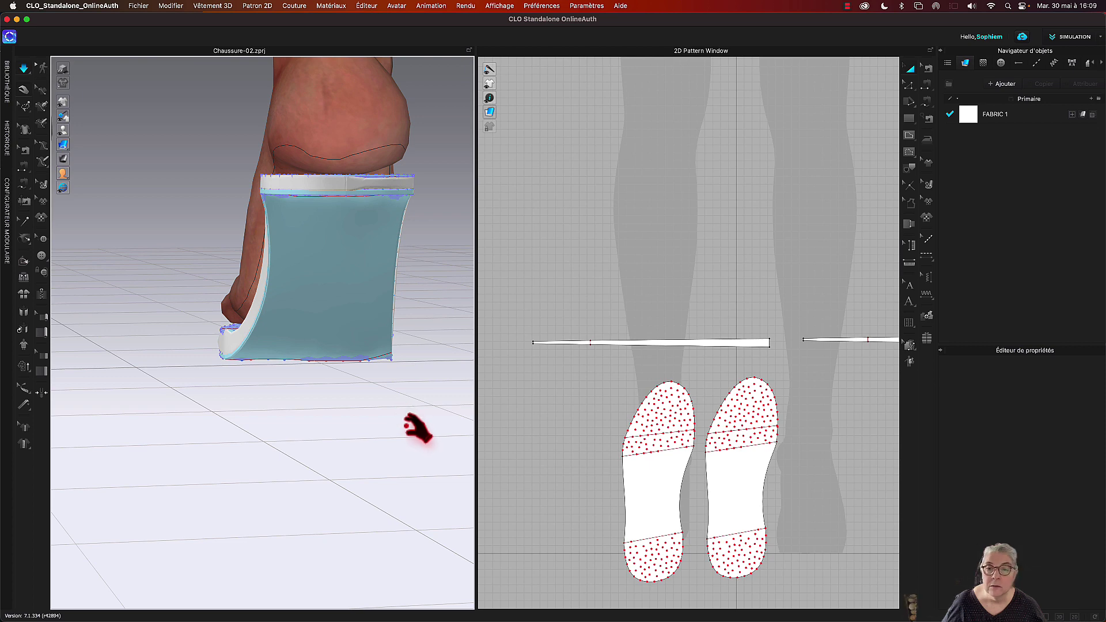
Step: Sew the wide ends of the two side strips together at the toe centre and simulate
scroll(691, 294, down, 3)
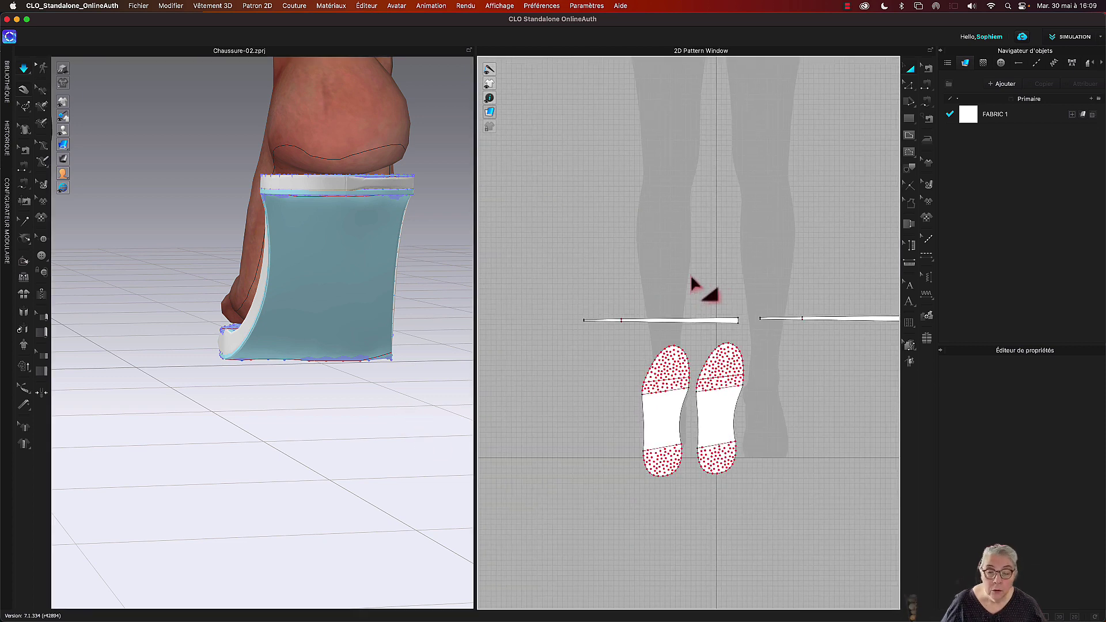
right_drag(700, 280, 596, 308)
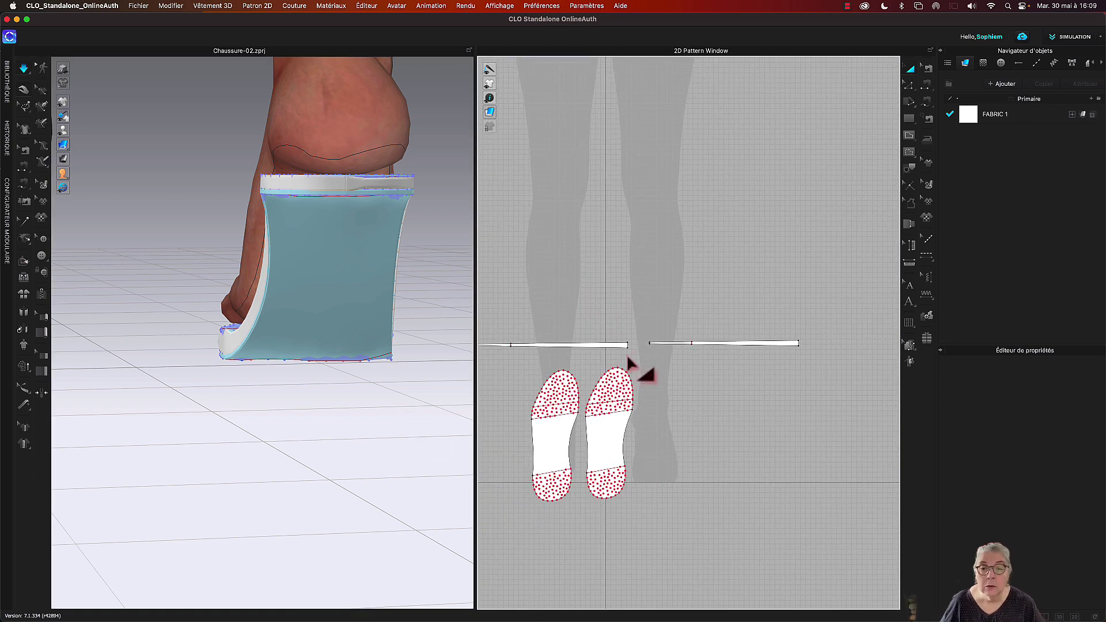
key(n)
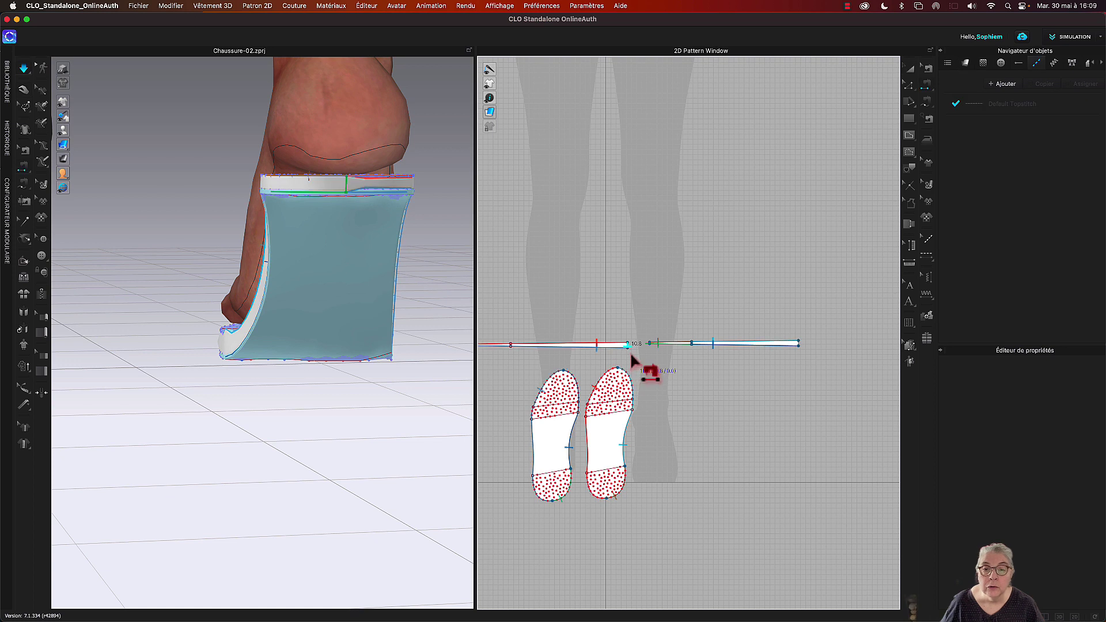
click(798, 348)
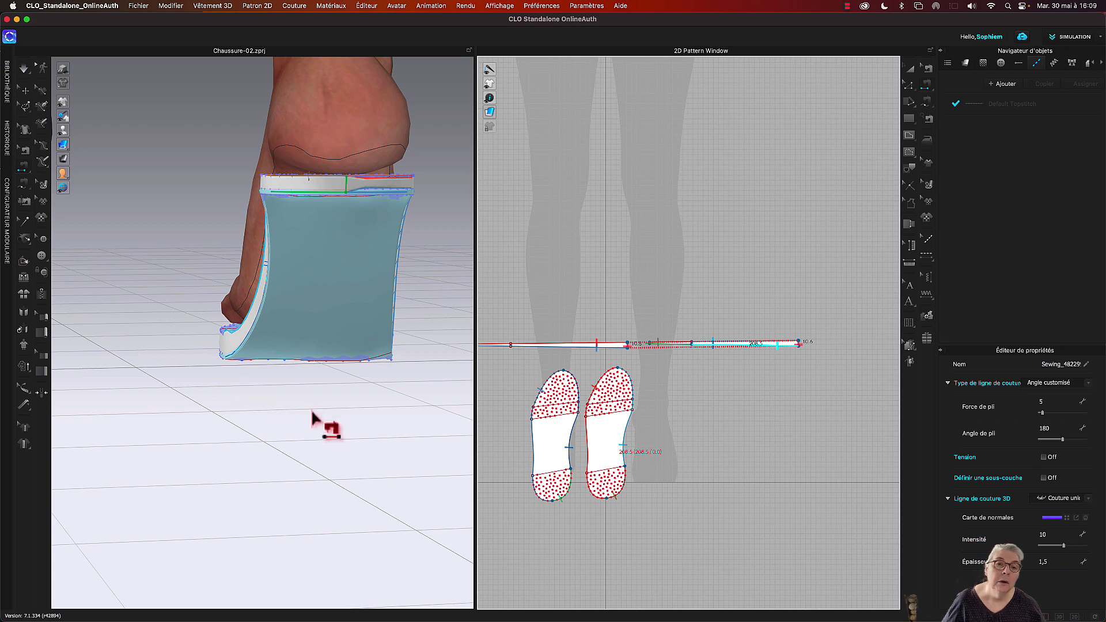
right_drag(332, 434, 444, 435)
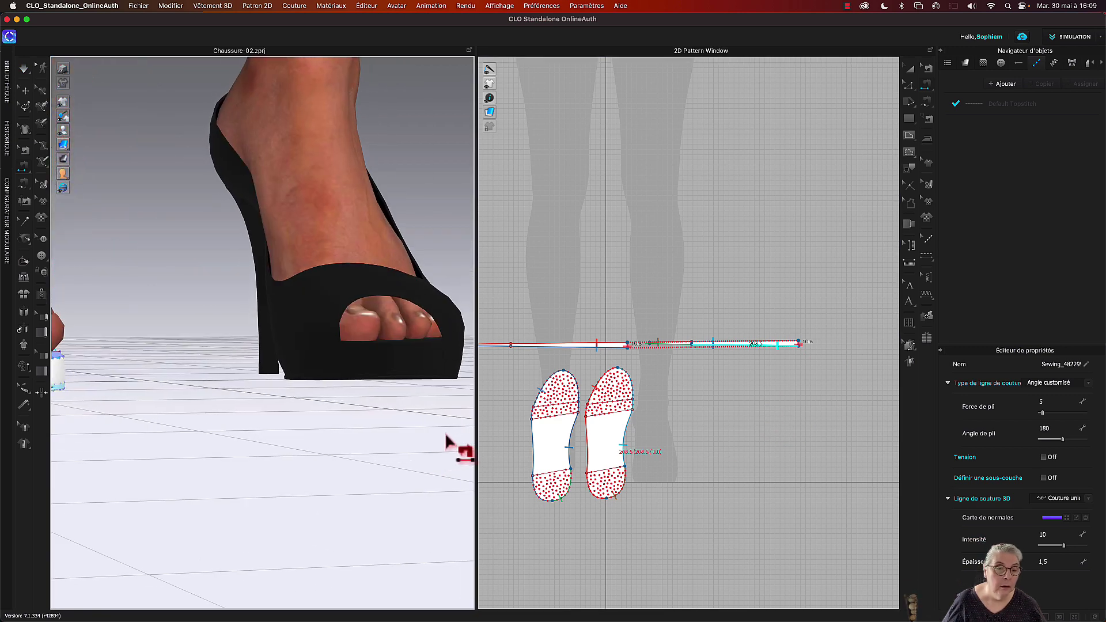
scroll(182, 507, down, 3)
key(space)
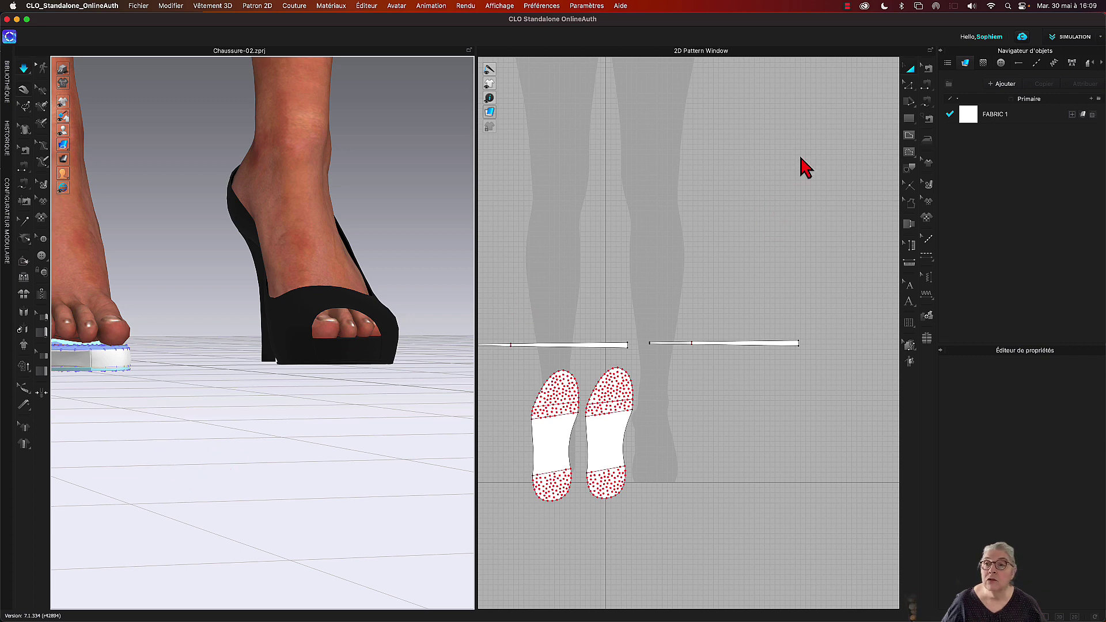
Step: Set the seams joining the mirrored strip's two upper edge segments to the sole's inner edge to the Tourné seam line type
click(909, 69)
right_drag(153, 483, 258, 419)
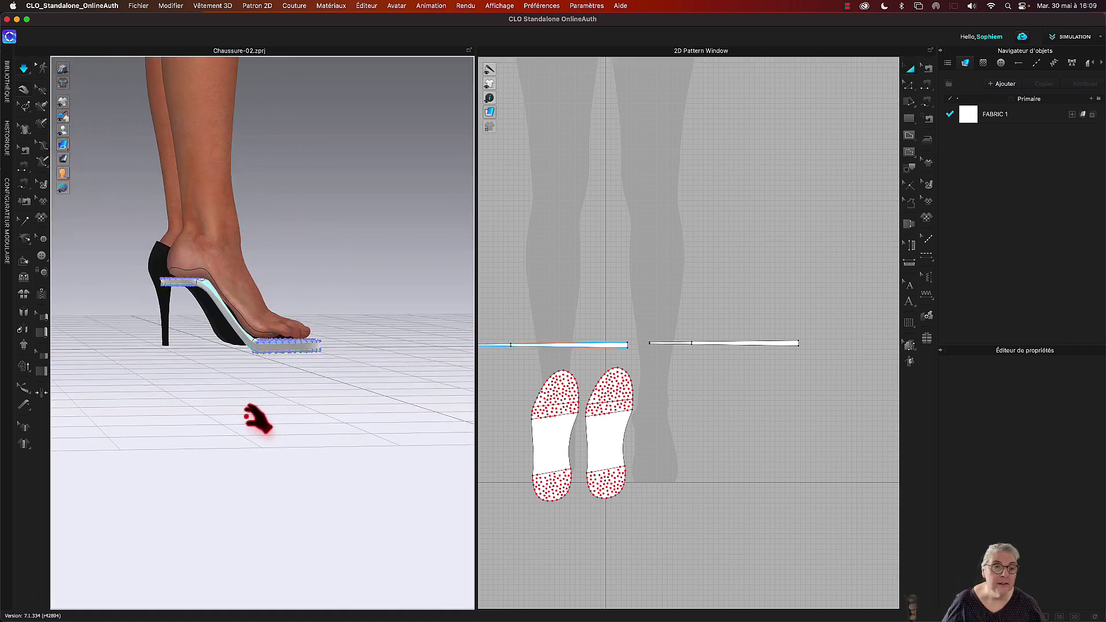
key(n)
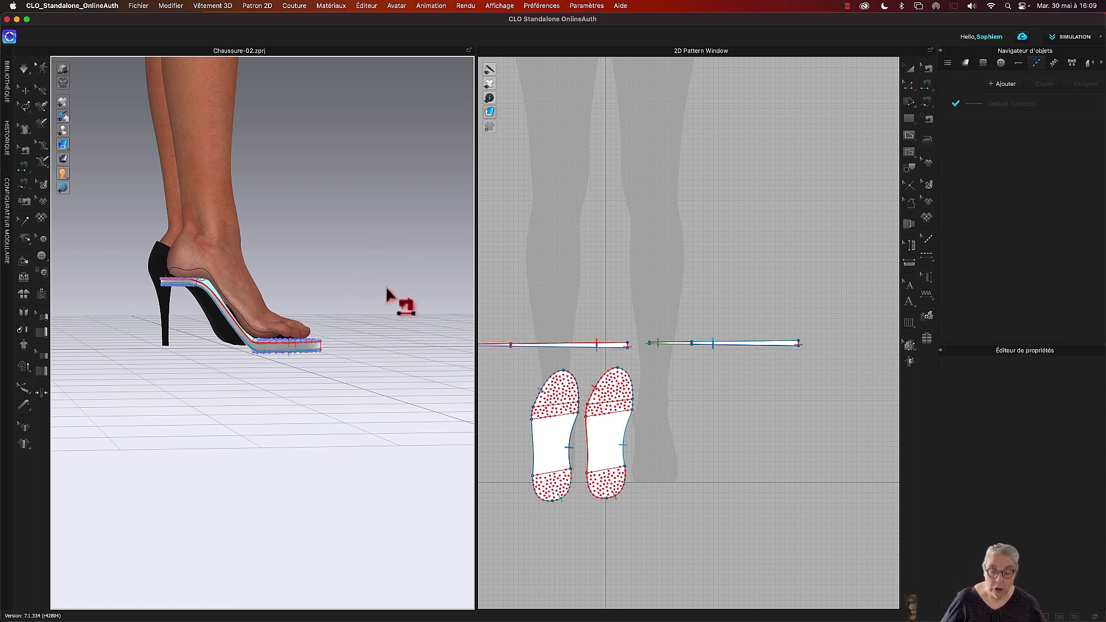
key(b)
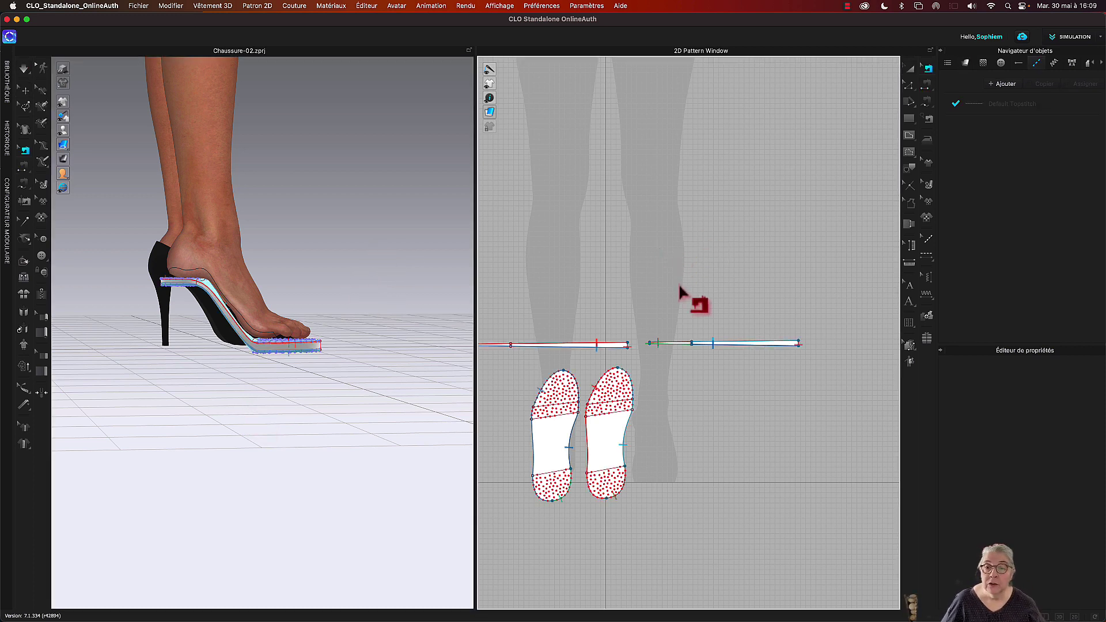
click(690, 345)
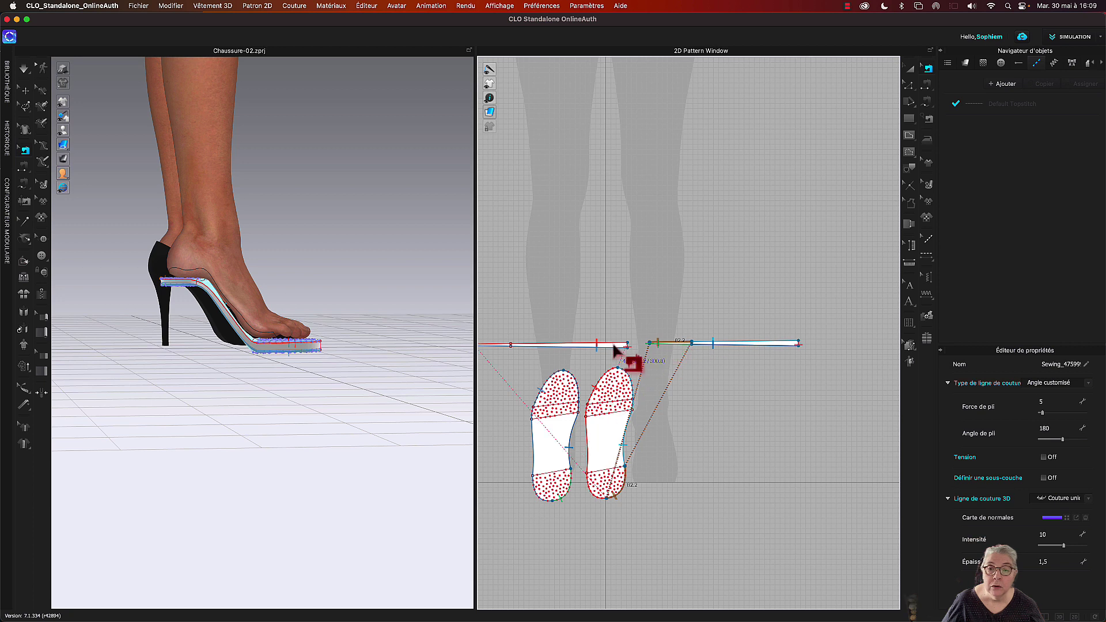
shift+click(698, 346)
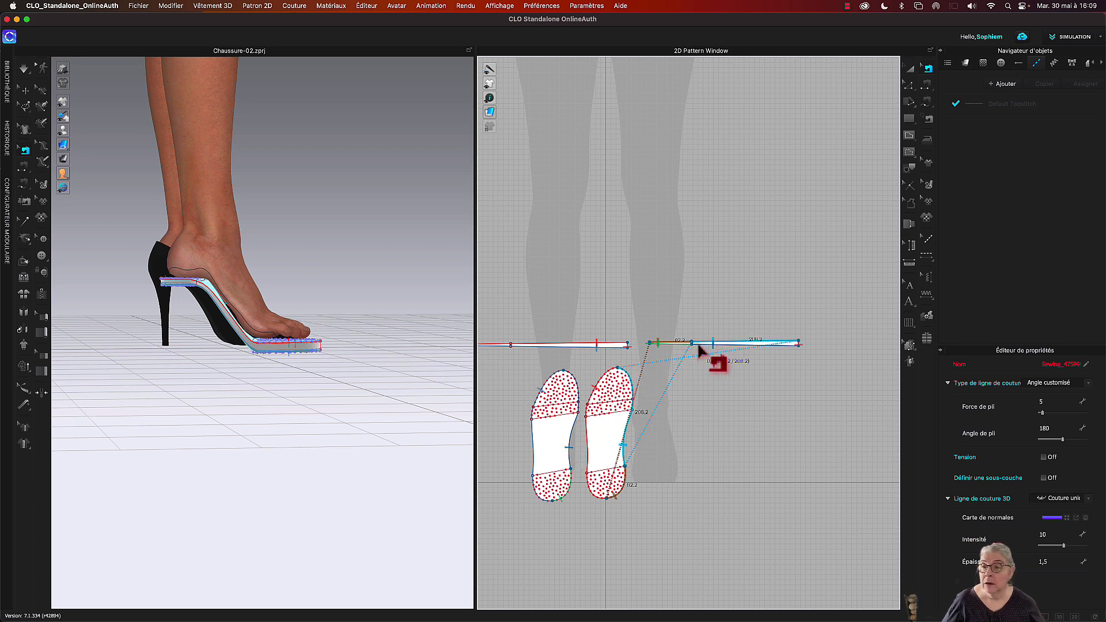
click(1068, 387)
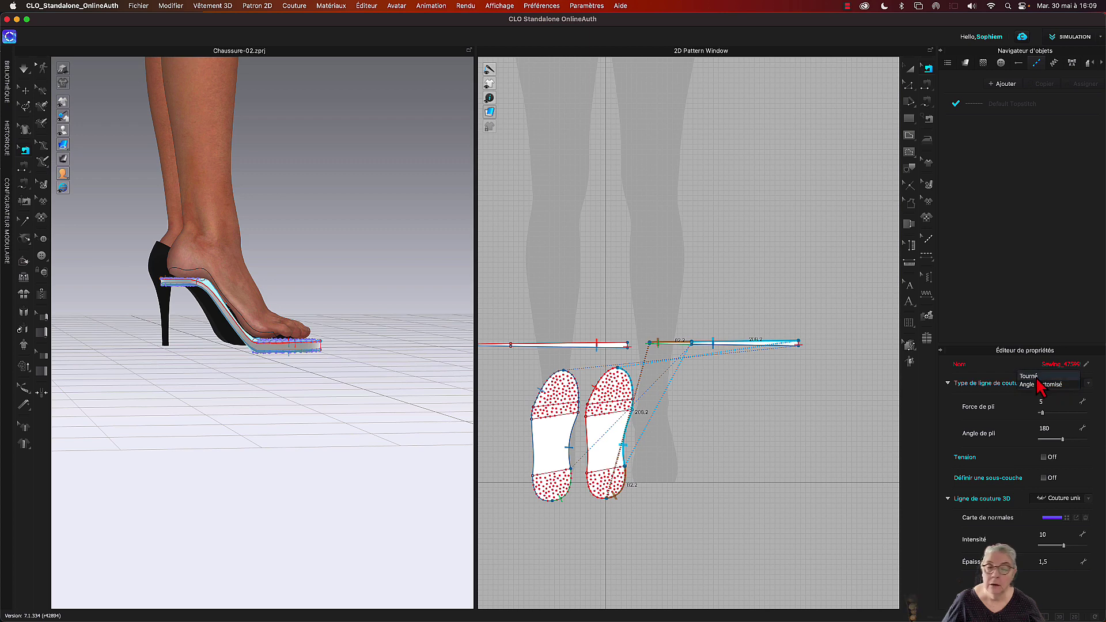
click(1031, 377)
key(Escape)
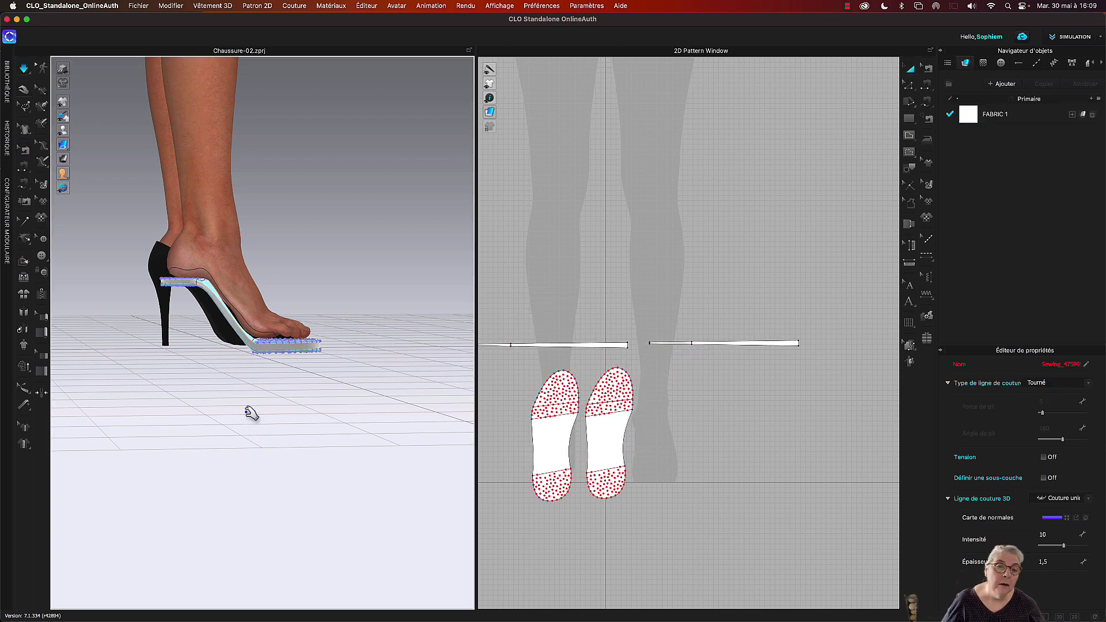
right_drag(251, 413, 440, 420)
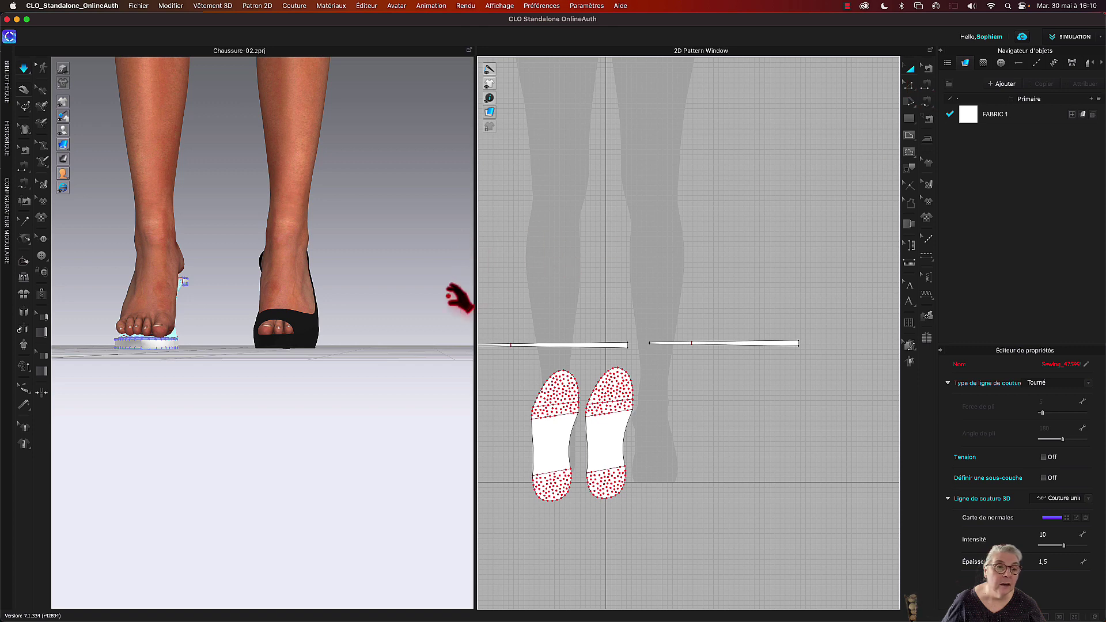
click(349, 441)
mouse_move(318, 397)
right_down()
mouse_move(390, 395)
mouse_move(324, 403)
right_up()
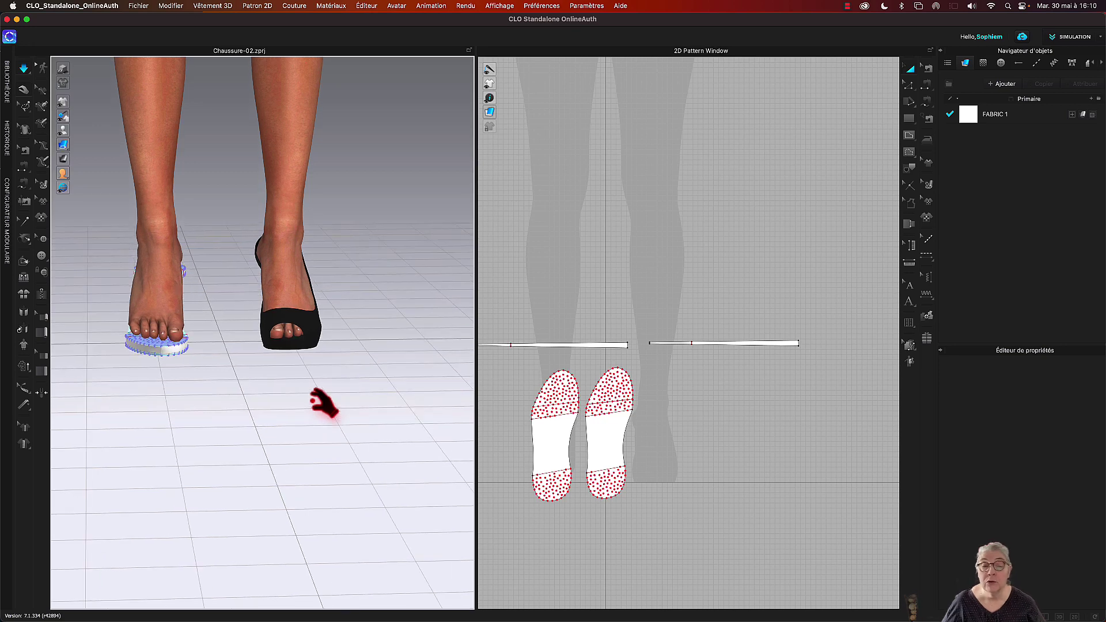
click(847, 6)
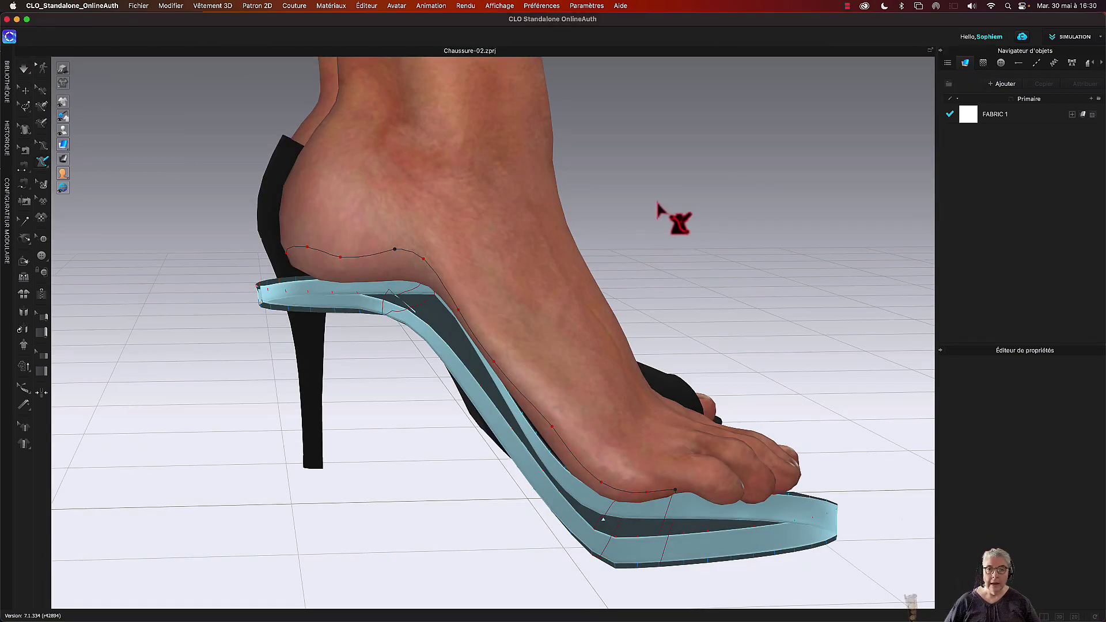
Step: Draw a straight line on the avatar's bare foot from the base of the toes up to the front ankle, about 152 mm long
right_drag(654, 192, 601, 195)
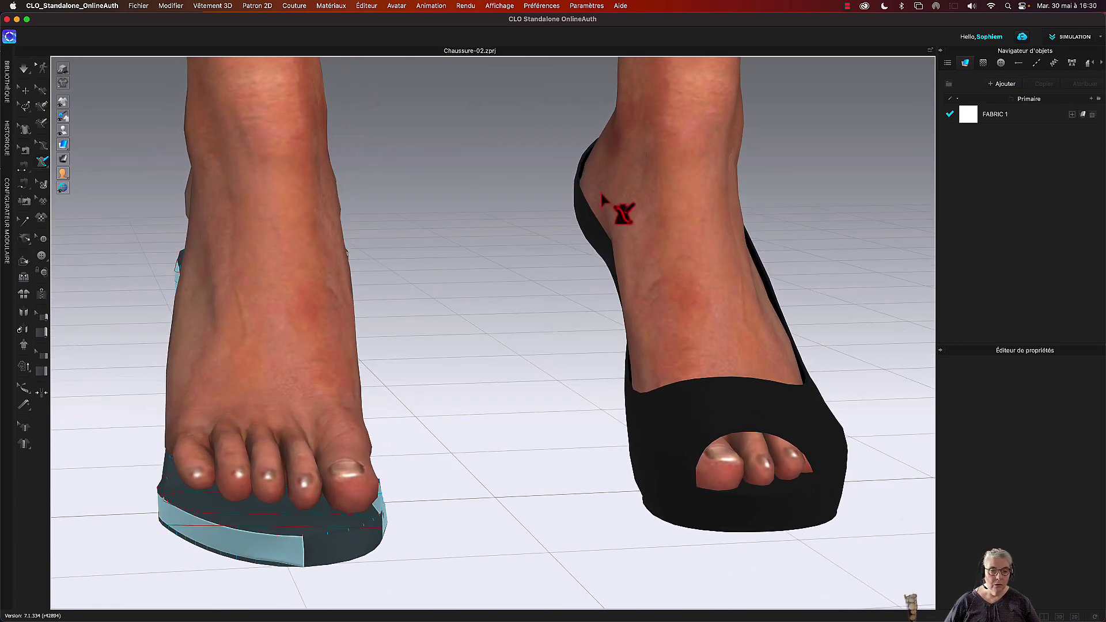
click(284, 416)
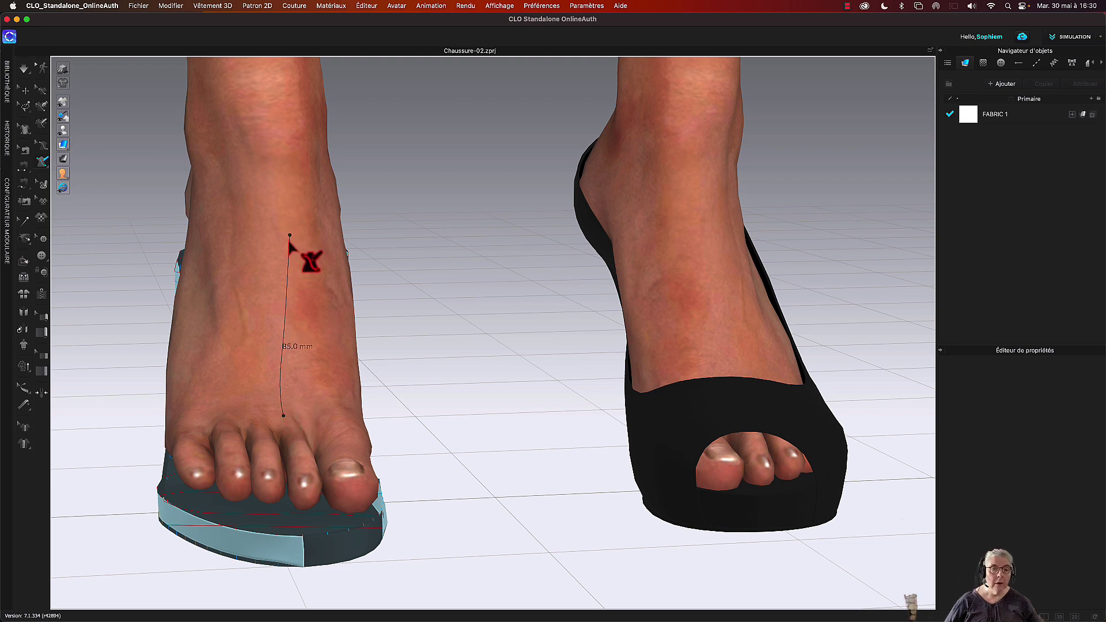
key(shift)
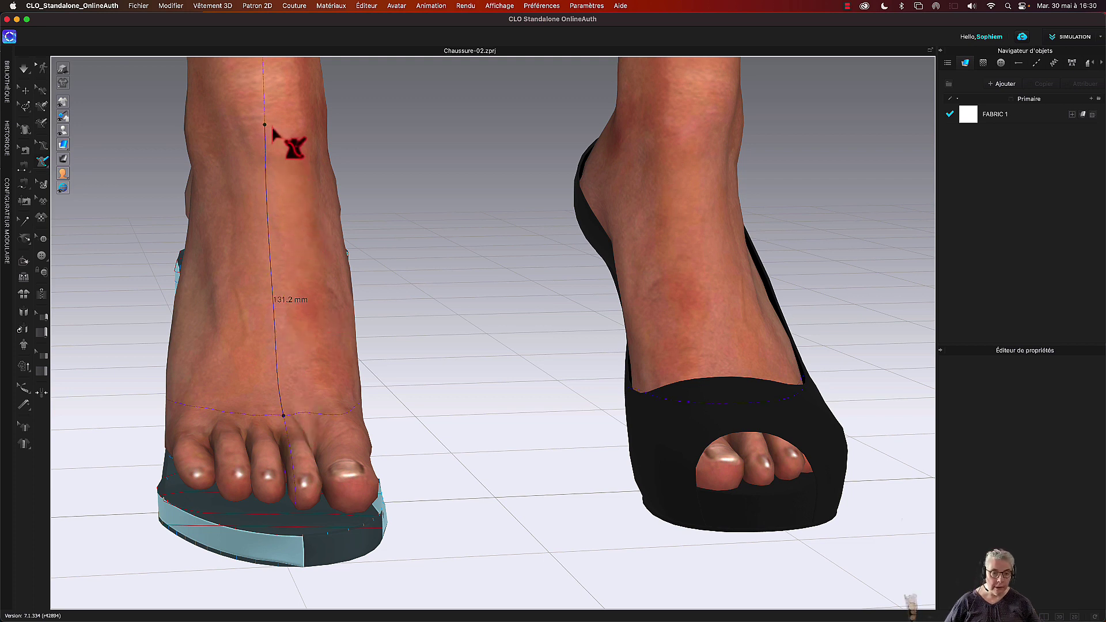
middle_drag(272, 127, 285, 248)
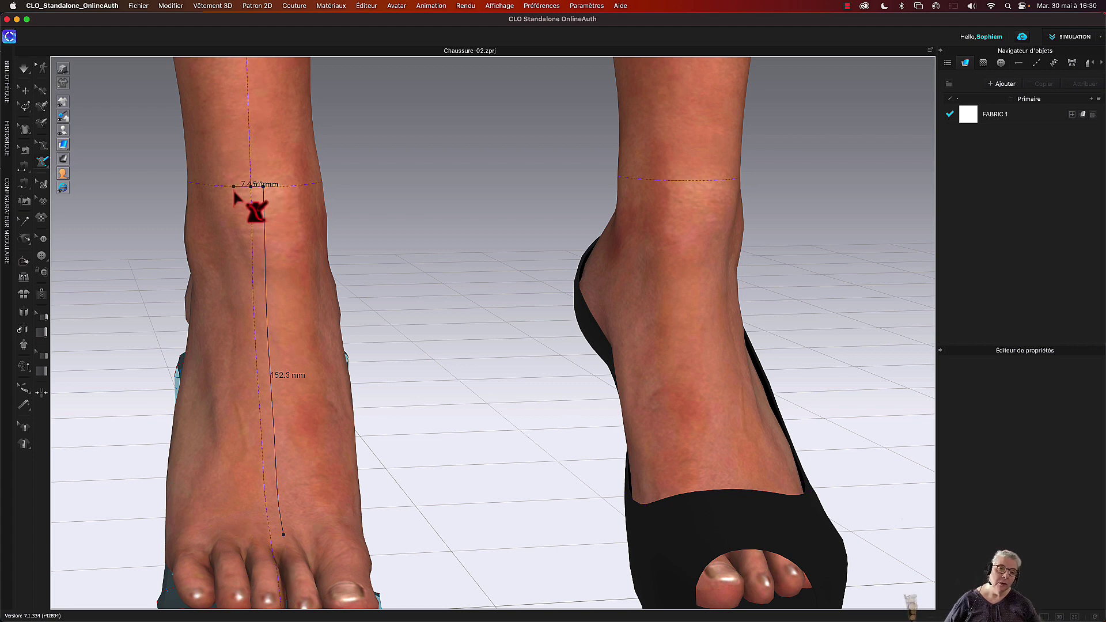
Step: Draw the ankle line around the foot's outer side to the back centre, about 102 mm, and down the heel to the sole outline, about 77 mm
right_drag(233, 192, 499, 196)
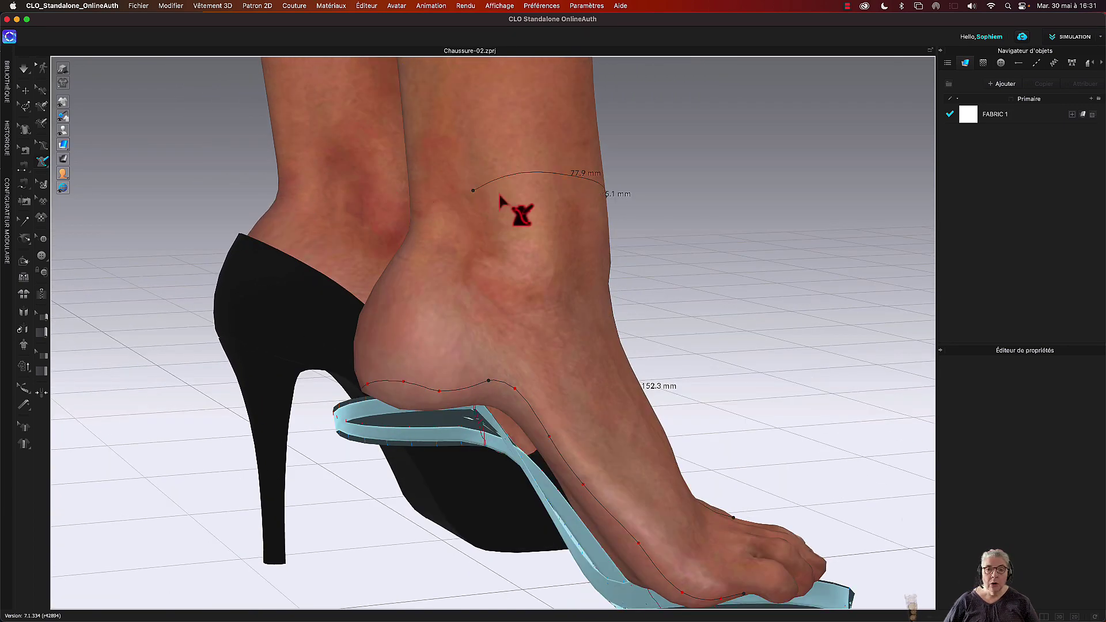
click(562, 205)
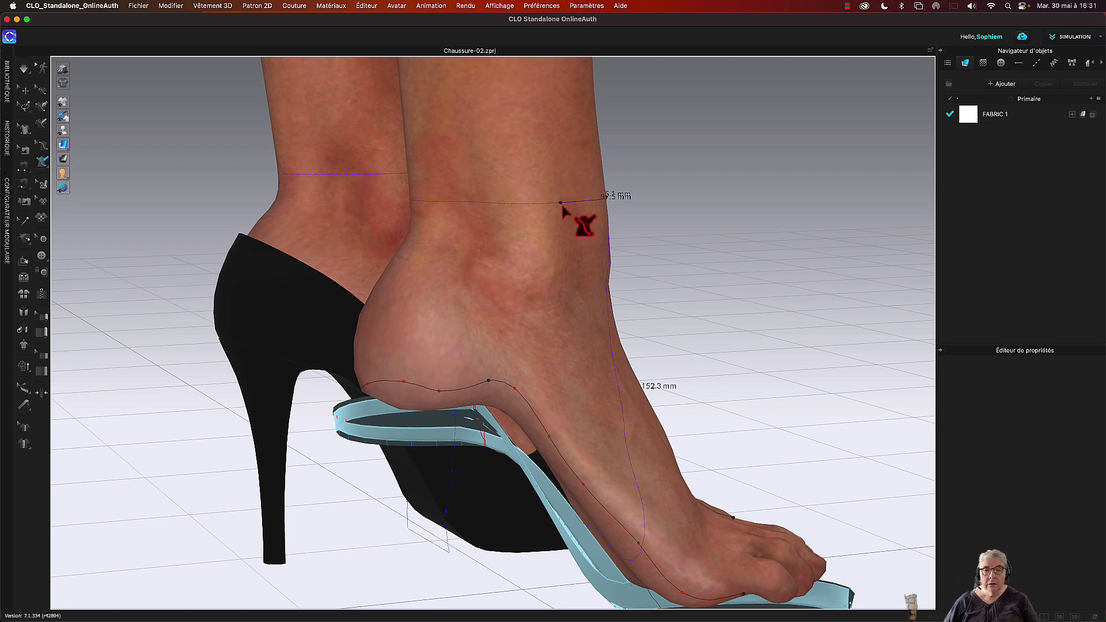
click(571, 202)
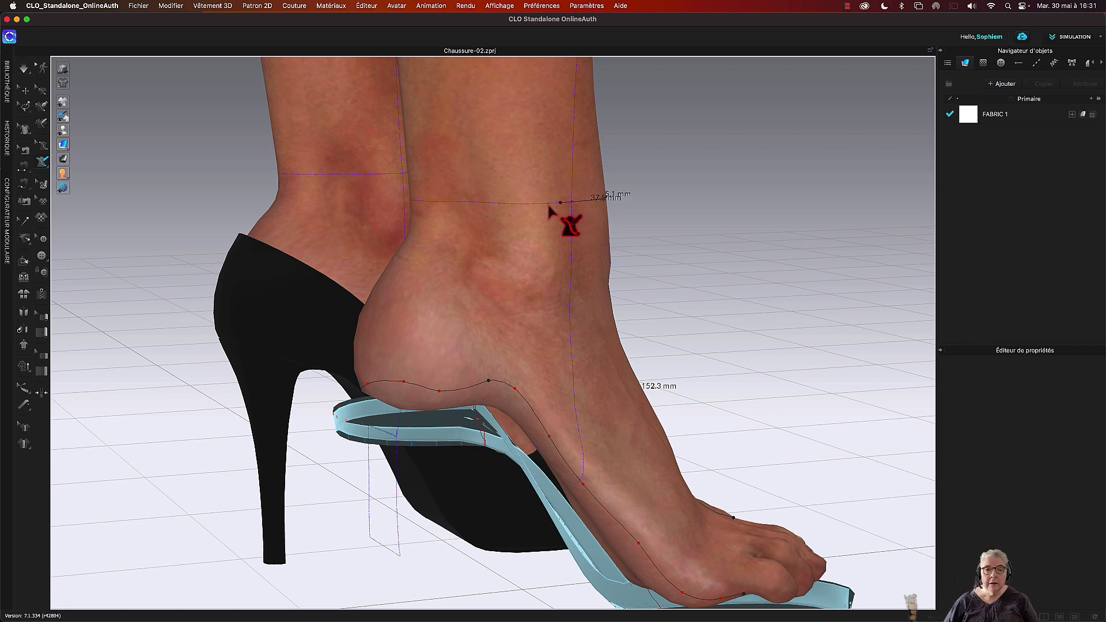
click(539, 206)
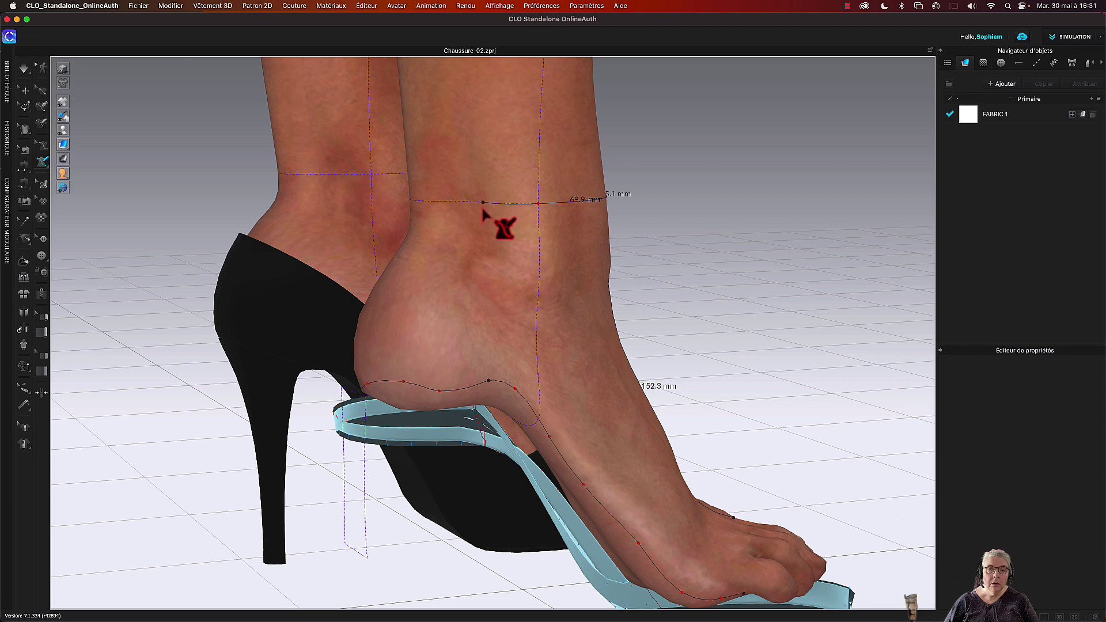
right_drag(481, 208, 523, 212)
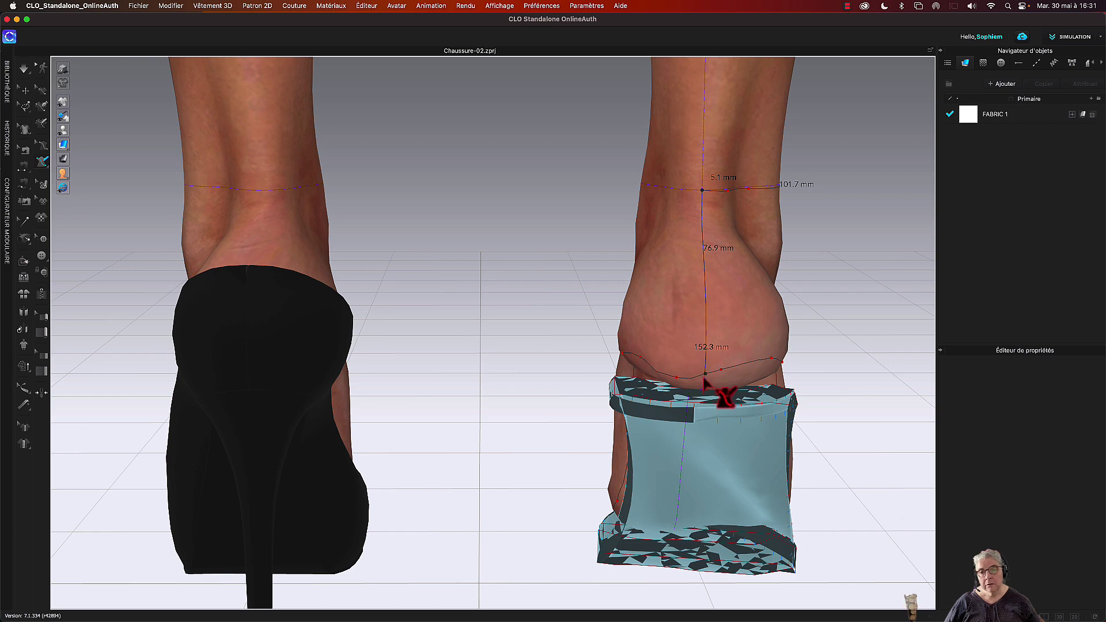
click(704, 378)
right_drag(833, 291, 755, 307)
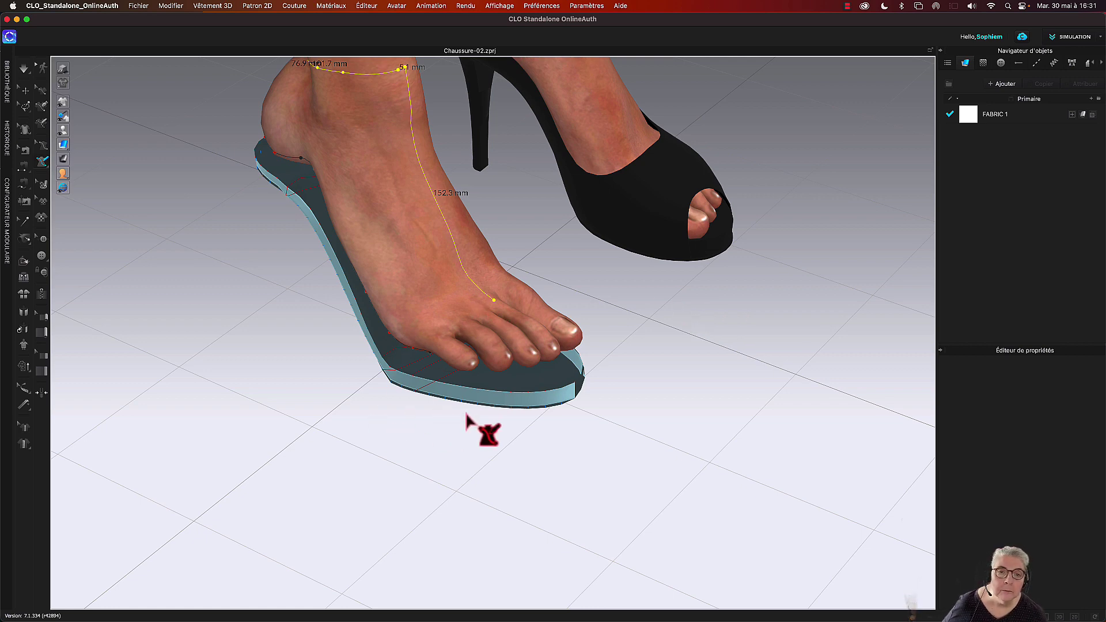
Step: Draw the toe line from the instep line's lower end across the toe bases to the outer sole outline, about 13 mm plus 47 mm
right_drag(466, 412, 487, 412)
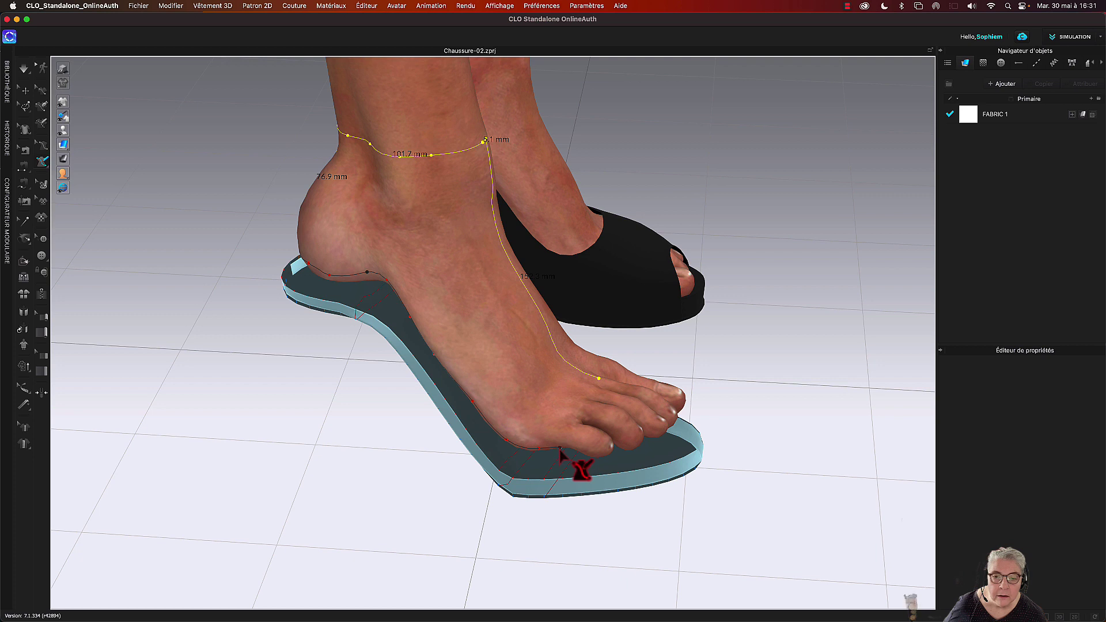
click(599, 381)
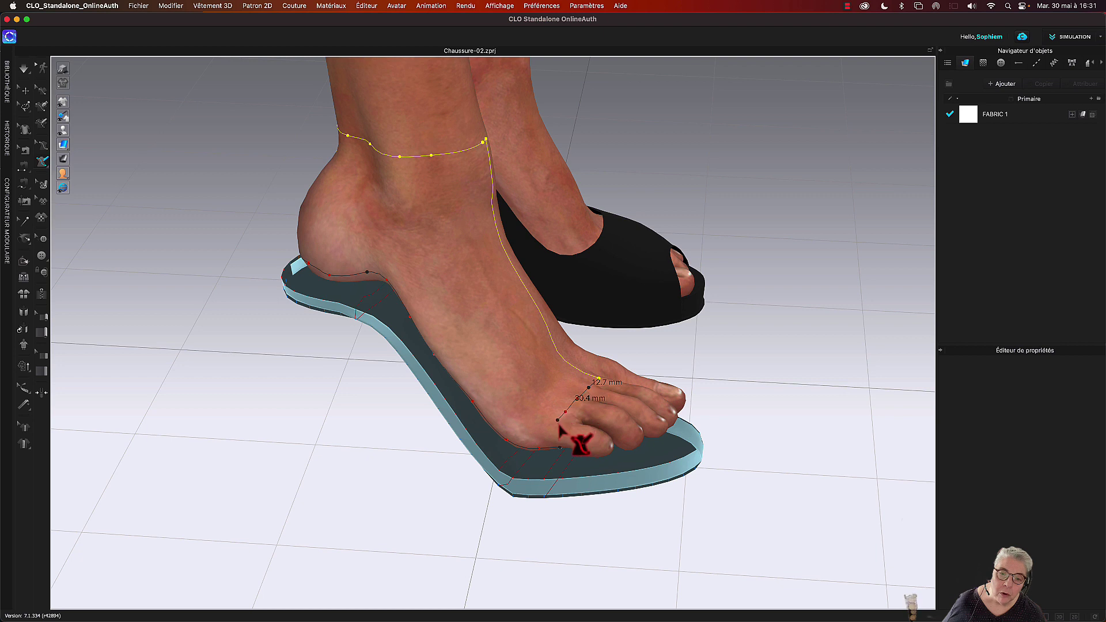
scroll(567, 420, up, 2)
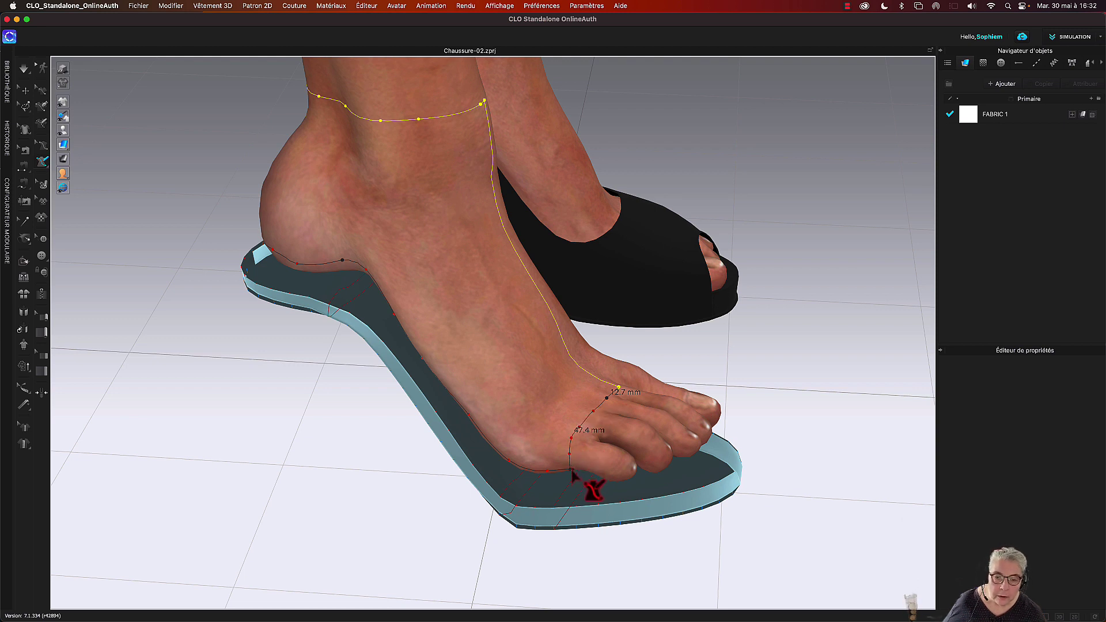
double_click(574, 476)
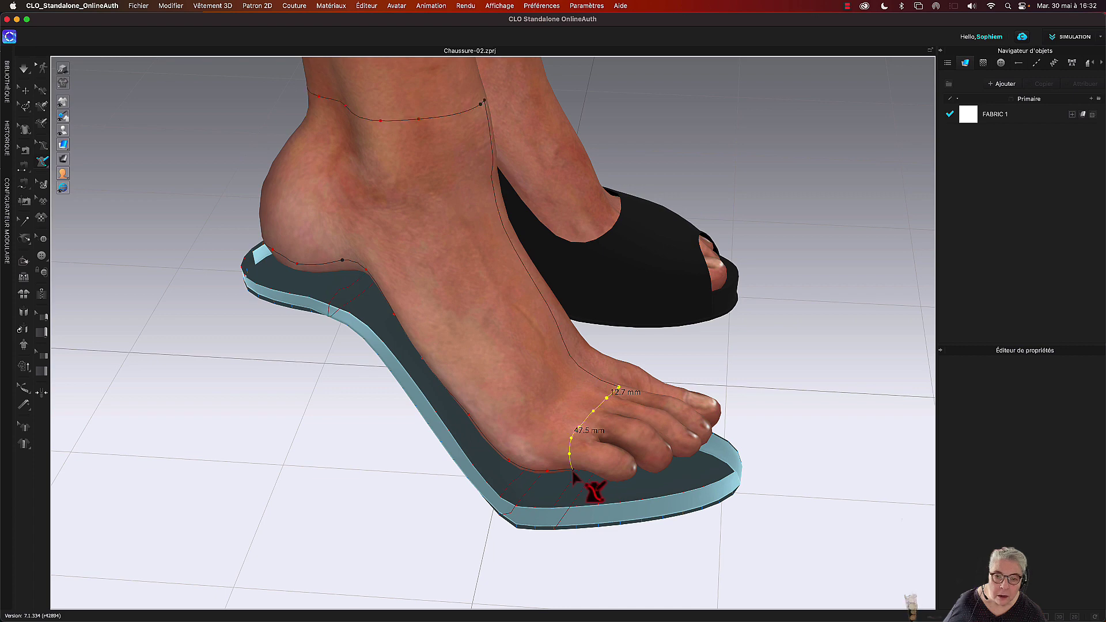
Step: Draw a side dividing line from the ankle line down to the sole outline in front of the heel, in segments of about 37 and 32 mm
right_drag(361, 432, 372, 429)
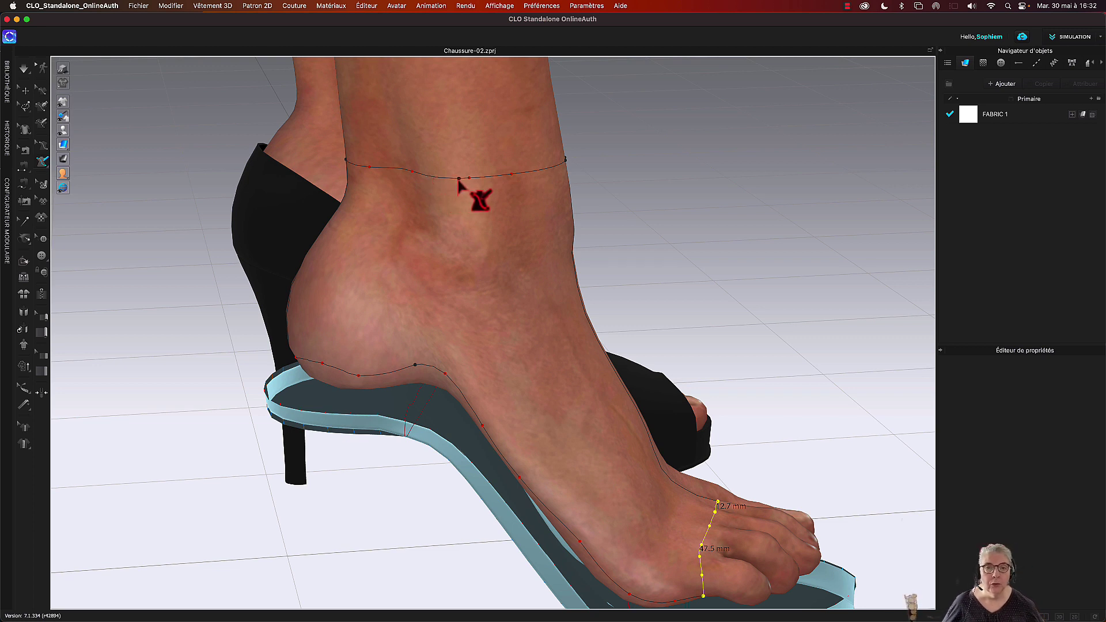
click(459, 179)
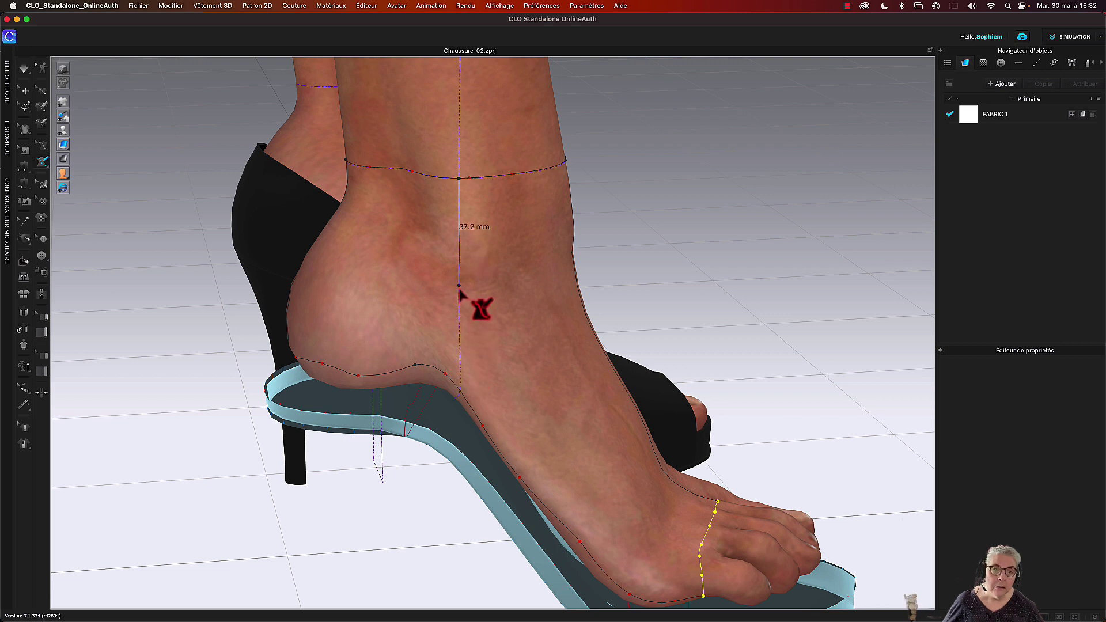
click(459, 286)
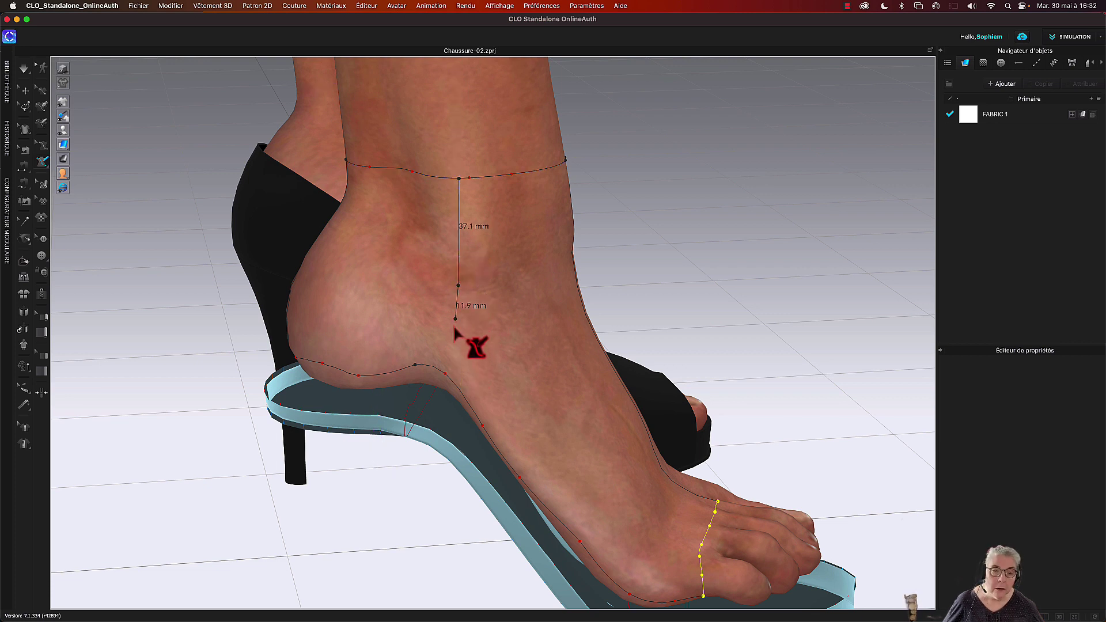
double_click(443, 374)
Step: Flatten the outlined front-foot area and the heel area of the avatar into two separate pattern pieces
right_drag(638, 287, 612, 289)
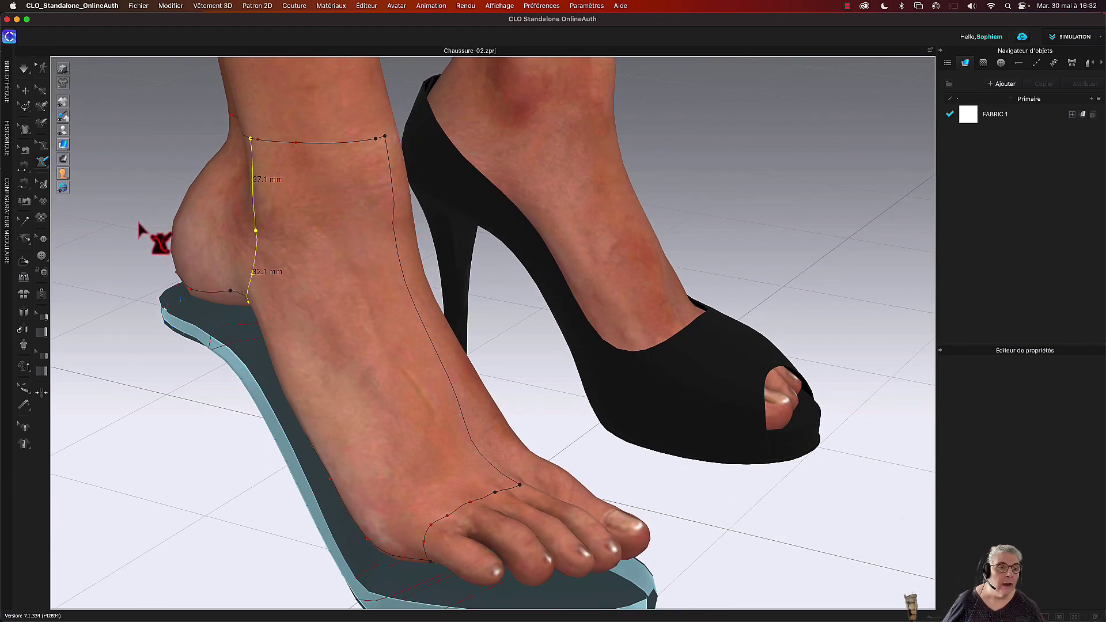
click(44, 162)
click(71, 170)
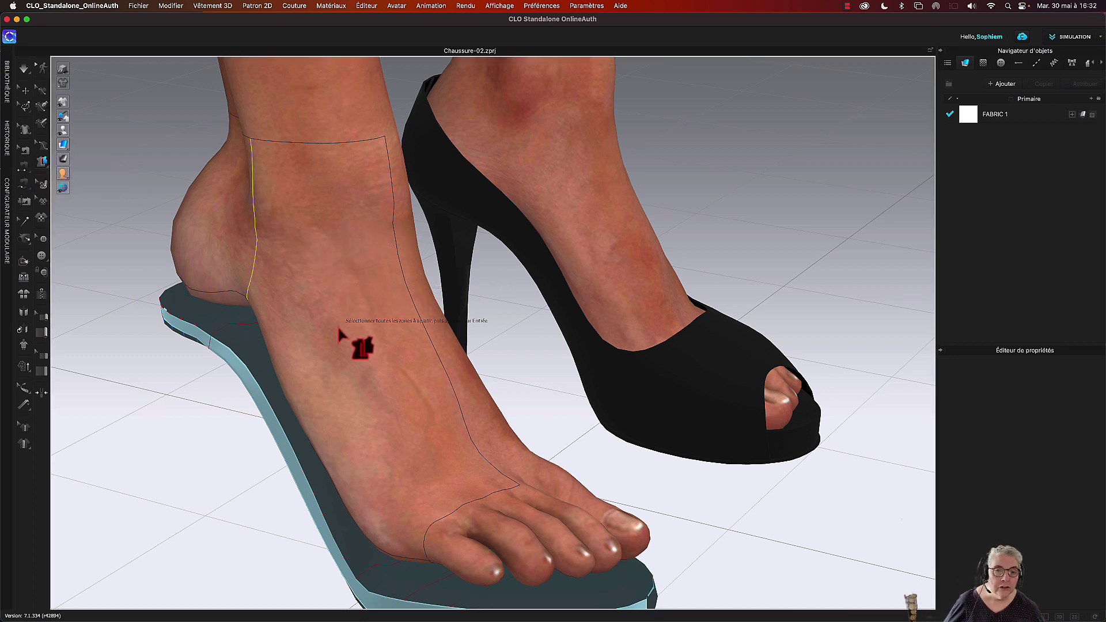
click(391, 348)
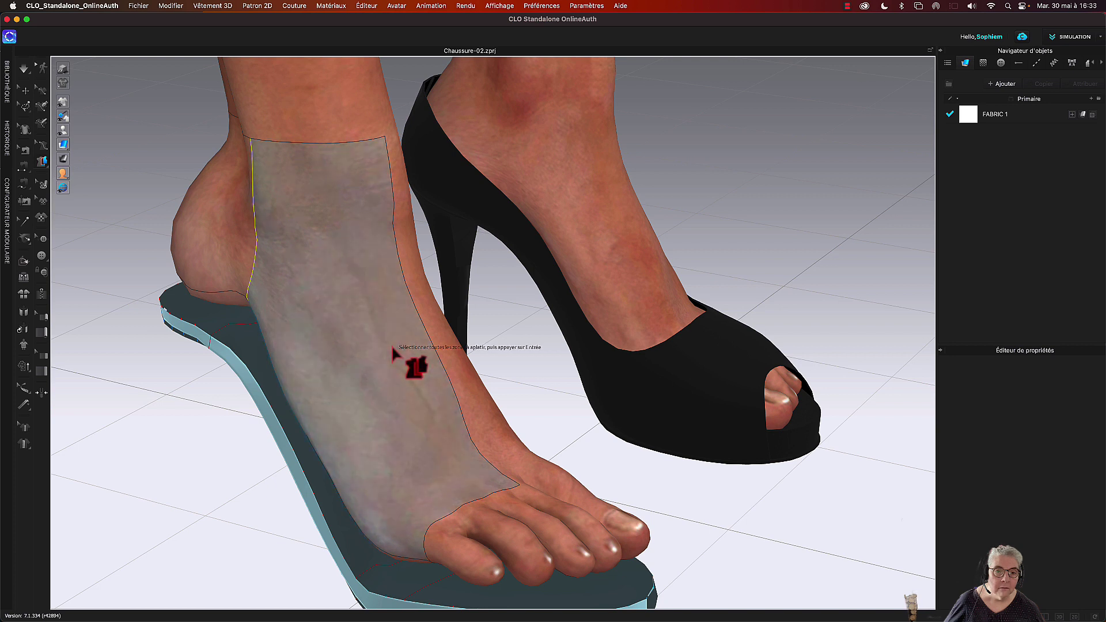
click(391, 348)
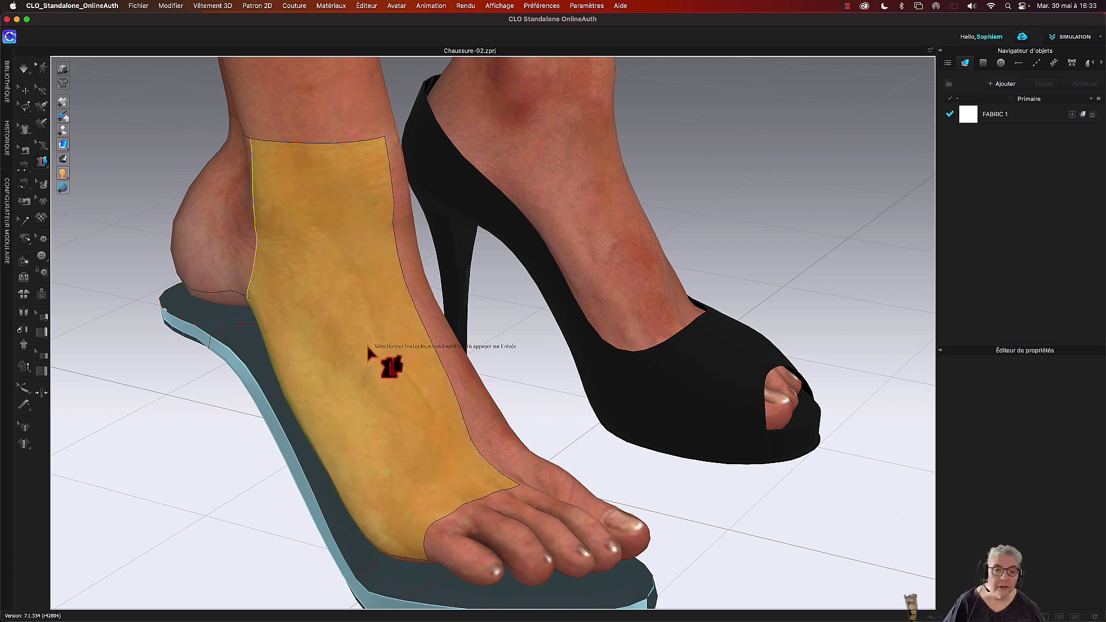
key(Return)
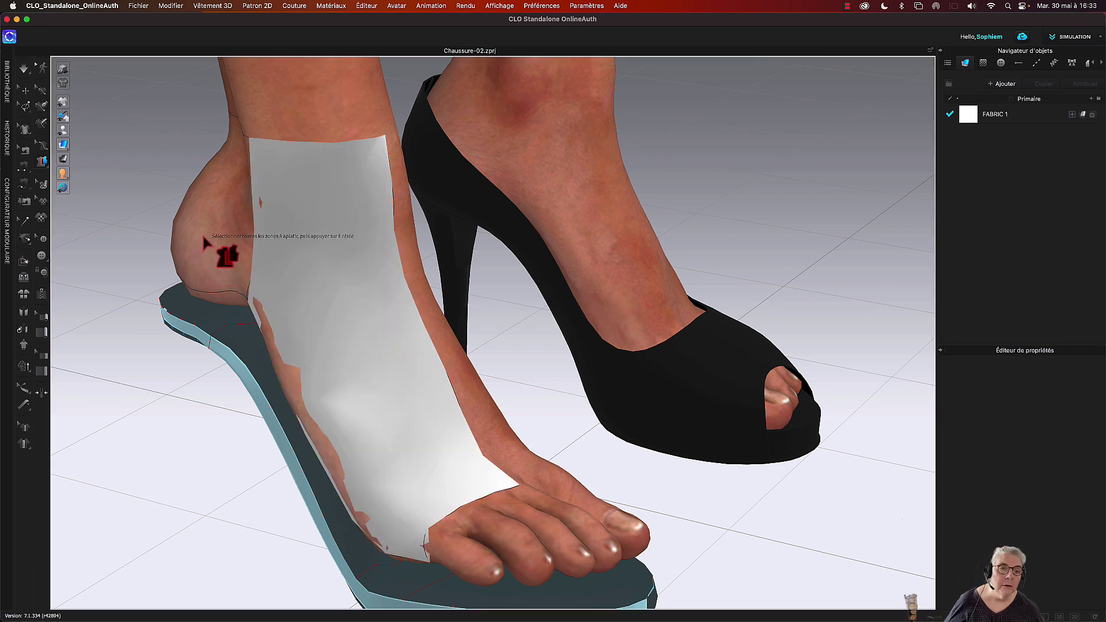
click(202, 233)
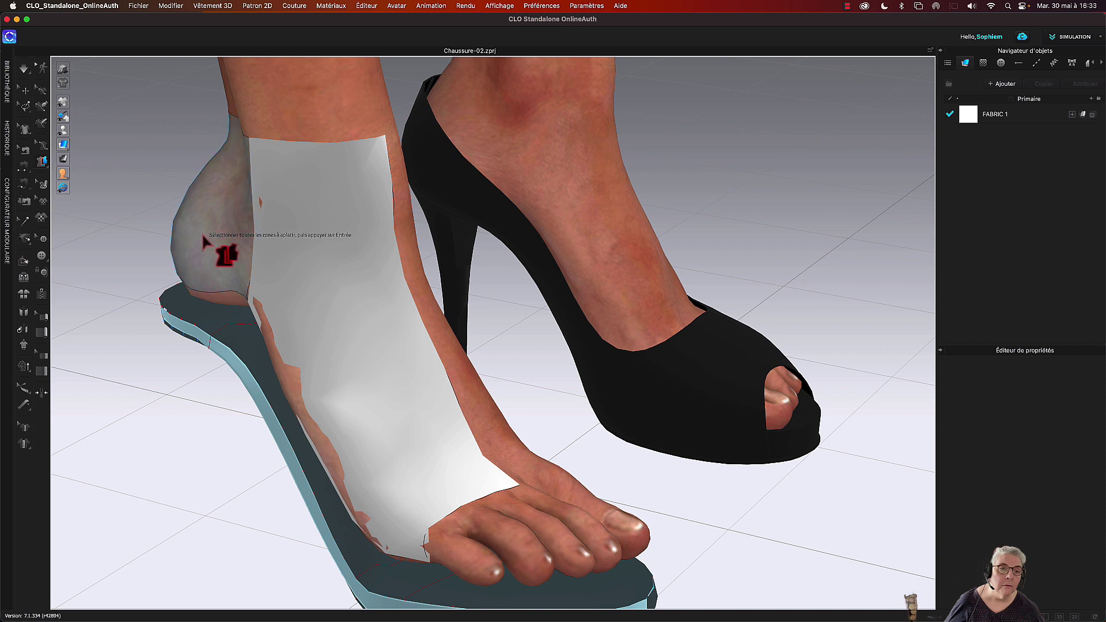
key(Return)
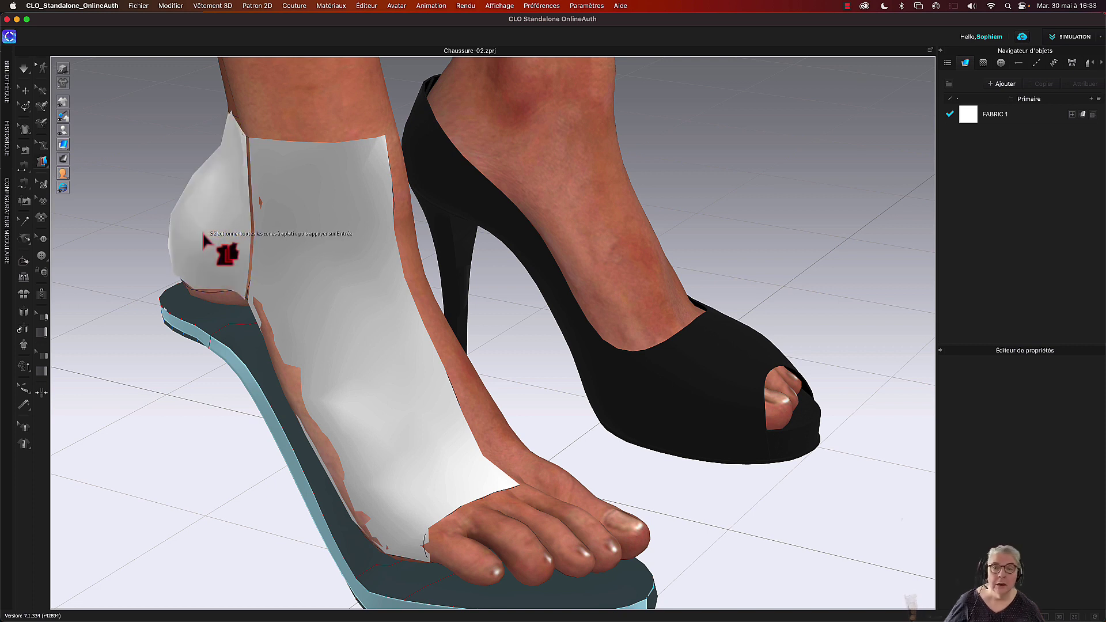
Step: In the 2D pattern window, separate the two flattened pieces from the sole, placing the front piece above the strips and the heel piece just below it
click(1075, 617)
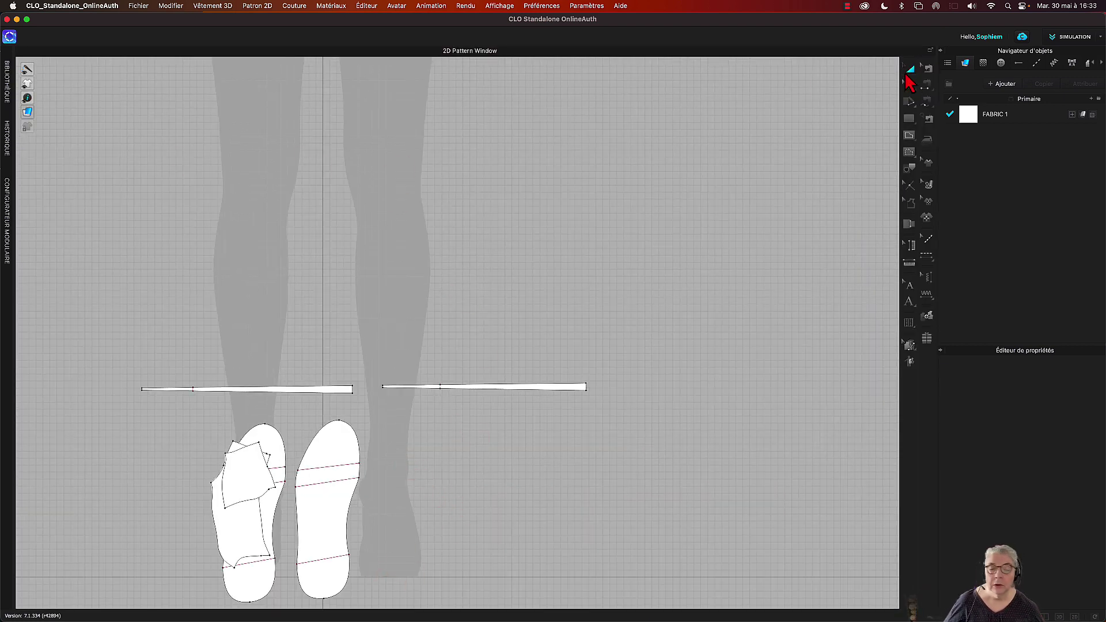
drag(259, 481, 432, 477)
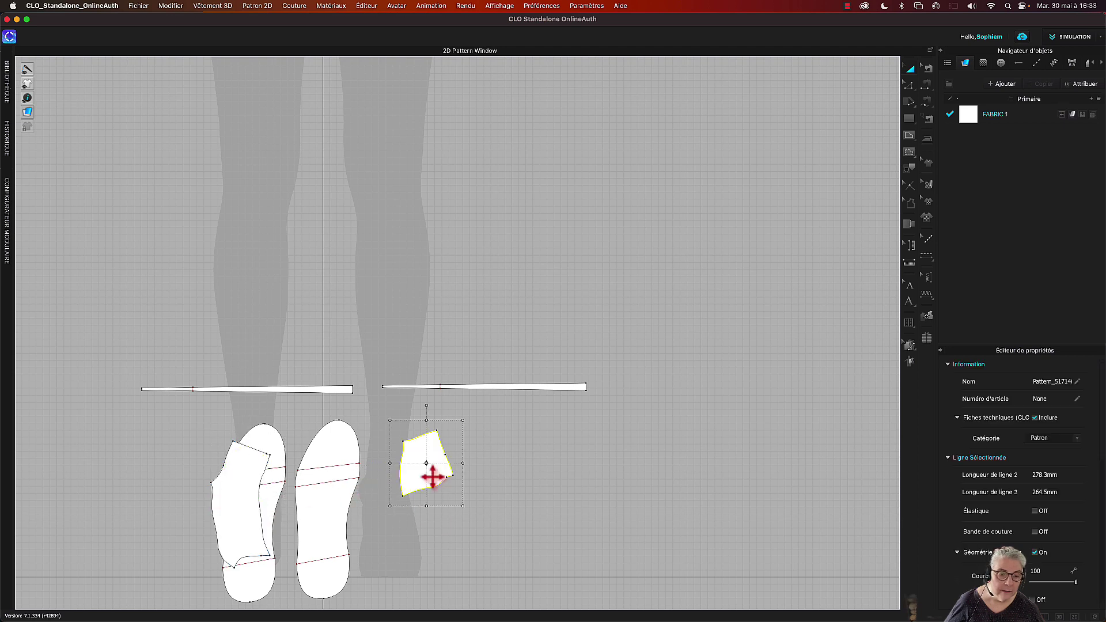
drag(219, 512, 349, 275)
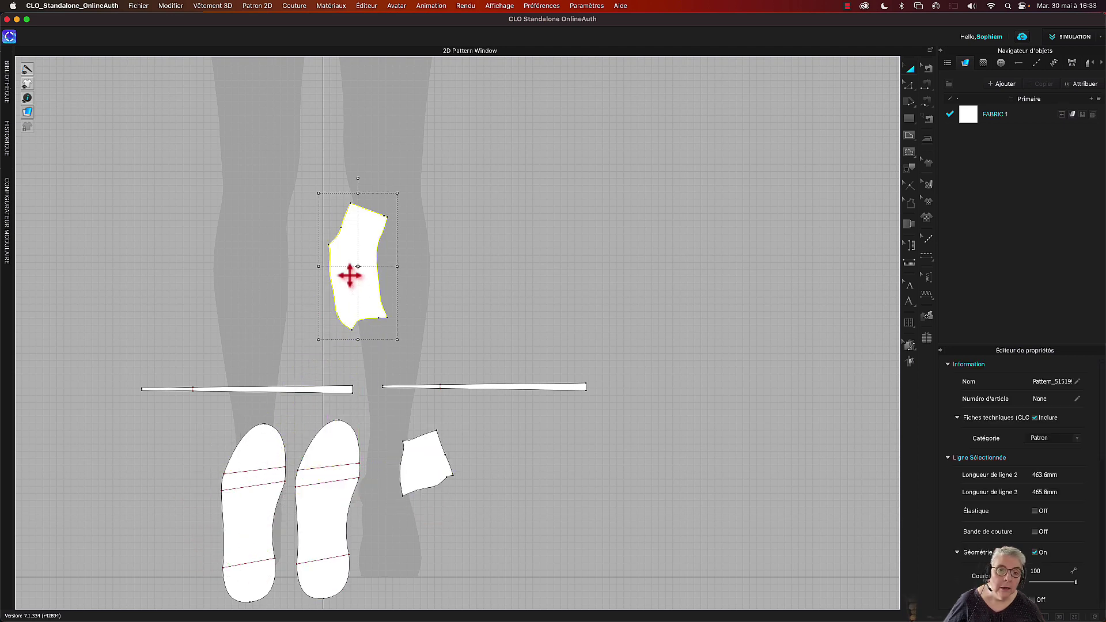
scroll(436, 329, up, 3)
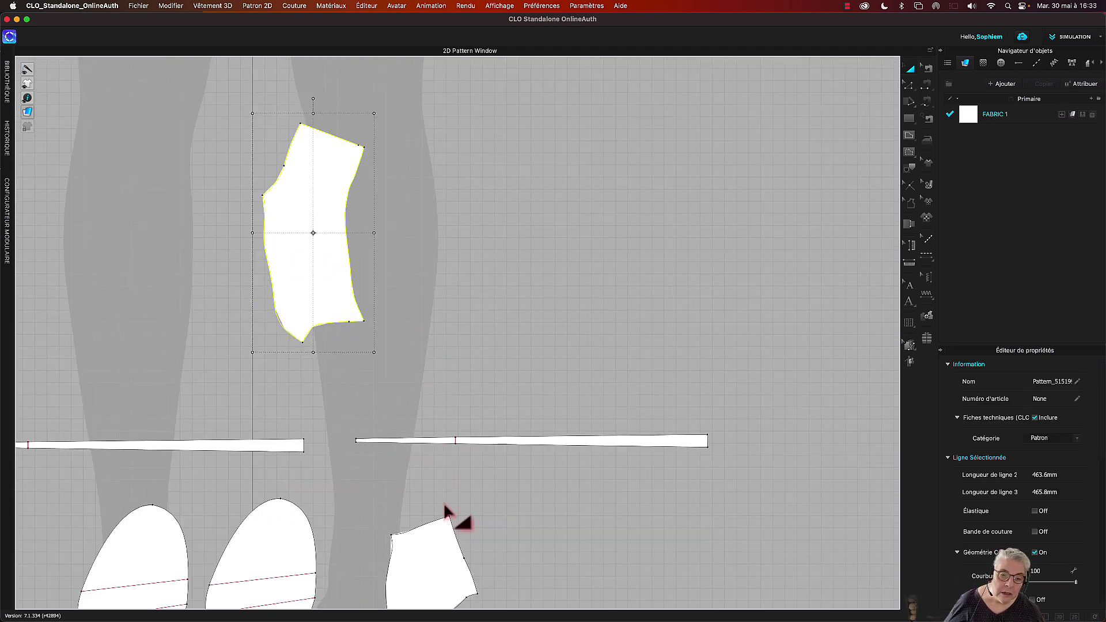
drag(432, 570, 385, 371)
scroll(420, 276, down, 3)
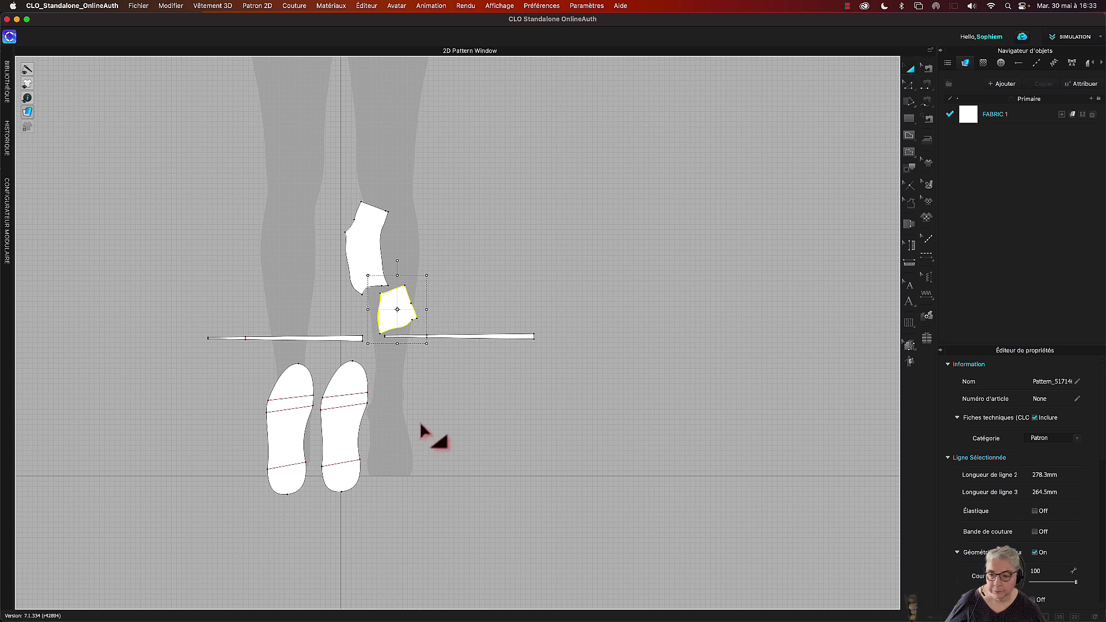
Step: Show the 3D and 2D windows side by side, framing the foot in one and the shoe's pattern pieces in the other
click(1044, 616)
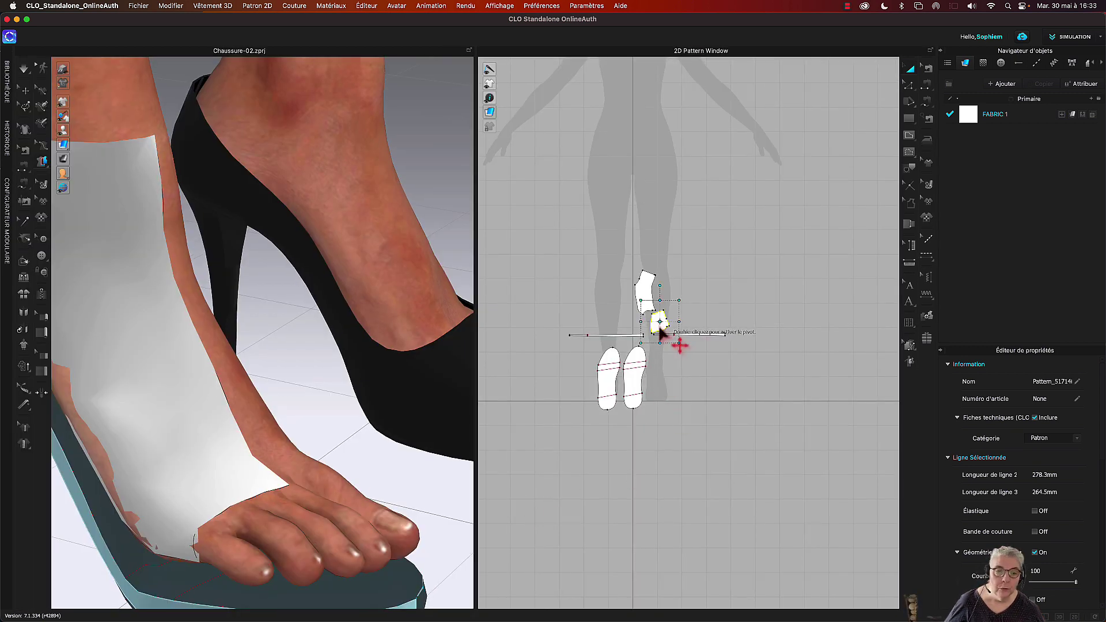
scroll(630, 494, down, 5)
scroll(403, 524, down, 5)
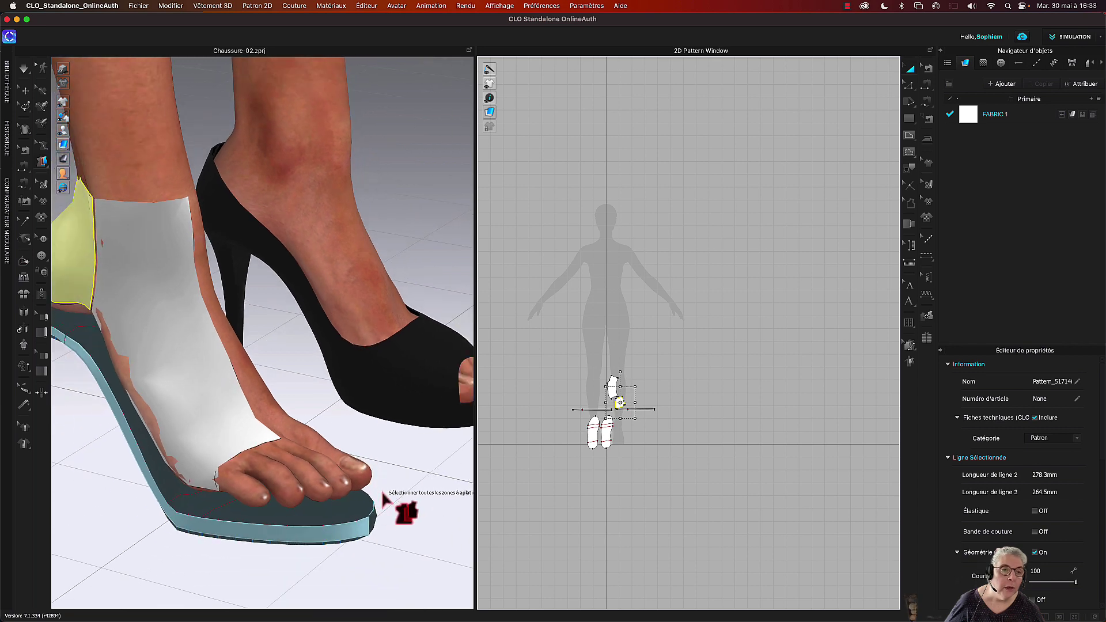
scroll(481, 576, down, 4)
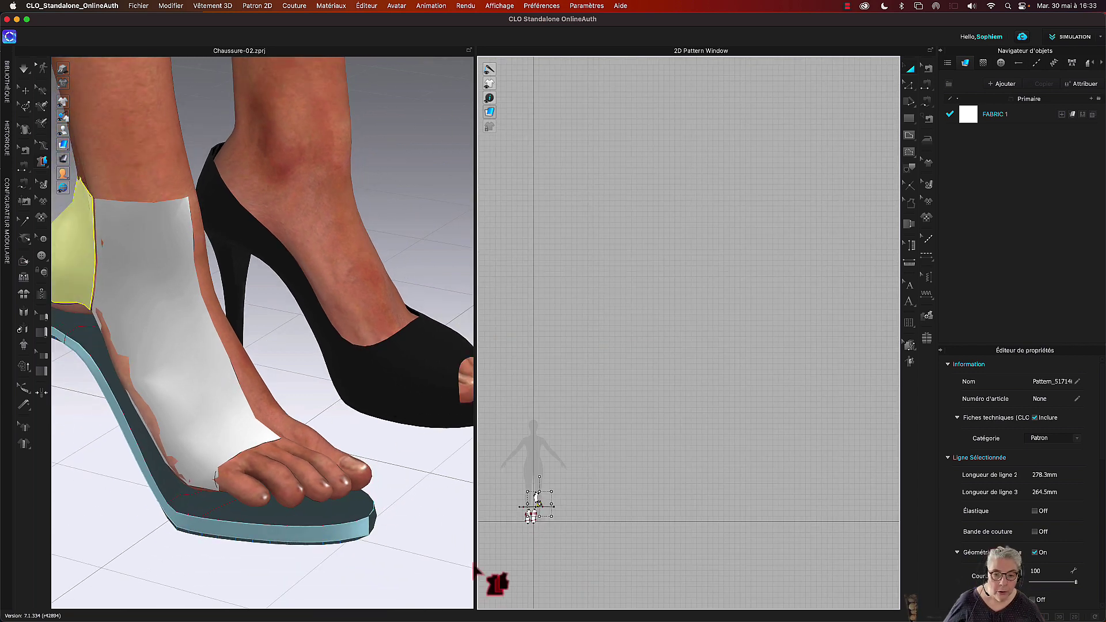
scroll(440, 562, up, 3)
middle_drag(440, 566, 576, 524)
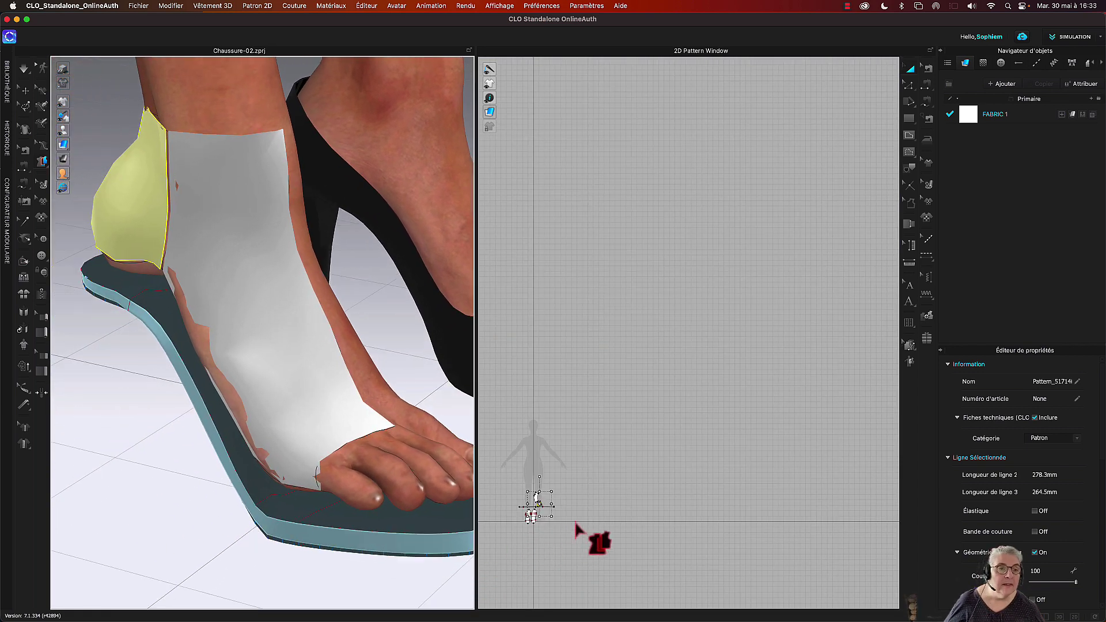
scroll(546, 513, up, 5)
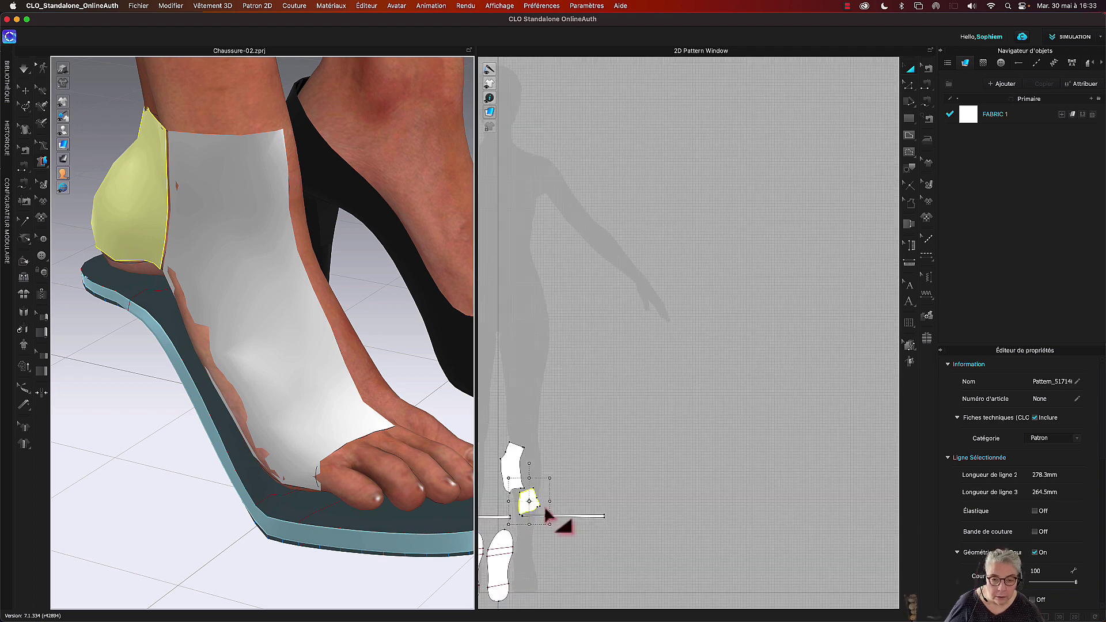
scroll(545, 510, up, 5)
click(614, 469)
middle_drag(613, 469, 830, 246)
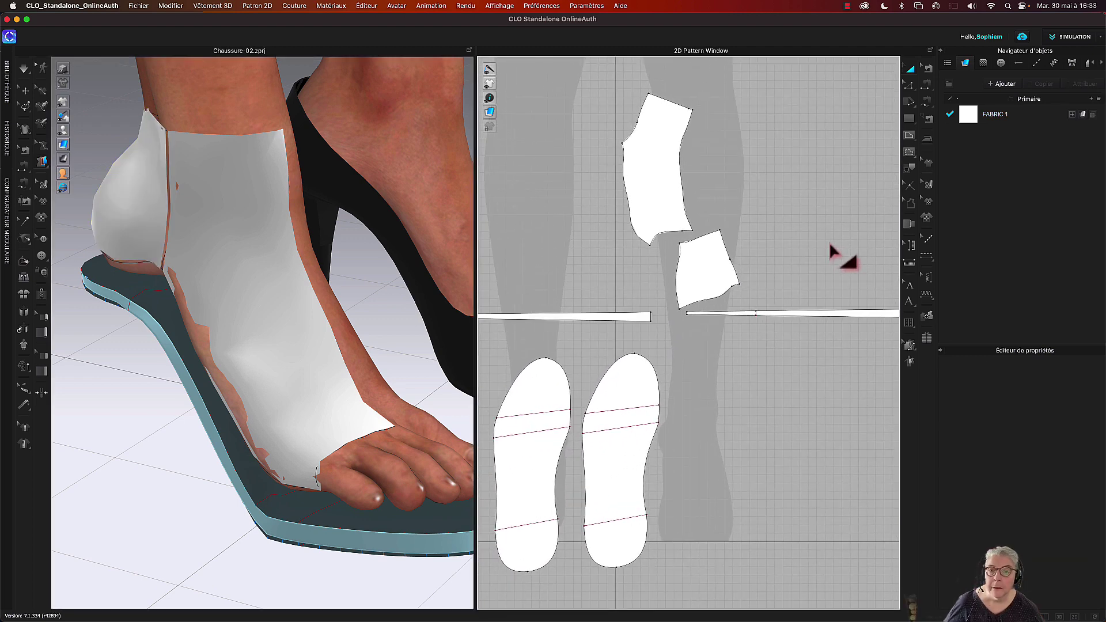
Step: Move the heel piece above the first sole piece and rotate it until its upper edge is horizontal
drag(711, 282, 551, 266)
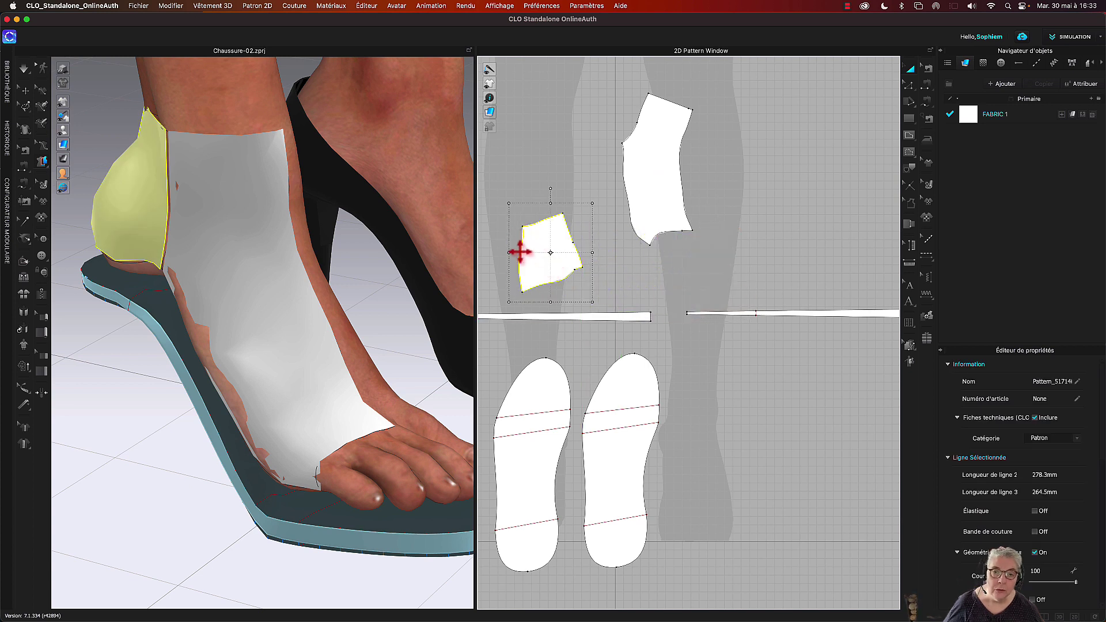
drag(552, 189, 583, 202)
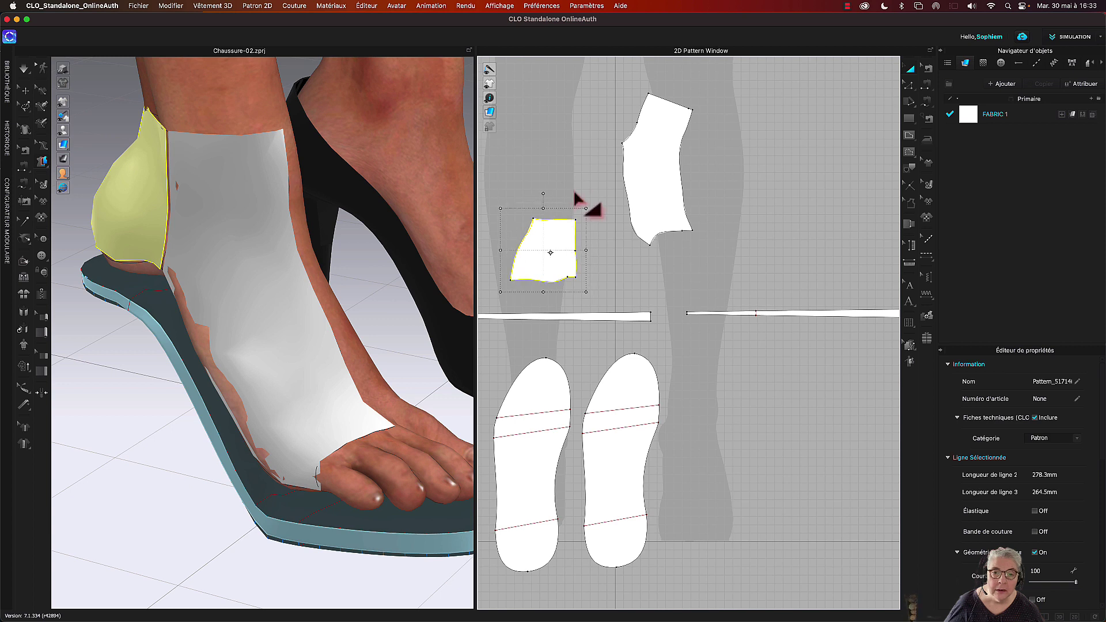
click(588, 208)
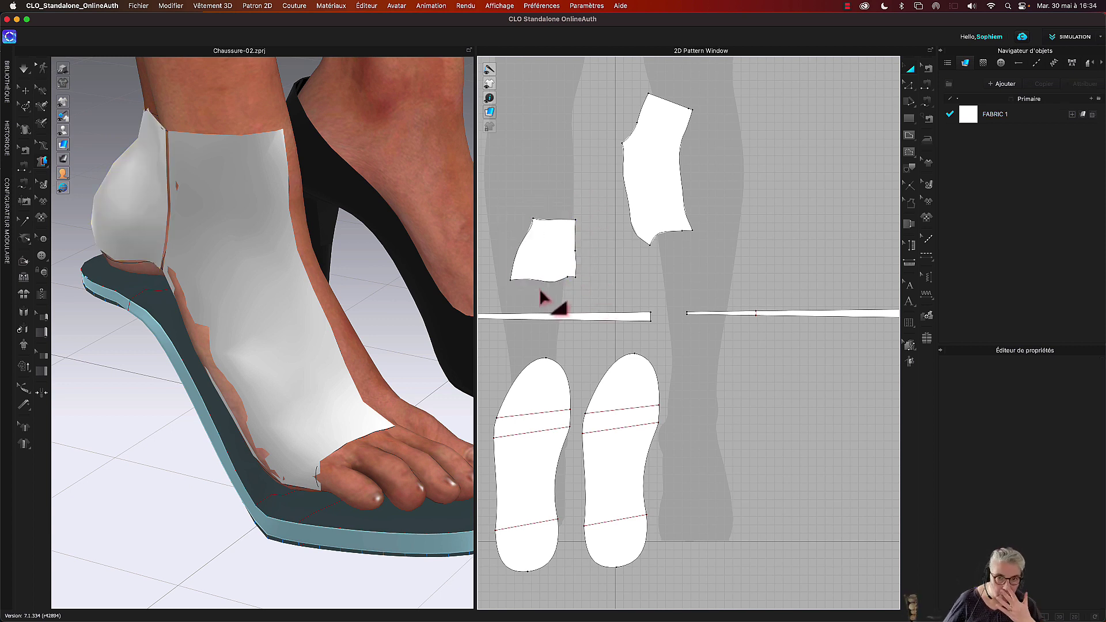
scroll(541, 288, up, 4)
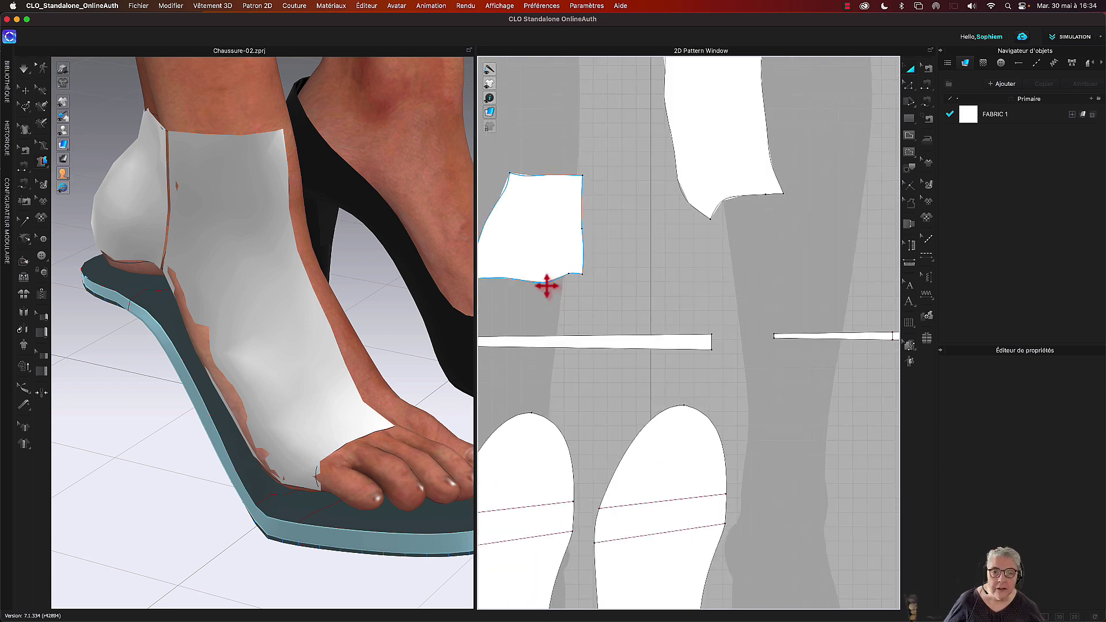
Step: Remove all the curve points from the heel piece's lower edge and from its upper edge
click(545, 284)
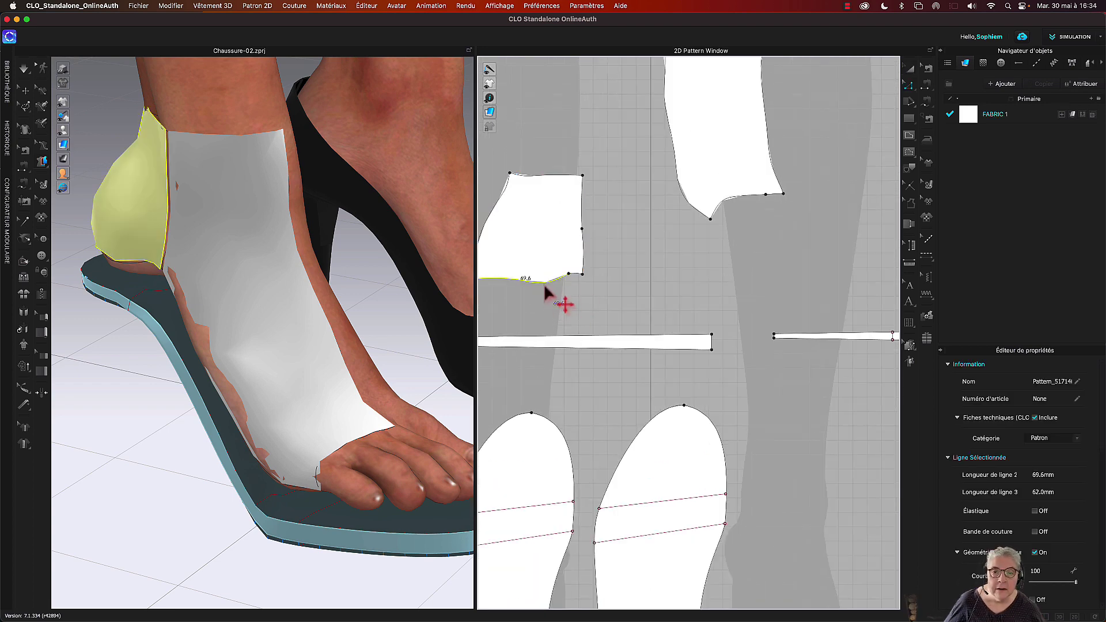
right_click(544, 285)
click(620, 333)
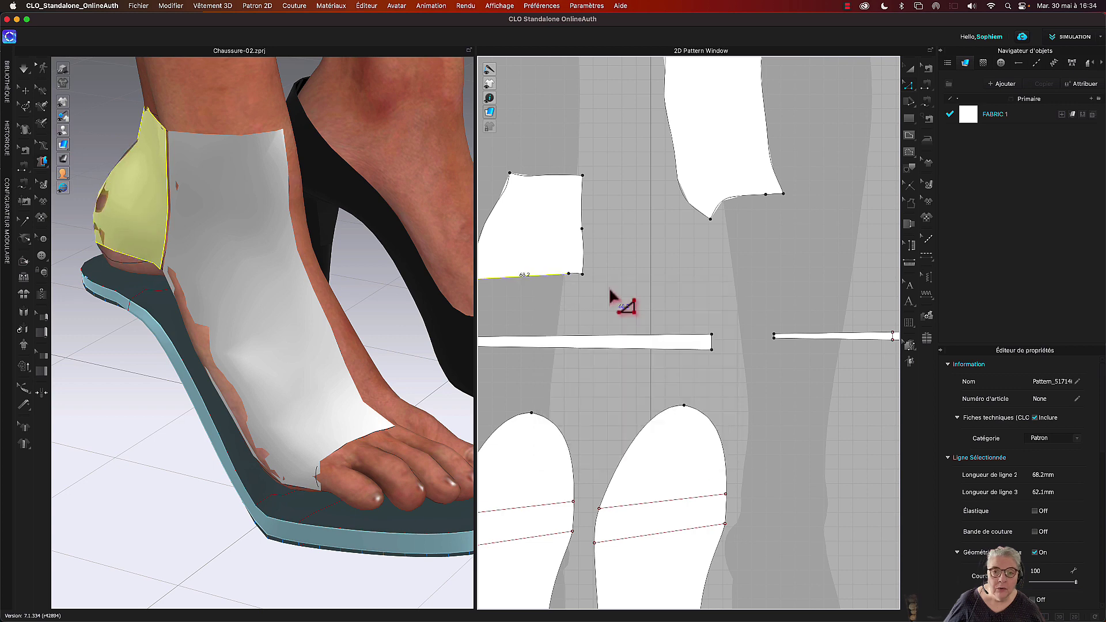
scroll(610, 299, down, 2)
click(576, 305)
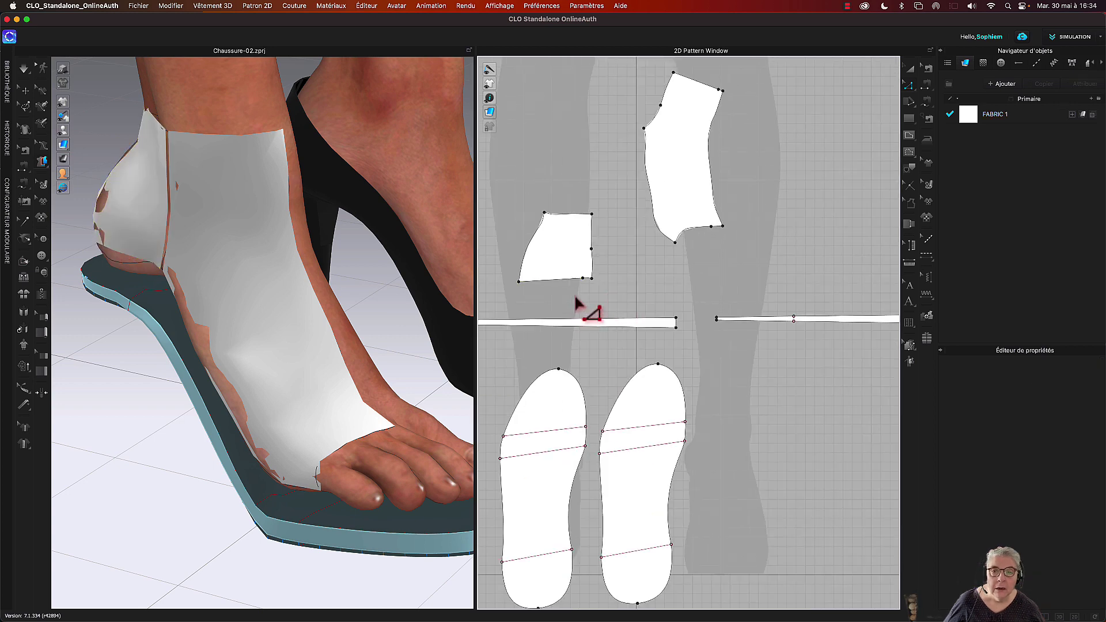
right_click(566, 218)
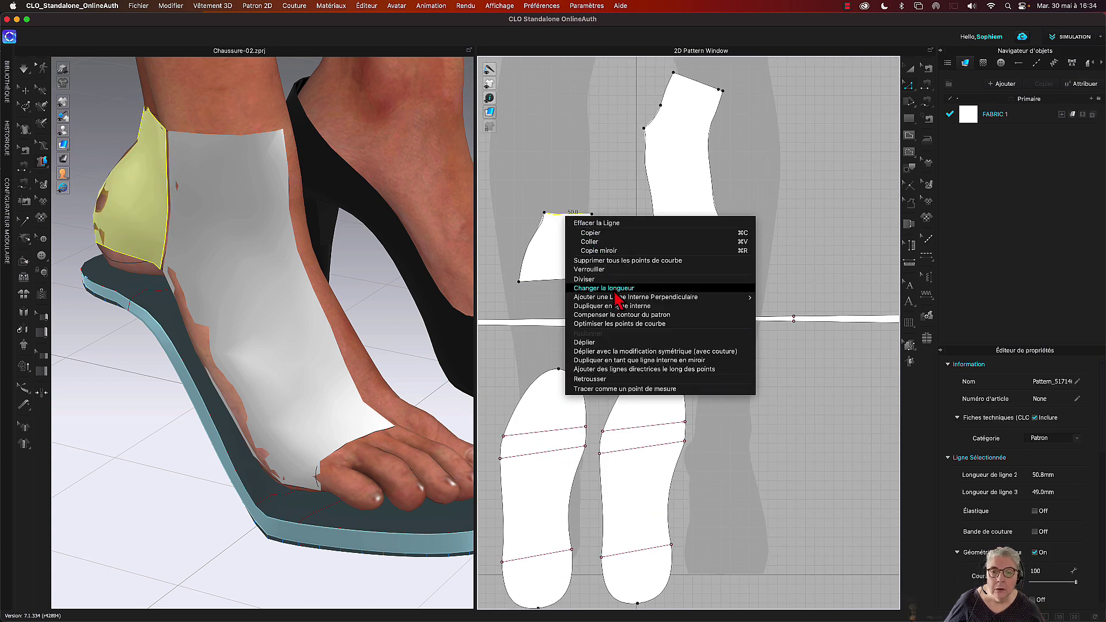
click(622, 260)
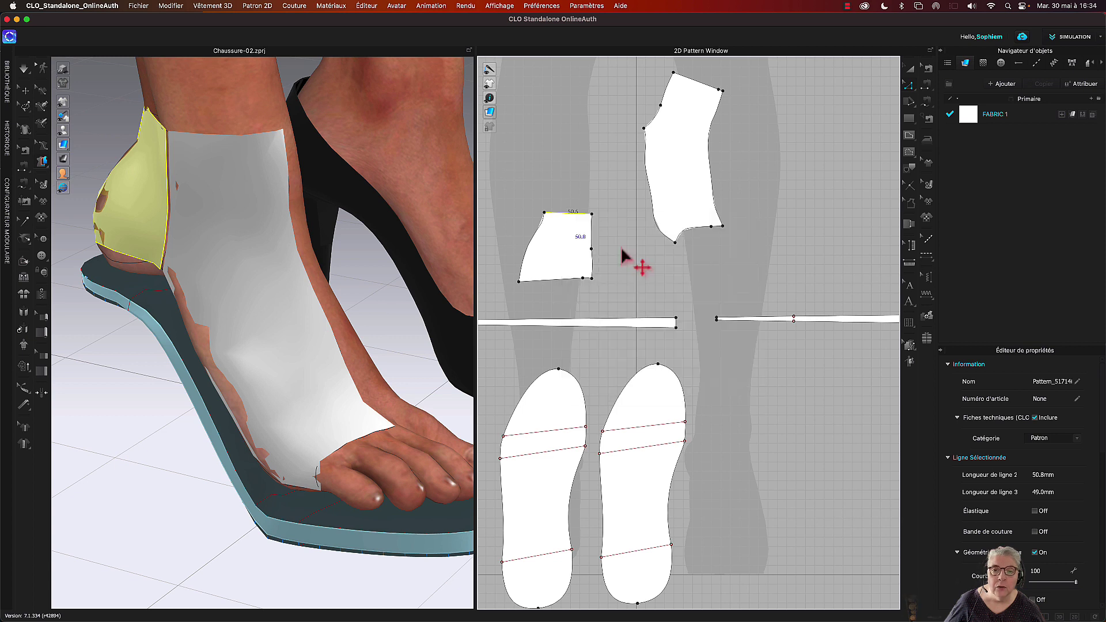
click(585, 168)
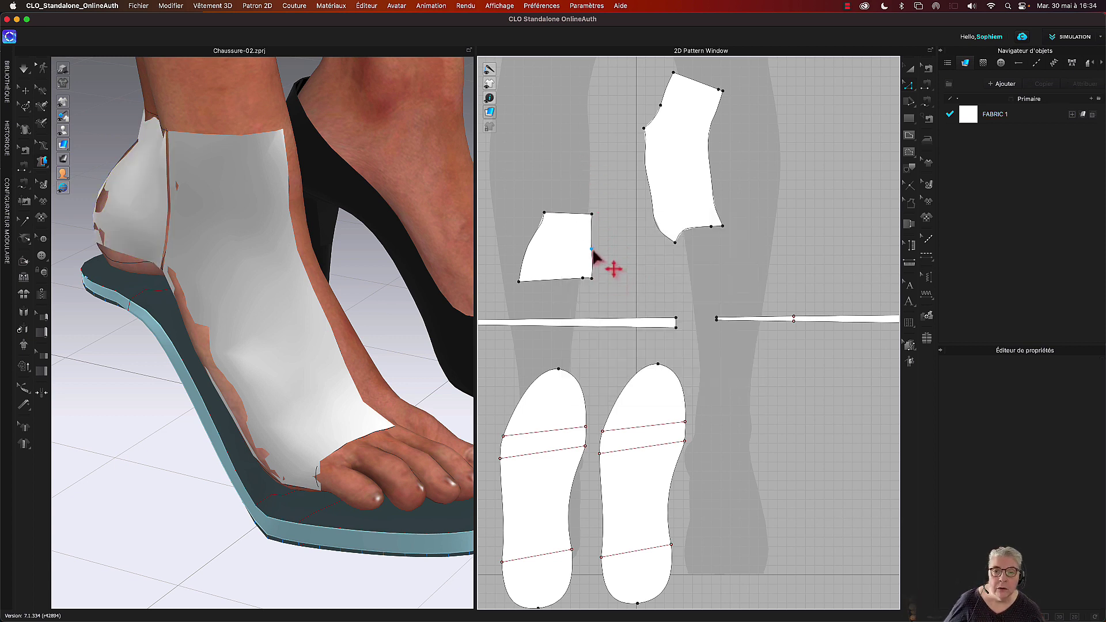
Step: Delete the extra point midway along the heel piece's vertical edge and the one beside the corner on its lower edge
right_click(592, 250)
click(605, 256)
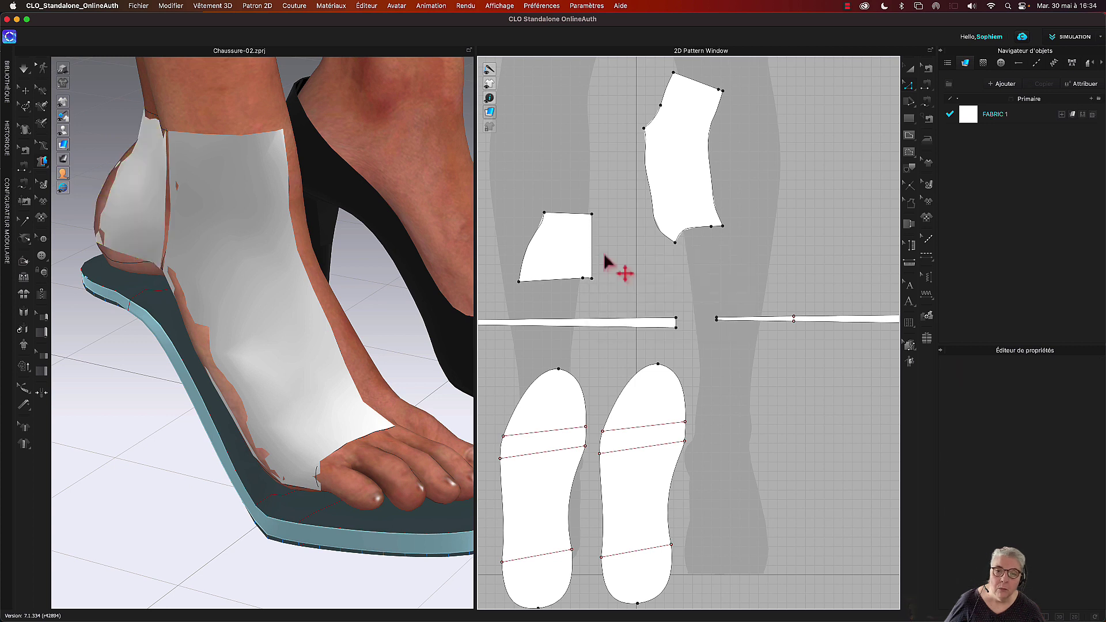
right_click(582, 278)
click(596, 287)
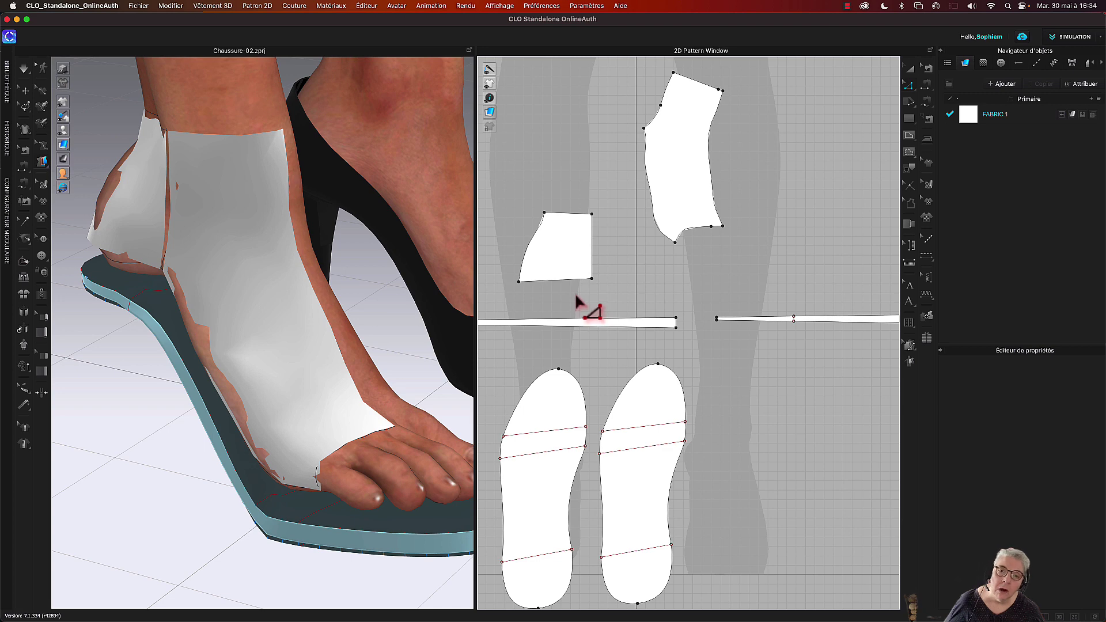
mouse_move(134, 374)
right_down()
mouse_move(217, 378)
mouse_move(149, 377)
right_up()
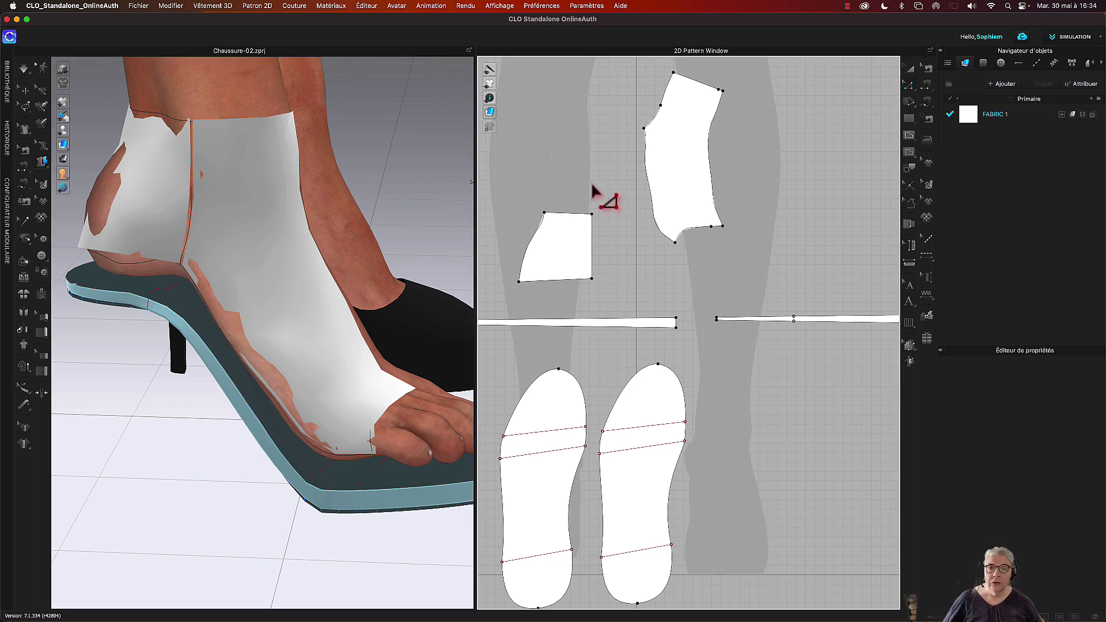
Step: Delete the middle point on the front piece's heel-side edge and compare that edge's length with the heel piece's vertical edge
click(663, 113)
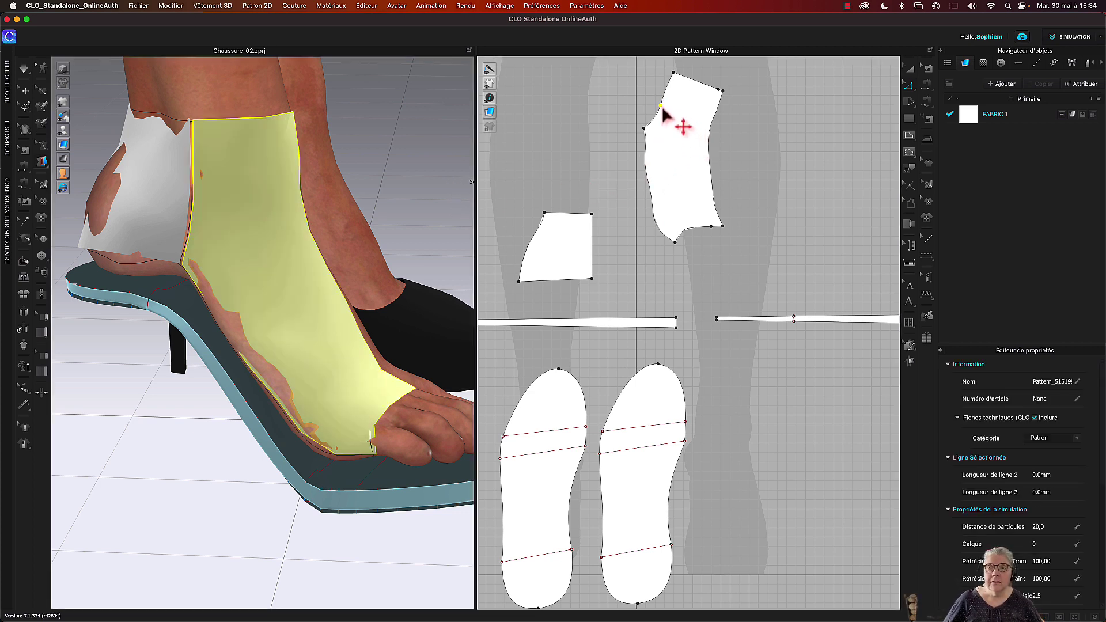
right_click(663, 112)
click(677, 123)
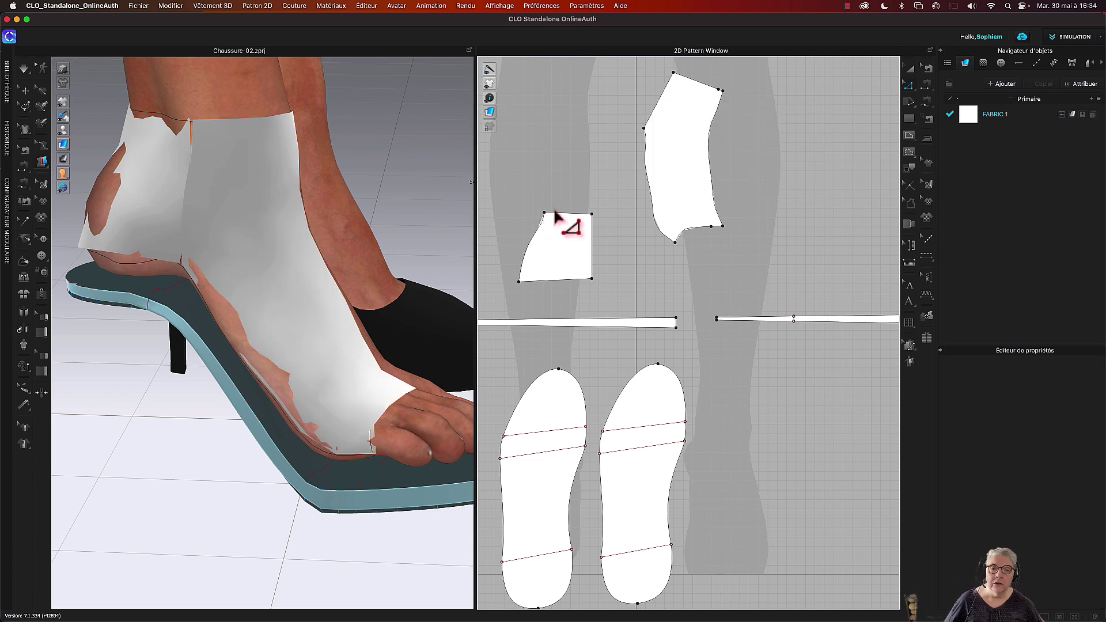
click(592, 250)
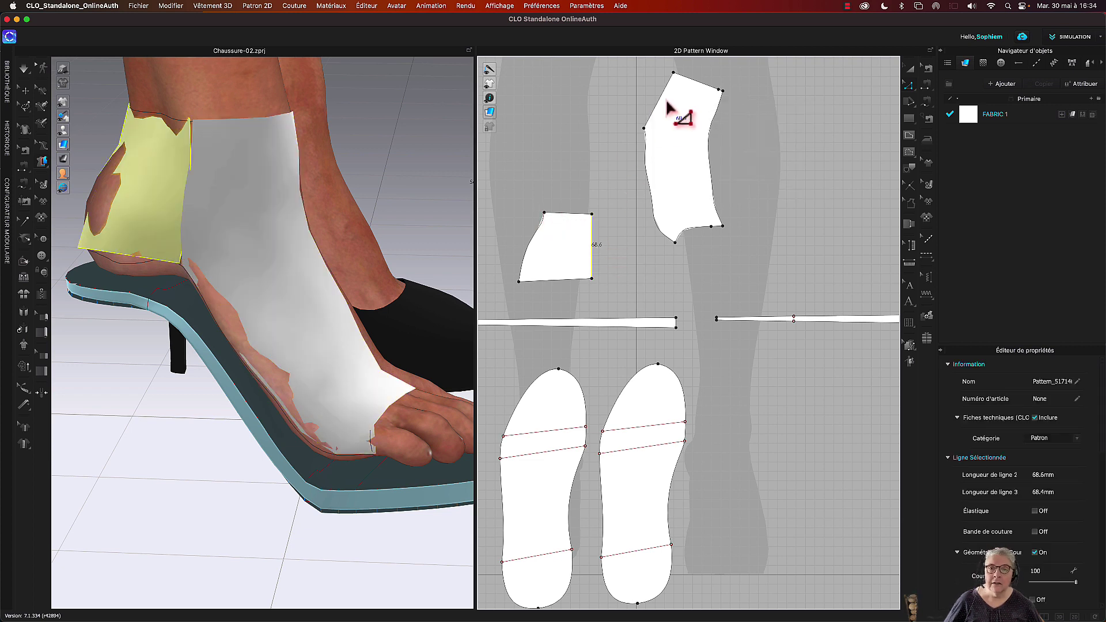
shift+click(660, 102)
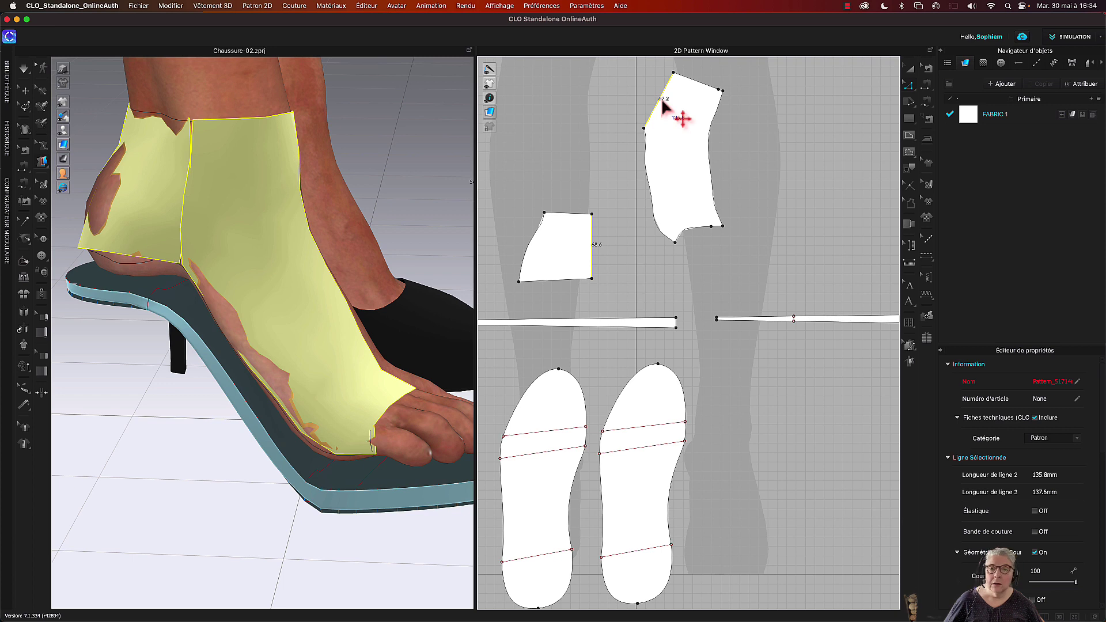
click(742, 156)
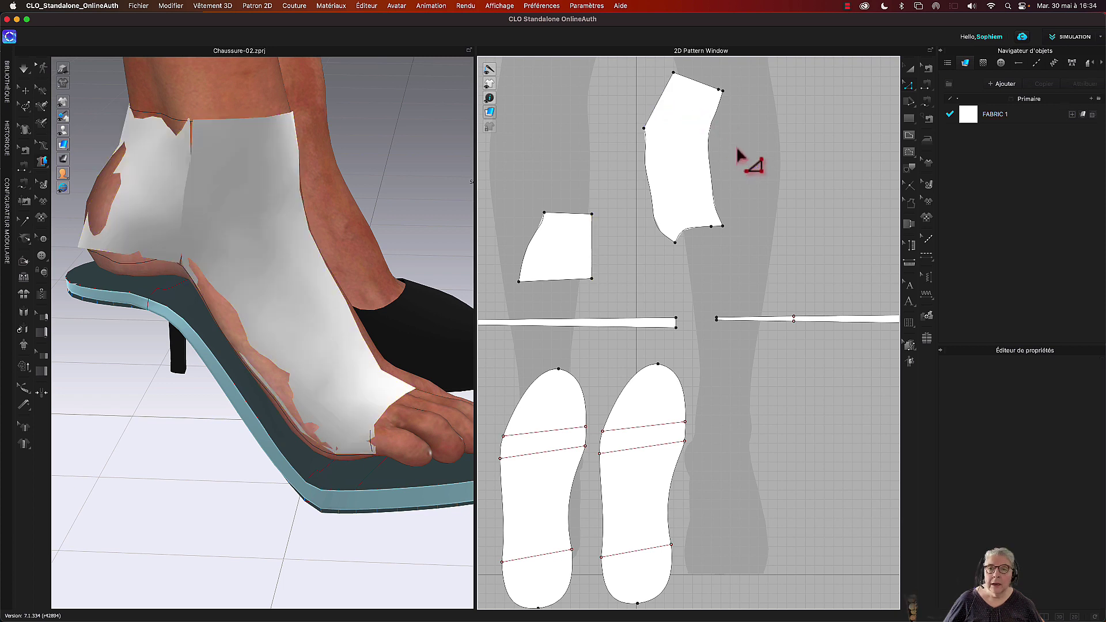
Step: Delete the extra point beside the corner on the front piece's ankle edge
click(719, 93)
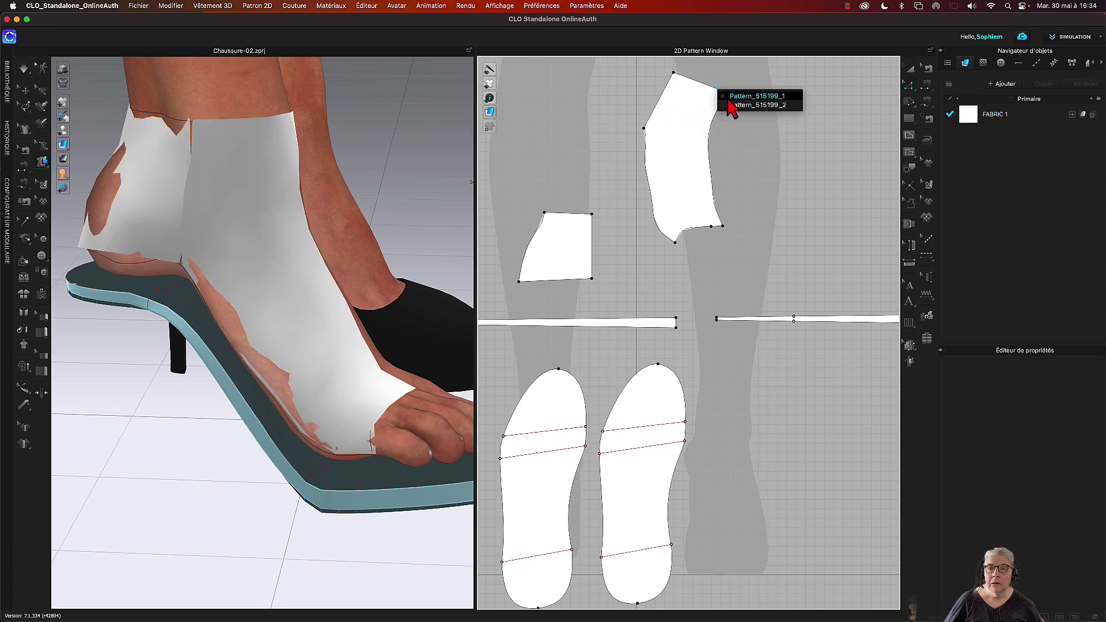
click(729, 101)
click(716, 112)
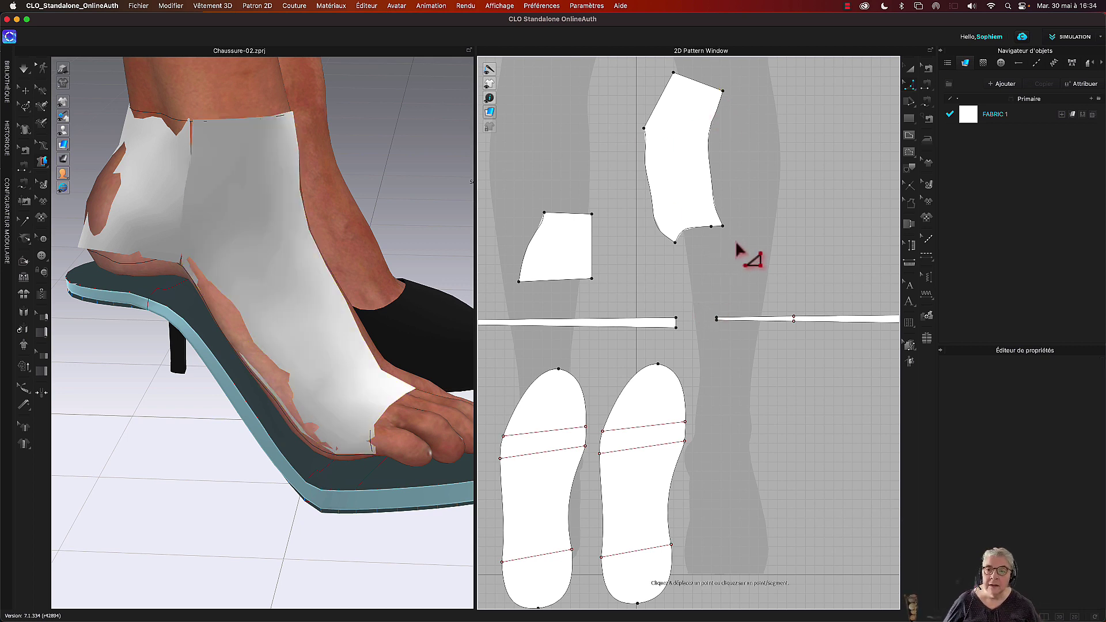
Step: Replace the front piece's toe edge with a single smooth curve running from corner to corner
click(715, 228)
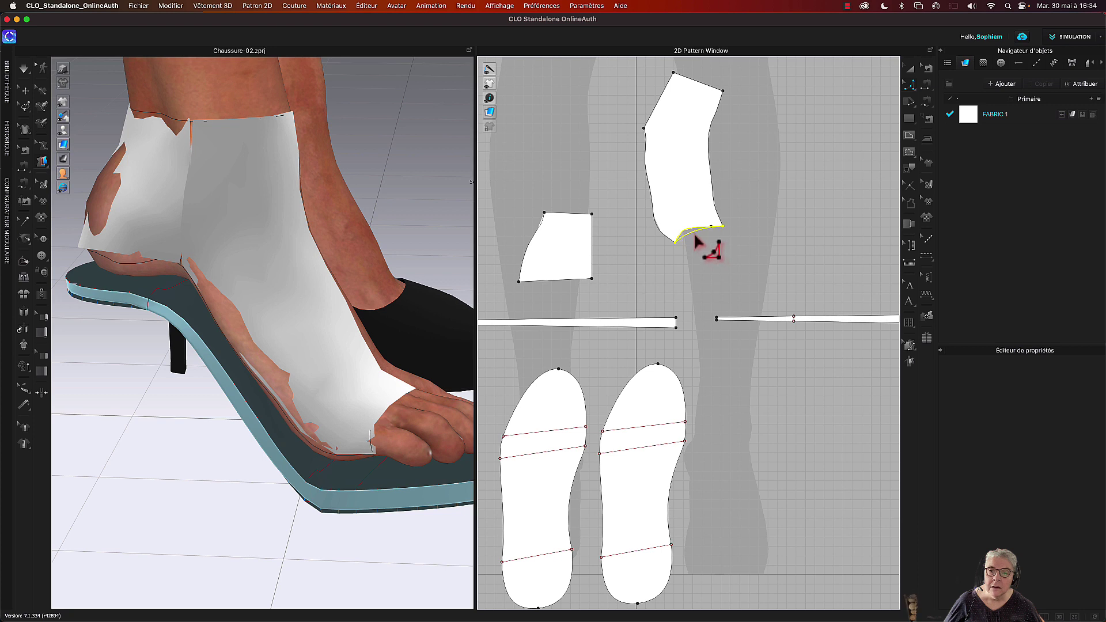
click(696, 241)
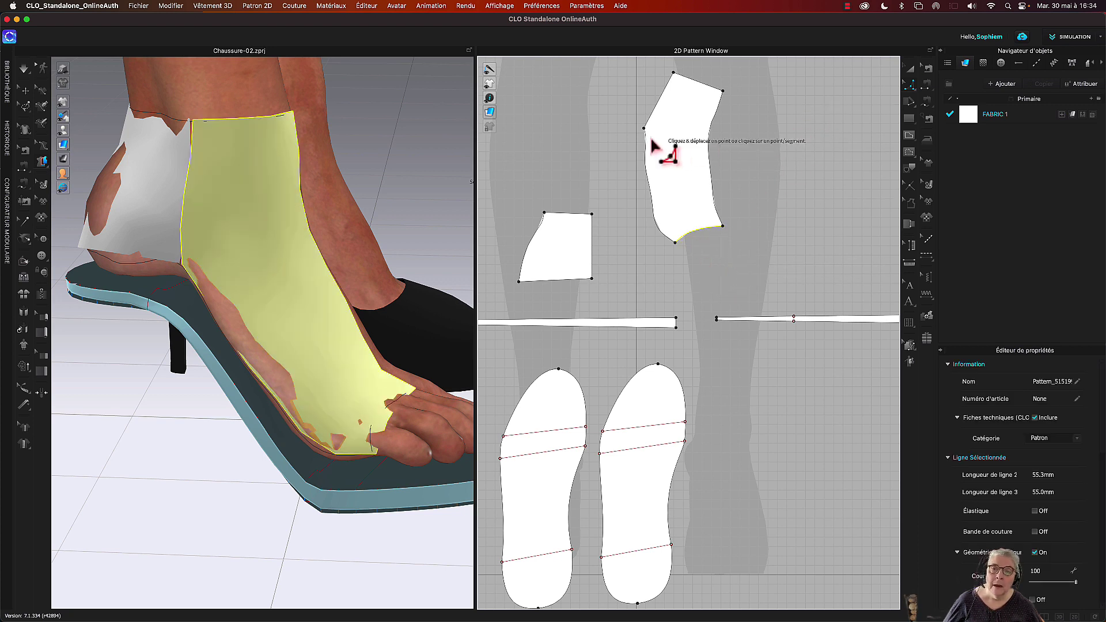
click(627, 166)
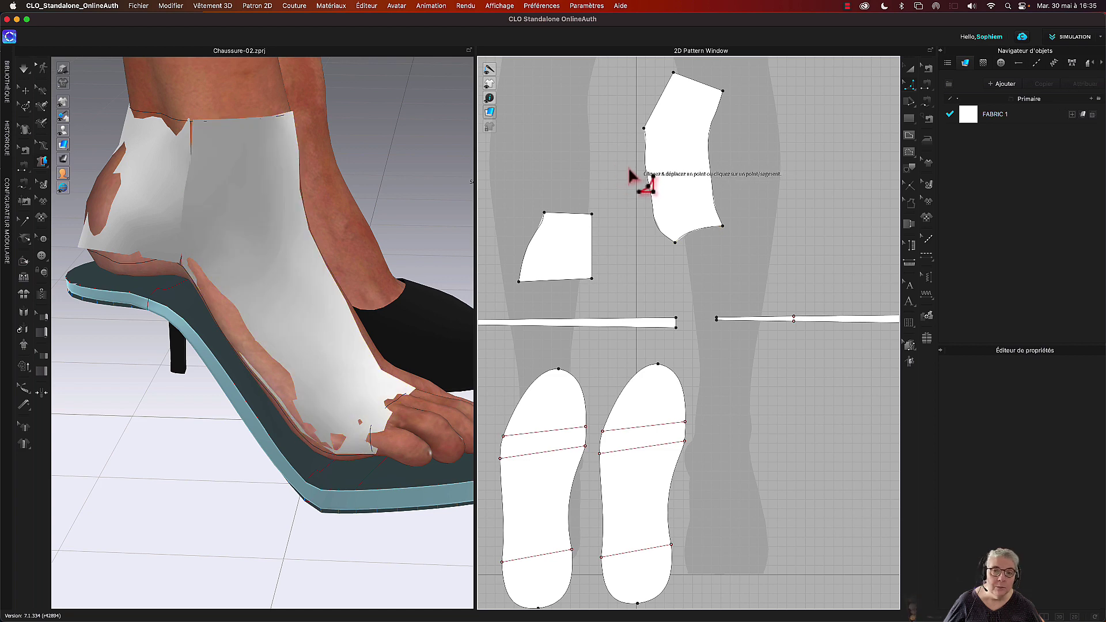
right_click(626, 166)
click(615, 167)
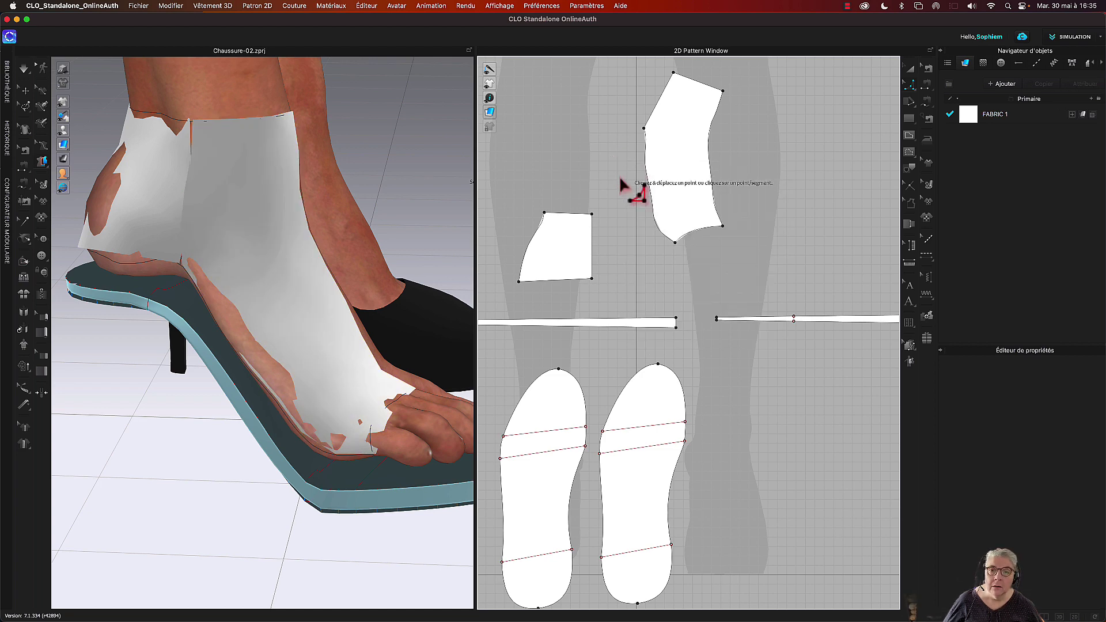
right_click(620, 175)
click(613, 175)
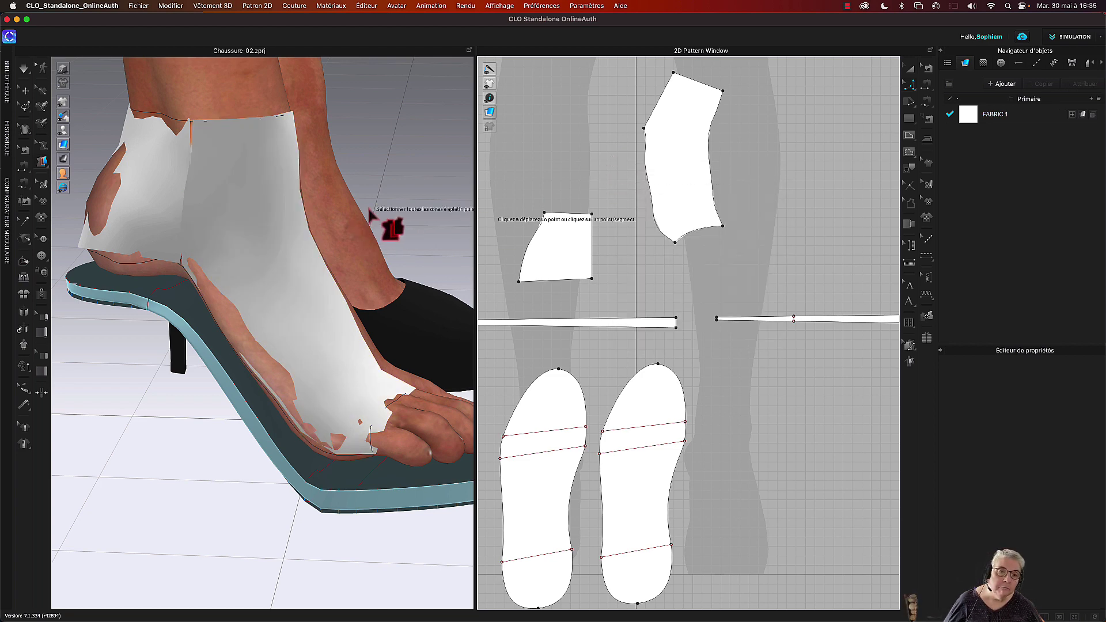
Step: Replace the front piece's long sole-side edge, from the heel-side corner to just above the toe tip, with a smooth reference curve
right_drag(369, 211, 378, 209)
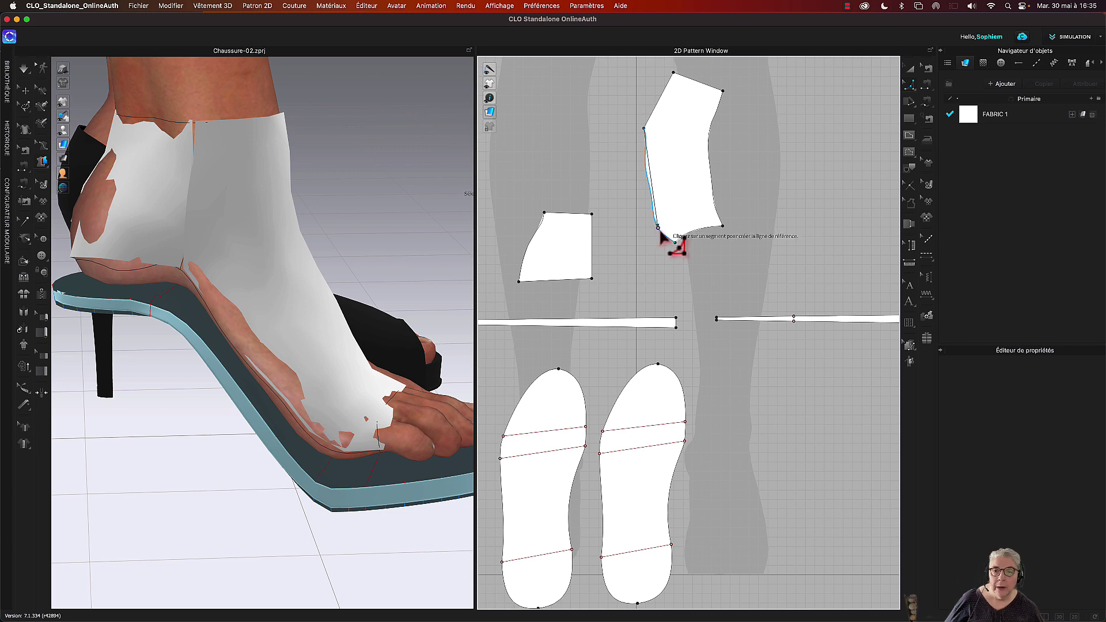
click(652, 195)
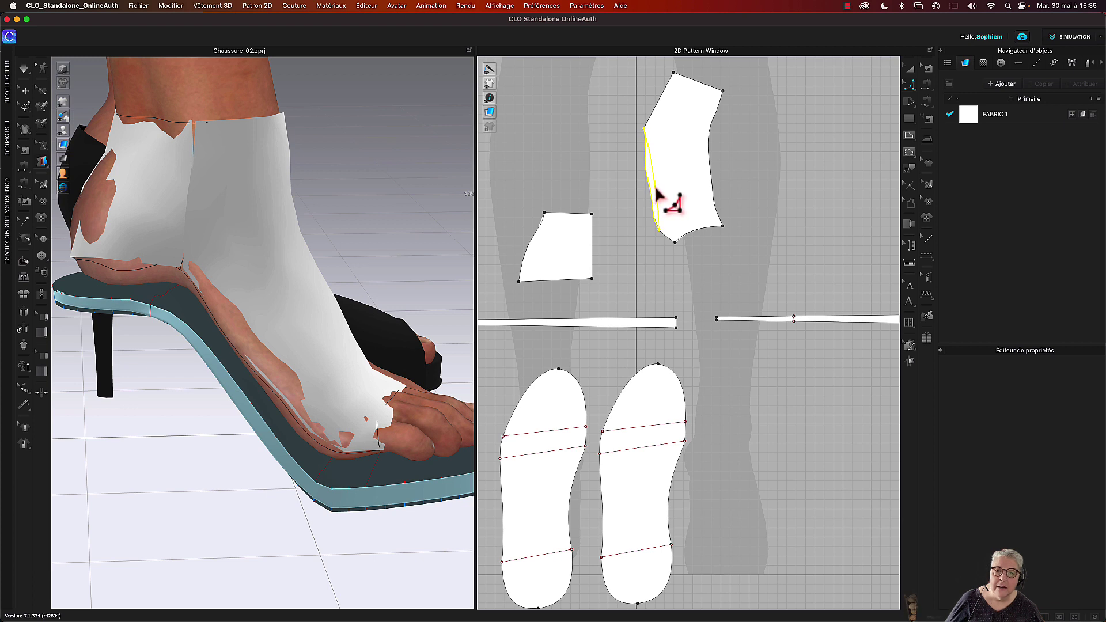
drag(656, 188, 656, 189)
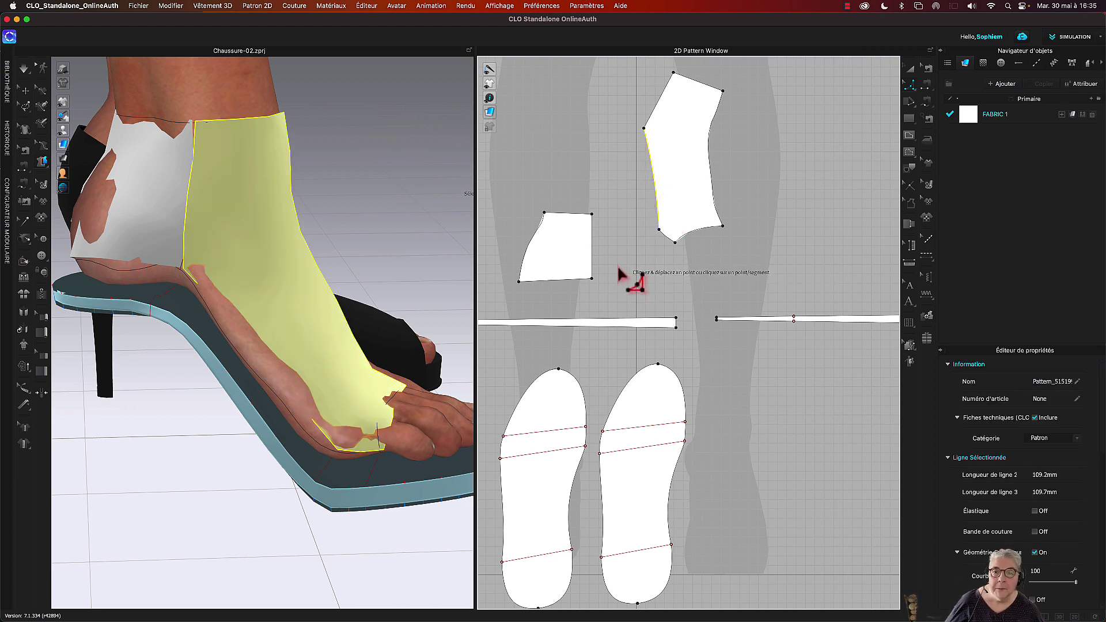
Step: Replace the front piece's inward-curving long edge, from the ankle corner to just above the toe corner, with a smooth curve
click(730, 108)
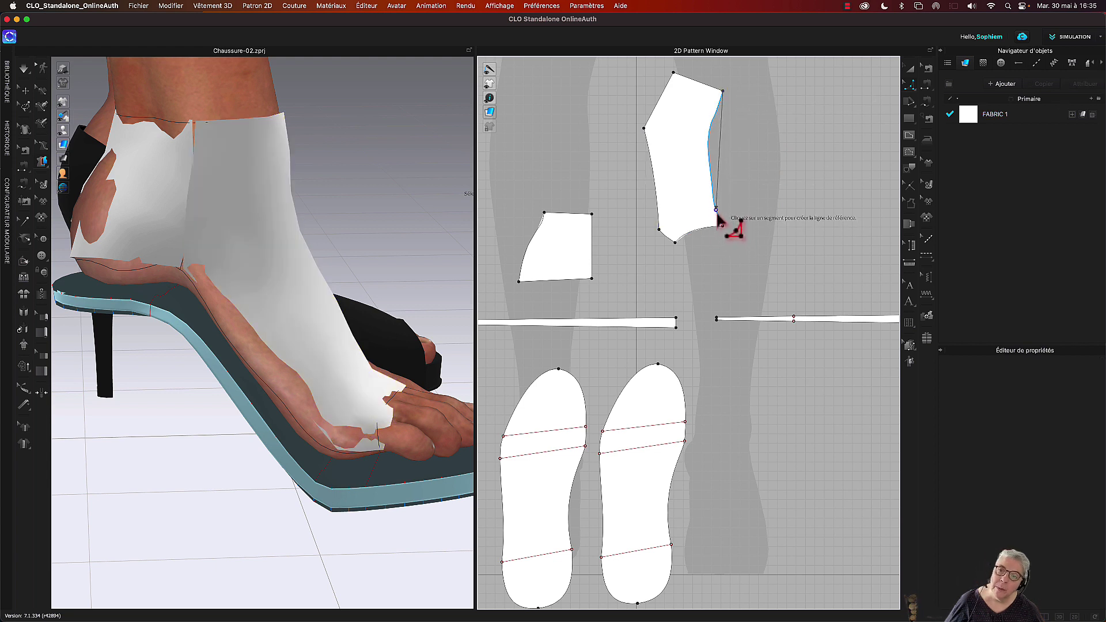
click(720, 157)
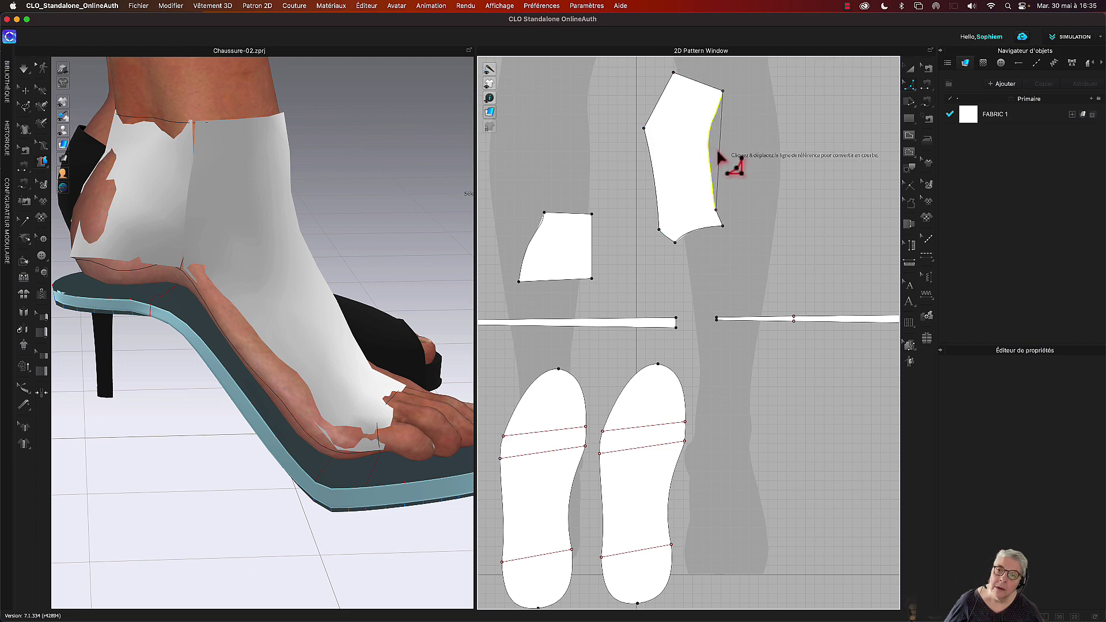
mouse_move(719, 155)
mouse_down()
mouse_move(710, 148)
mouse_move(723, 156)
mouse_up()
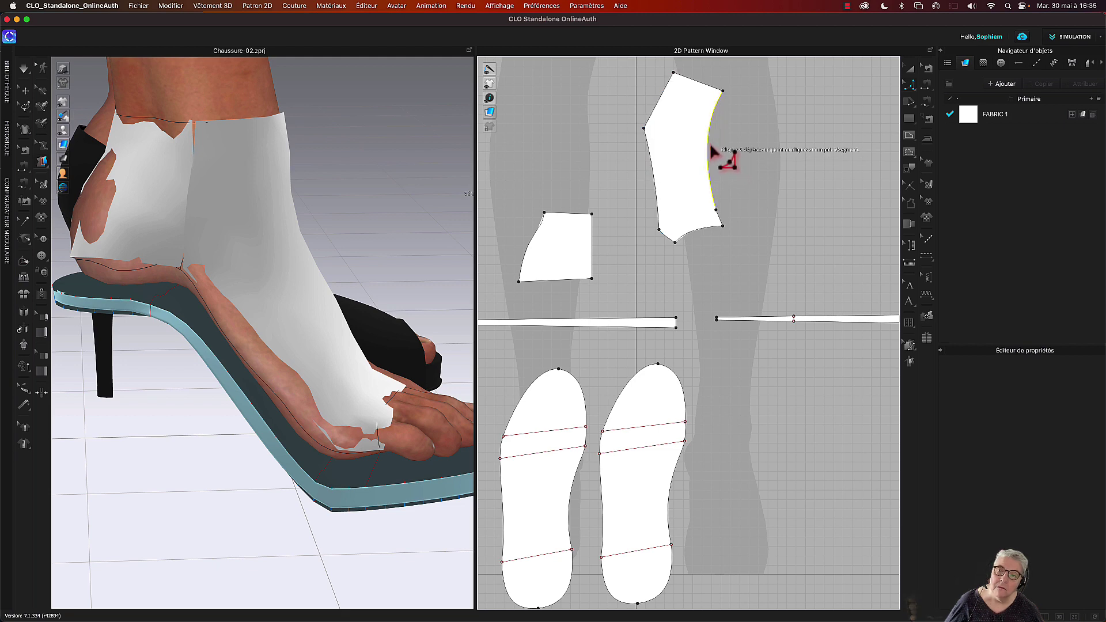
Step: Merge the heel piece with the front piece along the heel's vertical edge and the front piece's matching heel-side edge
scroll(766, 196, down, 2)
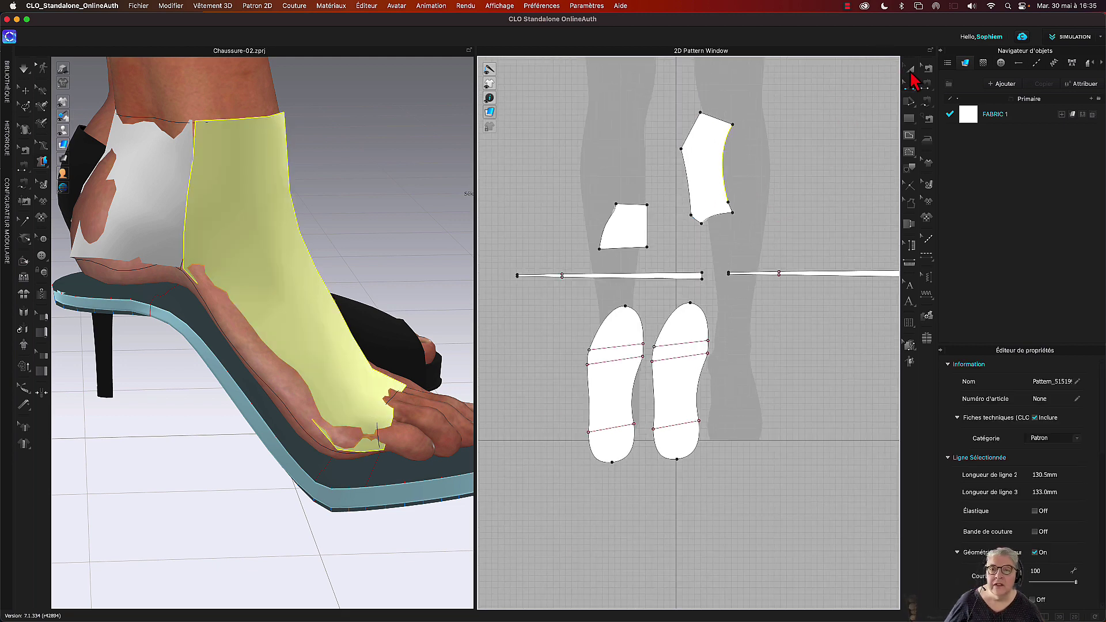
click(910, 71)
scroll(806, 207, down, 1)
scroll(802, 211, up, 2)
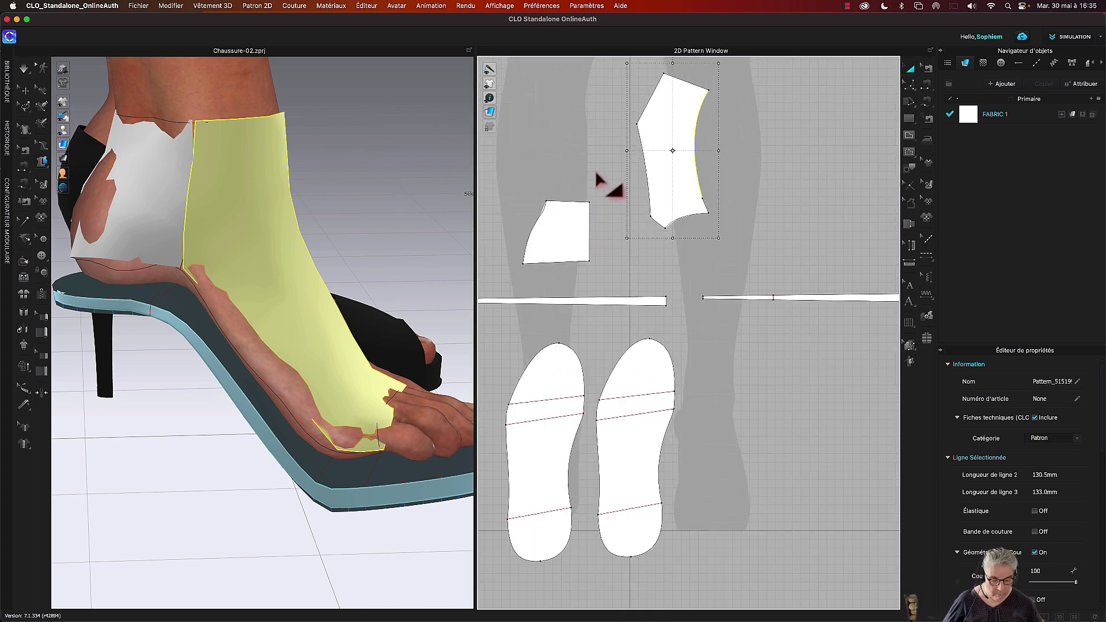
click(605, 181)
middle_drag(605, 181, 610, 315)
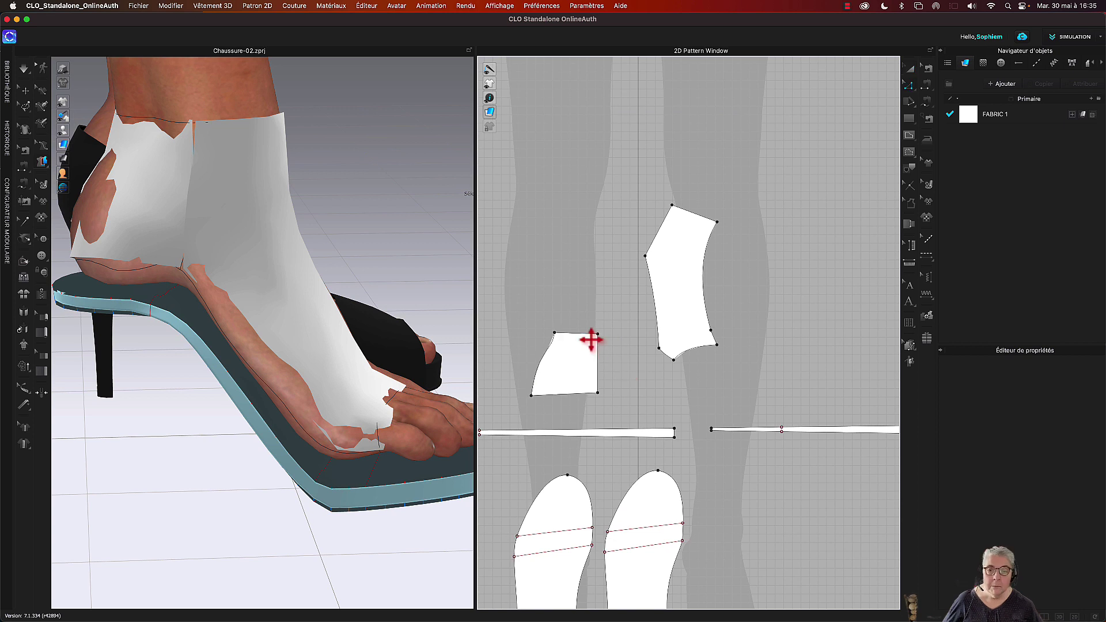
click(598, 363)
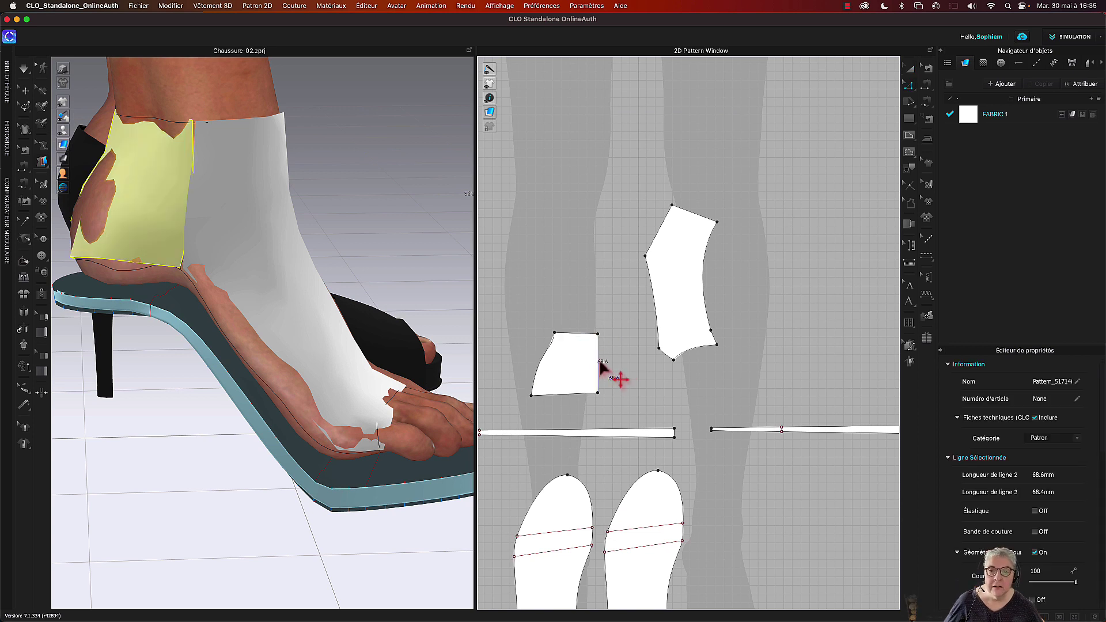
shift+click(660, 239)
right_click(660, 232)
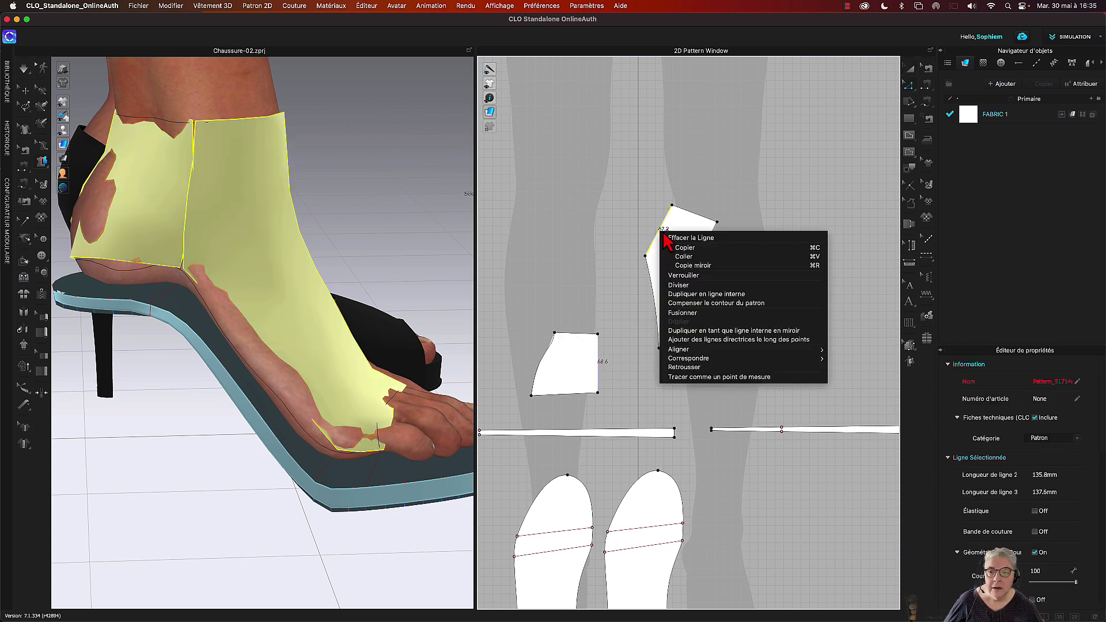
click(688, 315)
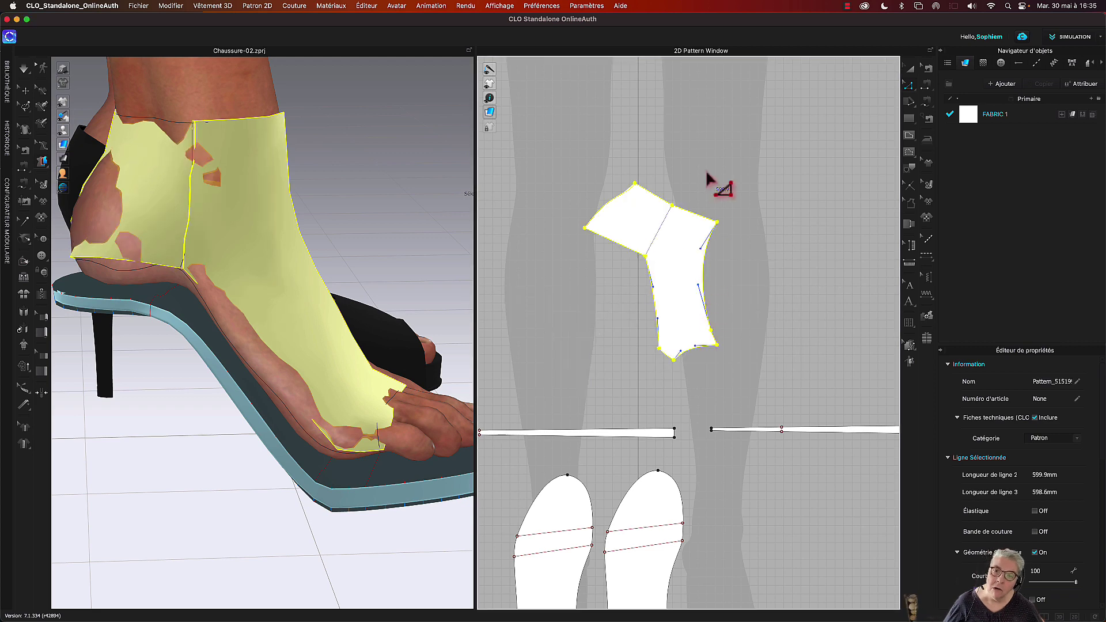
scroll(631, 294, down, 2)
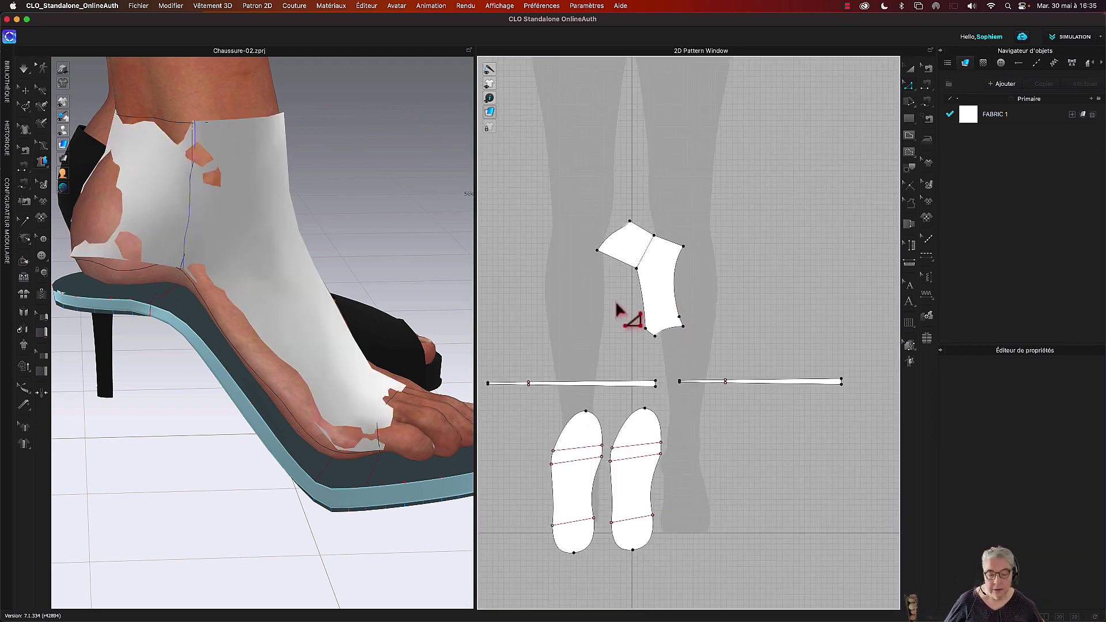
middle_drag(615, 311, 620, 351)
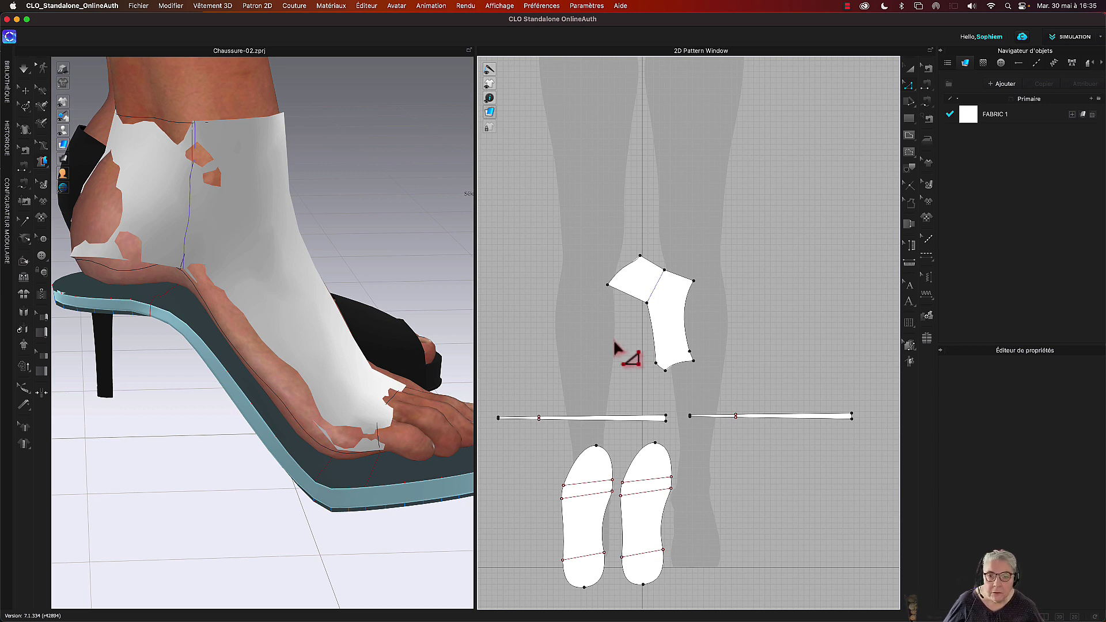
Step: Replace the merged upper piece's sole-side edge, from the heel corner to the lower toe corner, with one smooth inward curve
scroll(619, 346, up, 2)
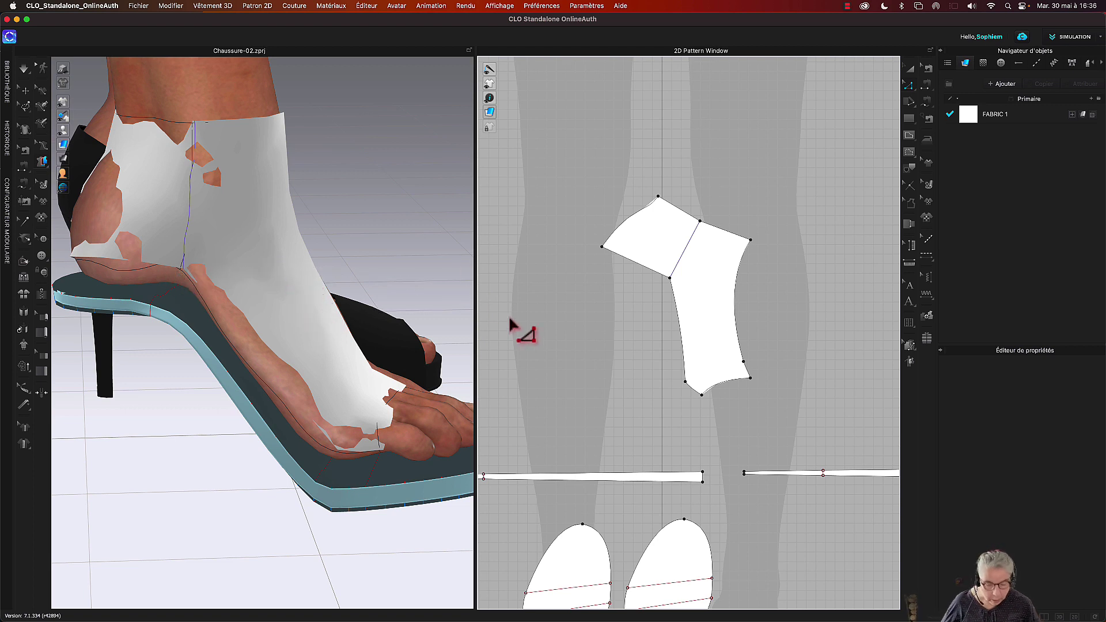
click(601, 246)
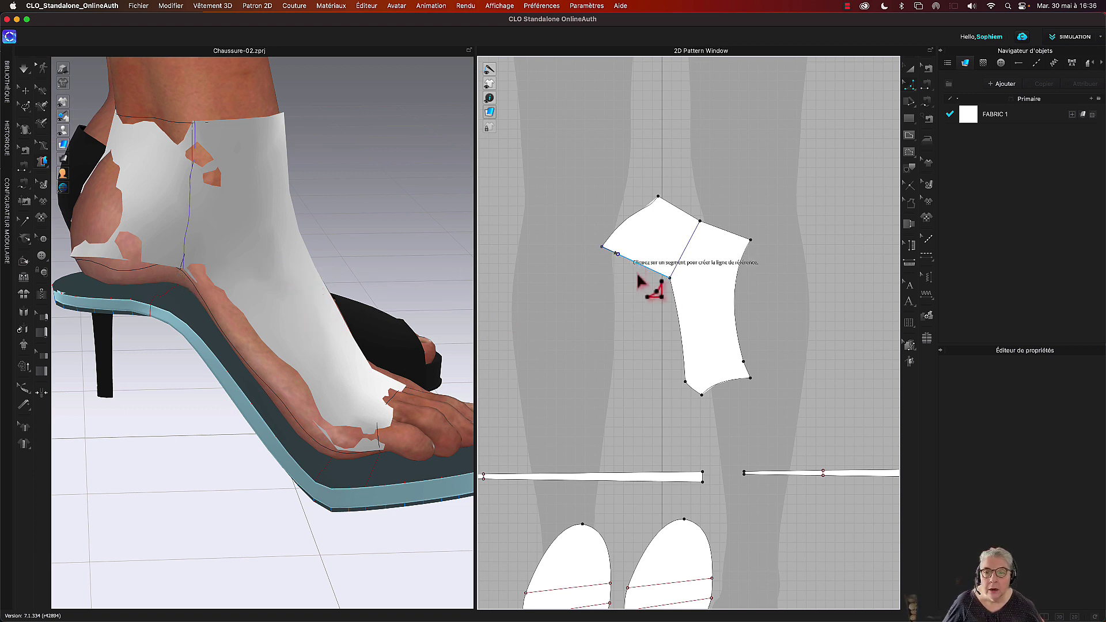
click(684, 382)
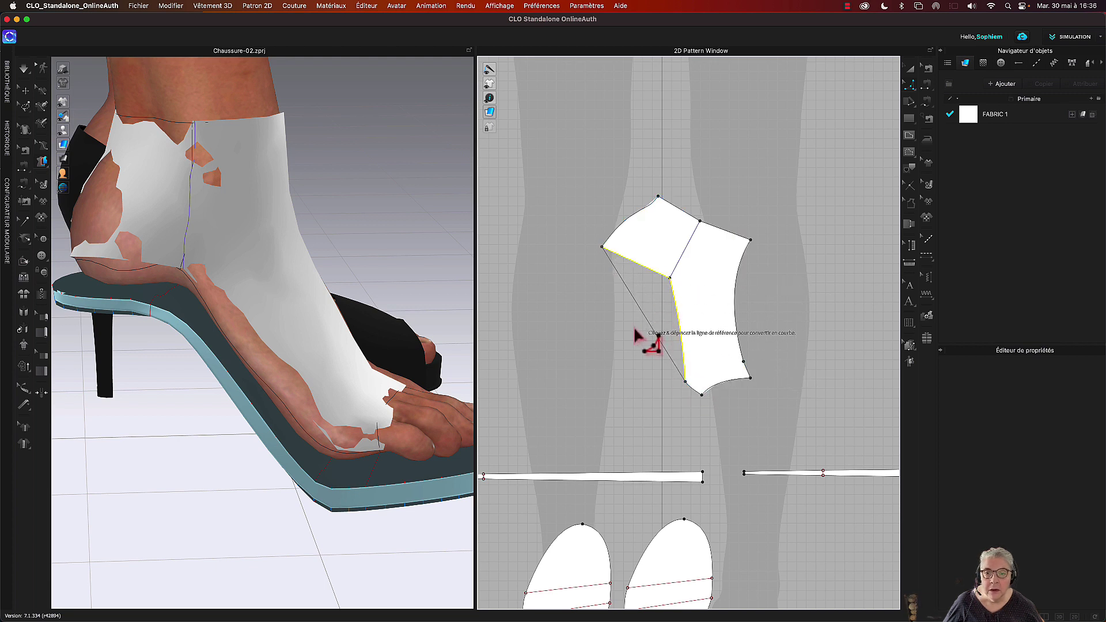
drag(647, 321, 660, 300)
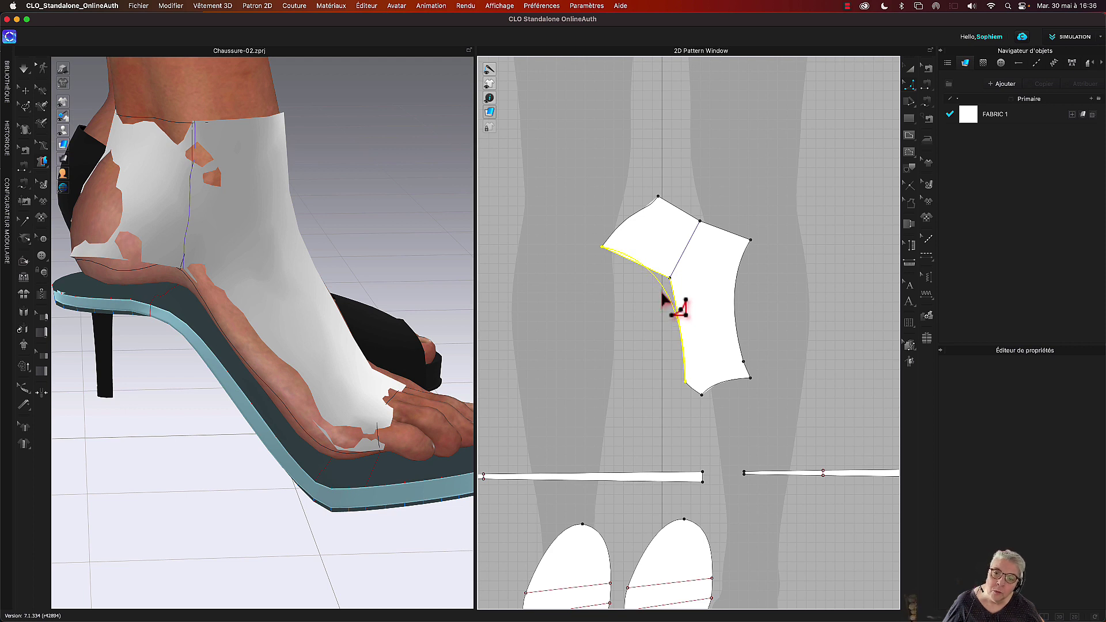
drag(662, 300, 662, 321)
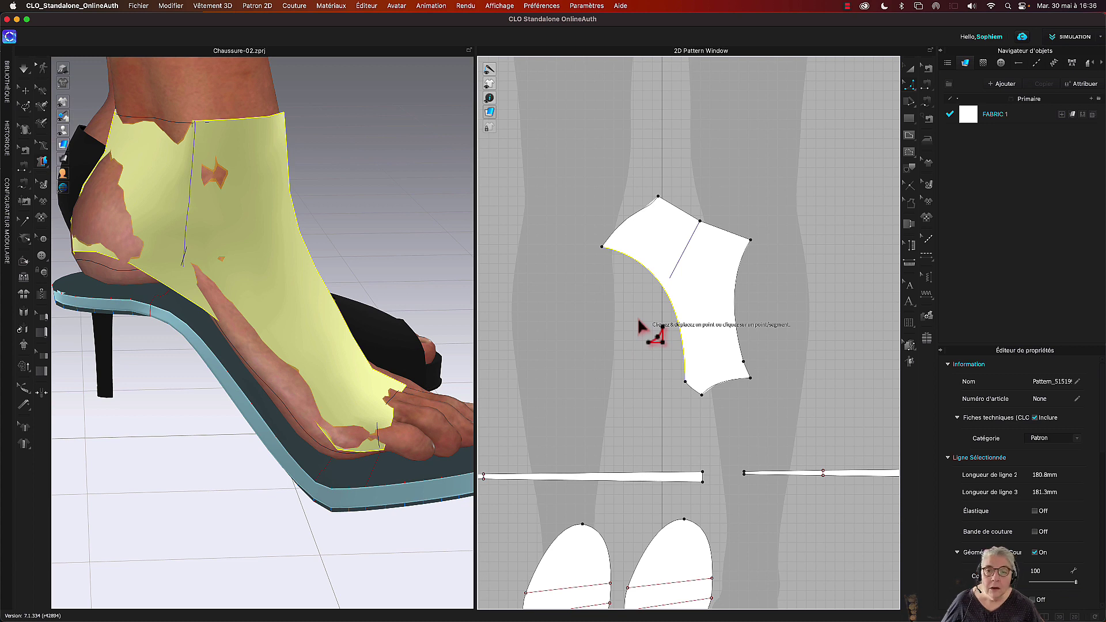
Step: Refine the new sole-side curve by pulling its toe-end handle toward the inside of the upper piece
drag(658, 262, 690, 276)
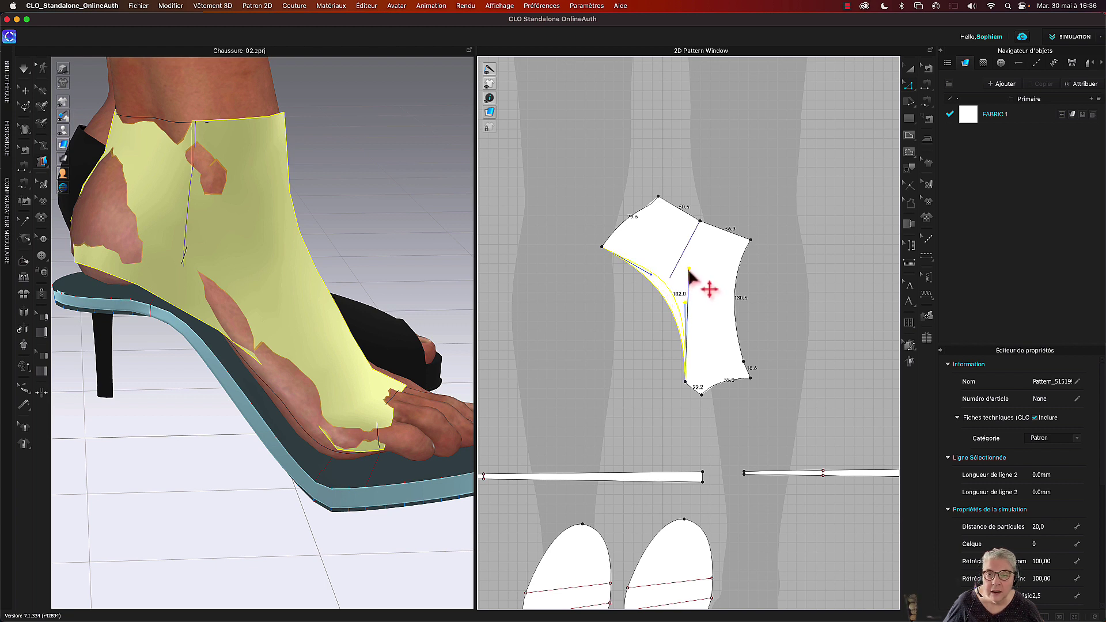
drag(690, 276, 688, 277)
click(638, 355)
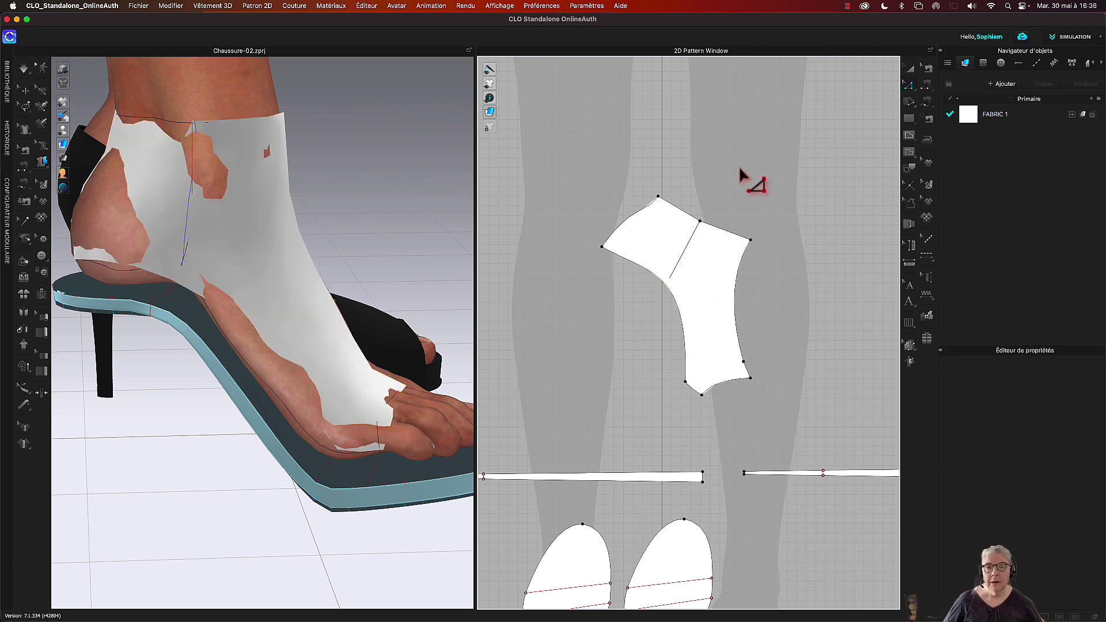
Step: Replace the upper piece's two-part ankle edge, from the heel corner to the front corner, with one smooth, slightly hollow curve
click(658, 196)
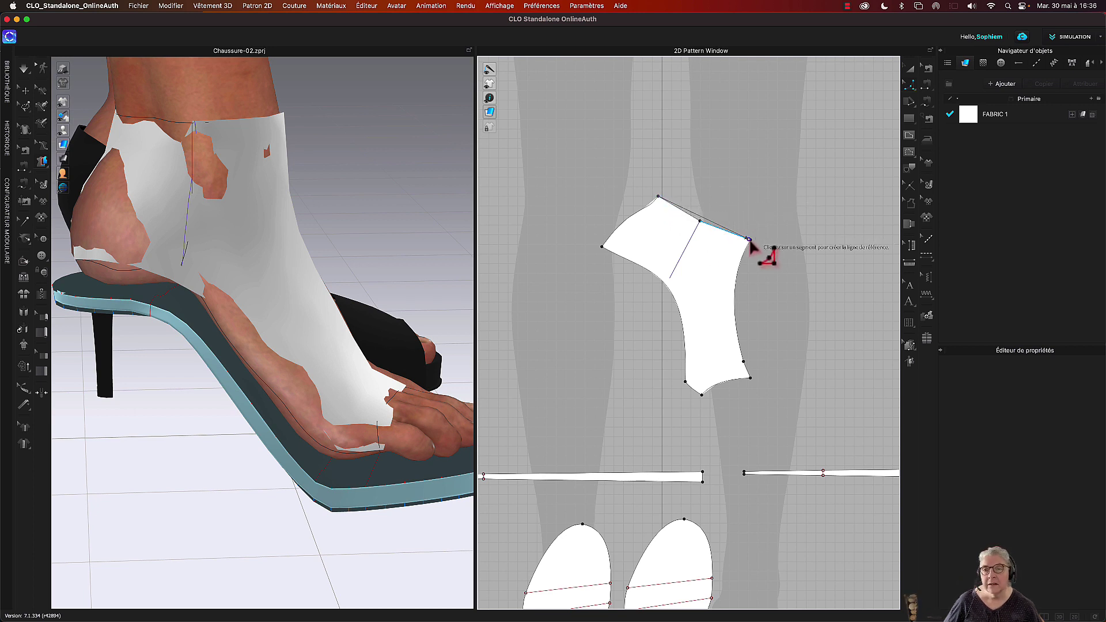
click(750, 240)
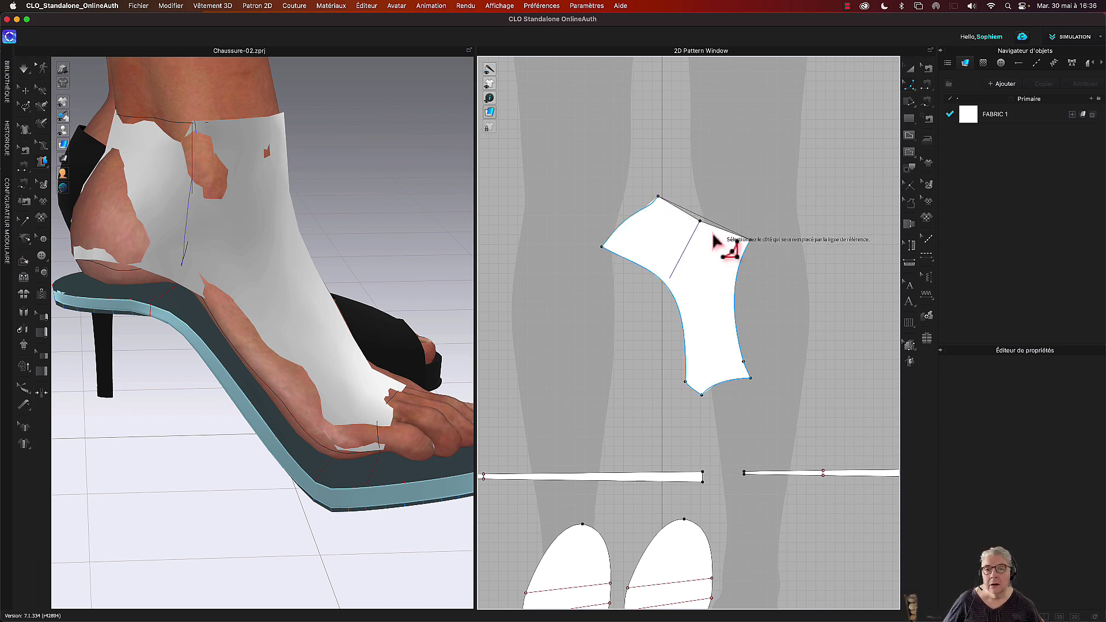
click(733, 209)
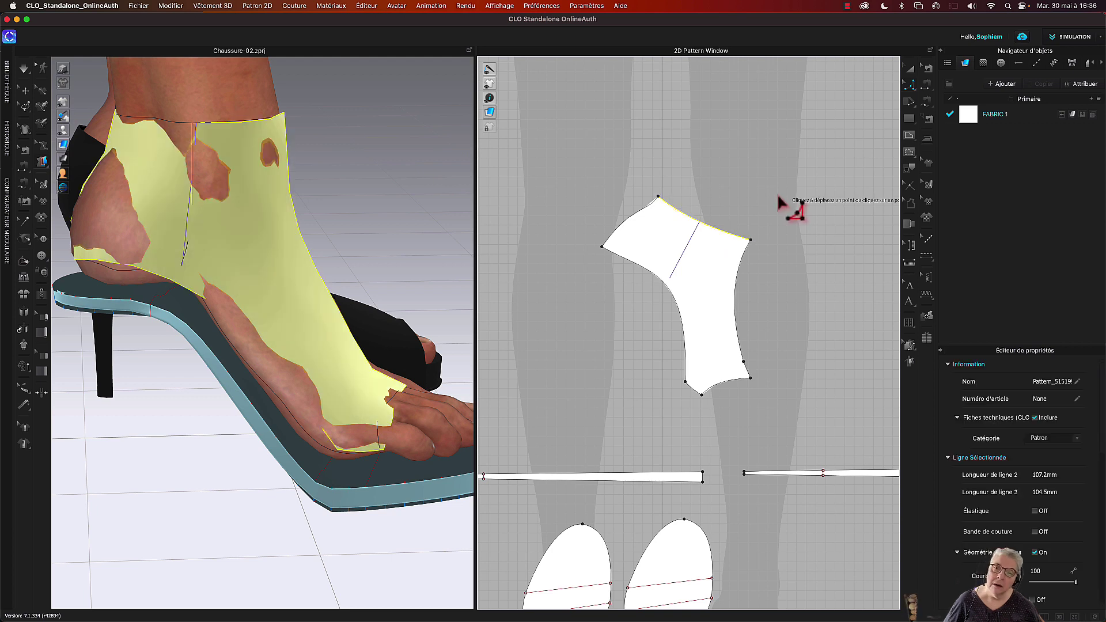
Step: Clone the upper piece as a symmetric pattern without sewing and place the mirrored copy beside its curved front edge
click(910, 70)
scroll(786, 217, down, 3)
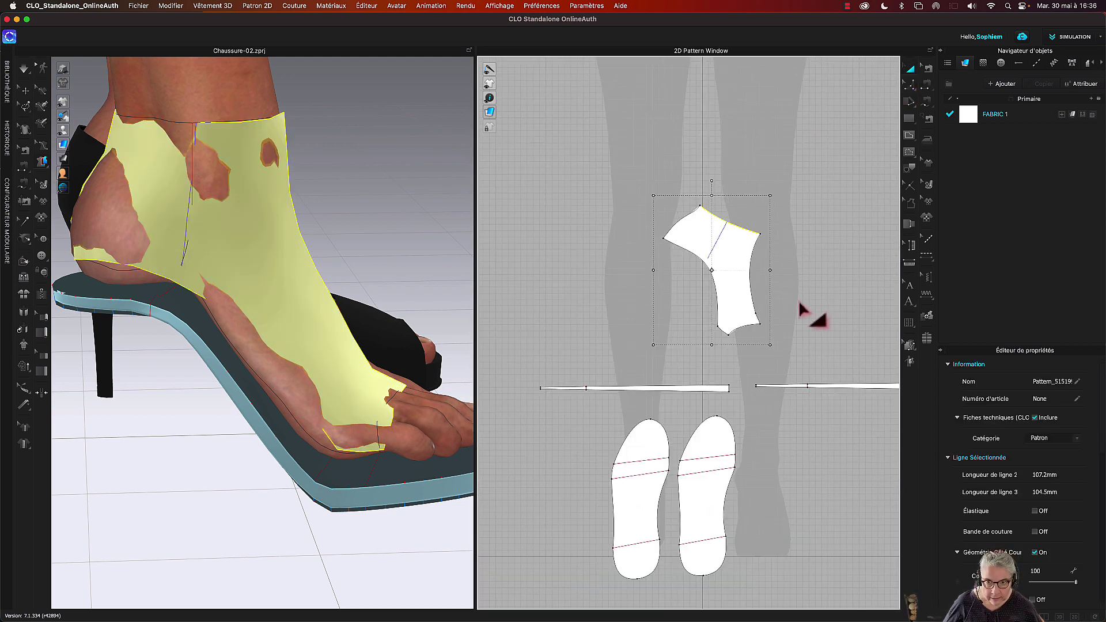
mouse_move(363, 156)
right_down()
mouse_move(357, 143)
mouse_move(373, 138)
mouse_move(409, 165)
mouse_move(309, 163)
mouse_move(346, 167)
right_up()
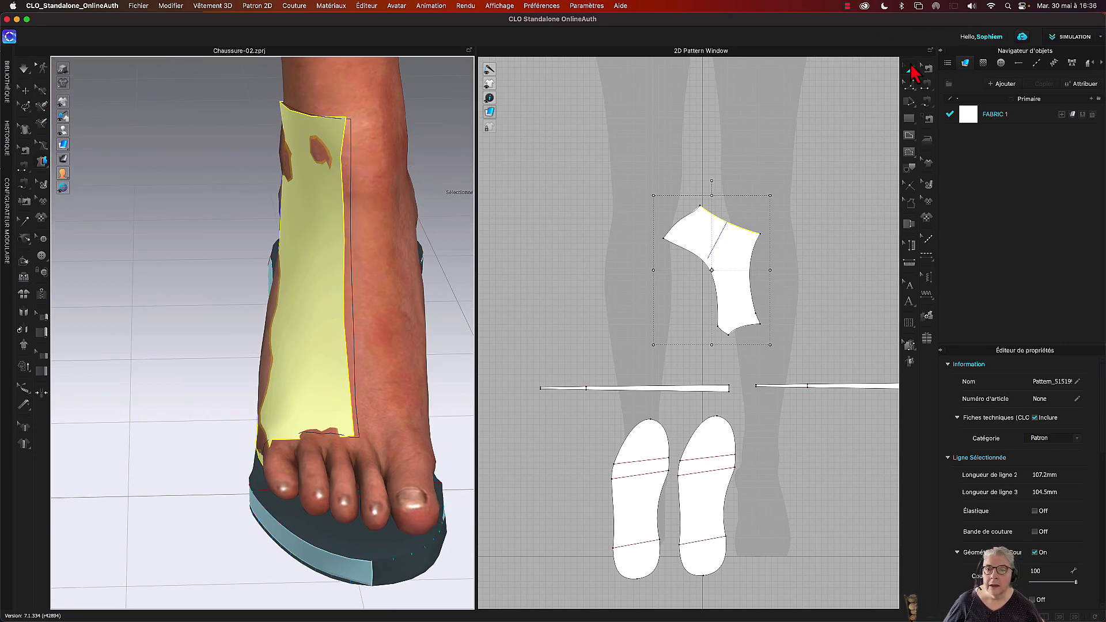
click(910, 68)
right_click(724, 259)
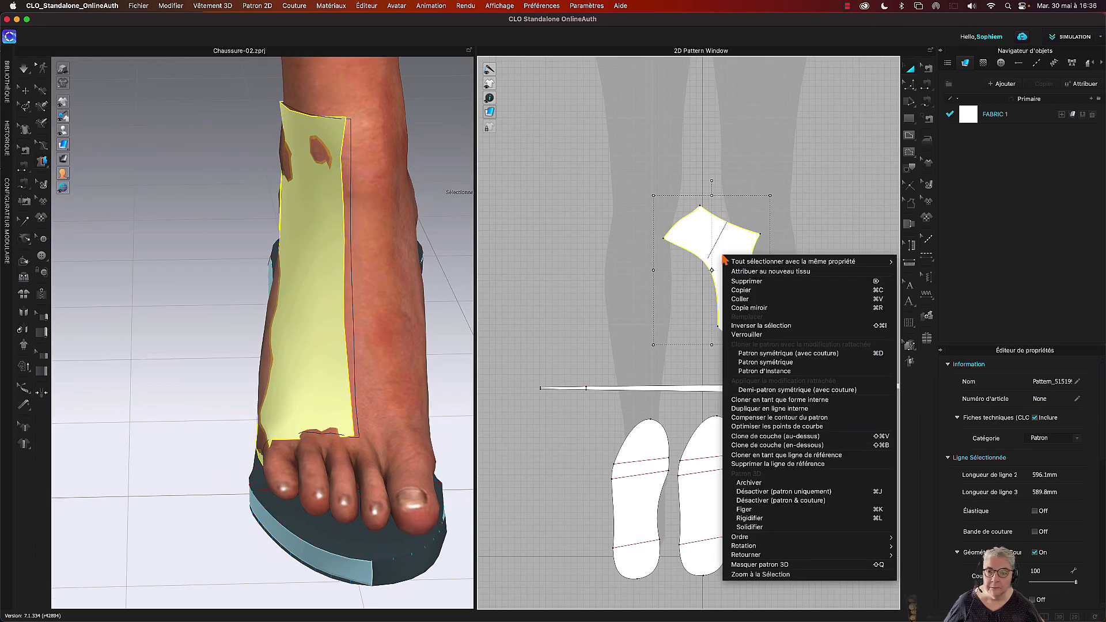
click(768, 363)
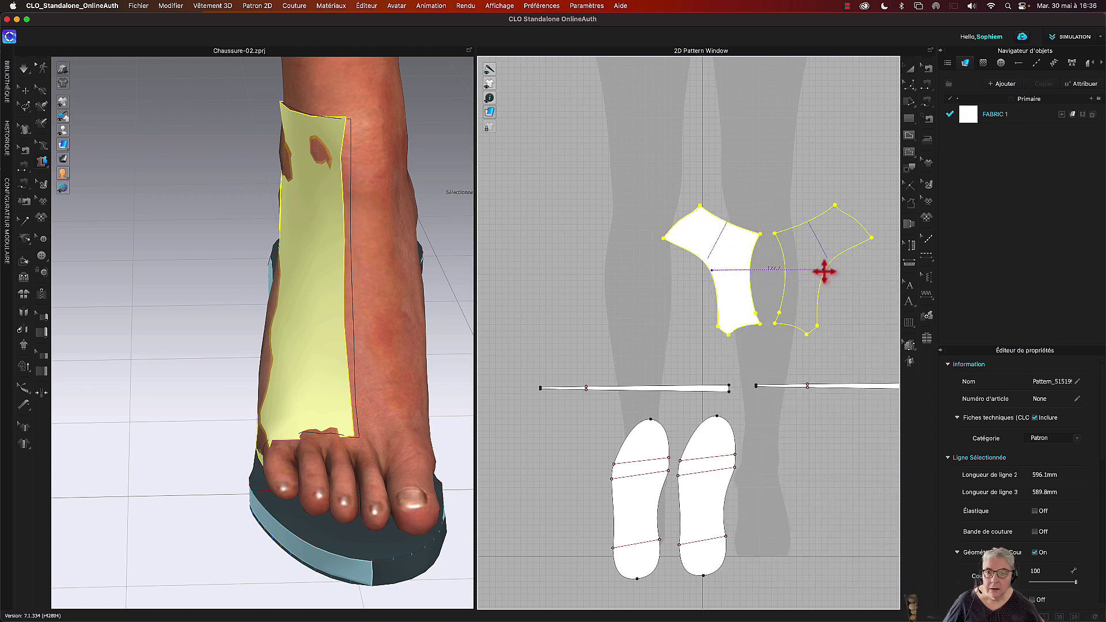
click(819, 296)
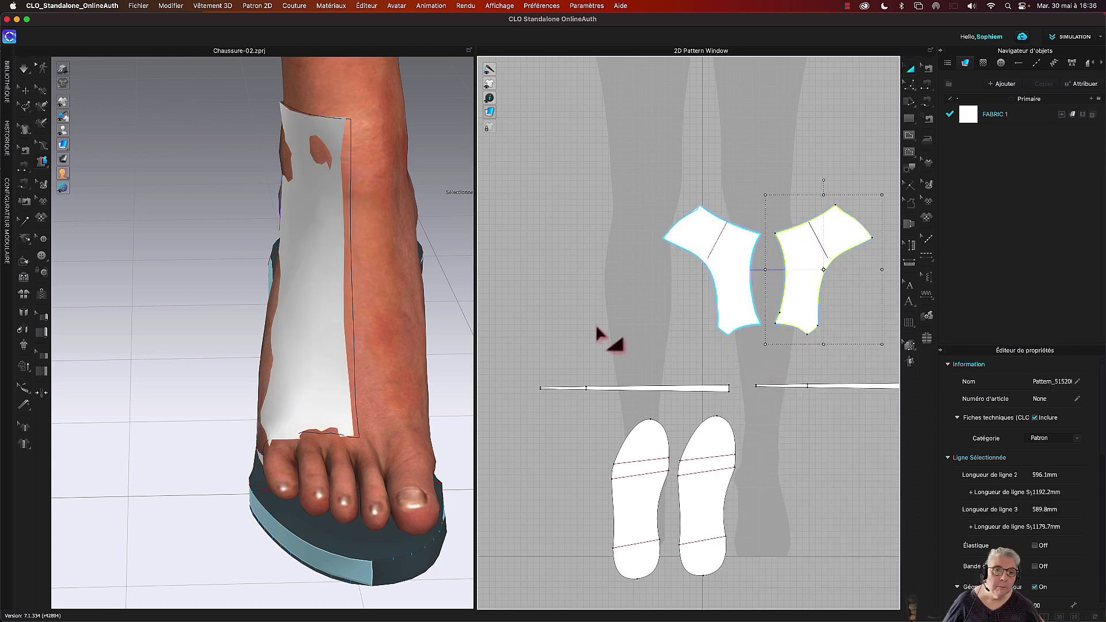
Step: Move the mirrored upper piece in 3D from the other foot to the uncovered inner side of the foot being fitted
scroll(443, 291, down, 2)
scroll(433, 296, down, 3)
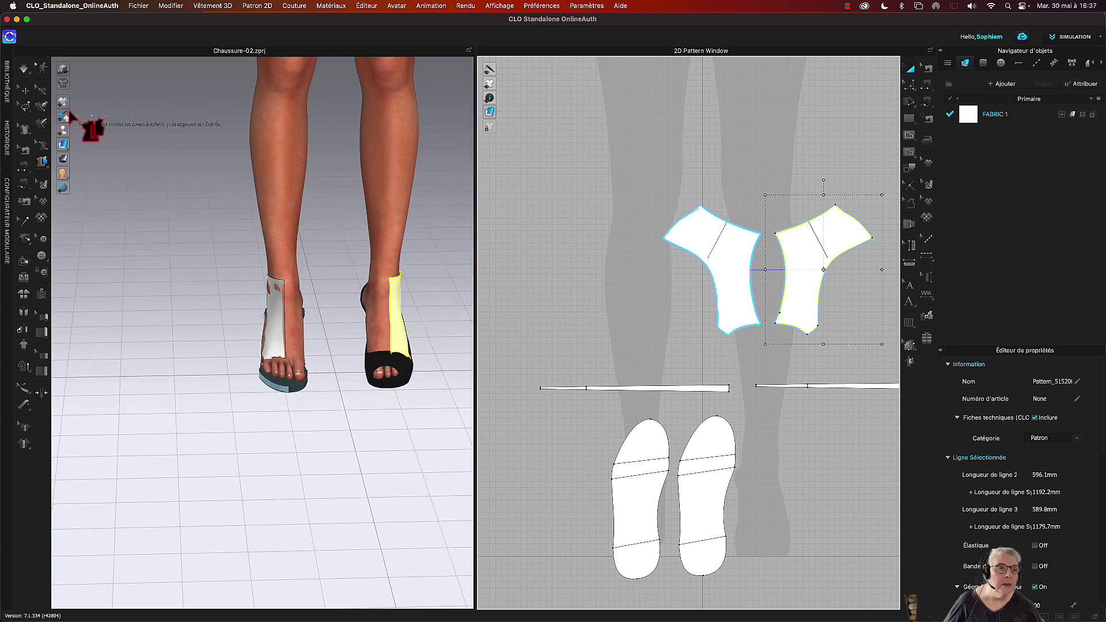
click(25, 91)
drag(394, 327, 304, 331)
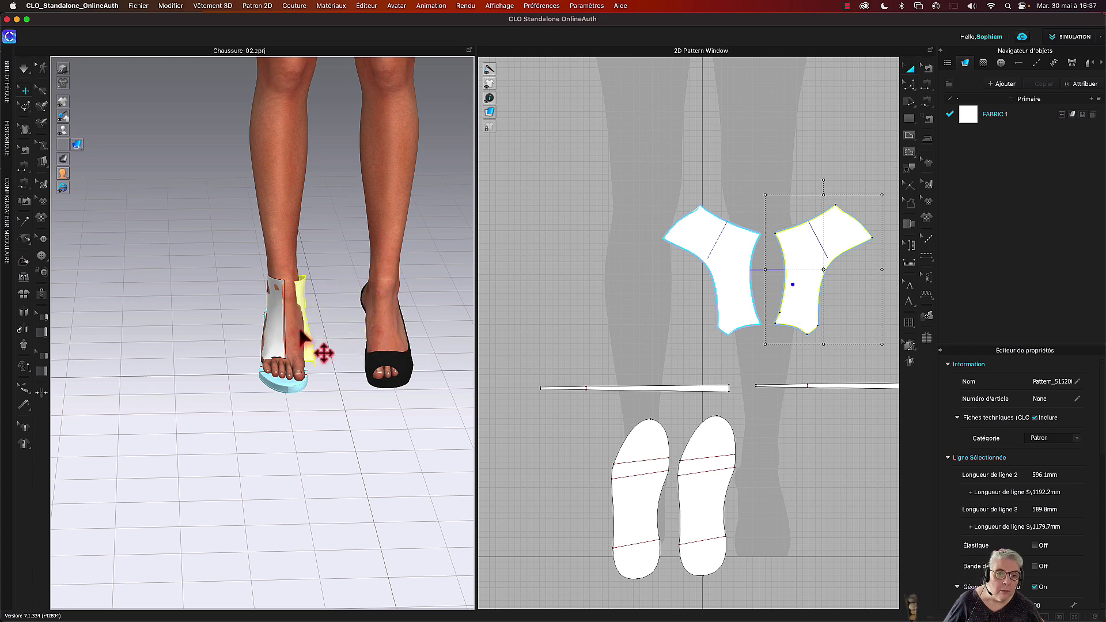
right_drag(340, 345, 296, 344)
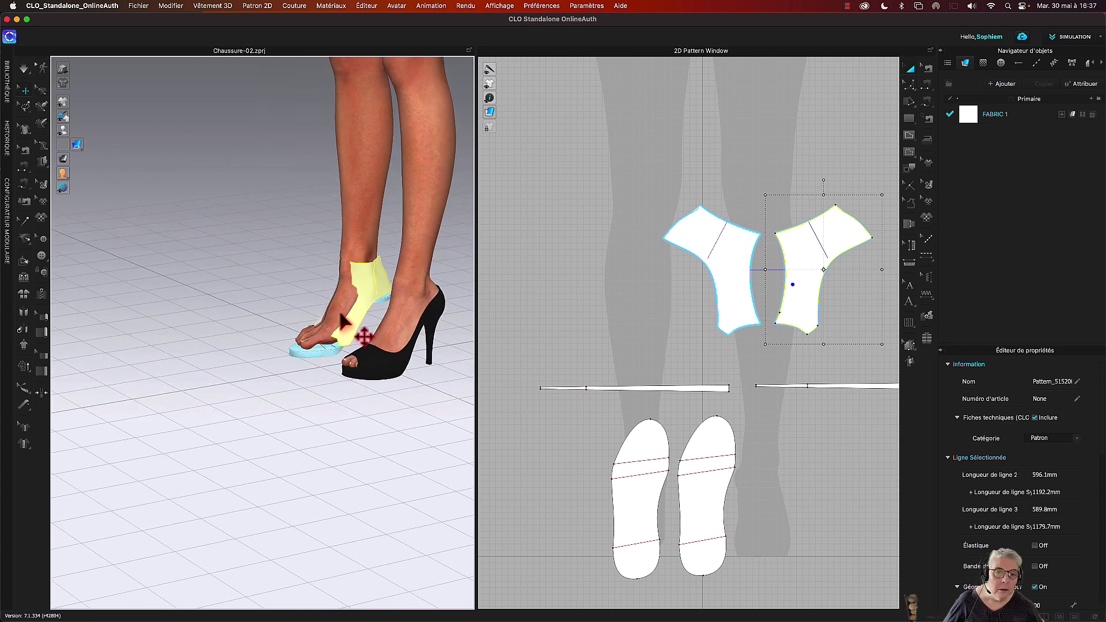
drag(349, 321, 341, 313)
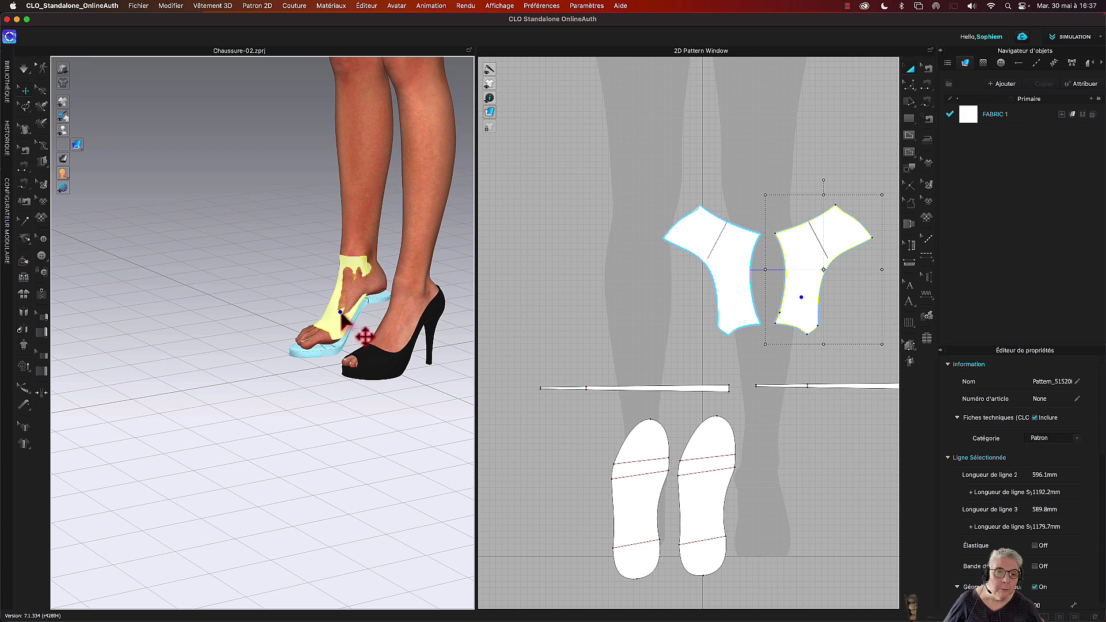
right_drag(318, 382, 353, 379)
Step: Sew the facing curved front edges of the two upper pieces together along their full length with free sewing
scroll(682, 330, down, 2)
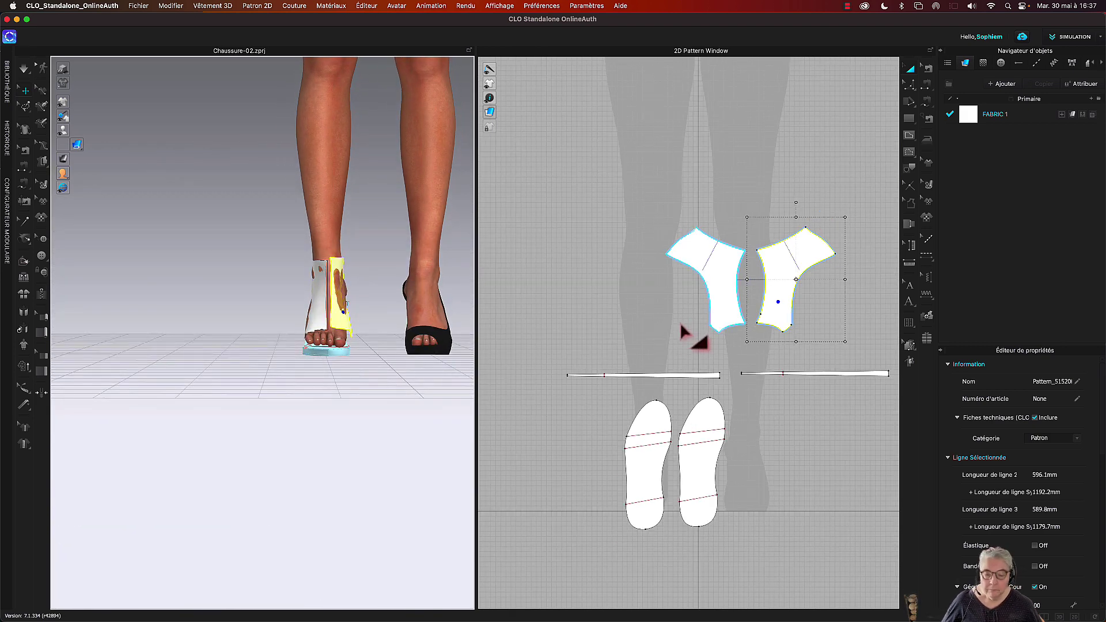
right_drag(677, 339, 563, 362)
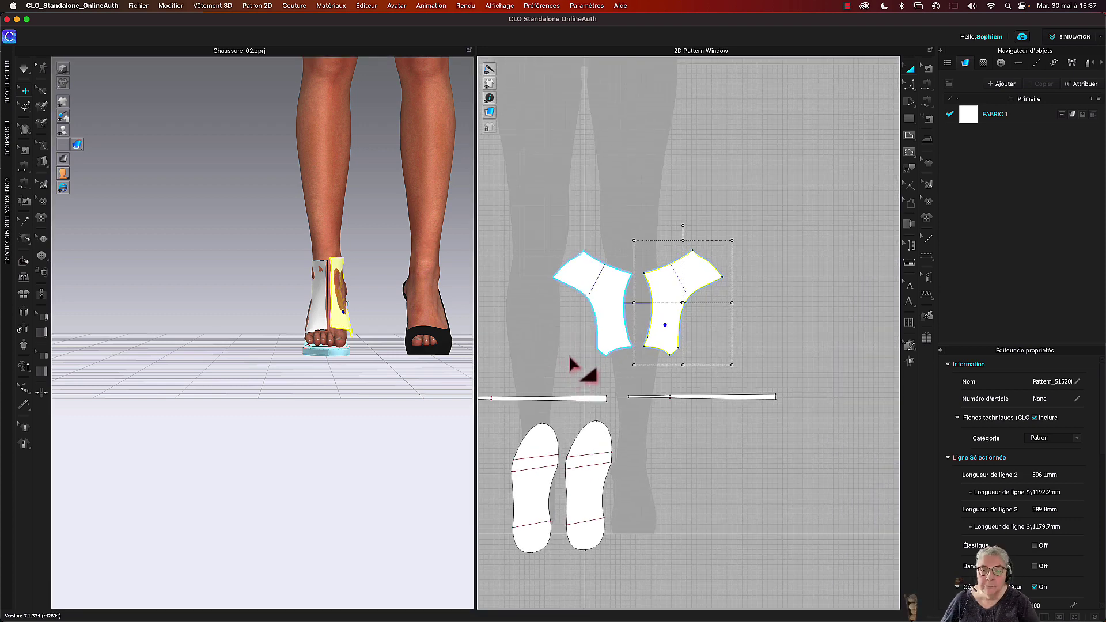
key(m)
click(630, 286)
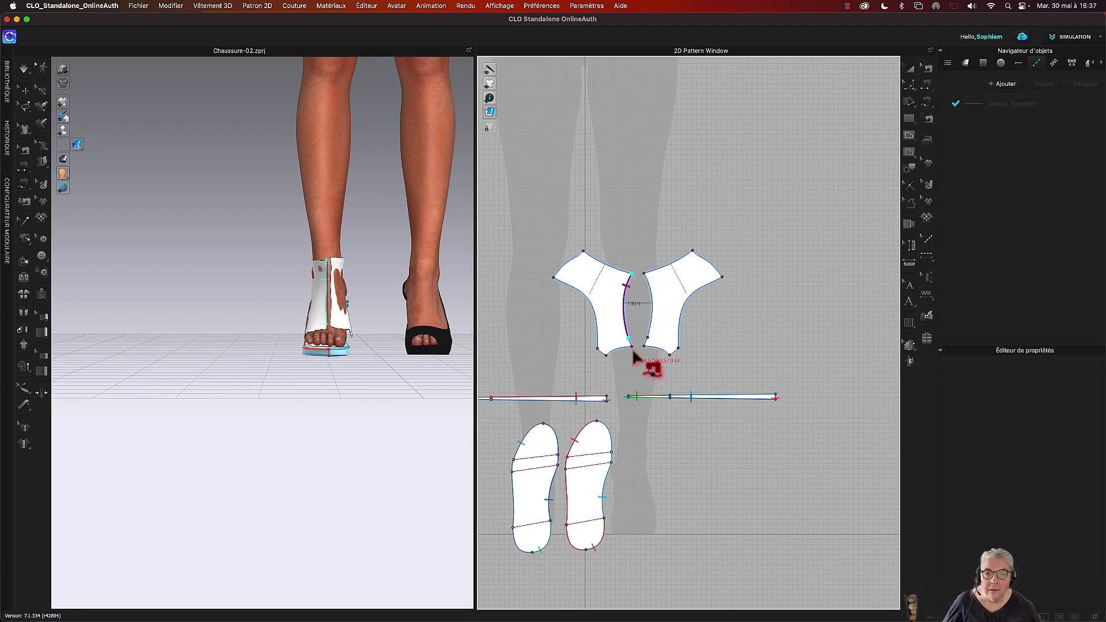
click(647, 293)
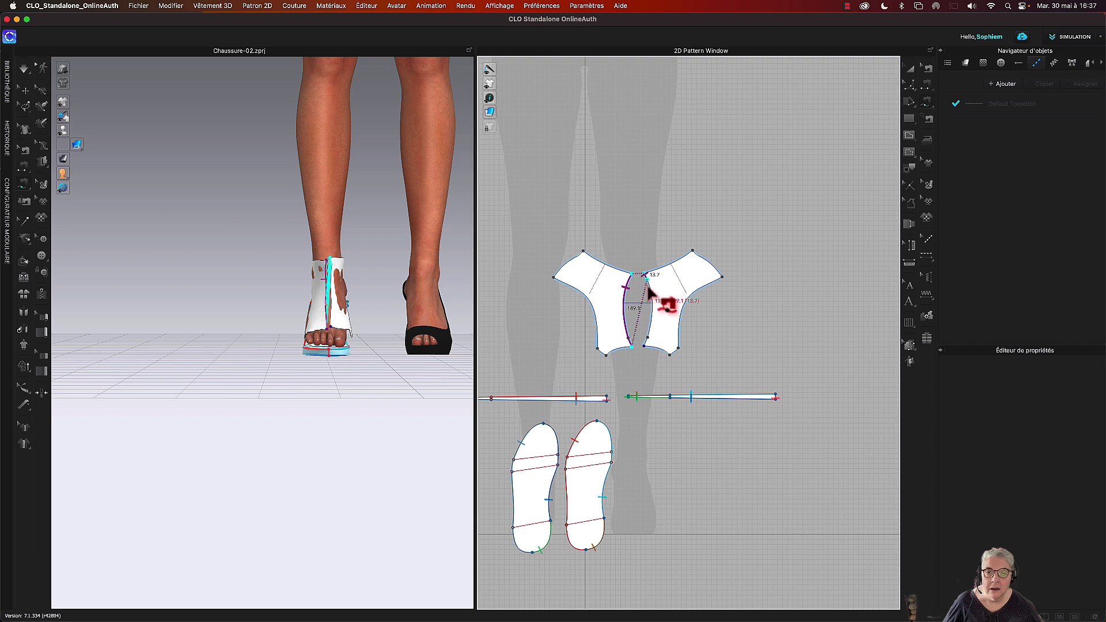
click(645, 353)
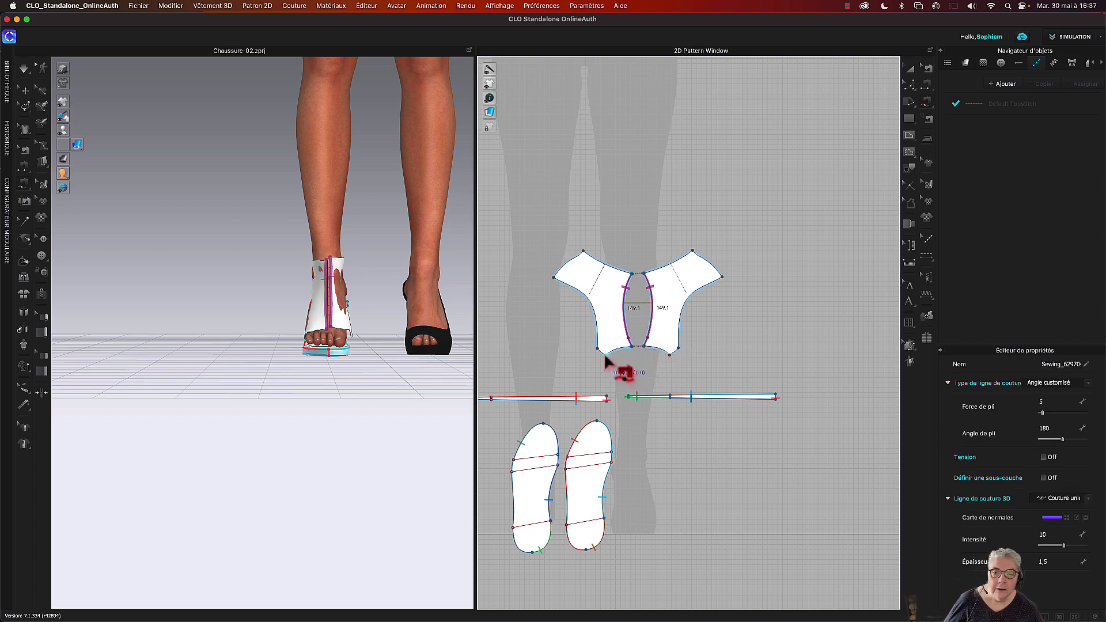
Step: Sew the back heel edges of the two upper pieces together from ankle corner to sole-side corner with free sewing
click(583, 253)
click(554, 278)
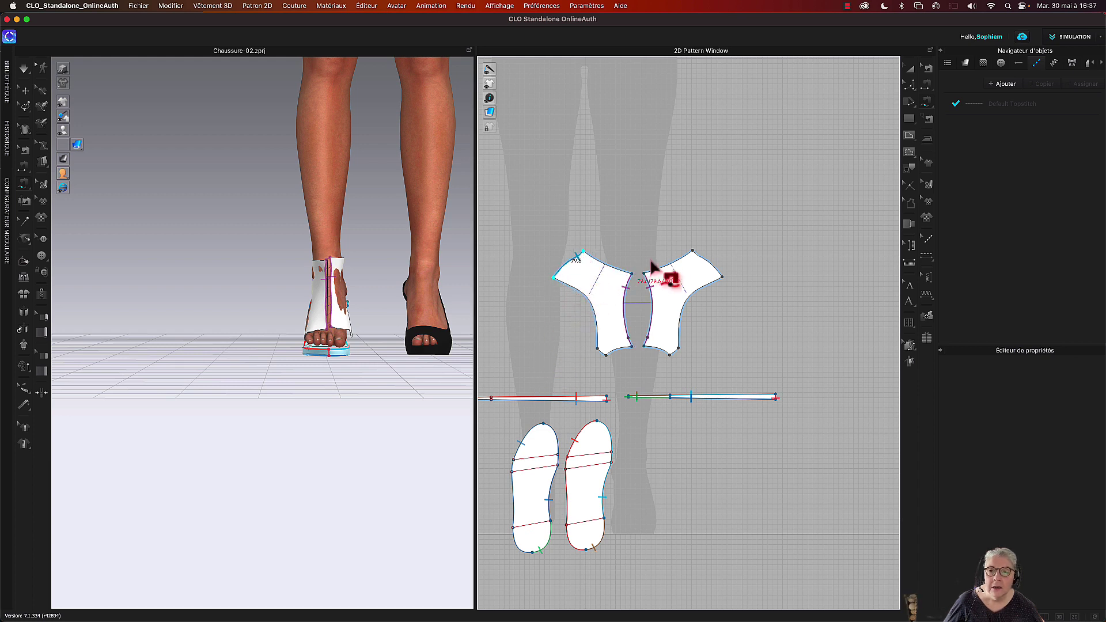
click(694, 253)
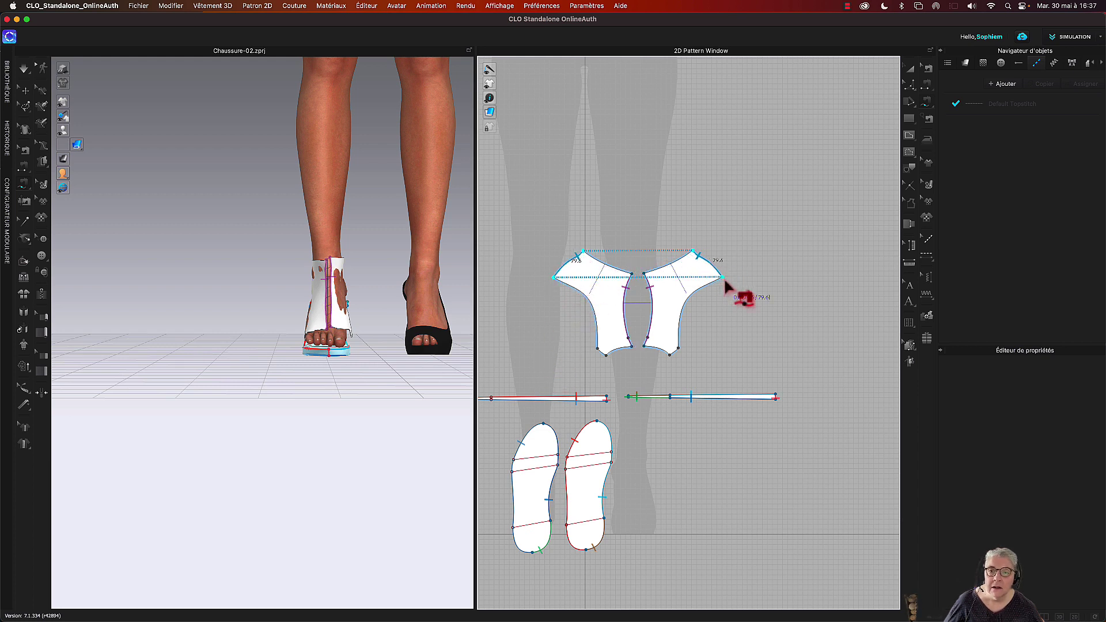
click(722, 277)
right_drag(380, 392, 436, 409)
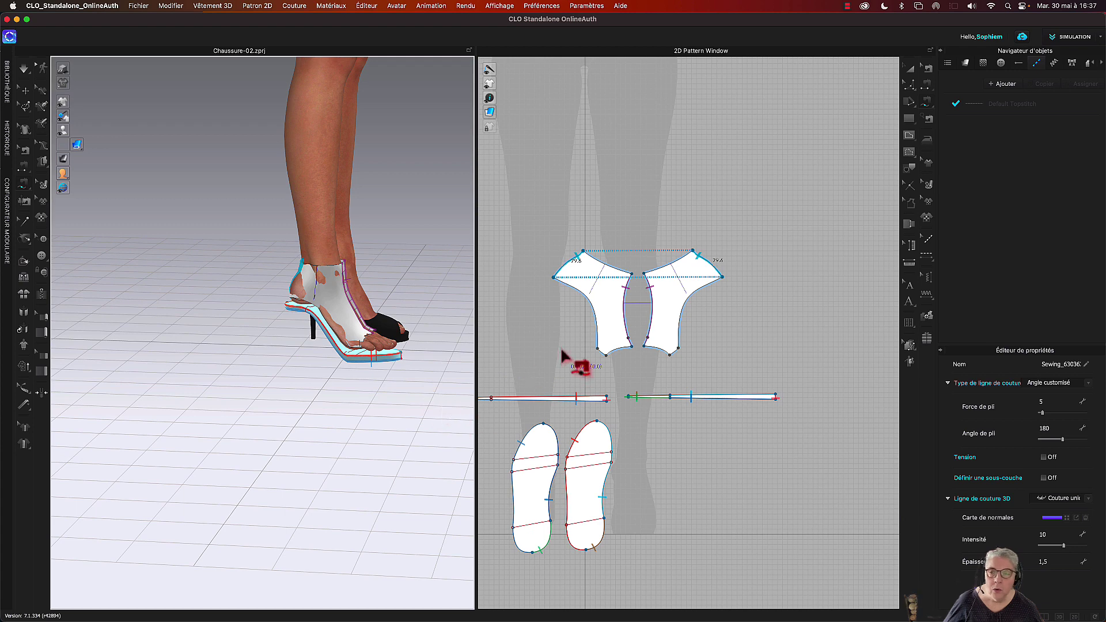
Step: Move the sole piece nearest the pattern centre line up beside the original upper piece in the 2D layout
click(911, 68)
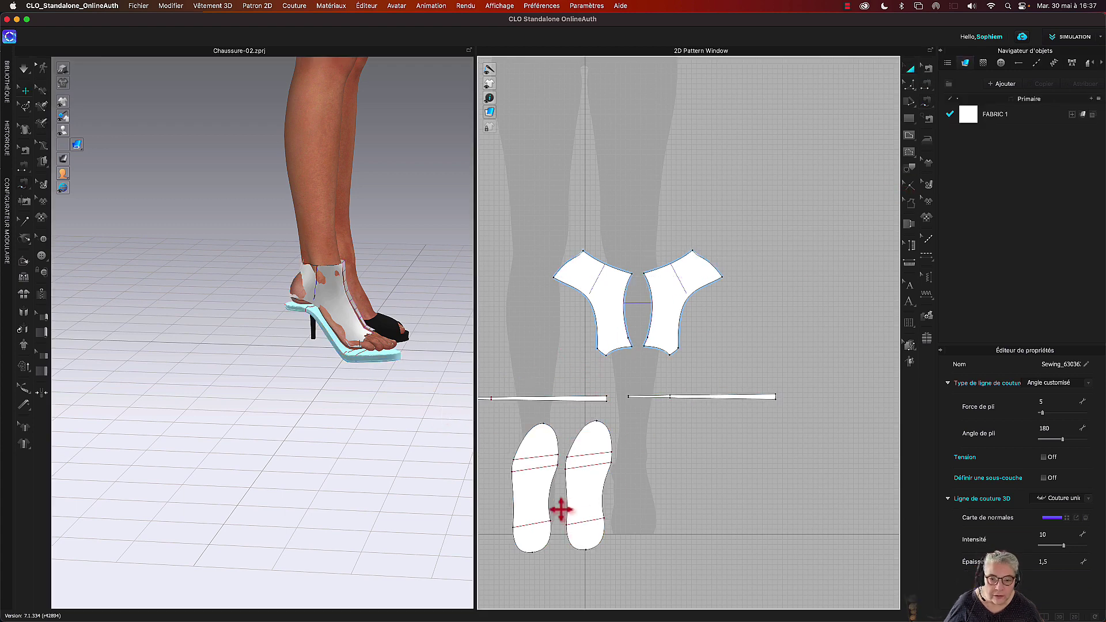
click(583, 505)
drag(583, 505, 509, 335)
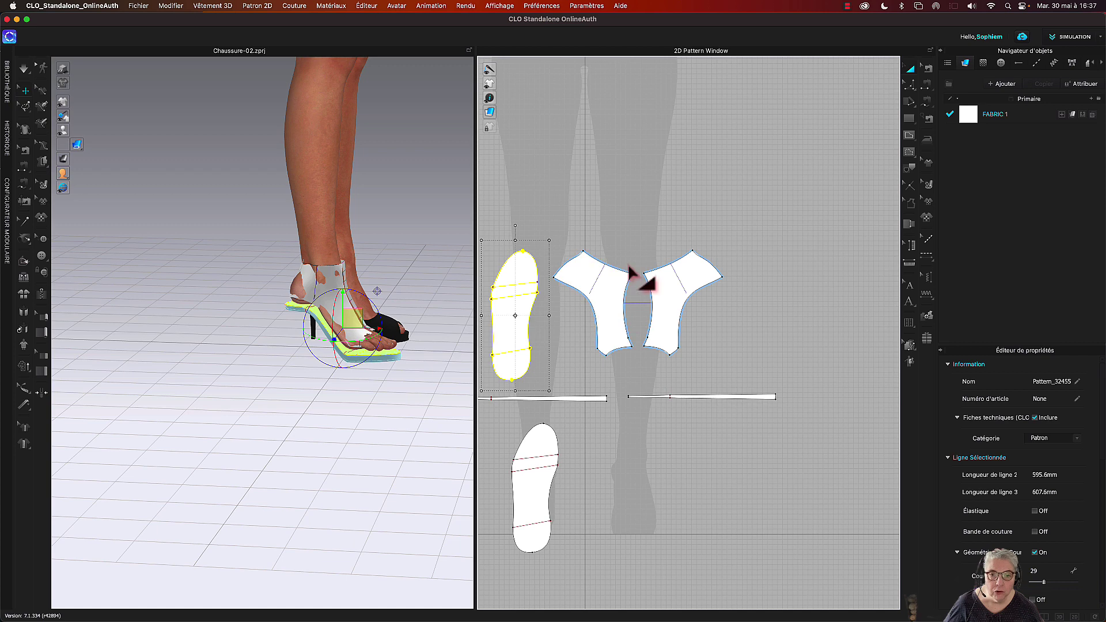
click(607, 288)
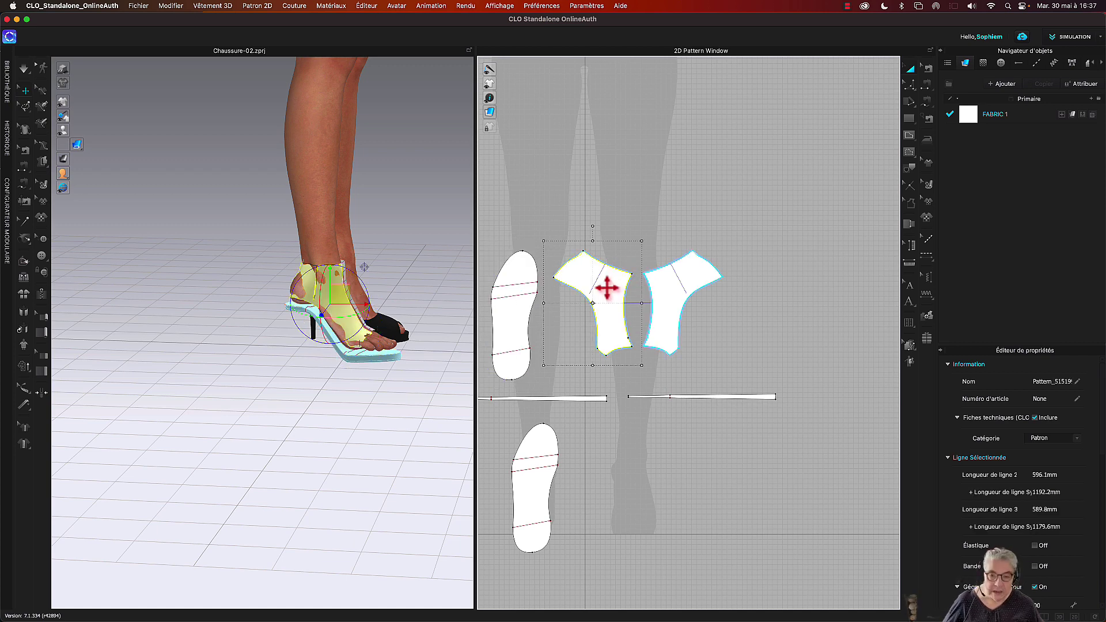
right_drag(607, 288, 712, 290)
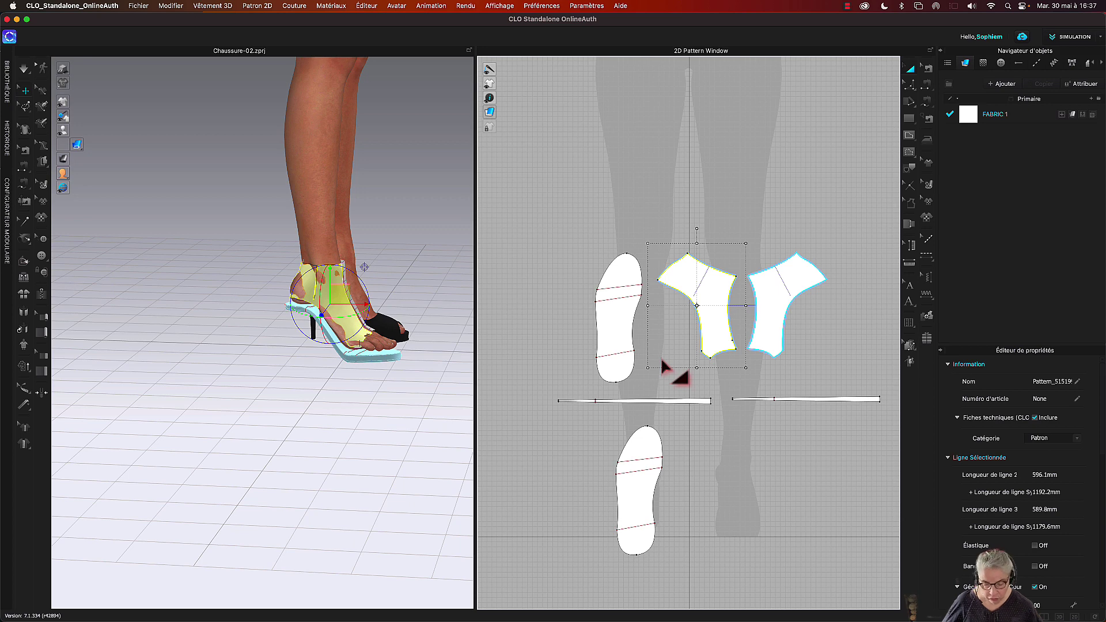
Step: Sew the original upper piece's lower edge, from its heel corner to the toe corner, to the sole's outer side starting at the heel point
key(m)
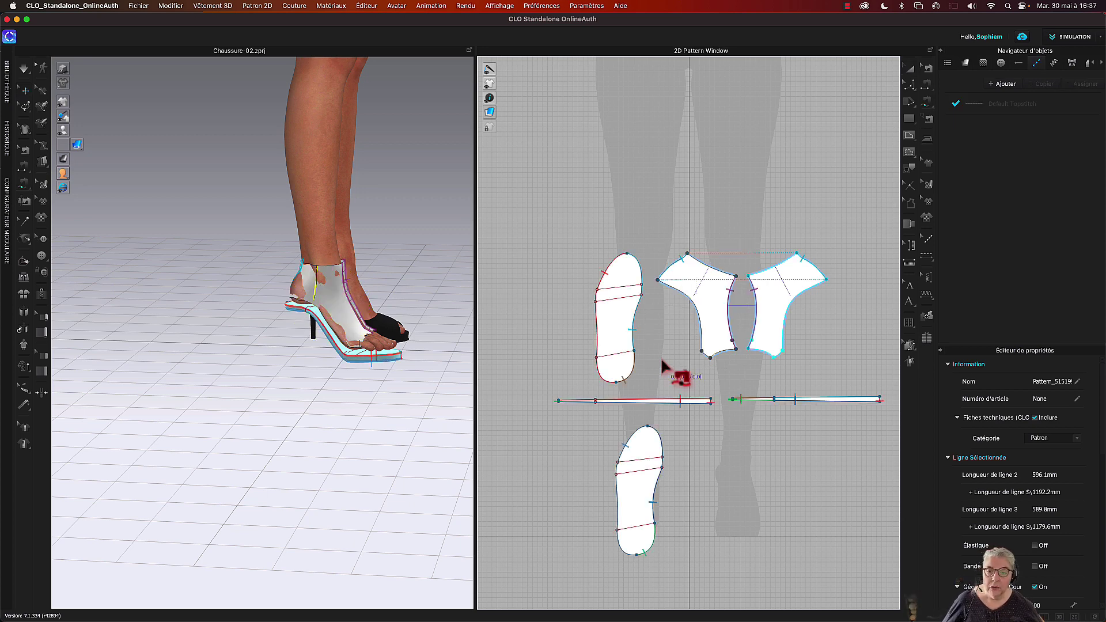
click(658, 281)
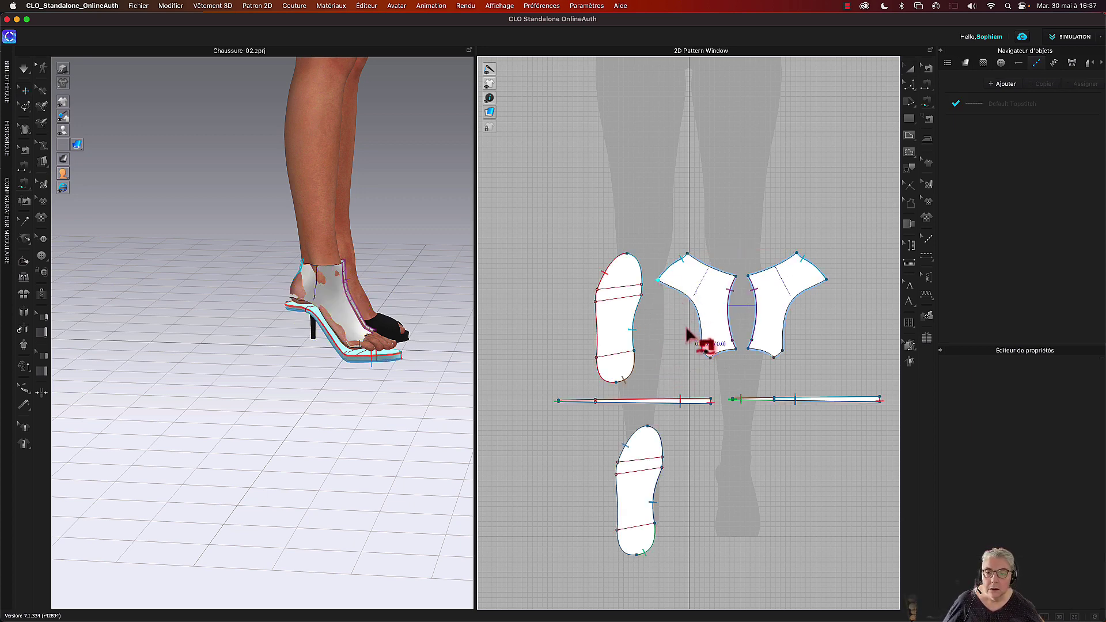
click(711, 359)
click(617, 383)
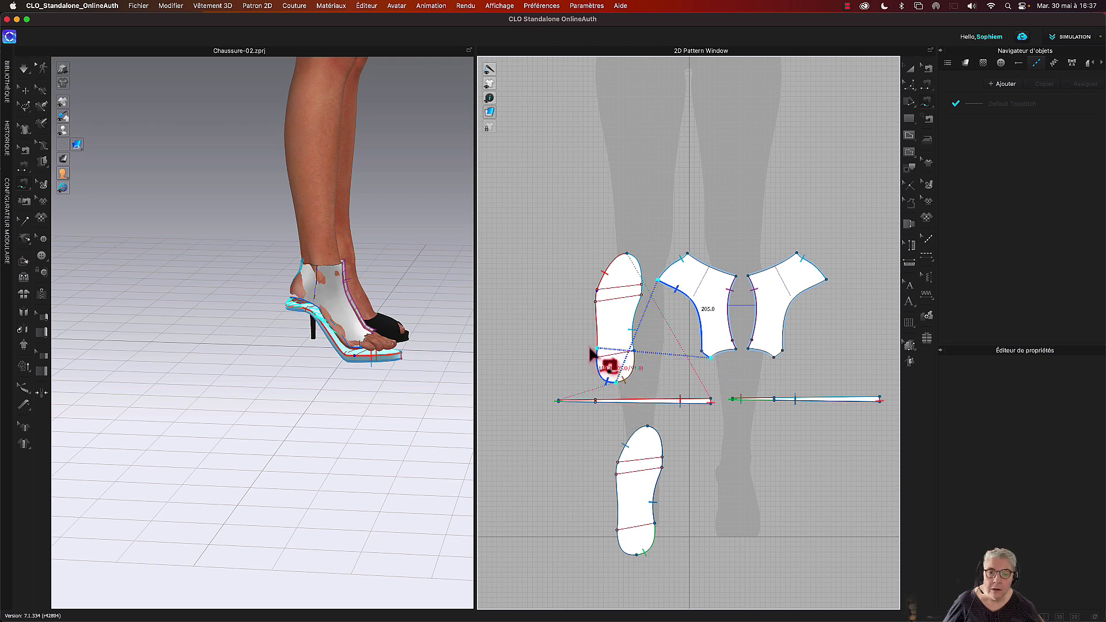
scroll(596, 294, up, 5)
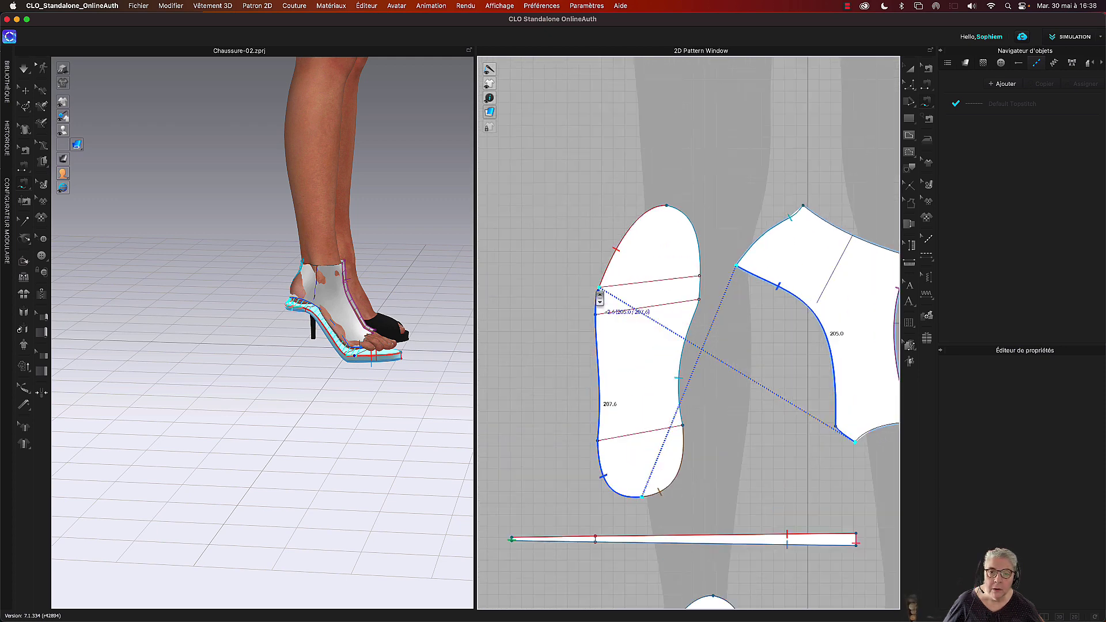
click(602, 292)
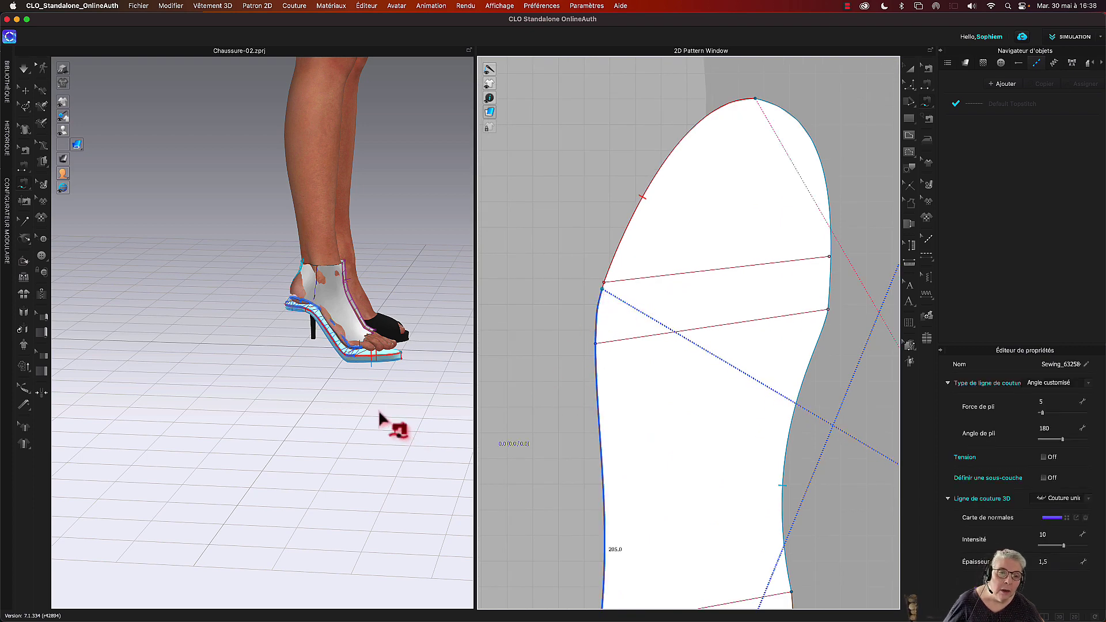
scroll(383, 424, up, 5)
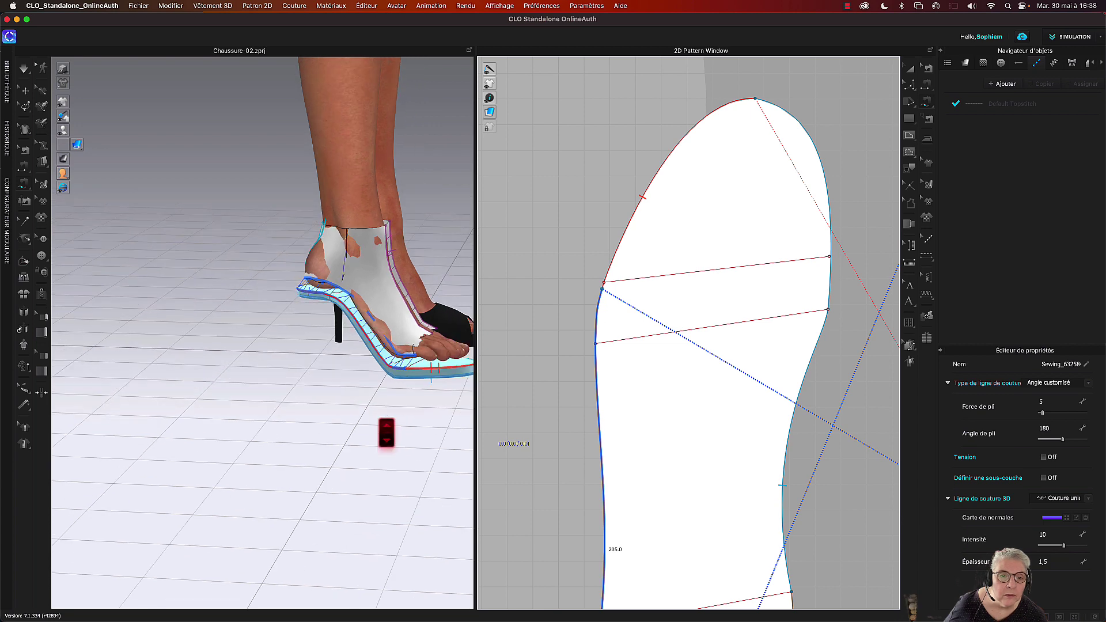
scroll(383, 429, down, 3)
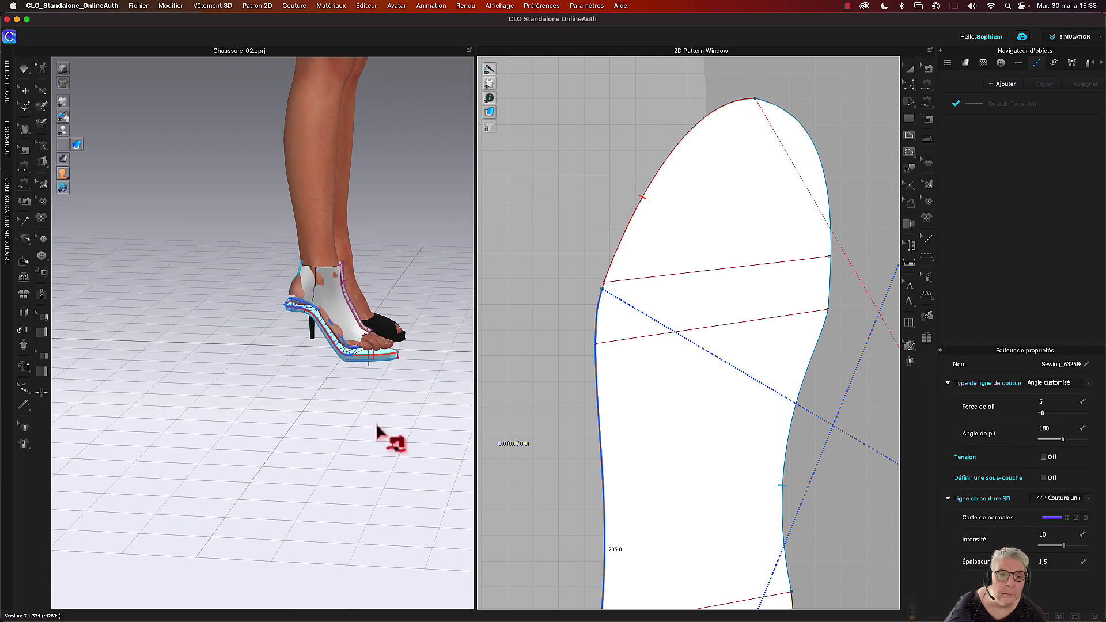
right_click(521, 380)
click(531, 345)
Step: Sew the mirrored upper piece's lower edge to the inner side of the same sole, starting at the heel point, with free sewing
scroll(530, 355, down, 3)
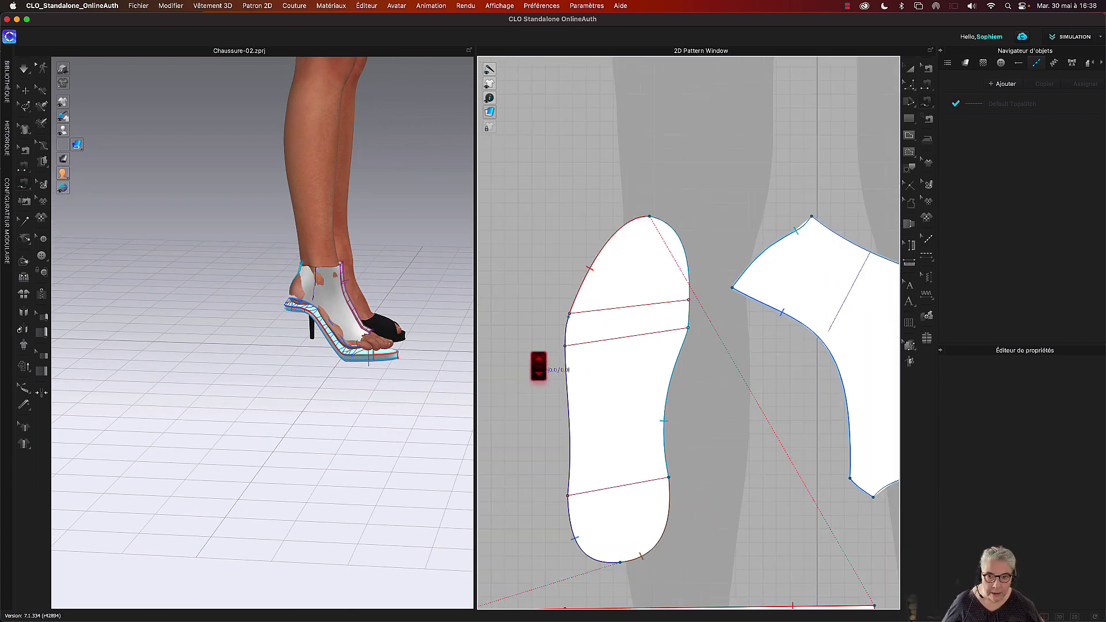
scroll(639, 386, down, 4)
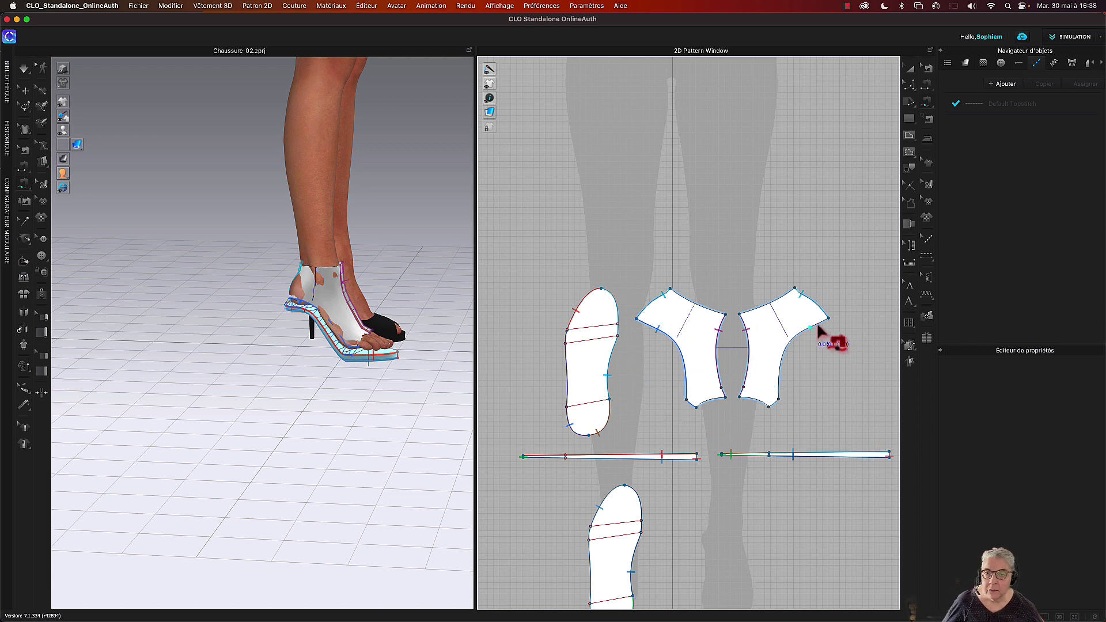
click(772, 407)
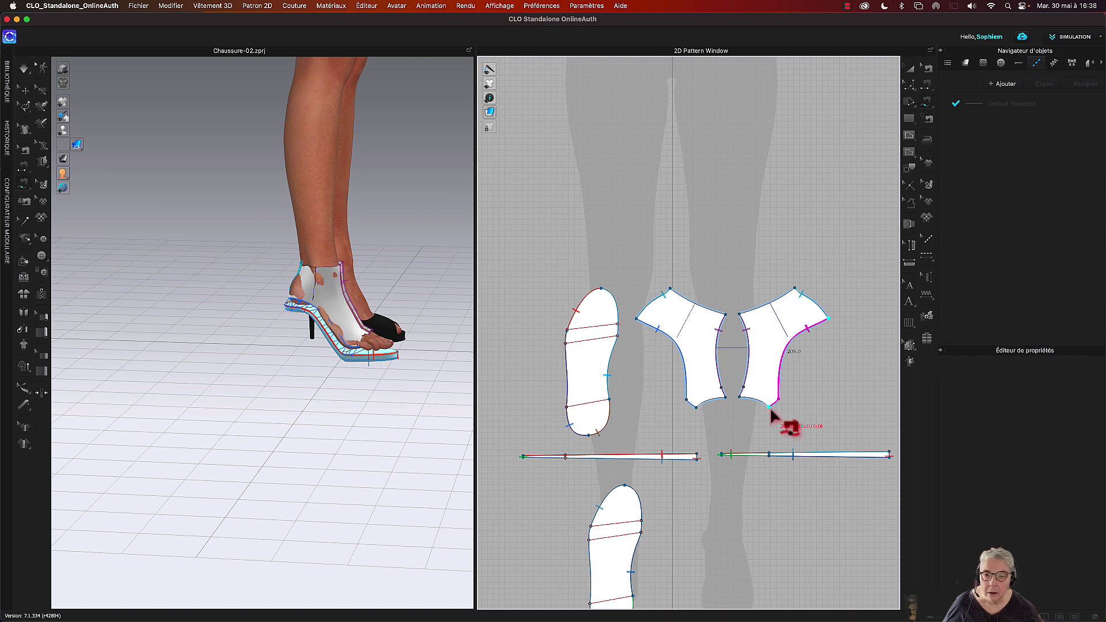
click(589, 437)
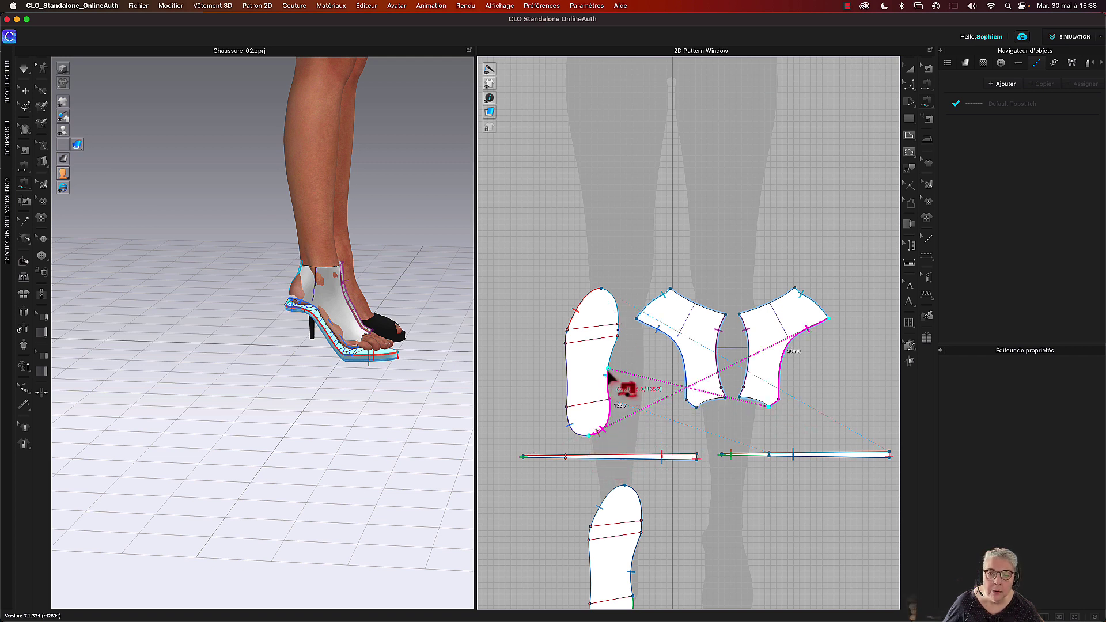
click(618, 335)
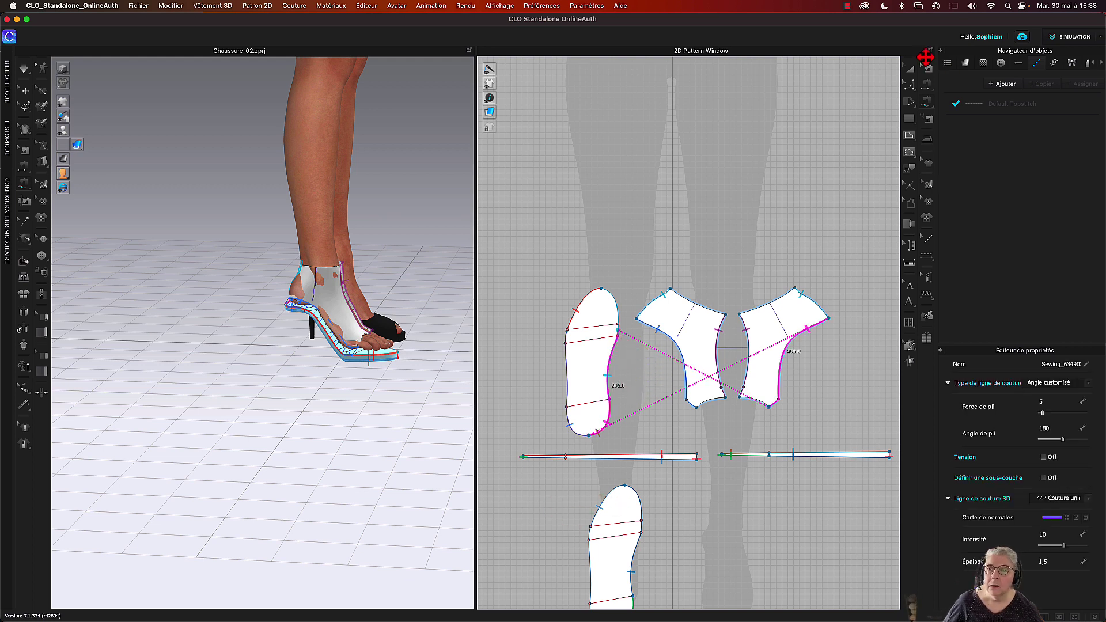
Step: Run the simulation and pull both upper pieces out over the instep and ankle in 3D to clear the foot
click(911, 69)
right_drag(395, 382, 350, 387)
key(space)
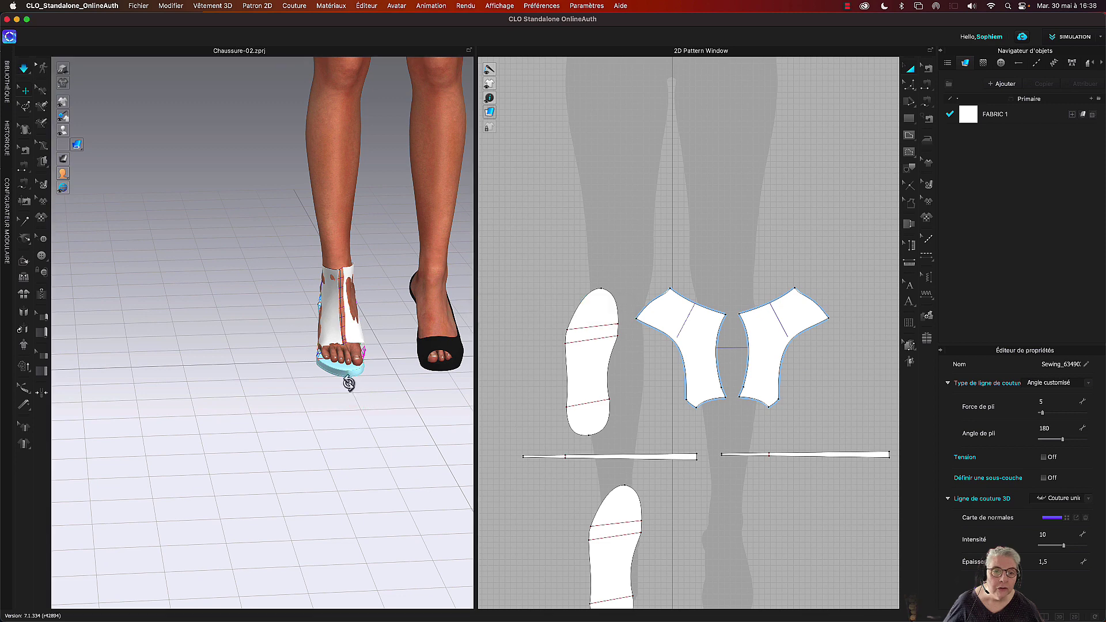
drag(346, 282, 353, 264)
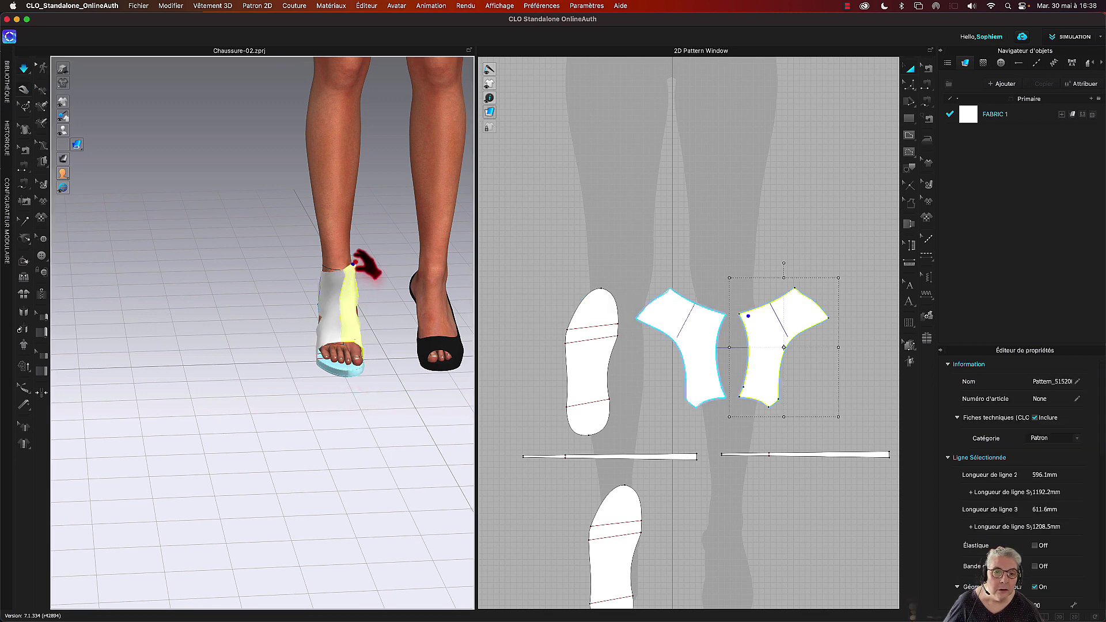
drag(330, 319, 351, 313)
right_drag(284, 353, 348, 331)
drag(338, 328, 381, 358)
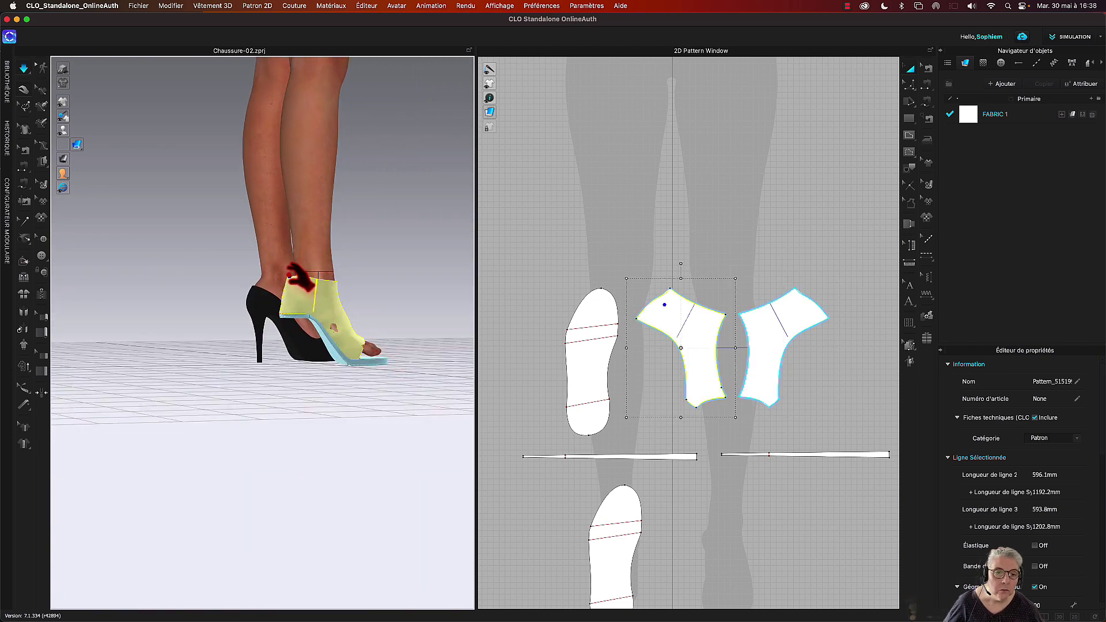
Step: Pull the heel areas of both upper pieces backward around the avatar's heel while the simulation runs
right_drag(365, 264, 341, 265)
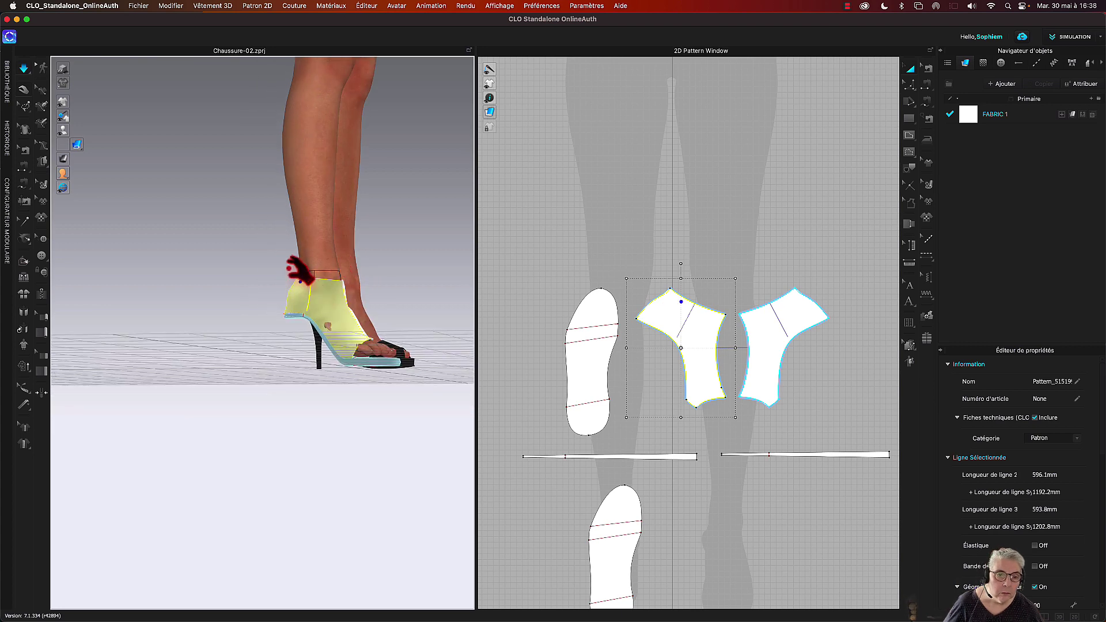
right_drag(291, 308, 379, 309)
drag(304, 286, 322, 287)
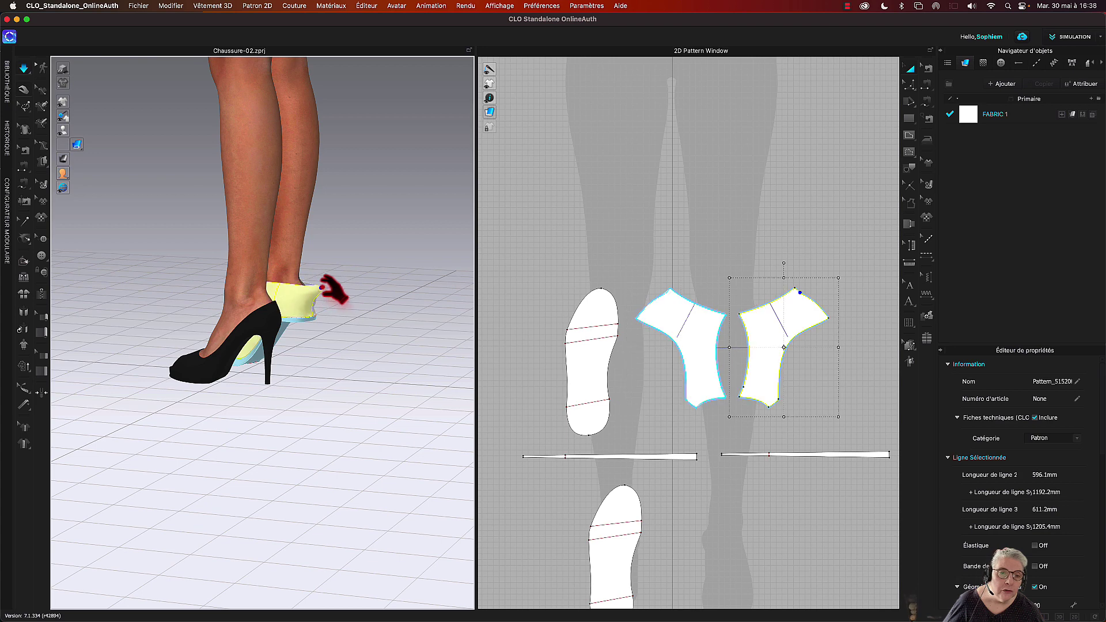
right_drag(371, 301, 260, 297)
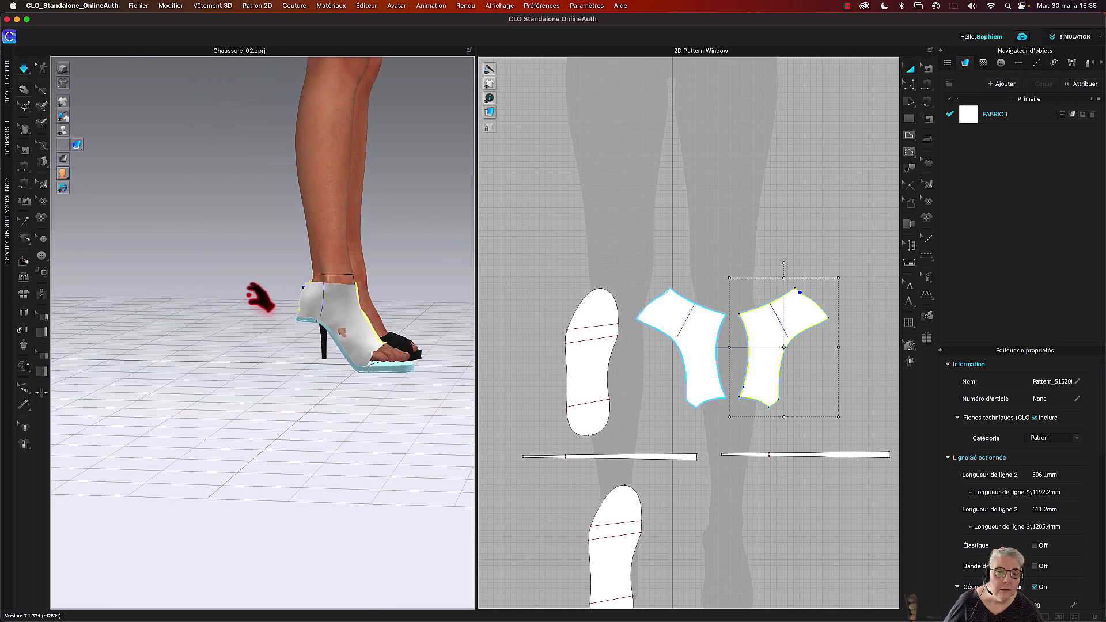
Step: Raise the back ankle corner point of the original upper piece slightly in the 2D pattern and simulate the change
click(694, 252)
key(z)
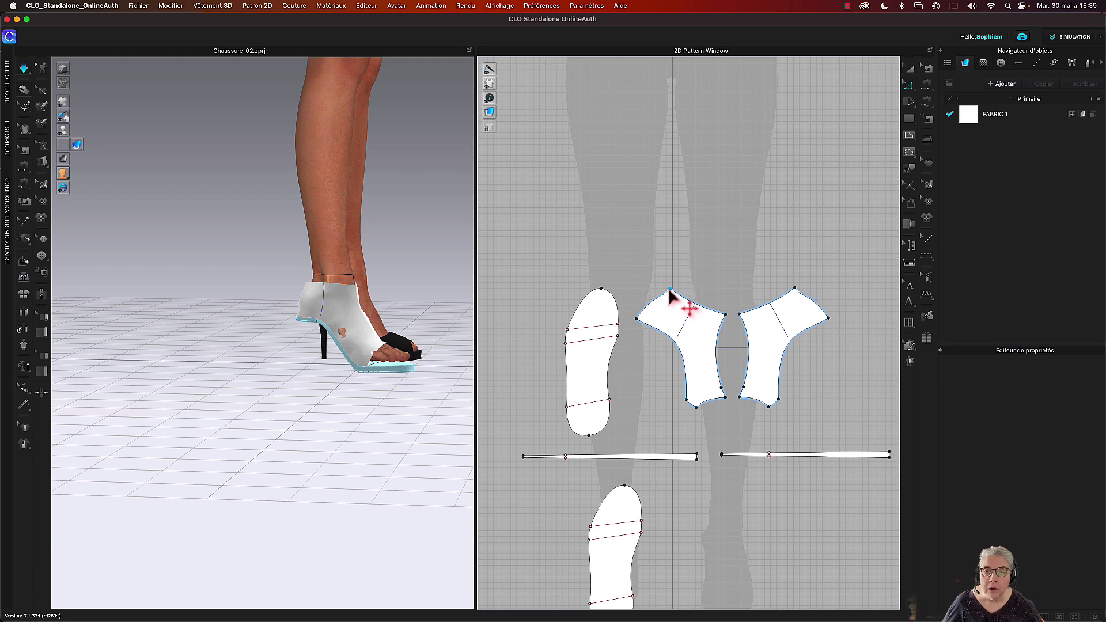
click(670, 290)
drag(673, 290, 676, 280)
key(space)
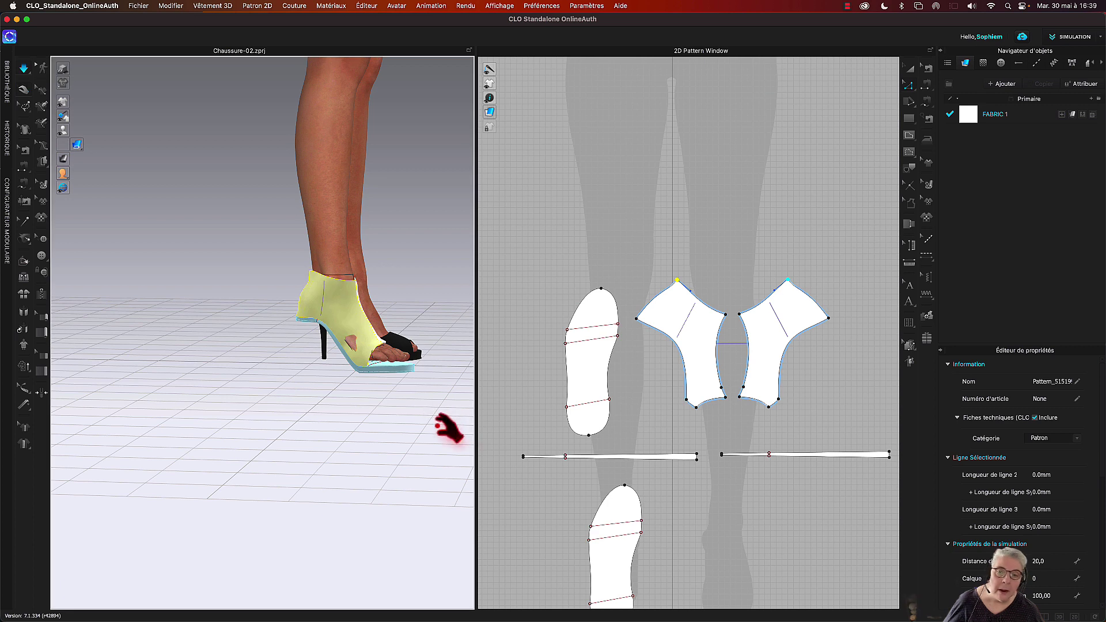
click(638, 264)
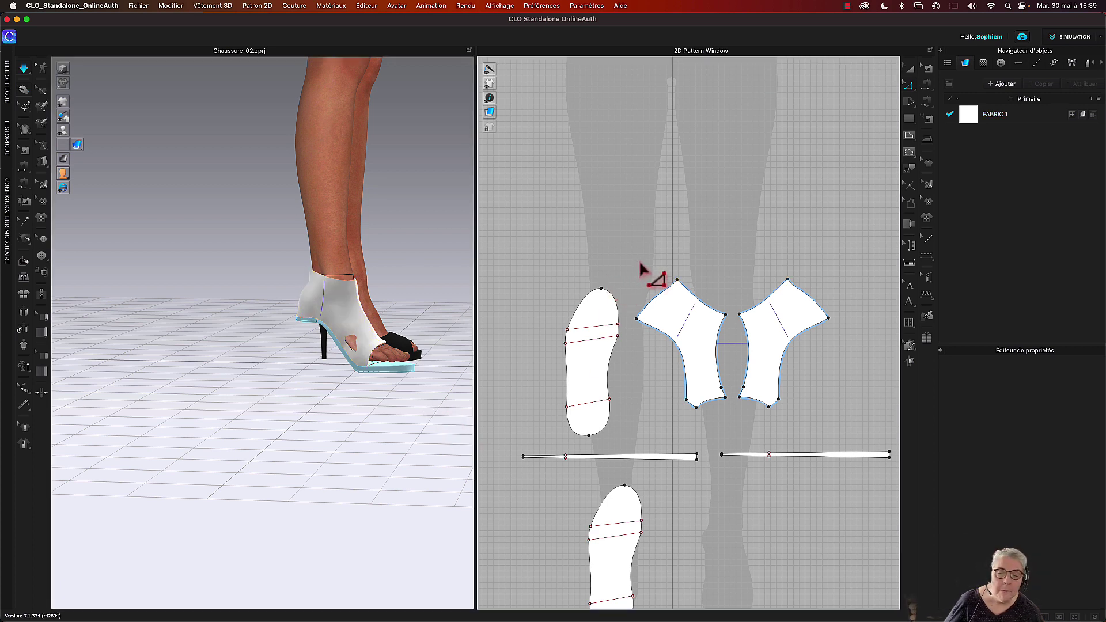
Step: Move the front ankle corner point of the original upper piece slightly toward the centre line and adjust the fabric at the ankle
click(729, 320)
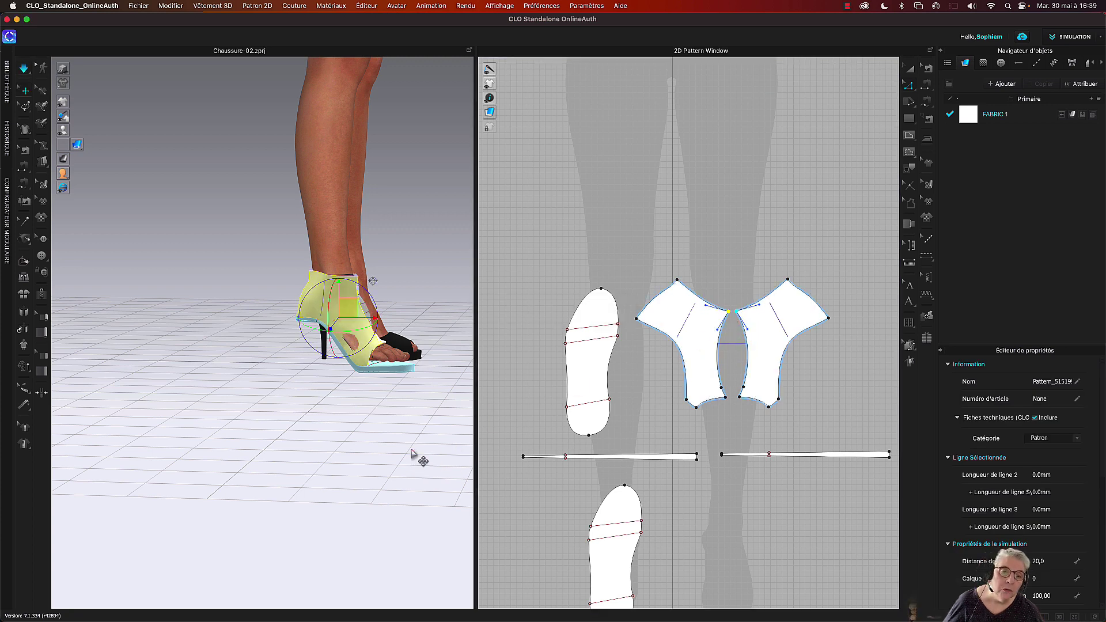
click(355, 280)
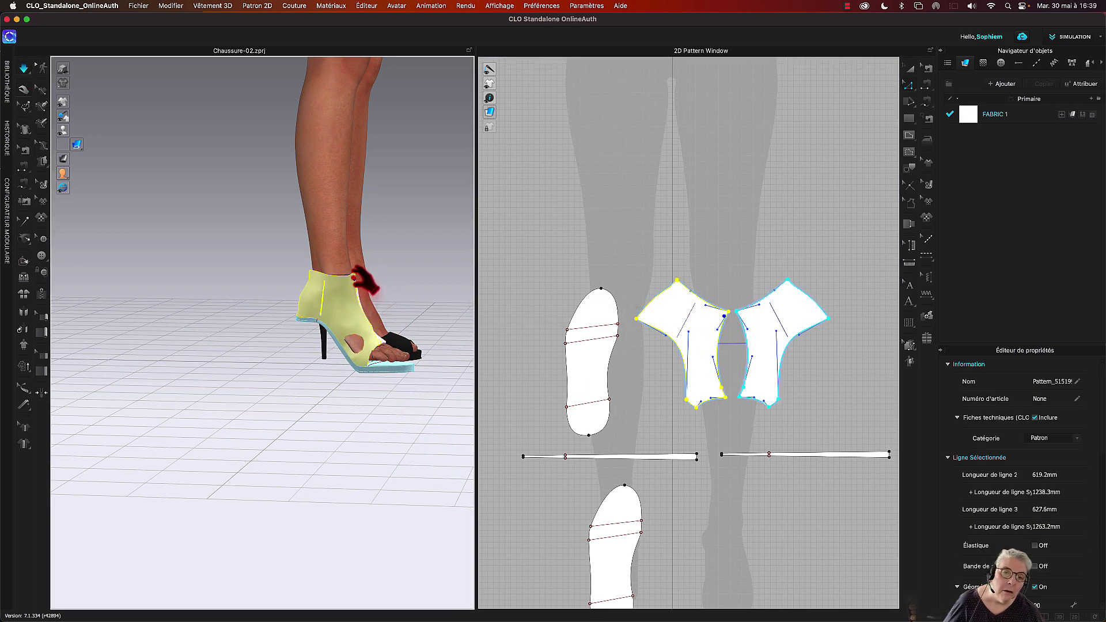
right_drag(369, 392, 337, 397)
click(631, 397)
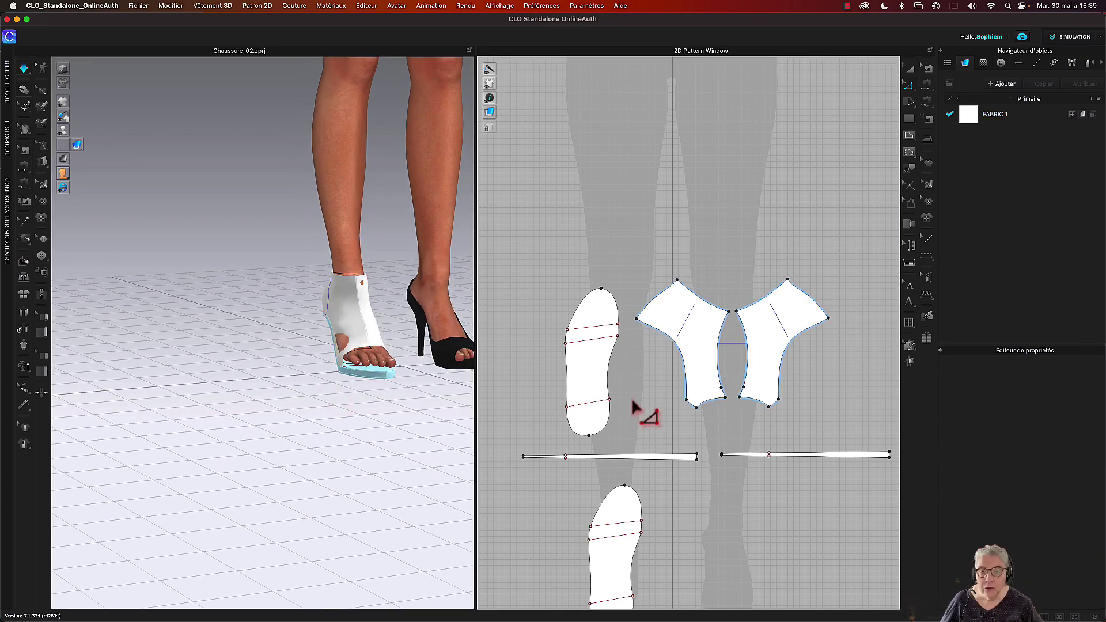
Step: Set the seam line type to Tourné for the seam joining the original upper piece to the sole, and simulate it
key(b)
click(671, 343)
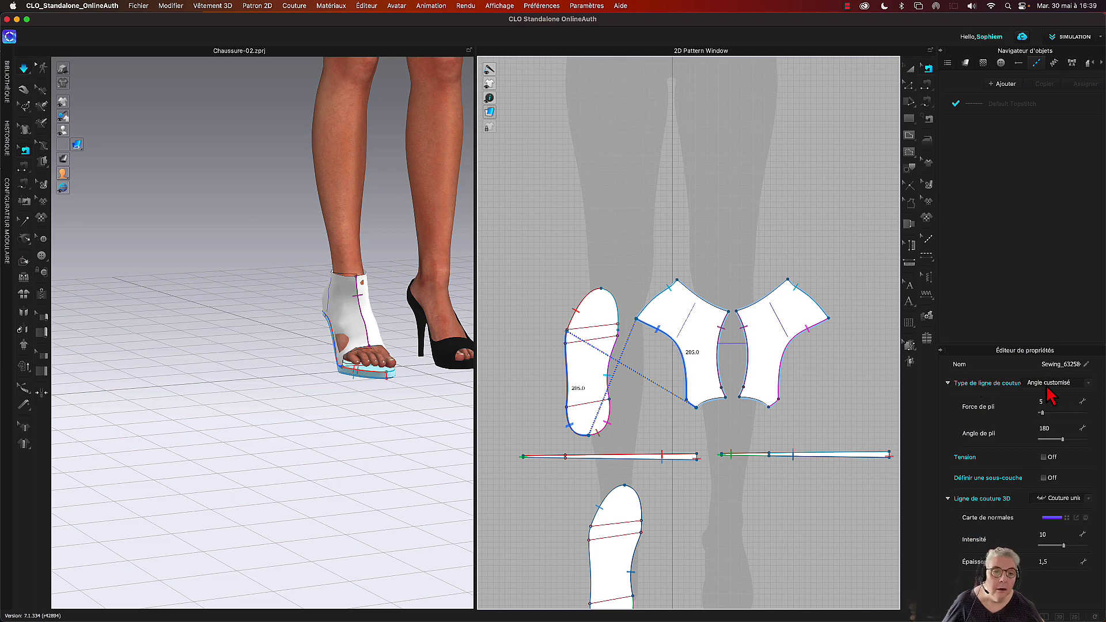
scroll(355, 393, up, 5)
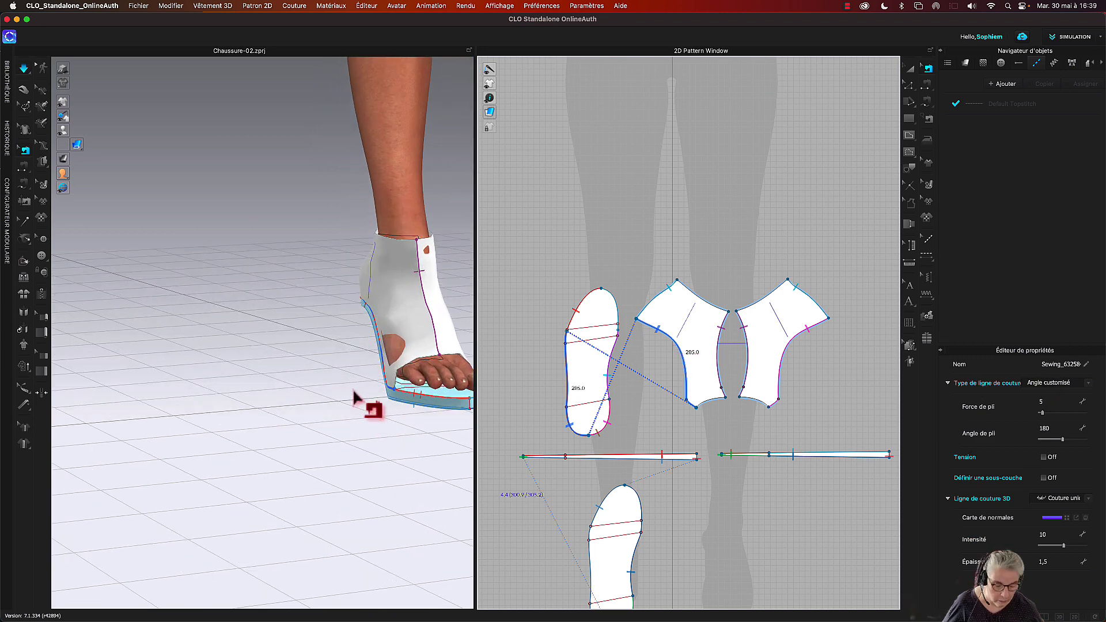
middle_drag(378, 436, 238, 455)
right_drag(237, 455, 251, 456)
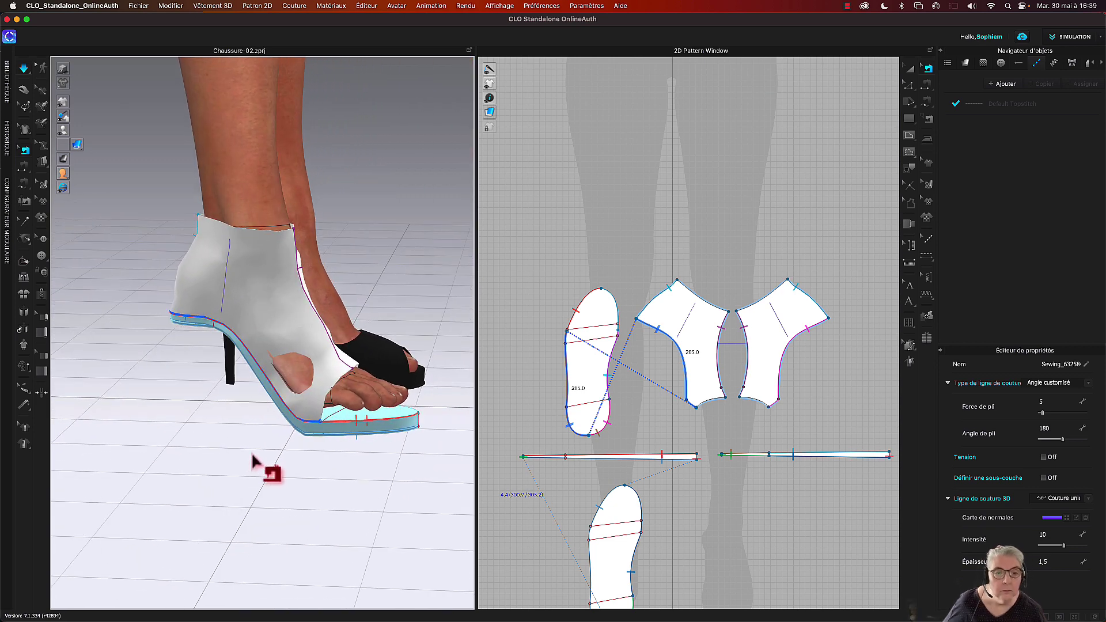
click(1058, 390)
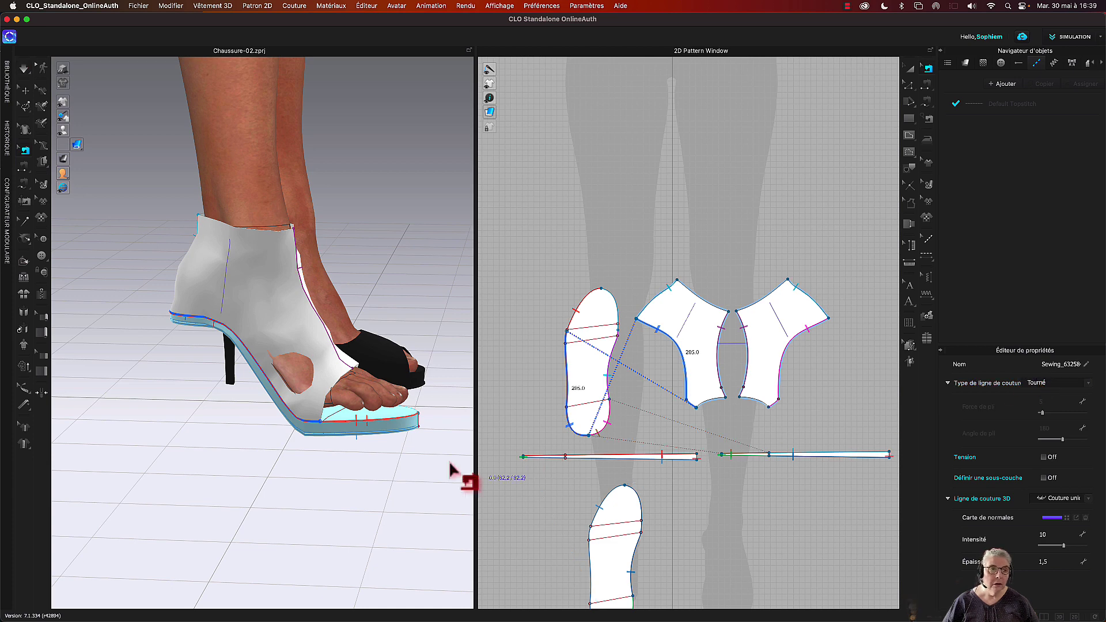
key(space)
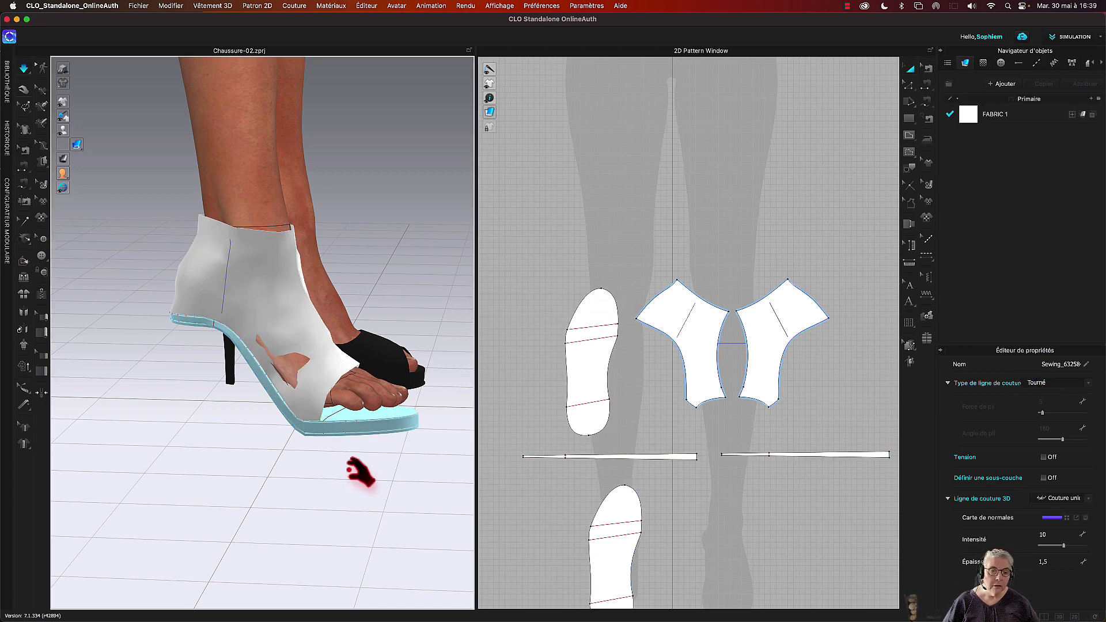
Step: Pull both upper pieces outward at the side of the foot and front of the ankle in 3D to cover the exposed skin
right_drag(321, 469, 426, 437)
click(257, 337)
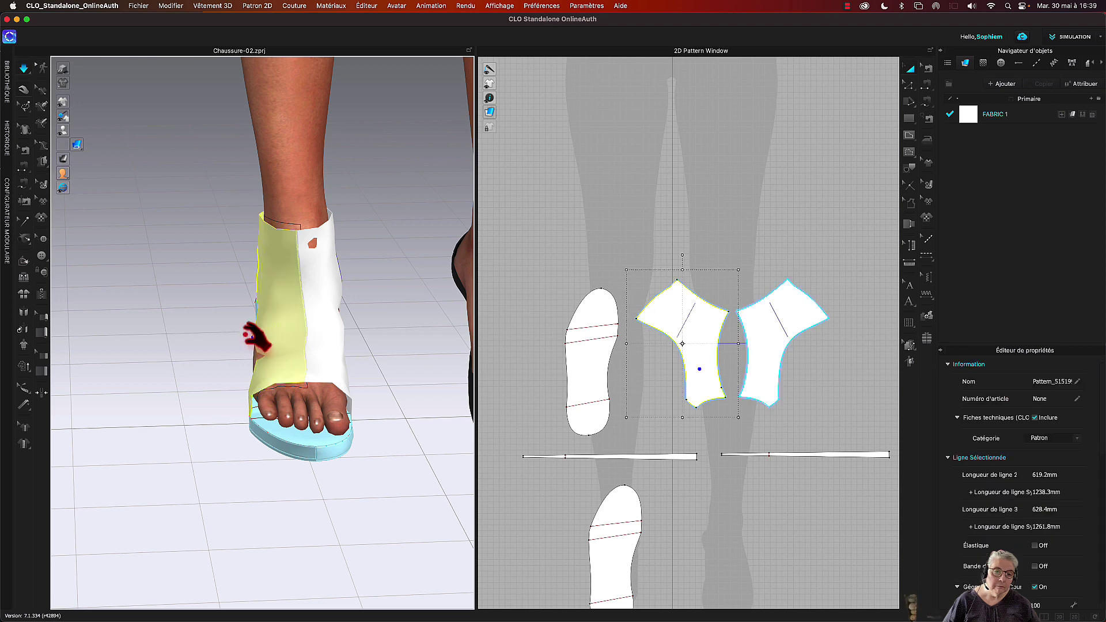
drag(257, 337, 153, 302)
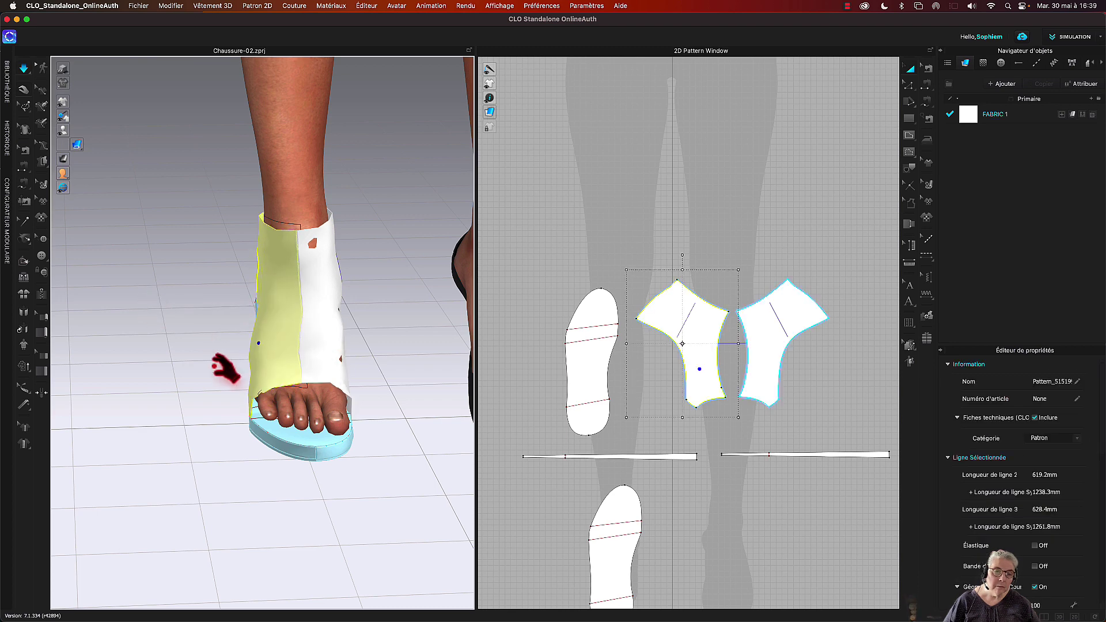
right_drag(222, 371, 193, 375)
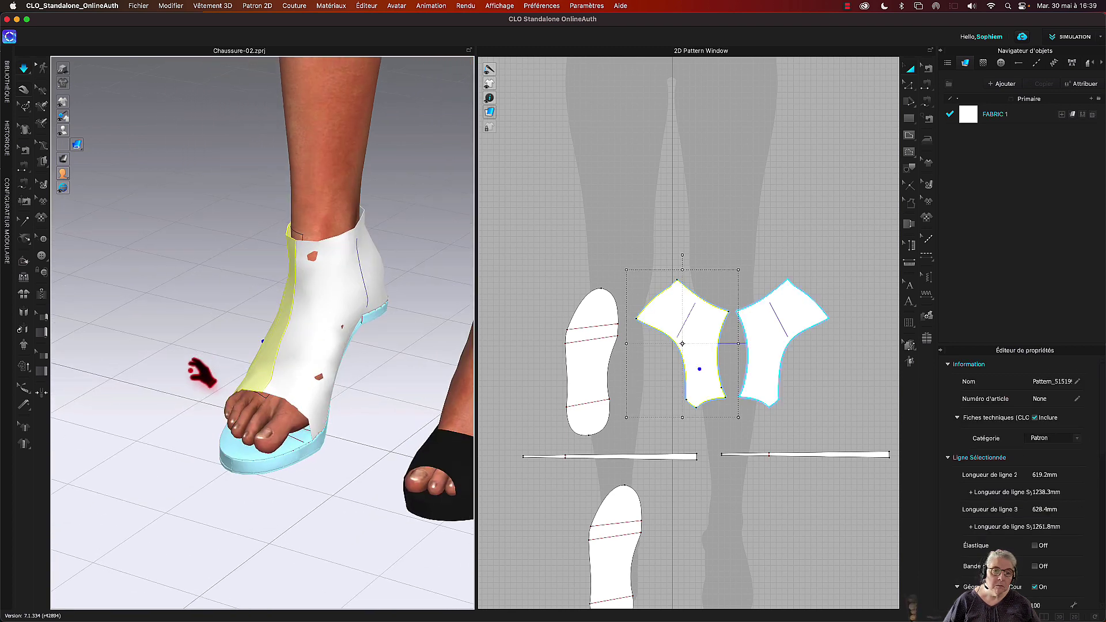
drag(312, 247, 234, 266)
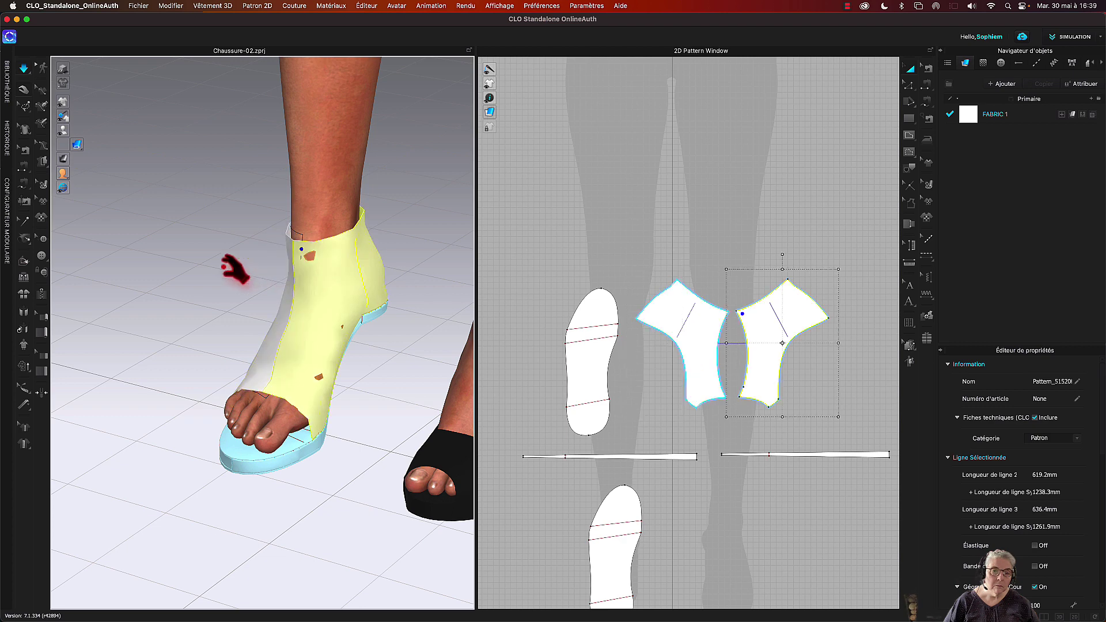
drag(331, 260, 259, 279)
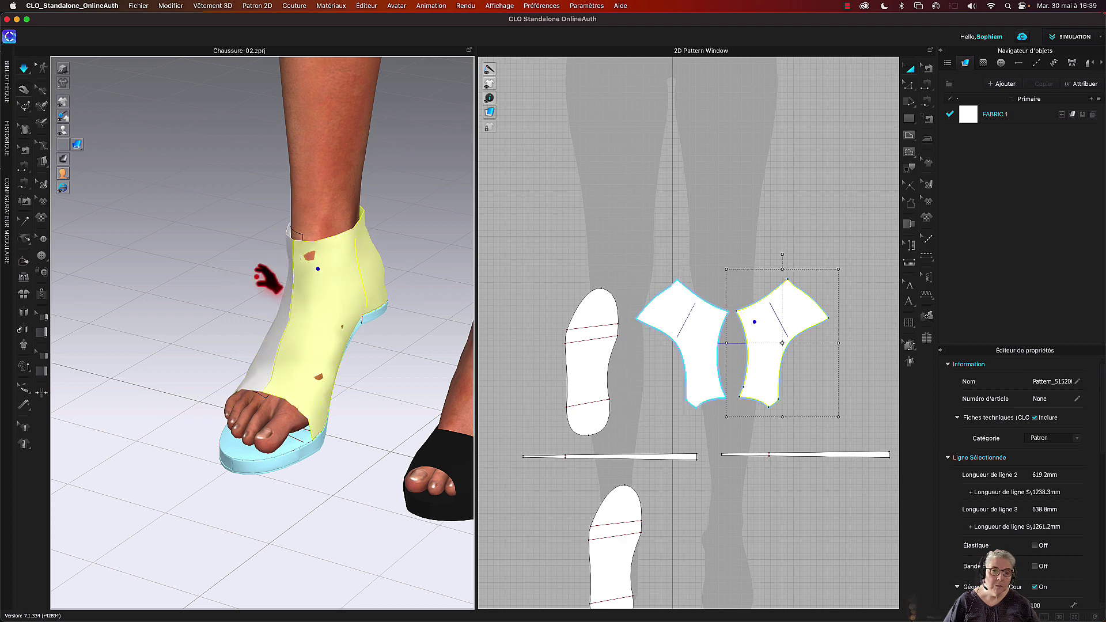
click(807, 163)
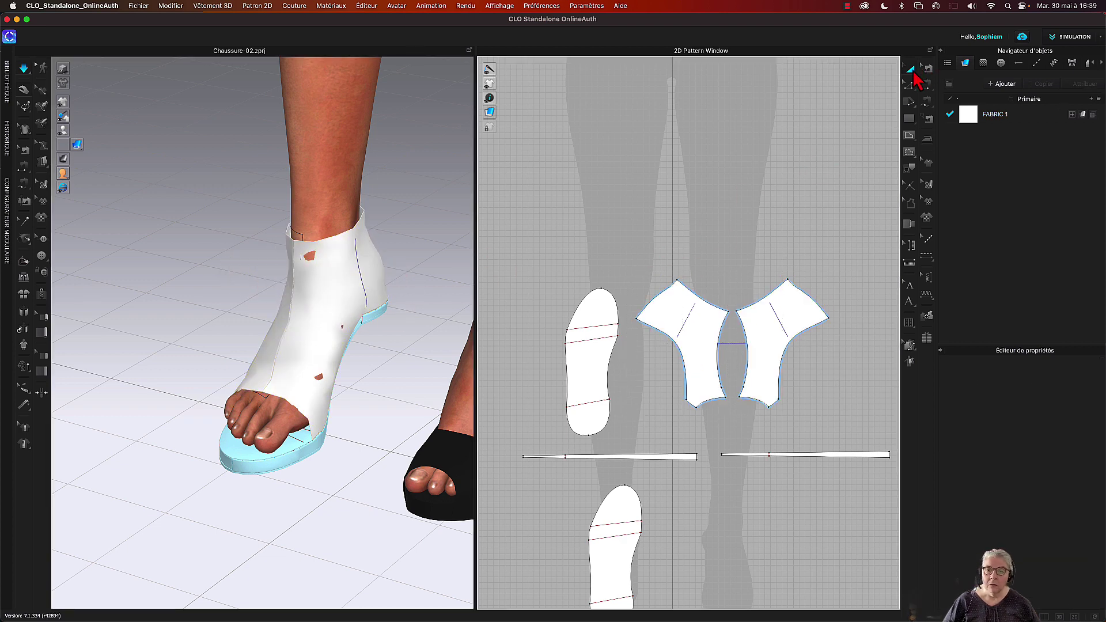
Step: Set the particle distance of both upper pieces to 10 mm and simulate the result on the foot
click(709, 314)
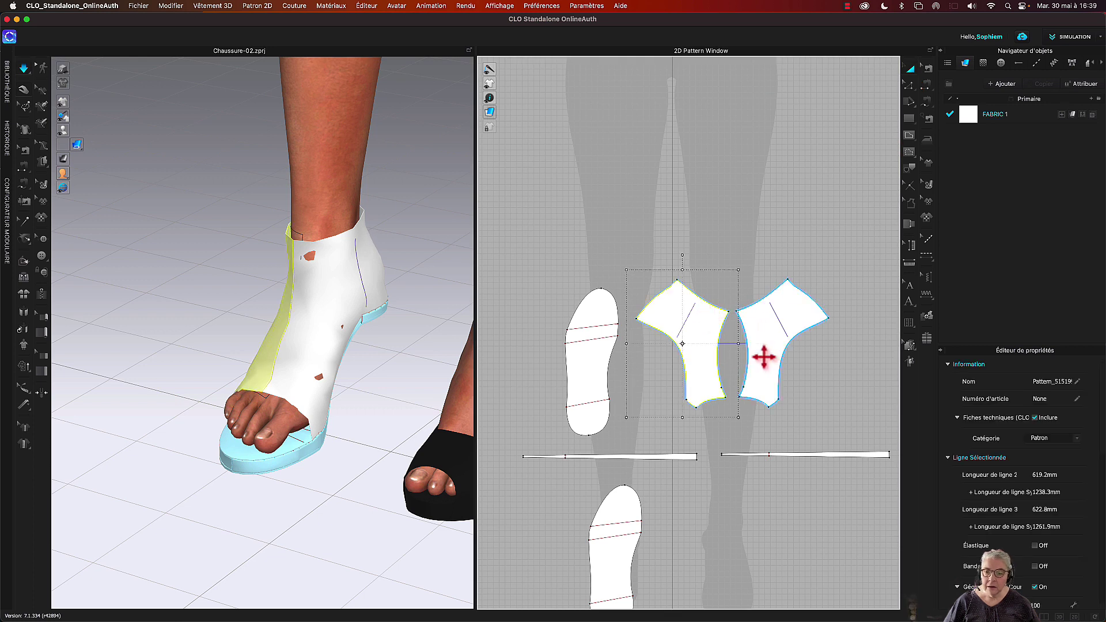
shift+click(763, 357)
scroll(1008, 507, down, 10)
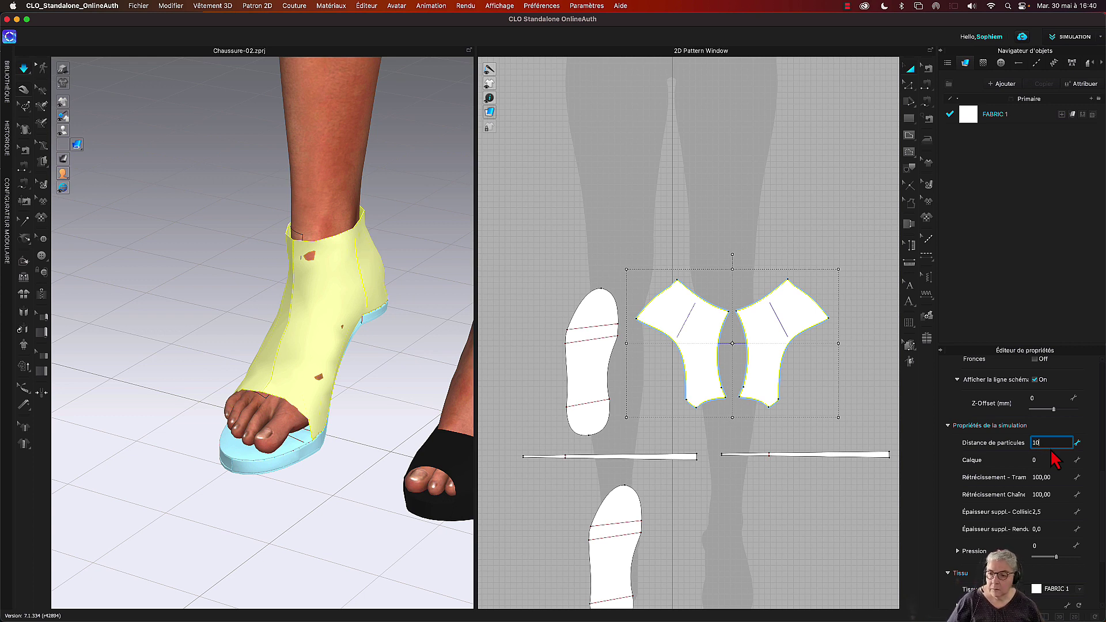
key(Return)
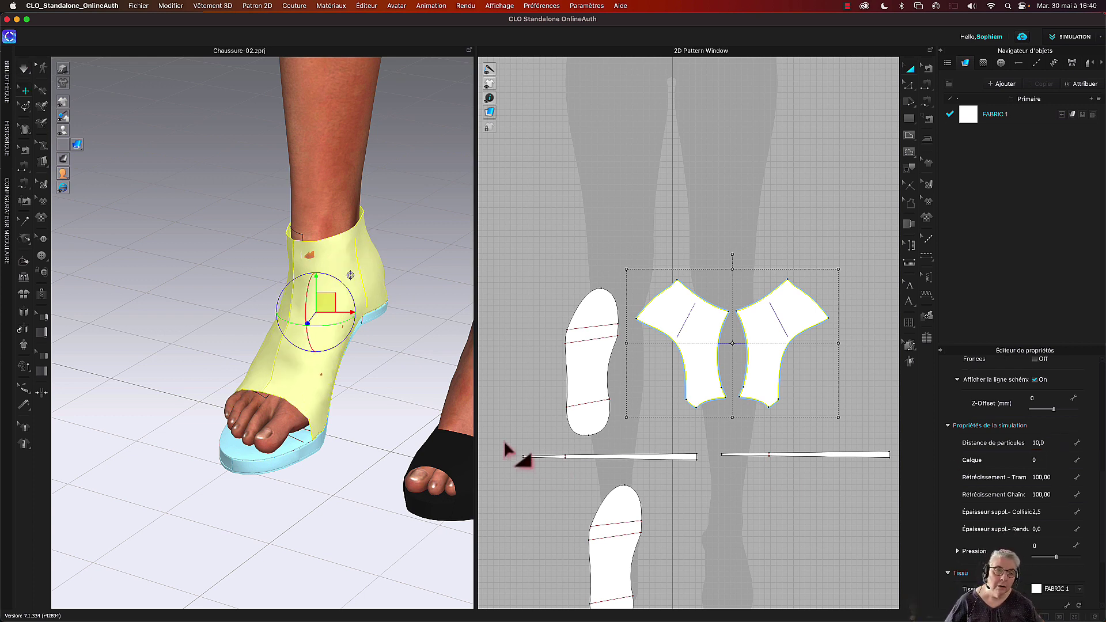
click(380, 378)
mouse_move(387, 384)
right_down()
mouse_move(377, 381)
mouse_move(400, 378)
right_up()
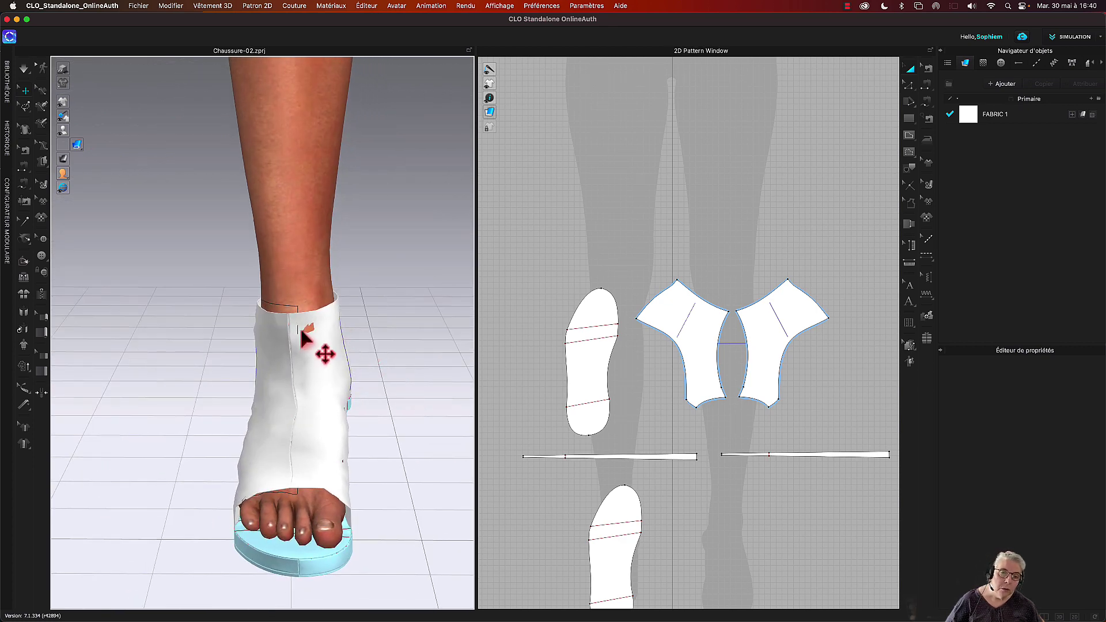
key(space)
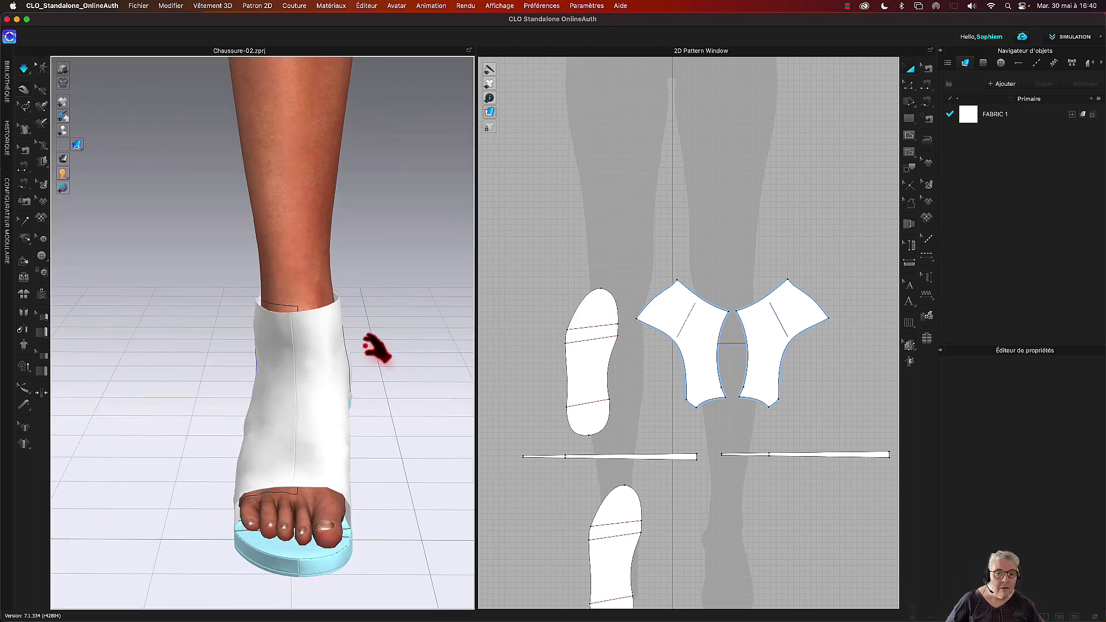
Step: Check the fit of the original upper piece around the heel and activate point editing for its 2D outline
right_drag(390, 351, 452, 353)
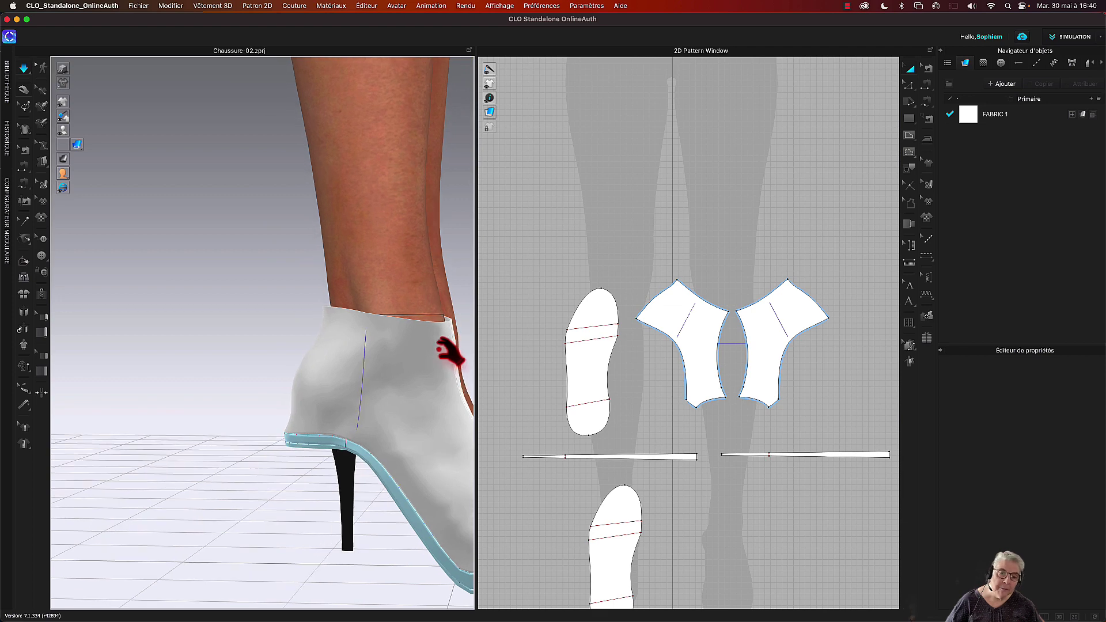
click(297, 406)
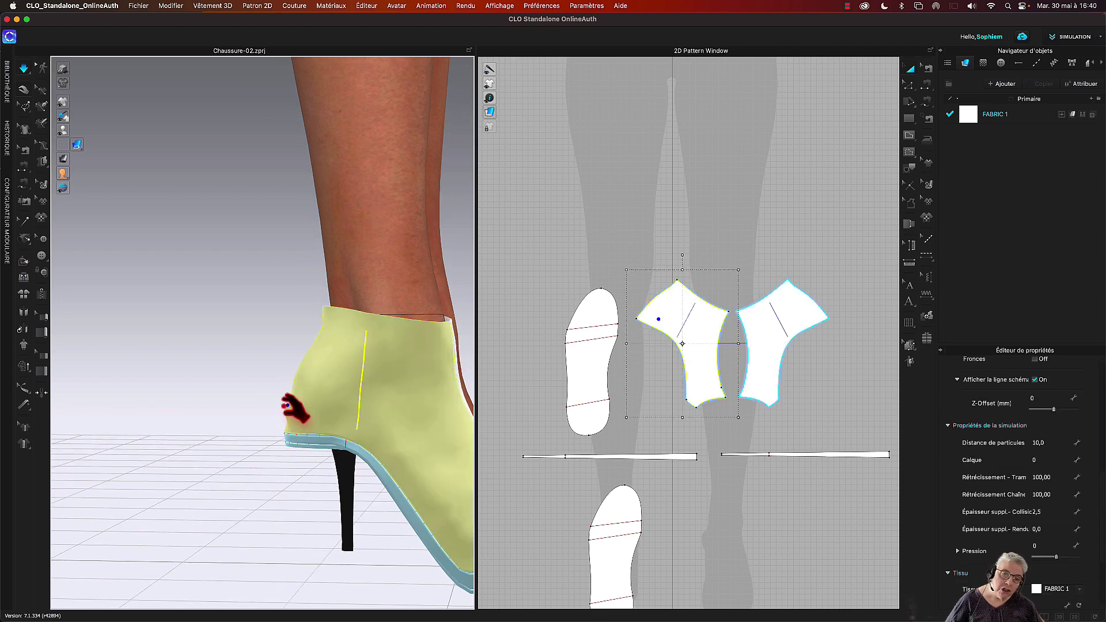
scroll(552, 258, down, 3)
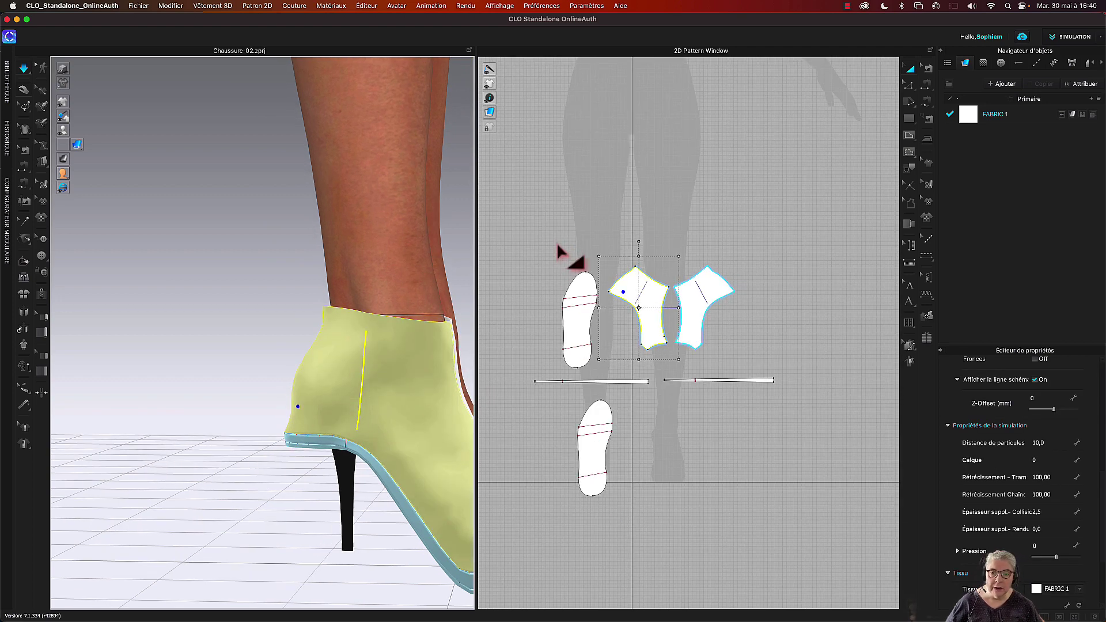
scroll(571, 242, up, 5)
click(629, 250)
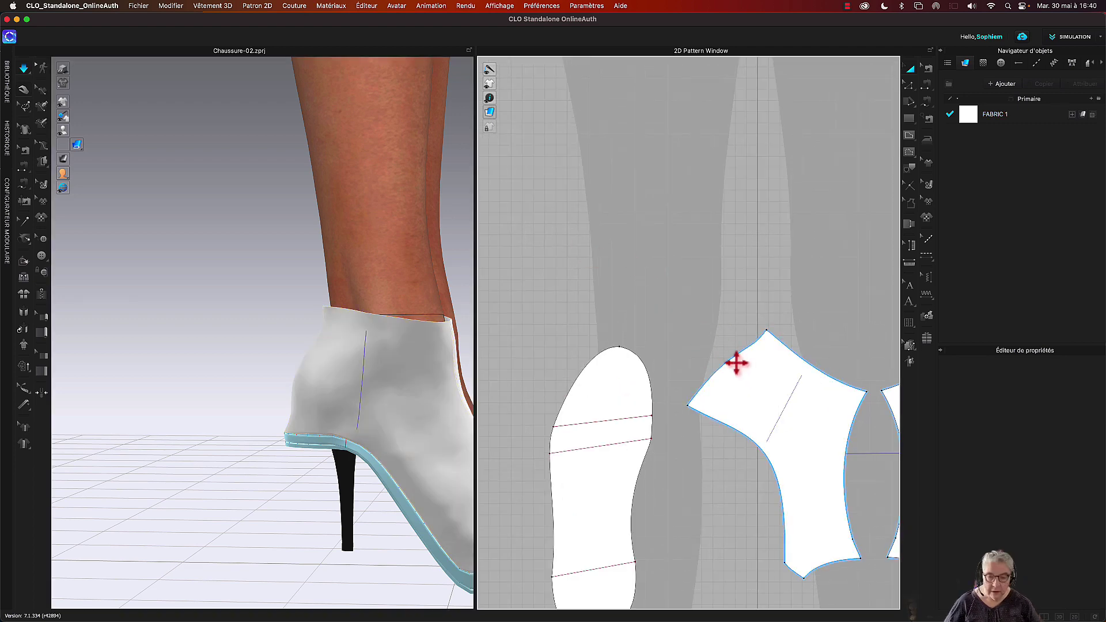
key(z)
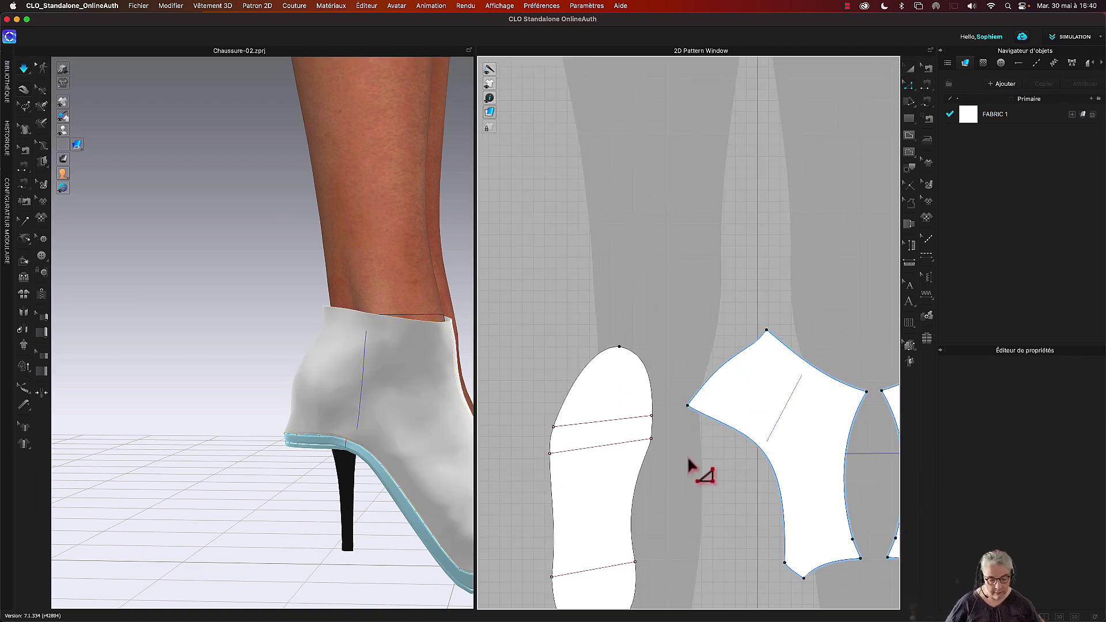
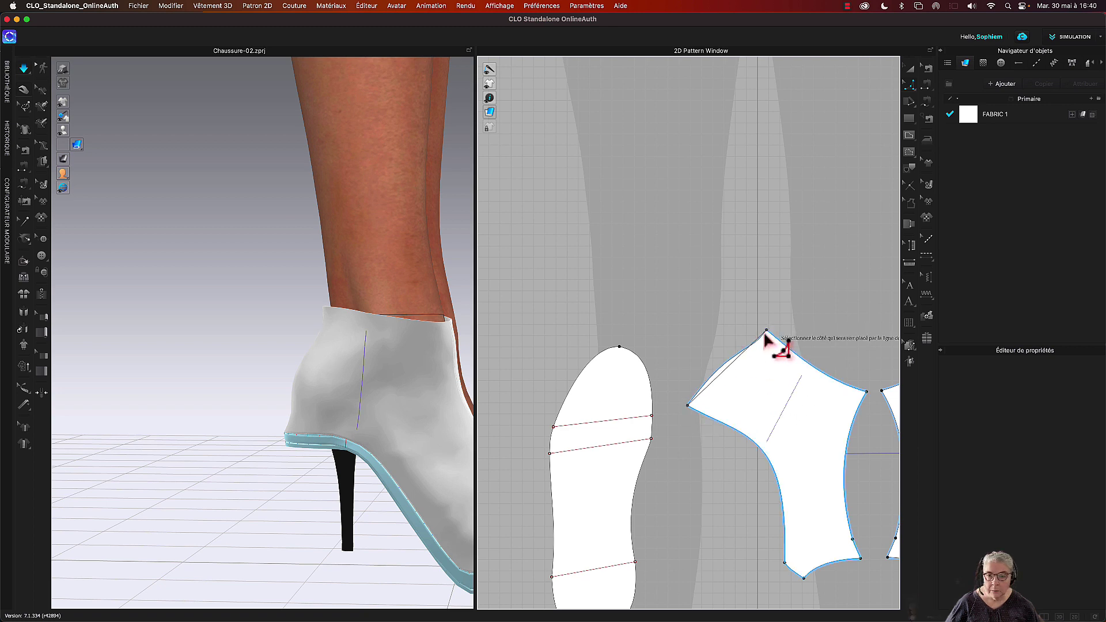
Step: Curve the heel edge of the original upper piece outward in 2D and simulate the new shape on the foot
click(727, 367)
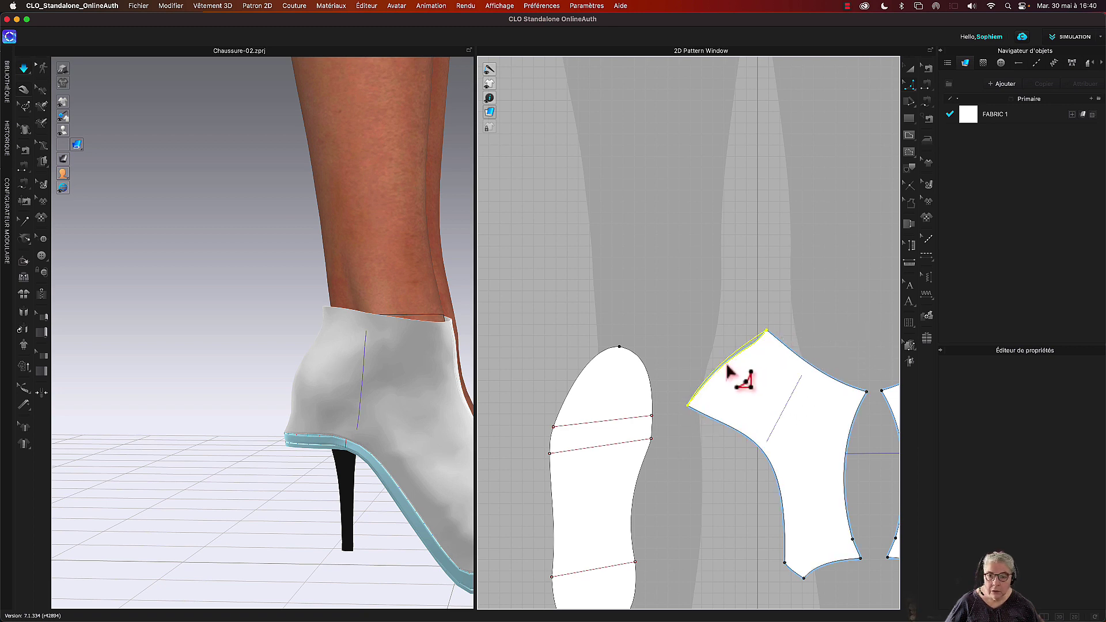
drag(726, 367, 727, 358)
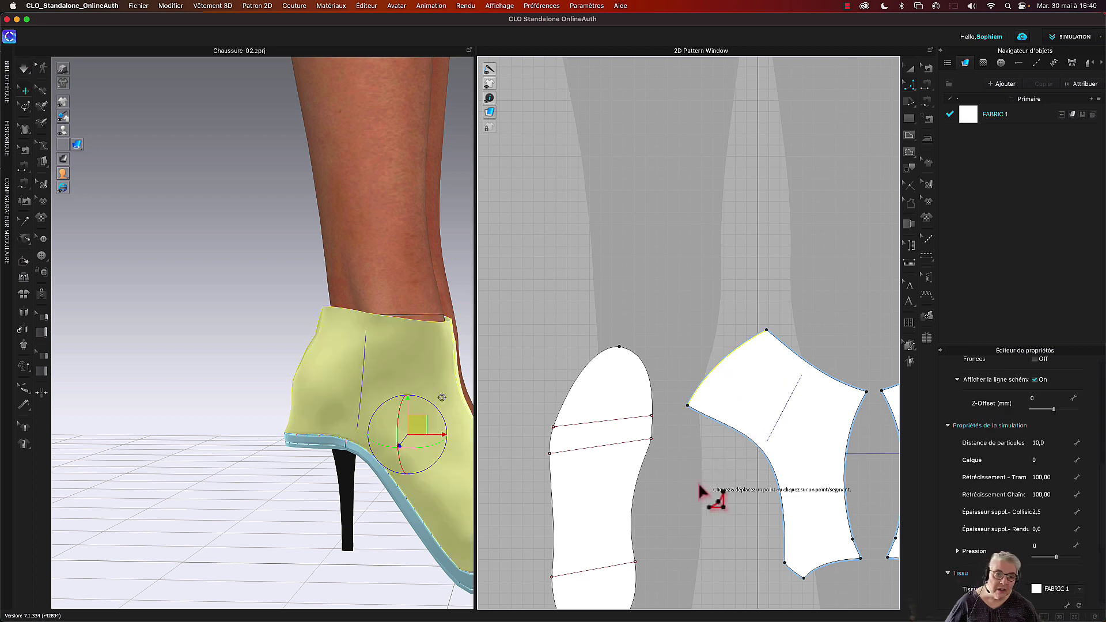
key(space)
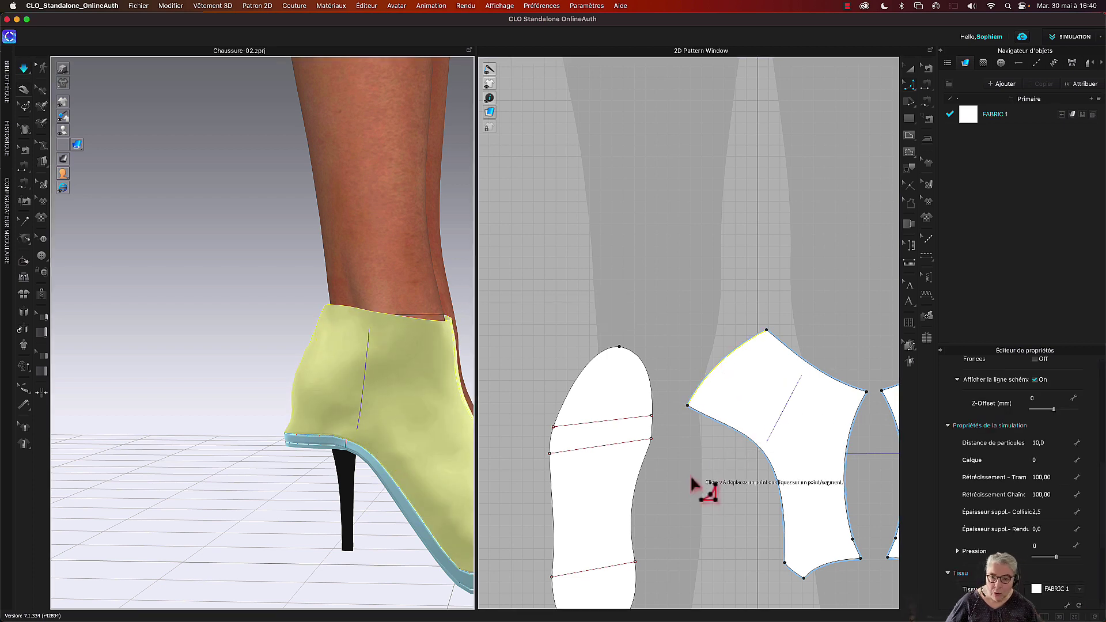
click(700, 486)
scroll(691, 447, up, 3)
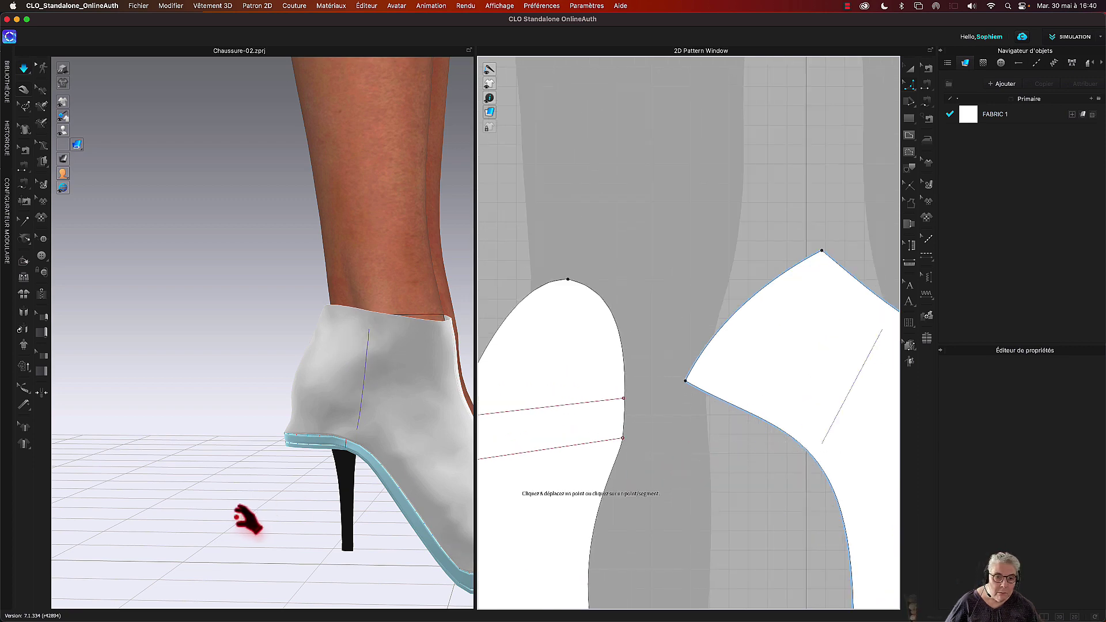
key(space)
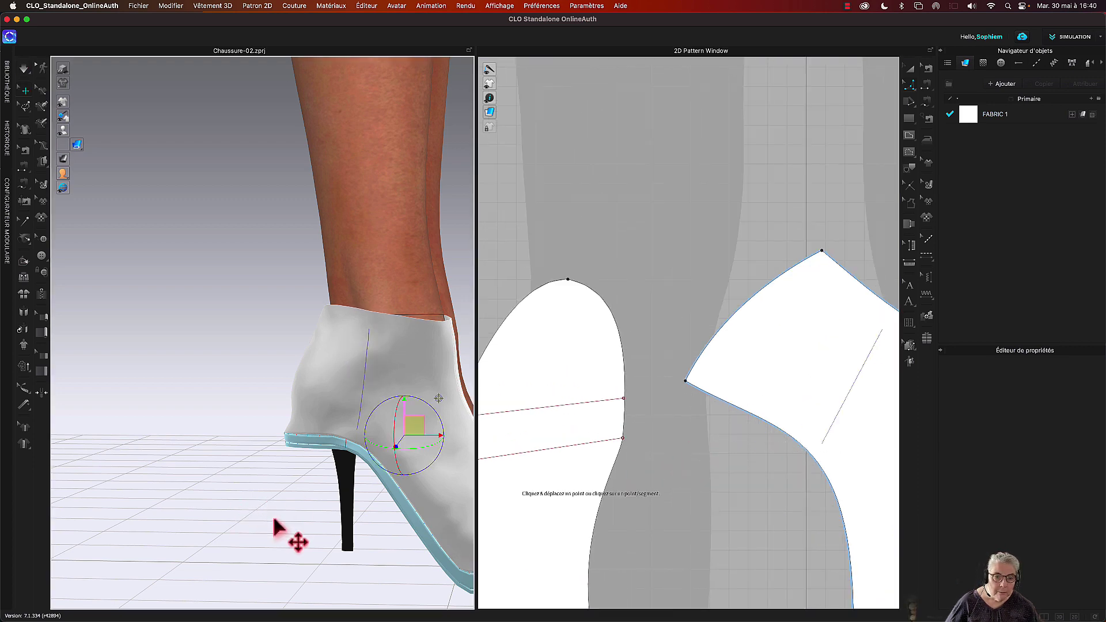
Step: Shift the heel edge of the original upper piece outward until the adjoining ankle edge is about 109.6 mm, and simulate
right_drag(276, 525, 382, 526)
scroll(798, 258, down, 3)
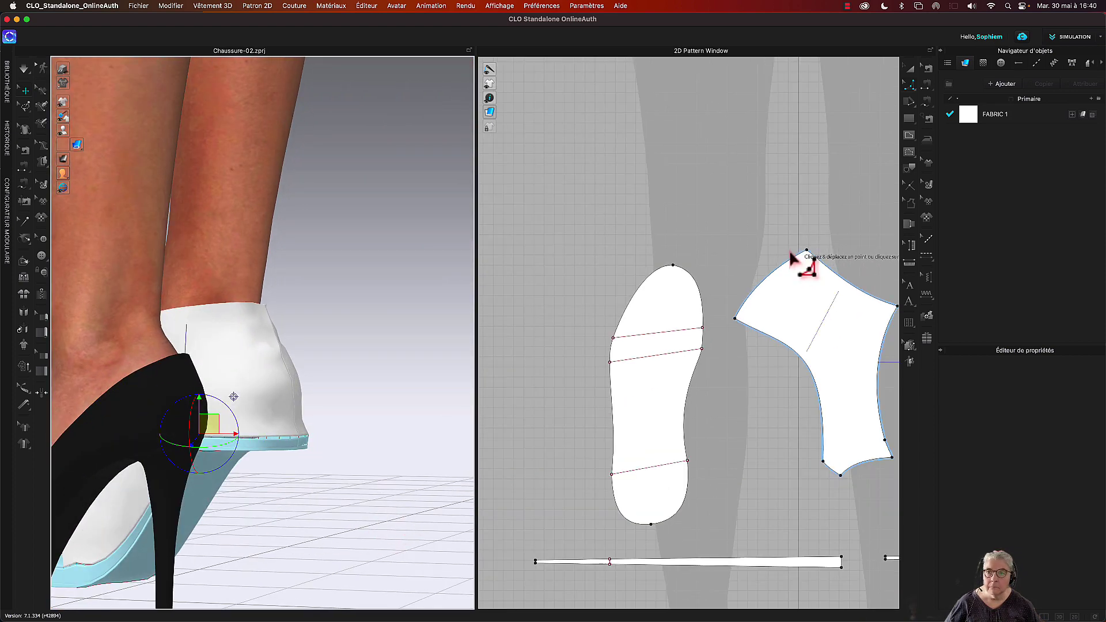
click(909, 69)
click(798, 293)
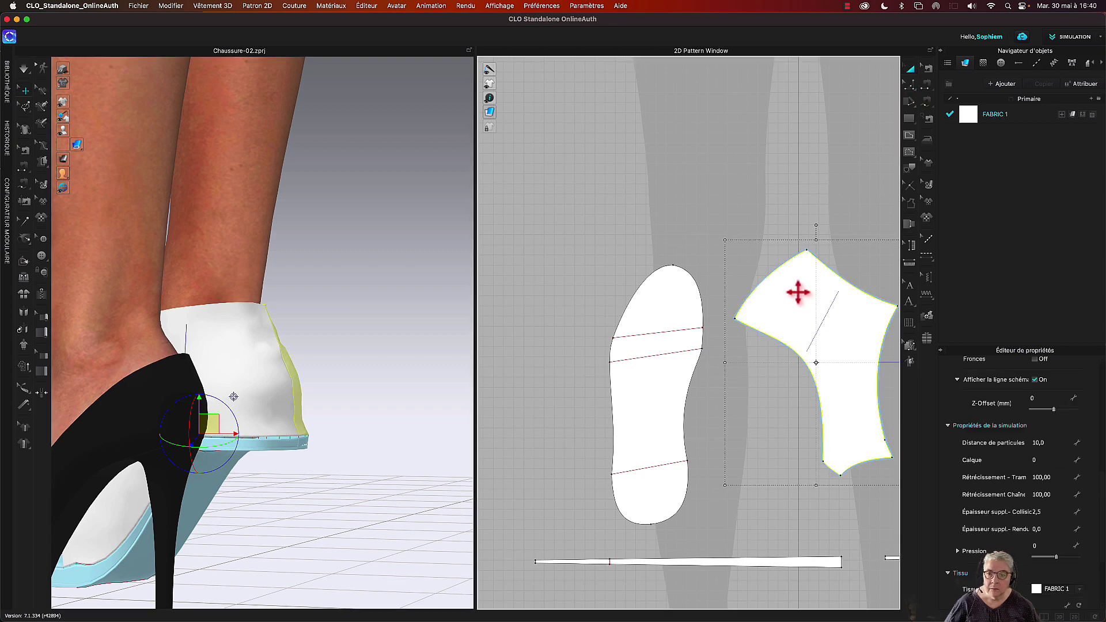
right_drag(804, 305, 651, 313)
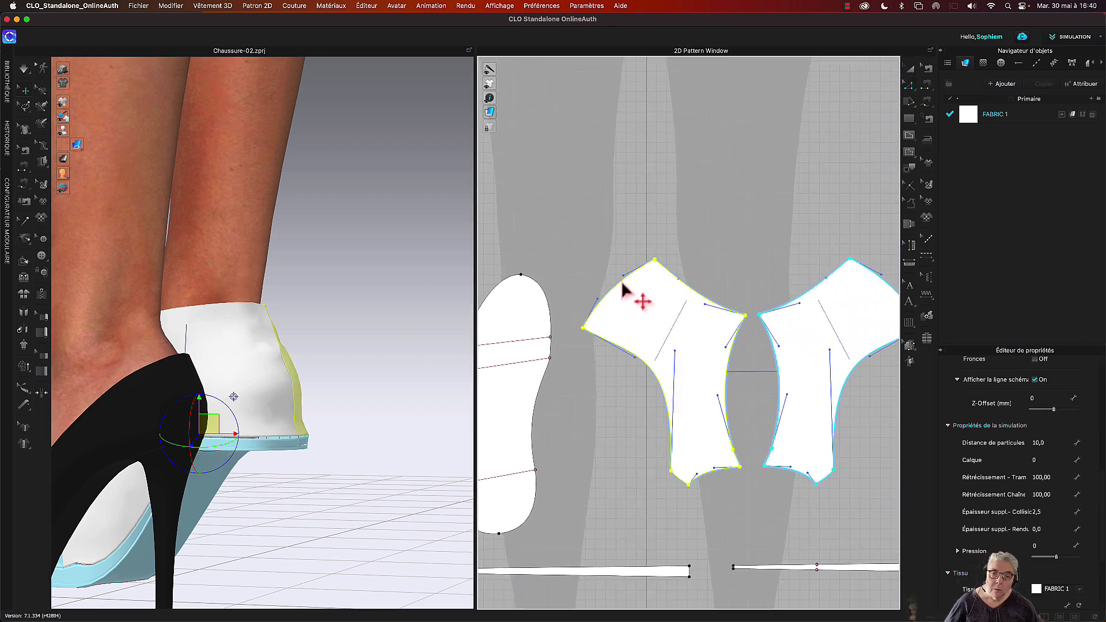
key(Escape)
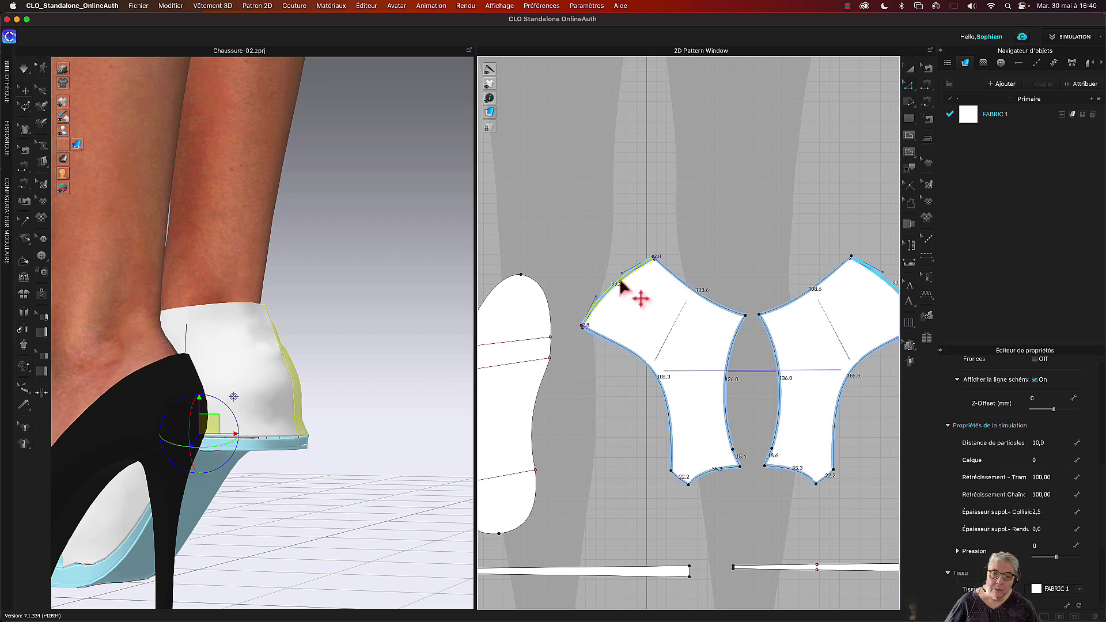
click(622, 287)
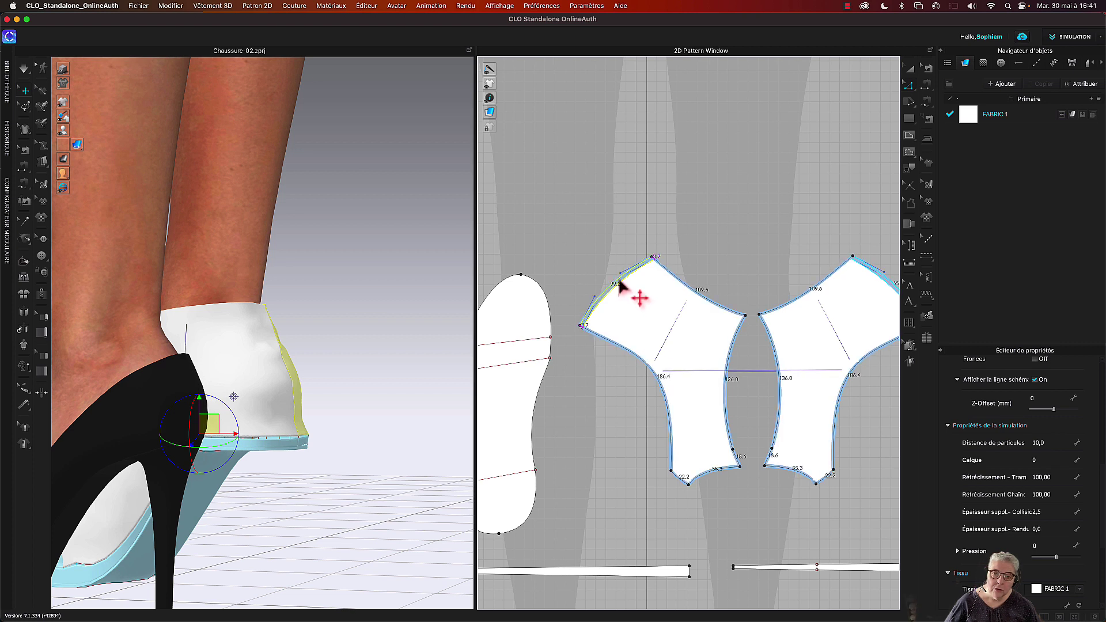
click(397, 355)
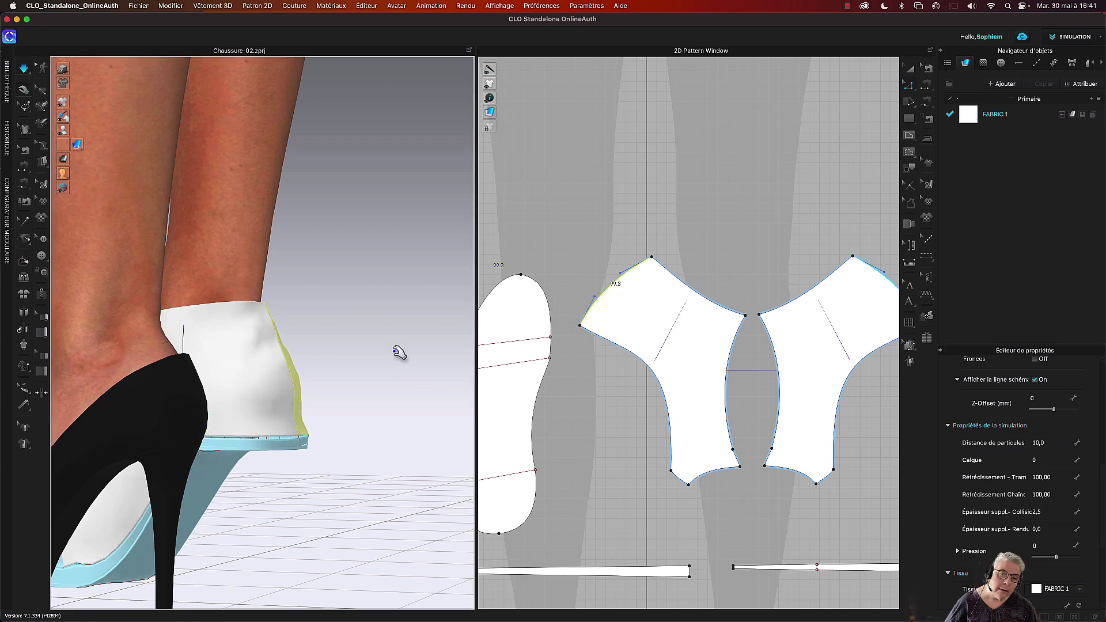
Step: Tug both upper pieces at the back of the heel in 3D during the simulation and inspect the heel fit
right_drag(400, 352, 326, 346)
click(304, 349)
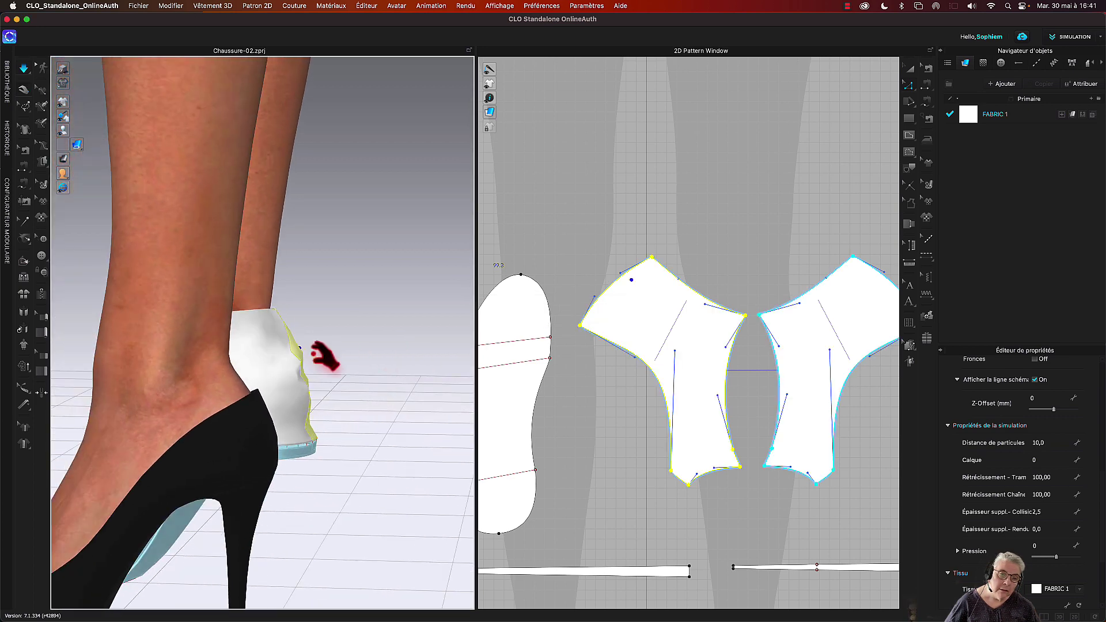
click(306, 374)
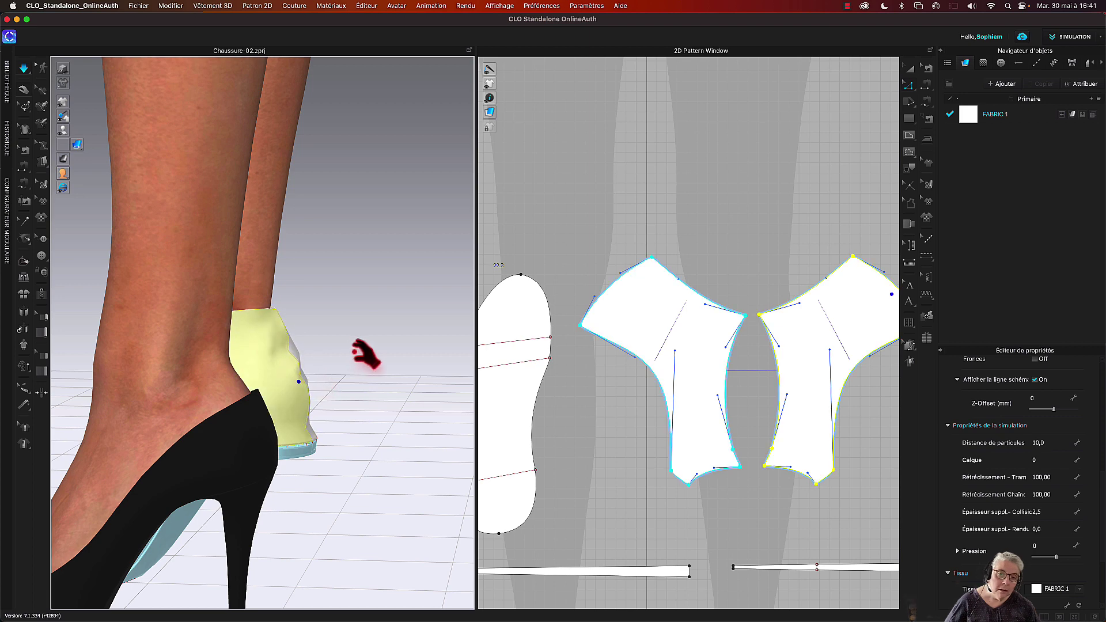
scroll(347, 356, down, 3)
click(572, 296)
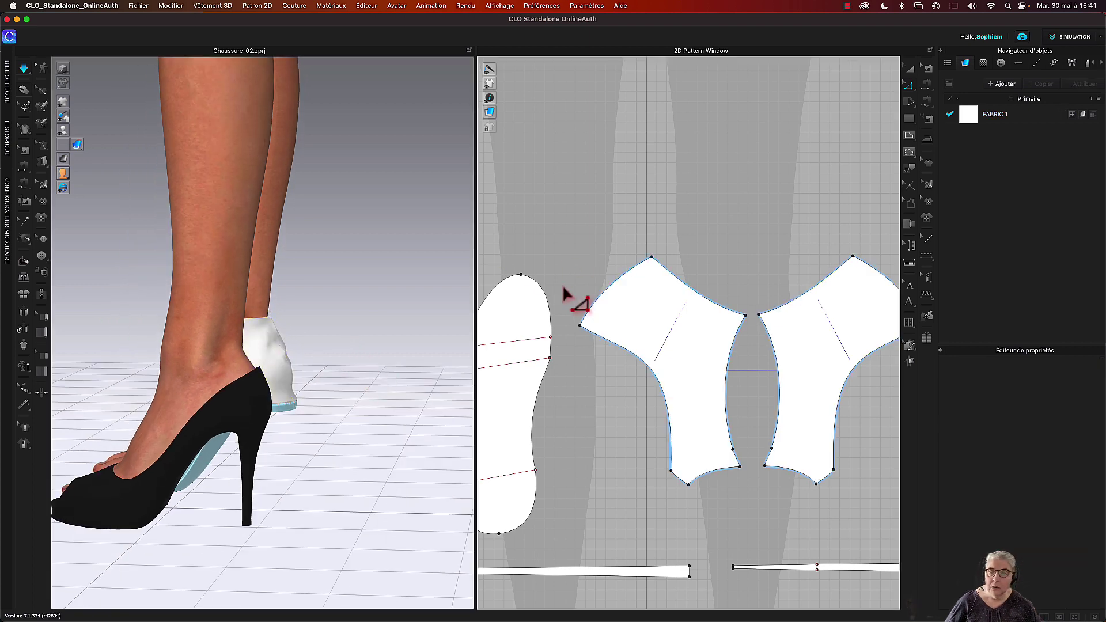
Step: Replace FABRIC 1 with the Trim_Hardware fabric from the library's Fabric folder
scroll(596, 472, down, 3)
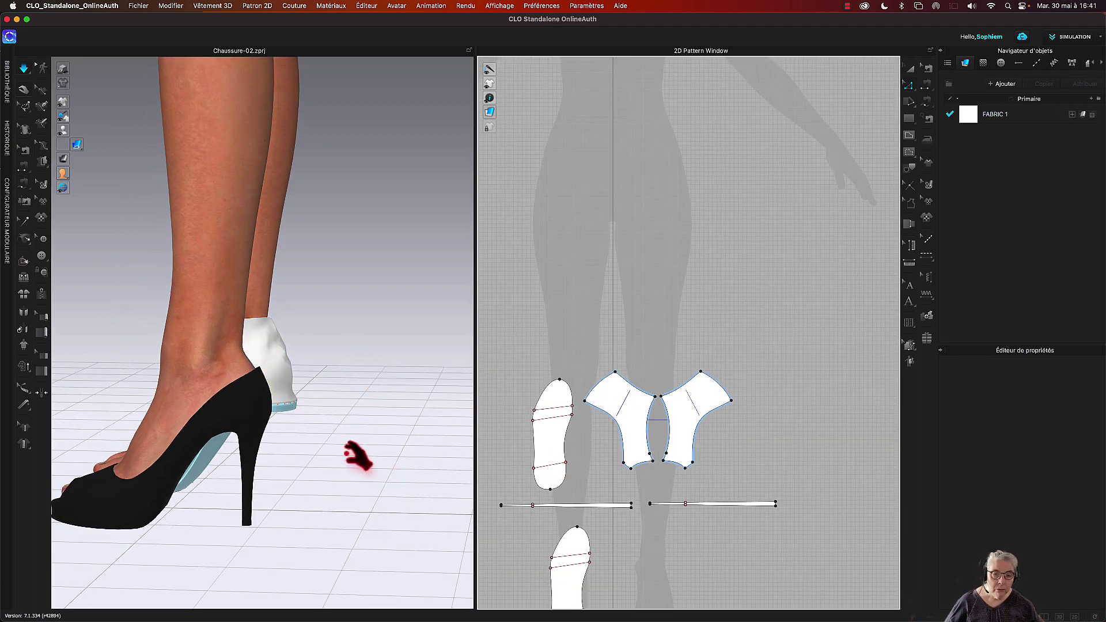
right_drag(357, 457, 446, 463)
right_drag(202, 345, 261, 340)
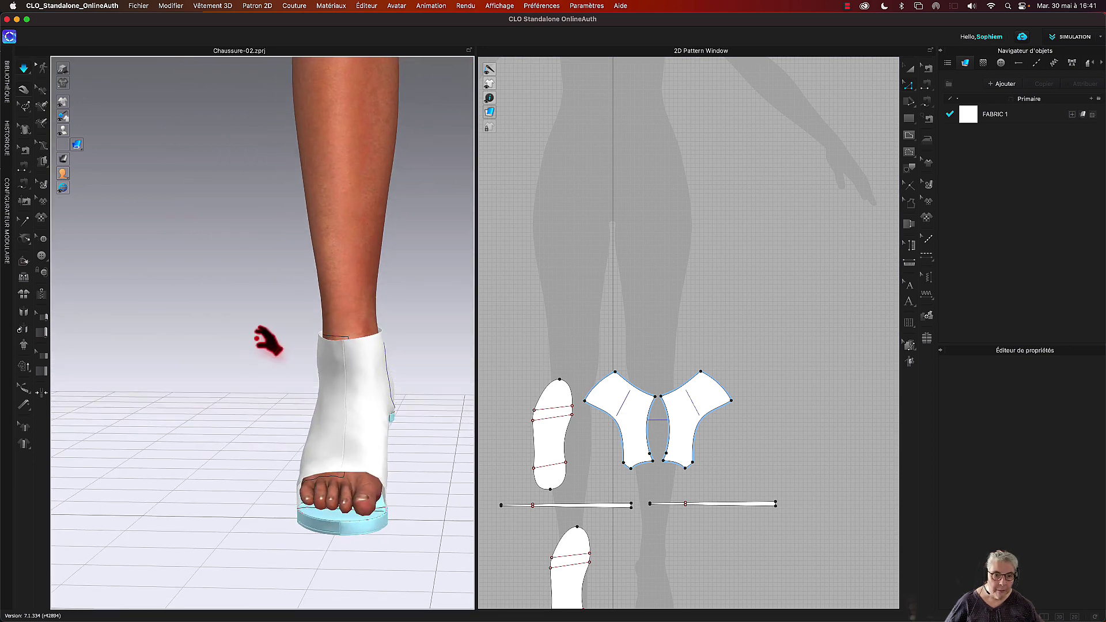
click(8, 86)
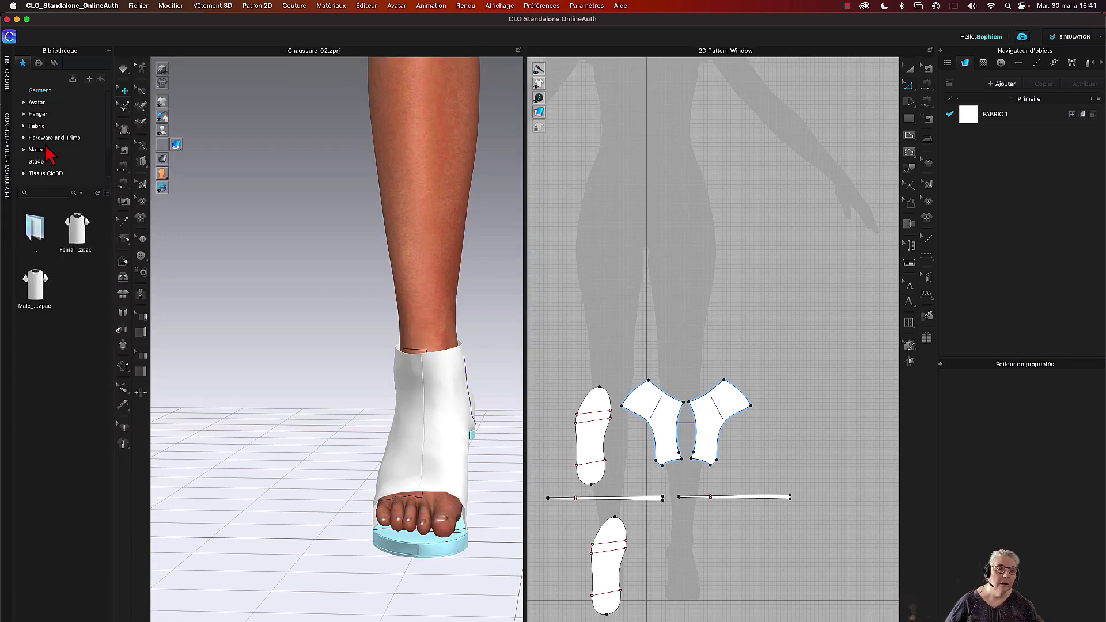
click(42, 126)
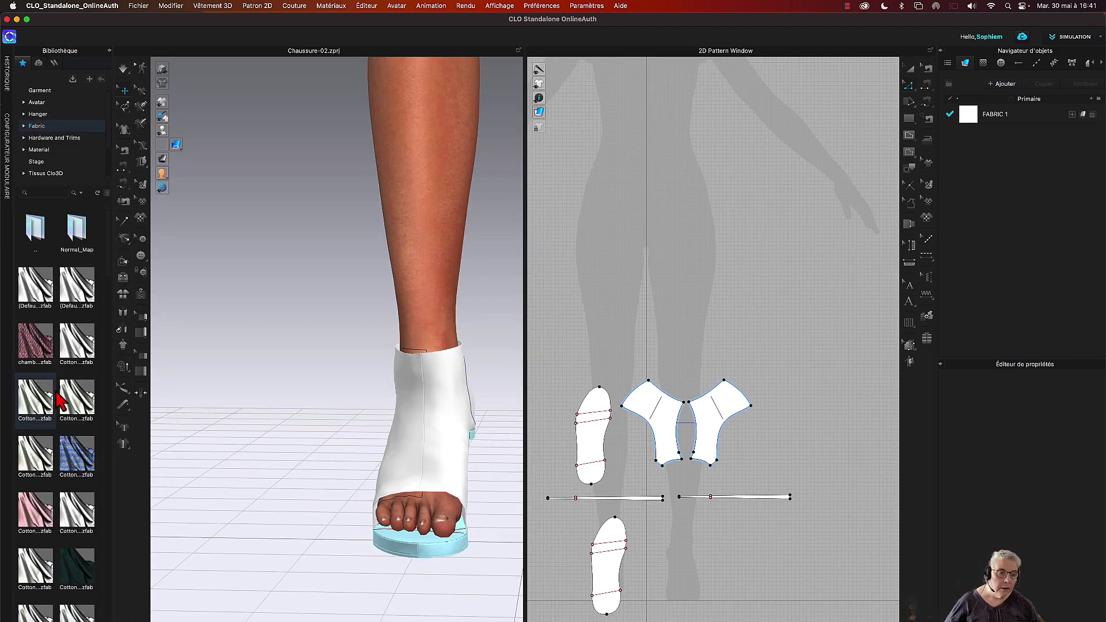
scroll(60, 397, down, 15)
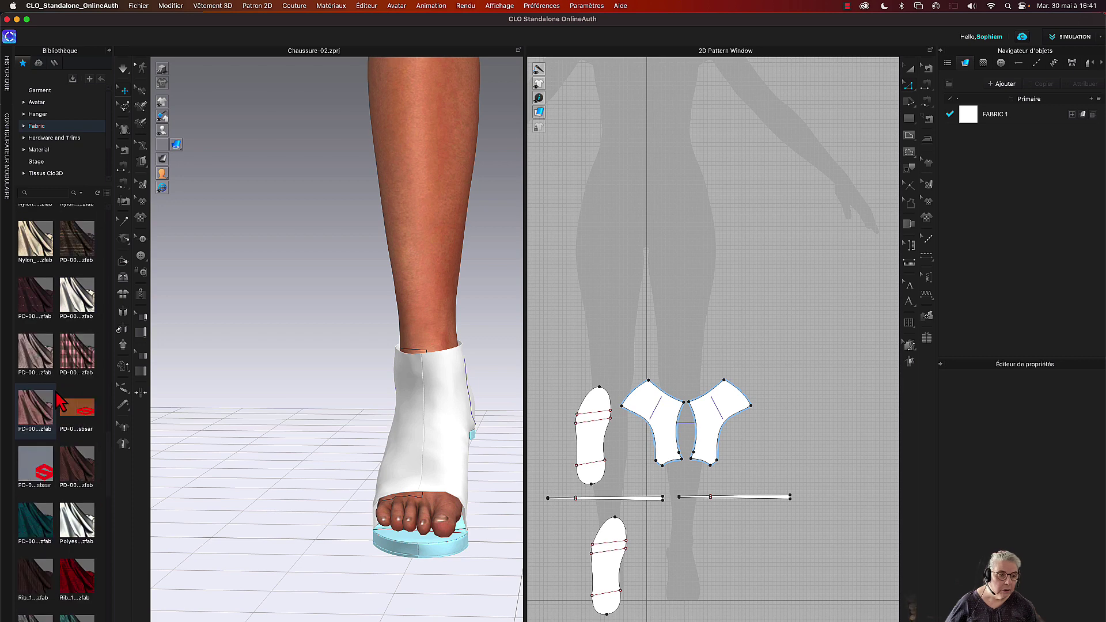
scroll(58, 397, up, 8)
mouse_move(58, 398)
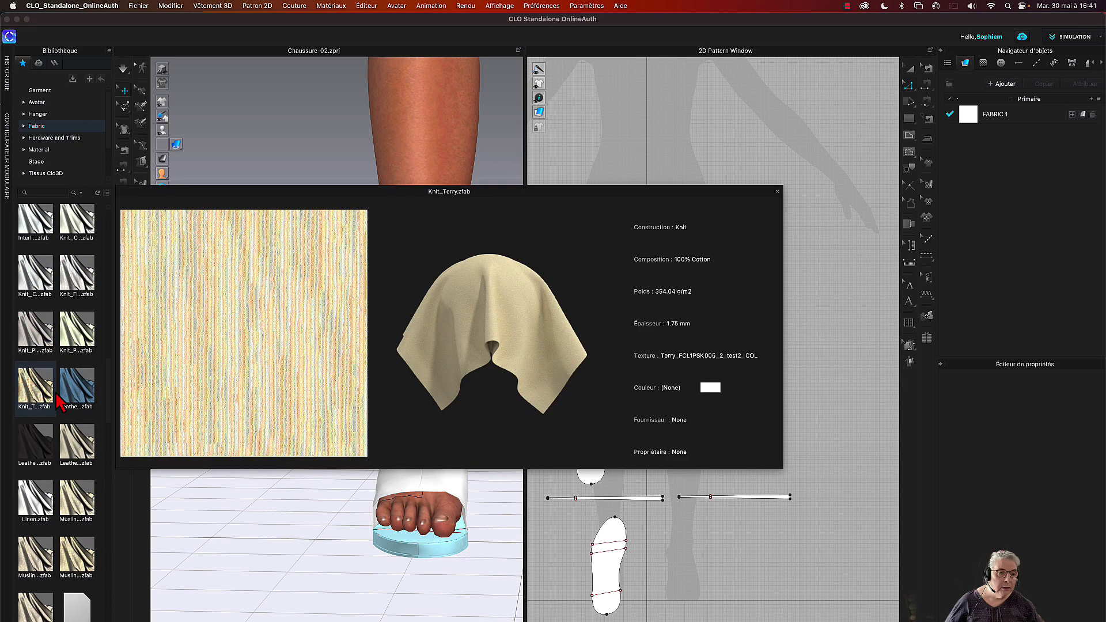
scroll(60, 400, down, 5)
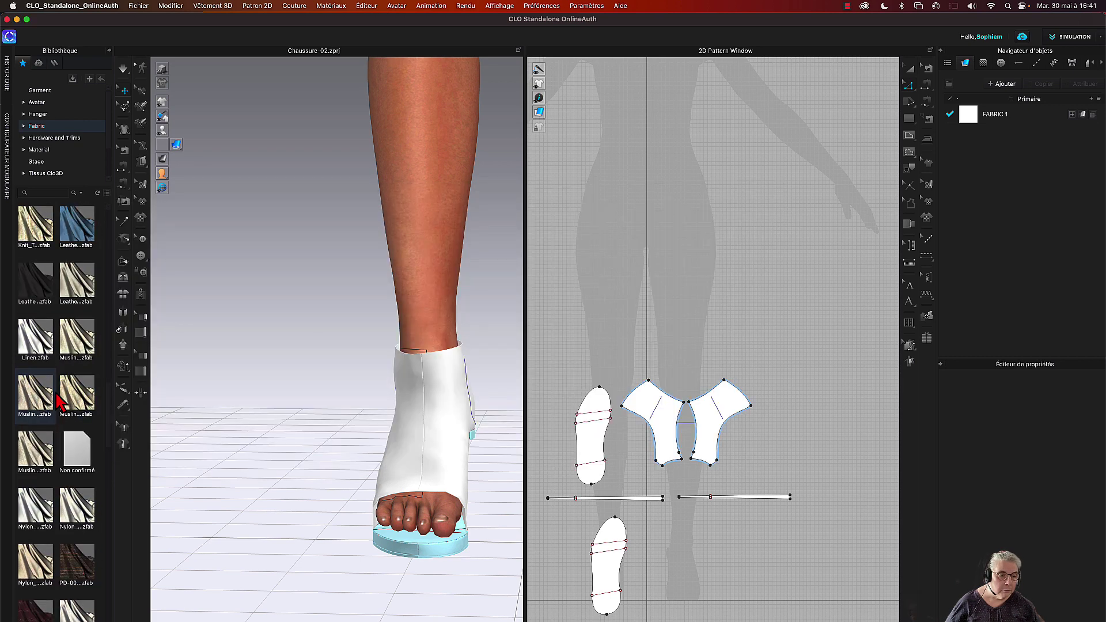
scroll(59, 400, down, 6)
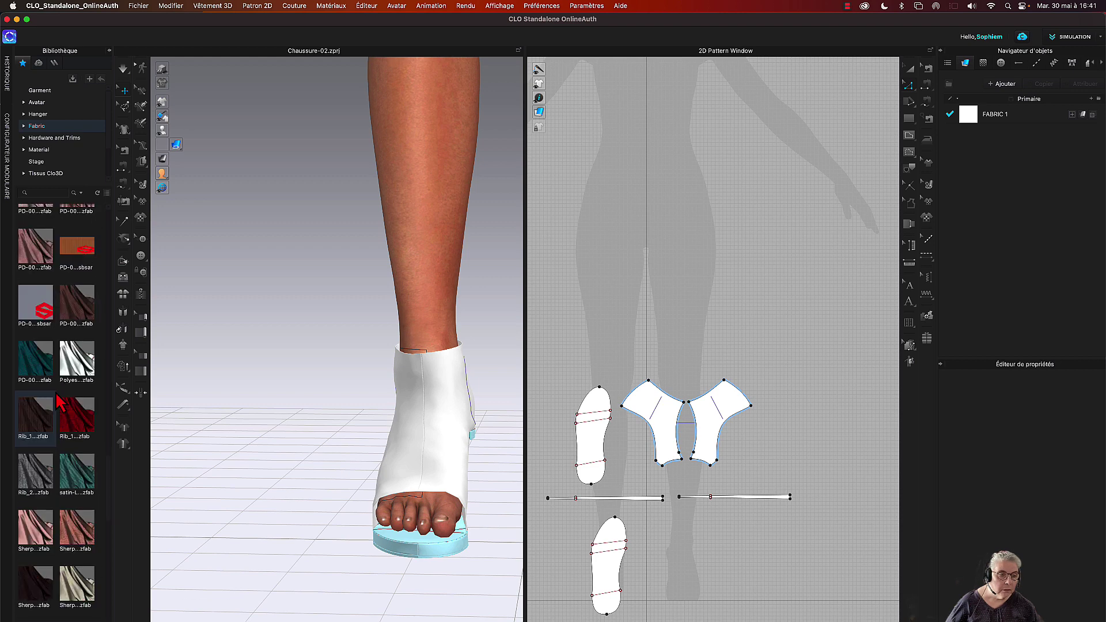
scroll(59, 401, down, 6)
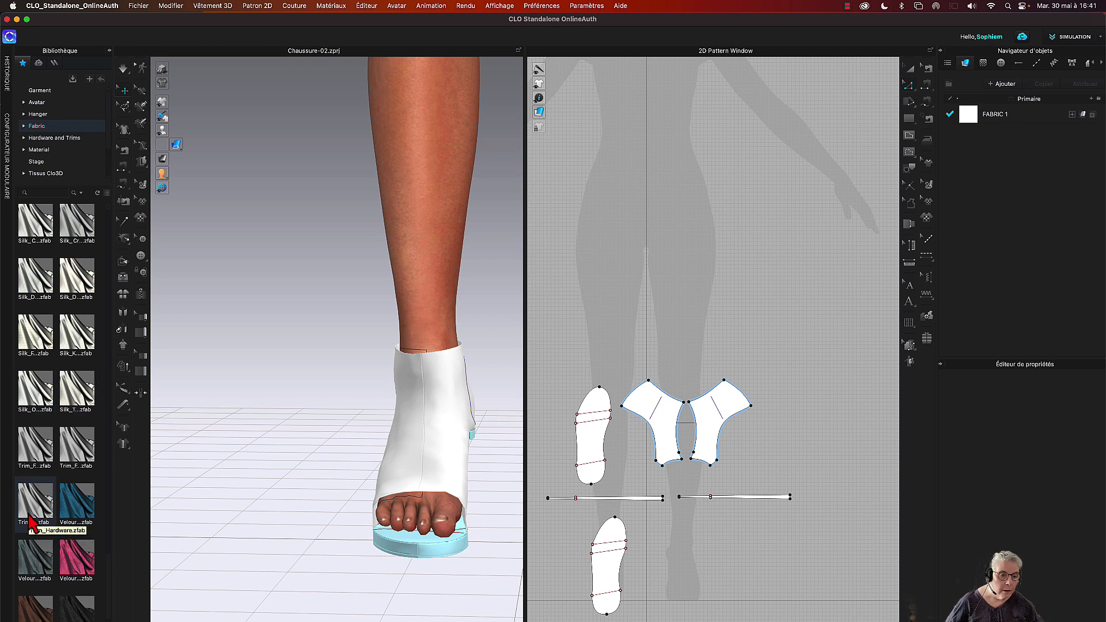
drag(32, 521, 971, 120)
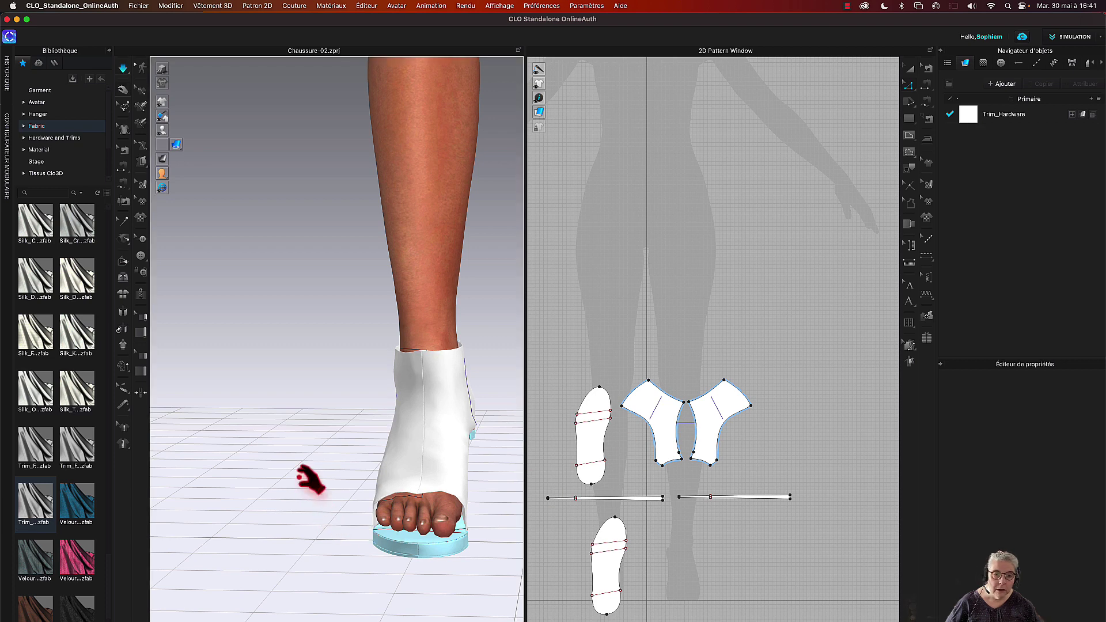
Step: Simulate the shoe, pull the upper at the heel, and bulge the mirrored upper piece's heel edge further outward in 2D
right_drag(344, 491, 350, 377)
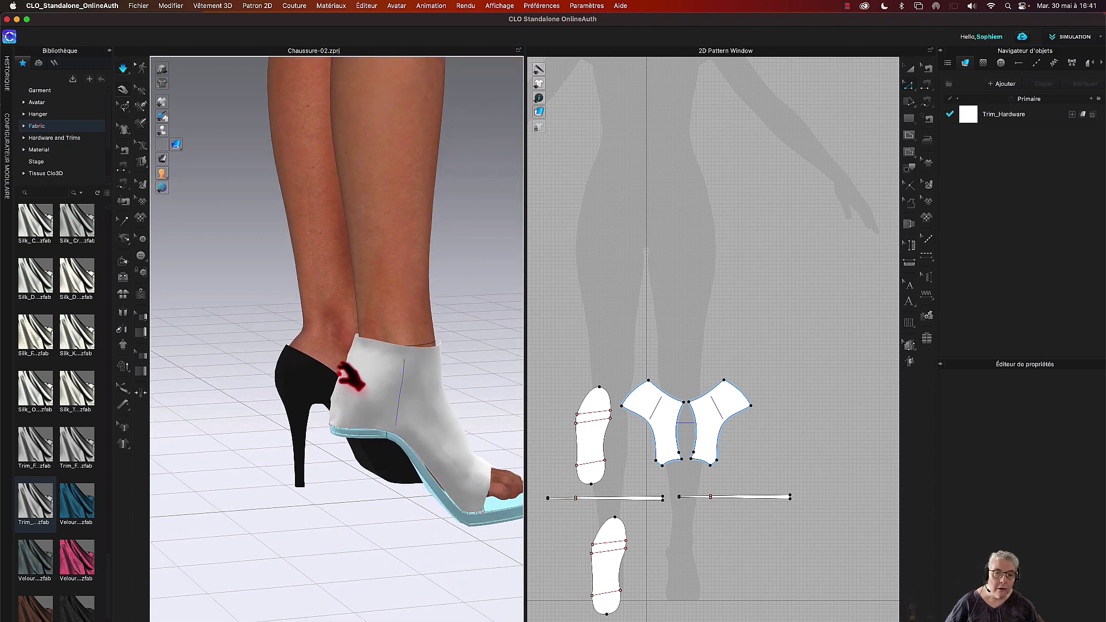
click(347, 382)
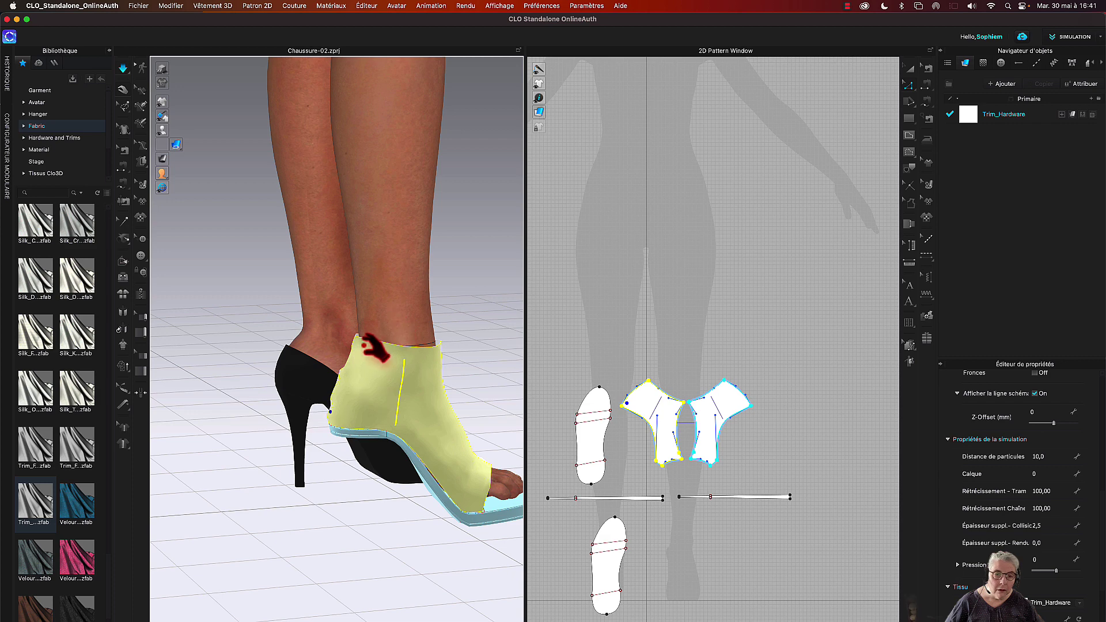
click(658, 347)
scroll(662, 351, up, 3)
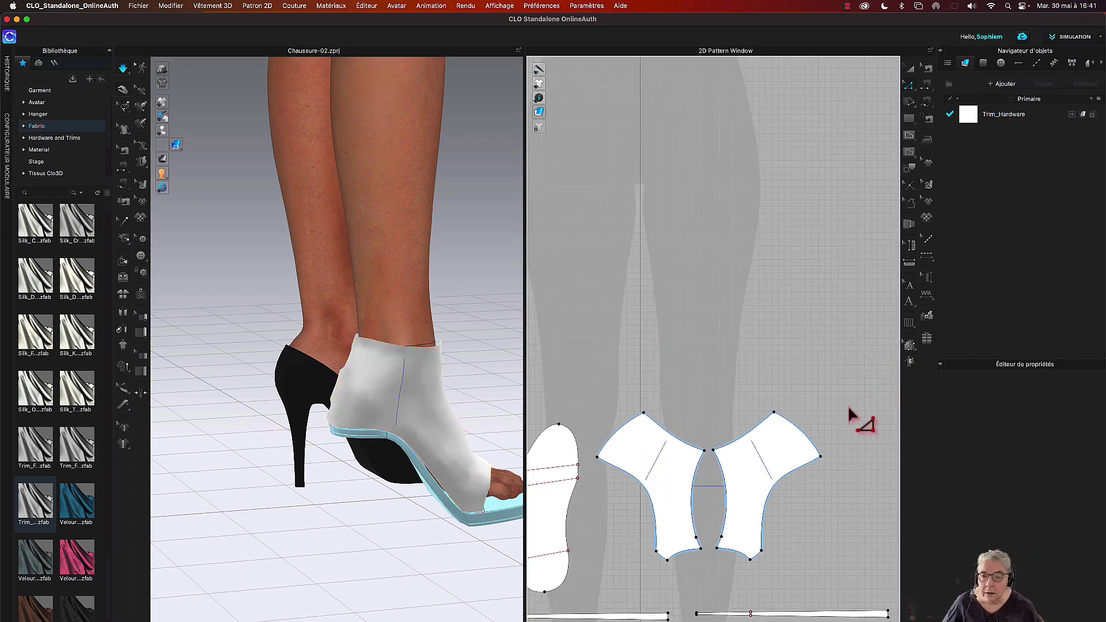
click(776, 425)
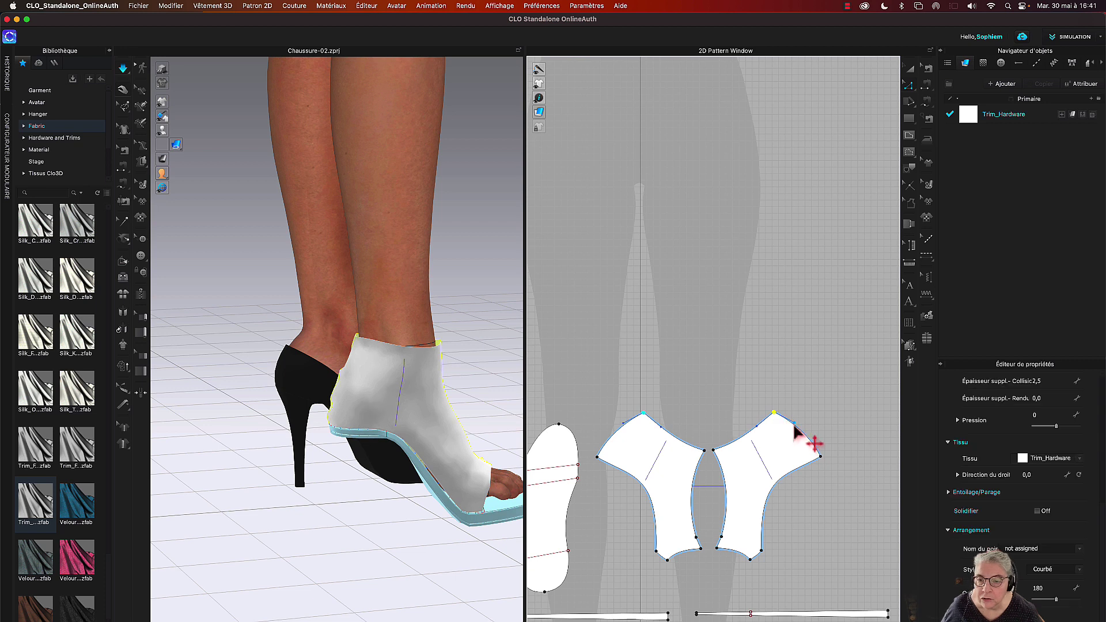
click(793, 431)
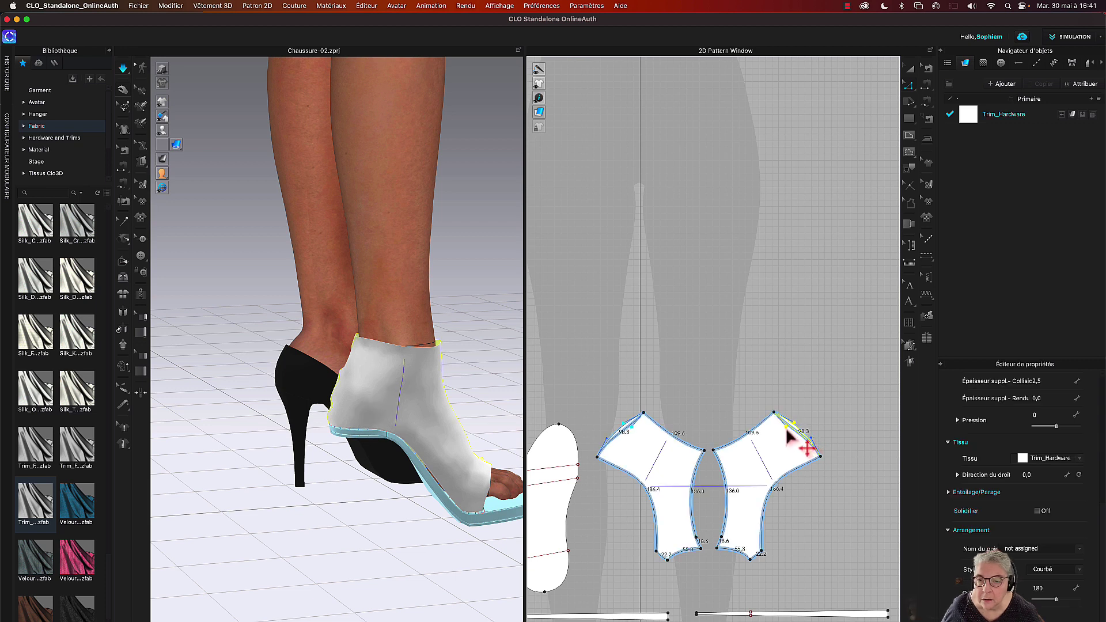
drag(786, 429, 810, 436)
click(852, 530)
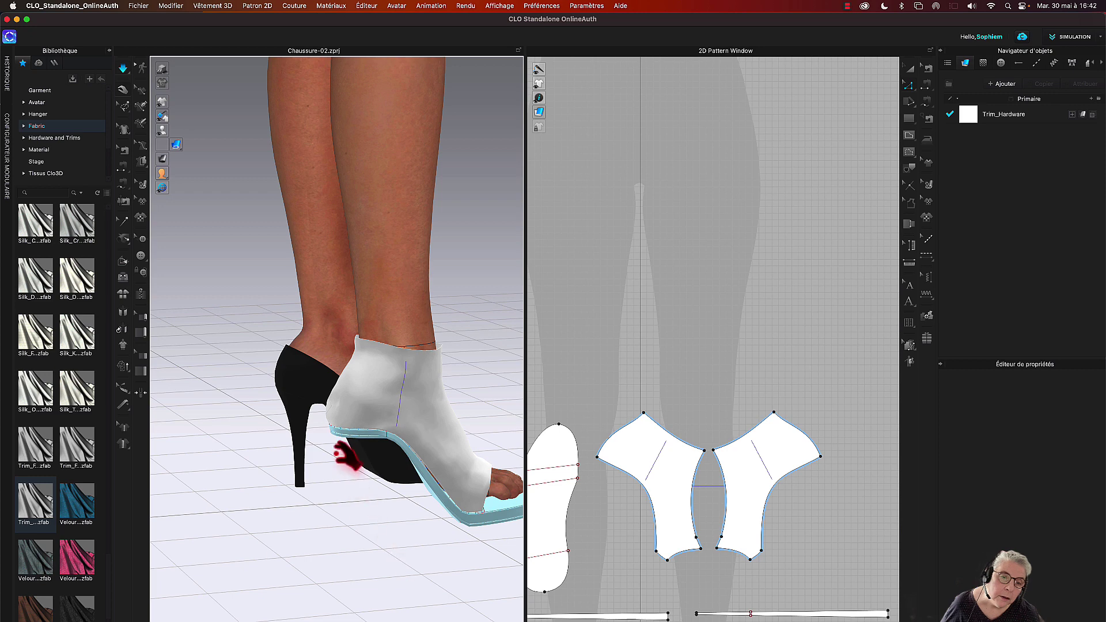
Step: Pull the original upper piece outward at several spots around the heel in 3D during the simulation and deselect it
click(327, 403)
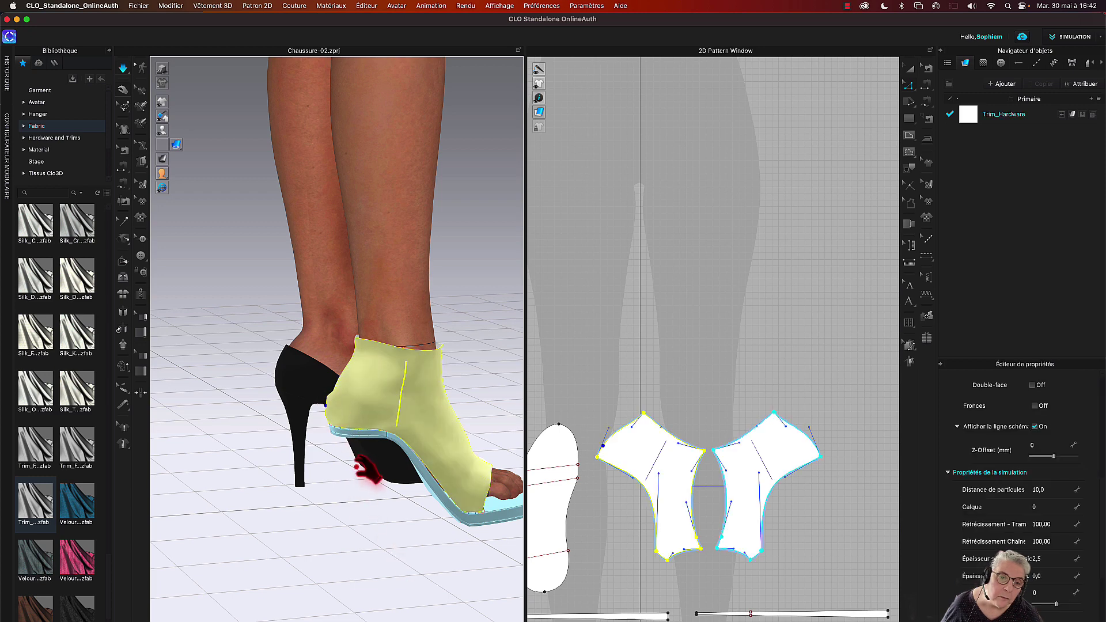
mouse_move(370, 464)
right_down()
mouse_move(454, 464)
mouse_move(365, 471)
right_up()
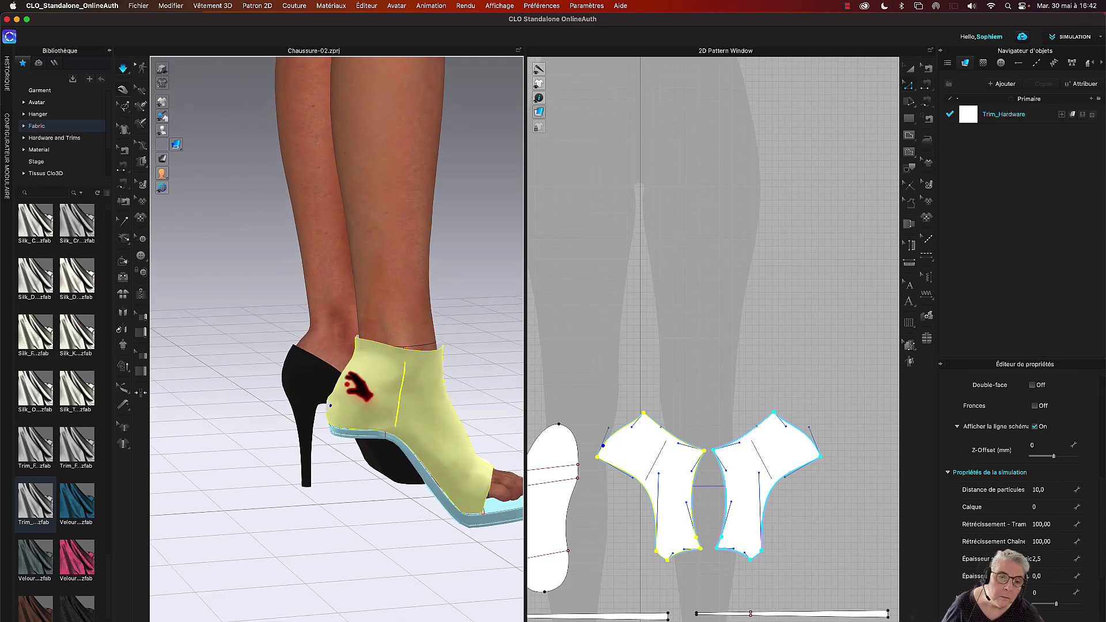
drag(345, 392, 334, 384)
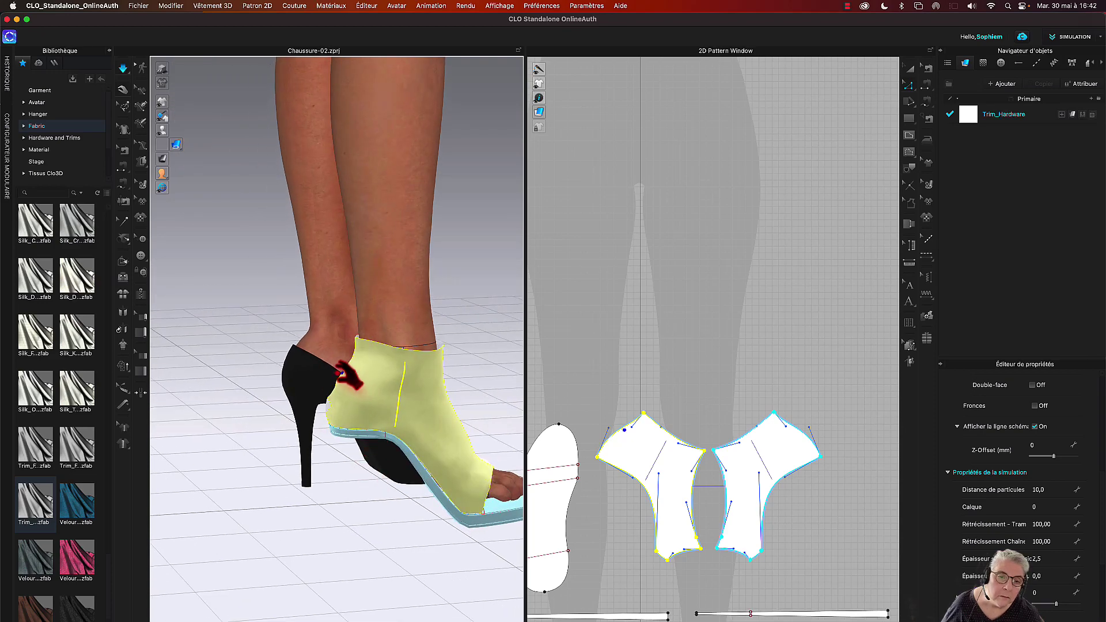
click(451, 353)
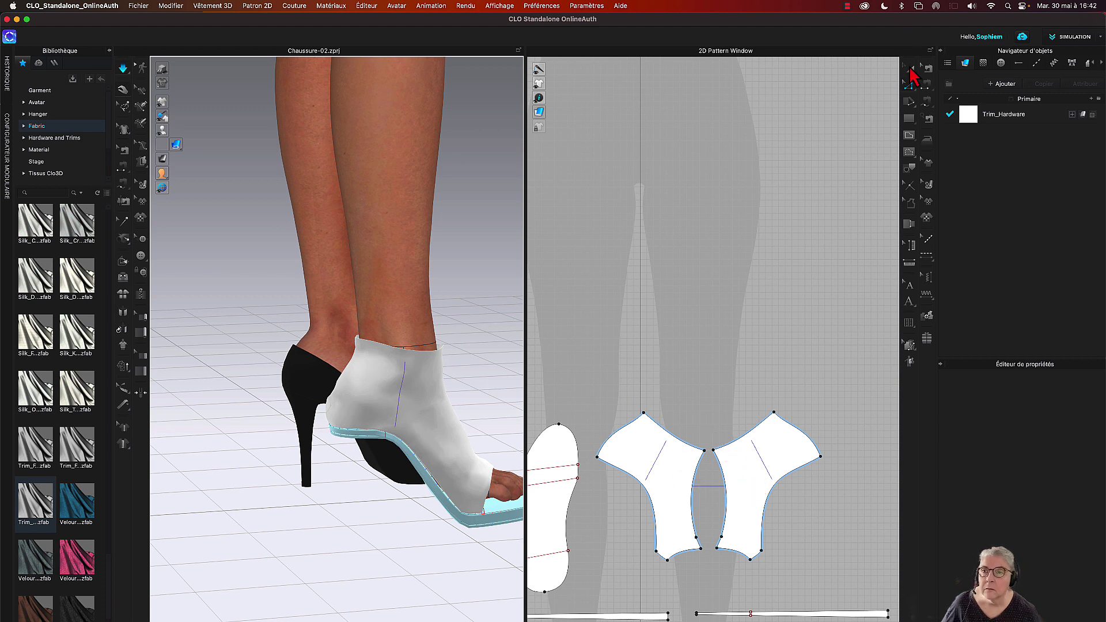
Step: Set the particle distance of both upper pieces to 20 and run the simulation to inspect the shoe around the heel
click(910, 70)
click(662, 481)
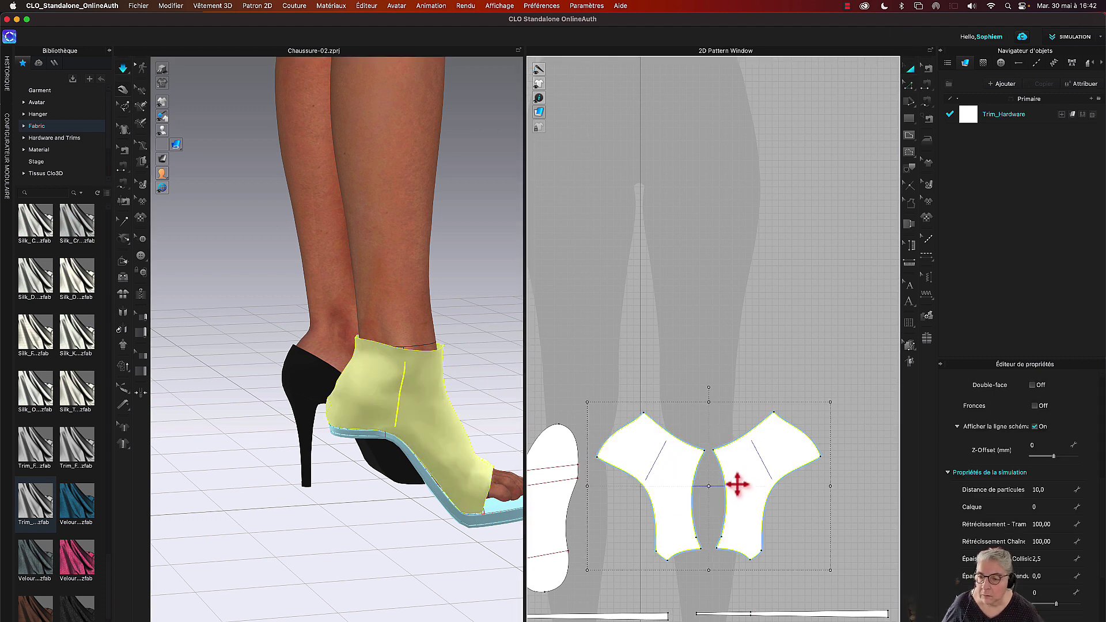
click(1051, 489)
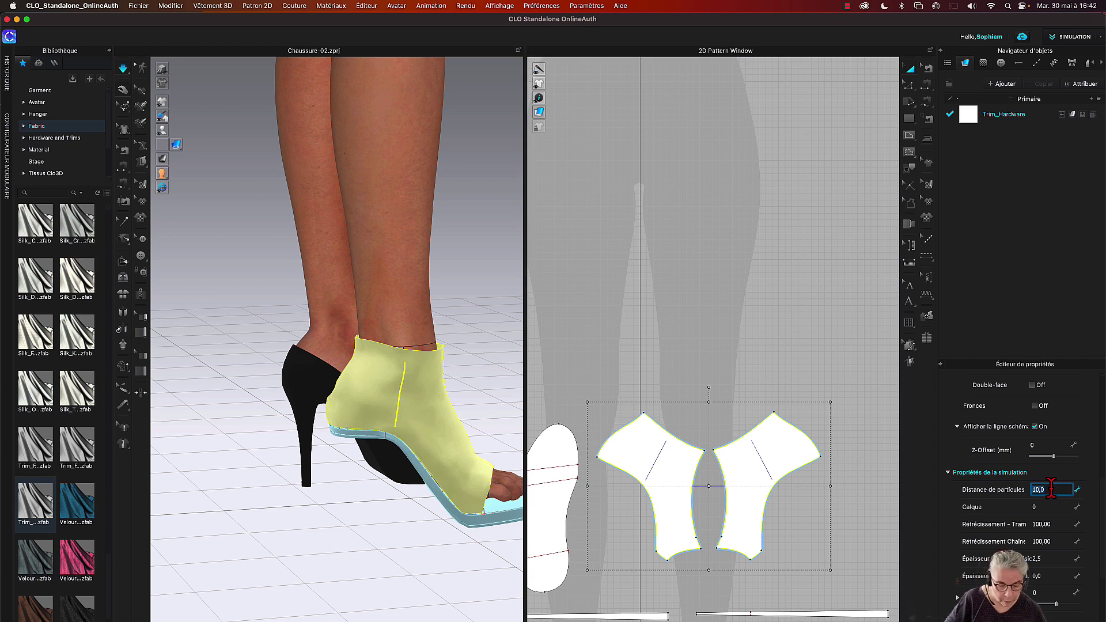
key(Return)
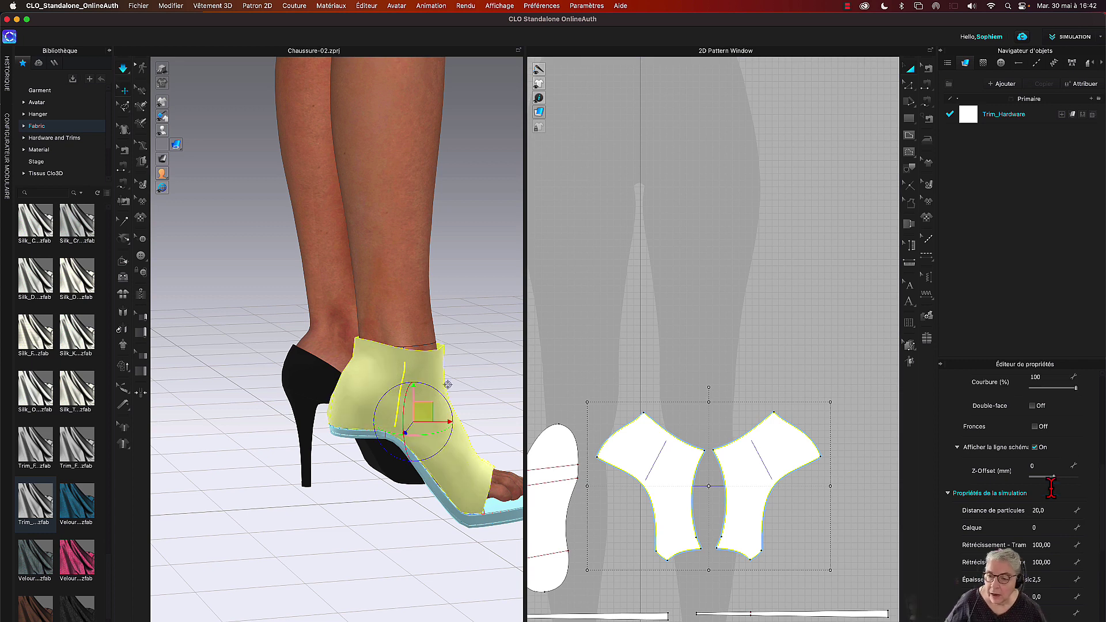
key(space)
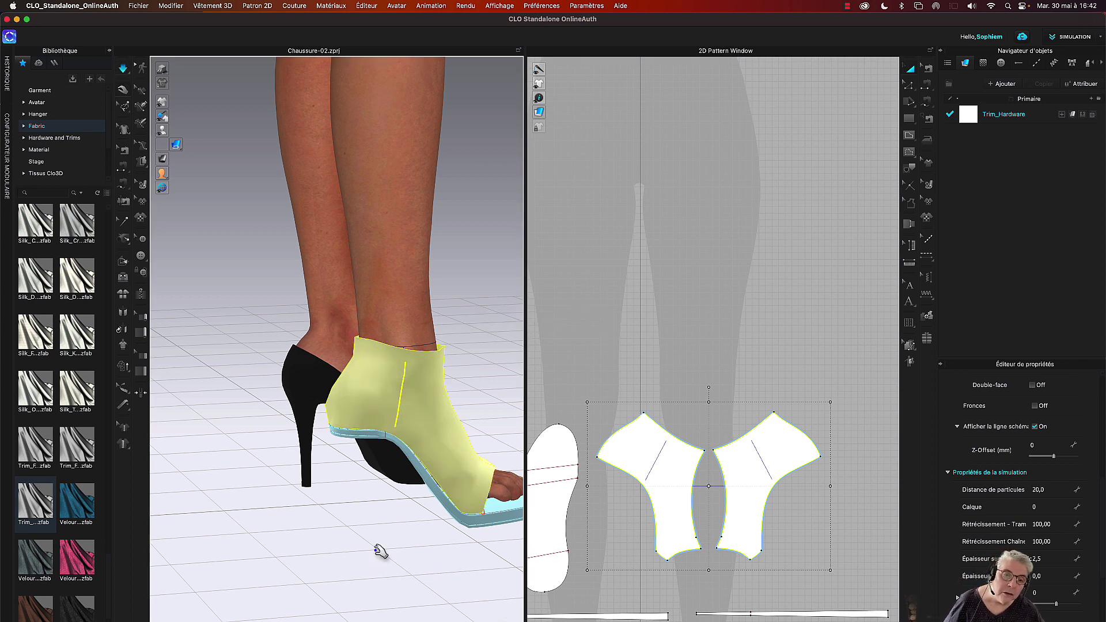
right_drag(391, 521, 464, 527)
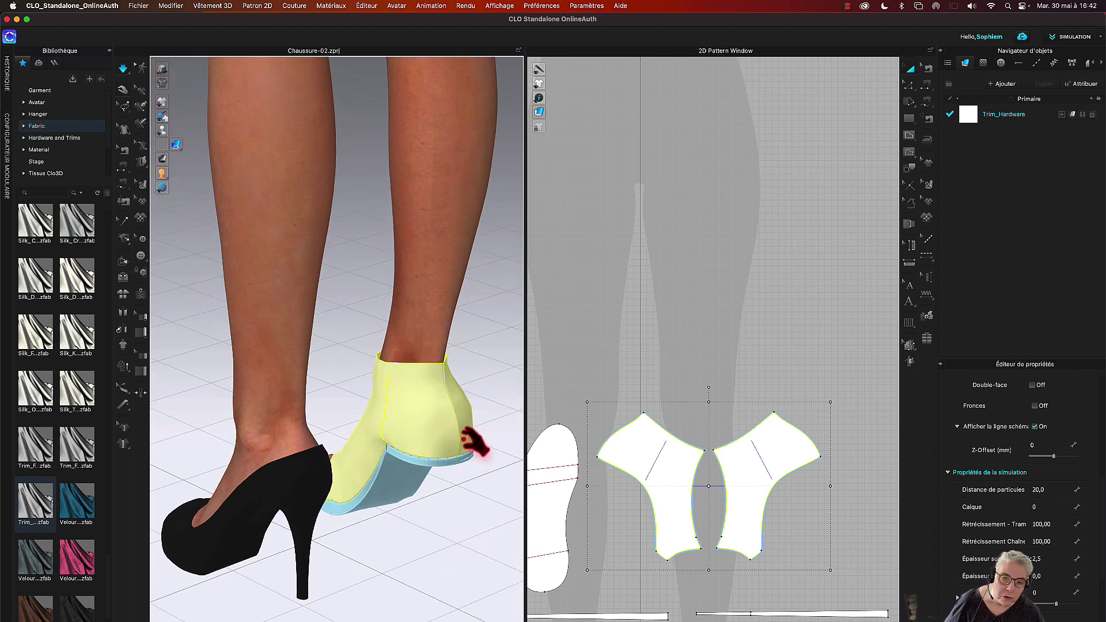
Step: Try the Tourné seam line type on the back heel seam joining the two upper pieces
scroll(671, 343, down, 2)
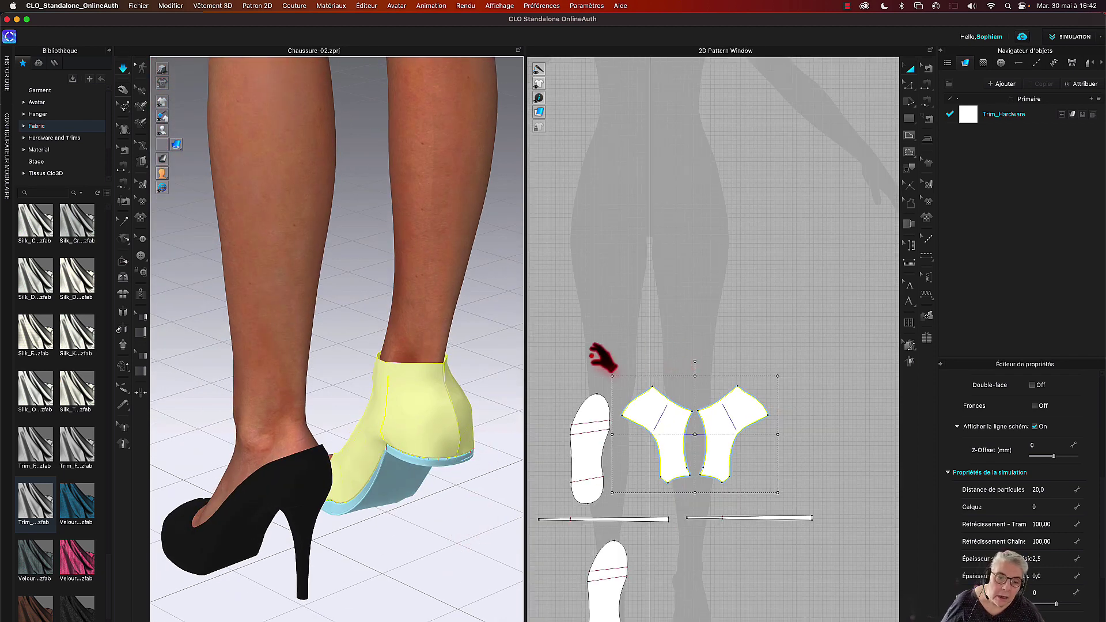
scroll(490, 442, up, 3)
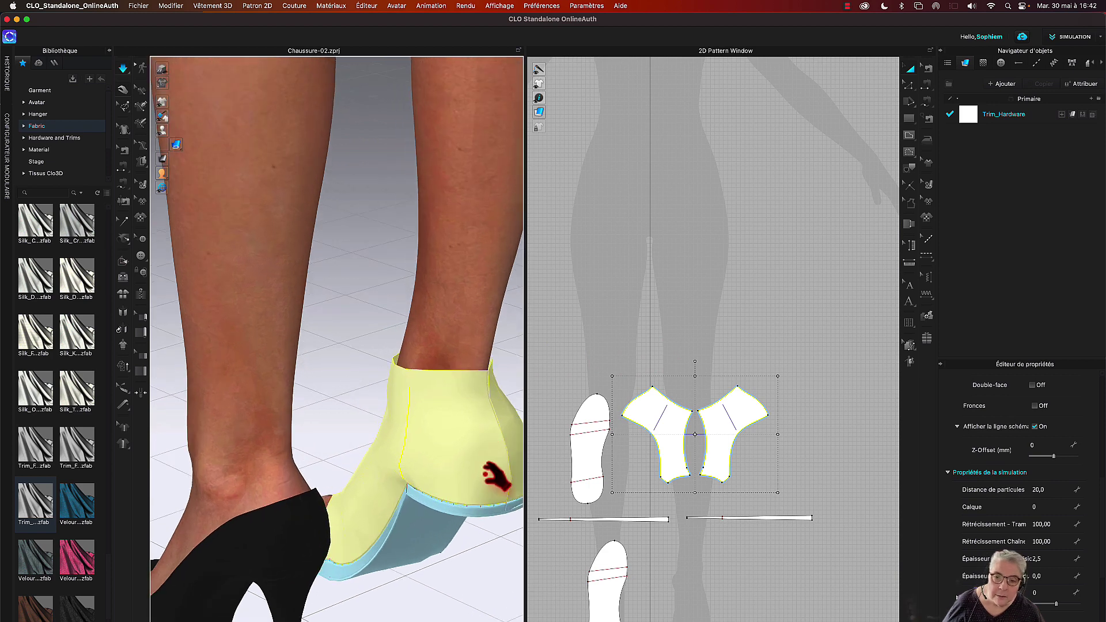
key(b)
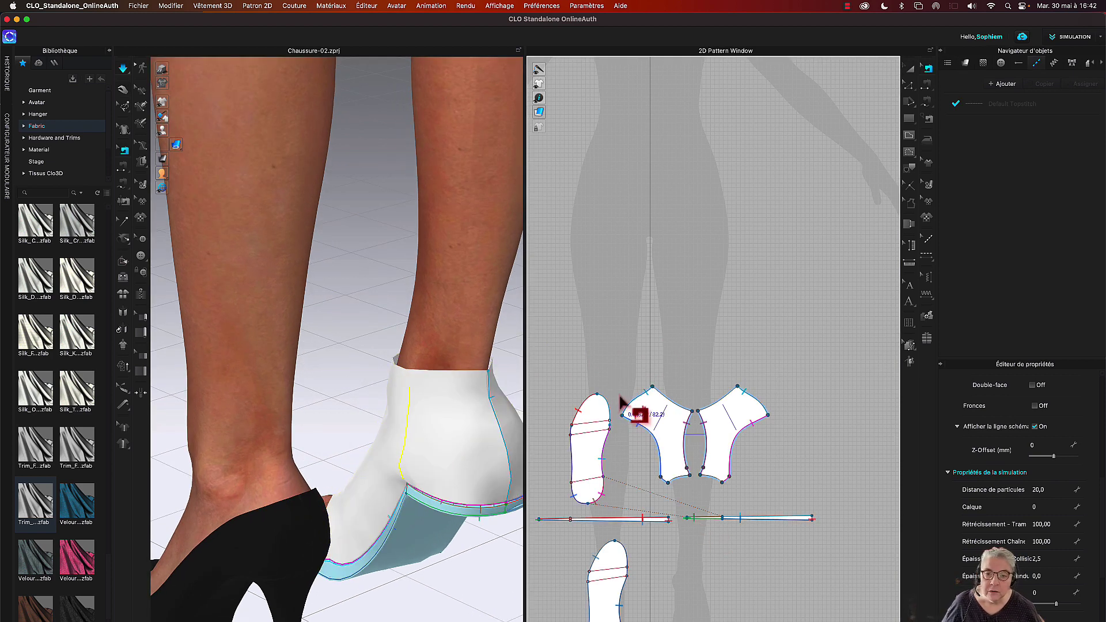
click(659, 413)
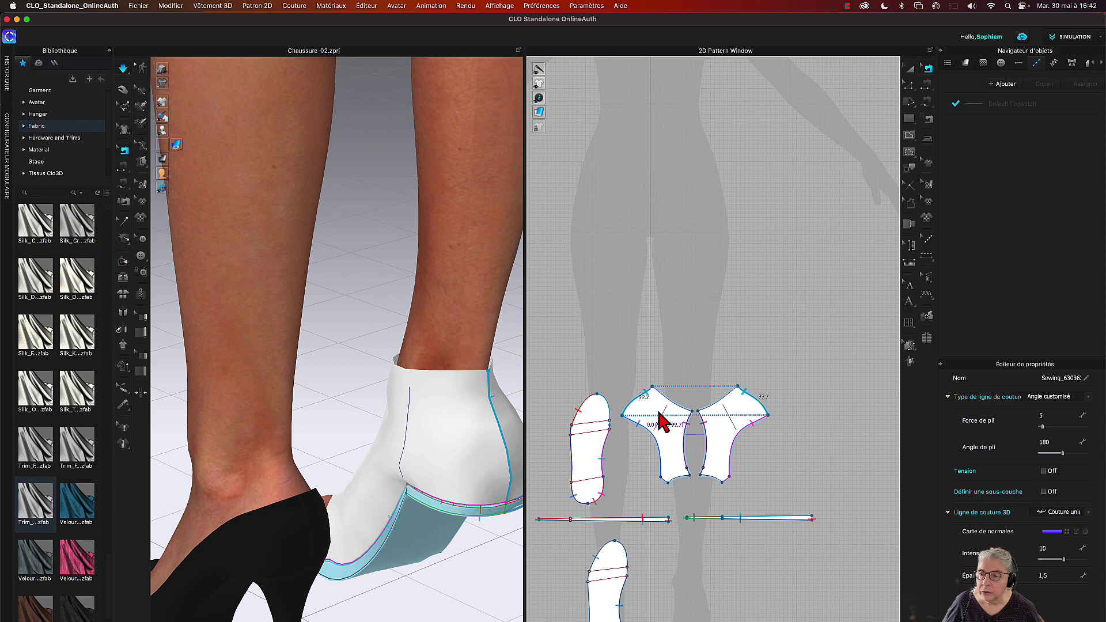
click(1049, 398)
click(1029, 390)
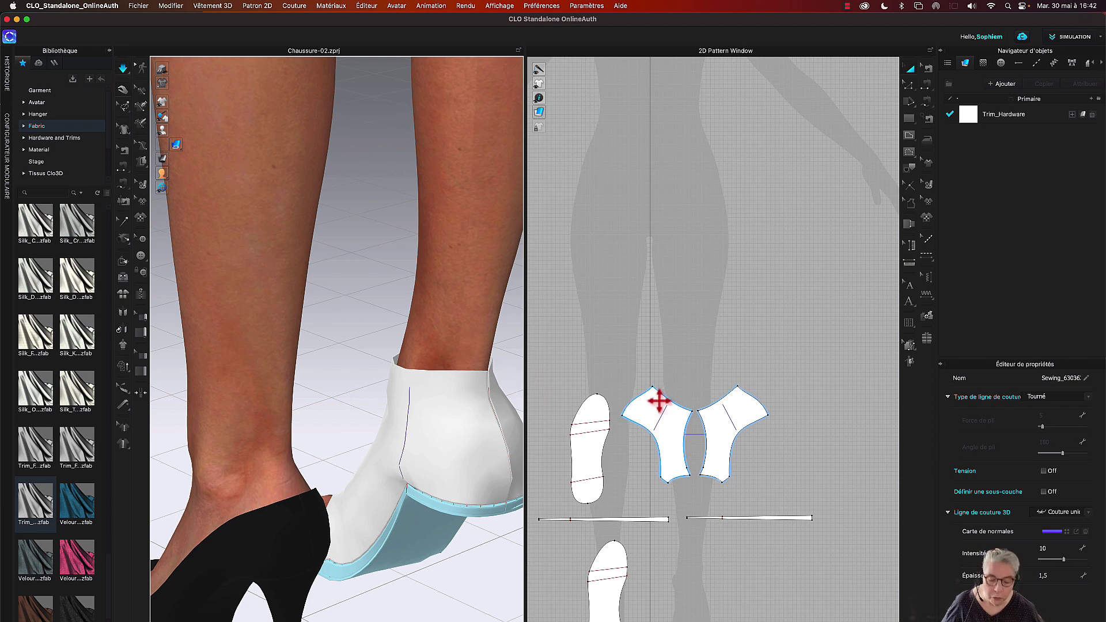
key(z)
click(641, 396)
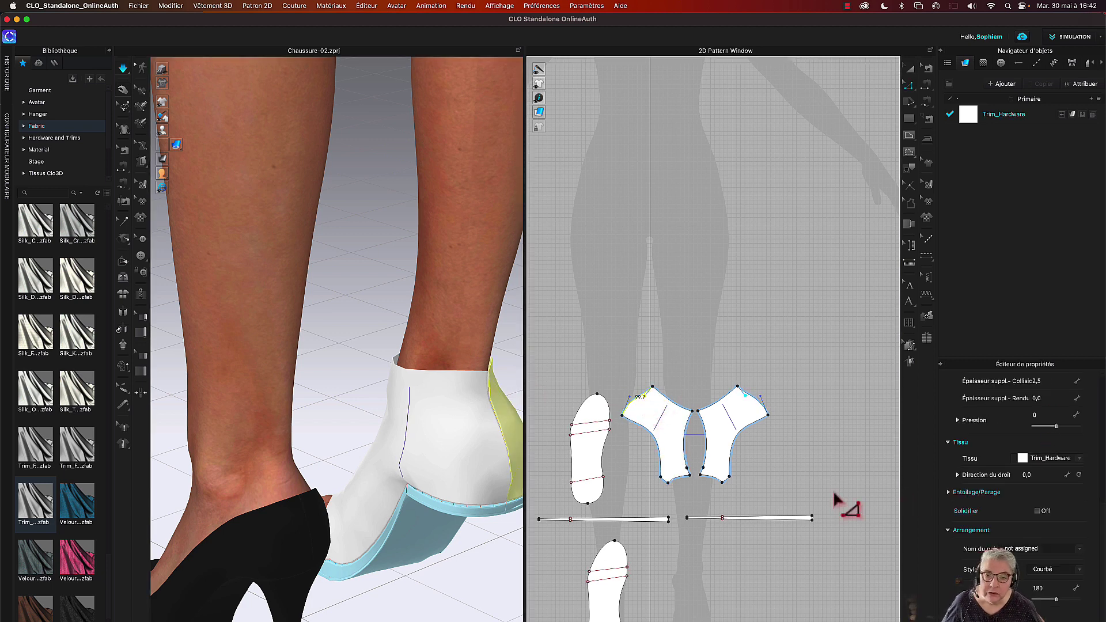
Step: Set the back heel seam's line type to Angle customisé, then simulate the shoe and check the heel
key(b)
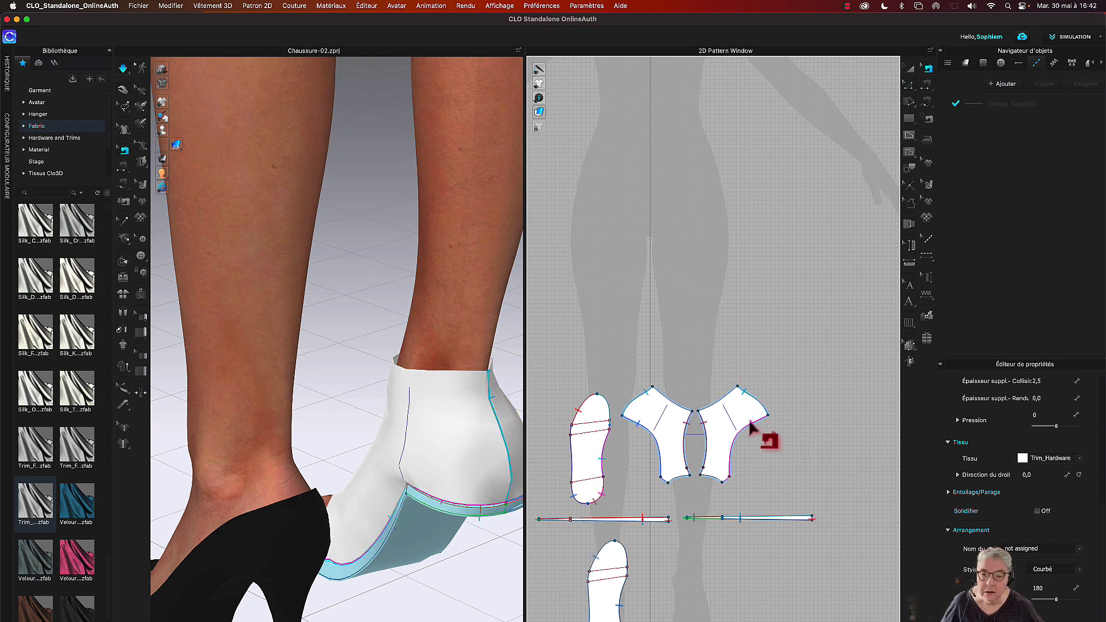
click(643, 403)
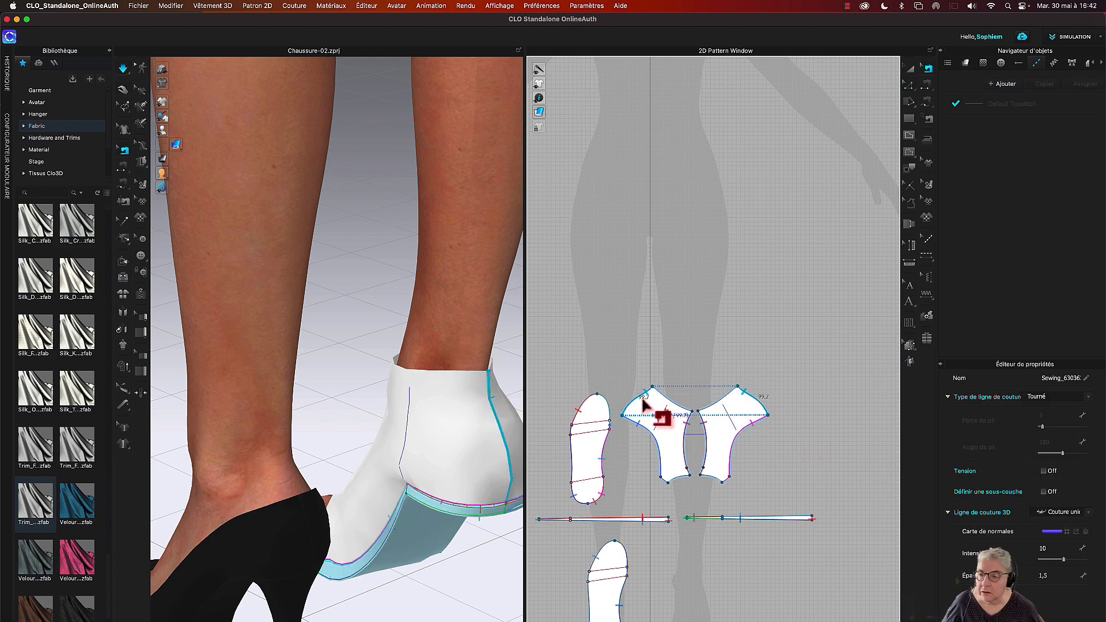
click(1036, 397)
click(1044, 417)
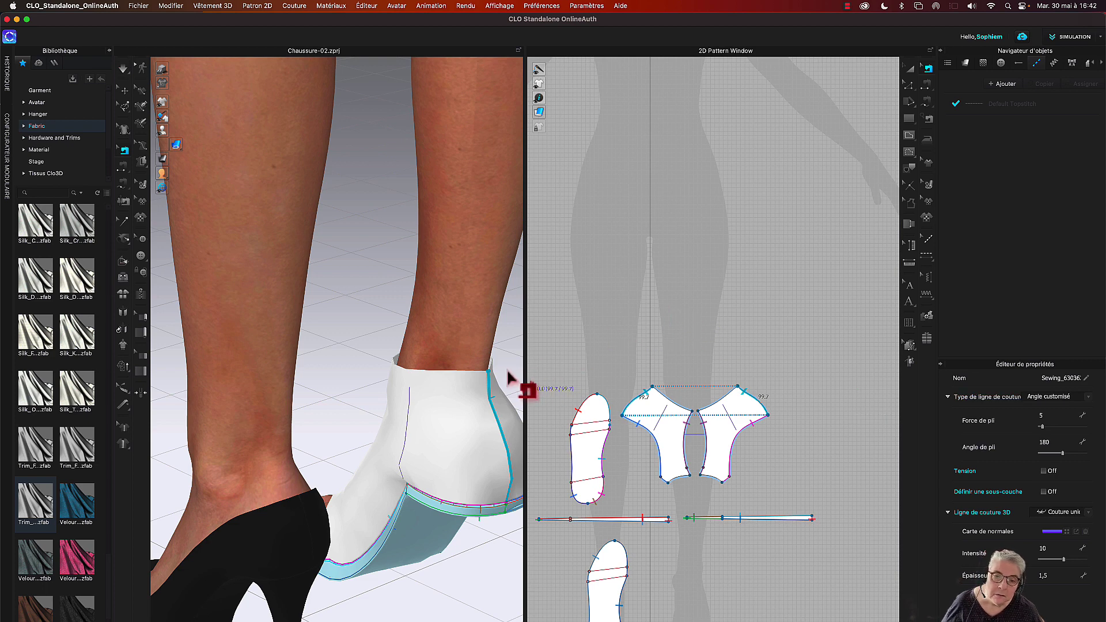
key(space)
right_drag(518, 372, 450, 369)
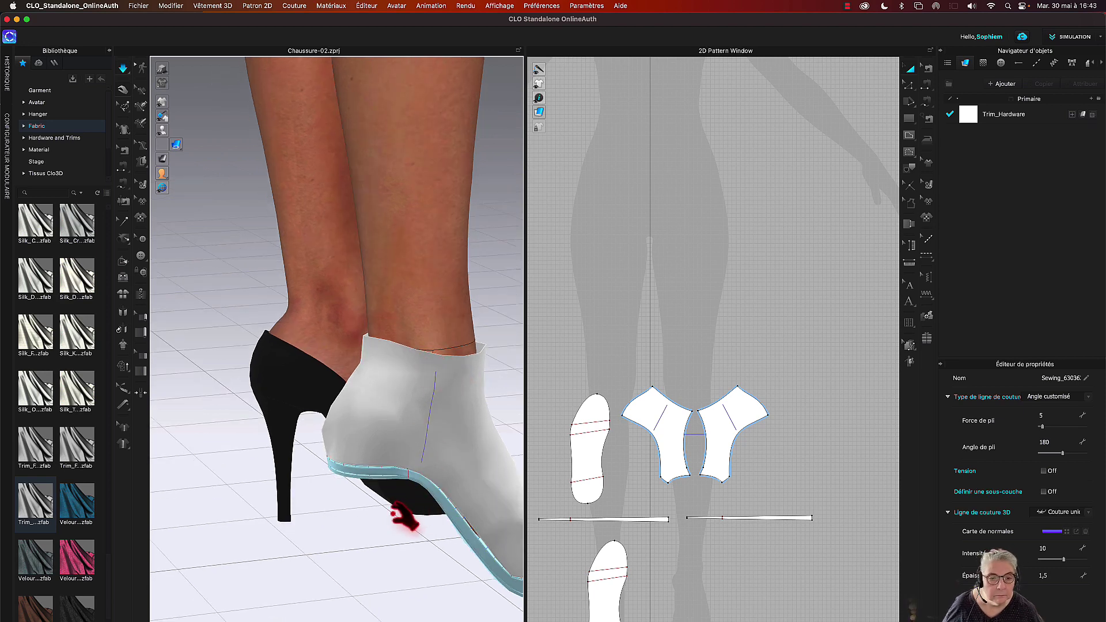
right_drag(405, 517, 320, 464)
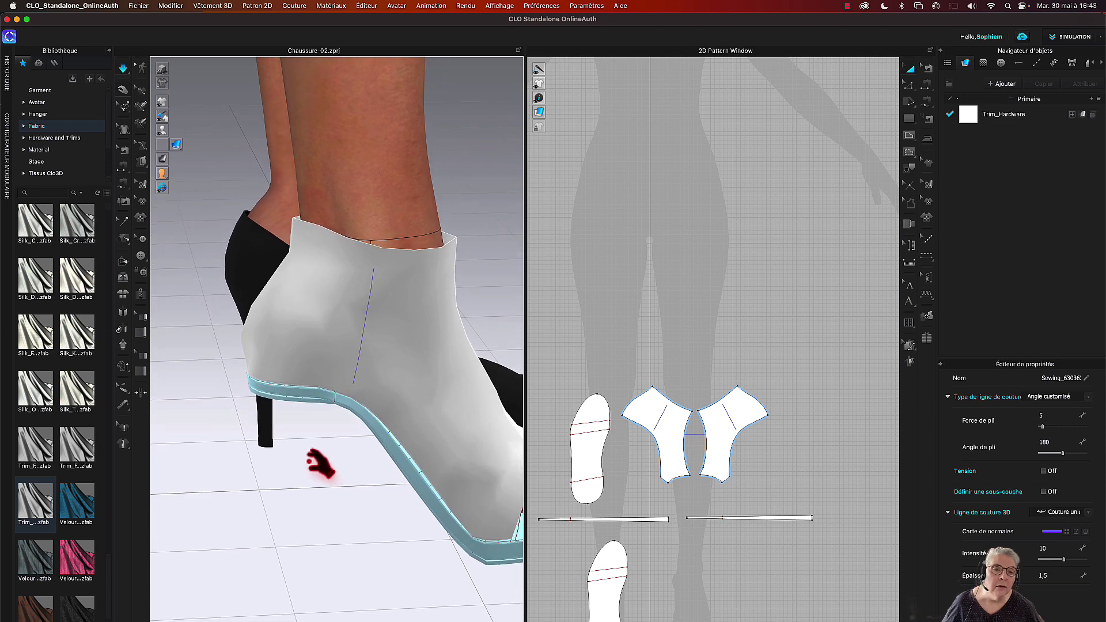
Step: Draw a curved 3D pen line about 100 mm long on the upper's outer side, from near the back heel seam down to the sole
key(b)
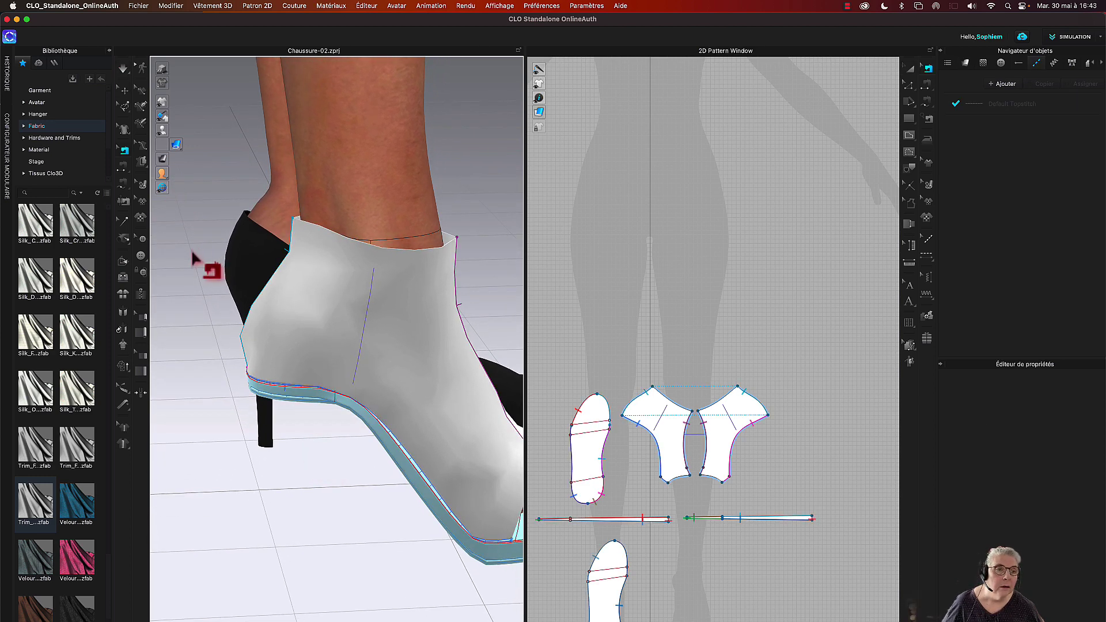
click(145, 166)
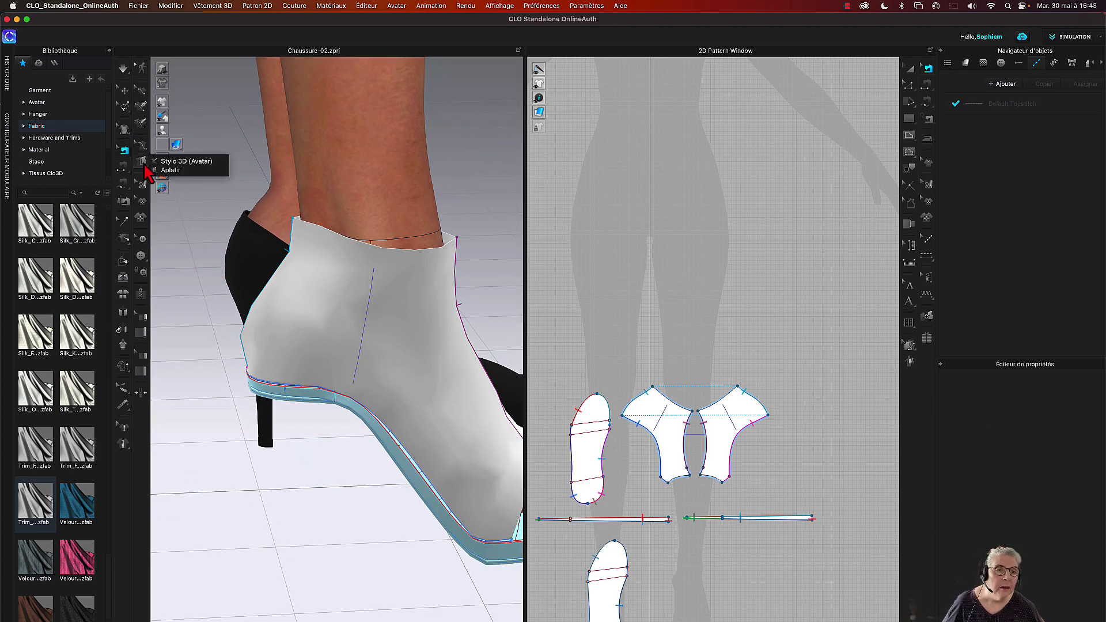
click(142, 114)
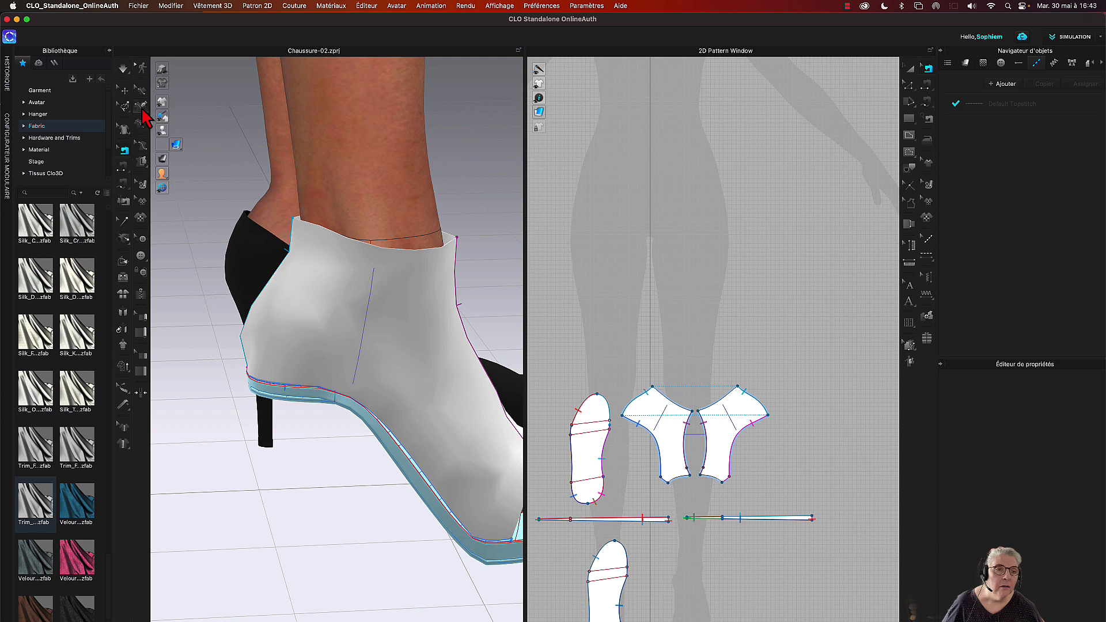
click(143, 109)
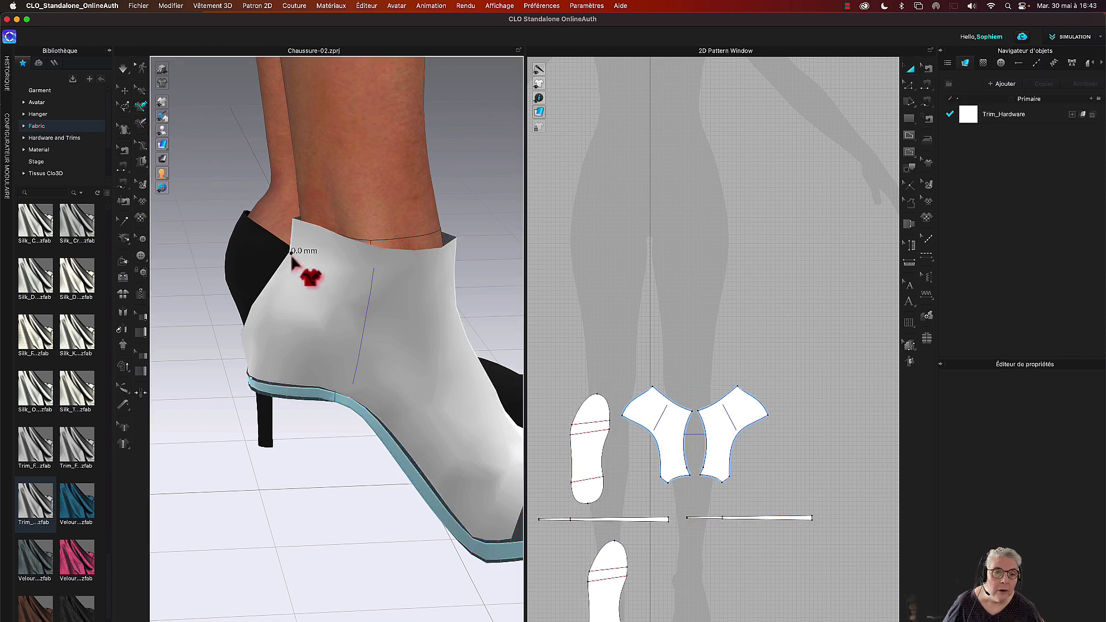
click(323, 268)
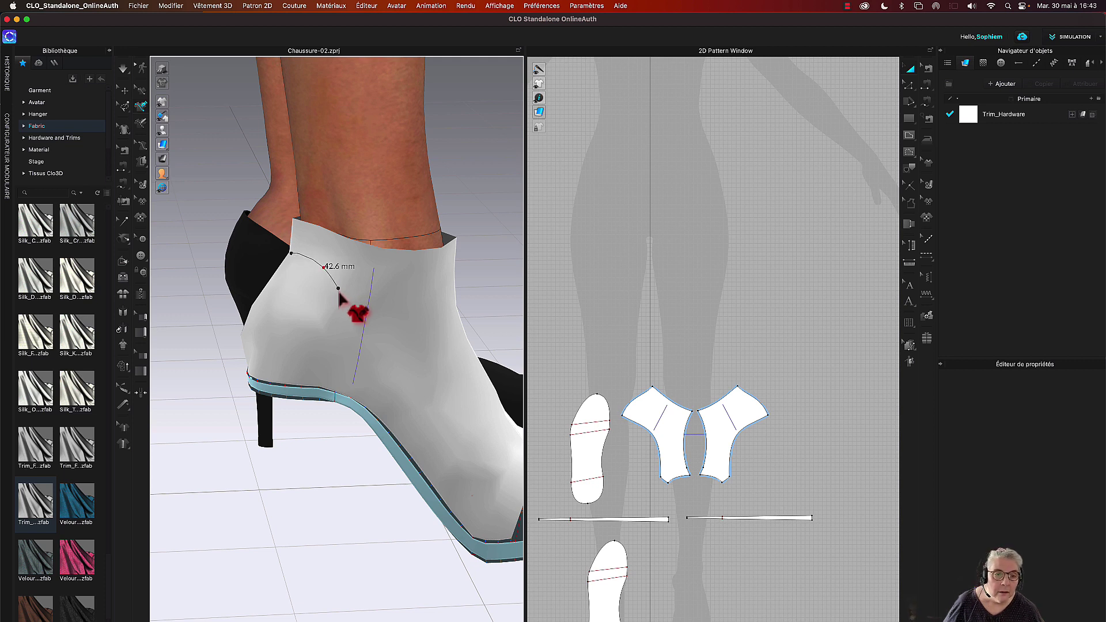
click(338, 290)
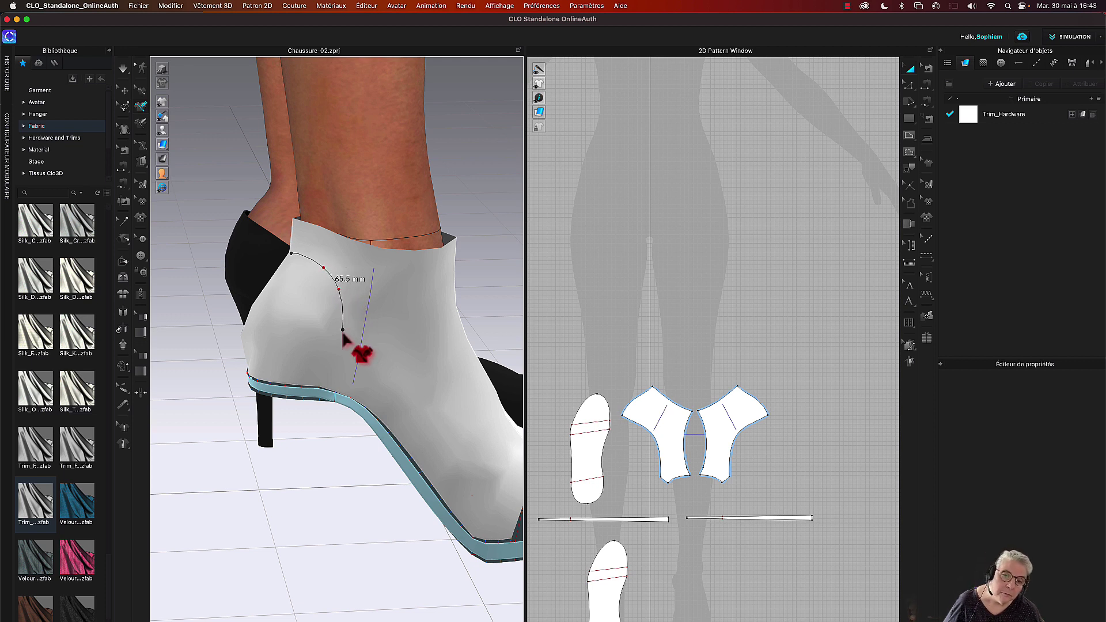
click(343, 330)
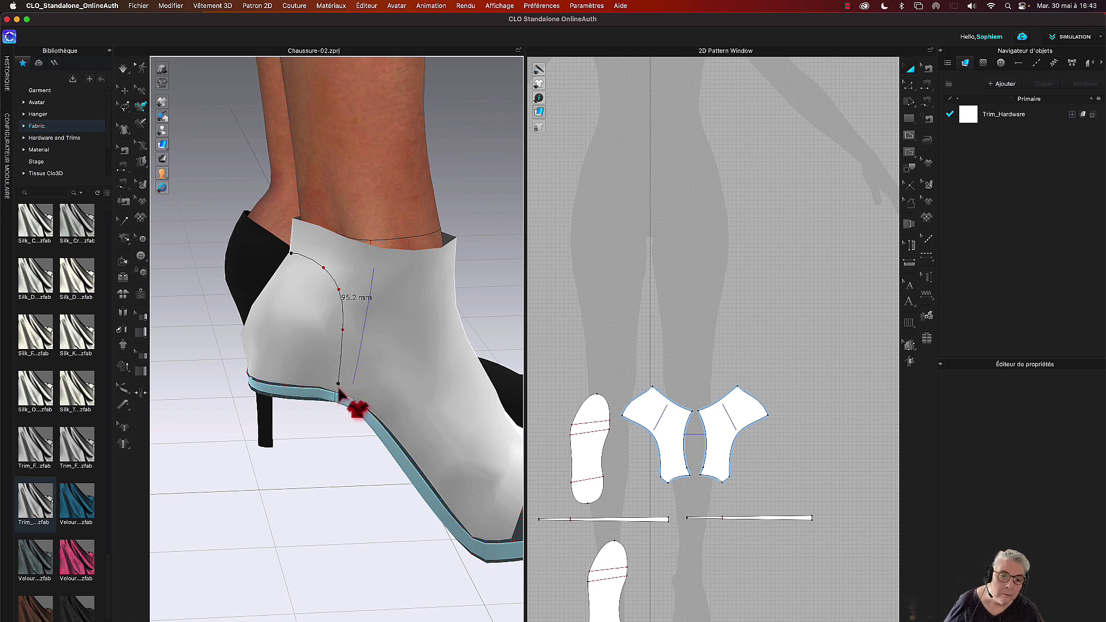
click(338, 370)
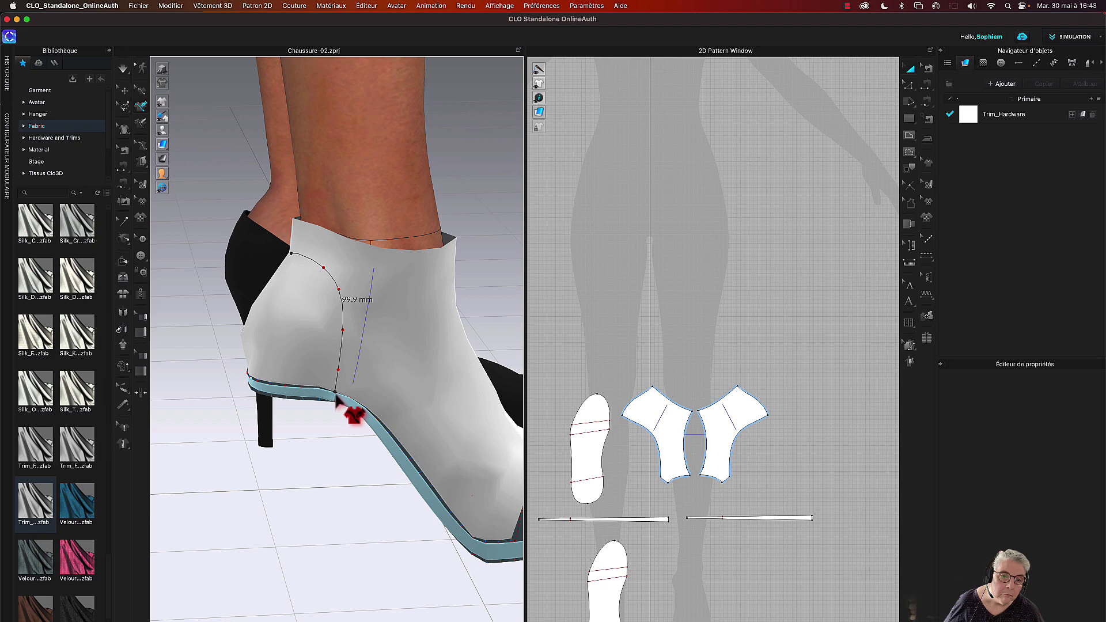
double_click(335, 393)
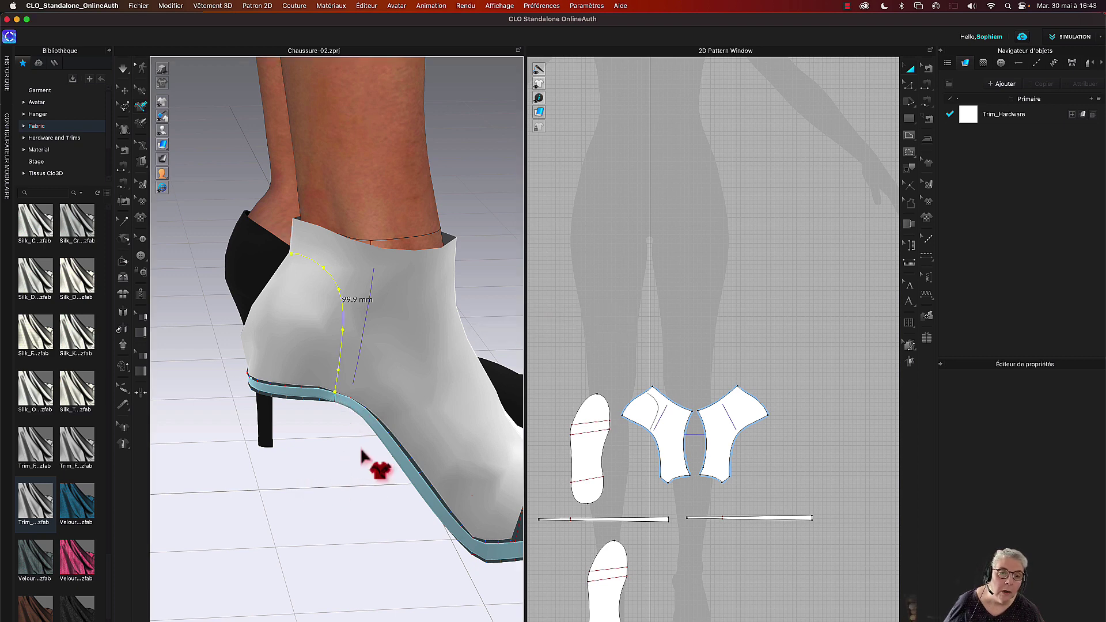
Step: Move the upper end point of the outer side's curved line onto the back heel seam
right_drag(361, 452, 410, 453)
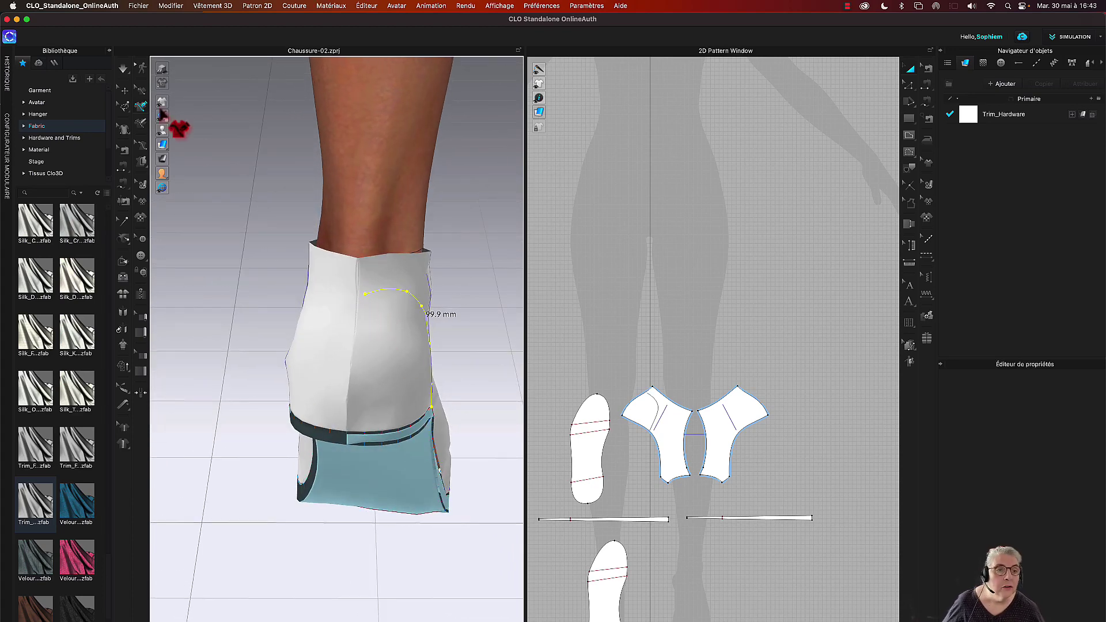
click(142, 91)
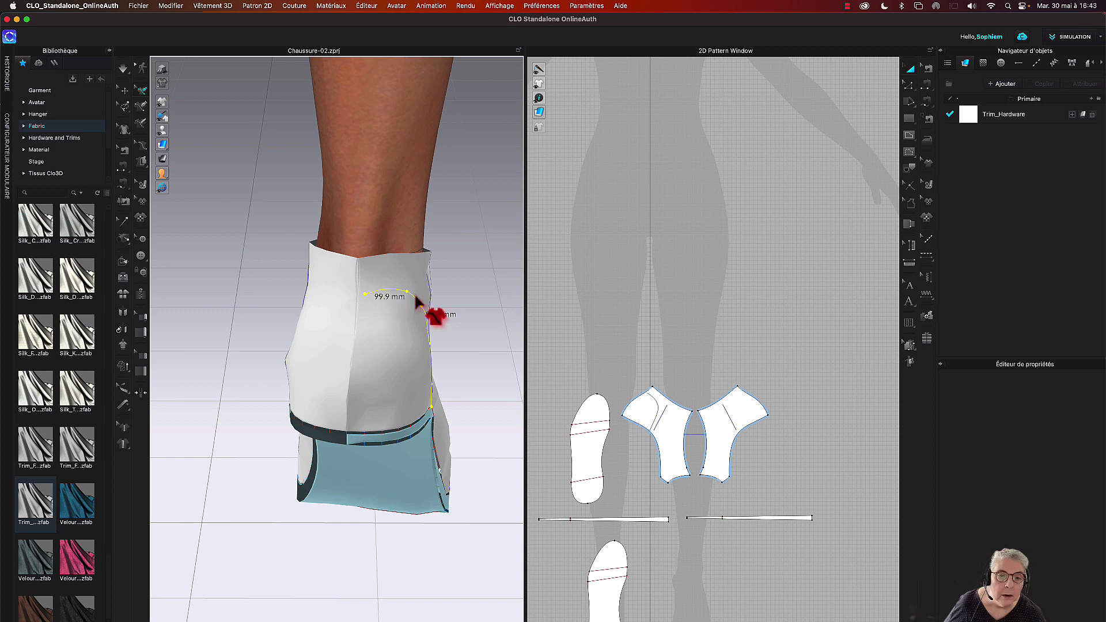
drag(365, 295, 359, 290)
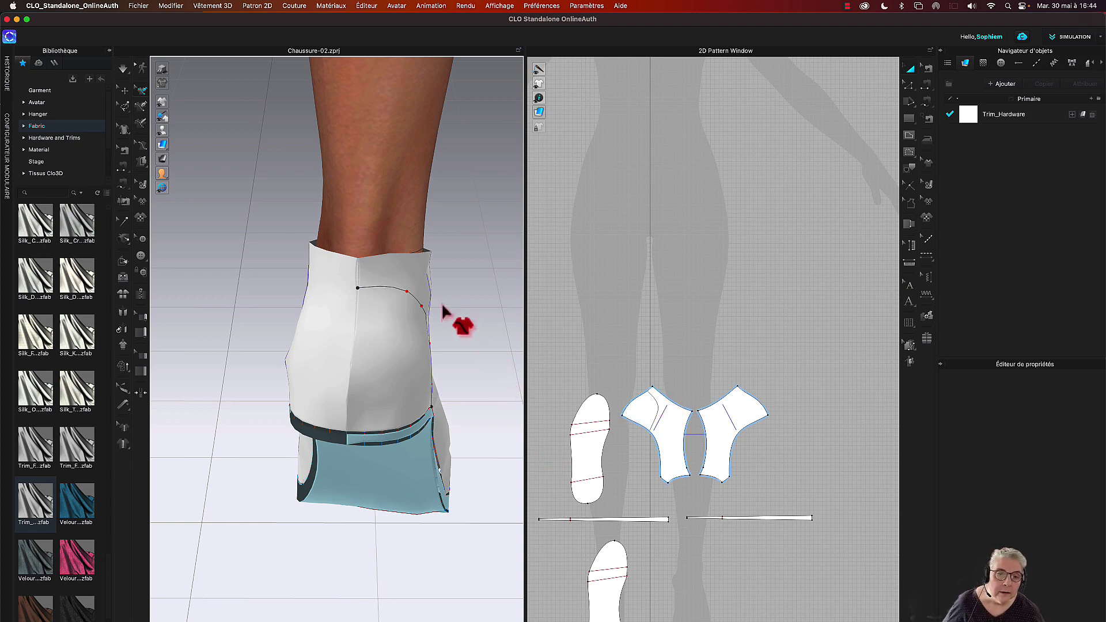
Step: Draw a matching curved 3D pen line about 107 mm long on the upper's inner side, from the outer line's seam point to the sole
right_drag(454, 302, 490, 306)
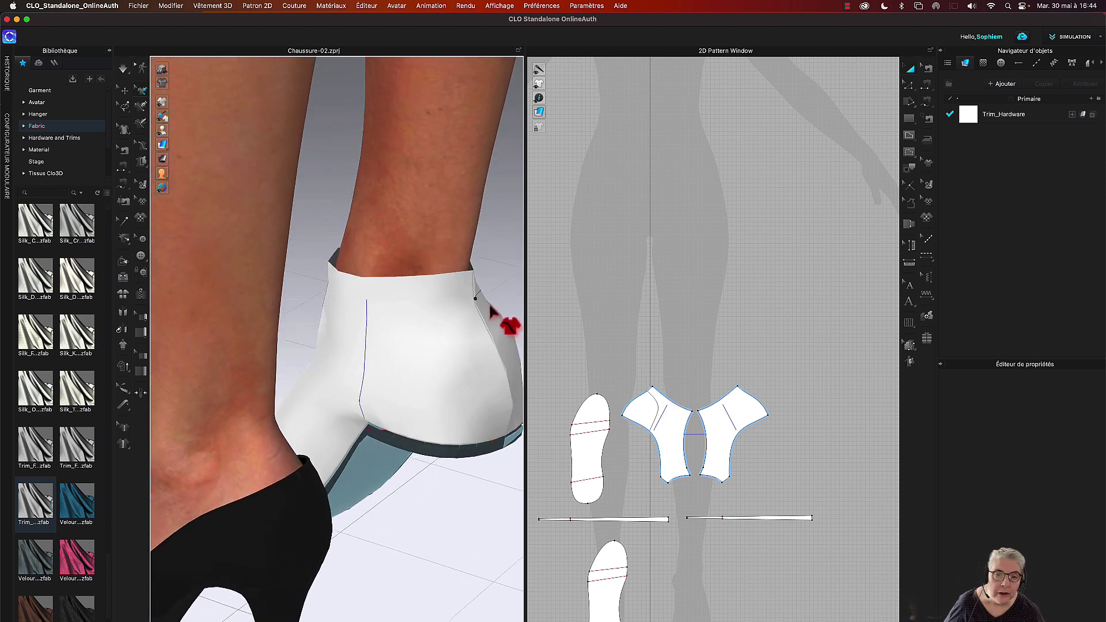
scroll(490, 311, up, 3)
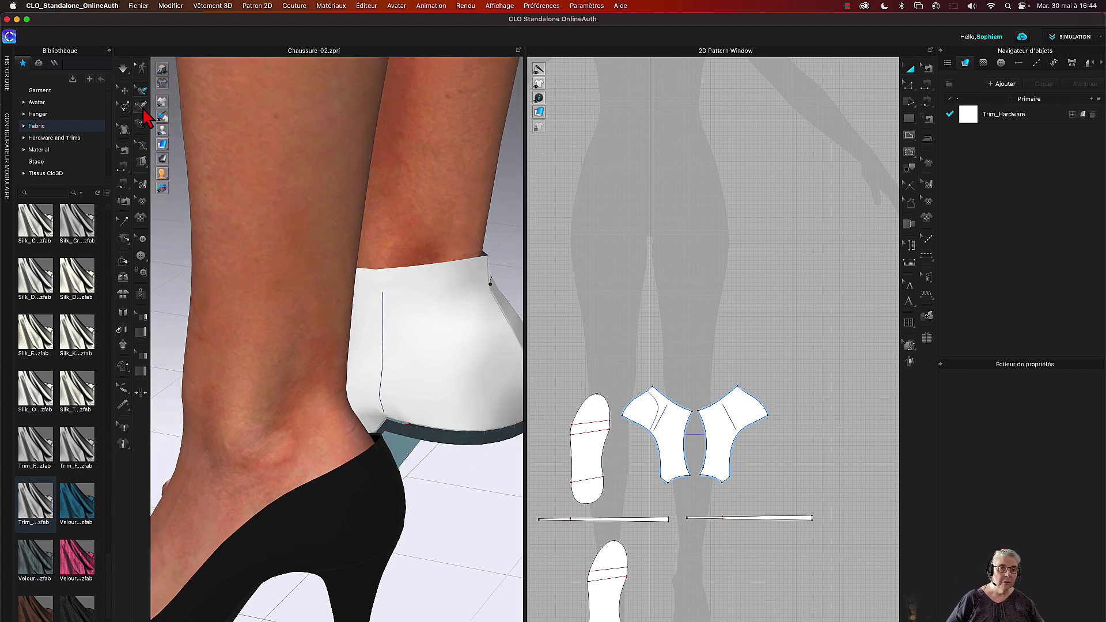
click(142, 107)
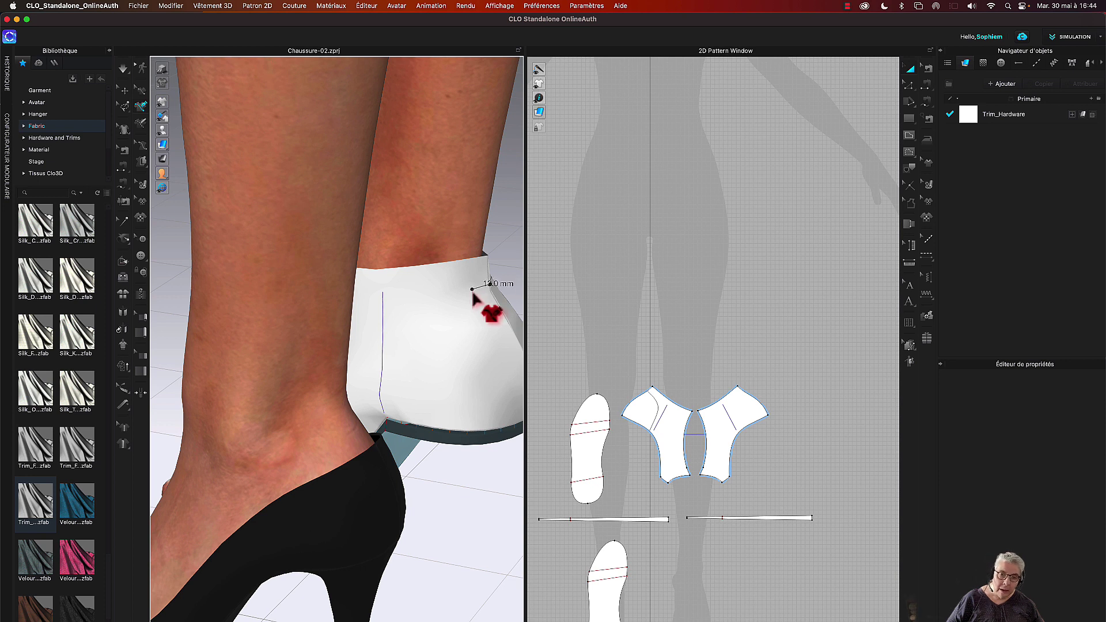
click(440, 303)
click(399, 340)
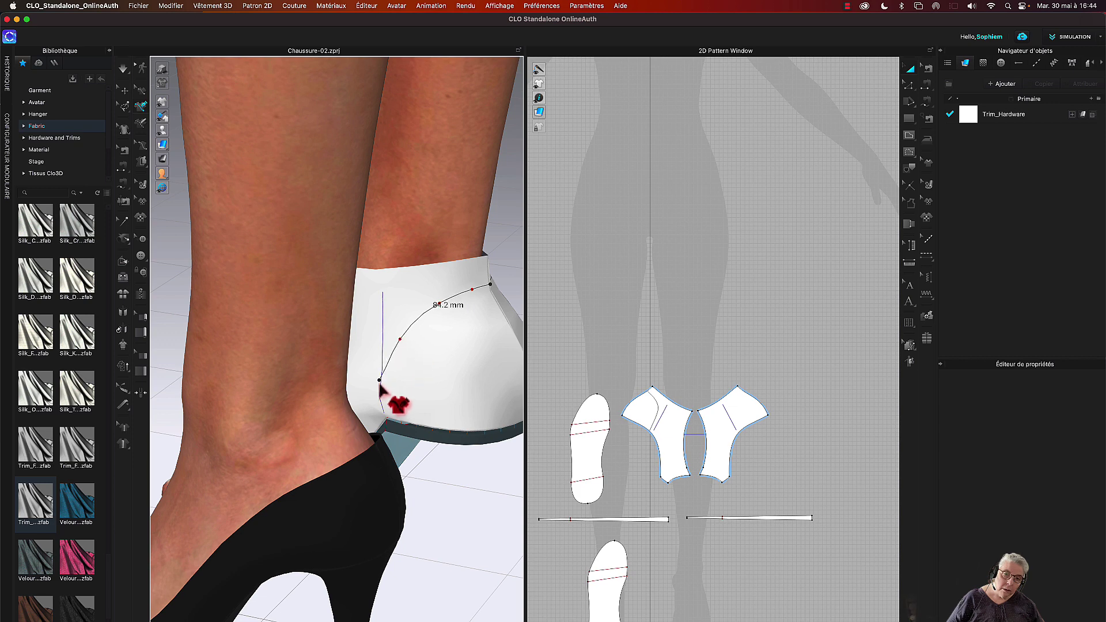
click(387, 362)
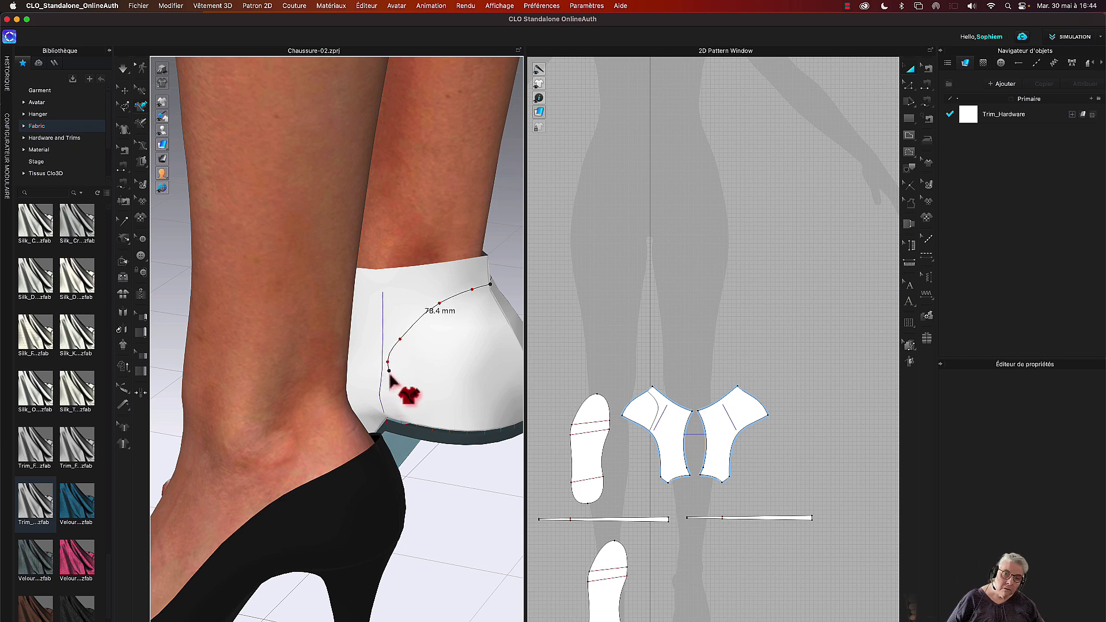
mouse_move(390, 375)
right_down()
mouse_move(403, 365)
mouse_move(387, 368)
right_up()
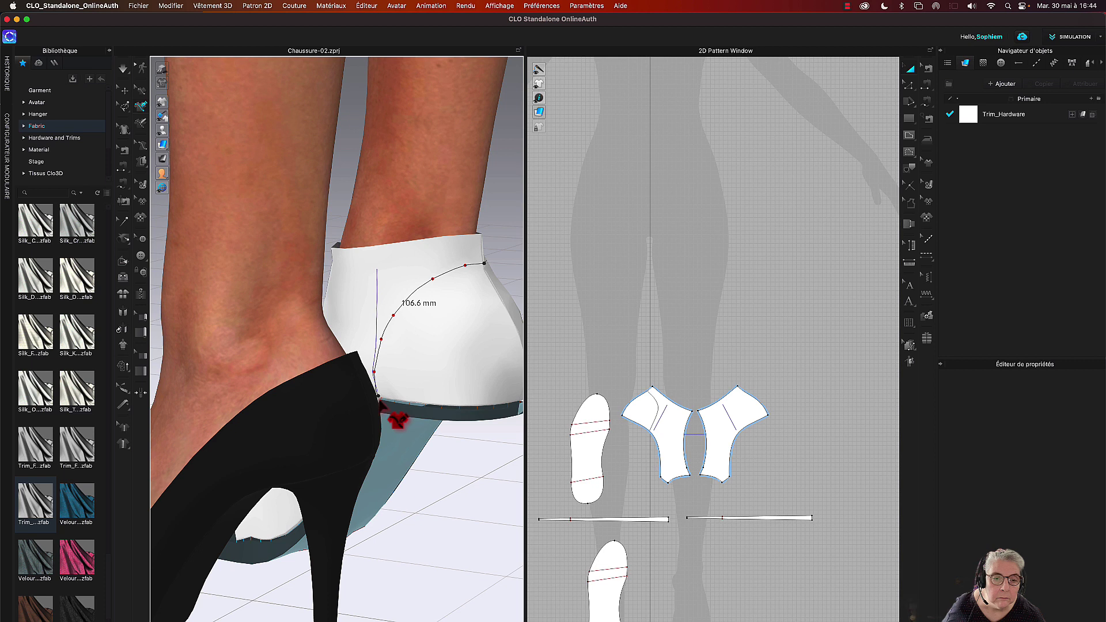
double_click(378, 398)
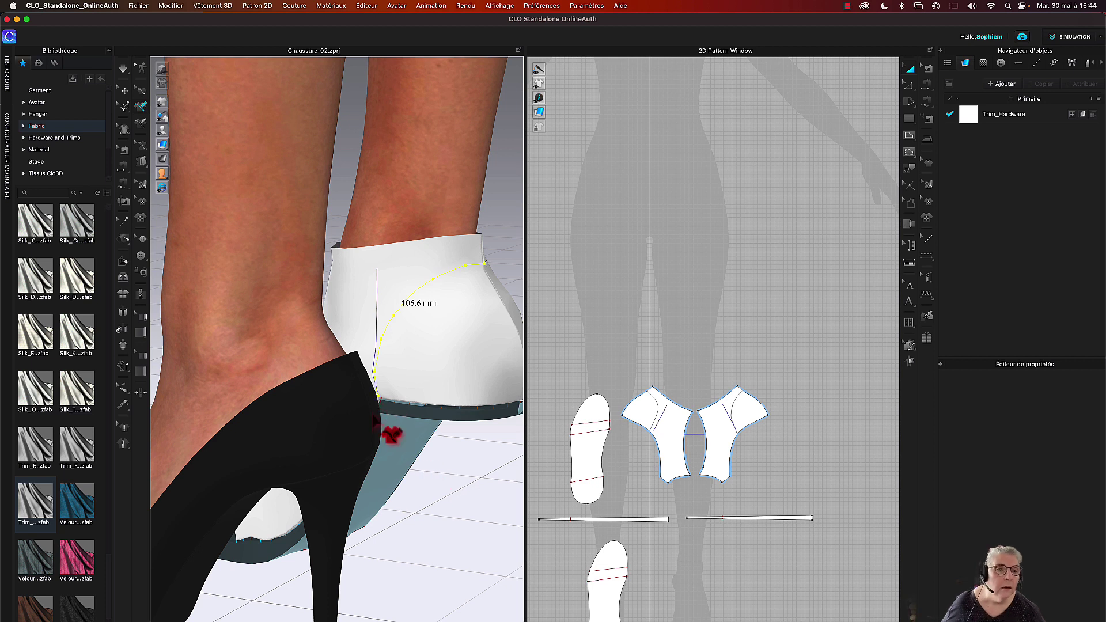
Step: Move the lower end point of the inner side's curved 3D pen line onto the upper's edge at the sole
click(141, 92)
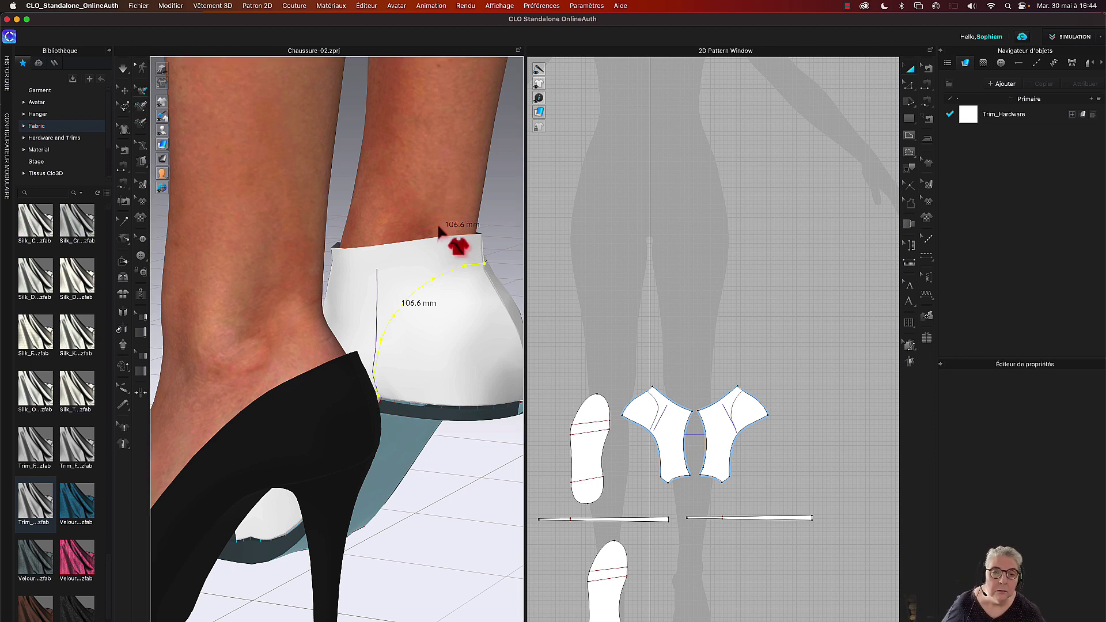
scroll(503, 295, up, 1)
scroll(504, 294, up, 2)
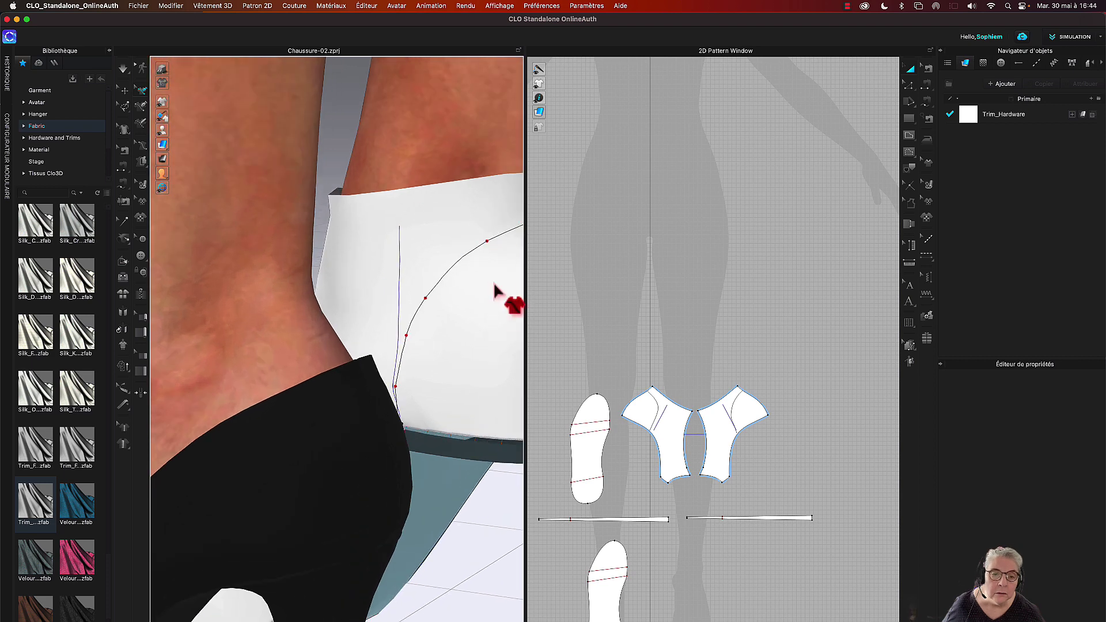
scroll(490, 355, down, 2)
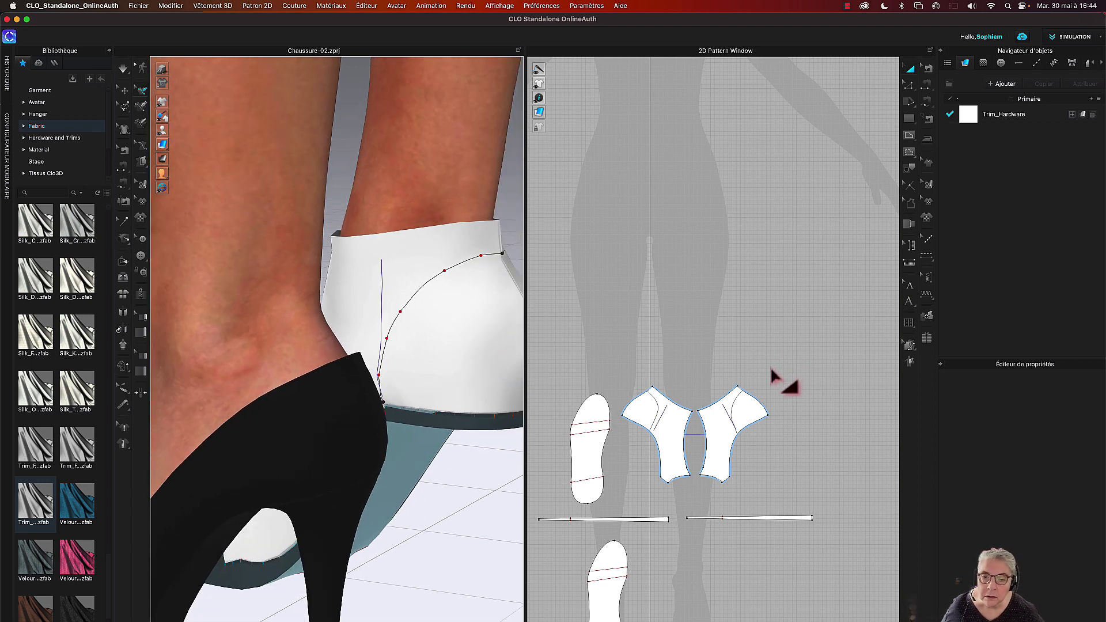
scroll(773, 375, up, 5)
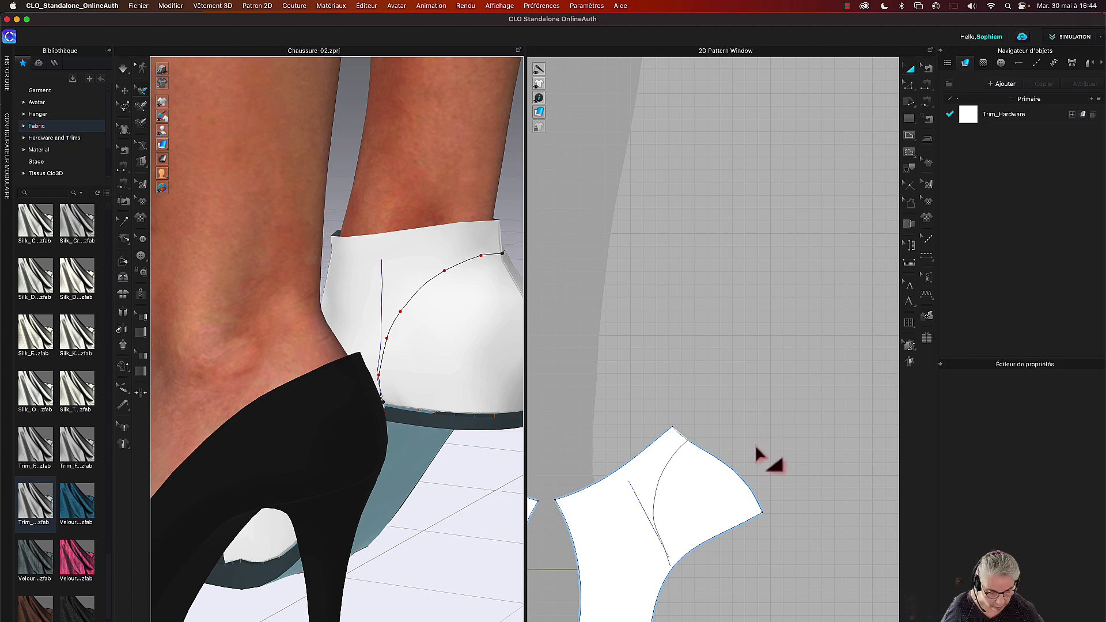
middle_drag(755, 452, 780, 254)
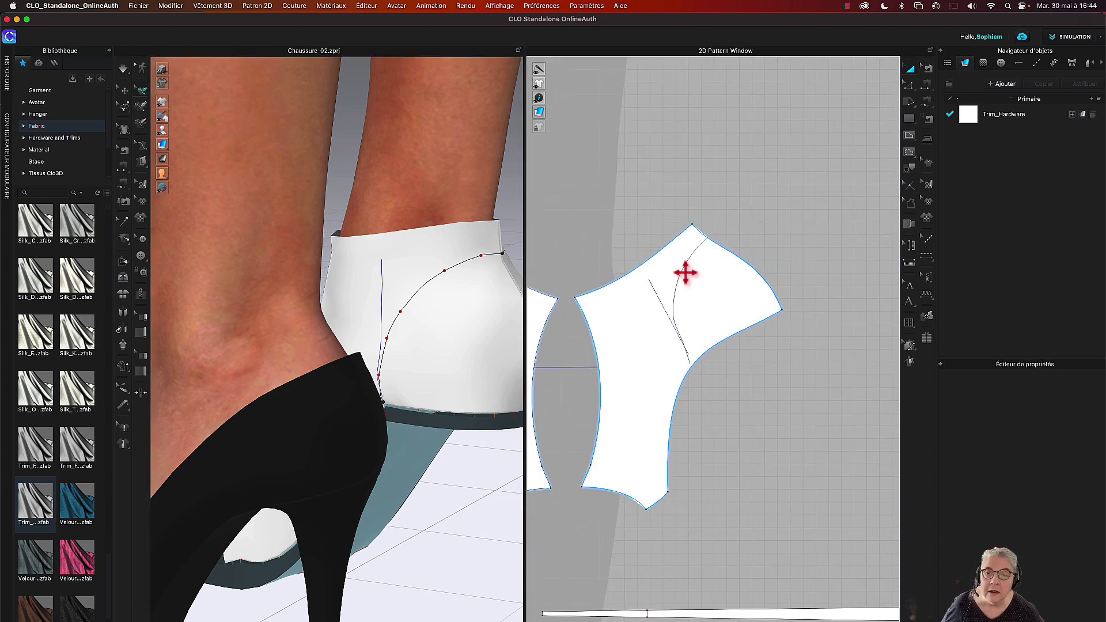
click(685, 273)
scroll(434, 336, up, 2)
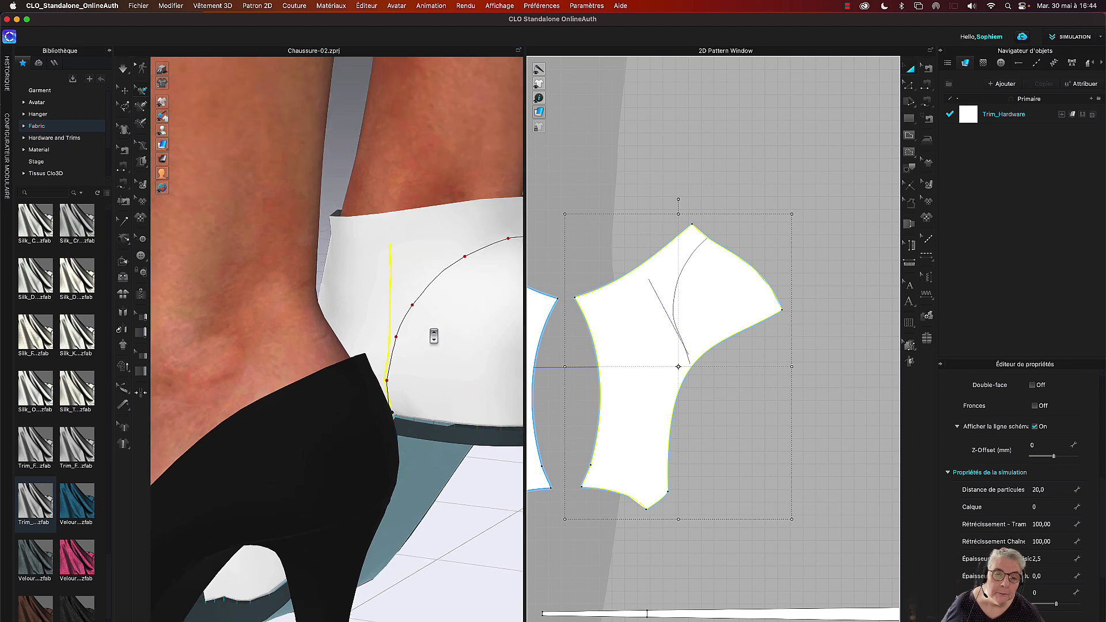
right_drag(455, 482, 445, 480)
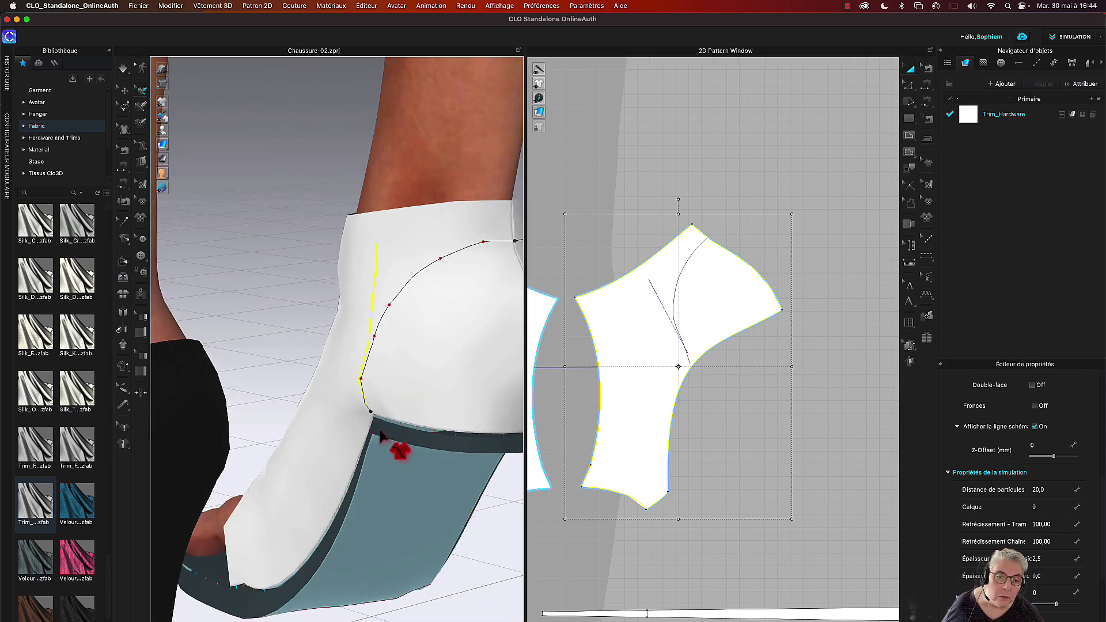
click(376, 427)
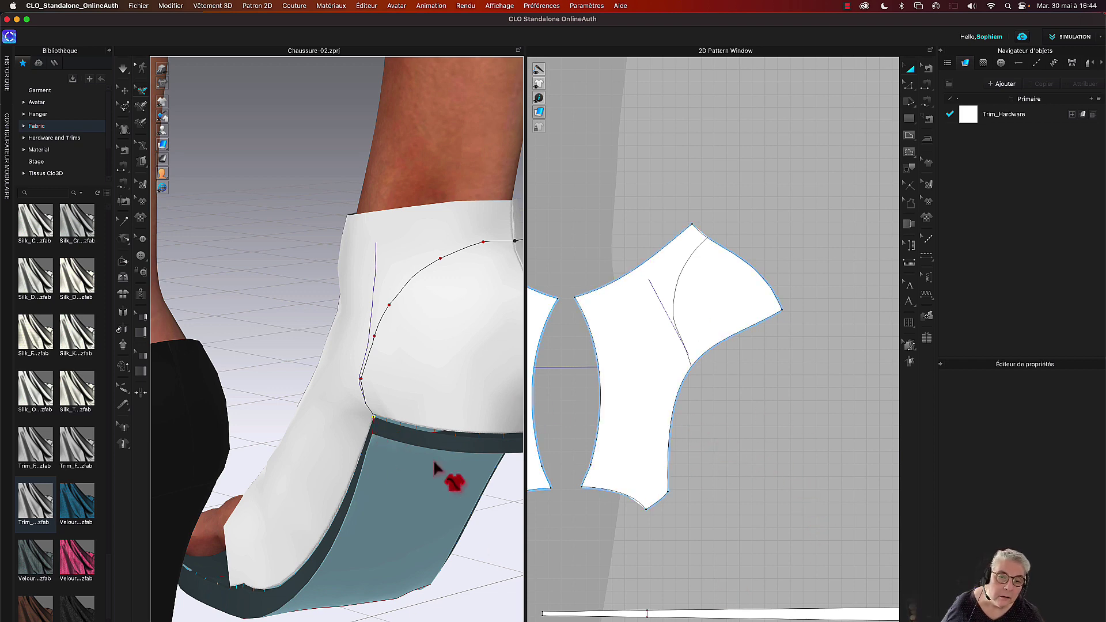
Step: Fine-tune the inner curved line's lower end point so it sits on the corner where the upper's bottom edge changes direction
right_drag(389, 435, 437, 434)
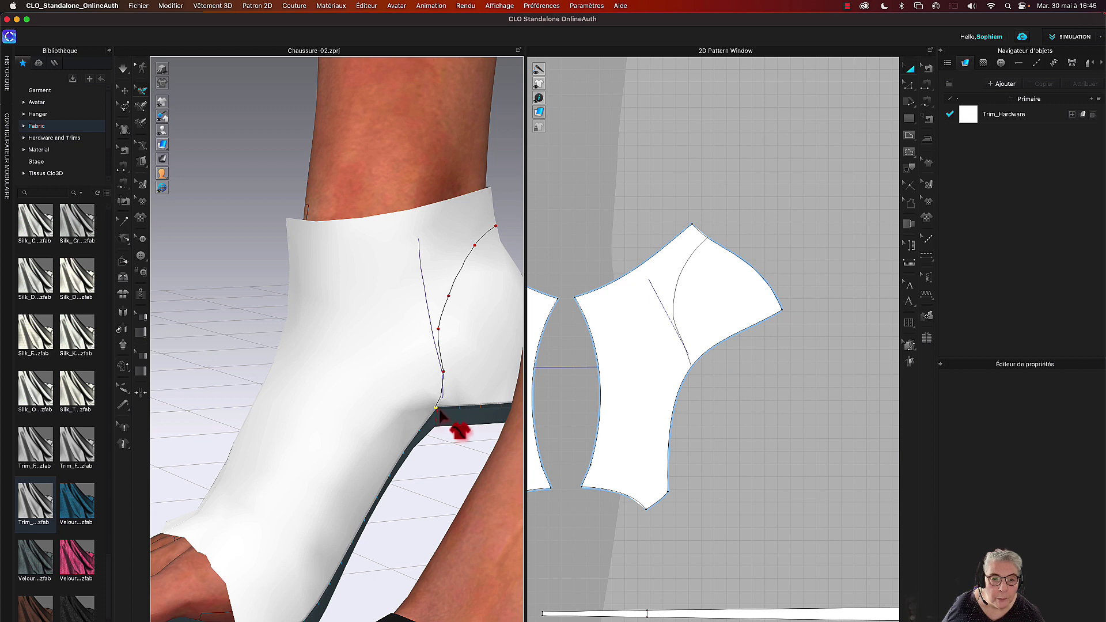
scroll(439, 414, up, 2)
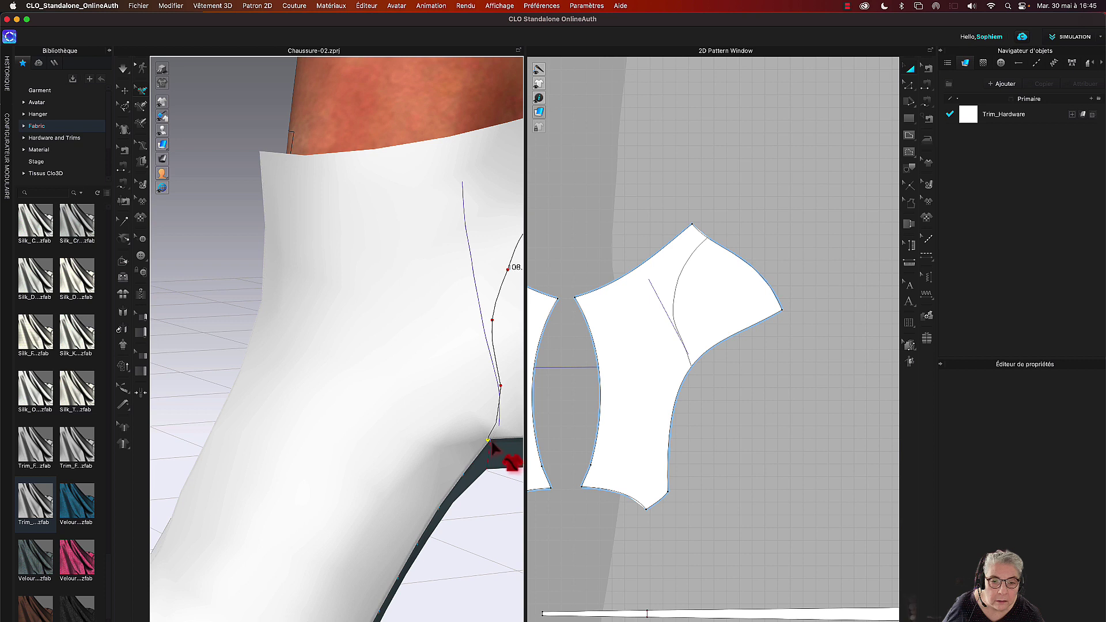
scroll(493, 452, up, 4)
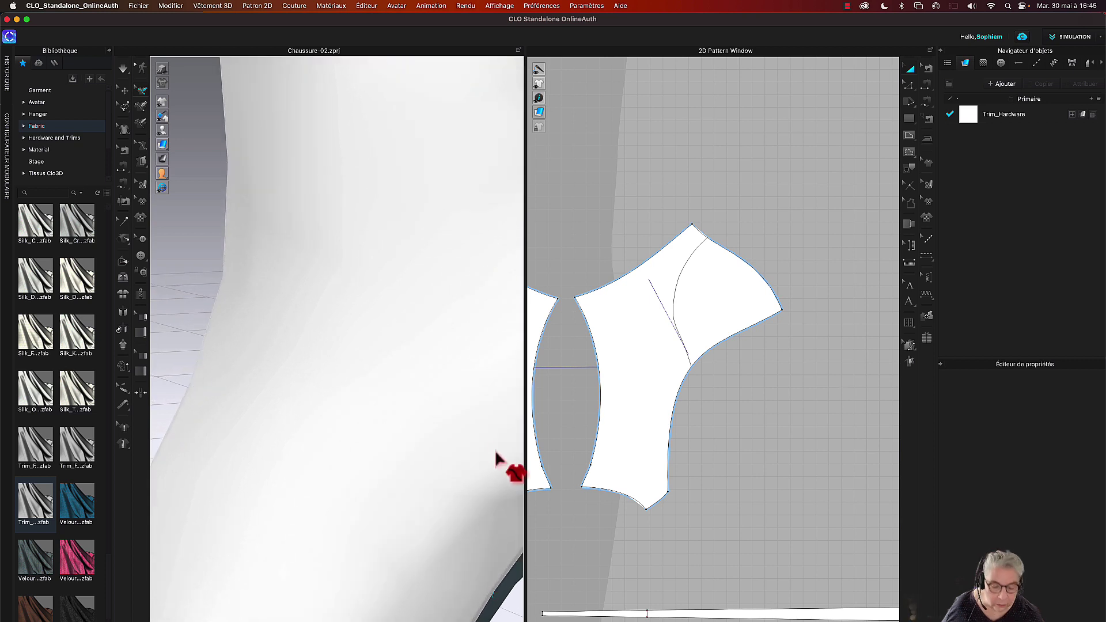
middle_drag(502, 472, 299, 377)
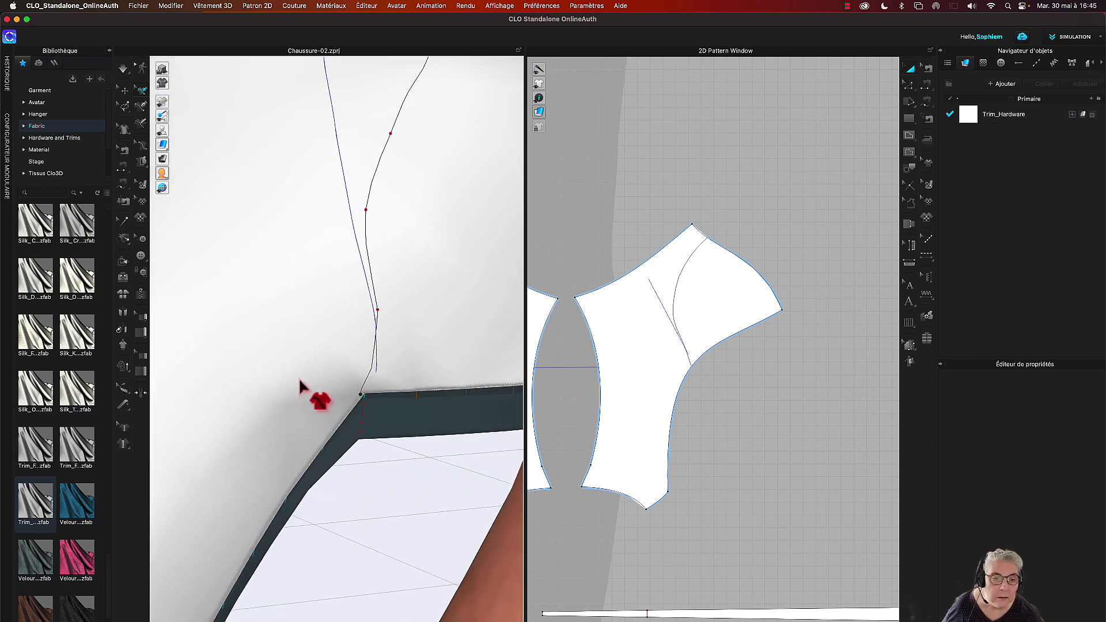
click(364, 398)
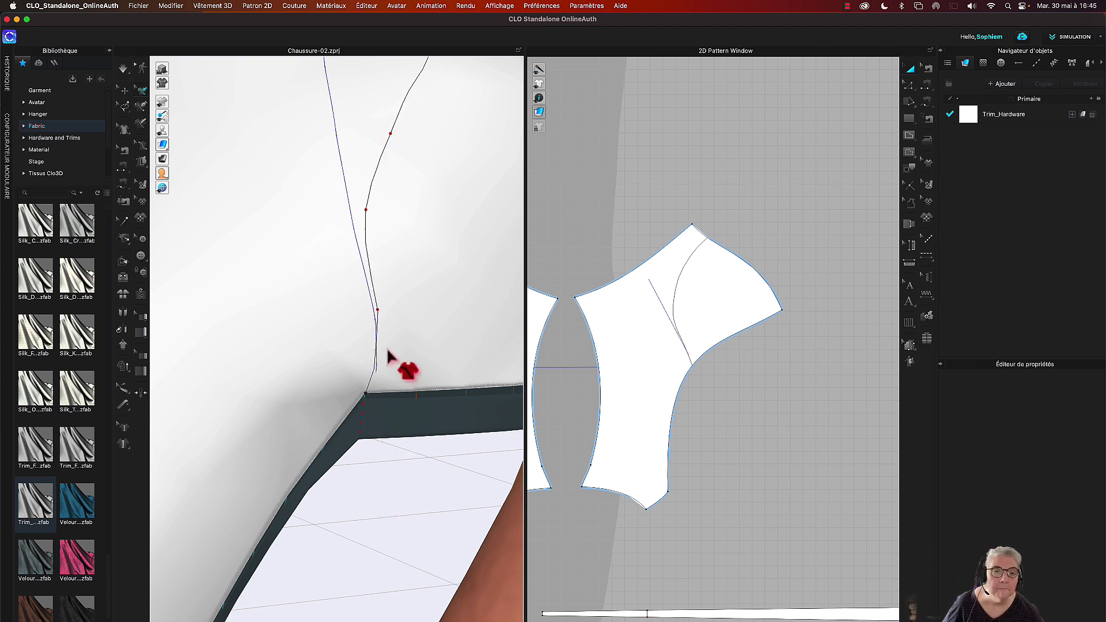
Step: Shift the inner line's lowest curve point toward the toe and raise the two lines' shared point slightly along the back heel seam
mouse_move(380, 312)
mouse_down()
mouse_move(367, 307)
mouse_move(376, 311)
mouse_up()
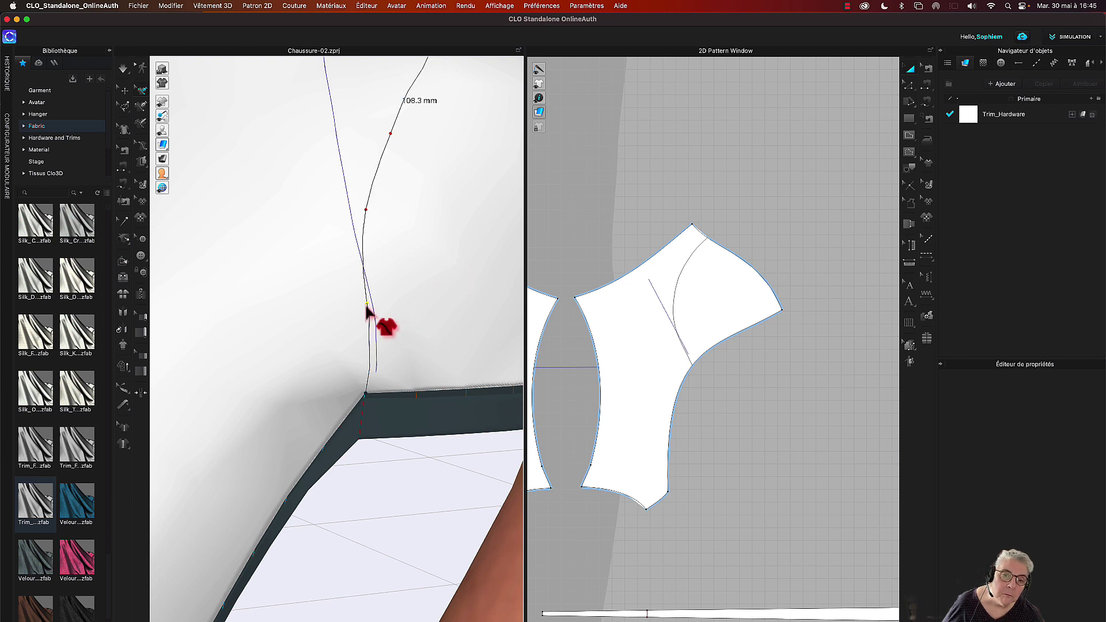
drag(366, 306, 362, 306)
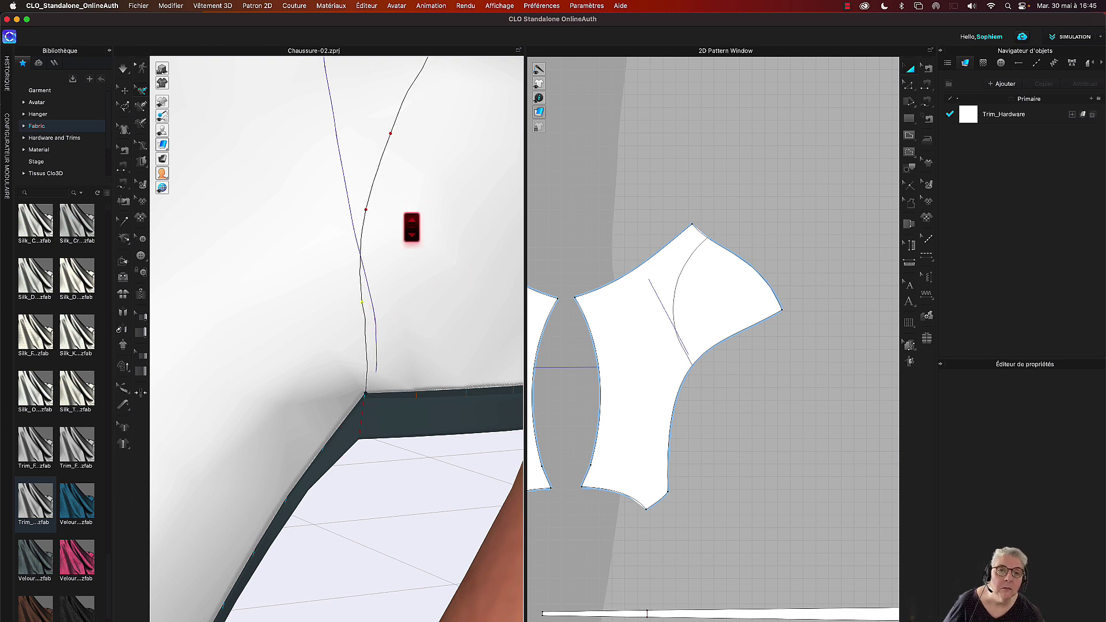
scroll(402, 214, down, 3)
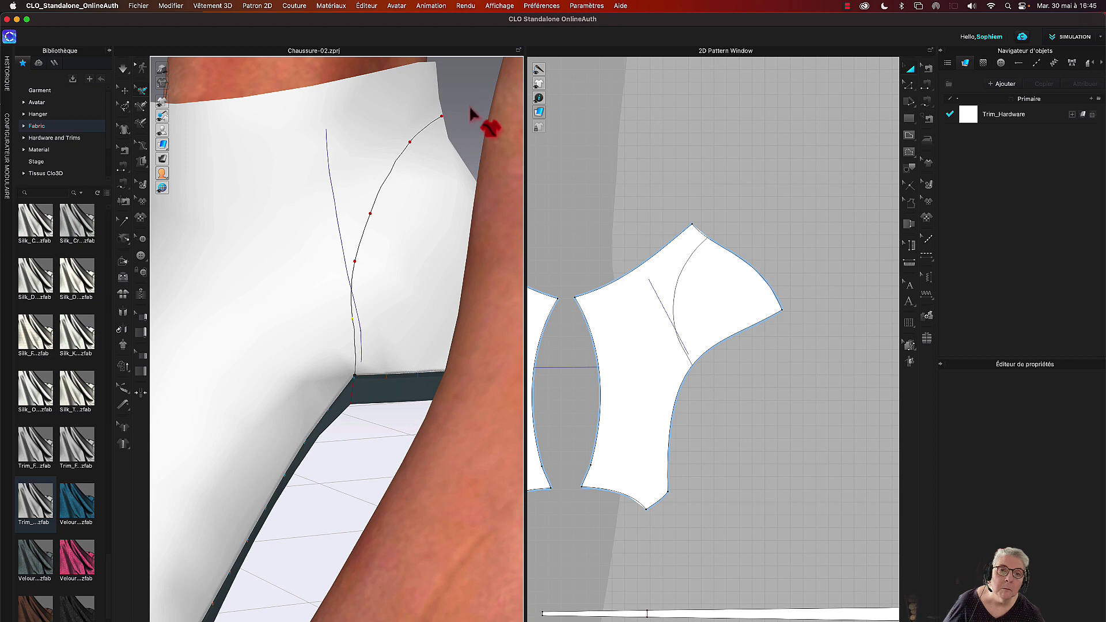
right_drag(470, 107, 404, 113)
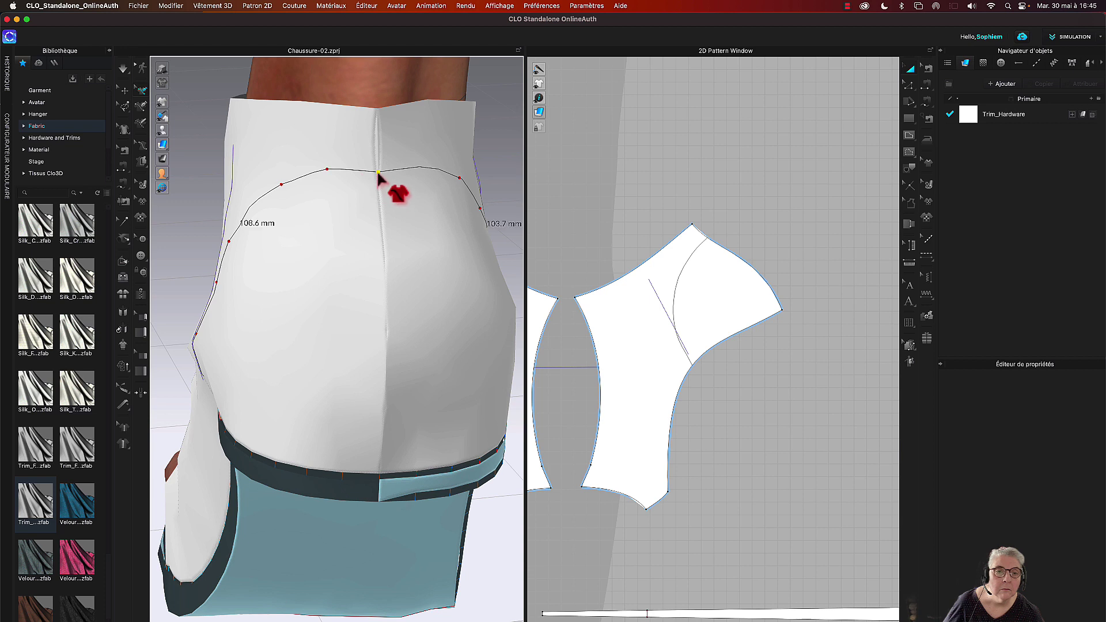
drag(378, 173, 378, 170)
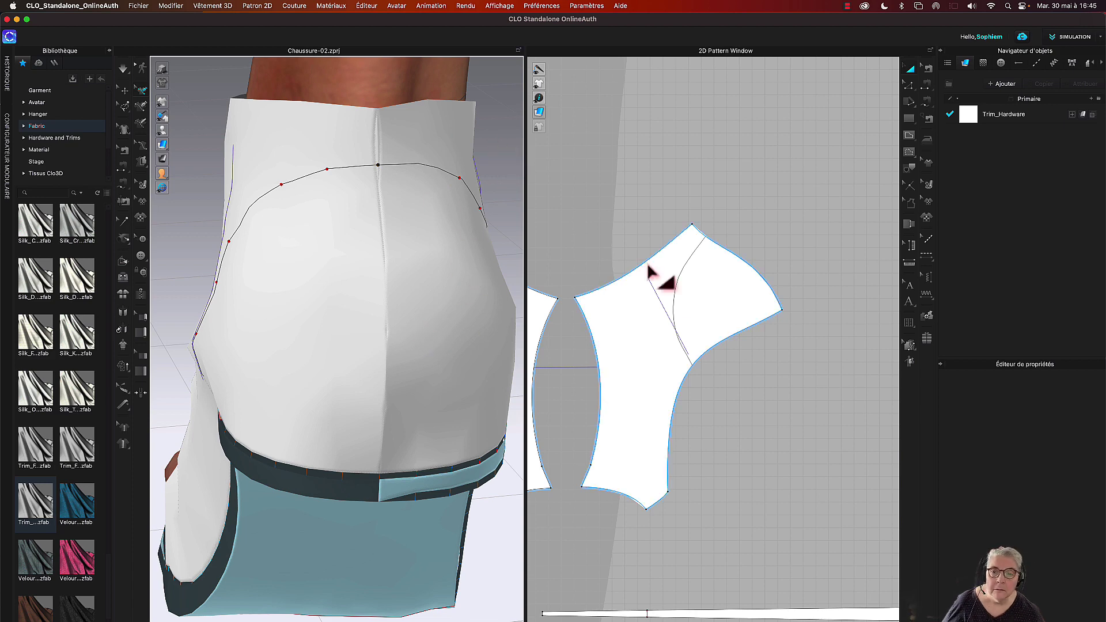
Step: Apply Couper & Coudre to the upper along the curved heel-counter lines on both sides
scroll(623, 225, down, 4)
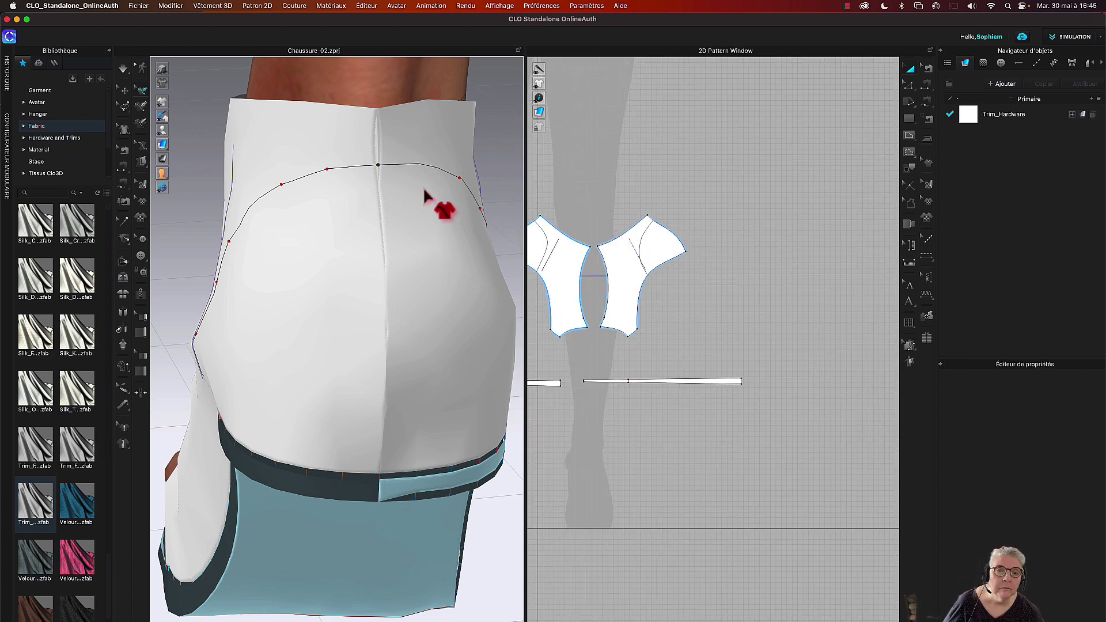
click(413, 164)
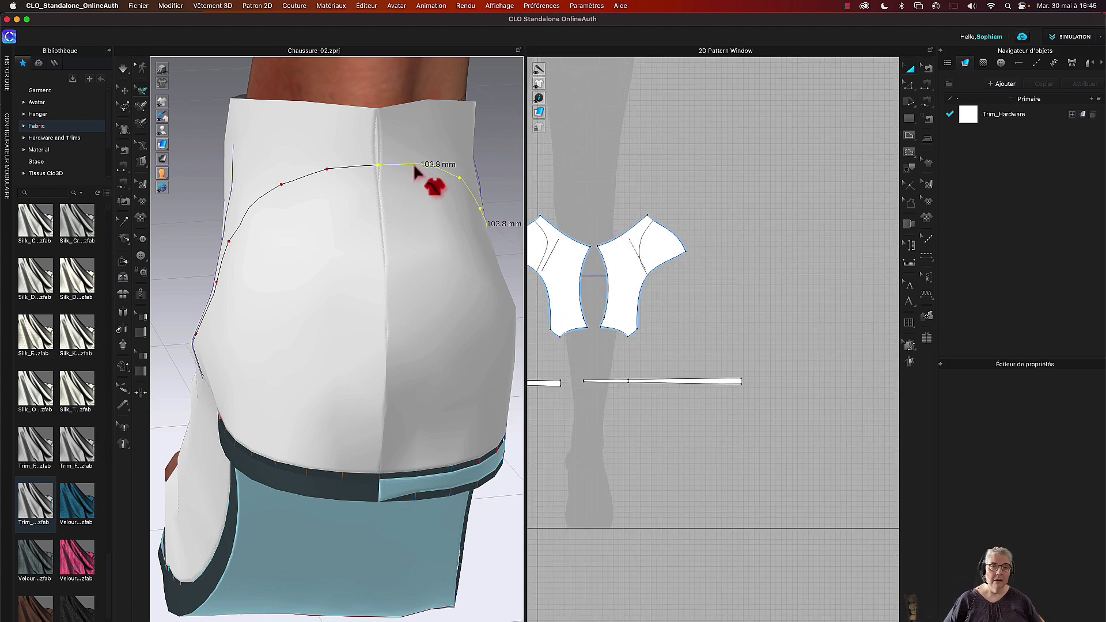
right_click(366, 169)
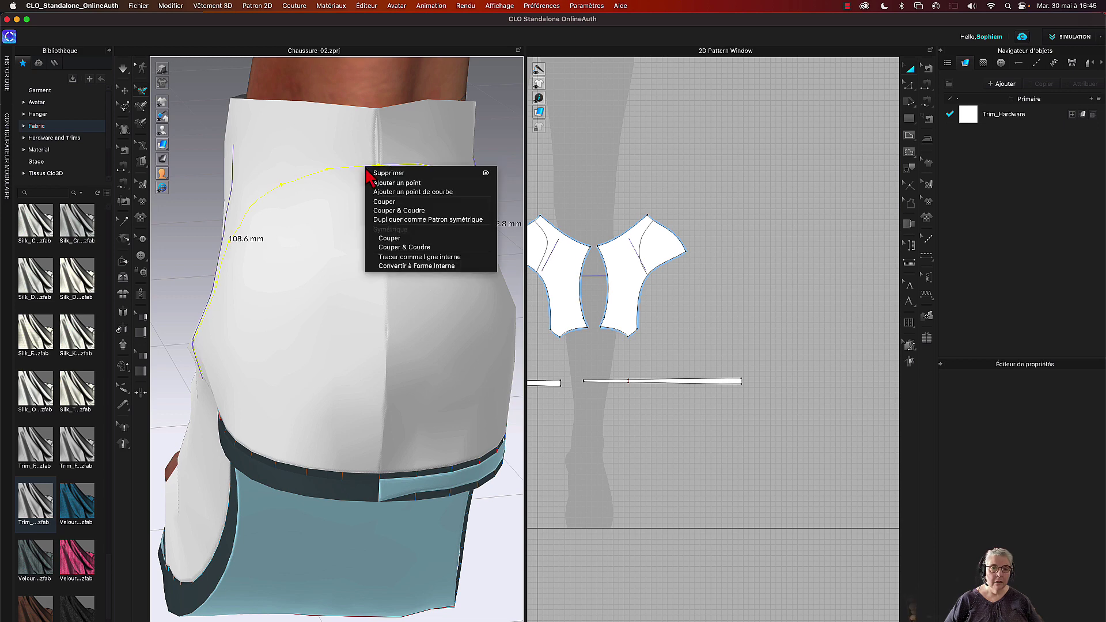
click(417, 248)
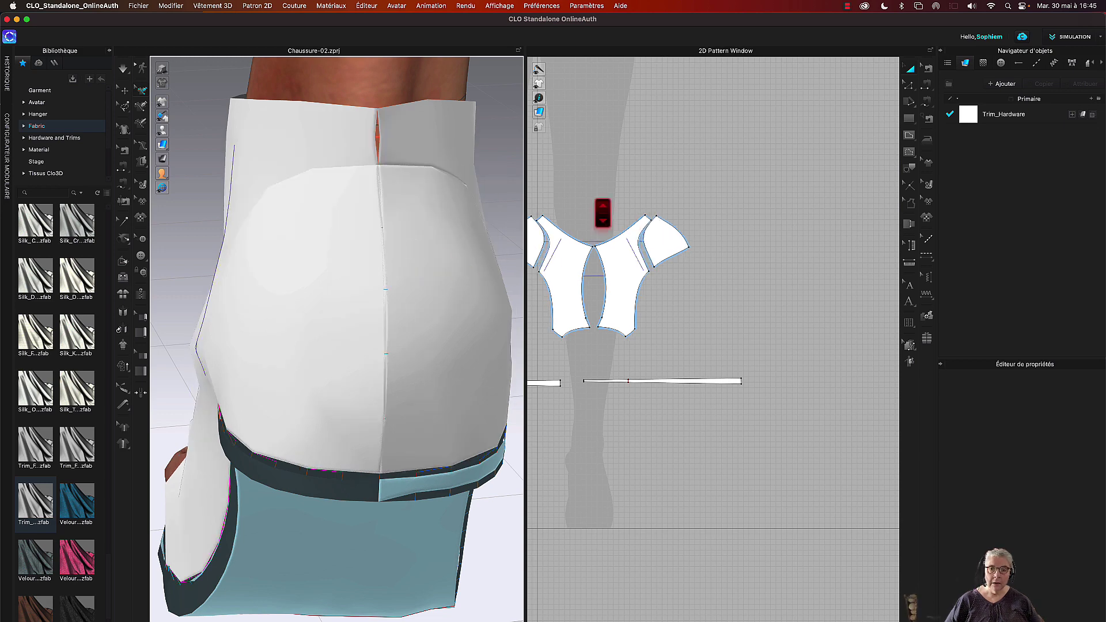
Step: Move the two cut heel-counter pieces away from the upper in the 2D pattern, above the left sole piece
scroll(595, 201, down, 2)
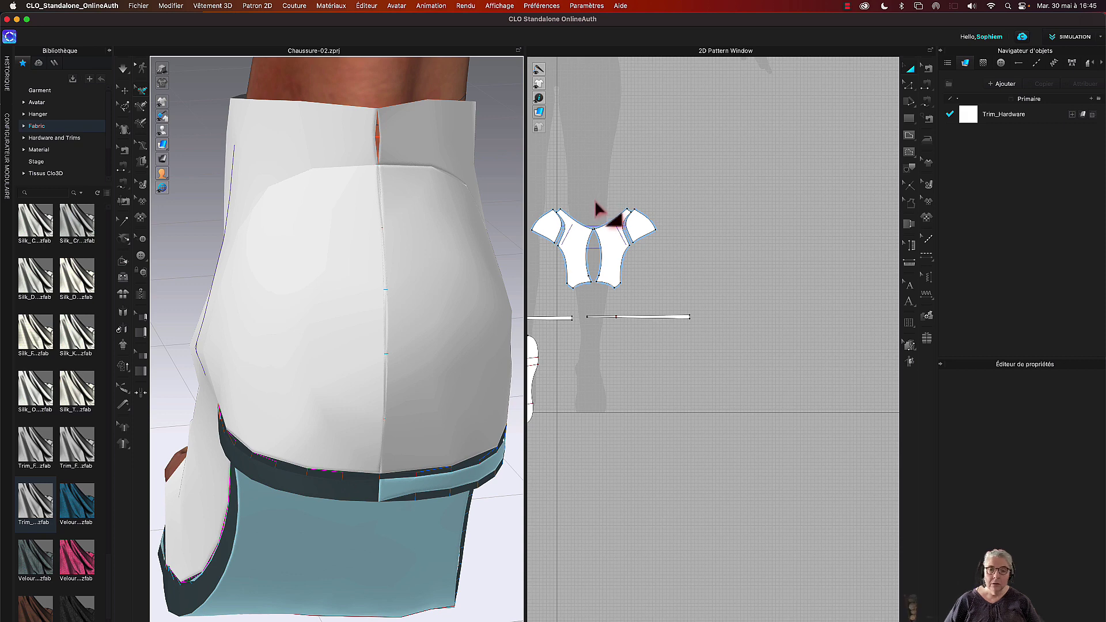
middle_drag(615, 195, 712, 288)
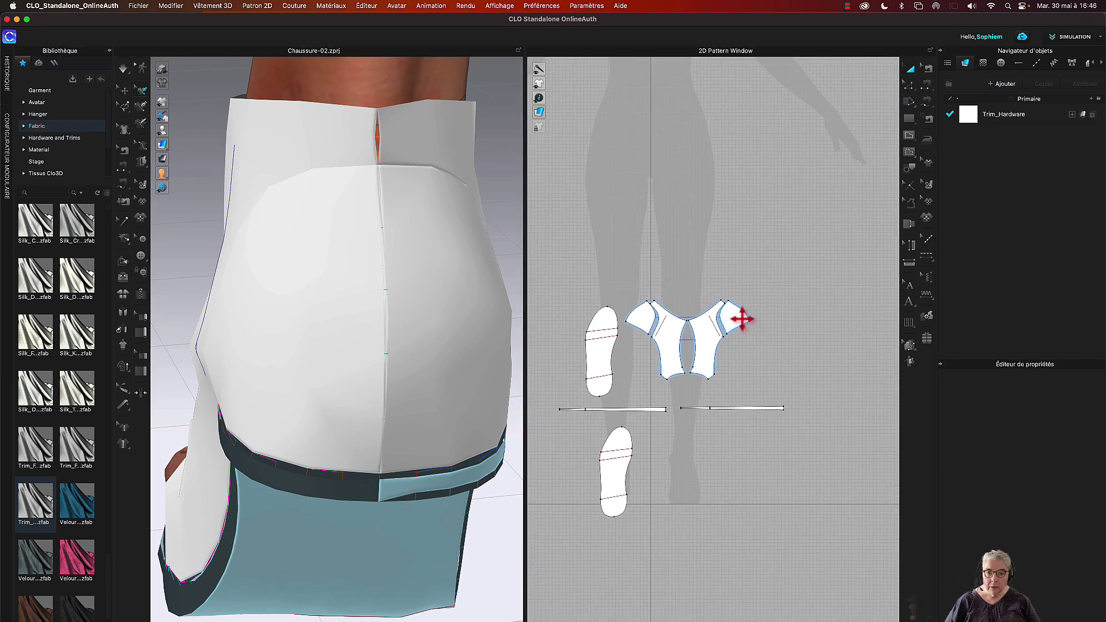
drag(741, 316, 626, 258)
drag(644, 321, 652, 260)
scroll(623, 227, up, 5)
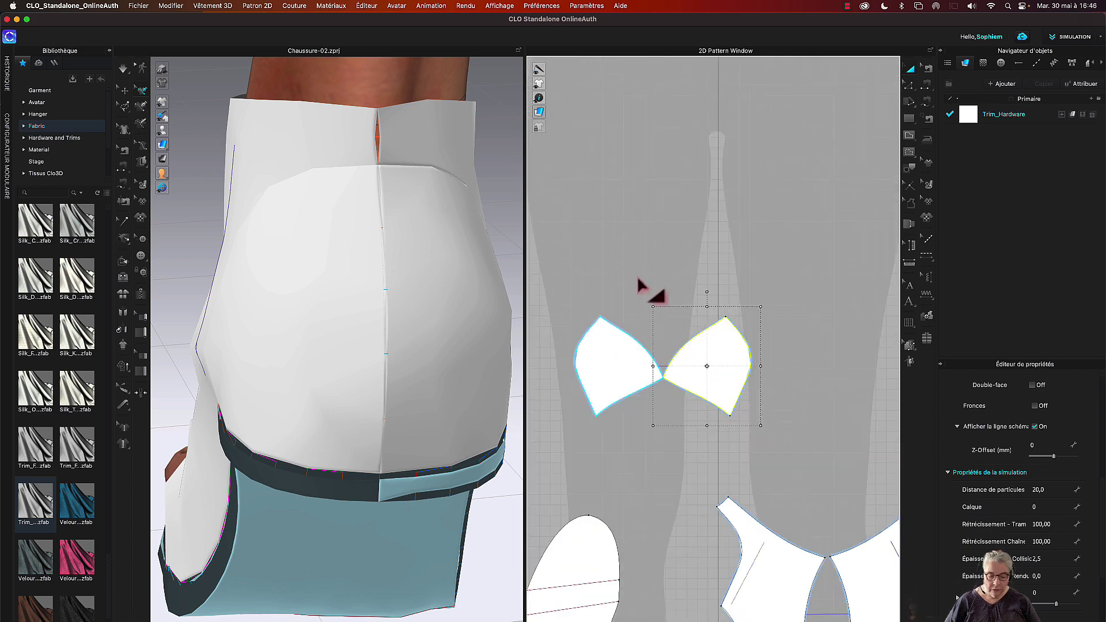
Step: Merge the two heel-counter pieces into one along their back seam using Fusionner
click(657, 297)
key(b)
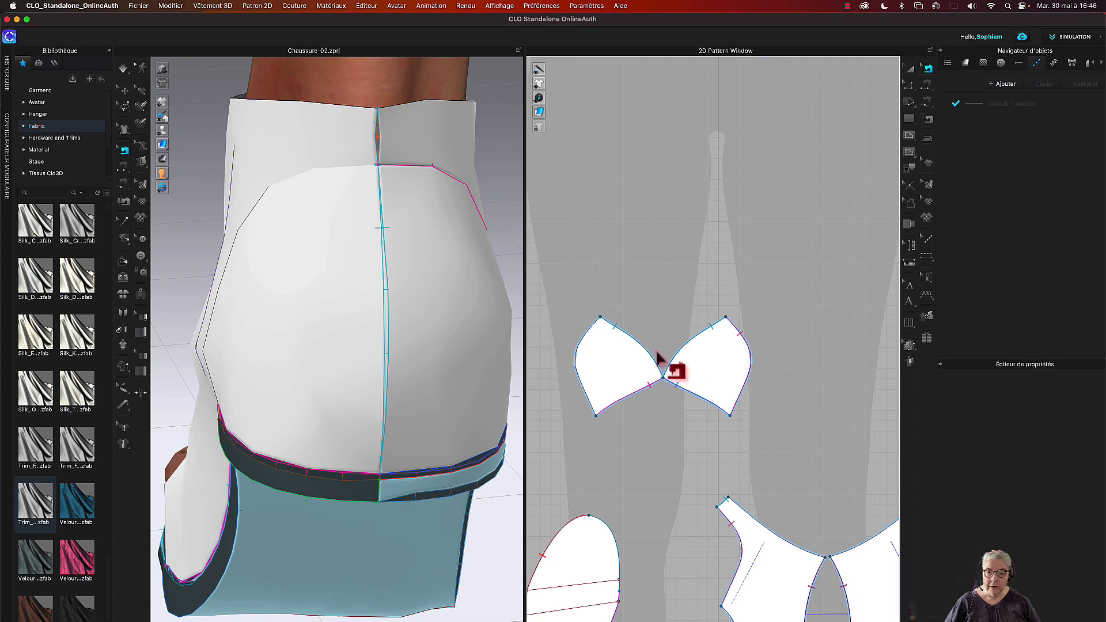
click(651, 358)
click(678, 357)
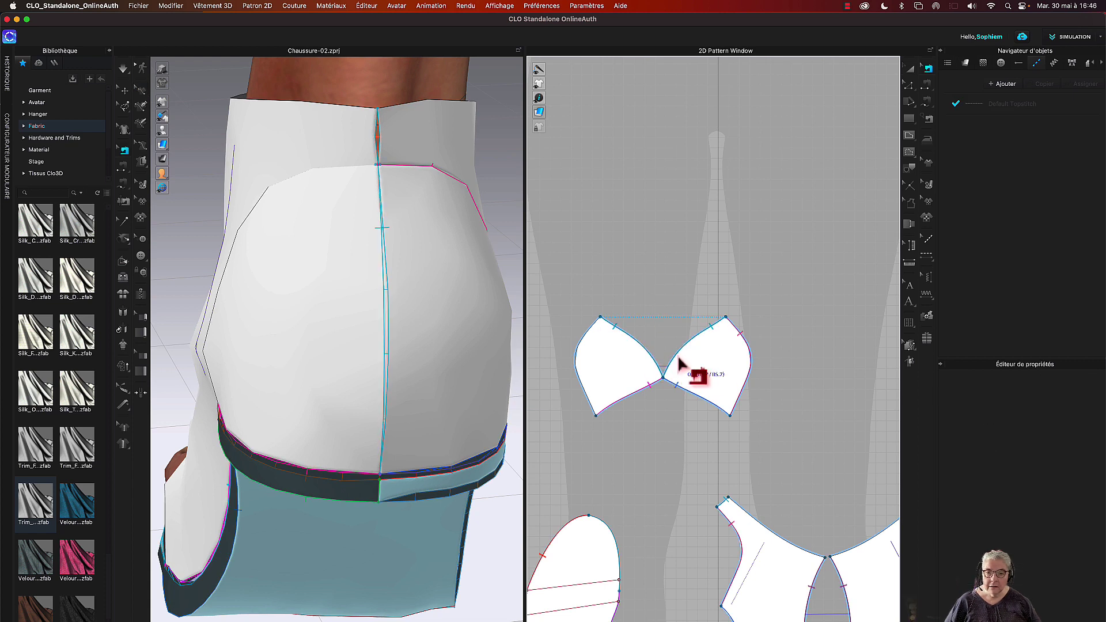
click(678, 361)
right_click(678, 356)
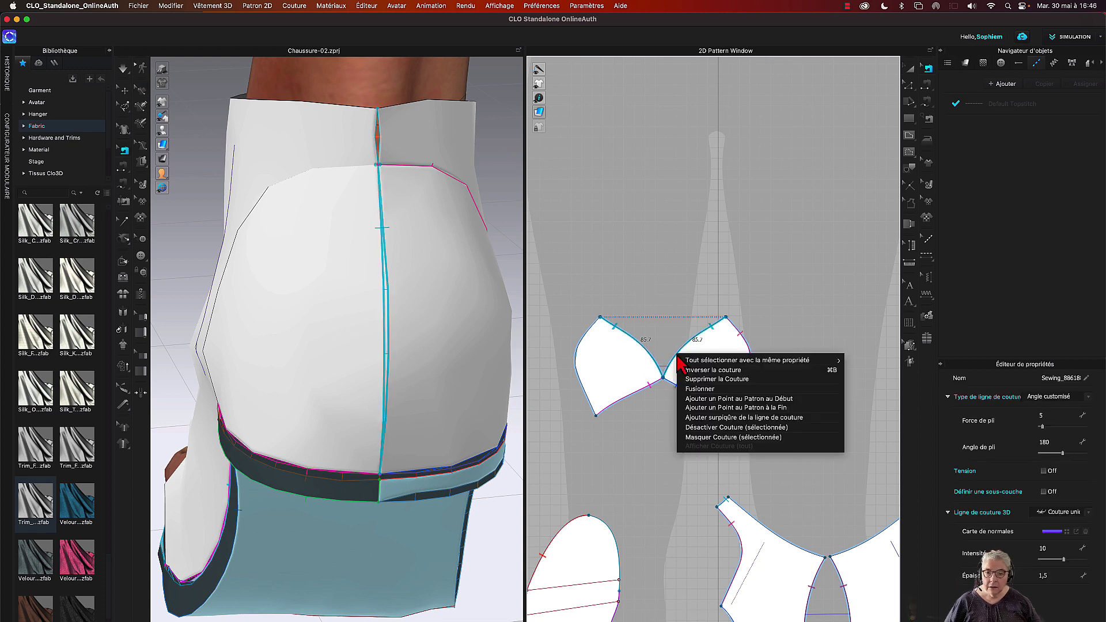
click(700, 389)
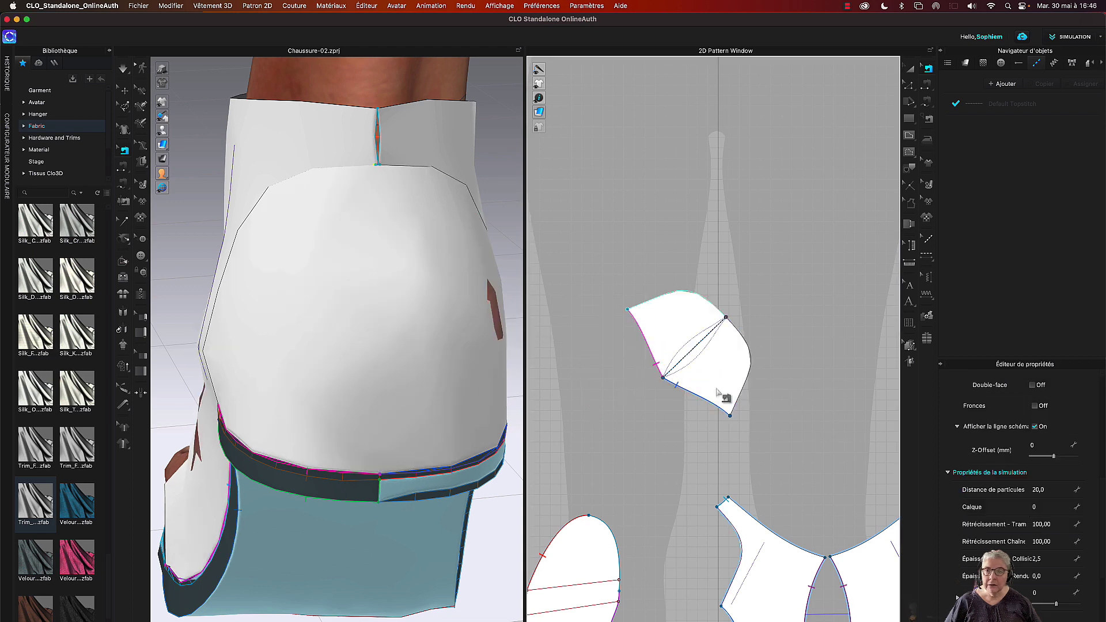
Step: Rotate the merged heel-counter piece in 2D until its centre line stands vertical
click(910, 69)
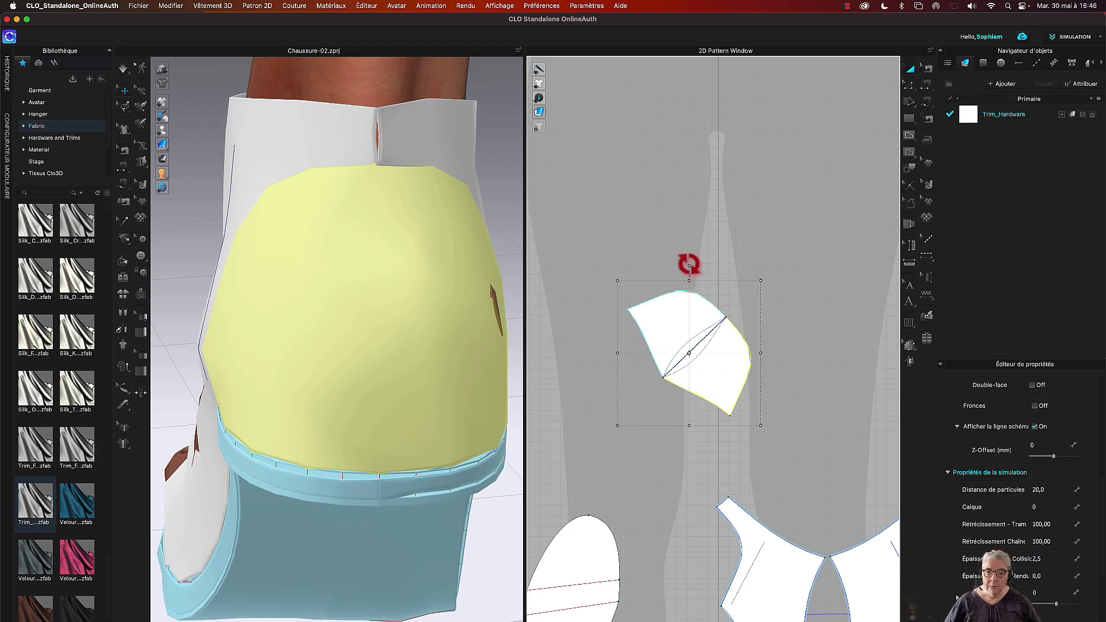
drag(689, 266, 622, 289)
key(super+z)
click(728, 262)
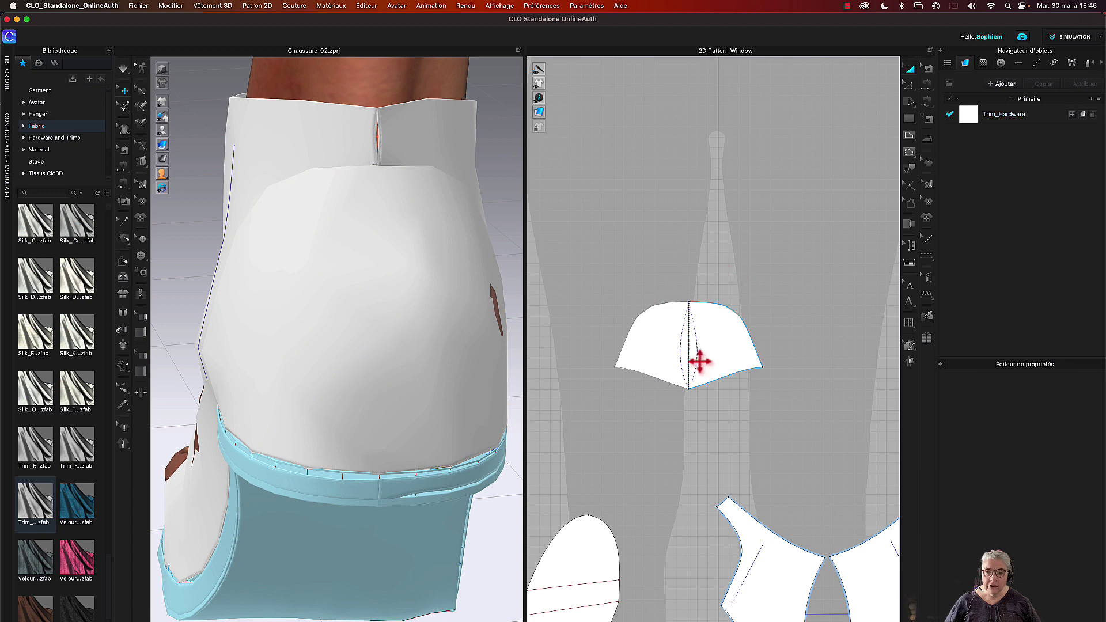
Step: Delete the leftover curved seam lines on both sides of the heel counter's centre line and simulate the shoe
scroll(700, 363, up, 5)
scroll(704, 366, down, 5)
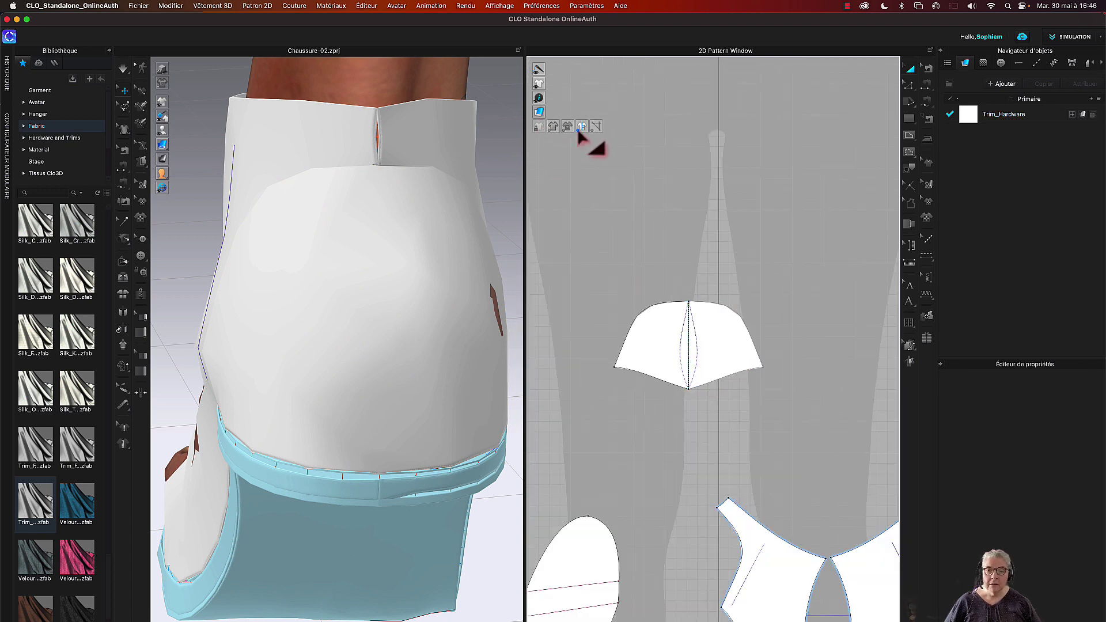
click(697, 357)
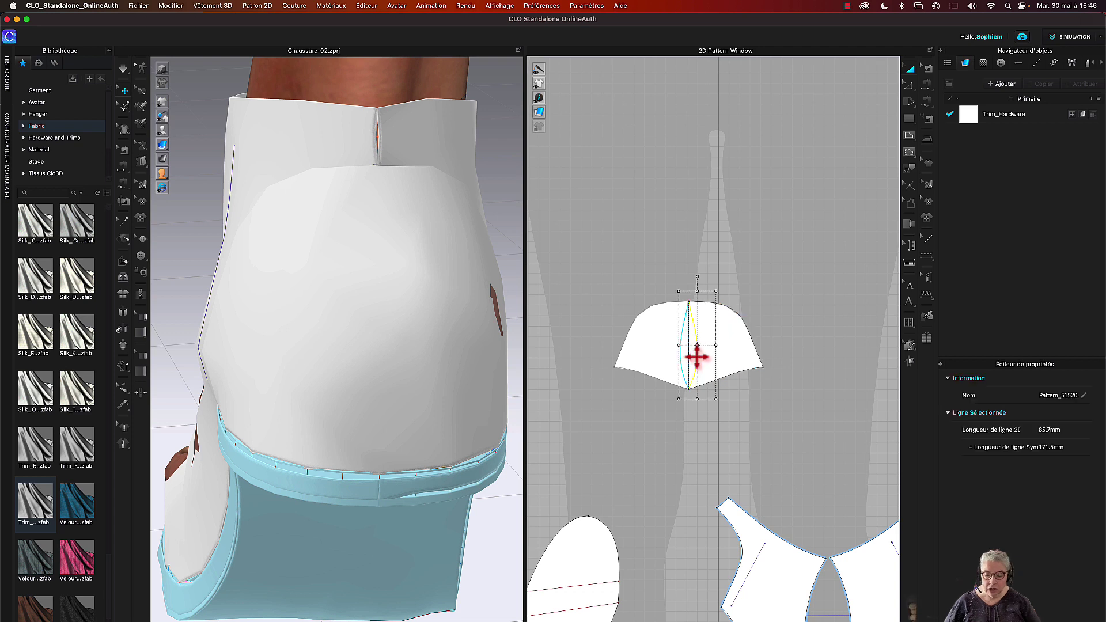
key(Delete)
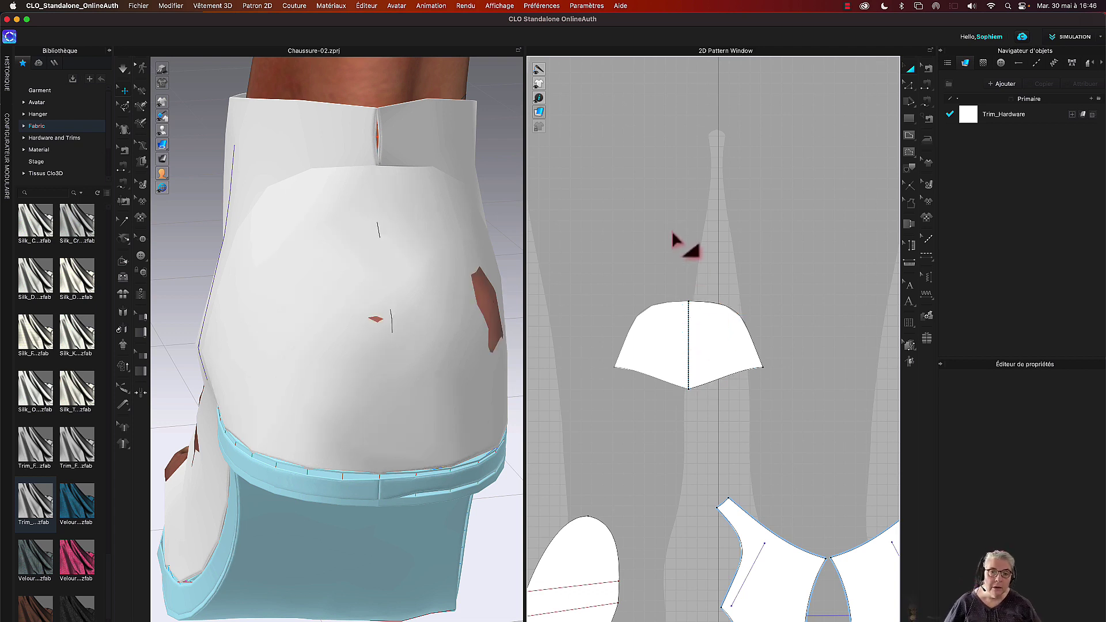
key(space)
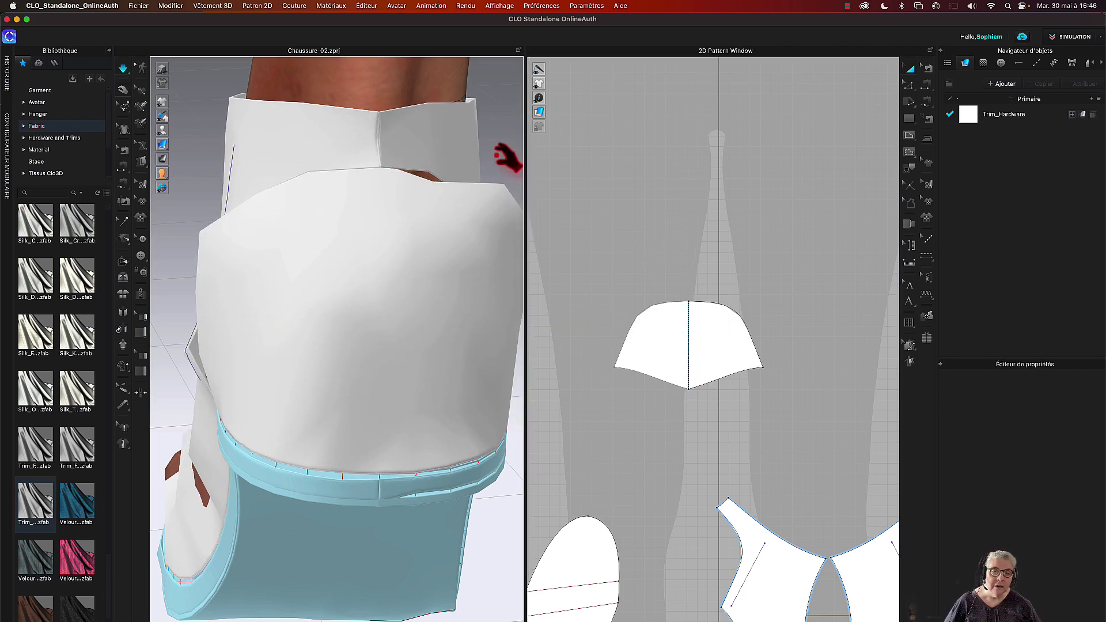
Step: Sew the heel counter's right curved edge to the right upper piece's curved back edge
scroll(505, 185, down, 5)
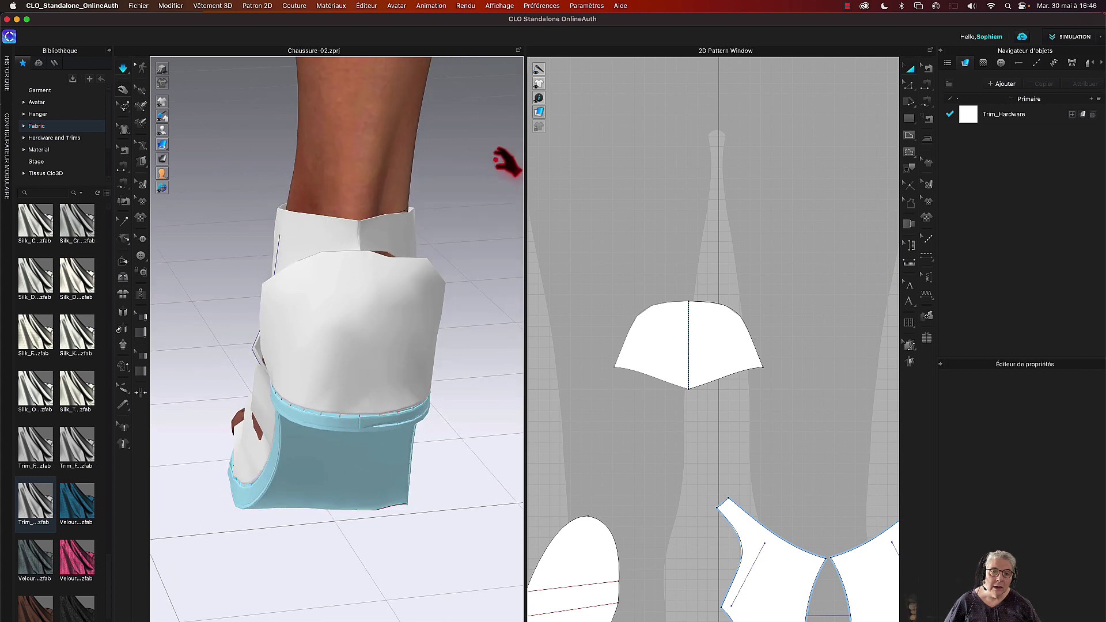
click(640, 260)
key(b)
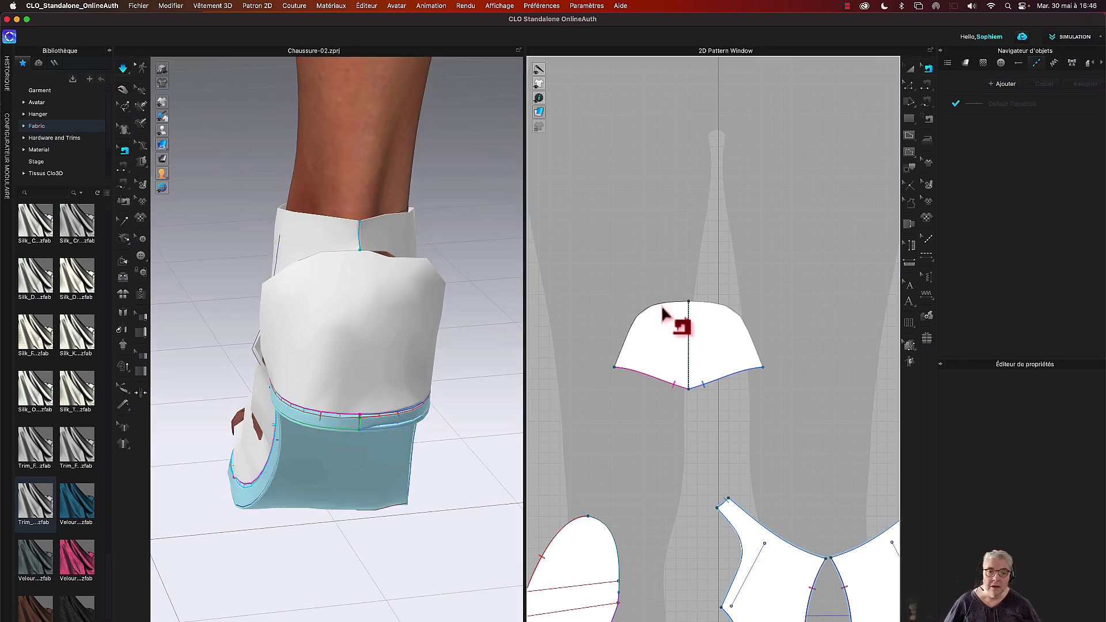
scroll(704, 280, down, 3)
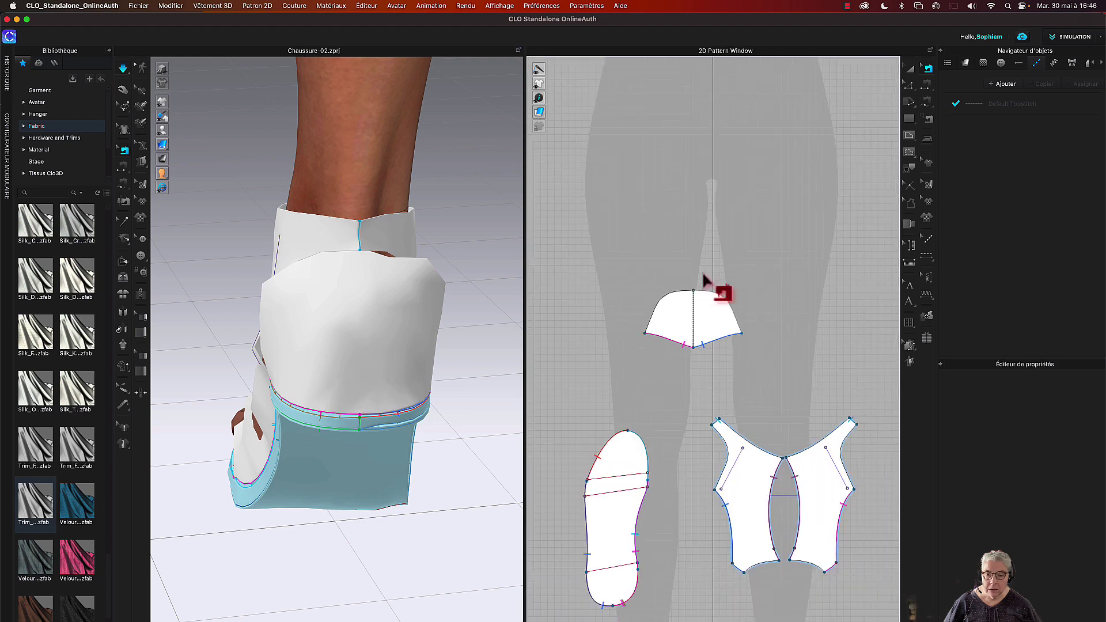
scroll(704, 281, down, 2)
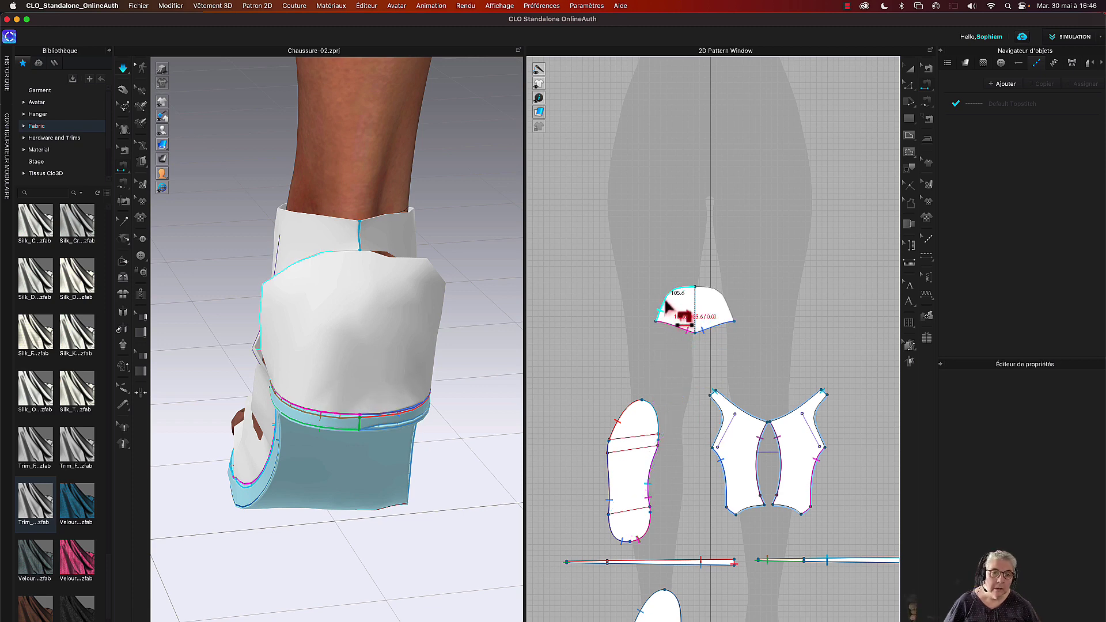
right_drag(453, 429, 530, 432)
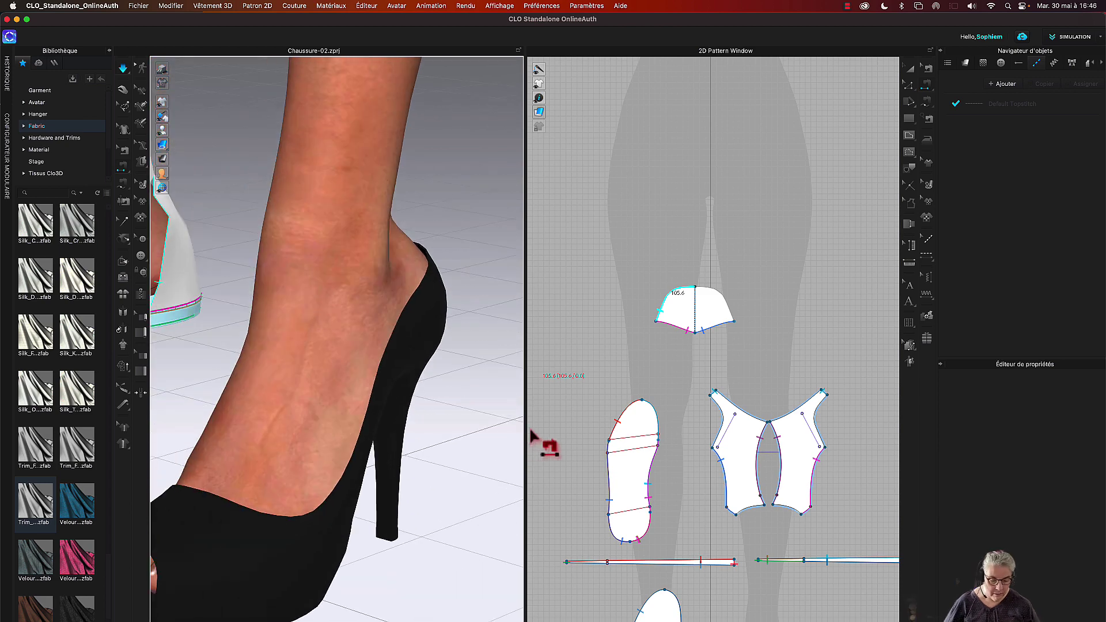
drag(526, 427, 689, 440)
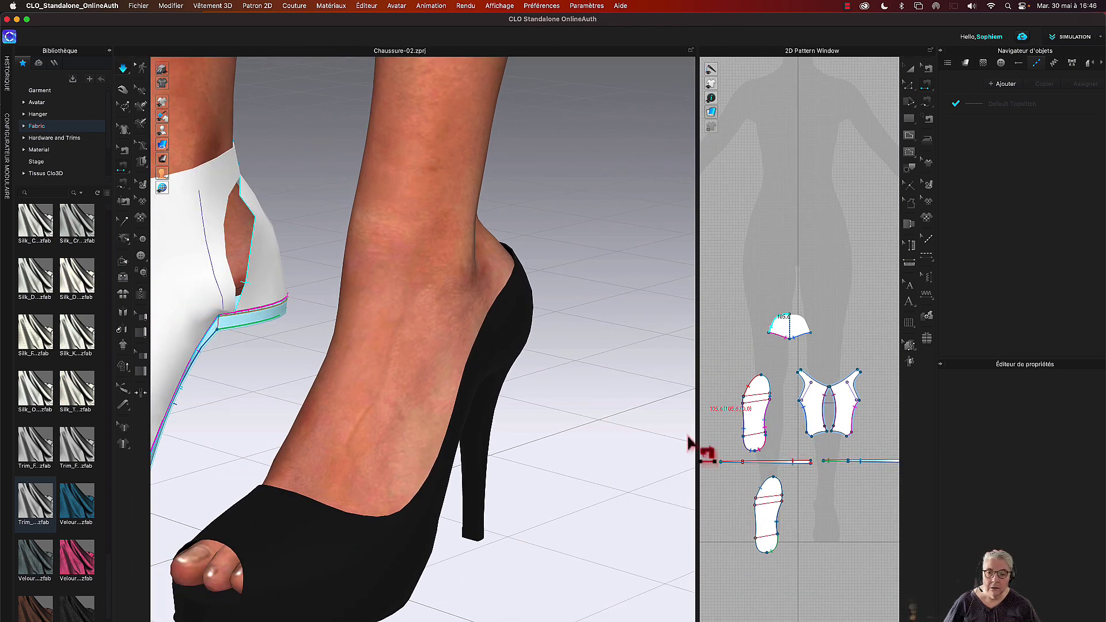
middle_drag(609, 440, 765, 458)
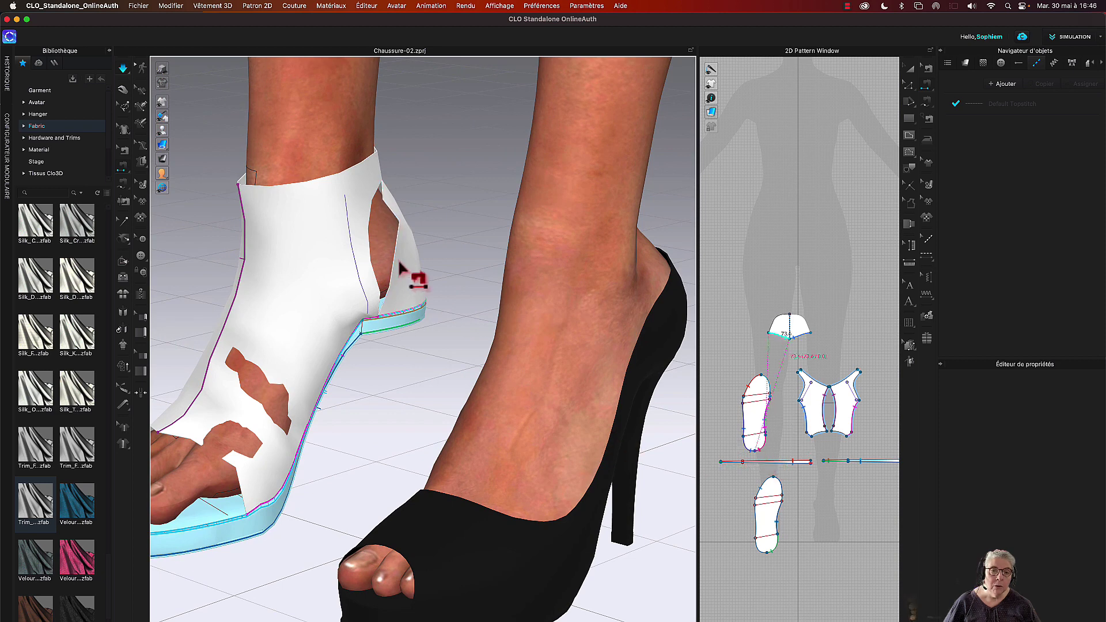
click(376, 291)
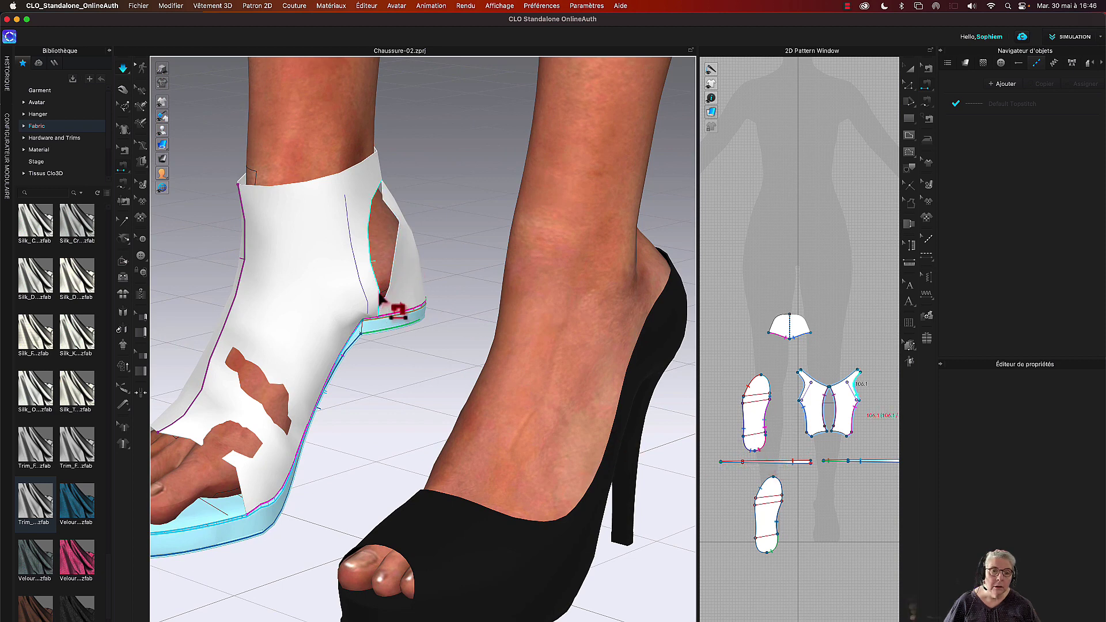
right_drag(427, 197, 315, 200)
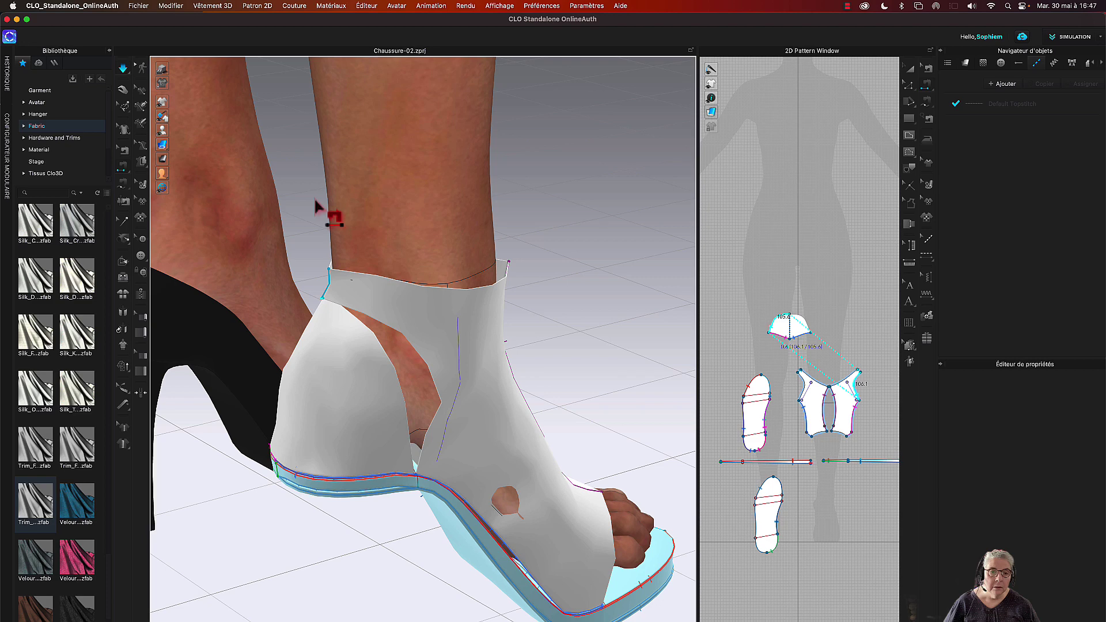
click(369, 333)
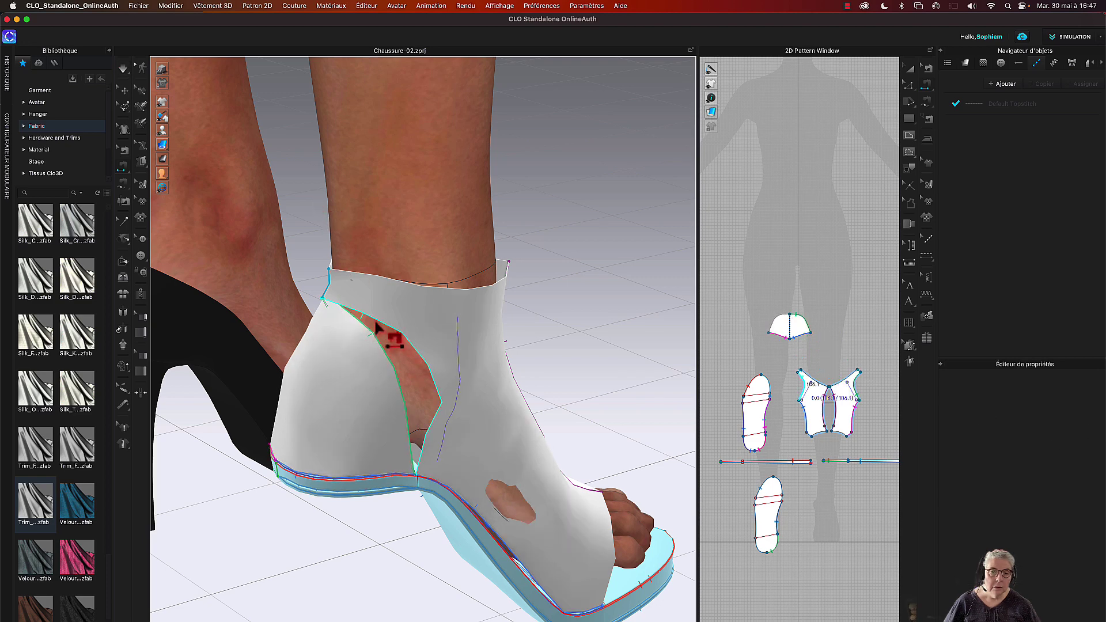
Step: Try to sew the left upper piece's curved back edge to the adjoining heel-counter edge
key(space)
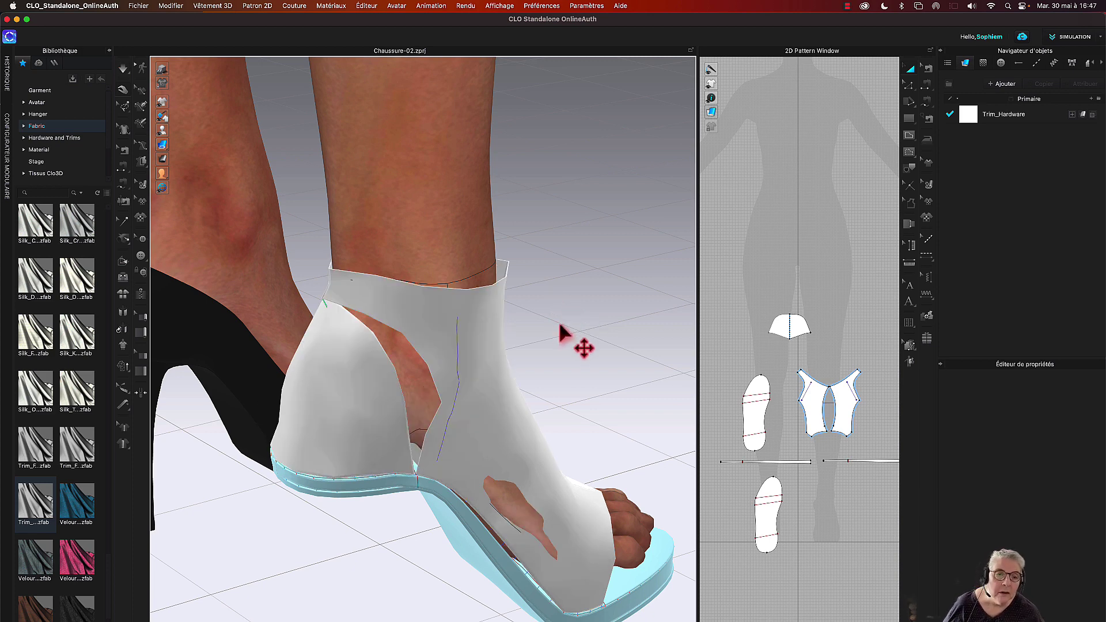
right_drag(560, 333, 567, 296)
key(n)
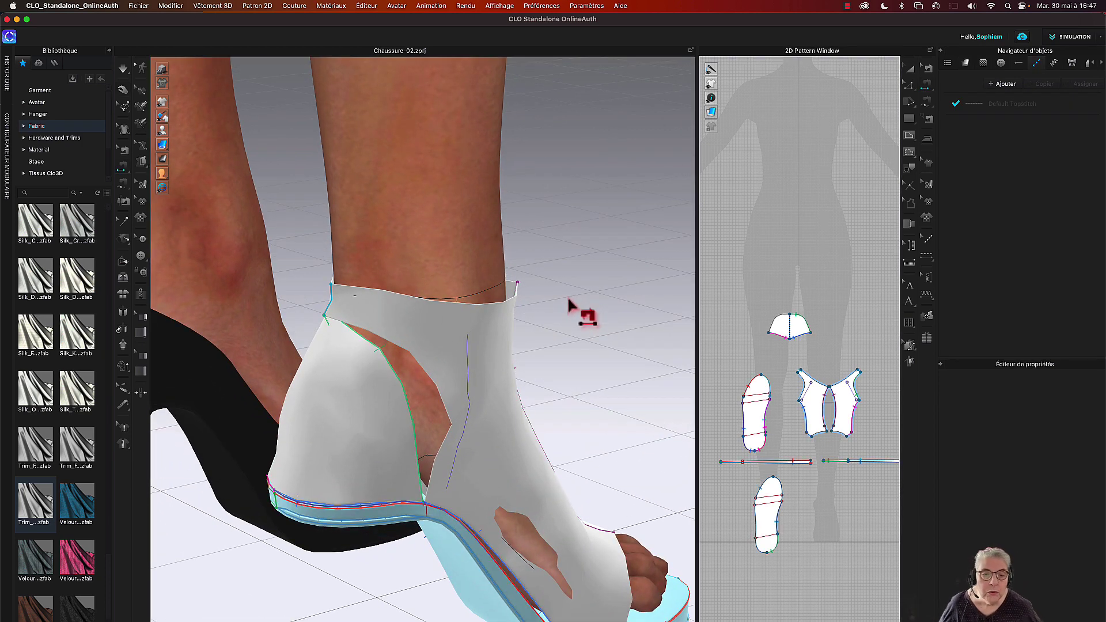
click(417, 364)
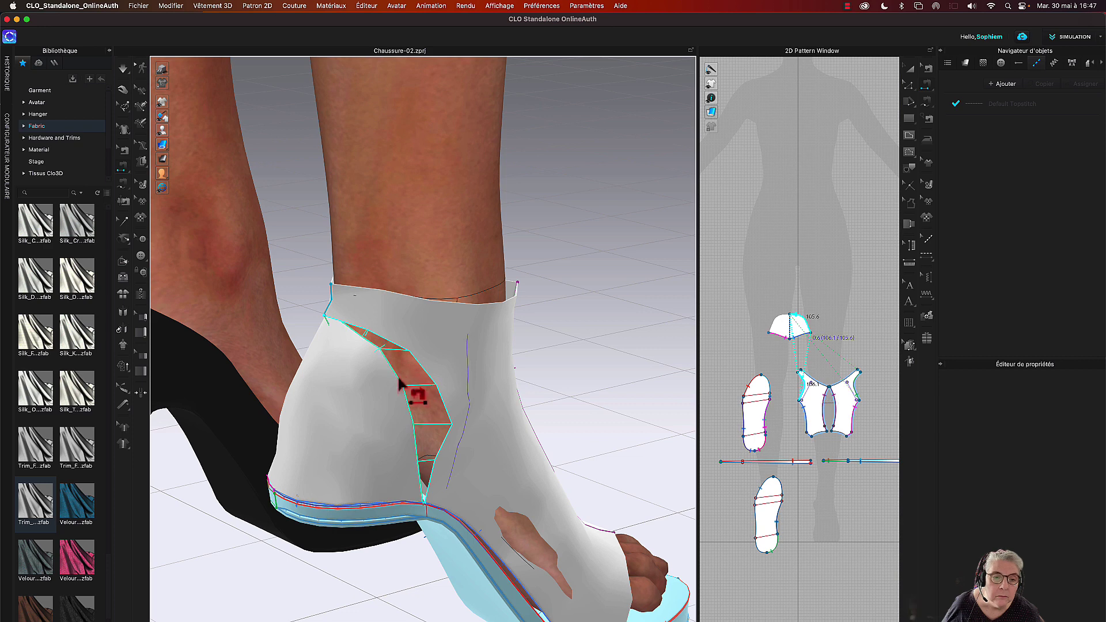
click(399, 385)
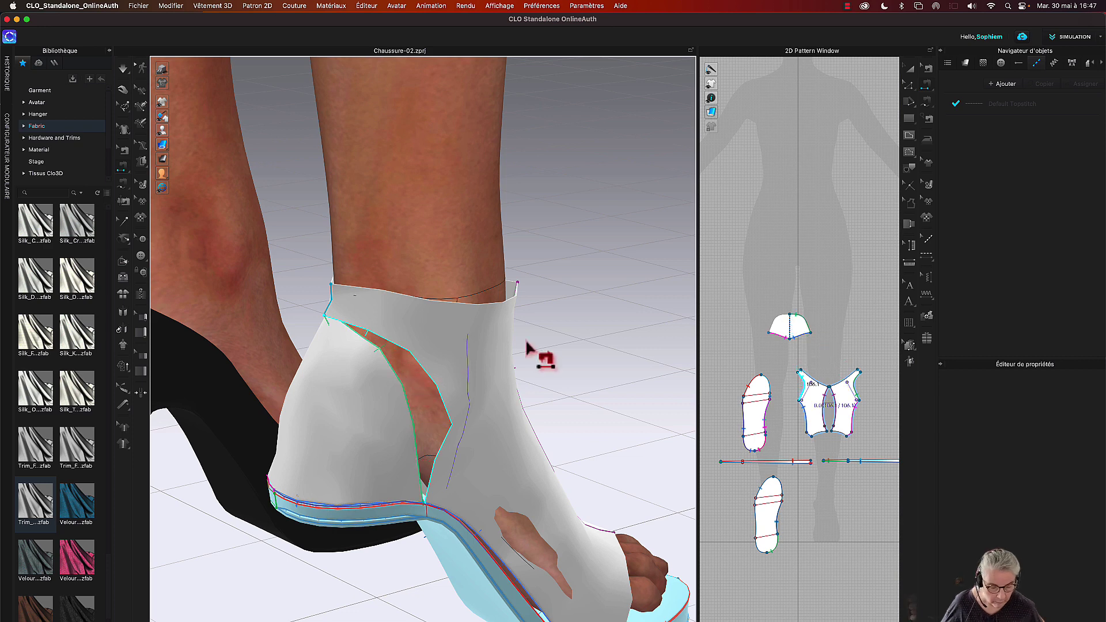
Step: Delete the crossed seam between the heel counter's right curved edge and the right upper piece
key(q)
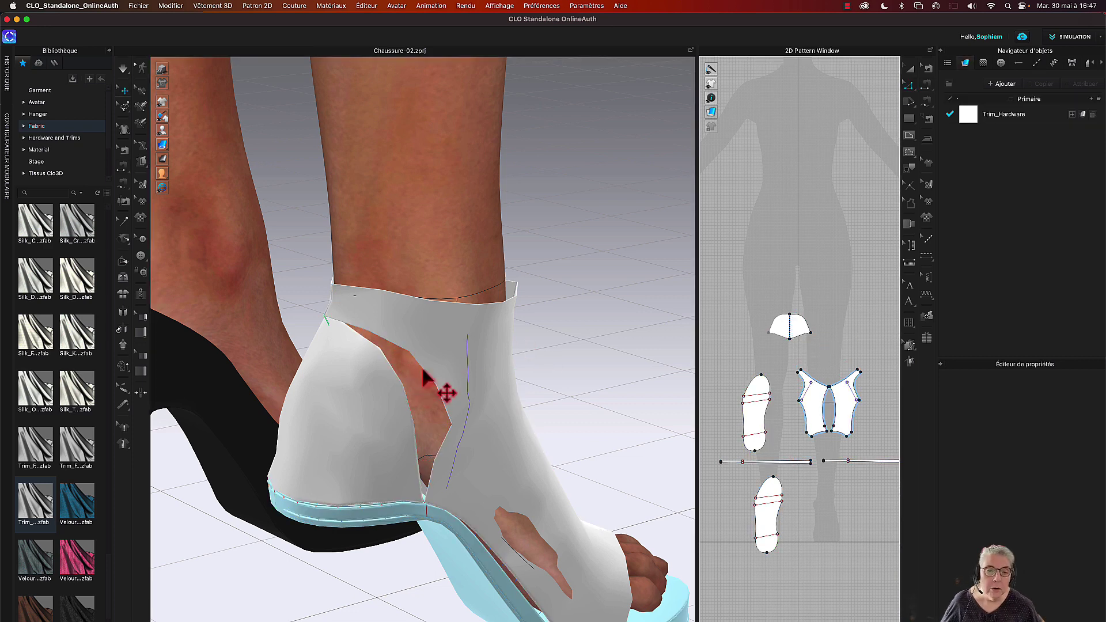
key(b)
click(399, 385)
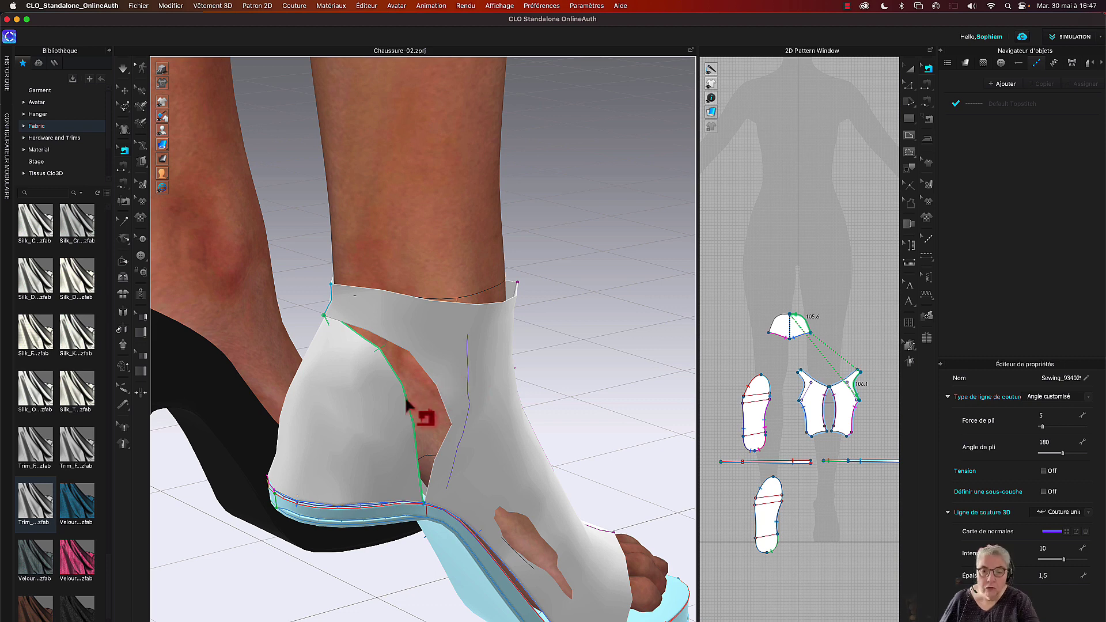
key(Delete)
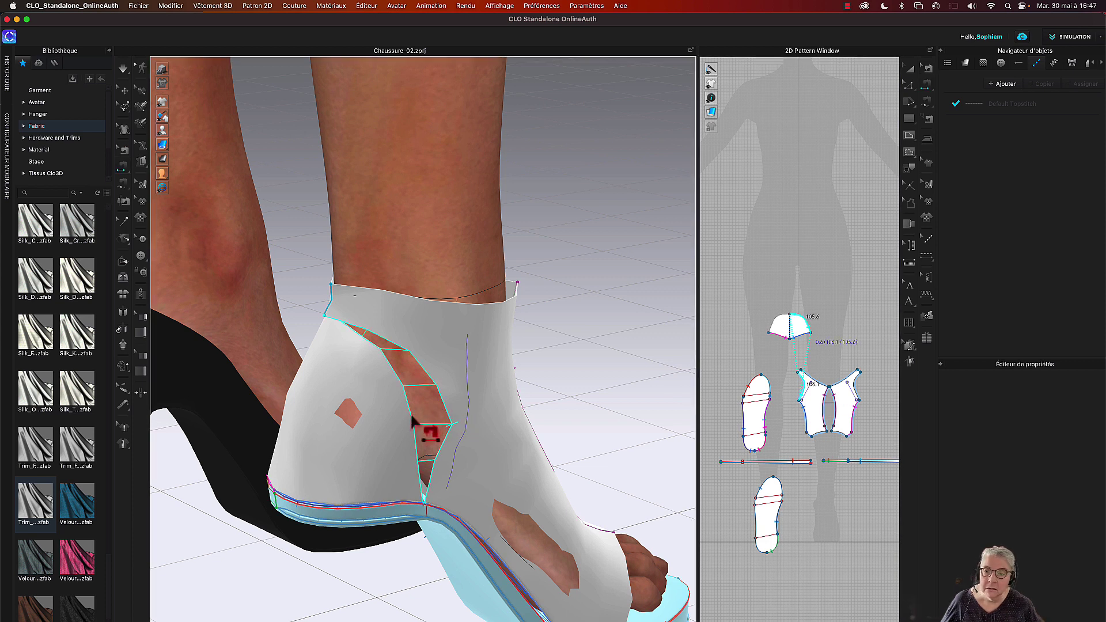
Step: Sew both curved edges of the heel counter to the adjoining upper edges on either side of the foot and simulate the shoe
click(413, 423)
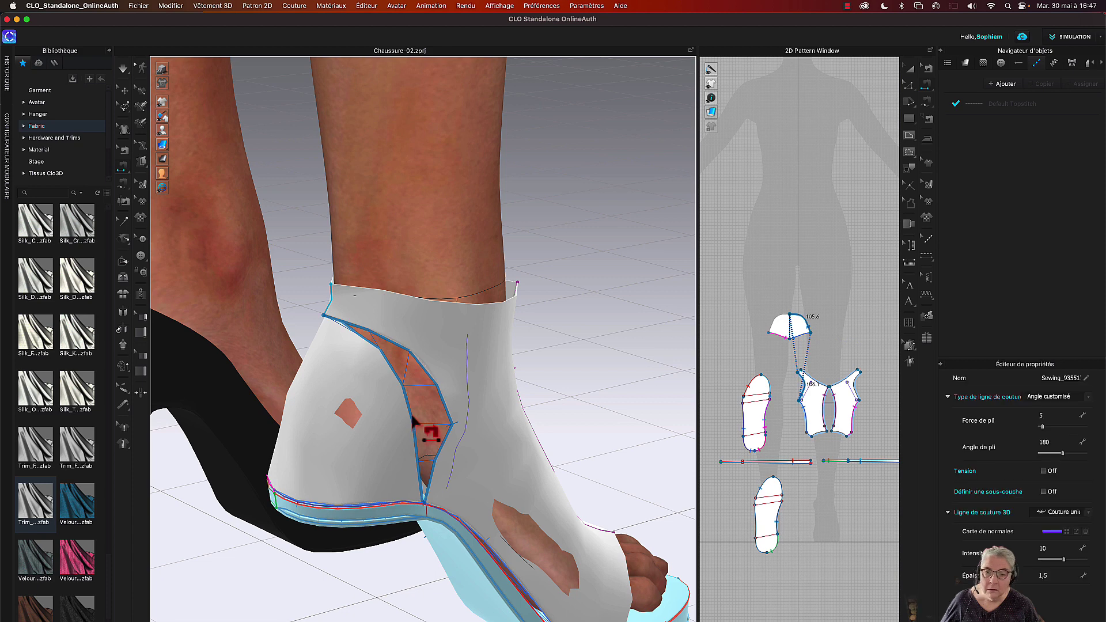
right_drag(587, 338, 646, 326)
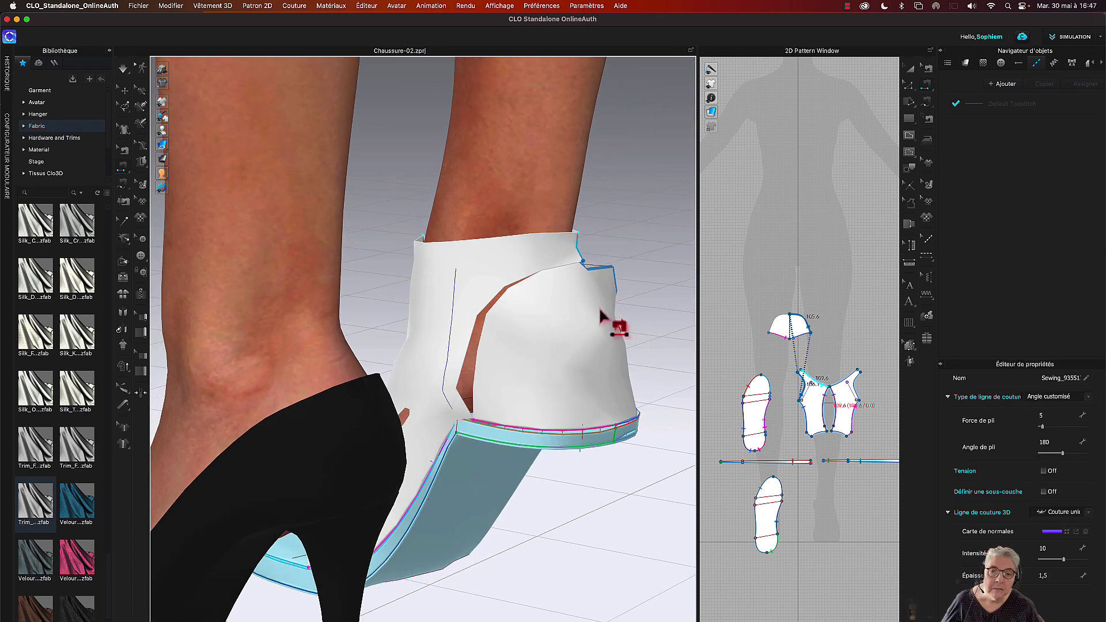
click(517, 292)
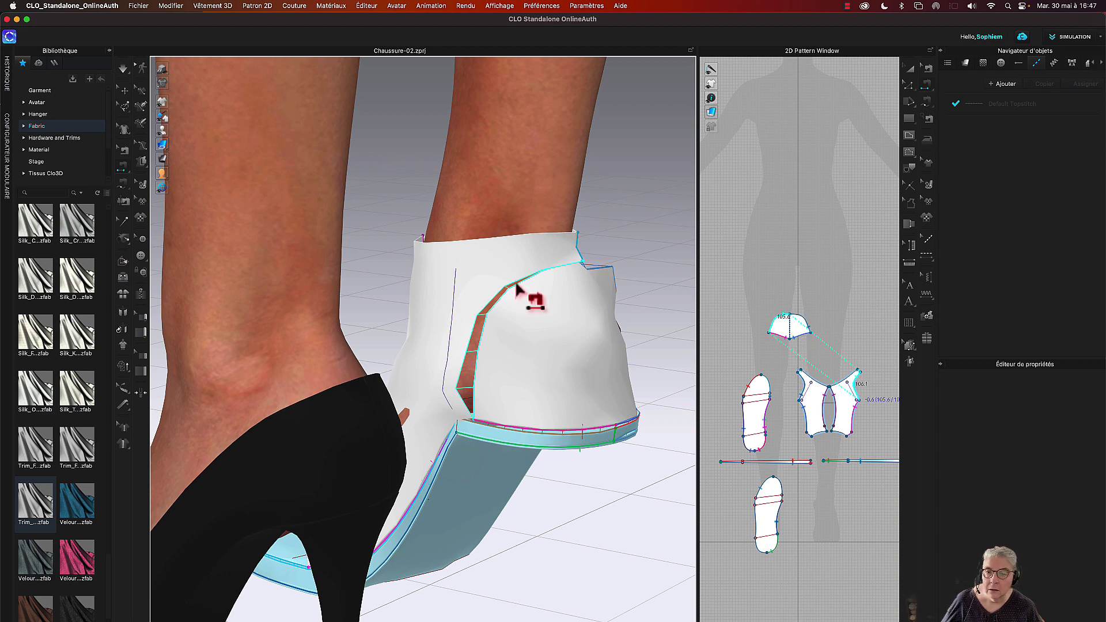
click(515, 280)
mouse_move(639, 241)
right_down()
mouse_move(598, 242)
mouse_move(653, 246)
mouse_move(618, 247)
right_up()
key(space)
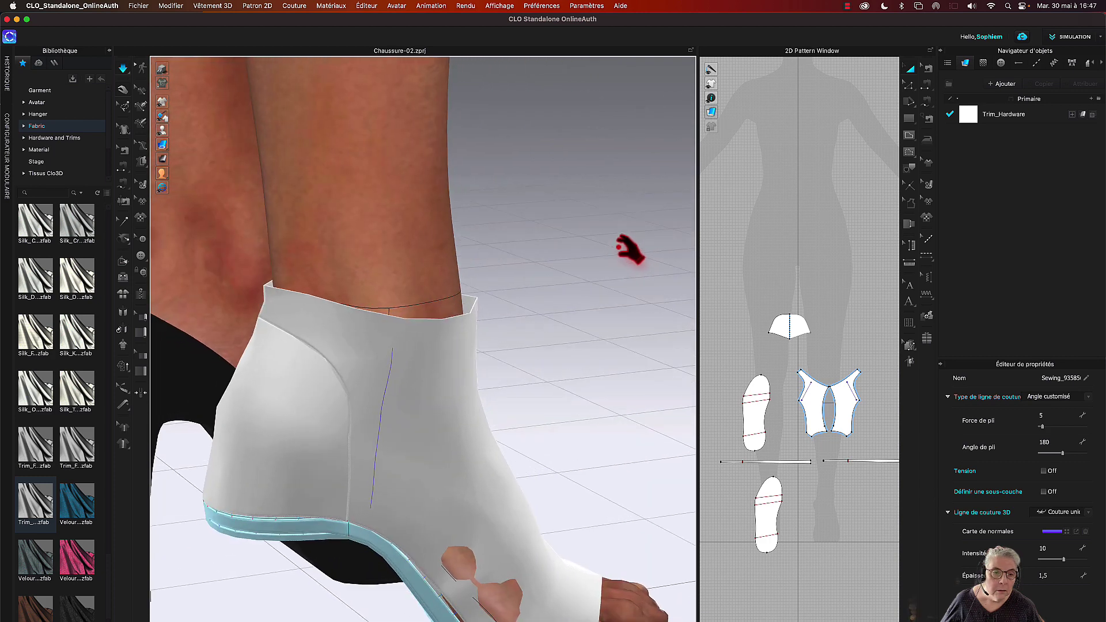
scroll(600, 286, down, 3)
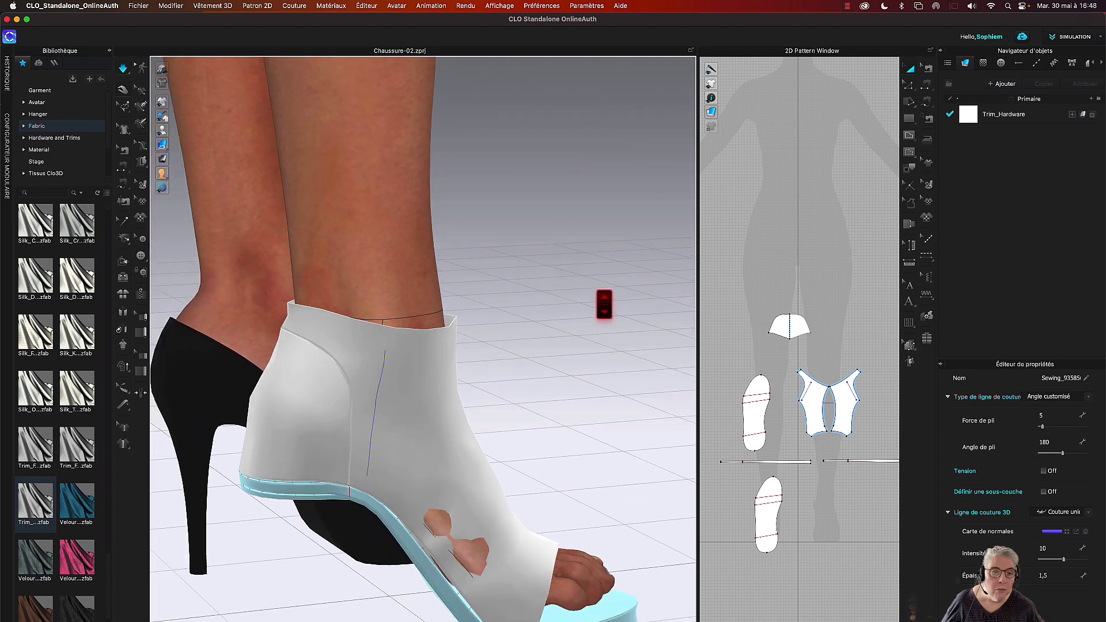
scroll(603, 303, down, 2)
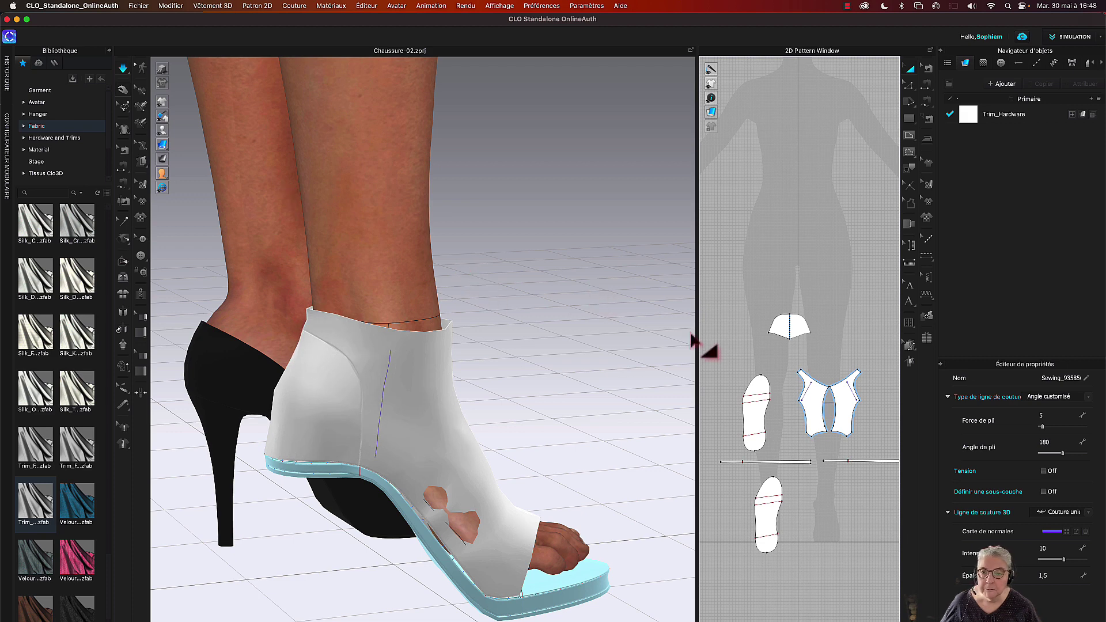
click(788, 349)
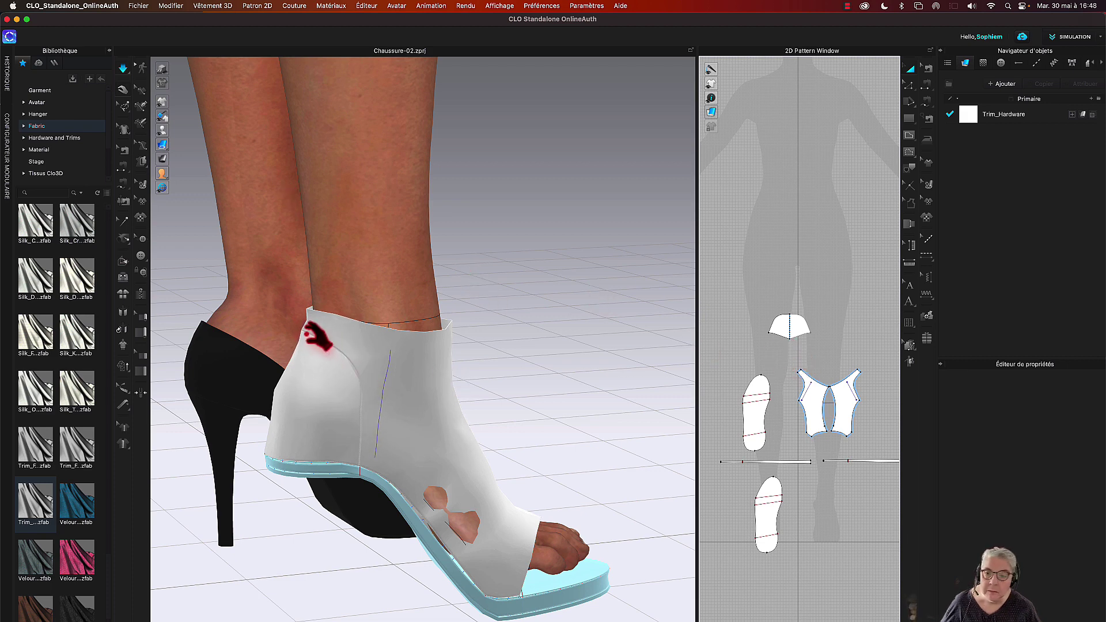
scroll(793, 360, up, 3)
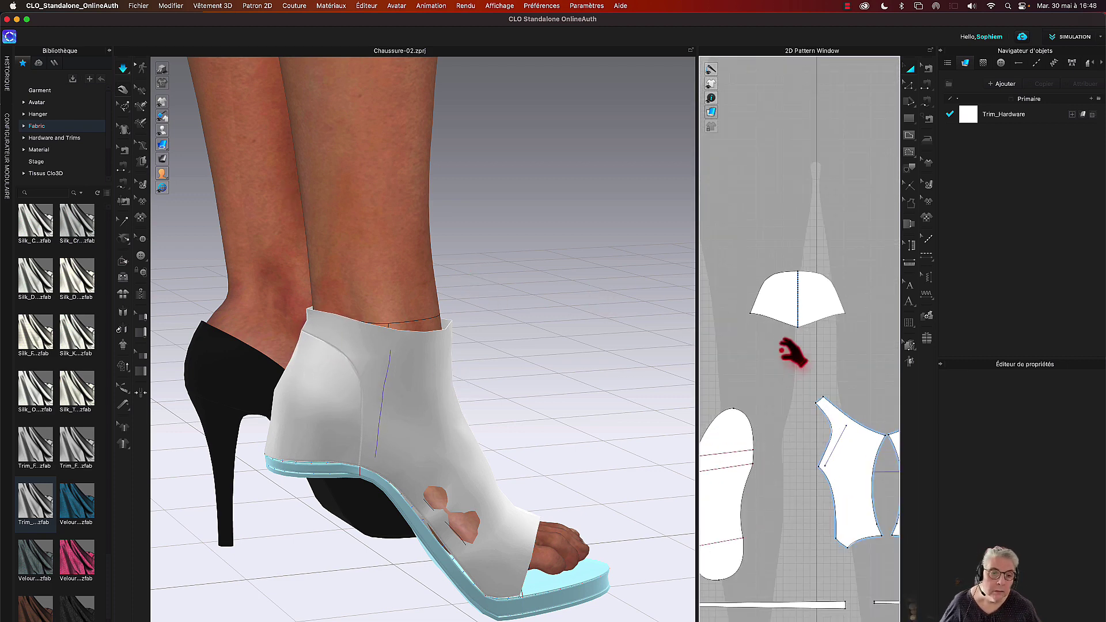
key(n)
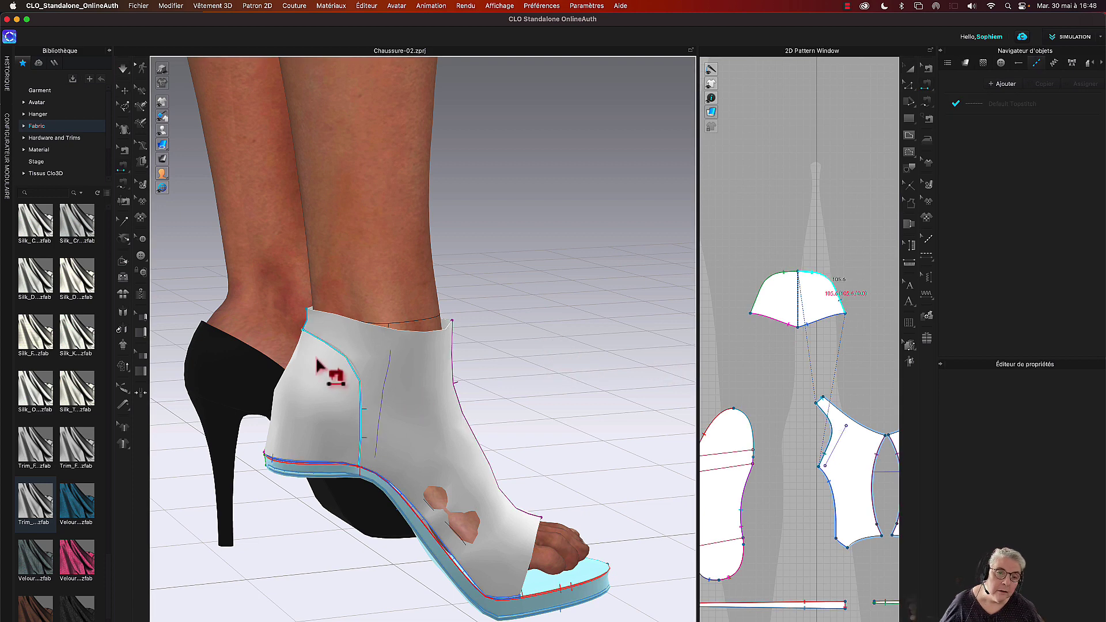
key(q)
click(323, 365)
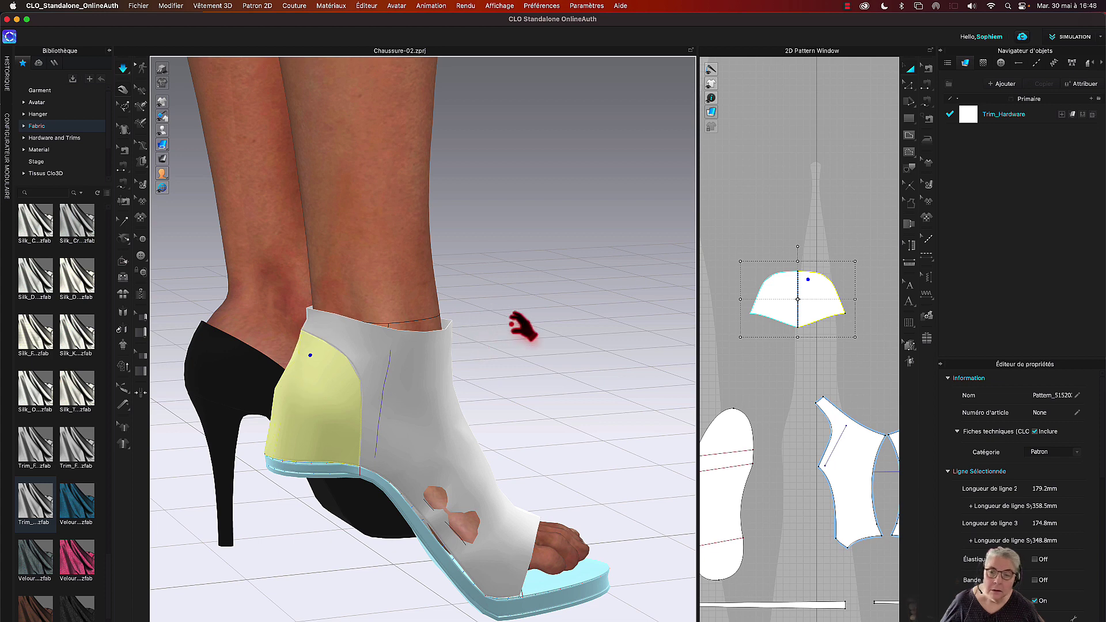
key(b)
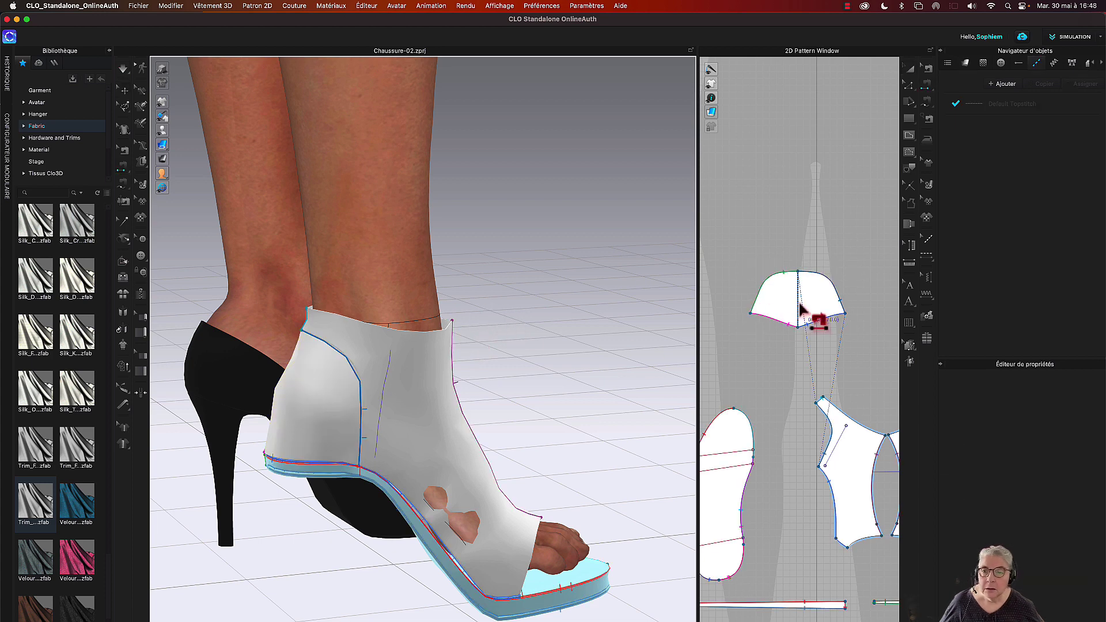
click(910, 68)
click(819, 309)
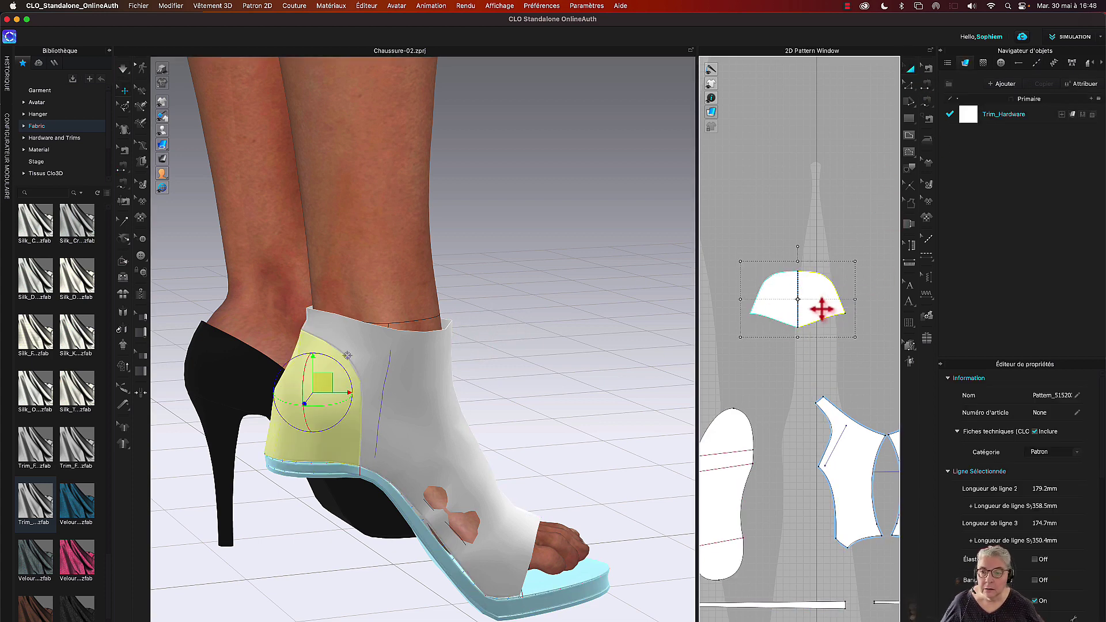
Step: Set the particle distance (Distance de particules) of both upper pieces to 10 and simulate the shoe
click(859, 478)
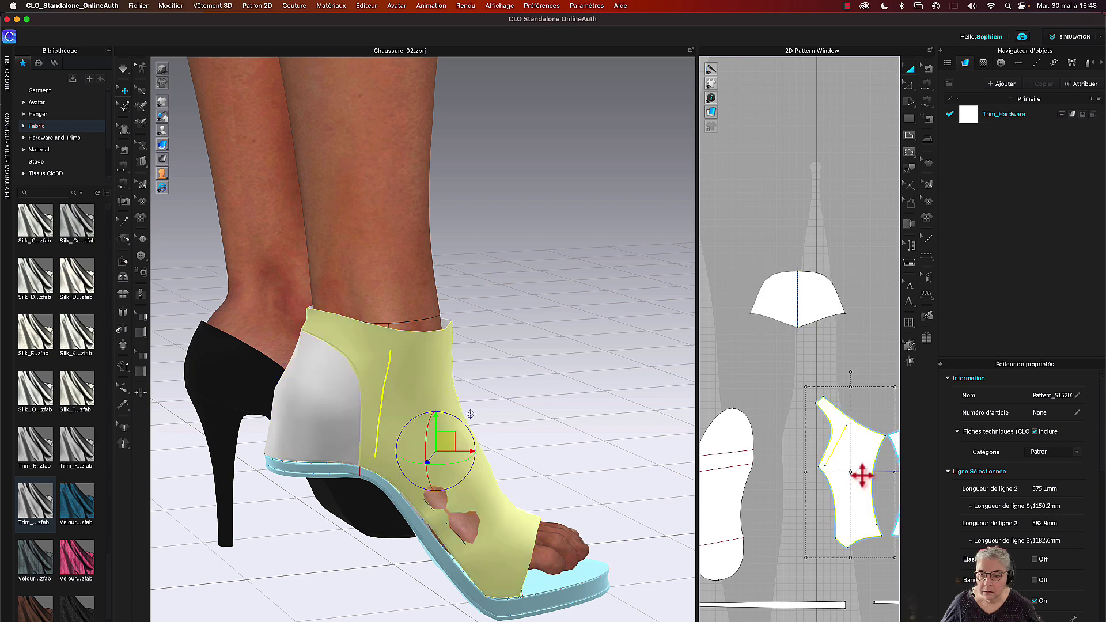
click(892, 443)
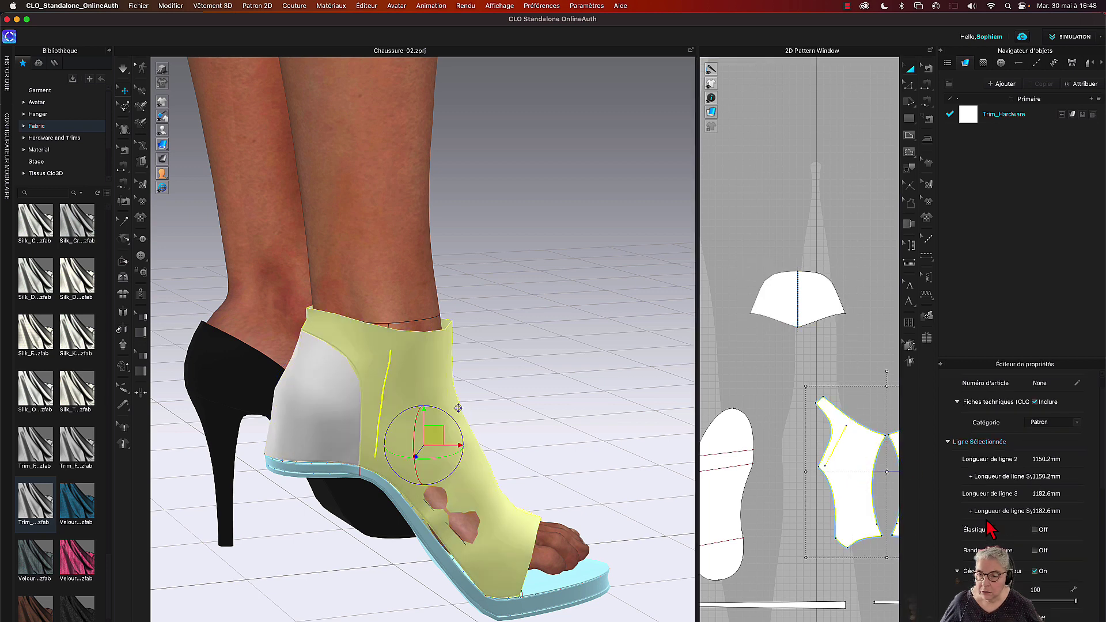
scroll(988, 524, down, 5)
scroll(988, 525, down, 4)
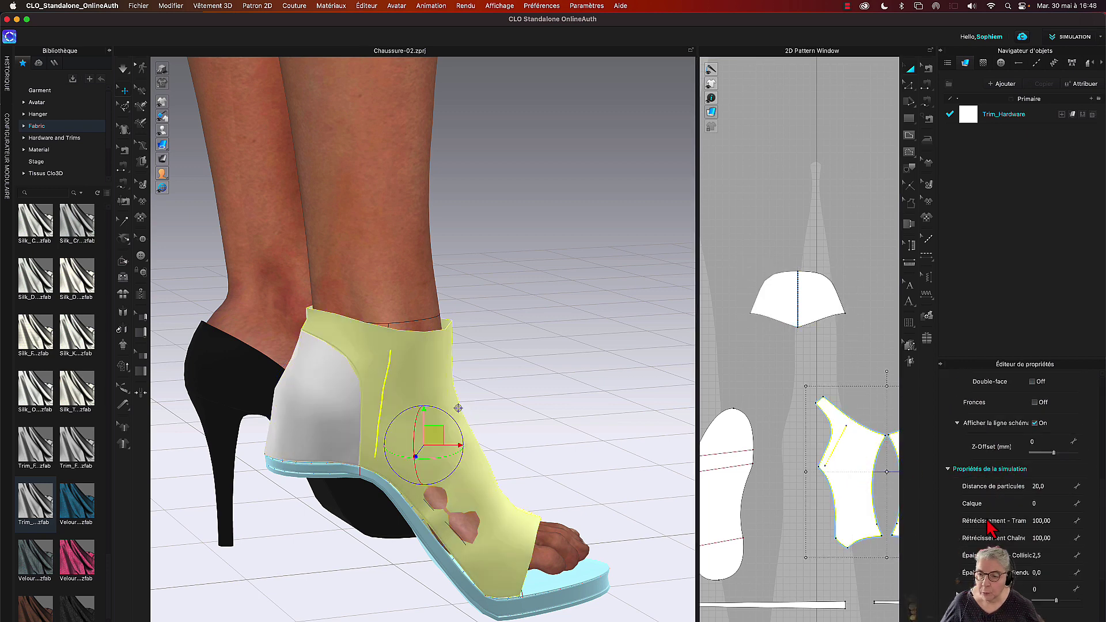
scroll(989, 525, down, 1)
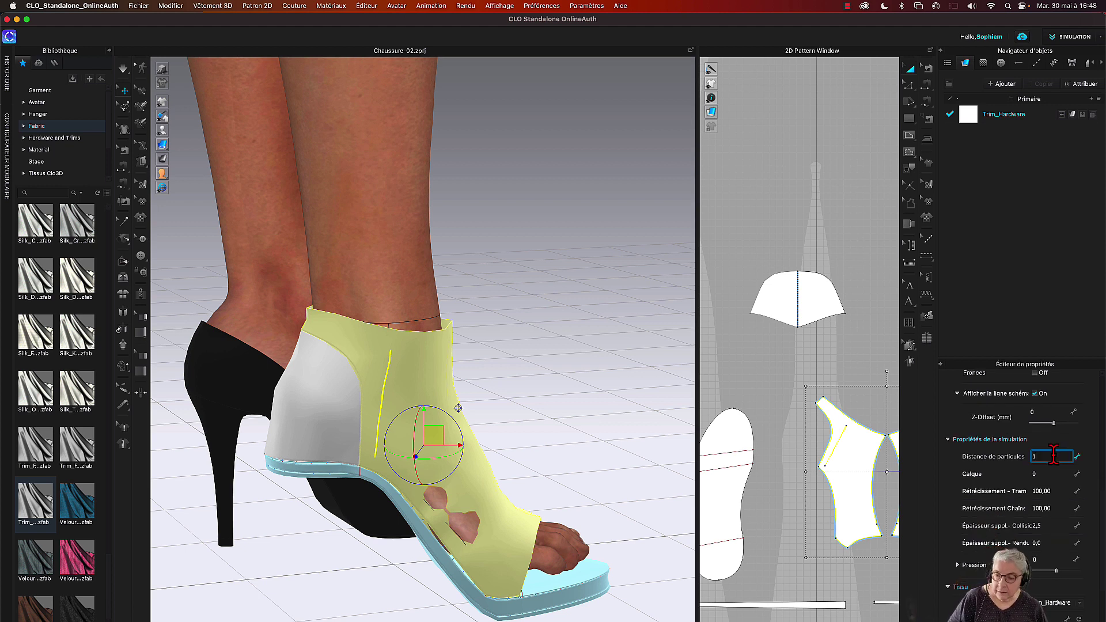
key(Return)
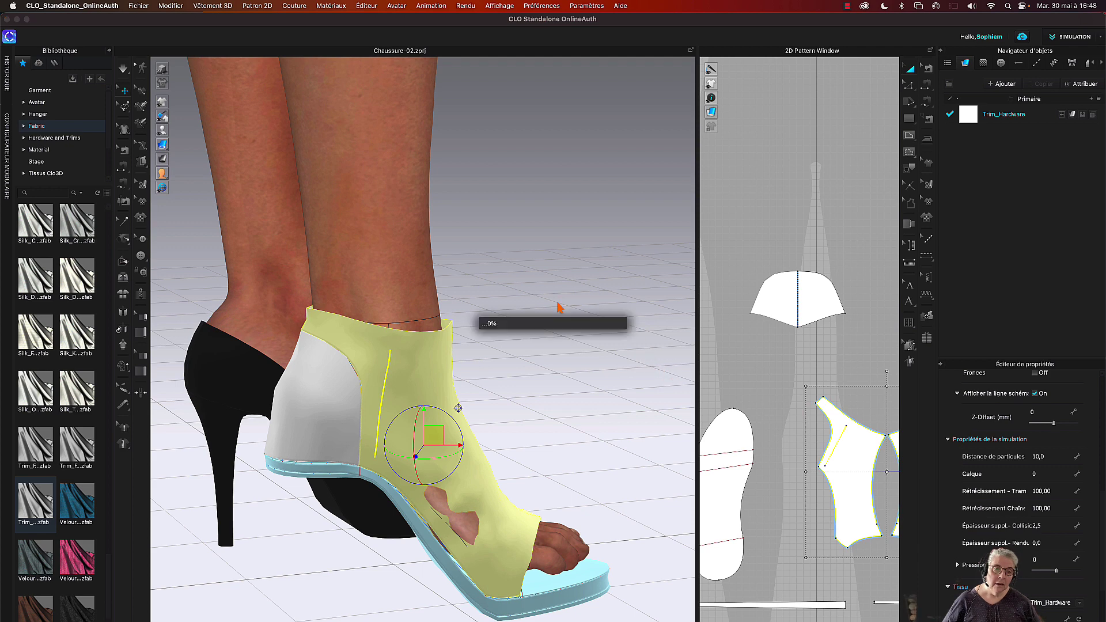
click(562, 305)
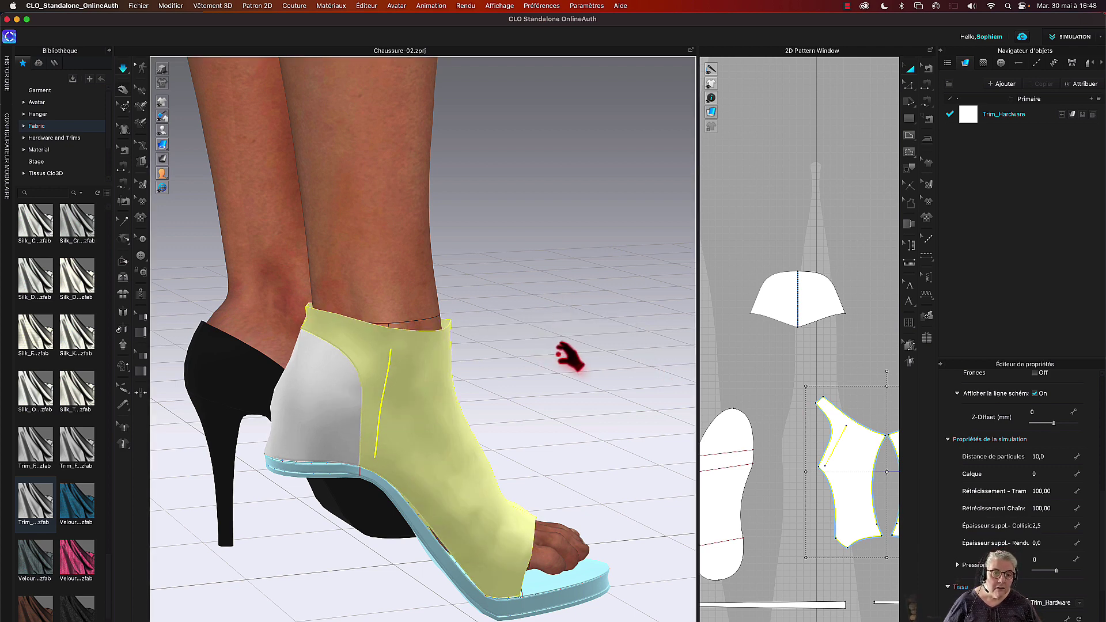
Step: Examine the fit of the simulated shoe from the heel, the side and the front of the foot
right_drag(568, 348, 635, 424)
click(579, 488)
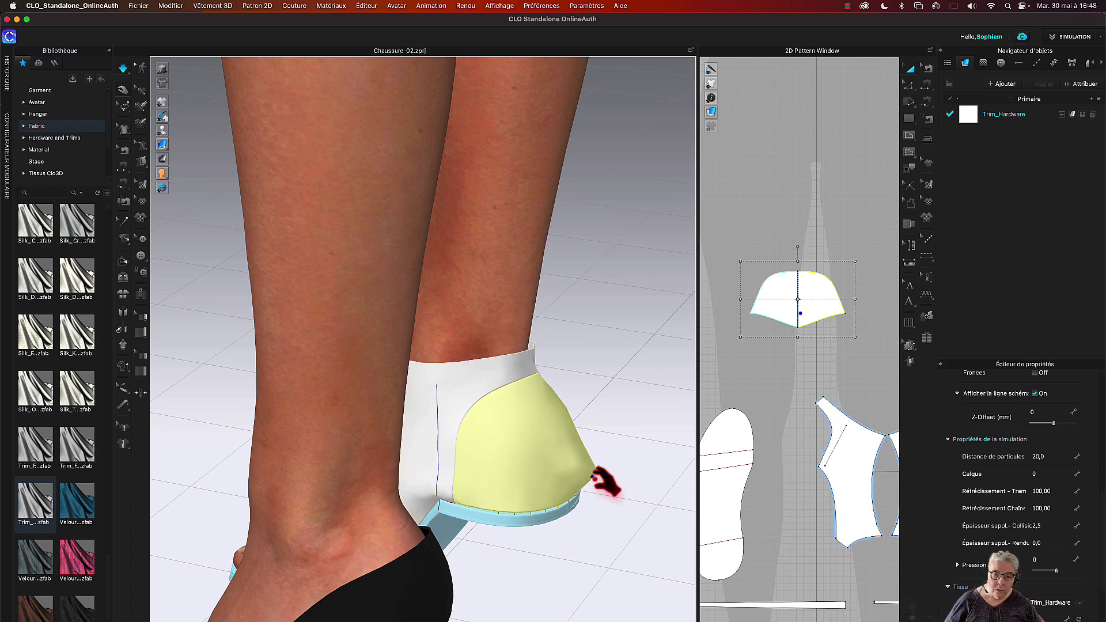
right_drag(599, 459, 516, 468)
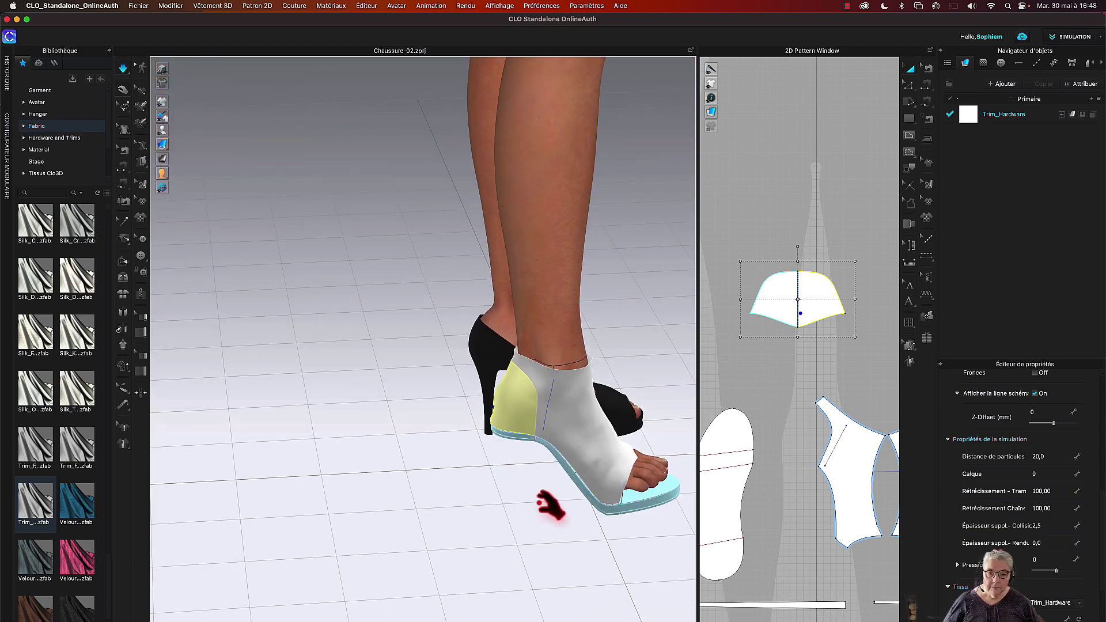
right_drag(550, 506, 486, 523)
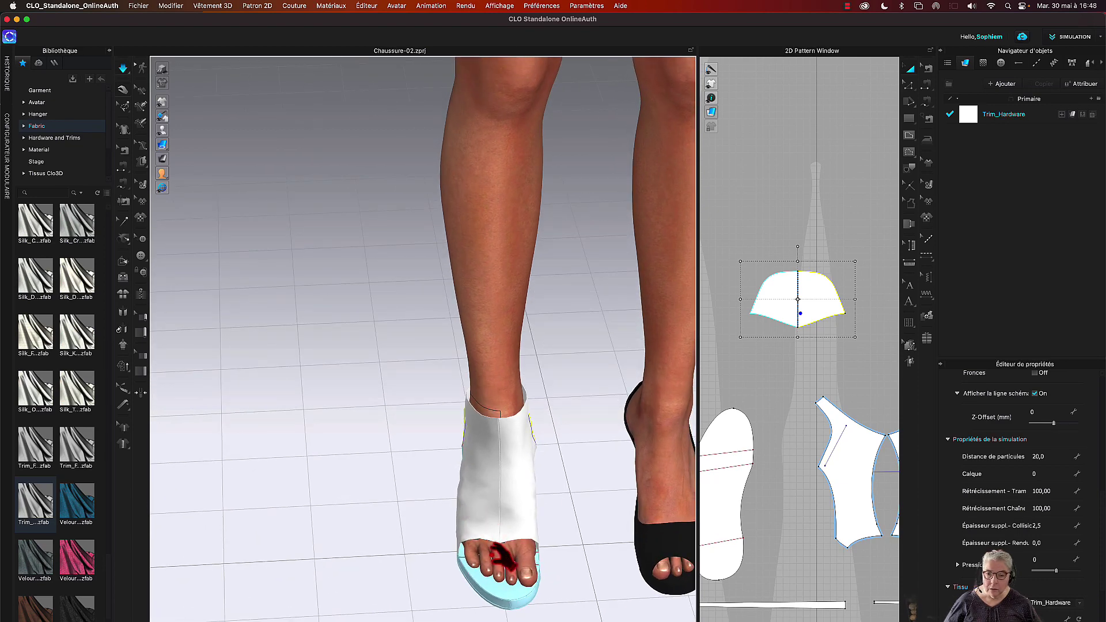
scroll(771, 525, down, 2)
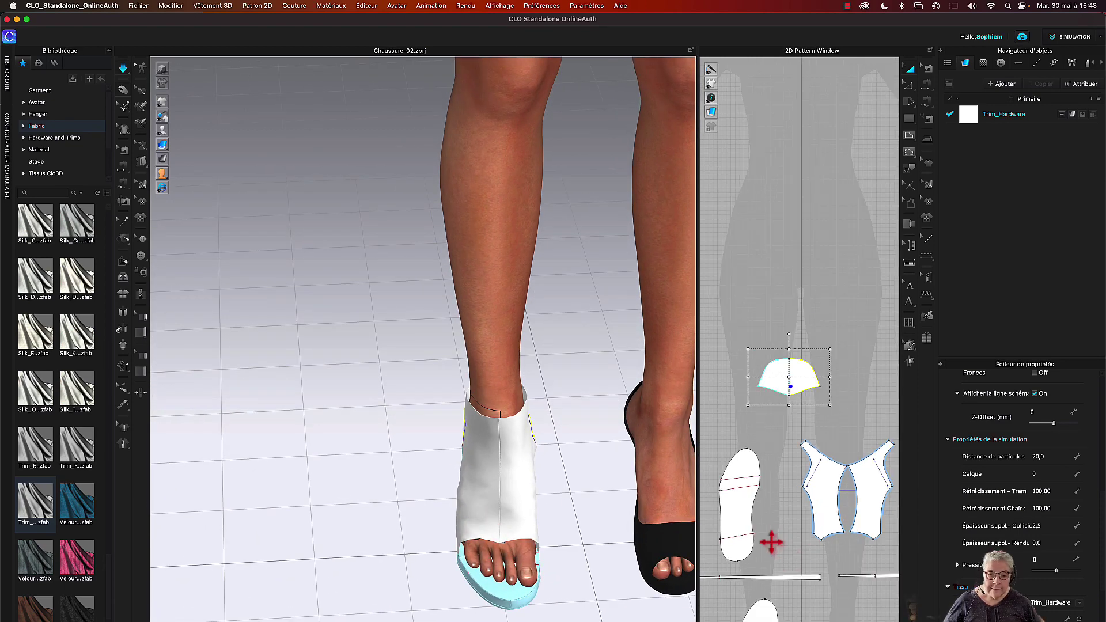
middle_drag(587, 533, 457, 476)
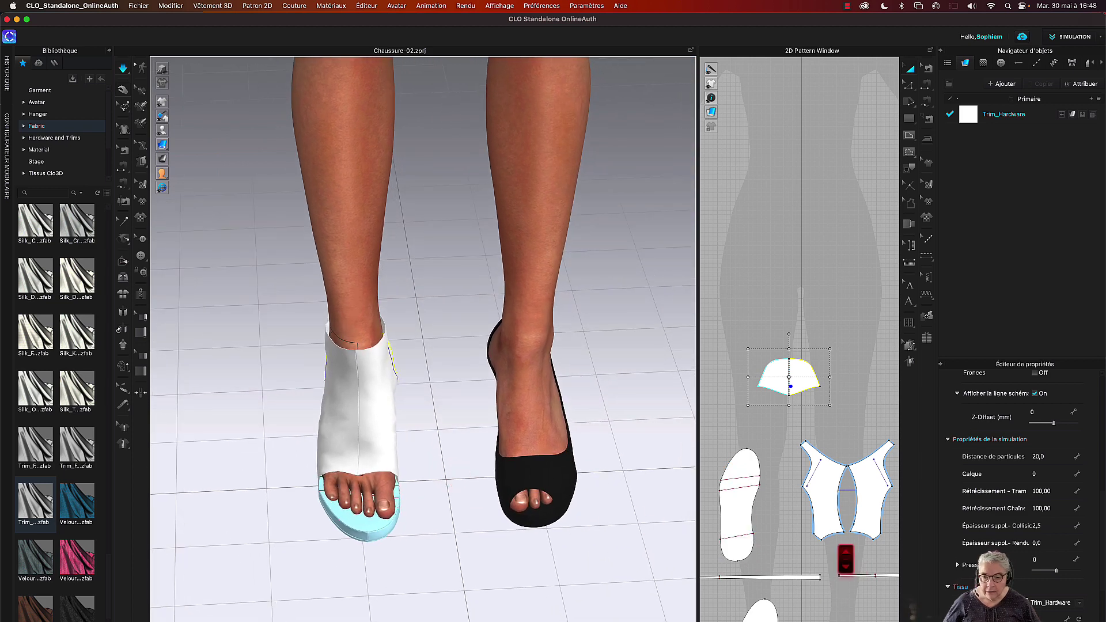
Step: Raise the inner end of the mirrored uppers' toe-opening edge slightly and adjust the curve of that edge
scroll(839, 552, up, 3)
key(z)
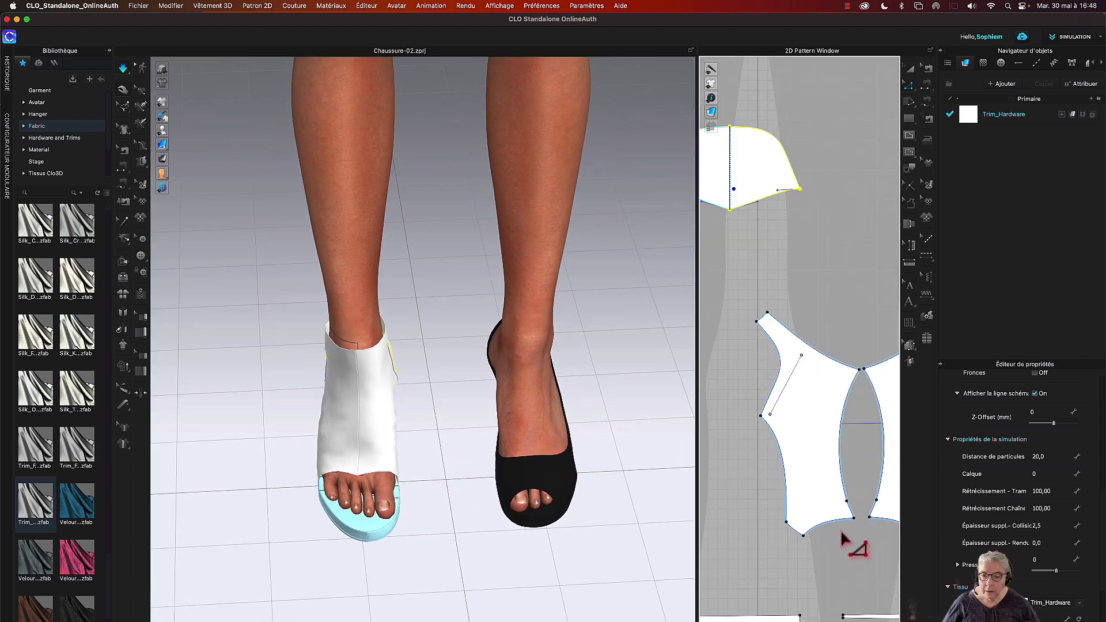
click(842, 523)
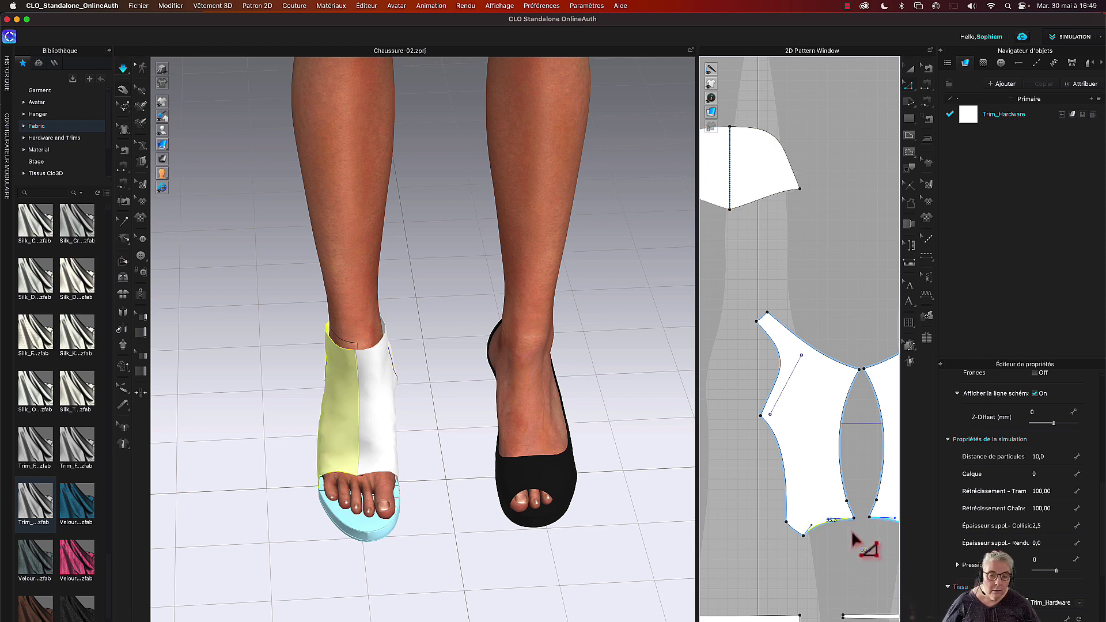
click(855, 521)
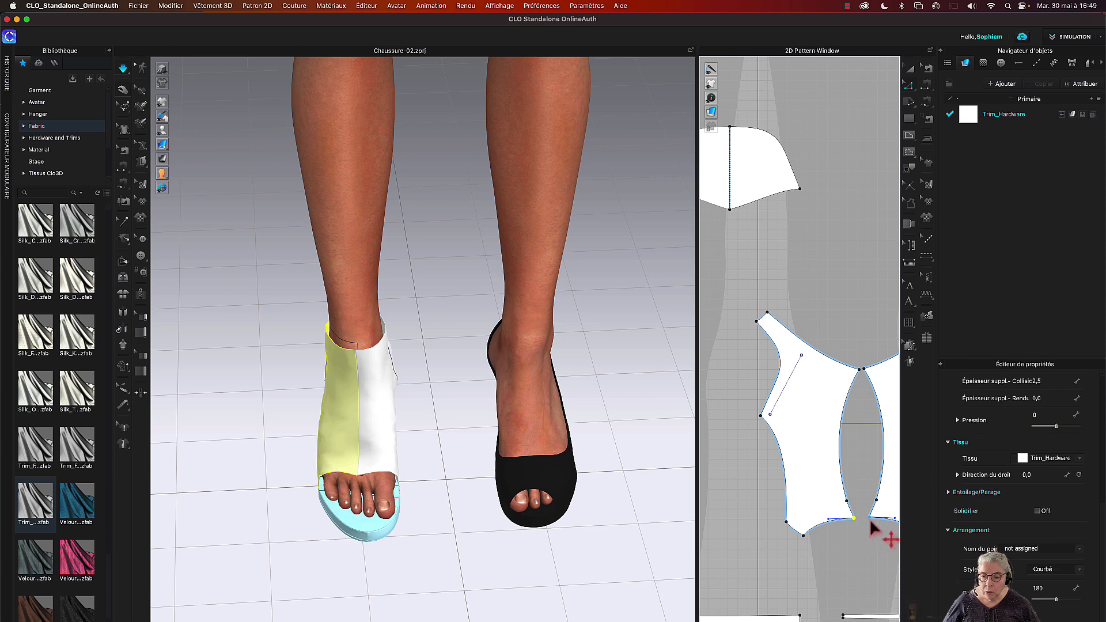
drag(854, 520, 851, 514)
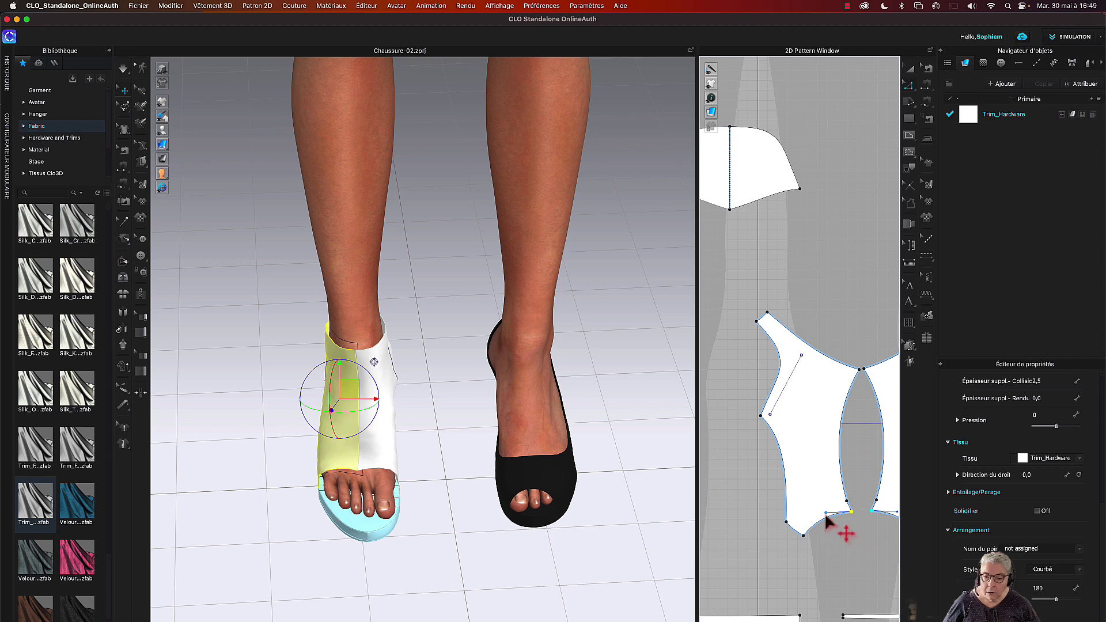
click(830, 522)
drag(831, 519, 832, 519)
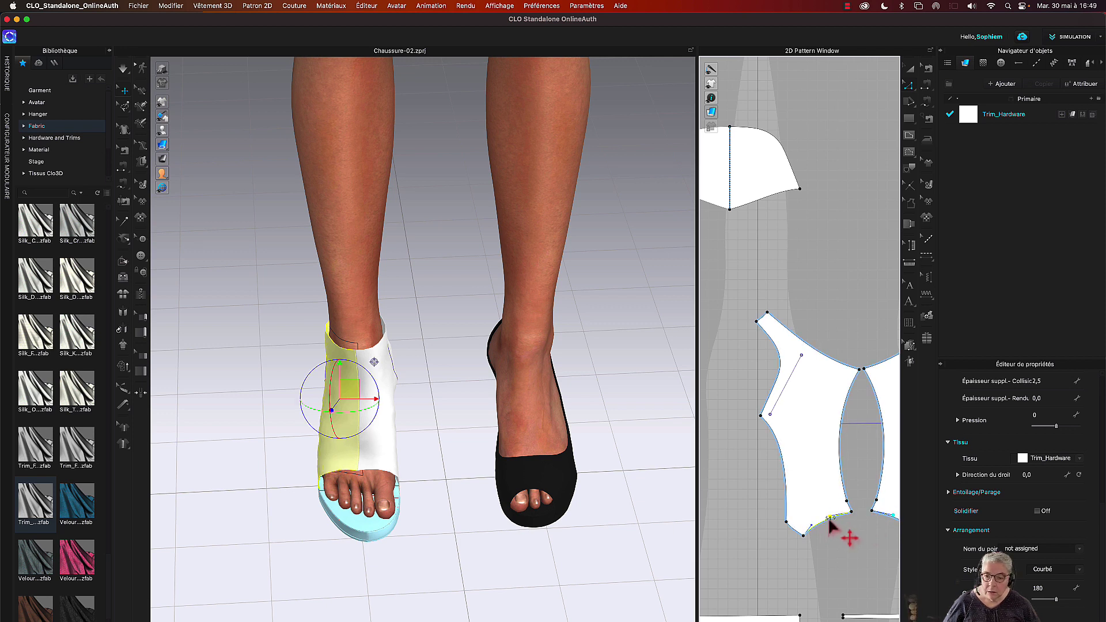
click(830, 522)
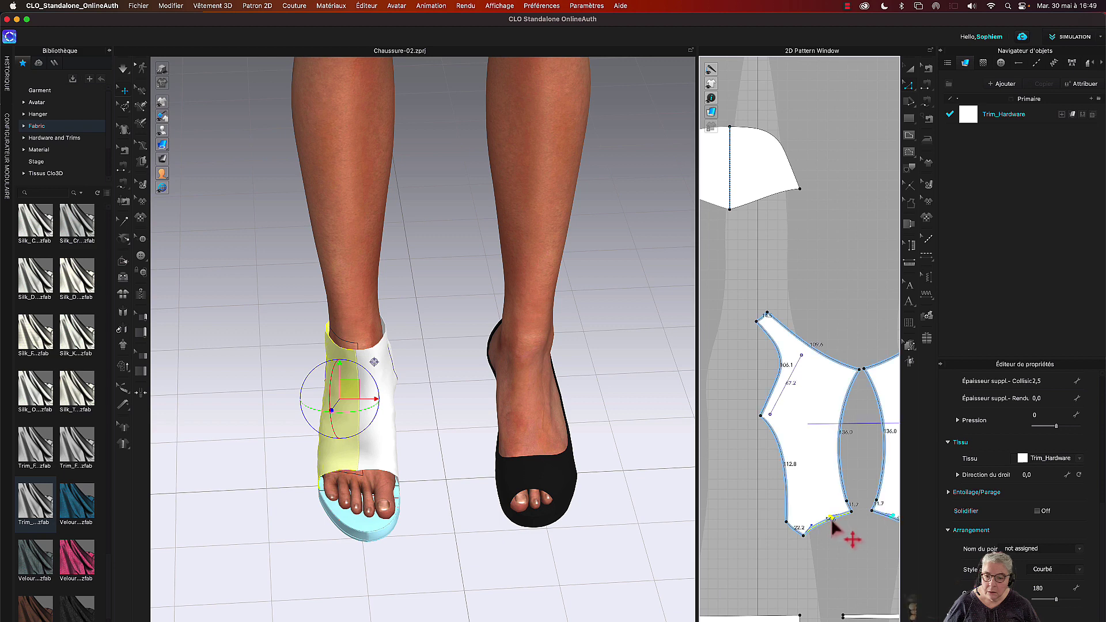
click(486, 535)
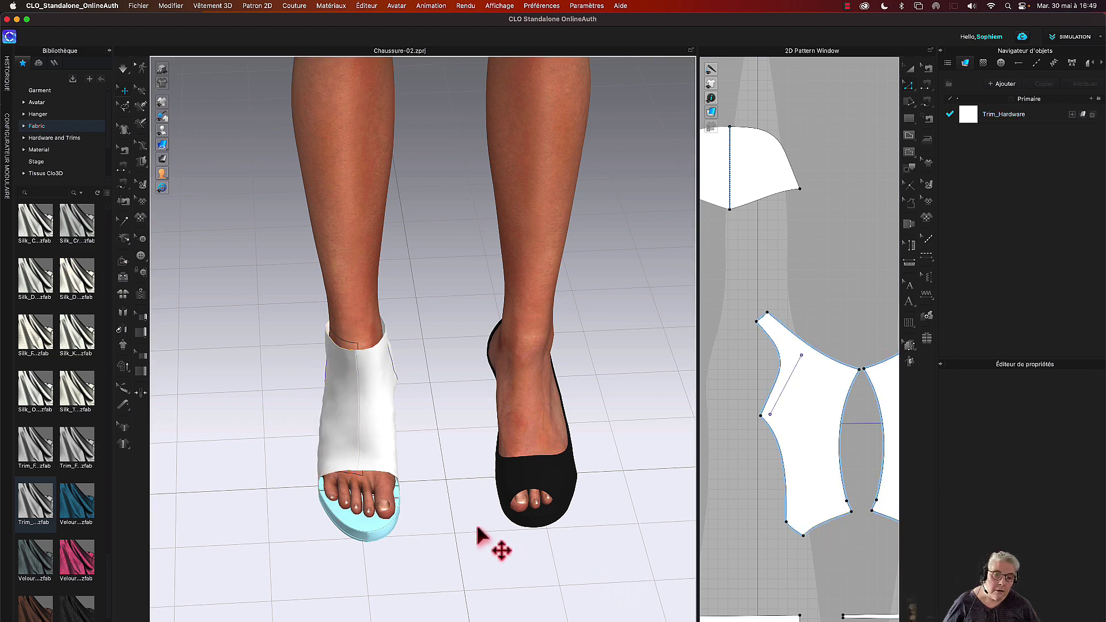
Step: Flatten the curve of the mirrored uppers' top edges at the ankle opening
right_drag(459, 519, 456, 491)
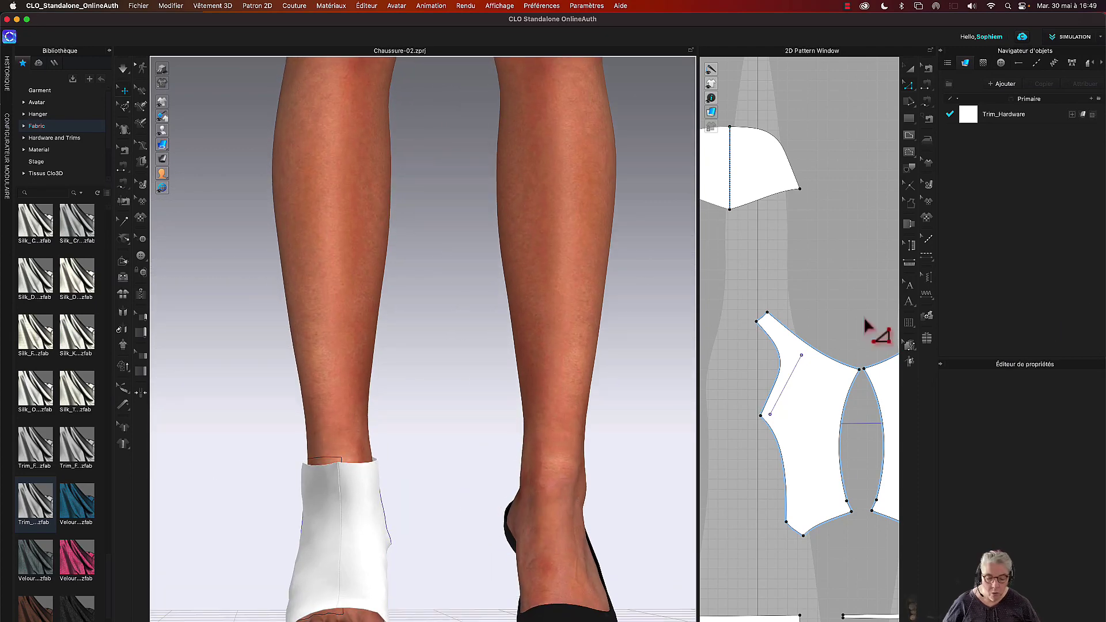
scroll(863, 320, up, 1)
middle_drag(863, 320, 766, 334)
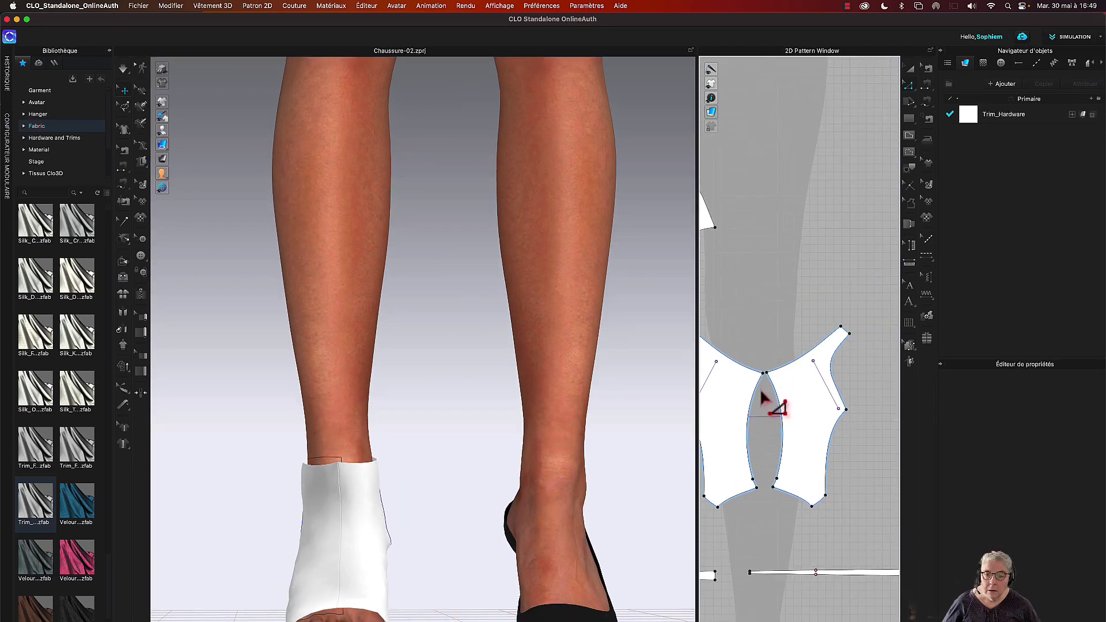
click(763, 374)
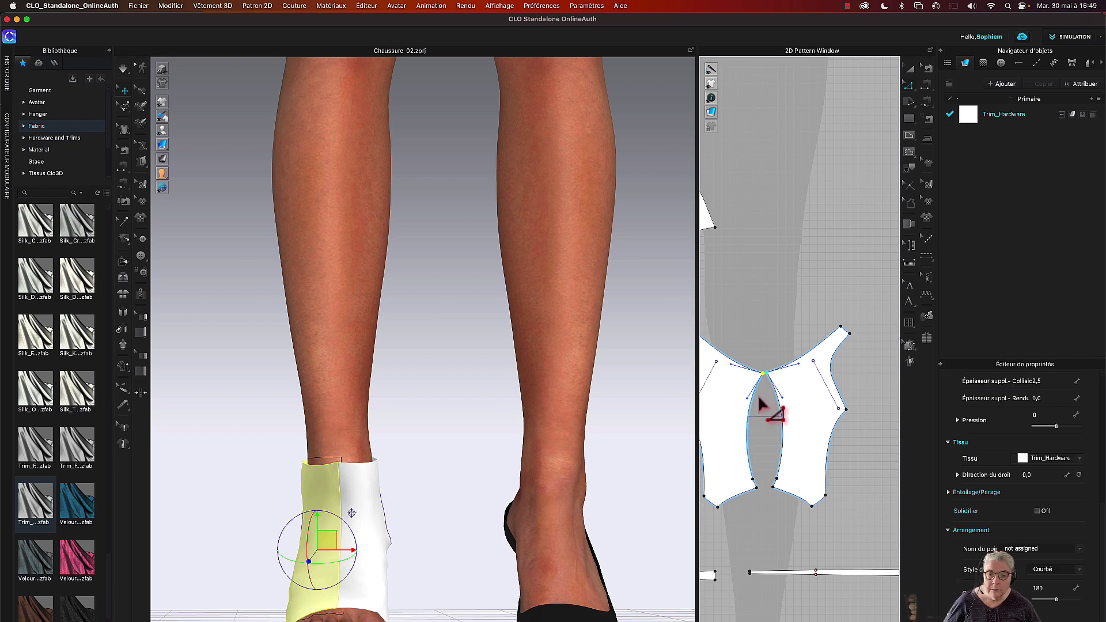
click(732, 366)
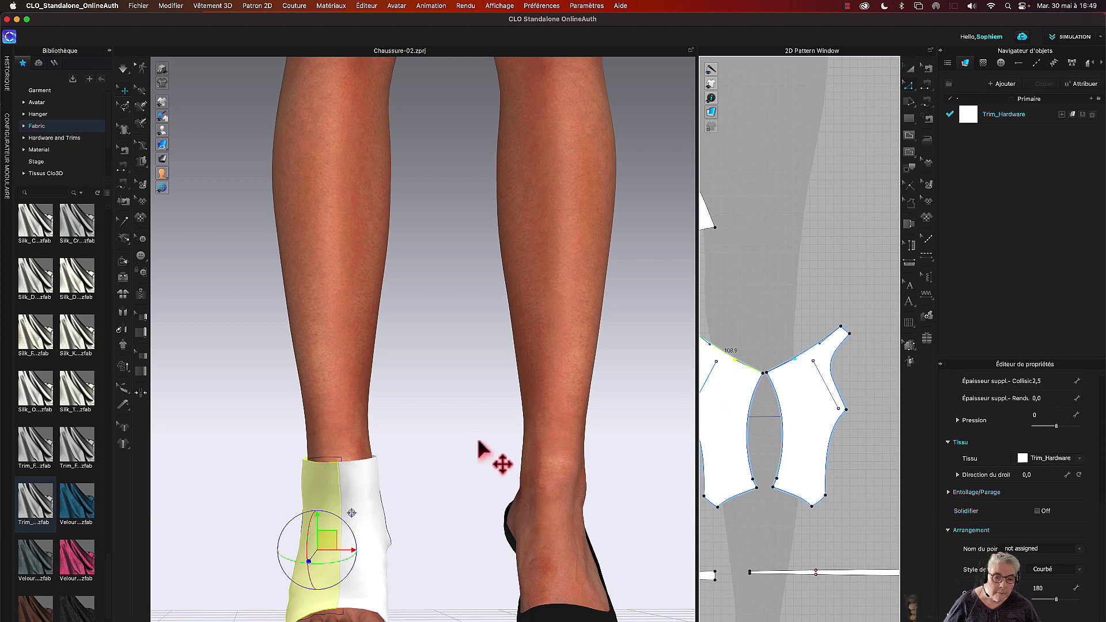
click(448, 431)
right_drag(448, 430, 480, 432)
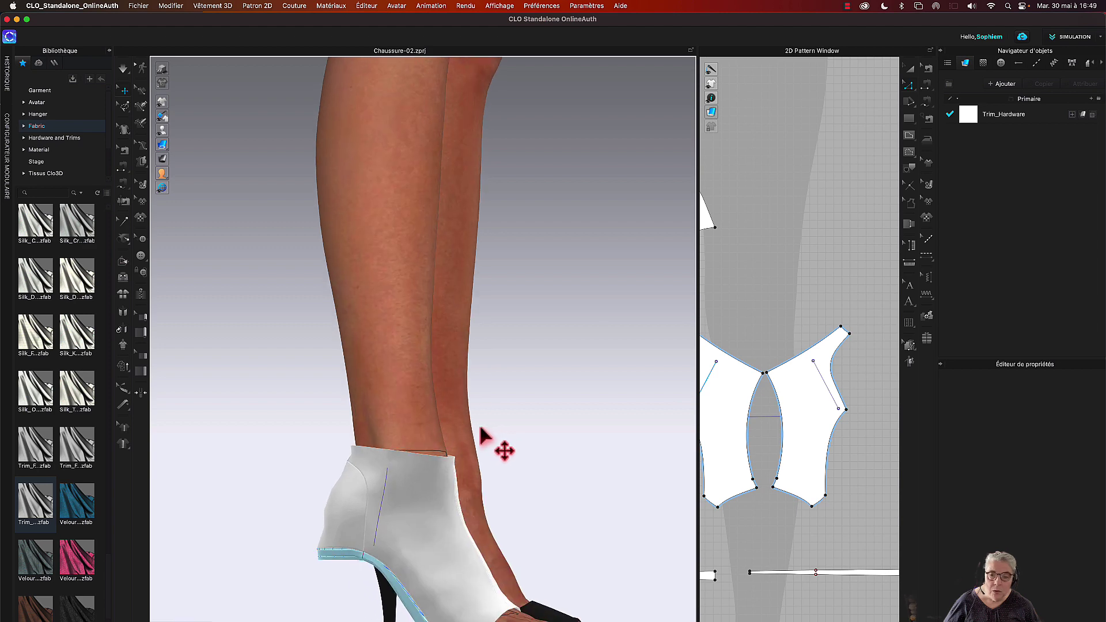
Step: Check the seam between the heel counter's curved edge and the adjoining upper, comparing both edge lengths
scroll(812, 320, down, 2)
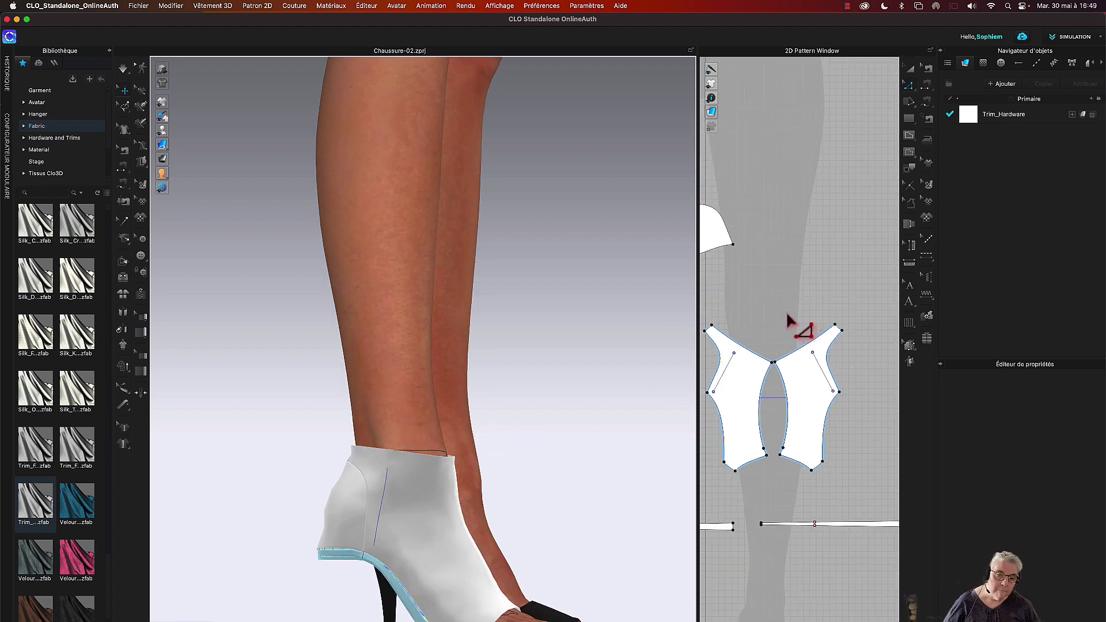
mouse_move(535, 407)
right_down()
mouse_move(613, 405)
mouse_move(554, 414)
right_up()
scroll(782, 340, down, 1)
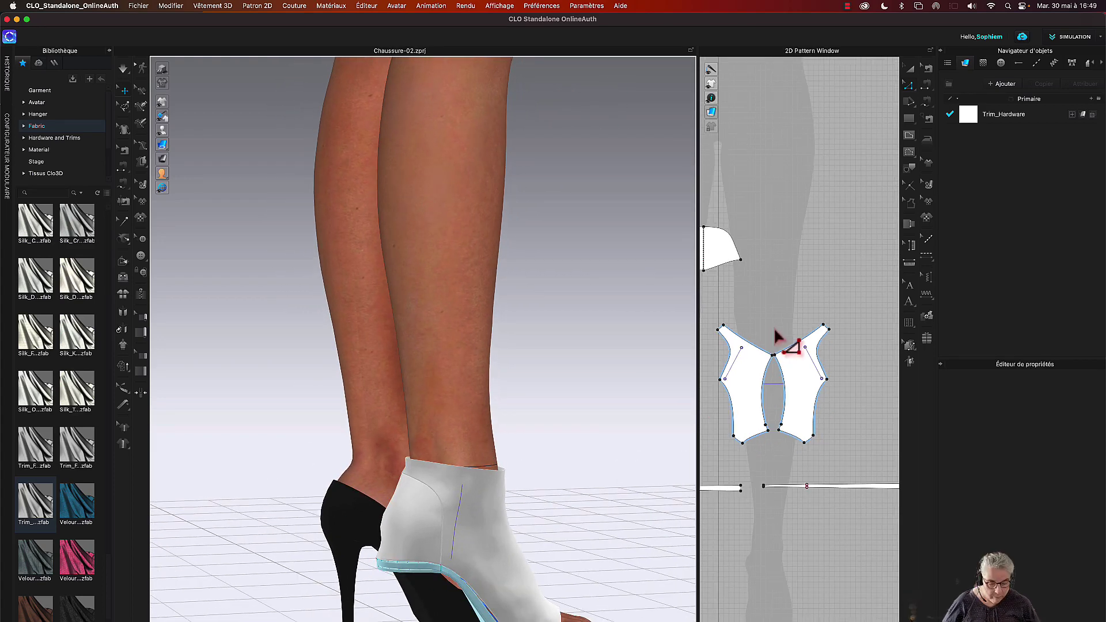
middle_drag(773, 327, 828, 358)
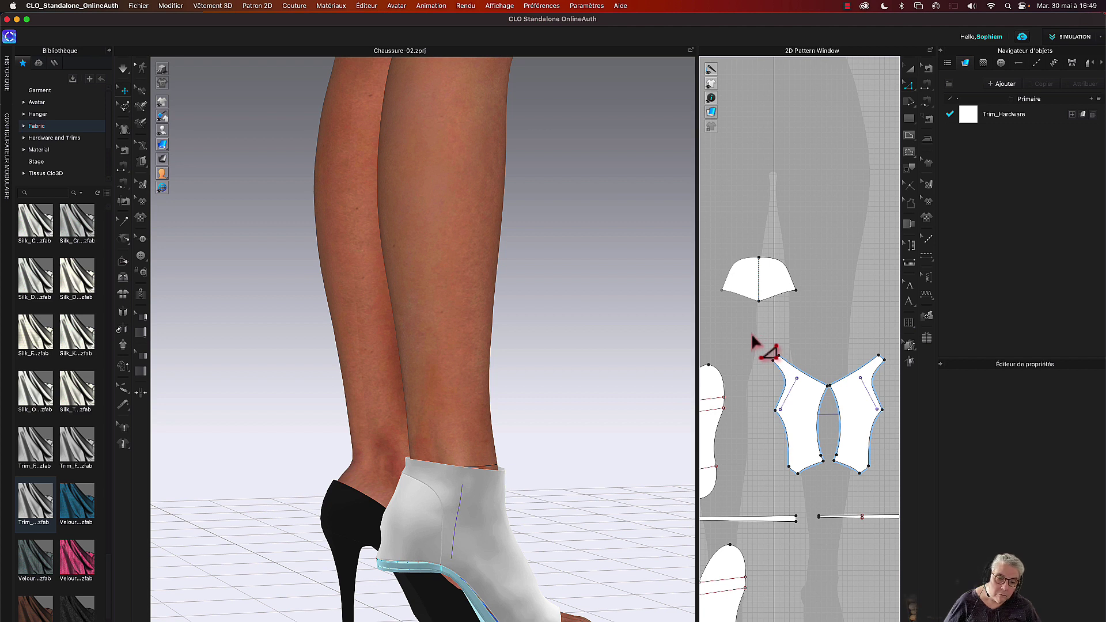
click(784, 359)
click(790, 276)
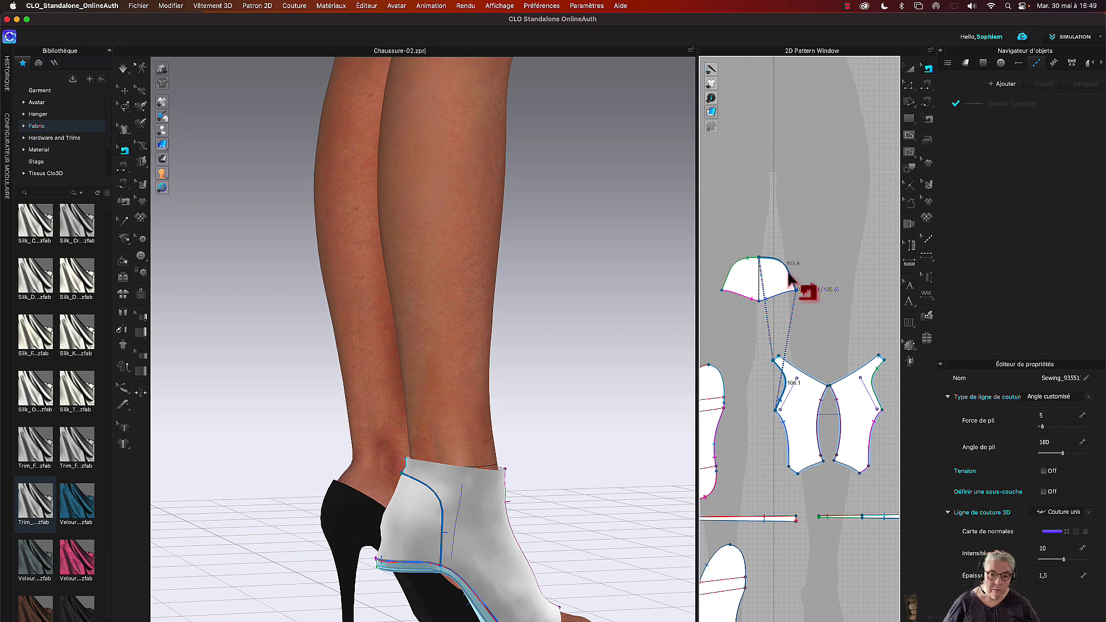
click(587, 398)
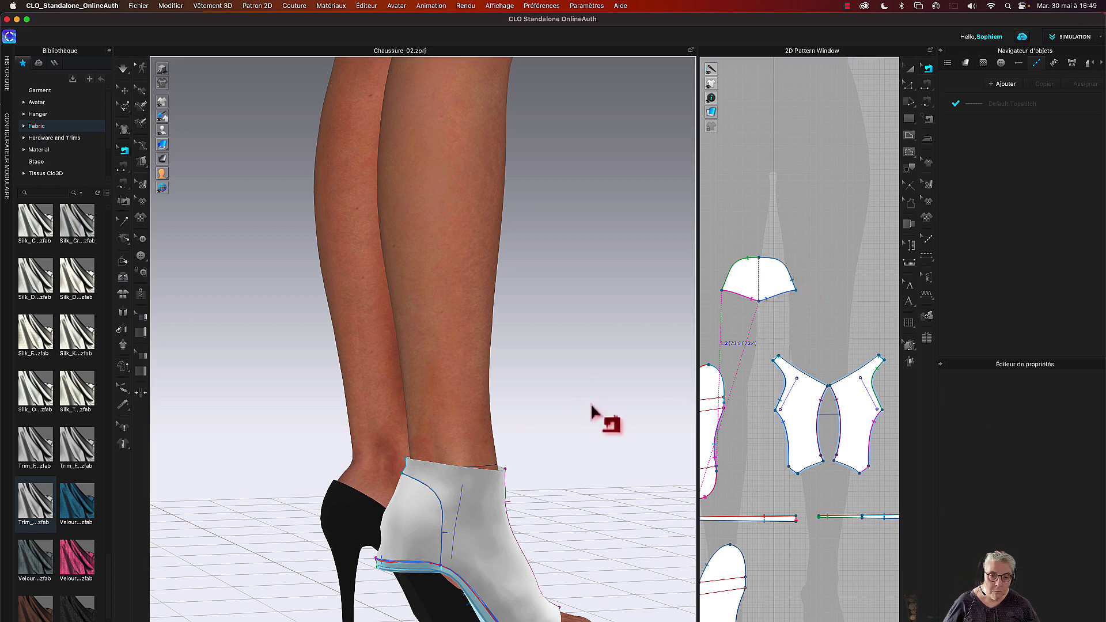
right_drag(590, 402, 527, 410)
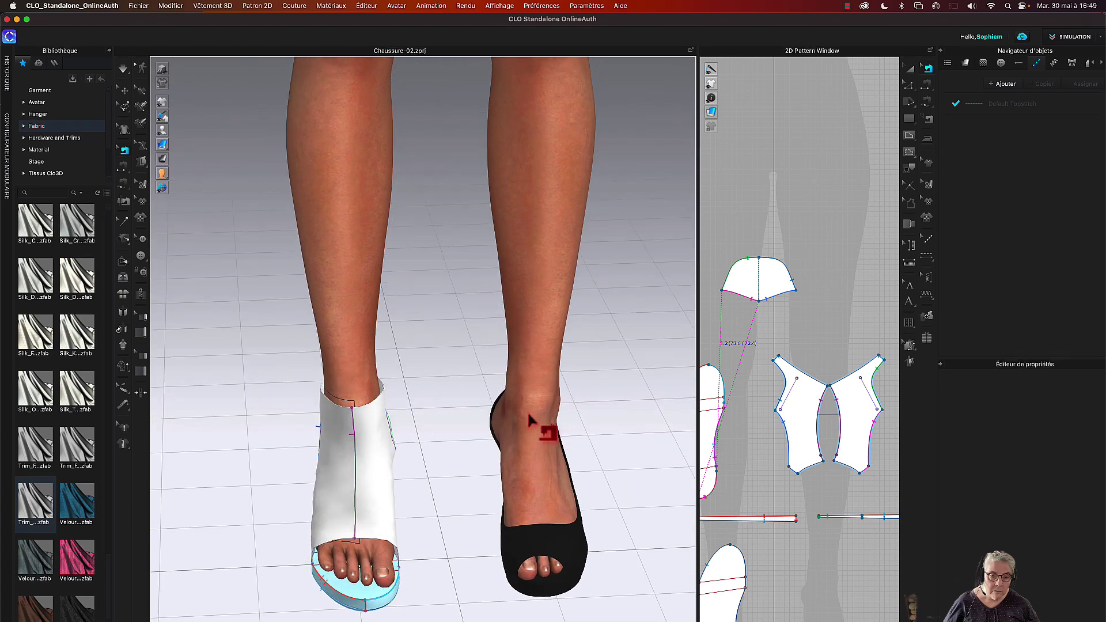
scroll(758, 430, down, 3)
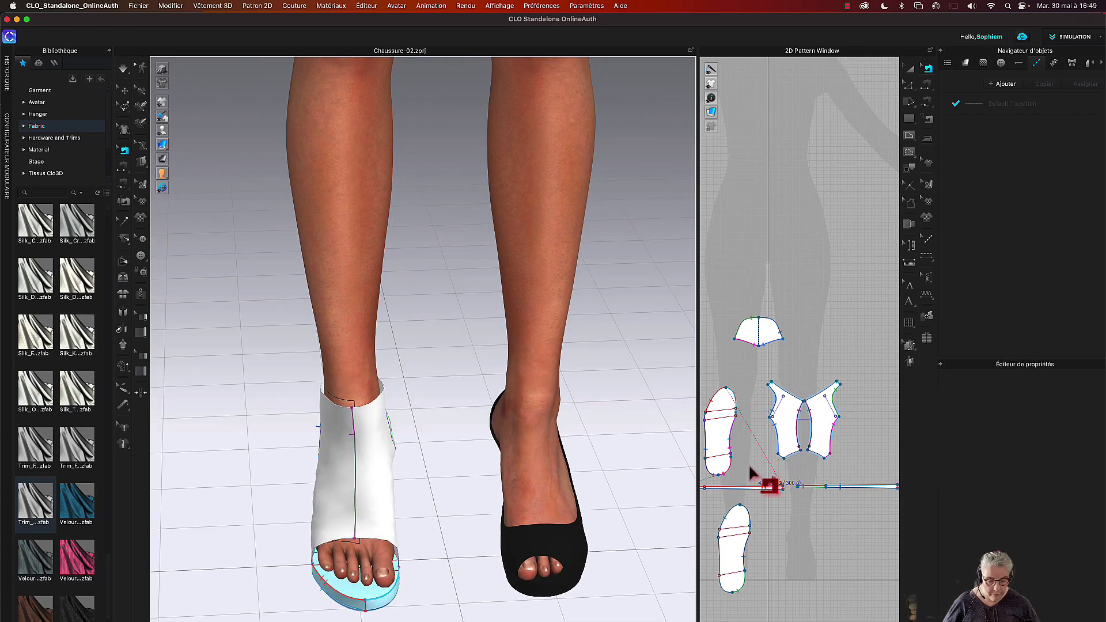
scroll(749, 455, down, 2)
right_drag(754, 431, 794, 406)
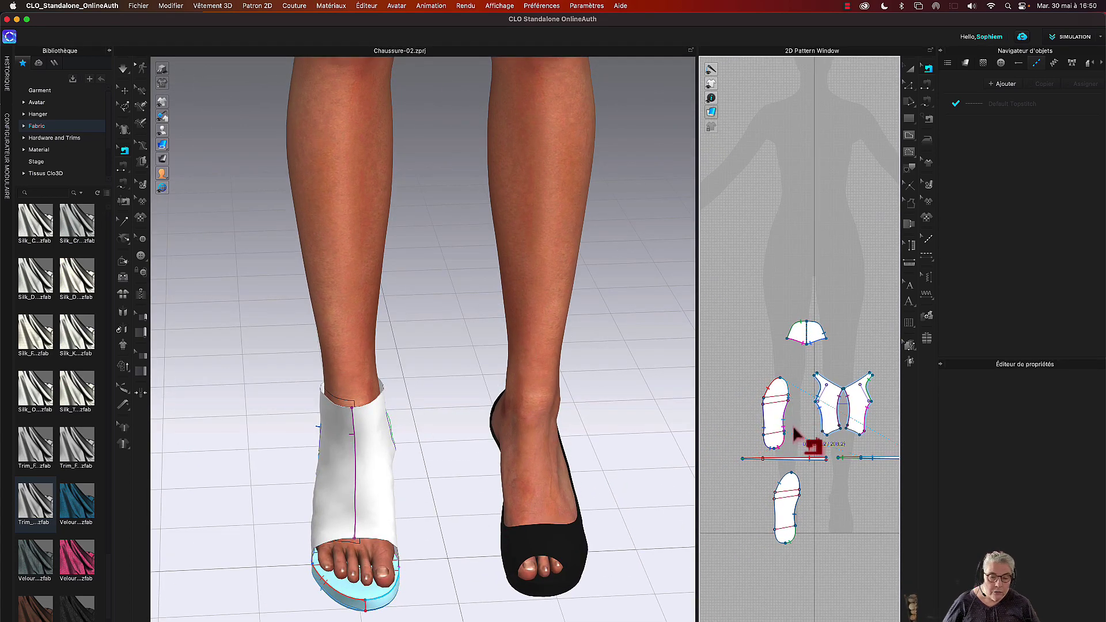
Step: Try to trace the sole's toe outline, bounded by its front internal line, and place the copy just above the sole
click(908, 69)
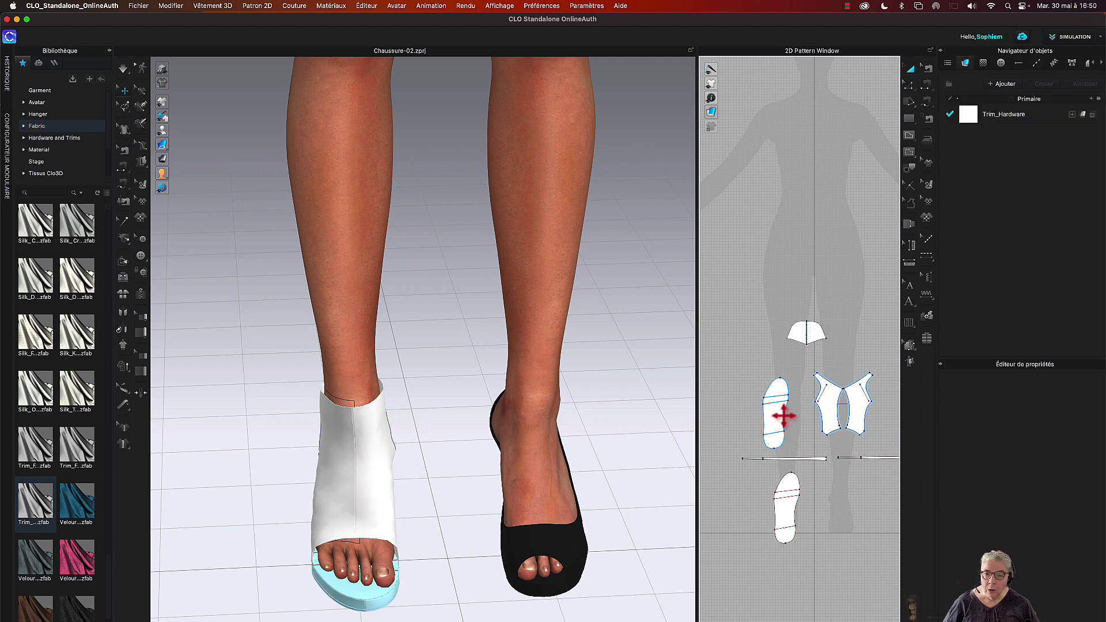
scroll(783, 414, up, 5)
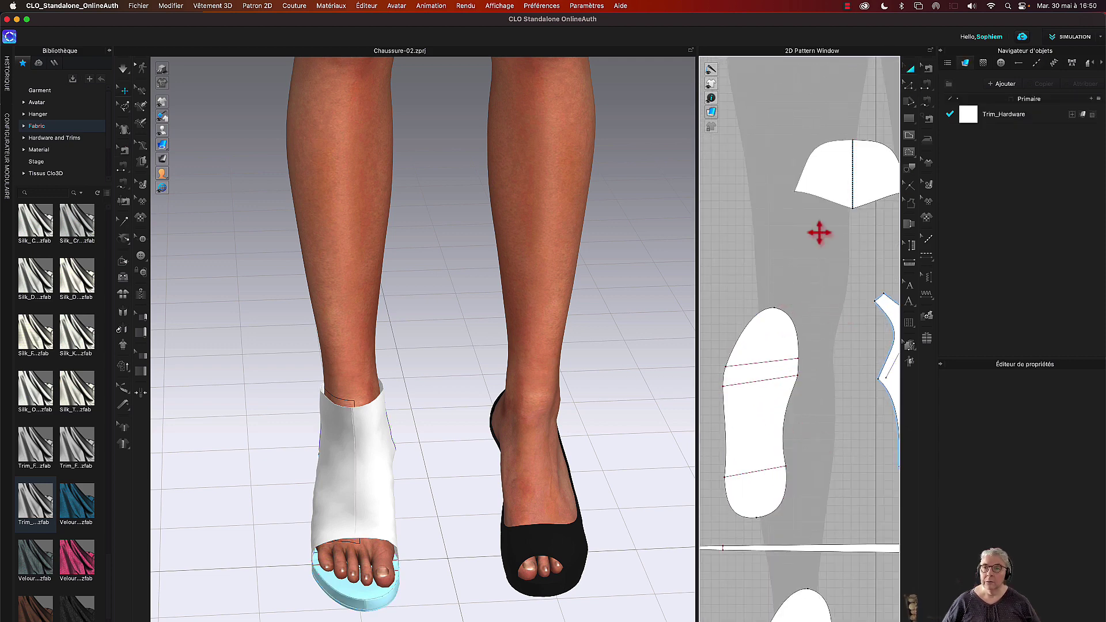
click(910, 168)
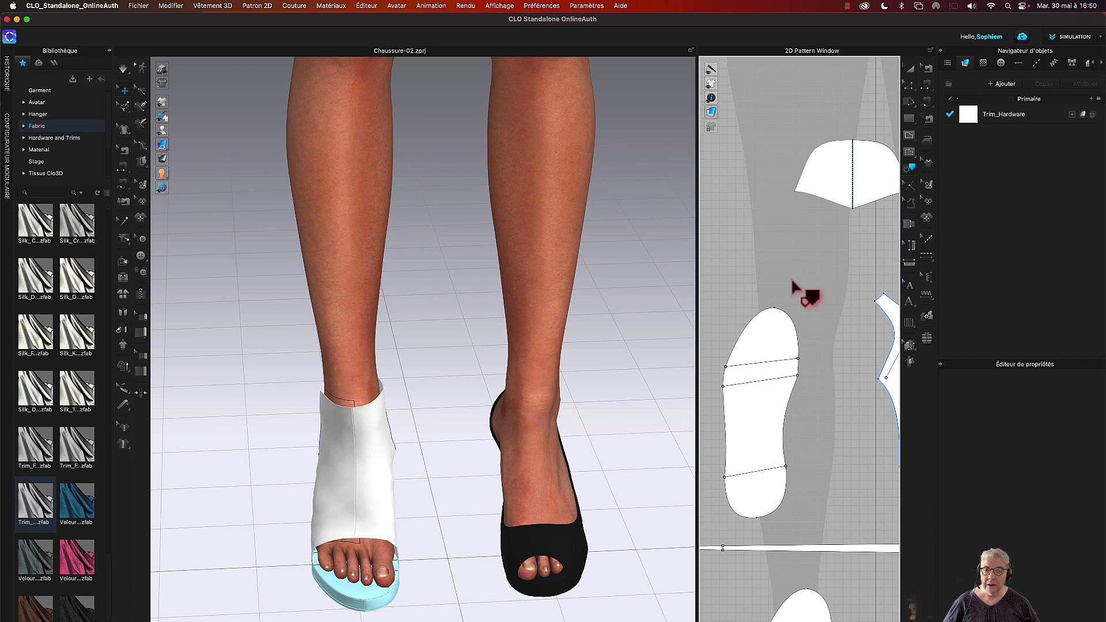
click(790, 325)
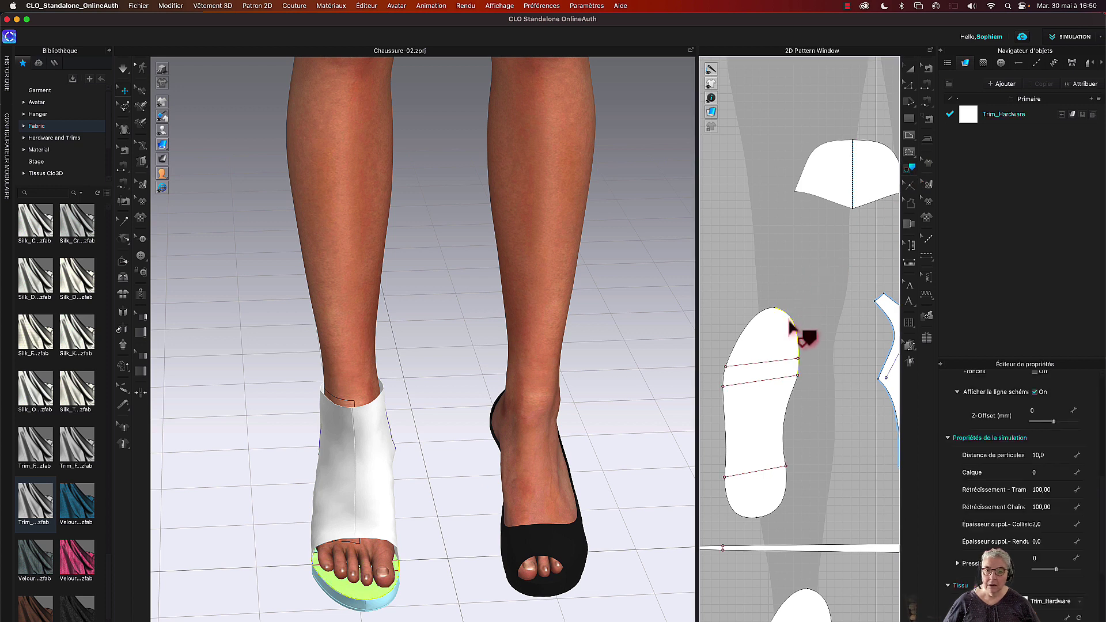
click(775, 363)
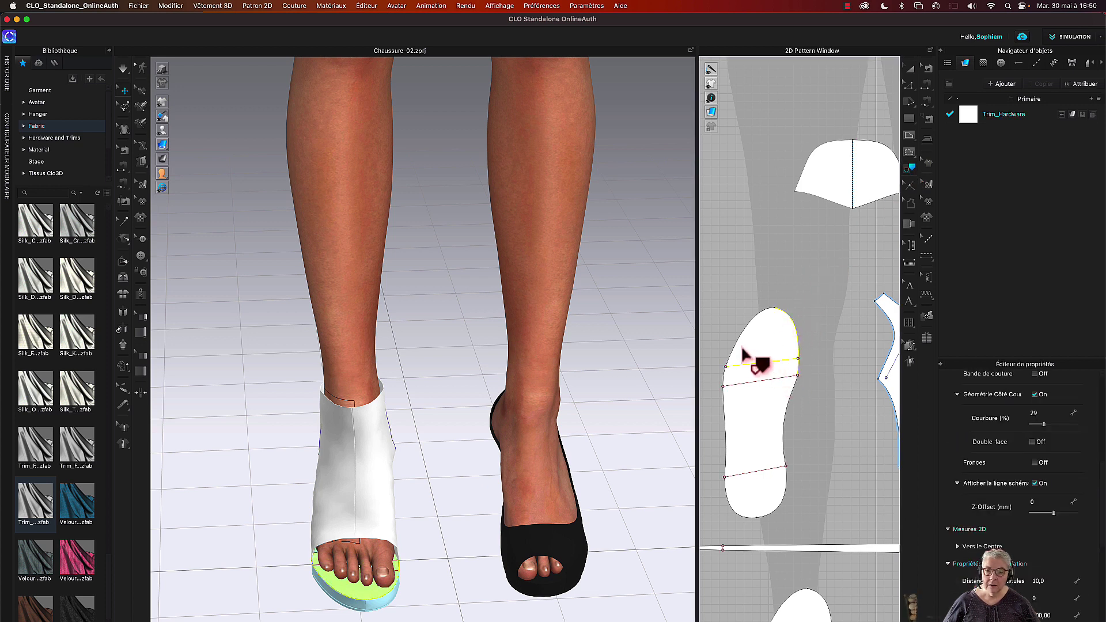
right_click(740, 354)
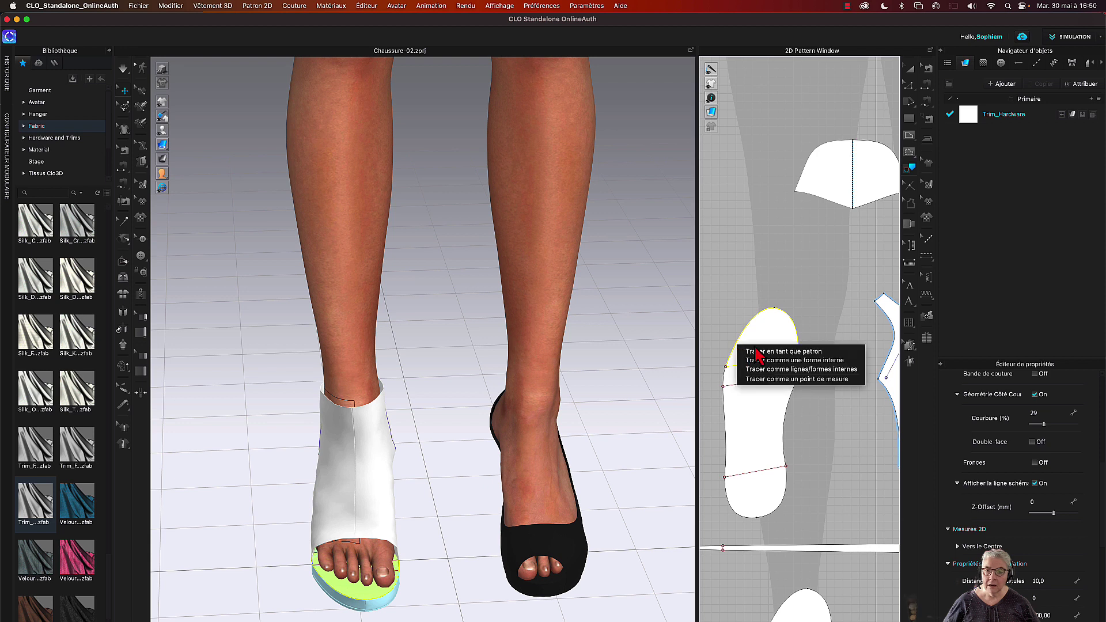
click(766, 358)
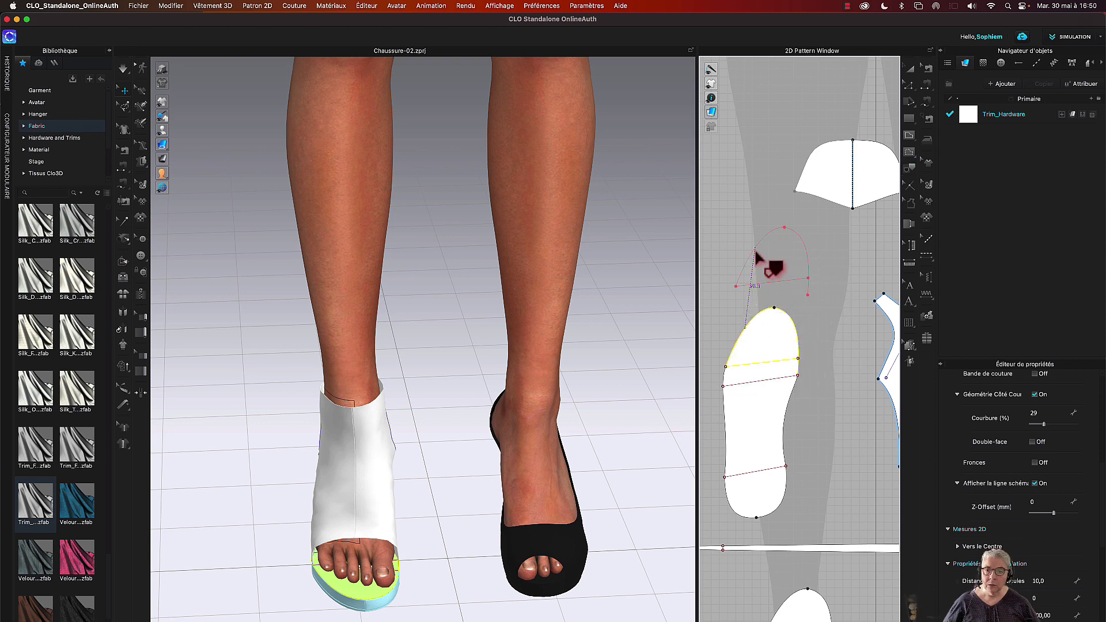
click(752, 256)
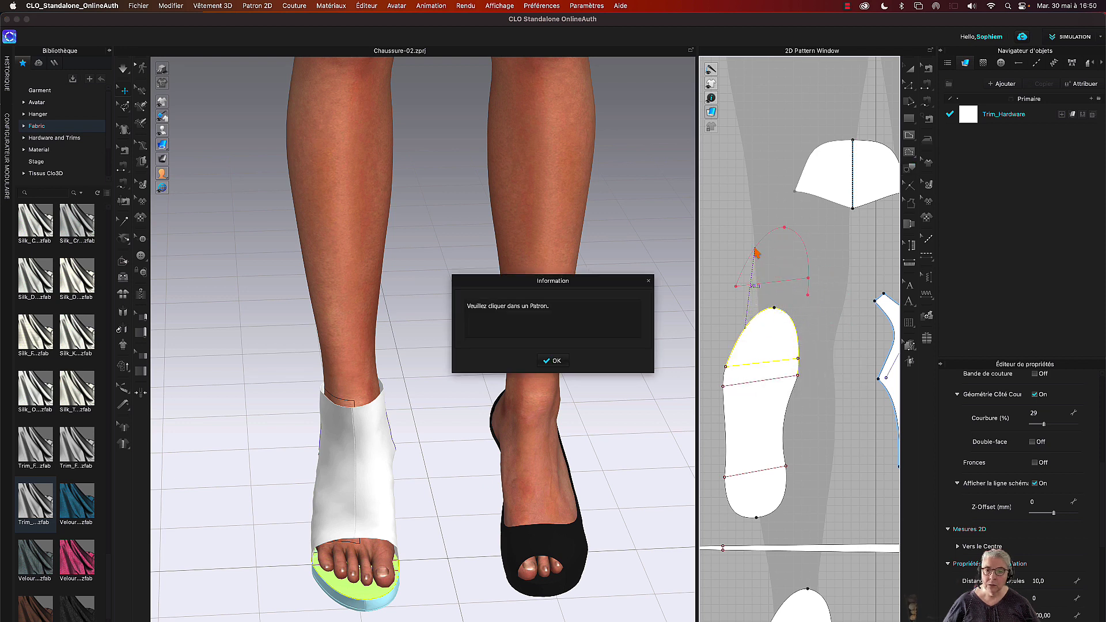
click(551, 361)
Step: Reselect the sole's toe edges and front internal line and try tracing them again into the empty space above the sole
scroll(784, 282, up, 2)
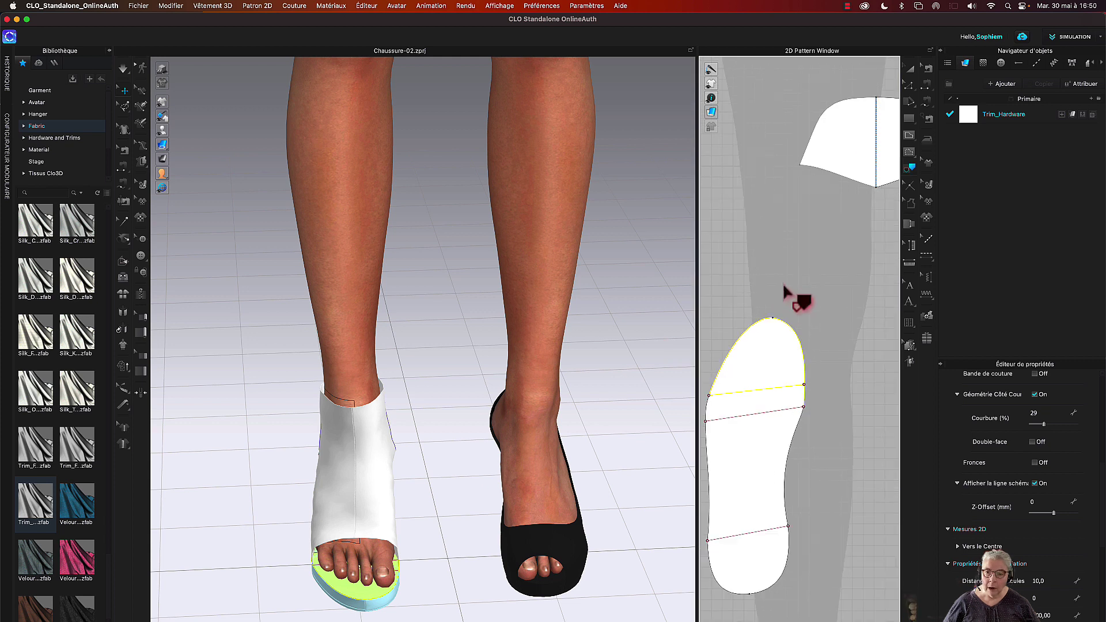
scroll(783, 287, down, 1)
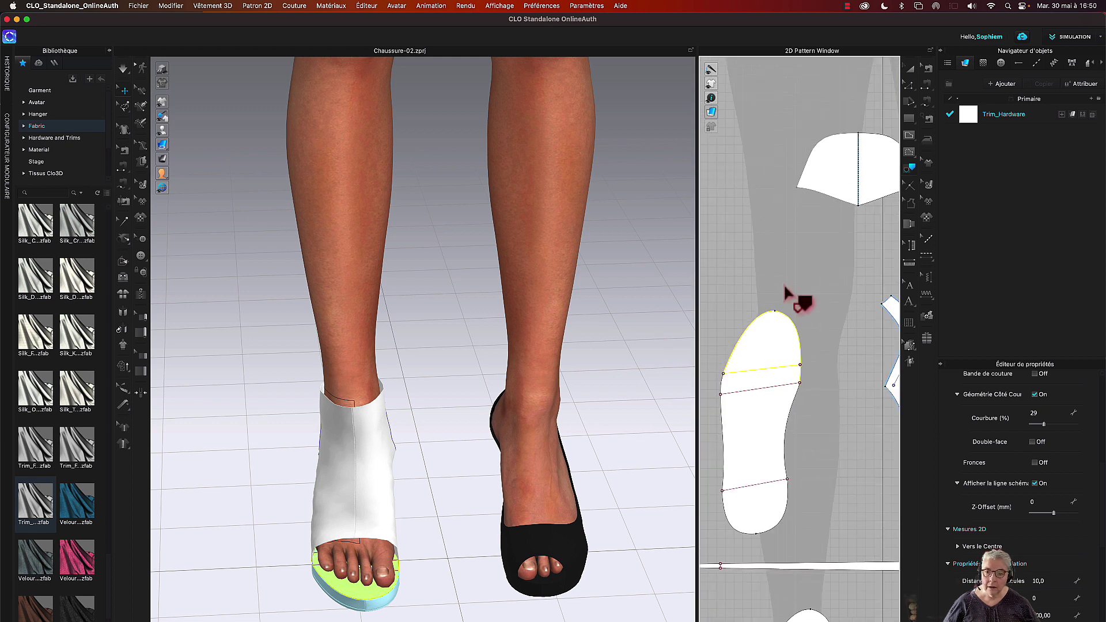
click(812, 368)
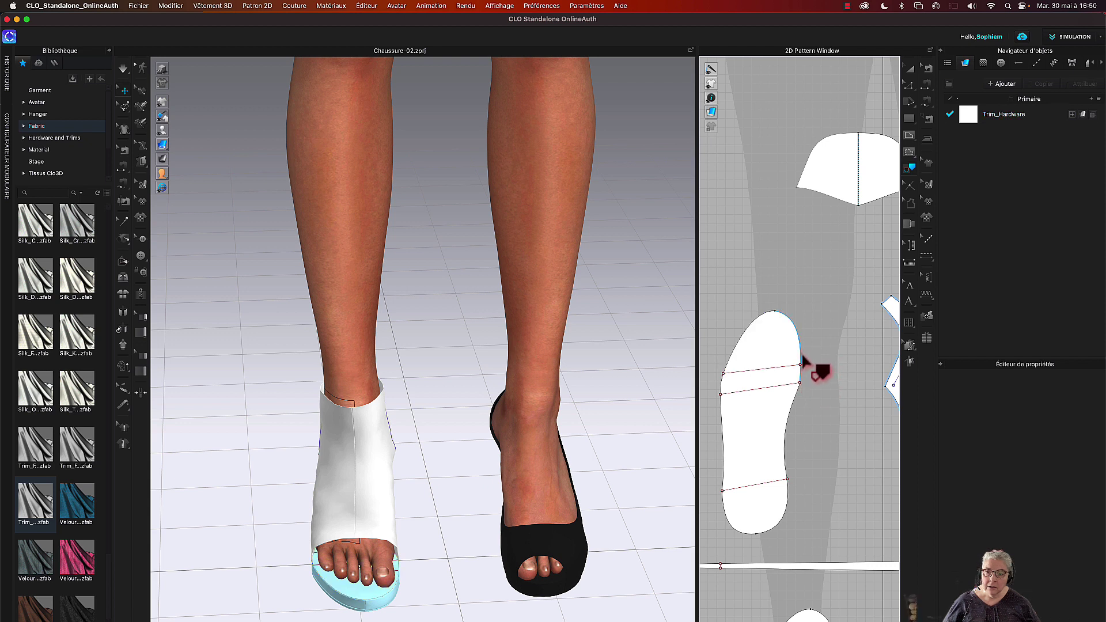
click(802, 359)
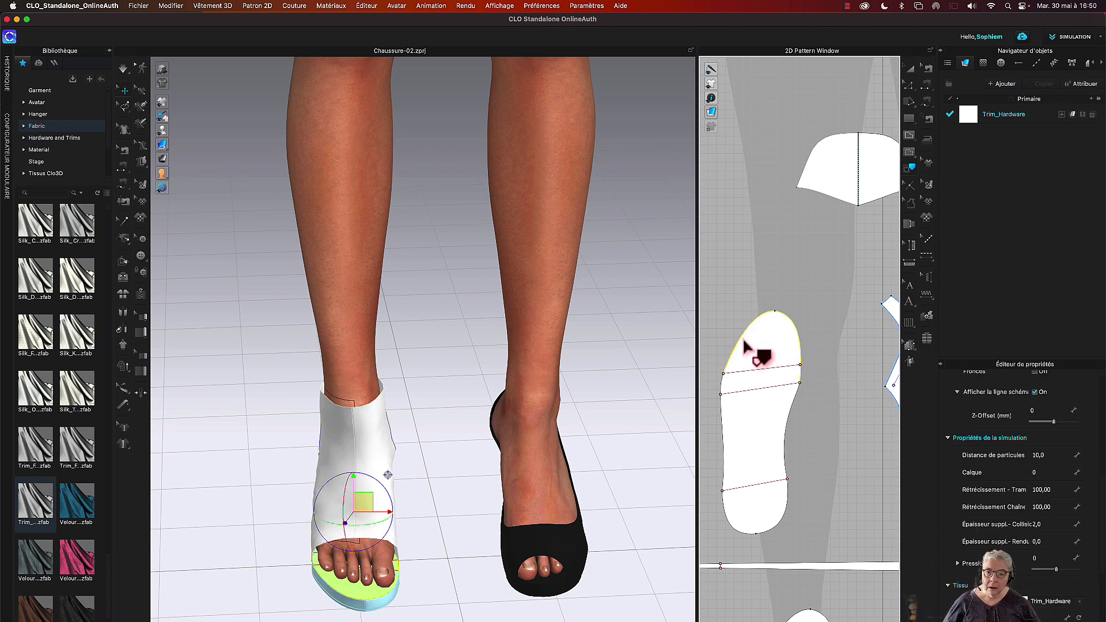
click(751, 379)
right_click(752, 379)
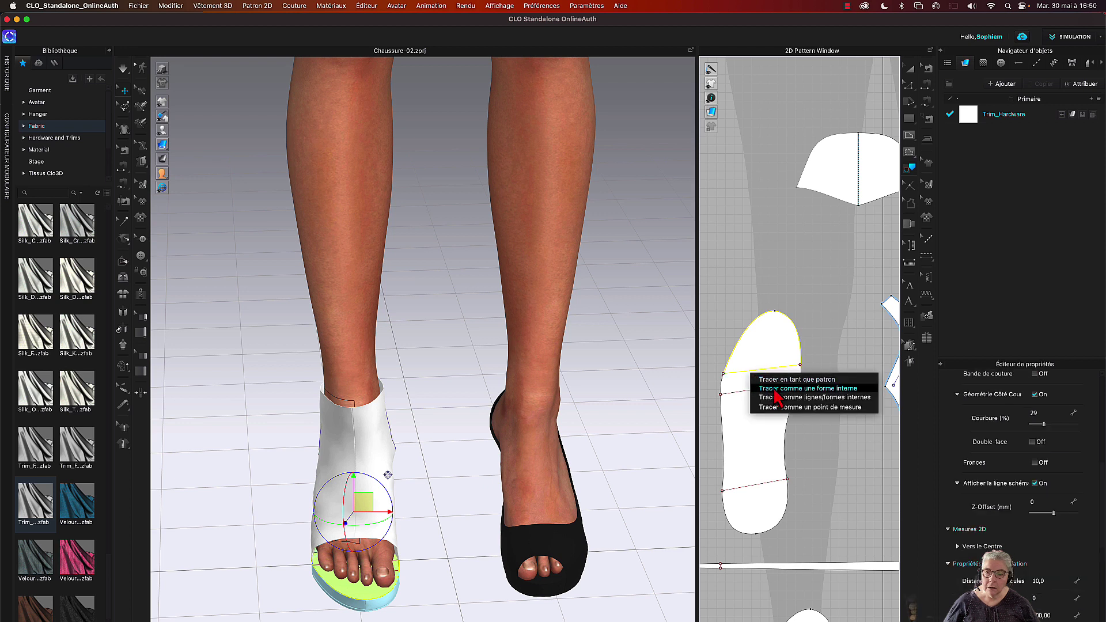
click(789, 382)
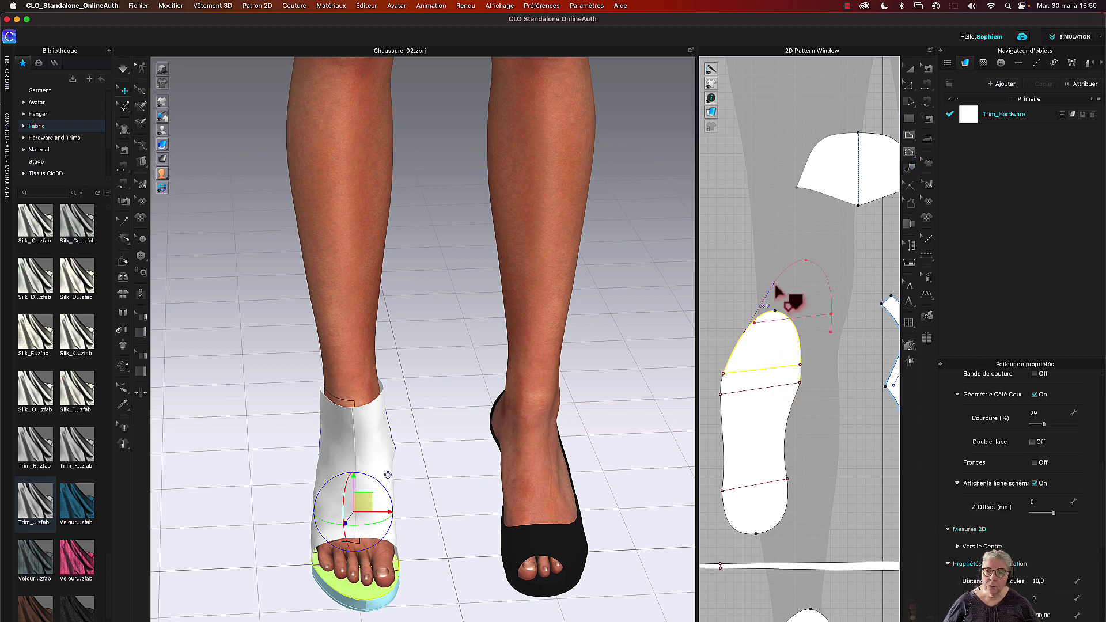
click(750, 265)
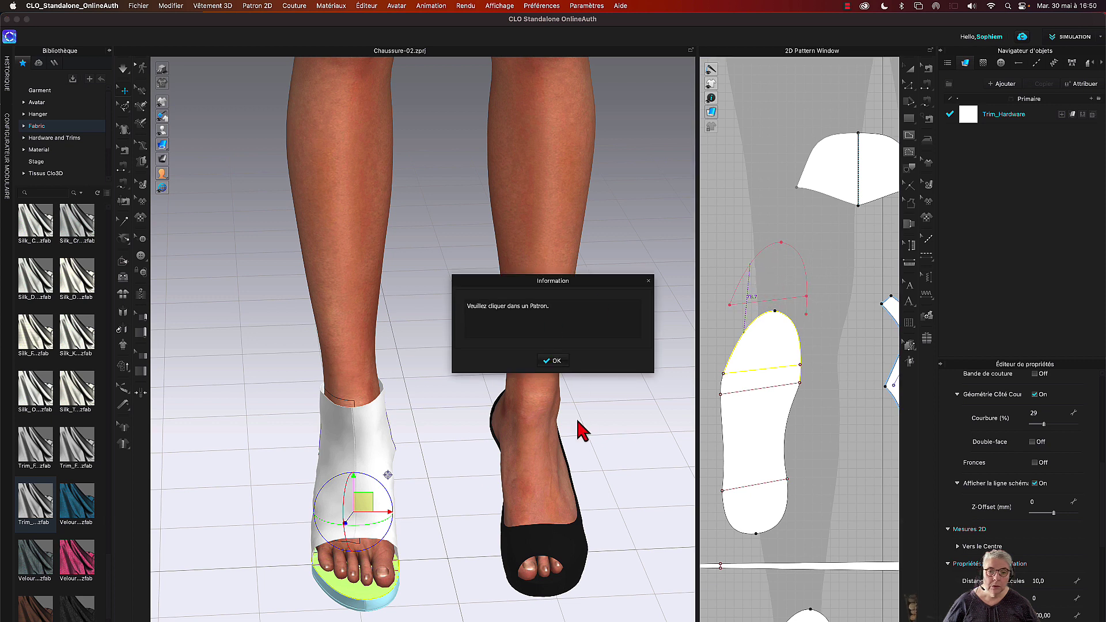
click(551, 361)
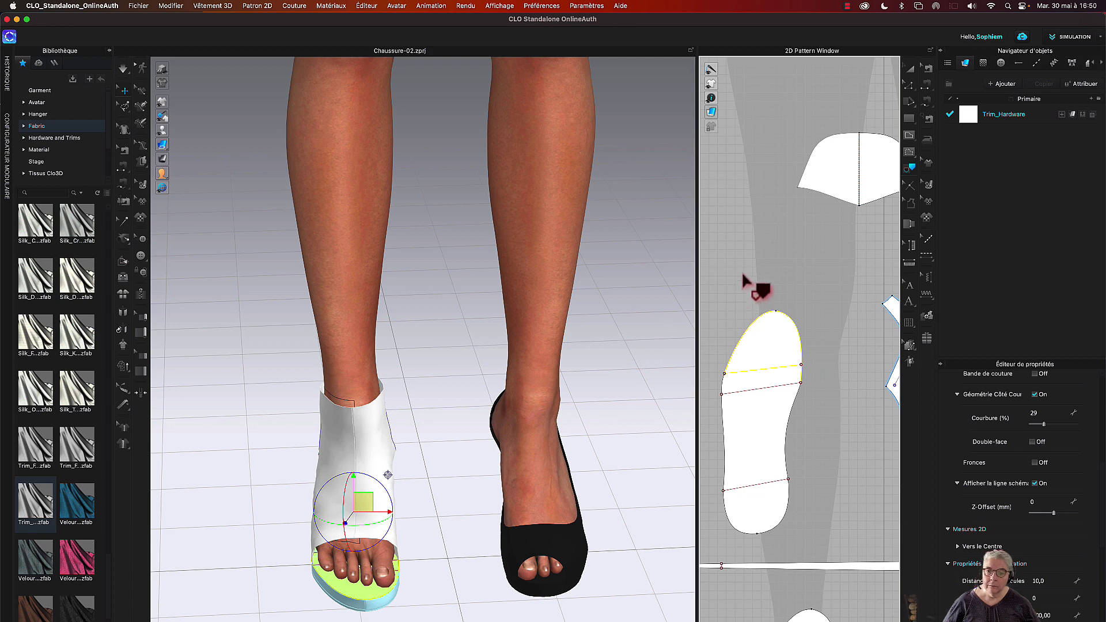
scroll(756, 265, up, 3)
click(790, 296)
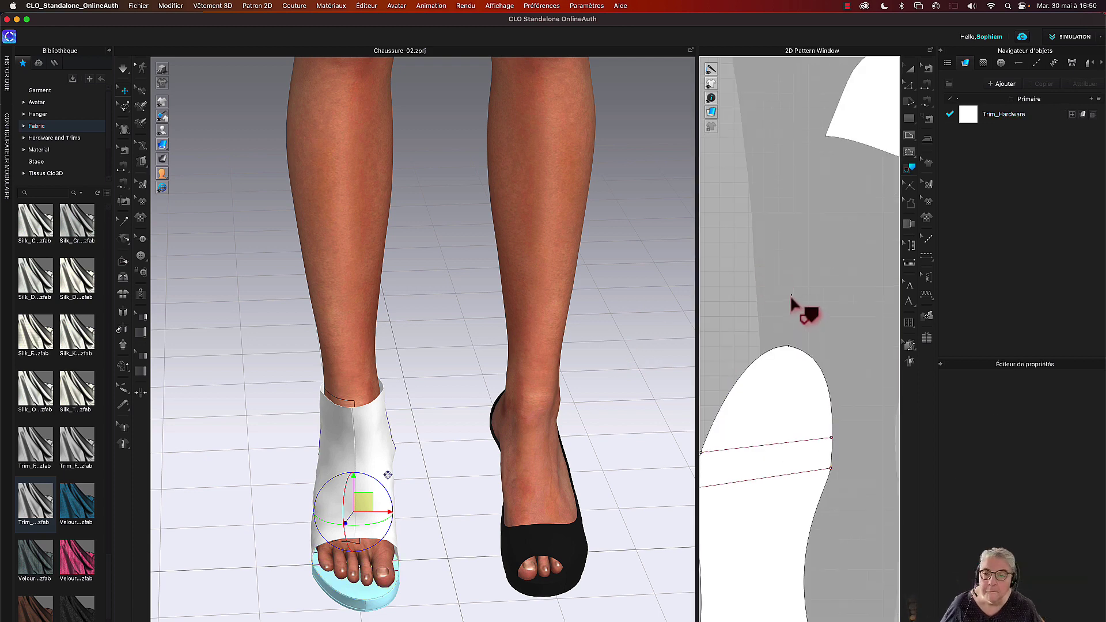
middle_drag(790, 295, 728, 134)
drag(730, 134, 837, 272)
scroll(838, 216, down, 5)
middle_drag(837, 271, 823, 132)
right_drag(824, 139, 871, 253)
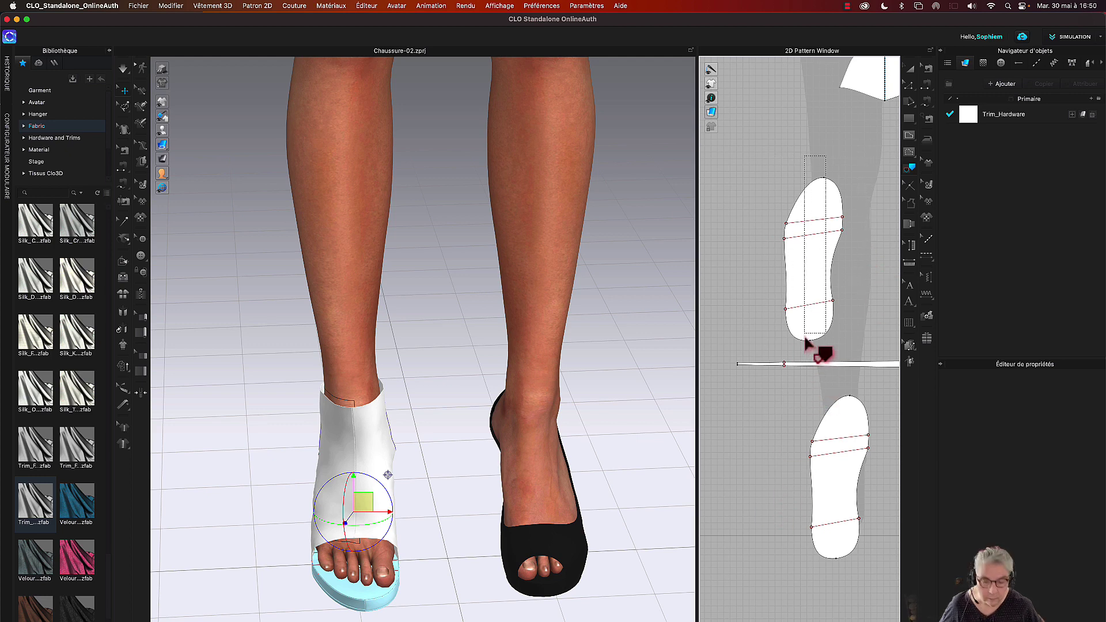
click(813, 277)
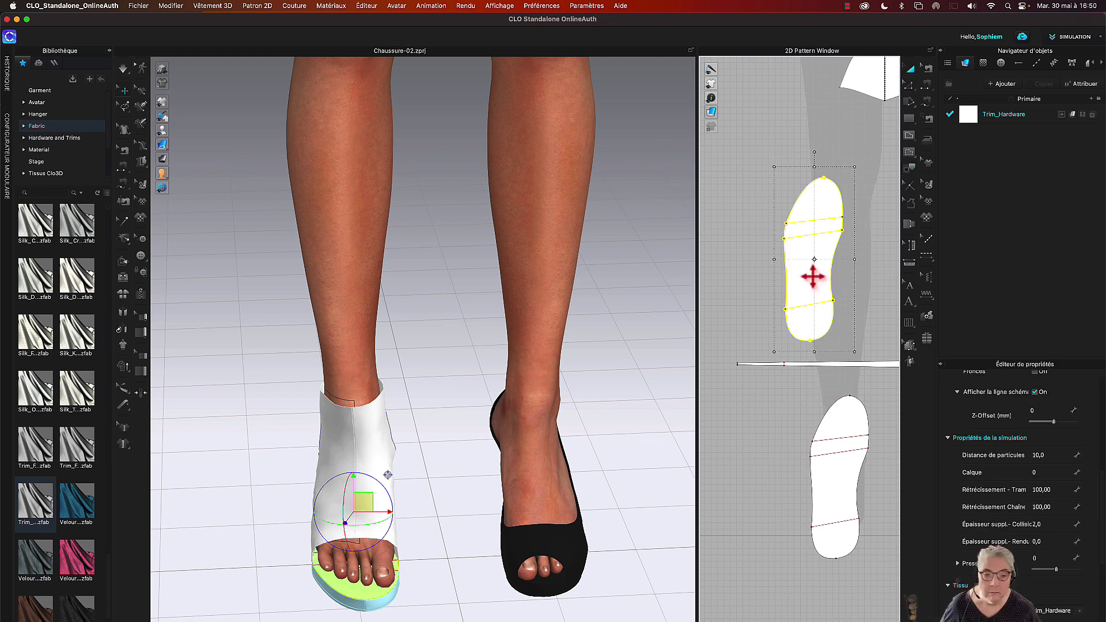
scroll(783, 440, down, 2)
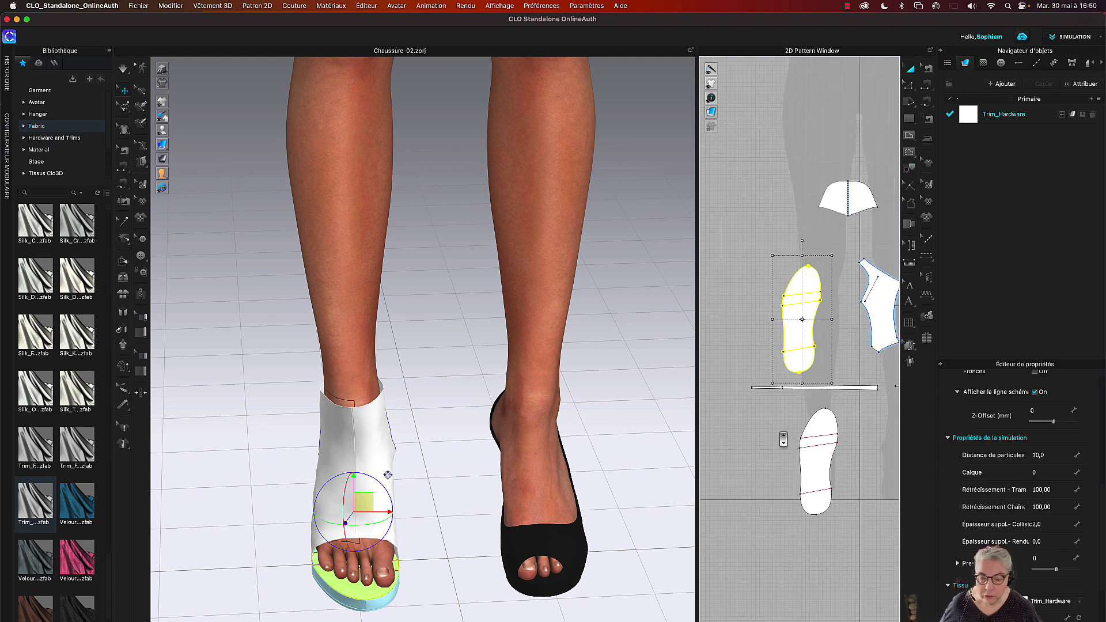
scroll(763, 455, up, 1)
right_drag(763, 455, 753, 481)
click(783, 257)
scroll(786, 259, up, 4)
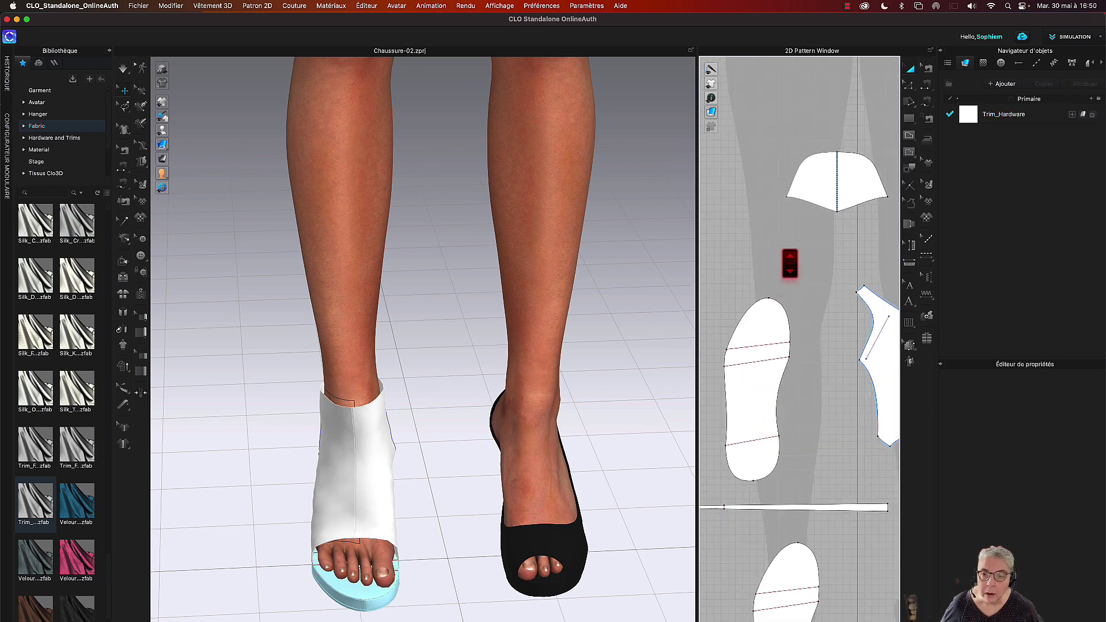
scroll(783, 323, down, 2)
click(770, 346)
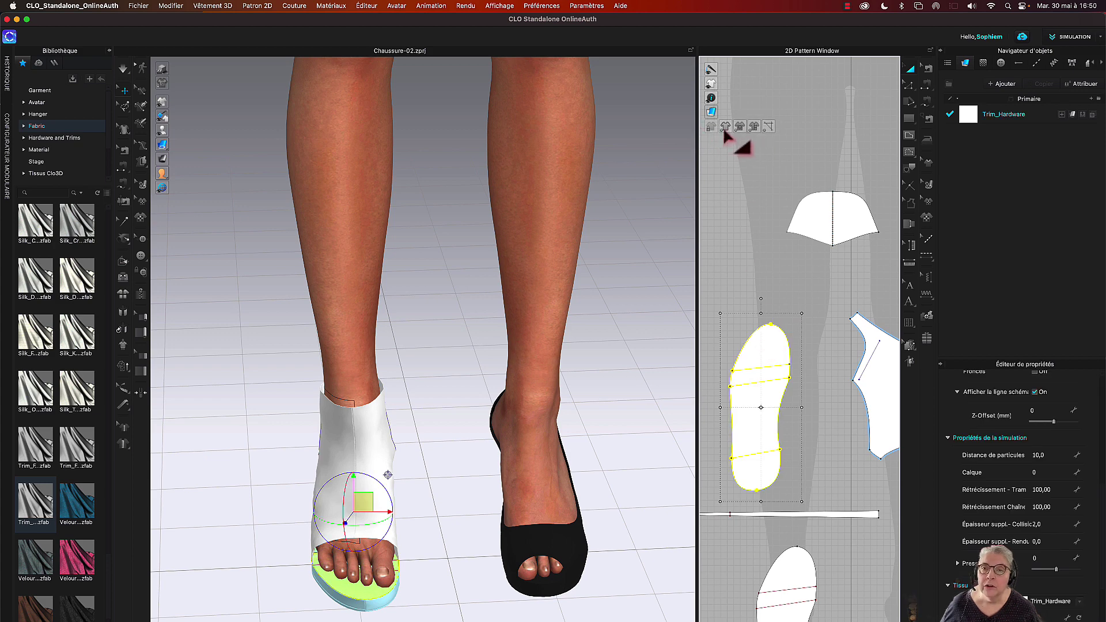
click(725, 136)
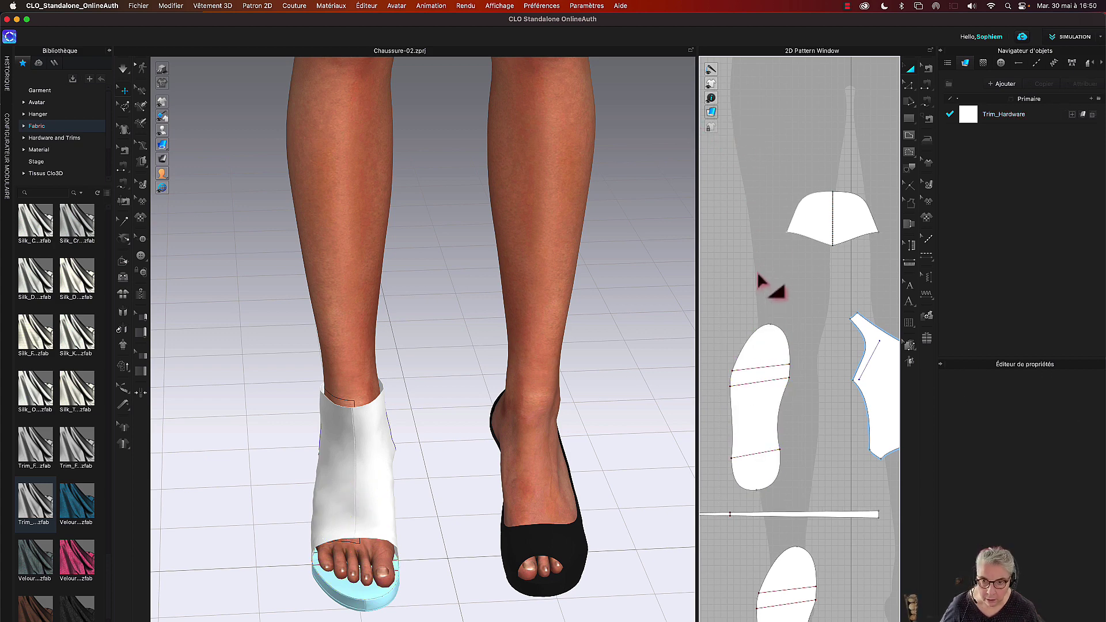
Step: Draw a separate toe pattern piece over the sole, following its toe curve and front internal line, with a straight base about 88 mm long
scroll(754, 279, up, 2)
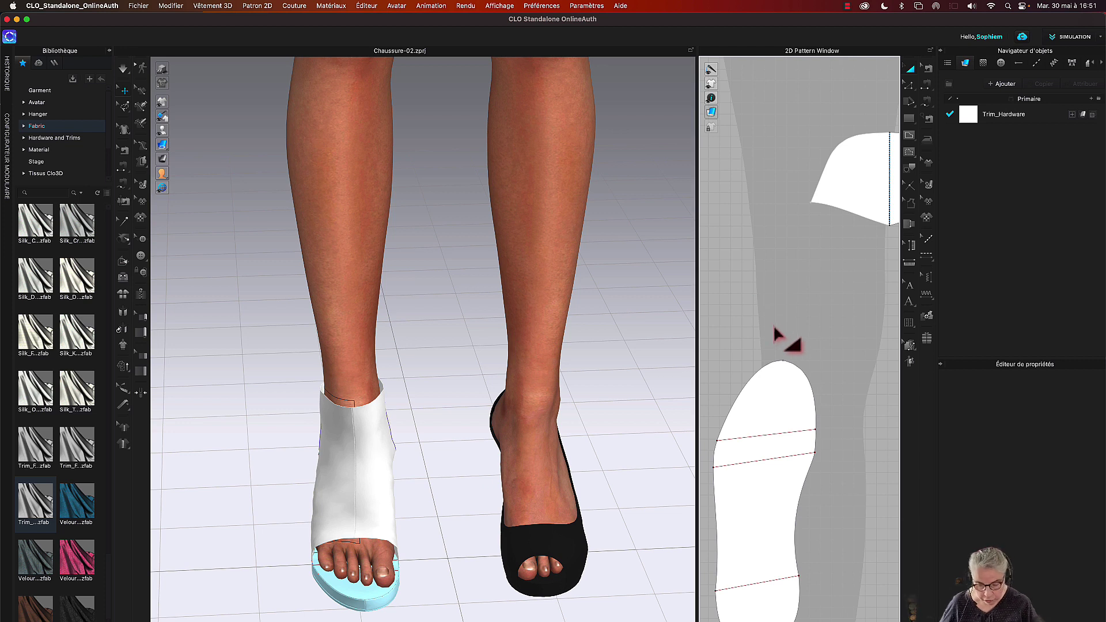
click(910, 137)
click(908, 118)
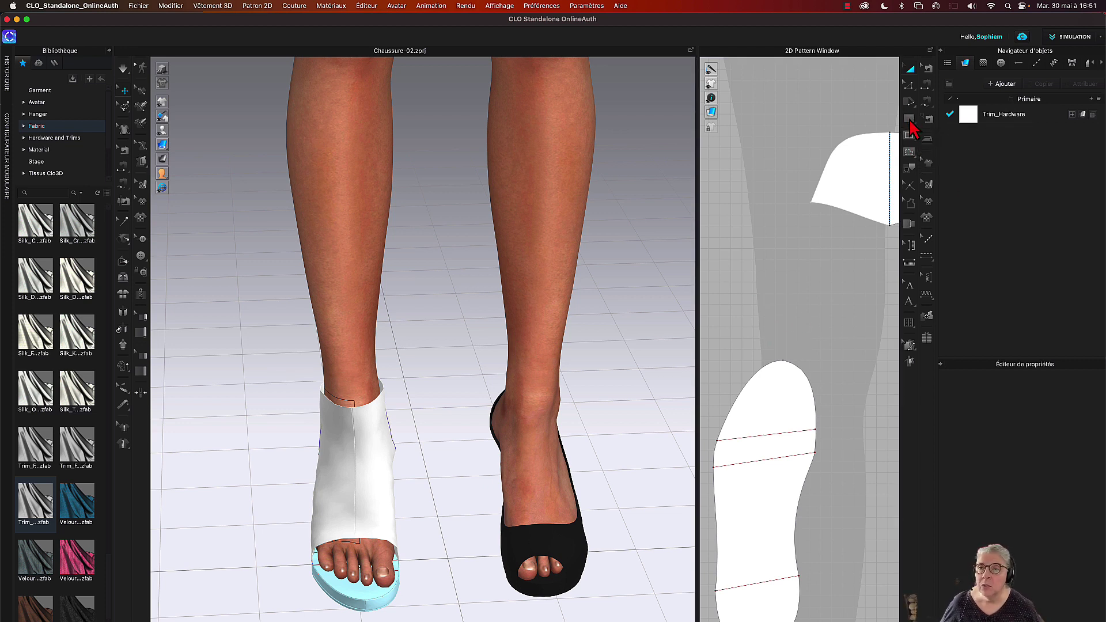
click(910, 121)
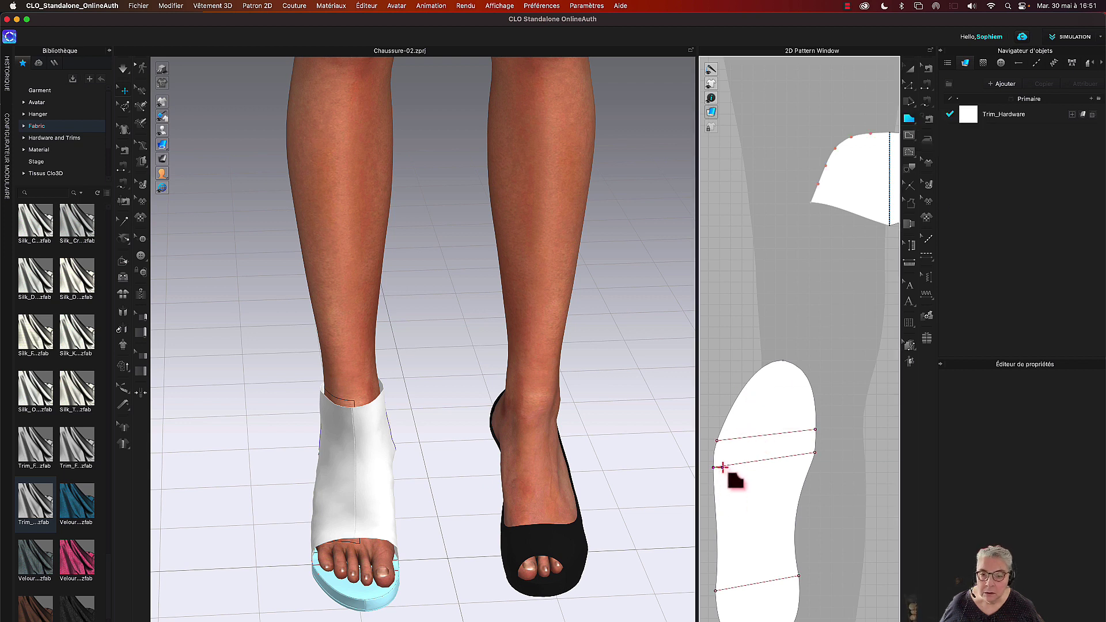
click(717, 442)
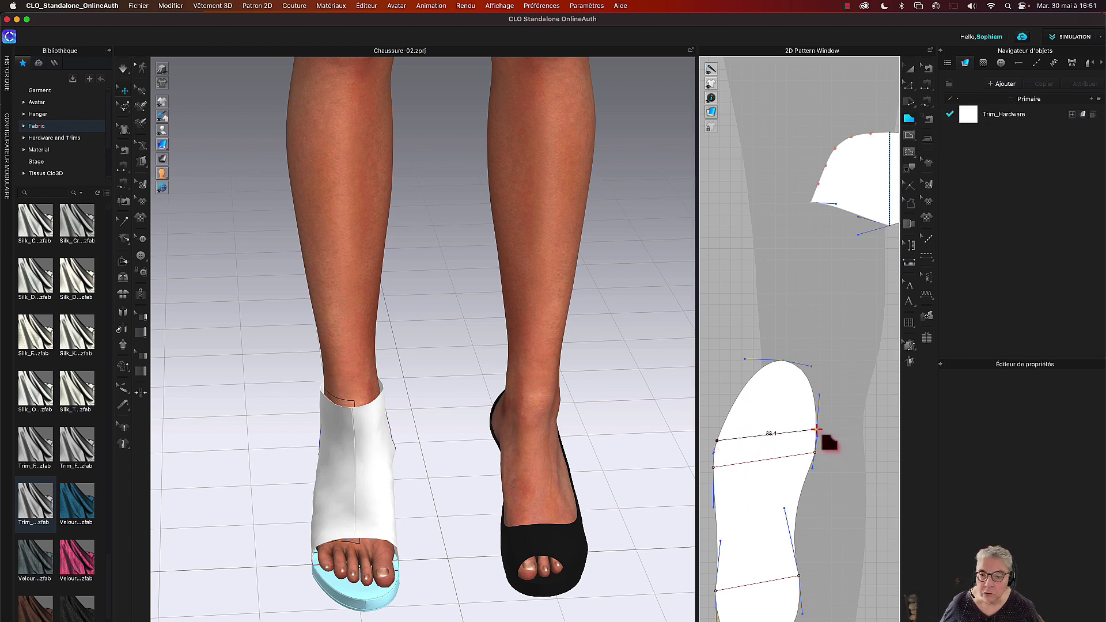
click(816, 430)
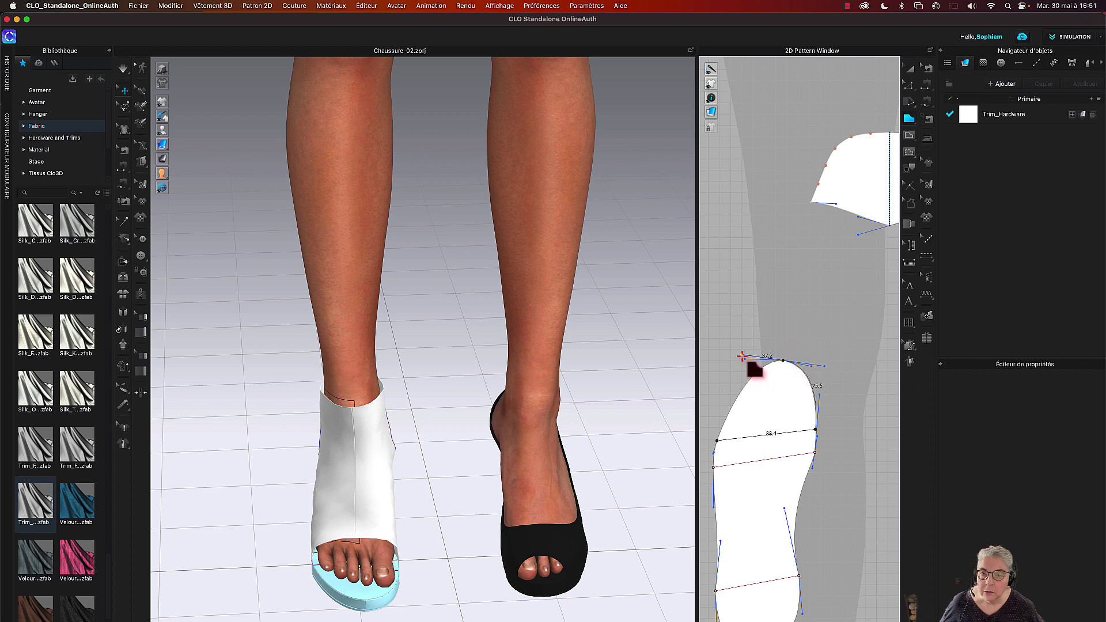
click(716, 441)
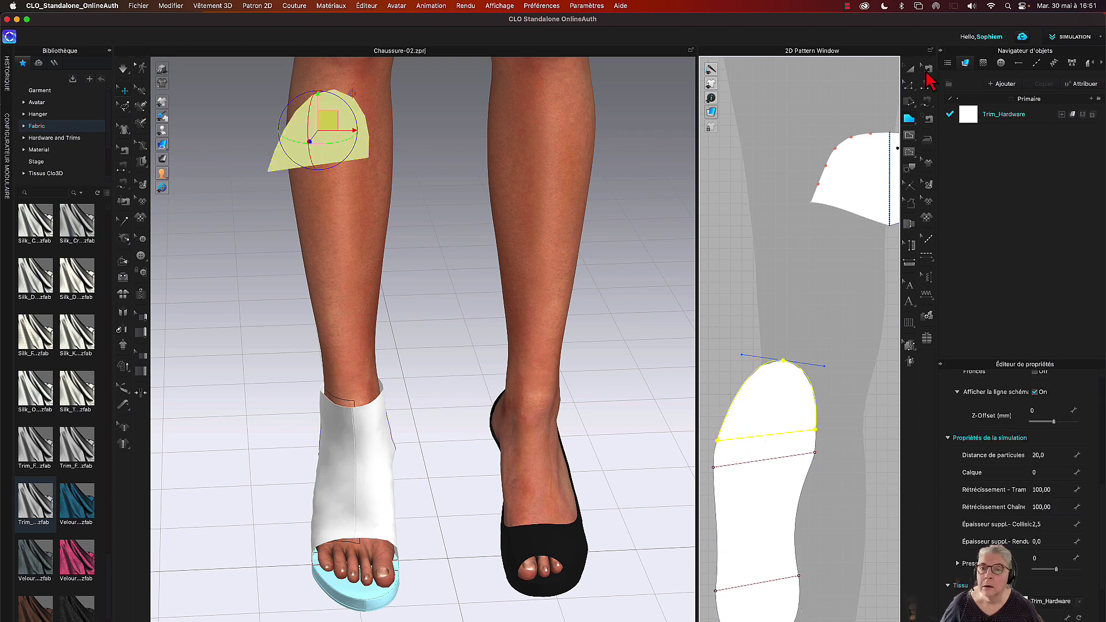
Step: Move the new toe piece off the sole into the empty space just beyond the sole's toe end in the 2D pattern
click(910, 68)
drag(784, 420, 786, 300)
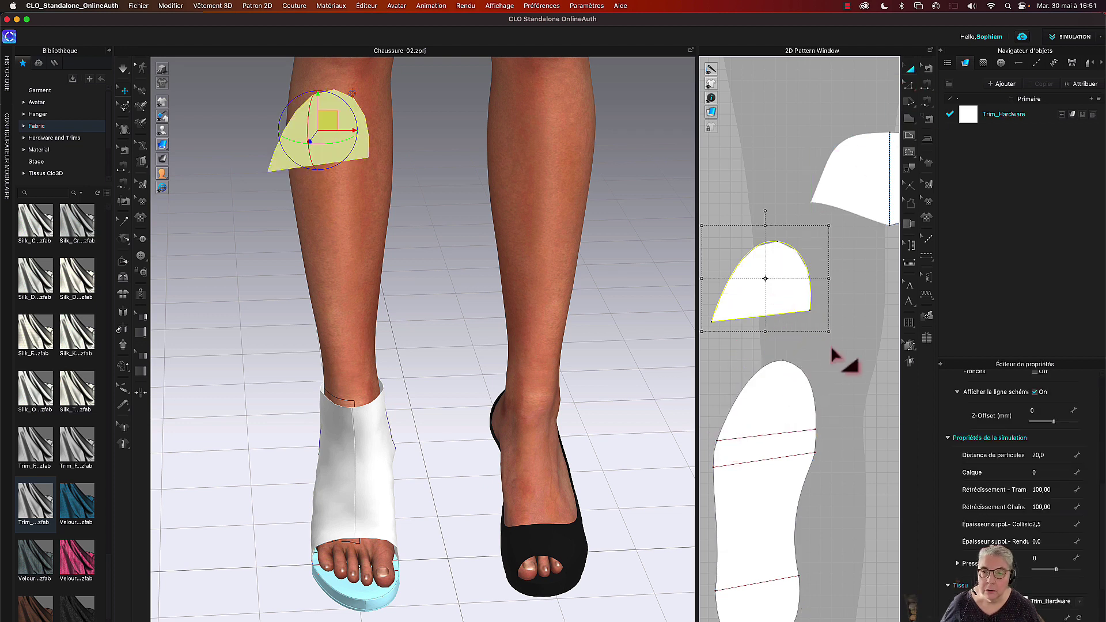
click(853, 368)
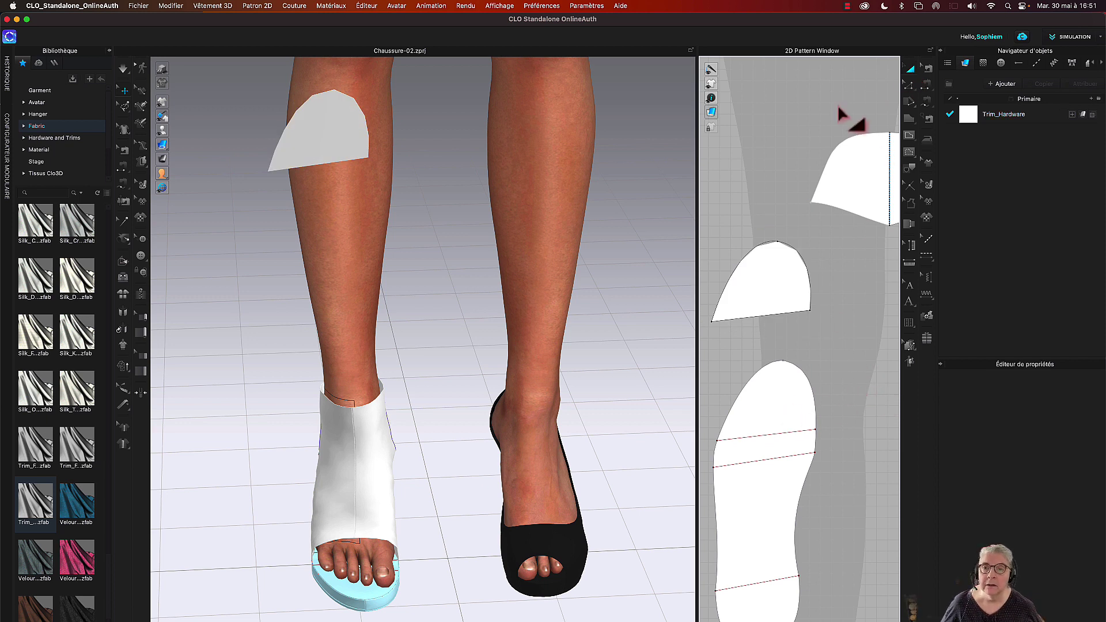
click(776, 433)
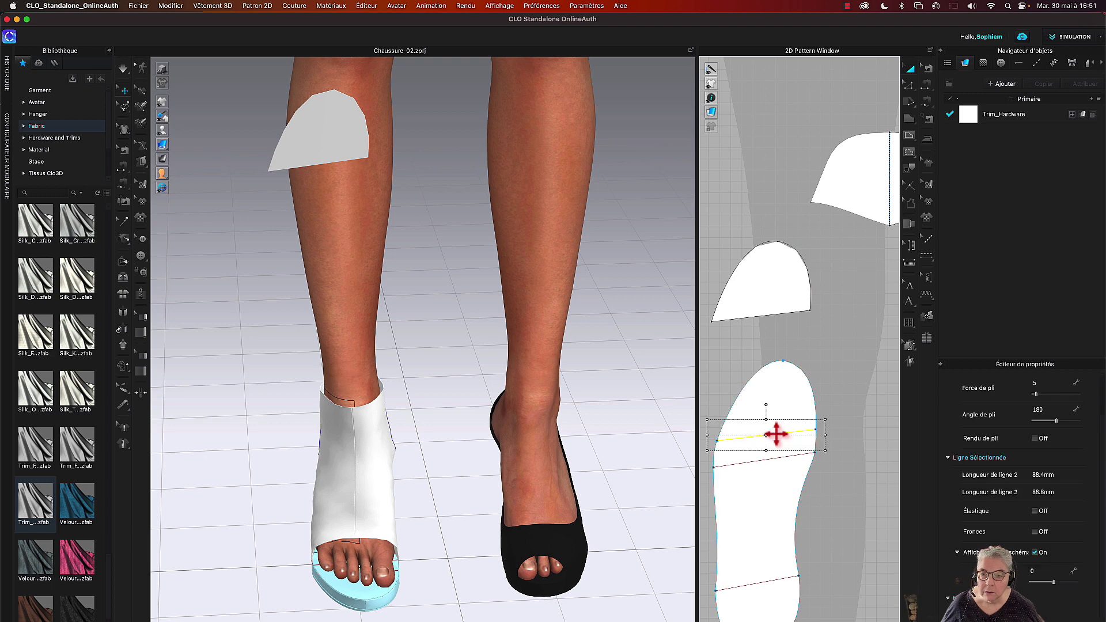
click(839, 375)
click(787, 390)
Step: Bring the toe piece down from the shin and place it beside the right foot in the 3D view
click(782, 292)
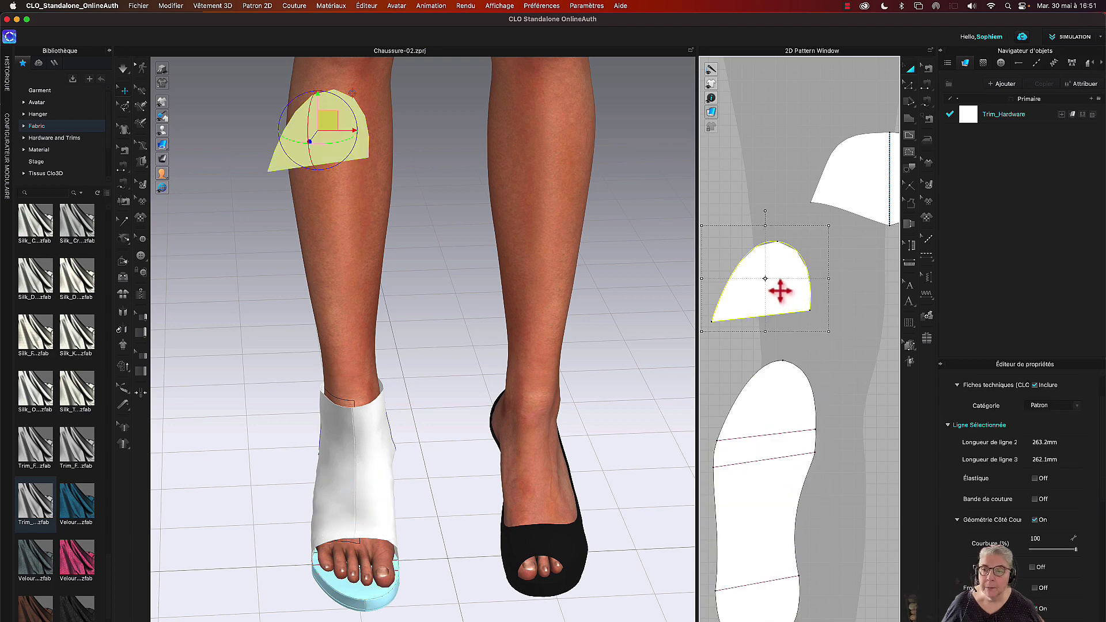
scroll(1058, 489, down, 8)
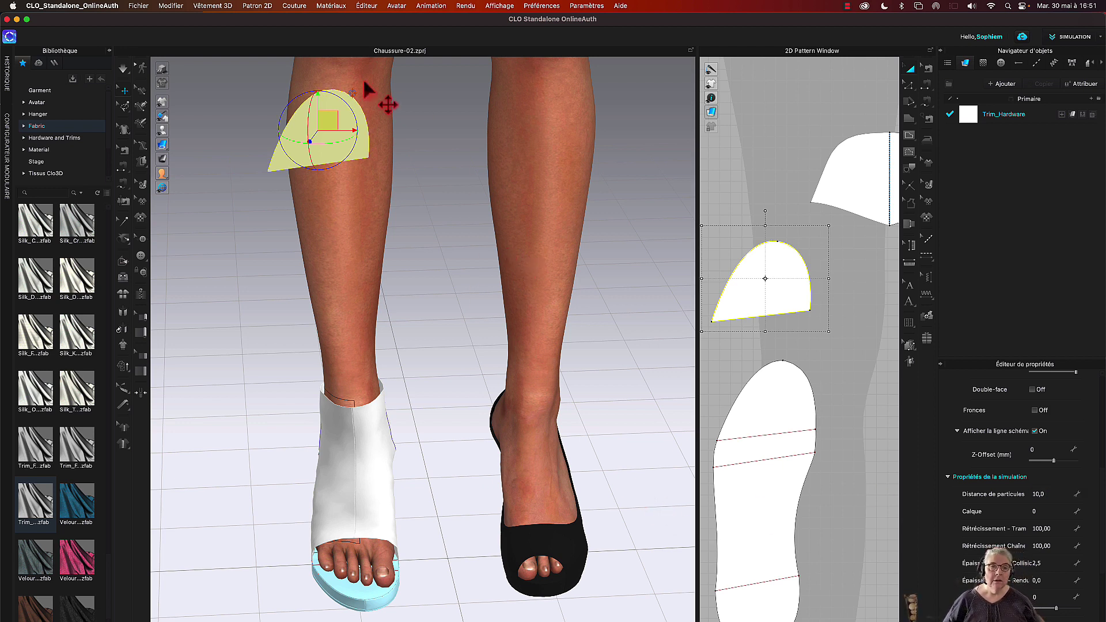
drag(333, 119, 380, 489)
right_drag(452, 514, 419, 296)
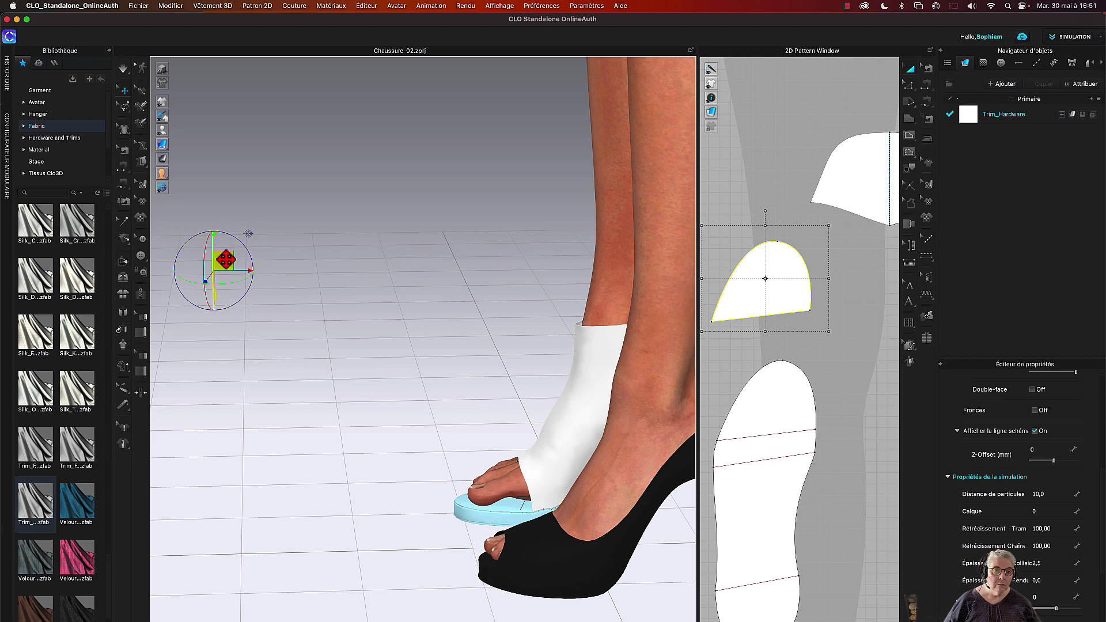
right_drag(299, 260, 361, 260)
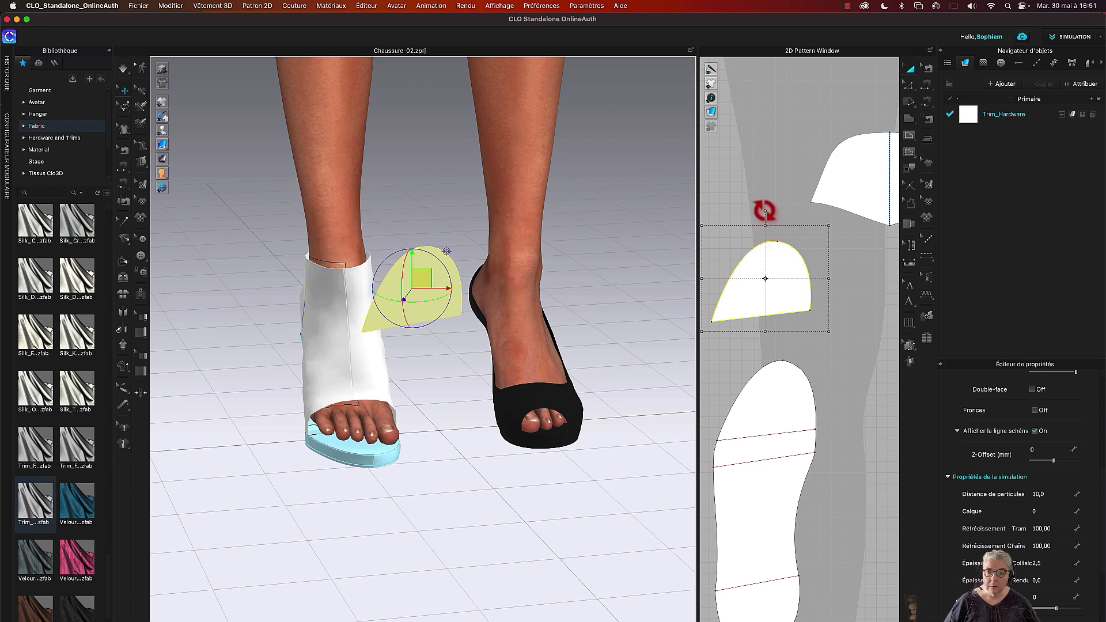
Step: Turn the toe piece upside down in the 2D pattern and place it just below the lower edges of the two mirrored uppers
scroll(846, 325, down, 3)
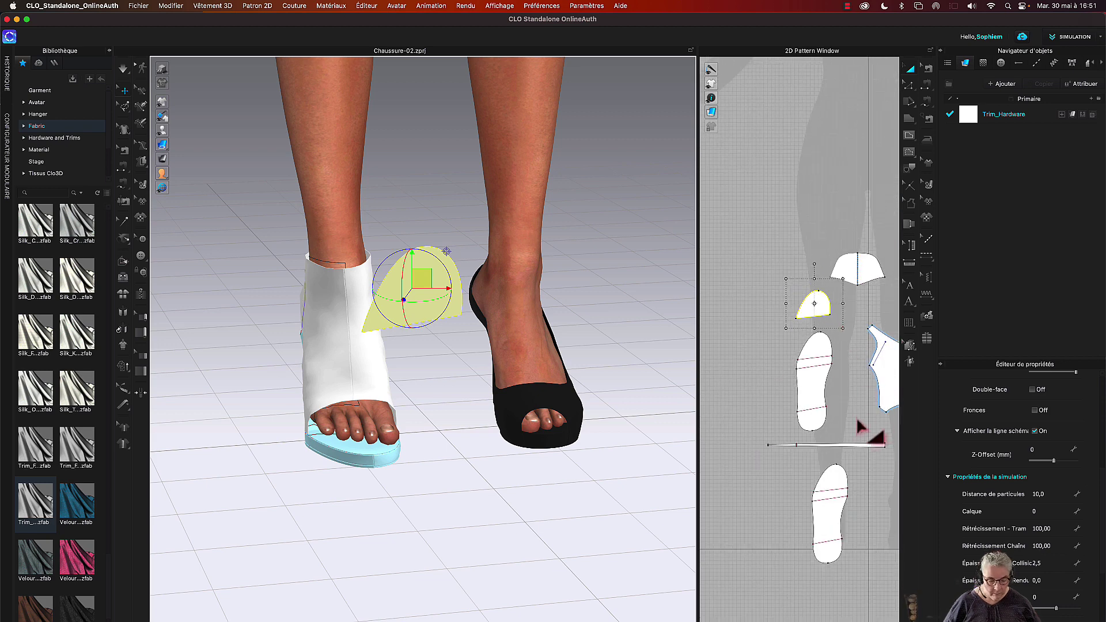
middle_drag(863, 433, 787, 440)
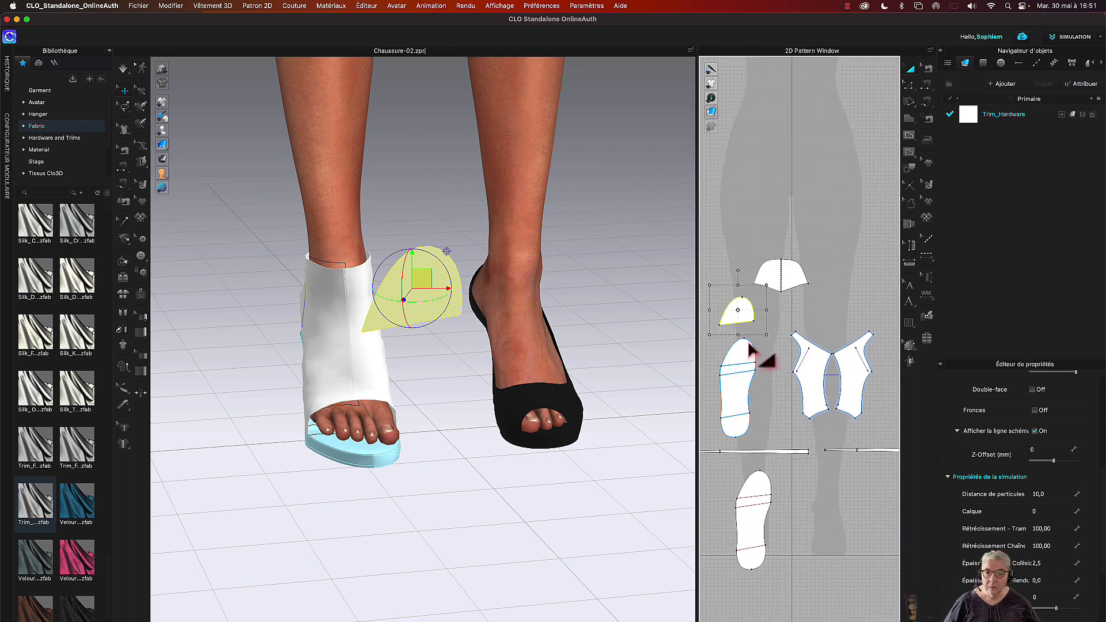
drag(746, 318, 822, 514)
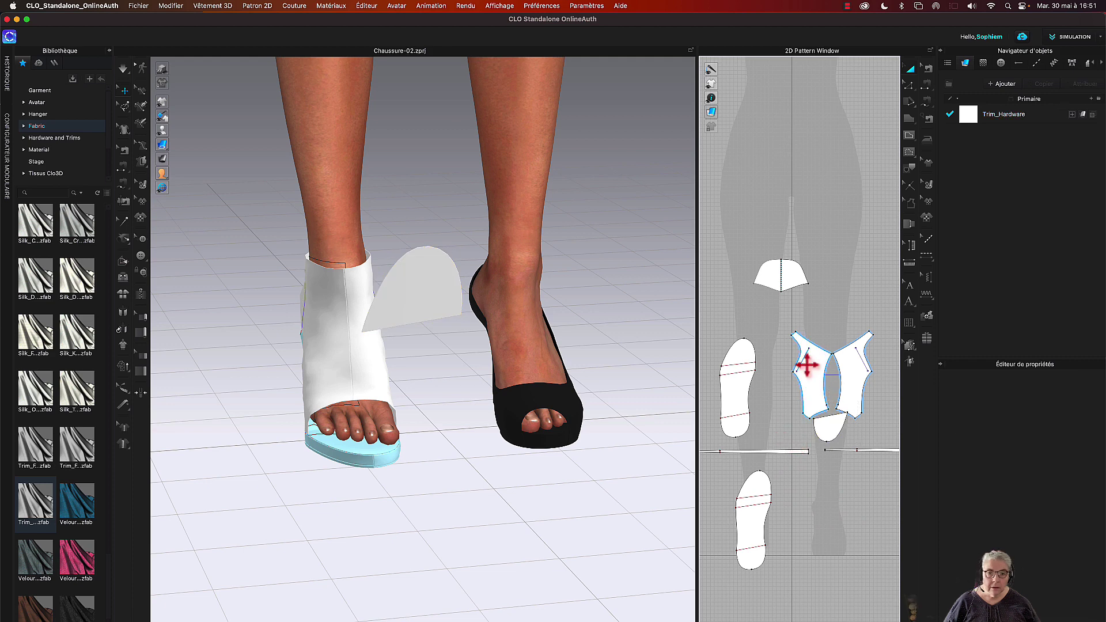
click(811, 367)
Step: Reset the toe piece's 3D arrangement to match its 2D placement, and move it in front of the sole's toe end
click(438, 297)
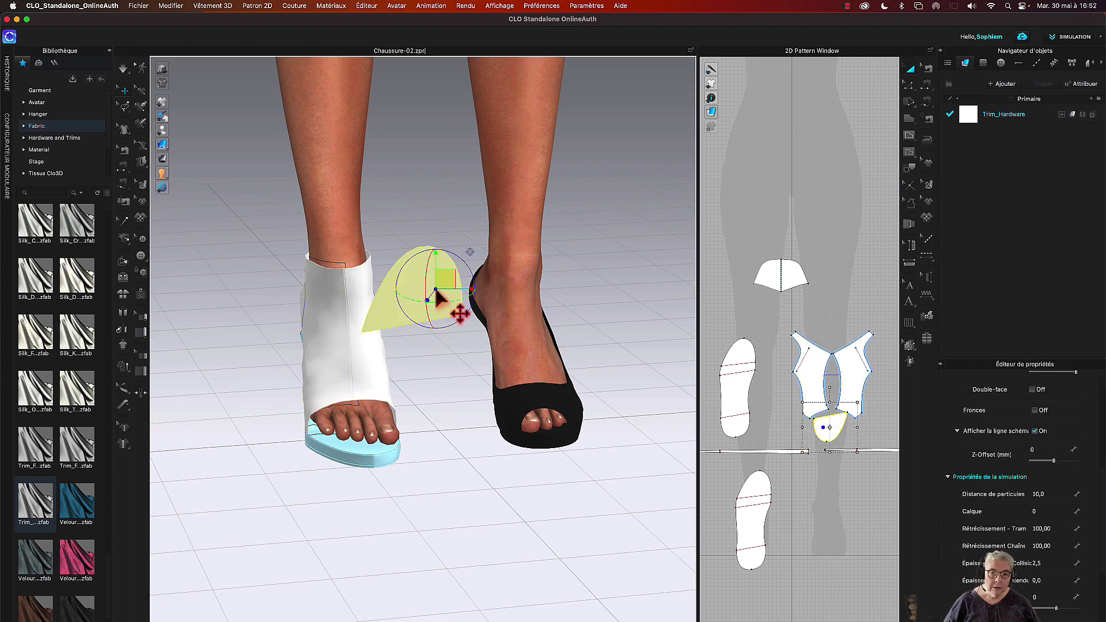
right_click(441, 283)
click(524, 409)
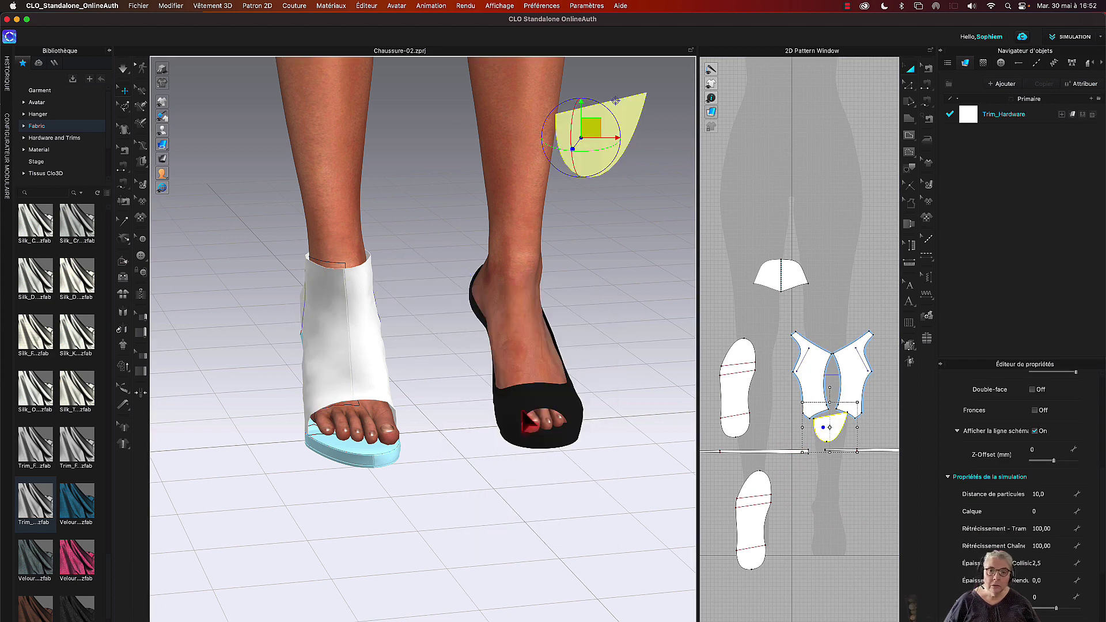
drag(597, 138, 357, 426)
mouse_move(449, 406)
right_down()
mouse_move(469, 403)
mouse_move(482, 417)
mouse_move(450, 426)
right_up()
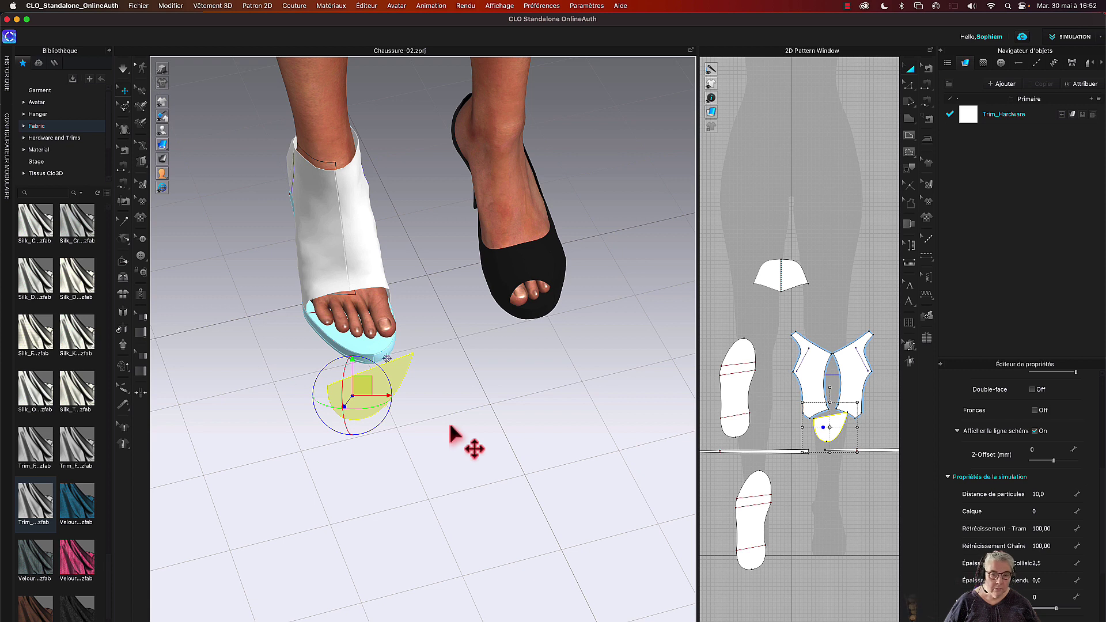
Step: Flip the toe piece horizontally and centre it beneath the two uppers in the 2D pattern
click(407, 366)
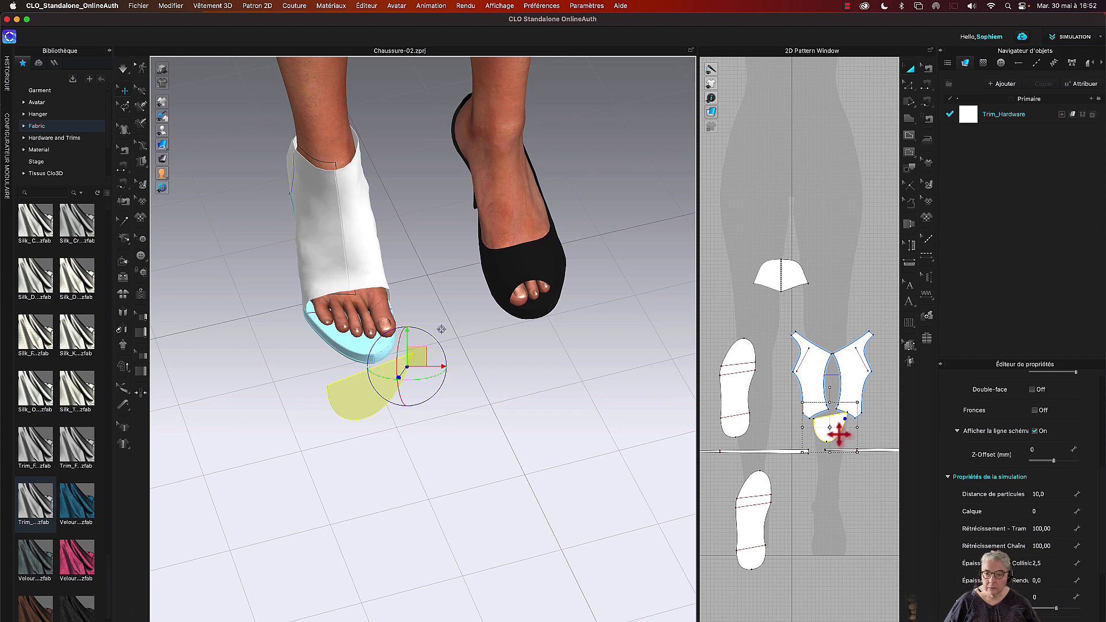
right_click(837, 440)
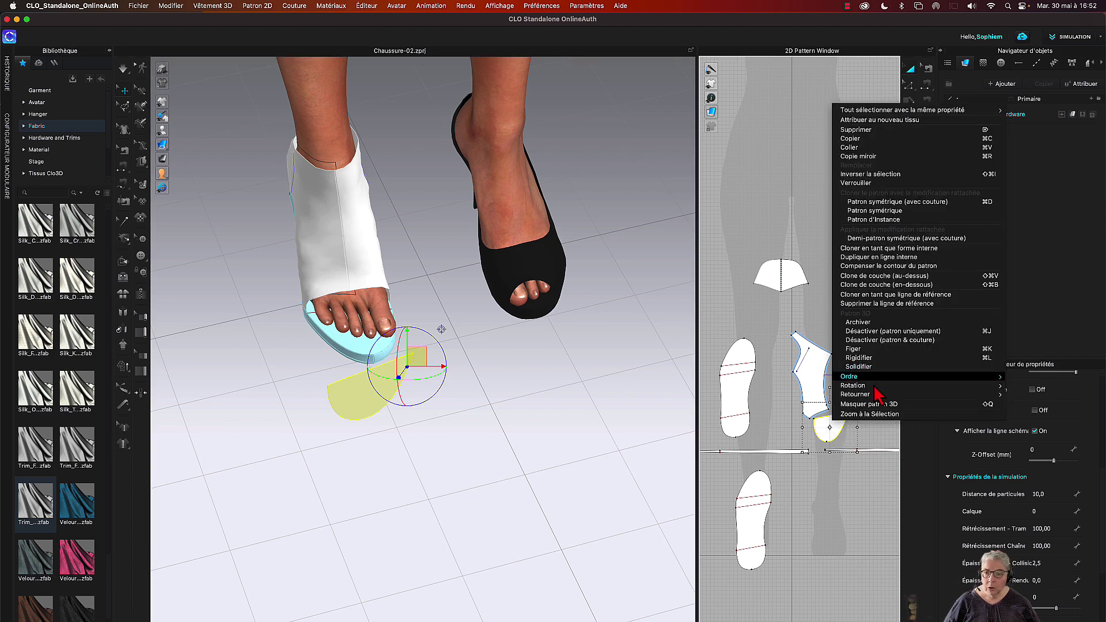
mouse_move(874, 398)
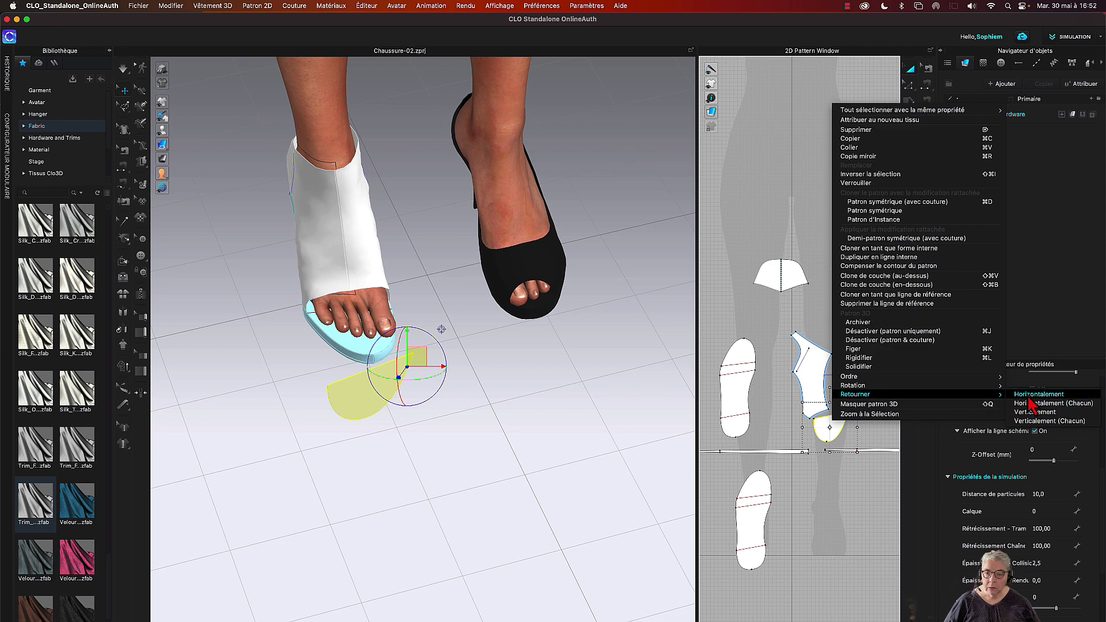
click(1031, 405)
click(489, 427)
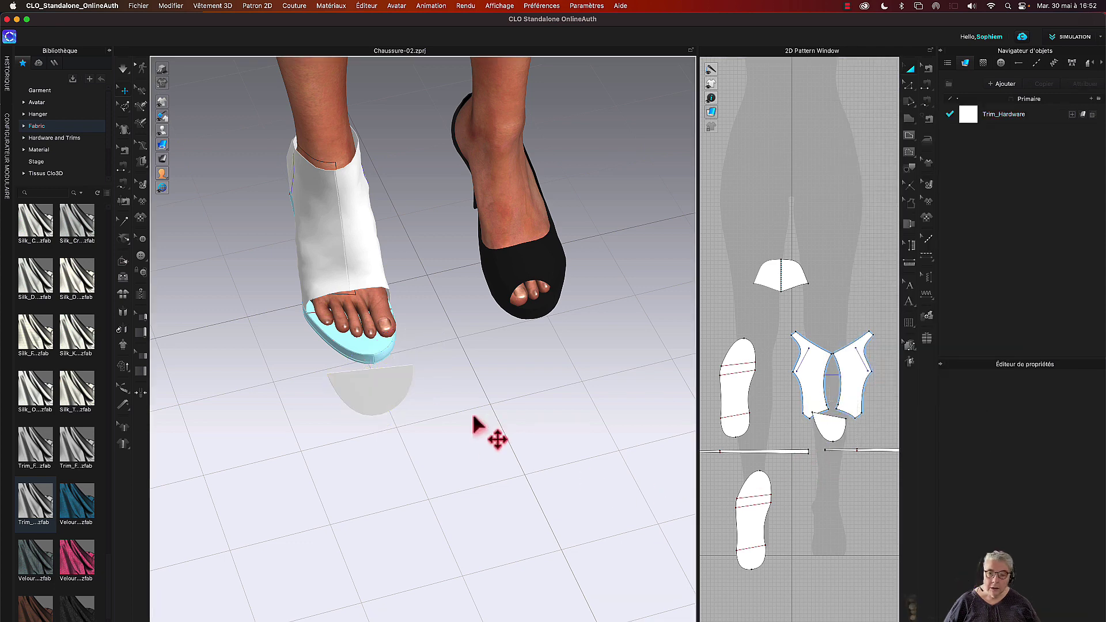
click(830, 427)
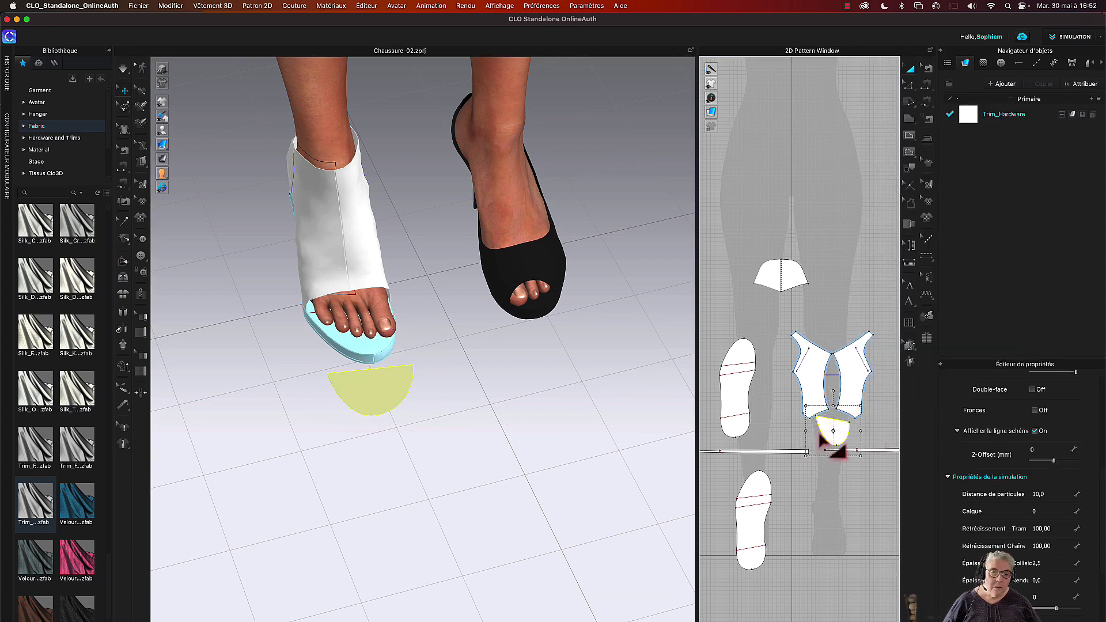
Step: Free-sew the first upper's lower edge to about 54.5 mm of the toe piece's straight base, starting at the base's pointed corner
click(399, 394)
right_drag(399, 394, 459, 398)
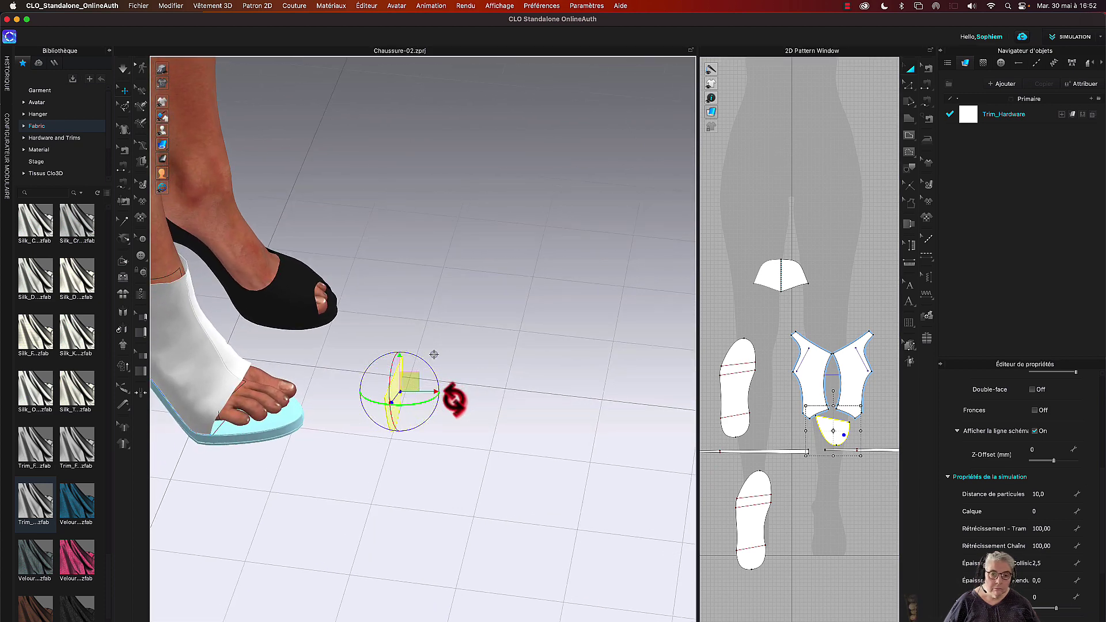
scroll(824, 451, up, 4)
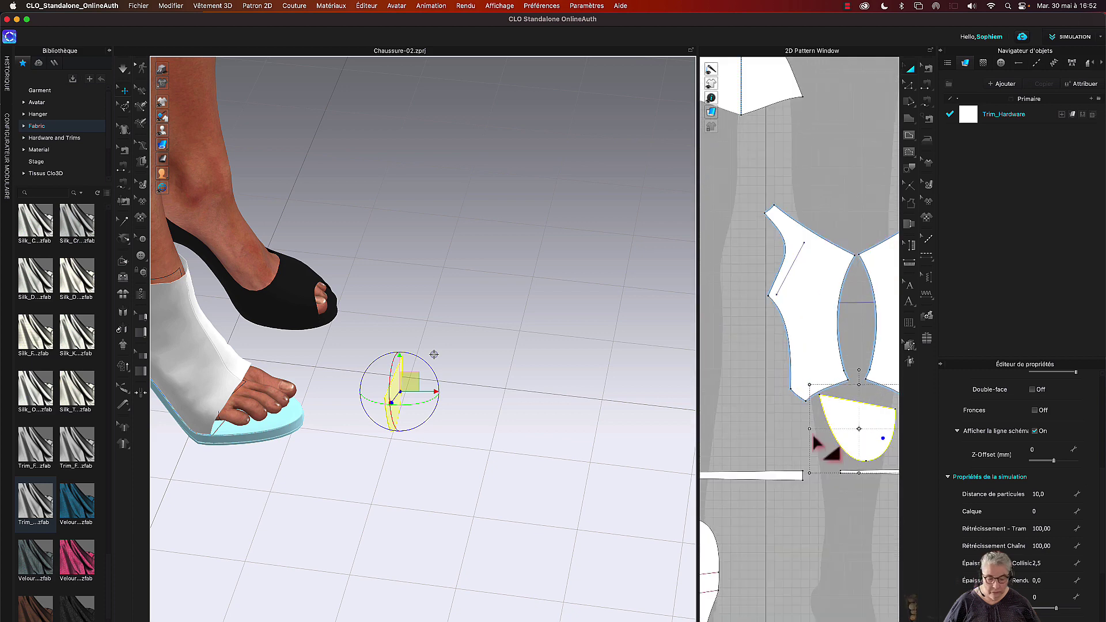
middle_drag(760, 439, 724, 447)
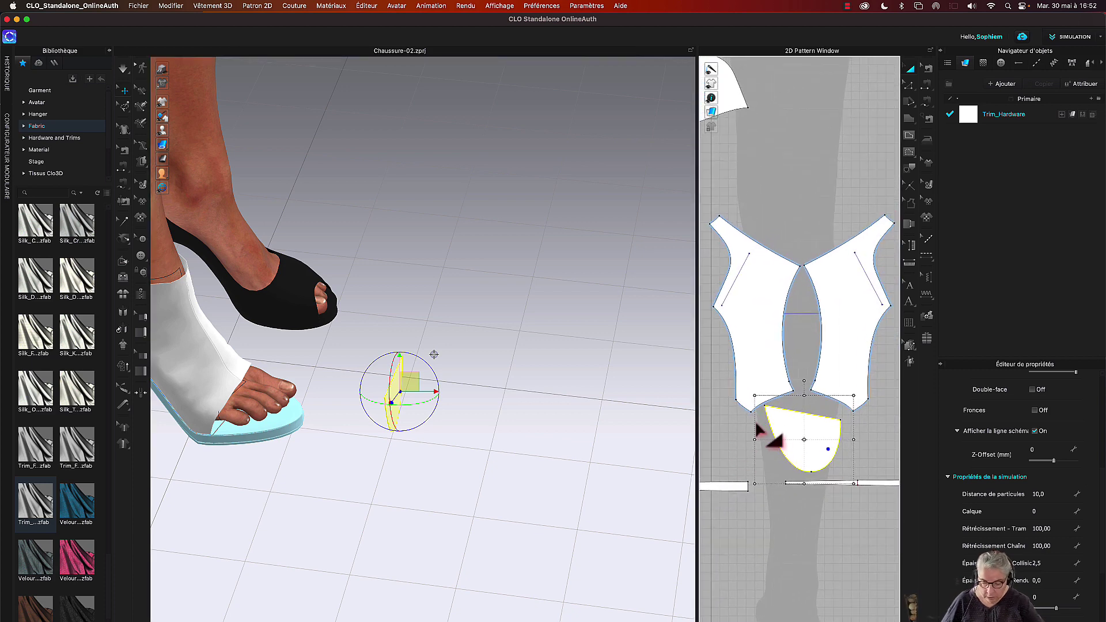
key(m)
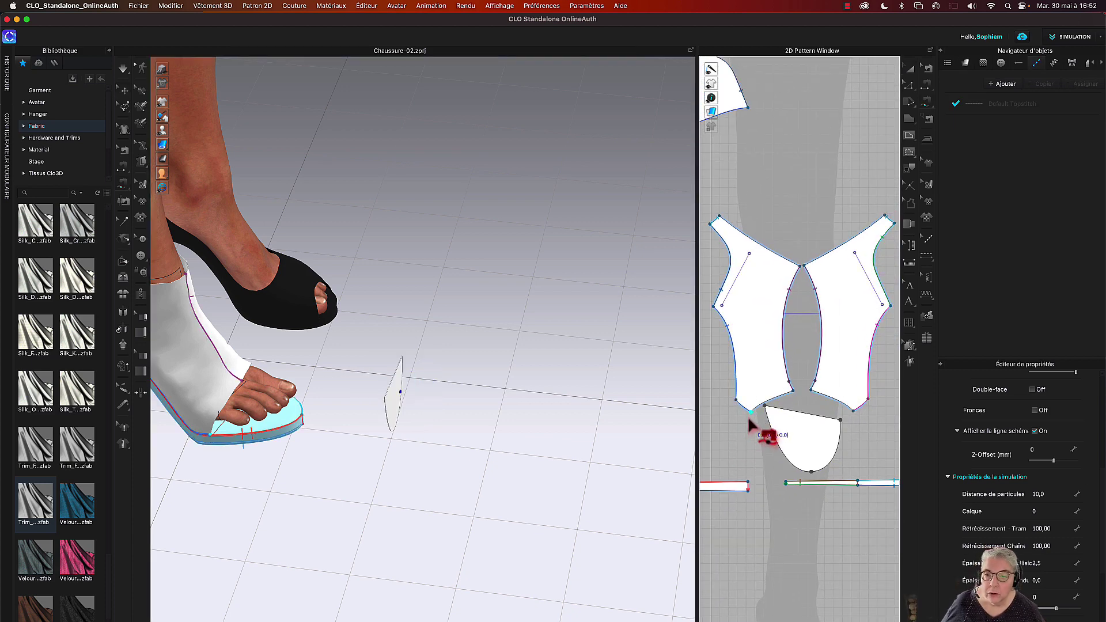
click(749, 412)
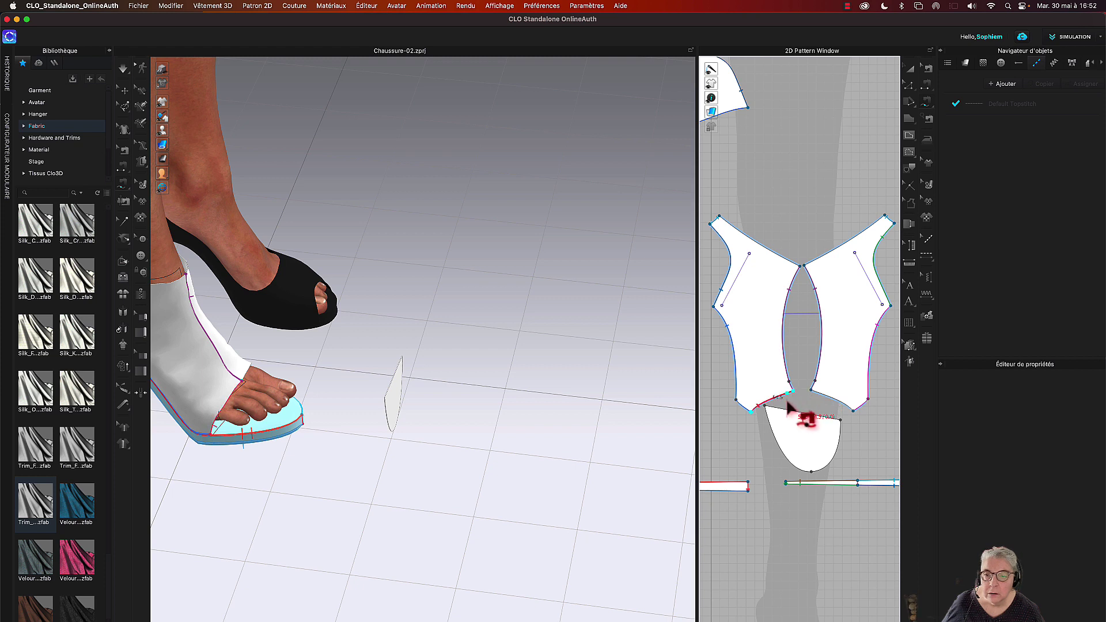
click(767, 409)
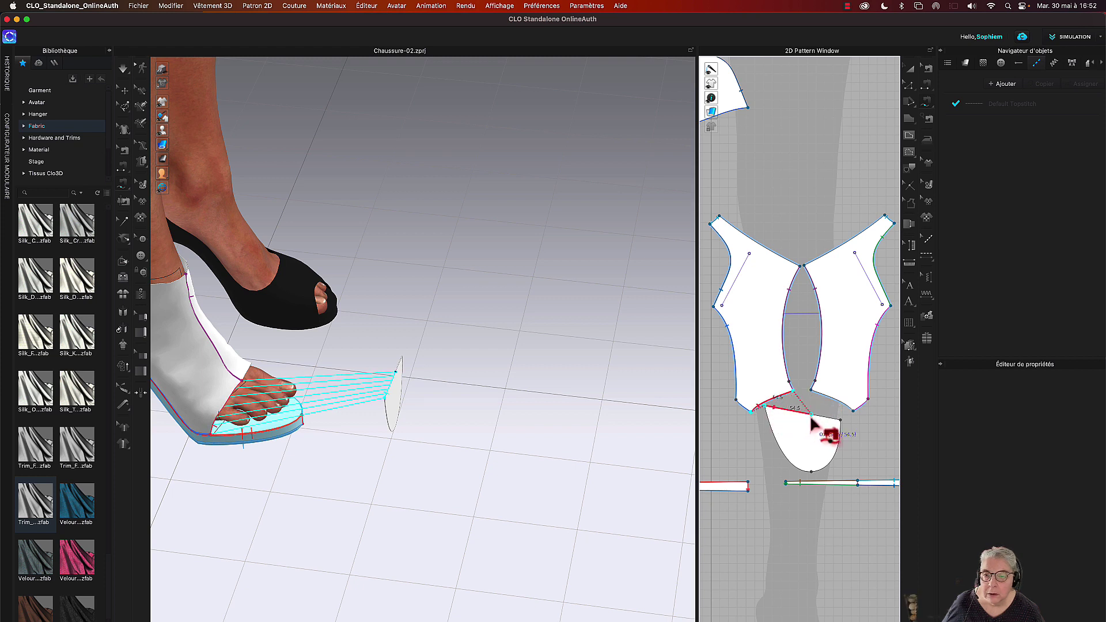
click(811, 420)
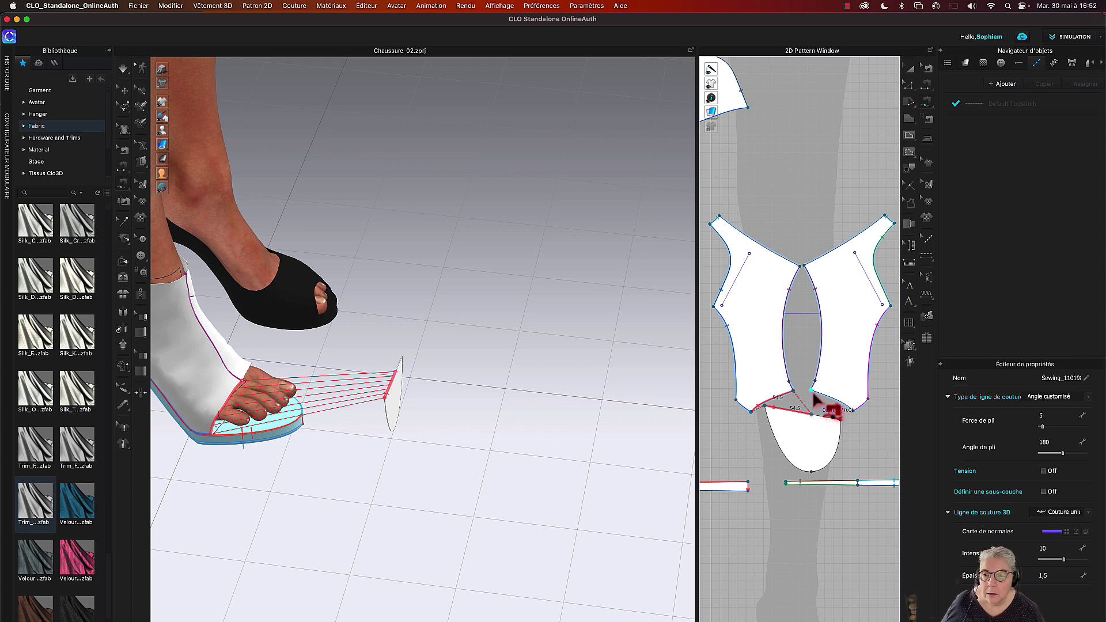
Step: Free-sew the mirrored upper's lower edge to the remaining part of the toe piece's straight base
click(811, 391)
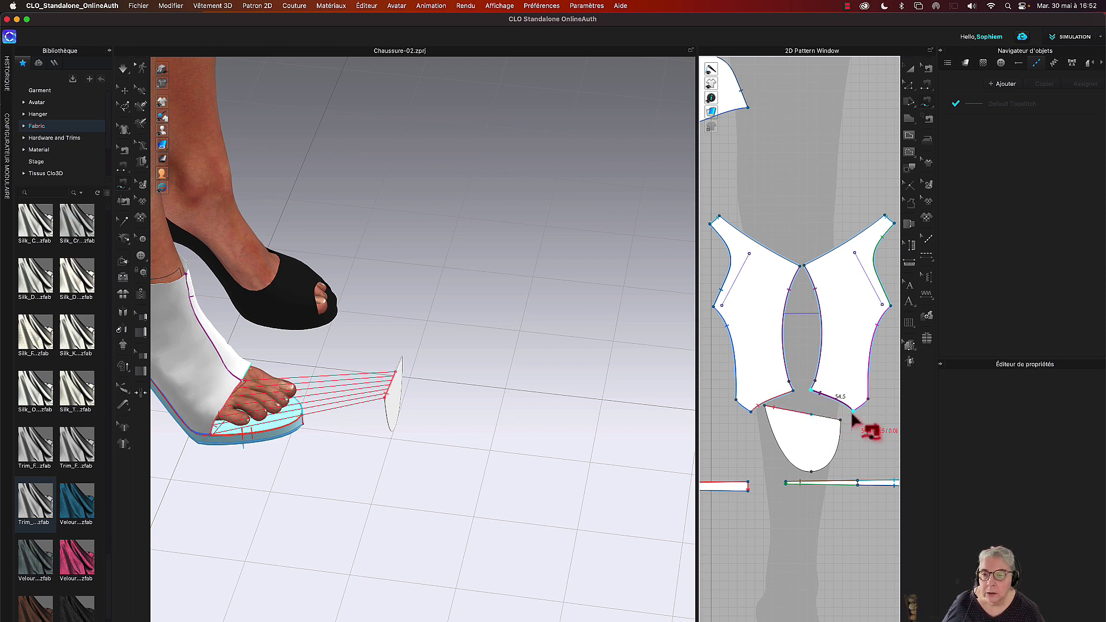
click(852, 412)
click(811, 415)
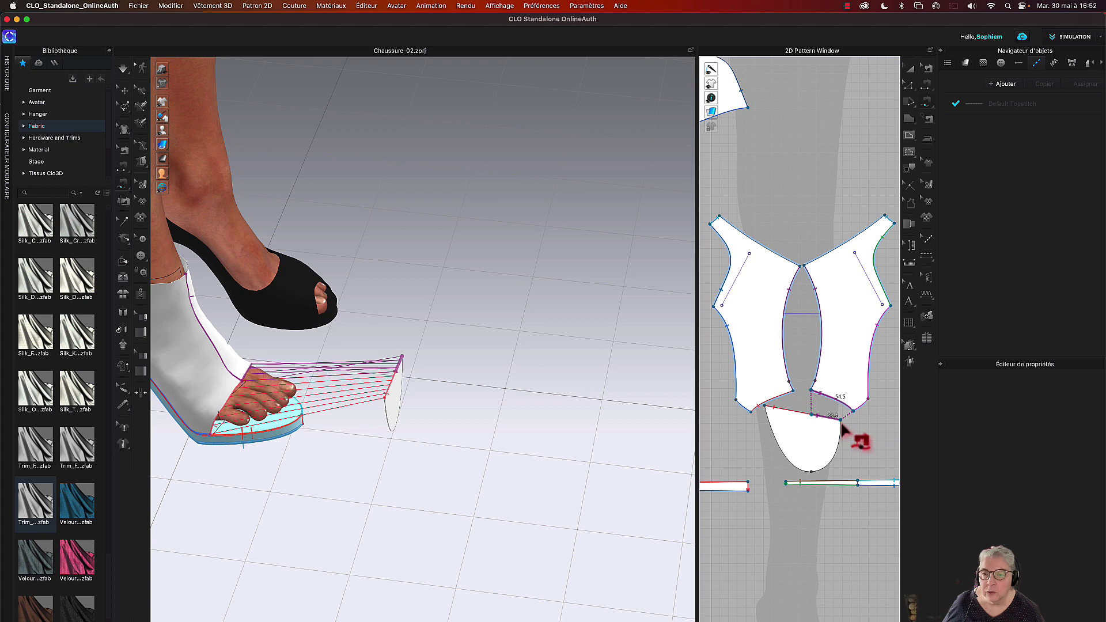
click(841, 422)
click(911, 69)
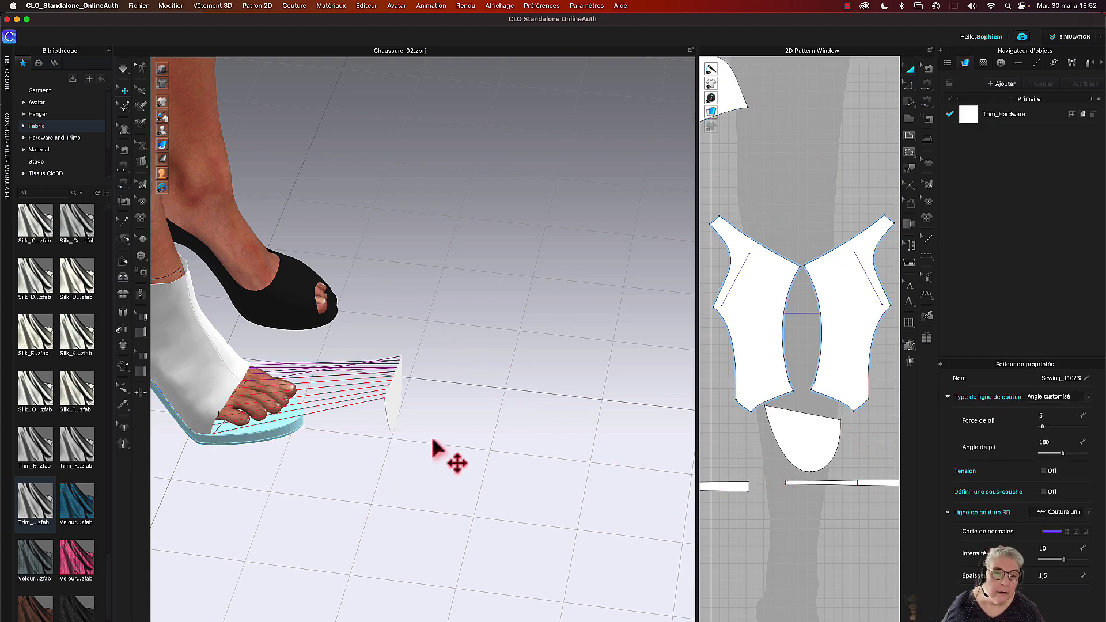
Step: Move the sewn toe piece back in the 3D view so it stands close to the avatar's toes
right_drag(434, 441, 375, 397)
click(375, 403)
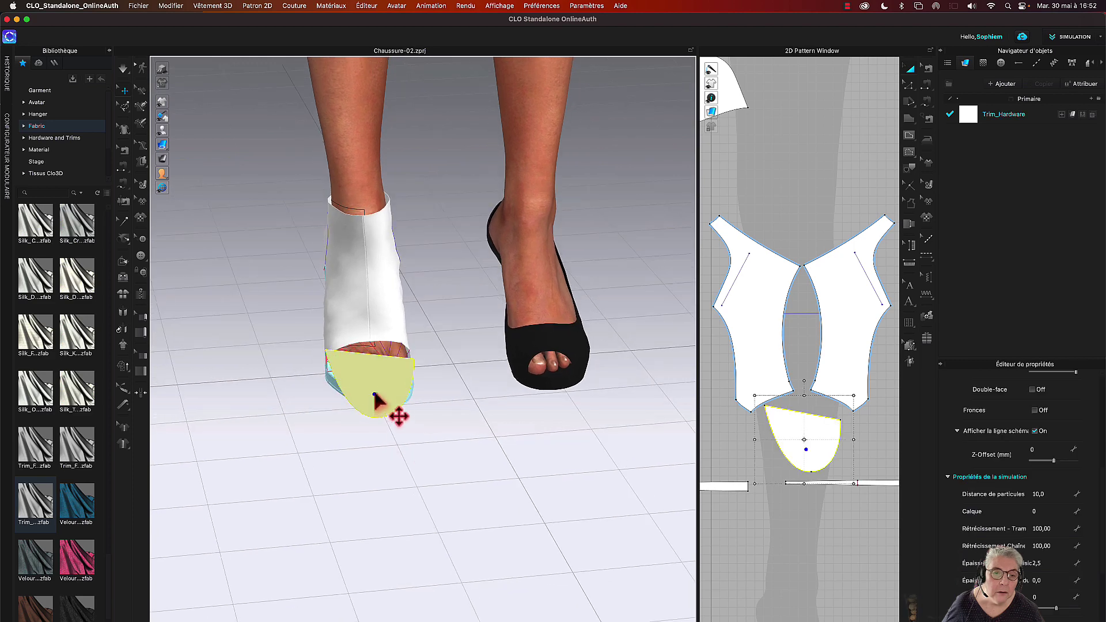
right_drag(424, 459, 469, 451)
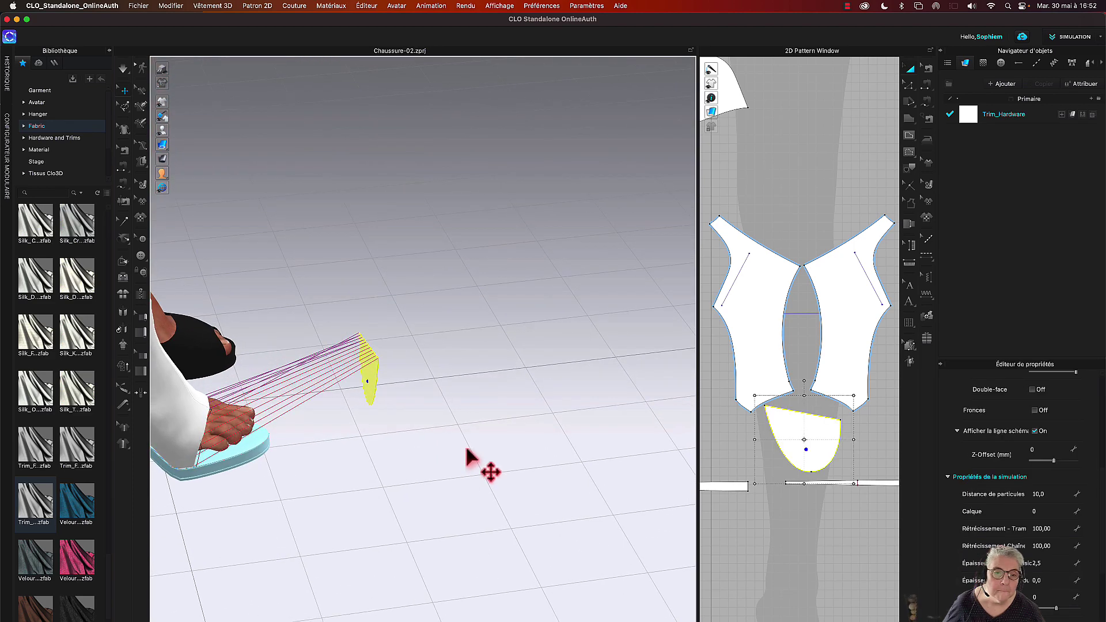
drag(374, 382, 244, 408)
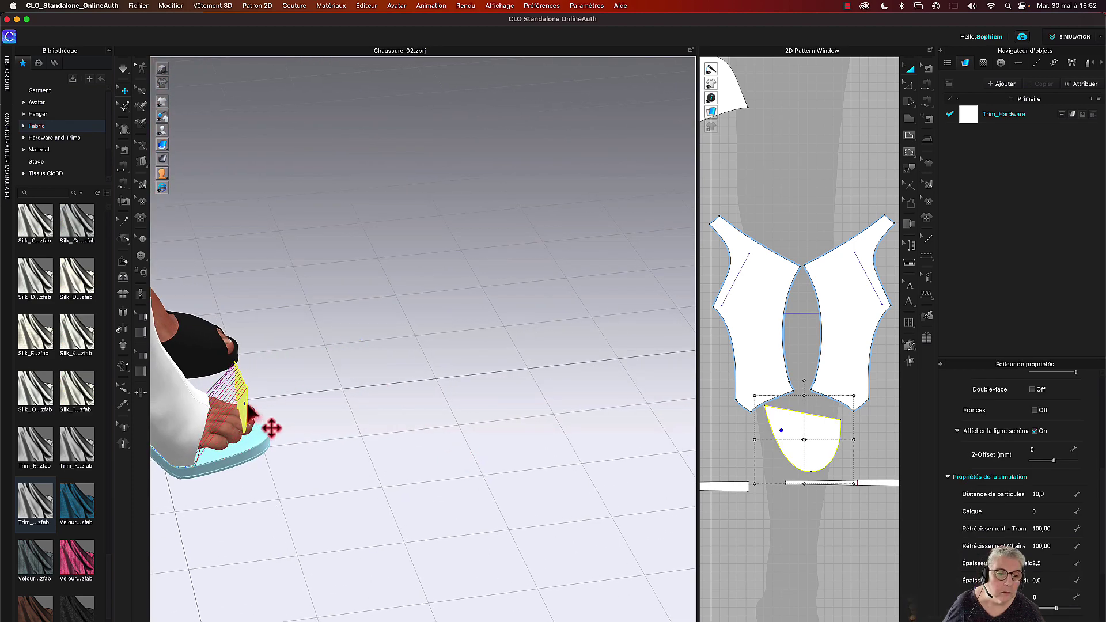
Step: Rotate the toe piece to lie roughly flat over the toes, with its curved end forward, and adjust its position above the sole
click(248, 410)
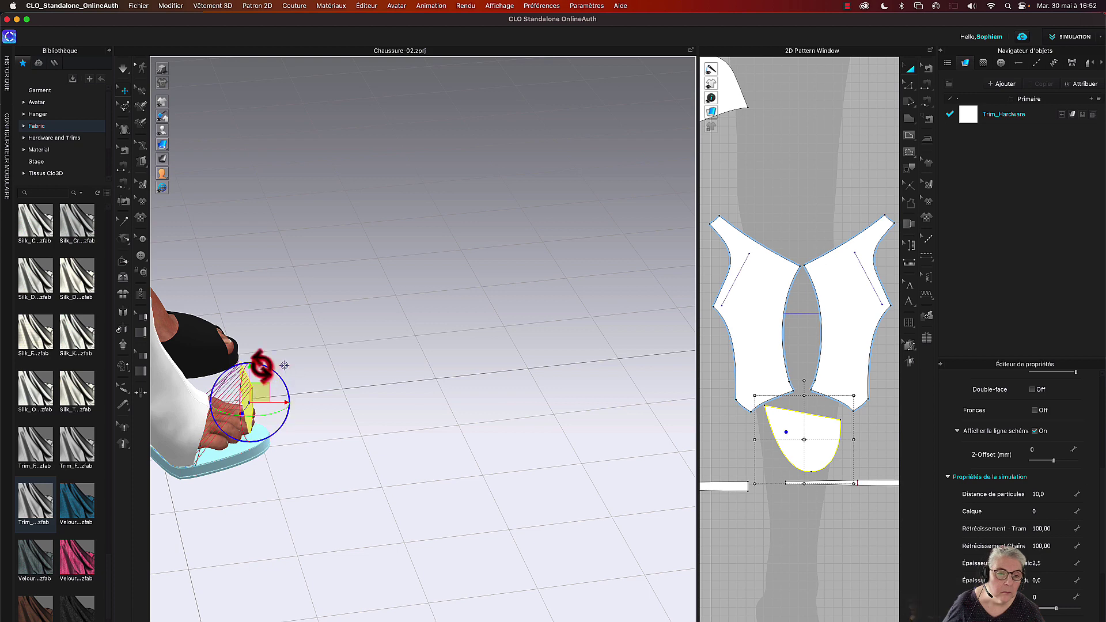
drag(256, 370, 217, 385)
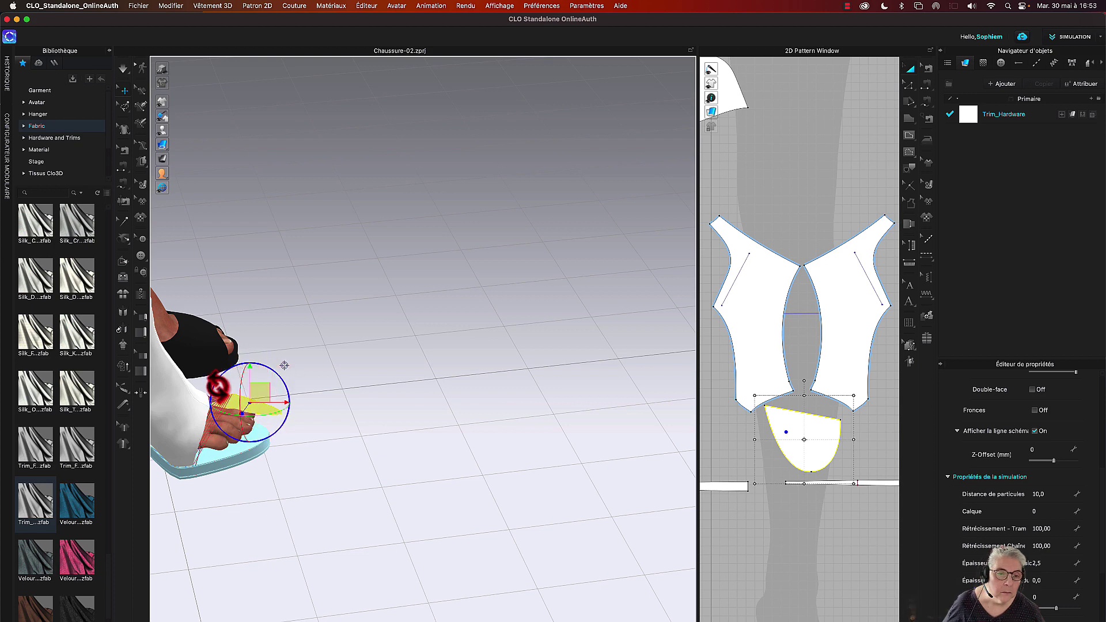
right_drag(319, 441, 276, 441)
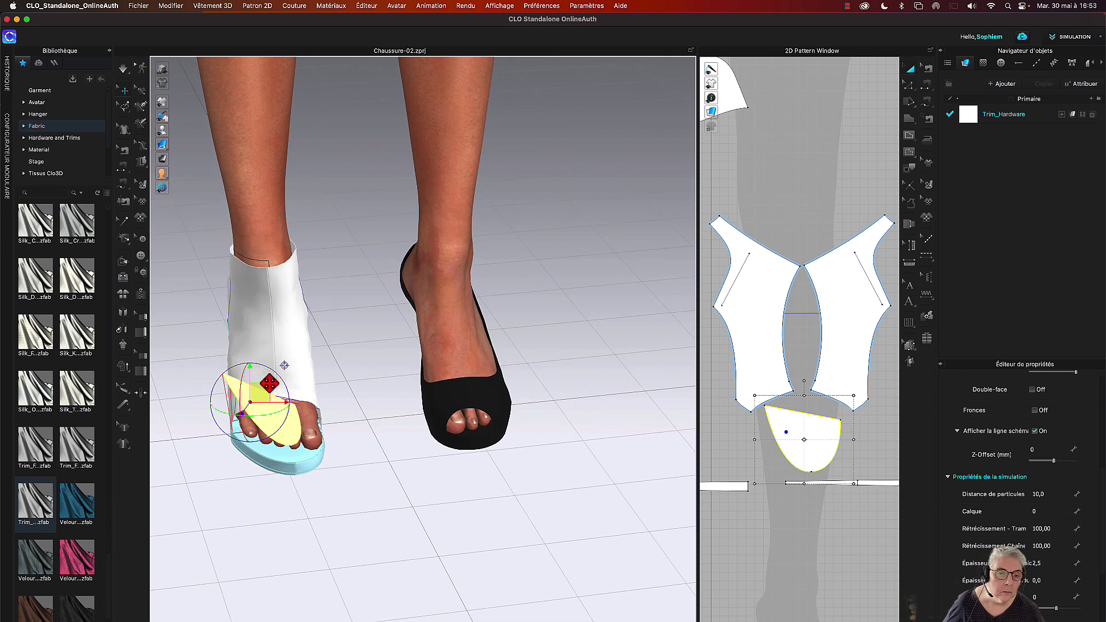
drag(277, 414, 249, 376)
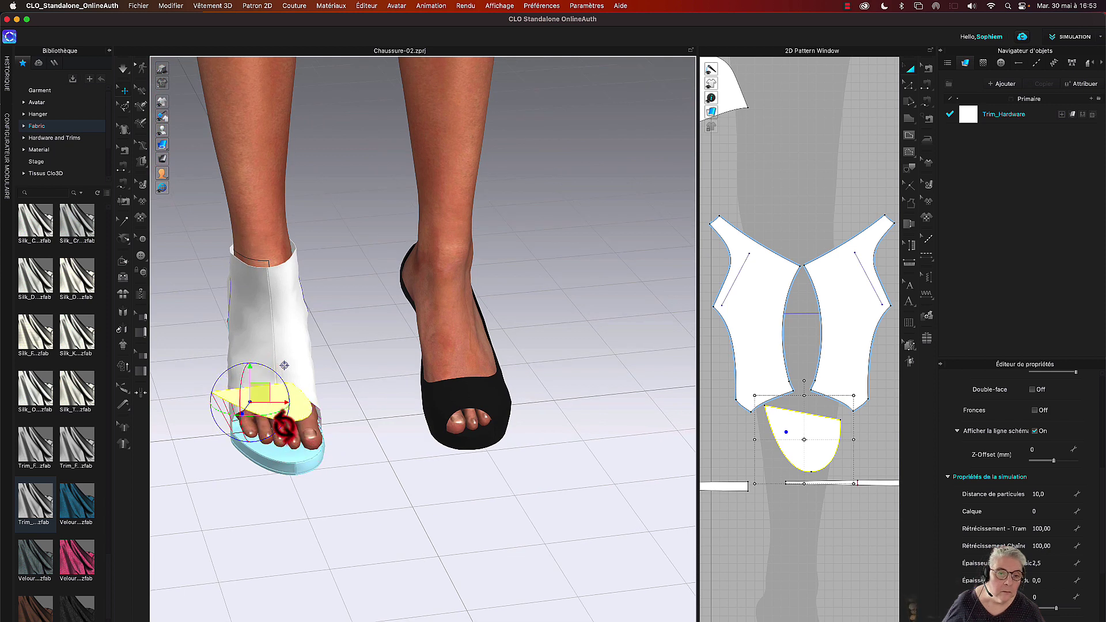
mouse_move(283, 413)
mouse_down()
mouse_move(275, 427)
mouse_move(251, 416)
mouse_move(264, 416)
mouse_up()
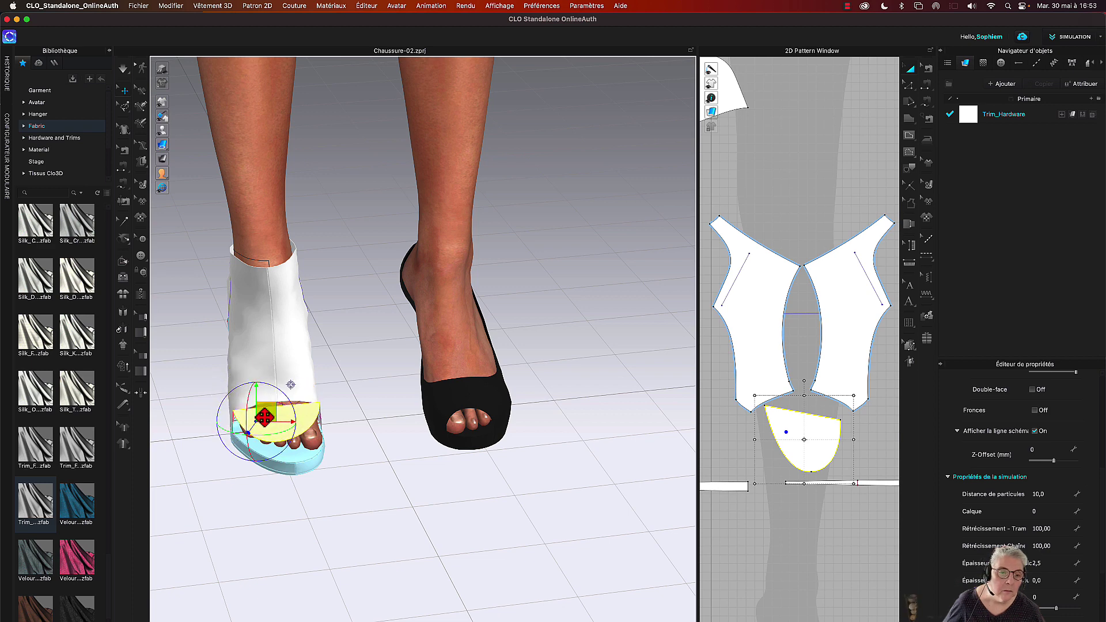
right_drag(292, 463, 395, 481)
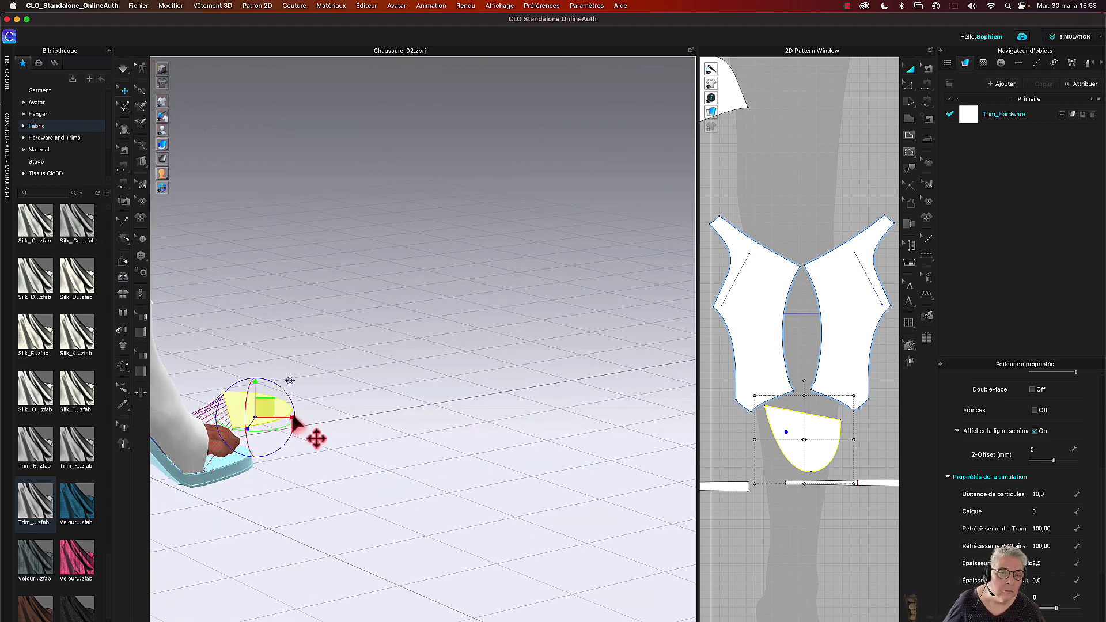
click(838, 457)
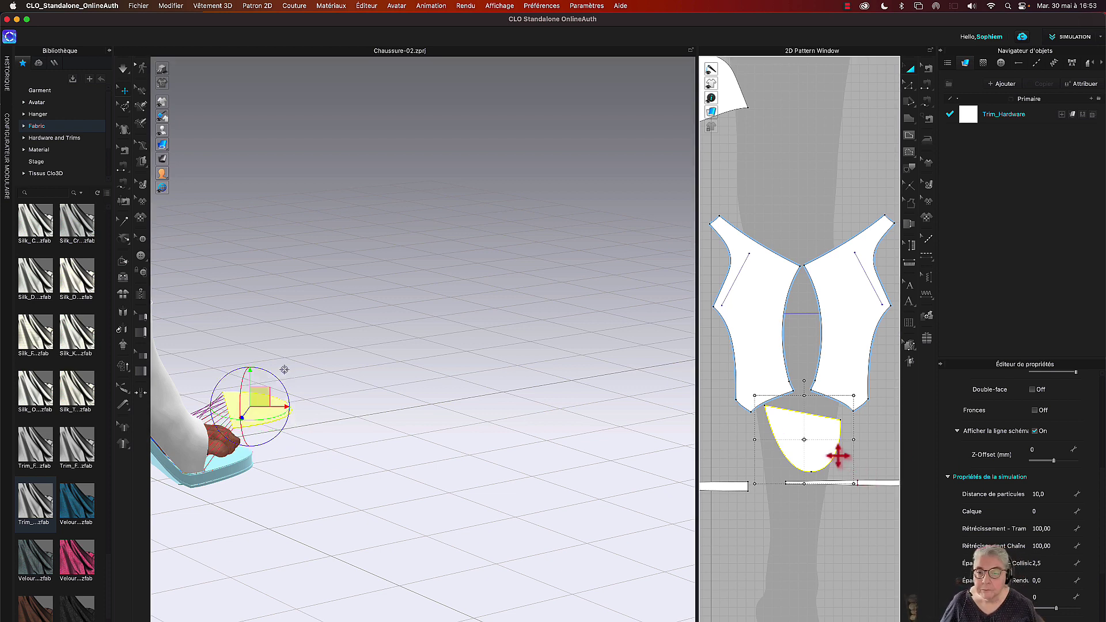
Step: Check the combined length of the two uppers' lower edges against the length of the toe piece's straight base
click(784, 408)
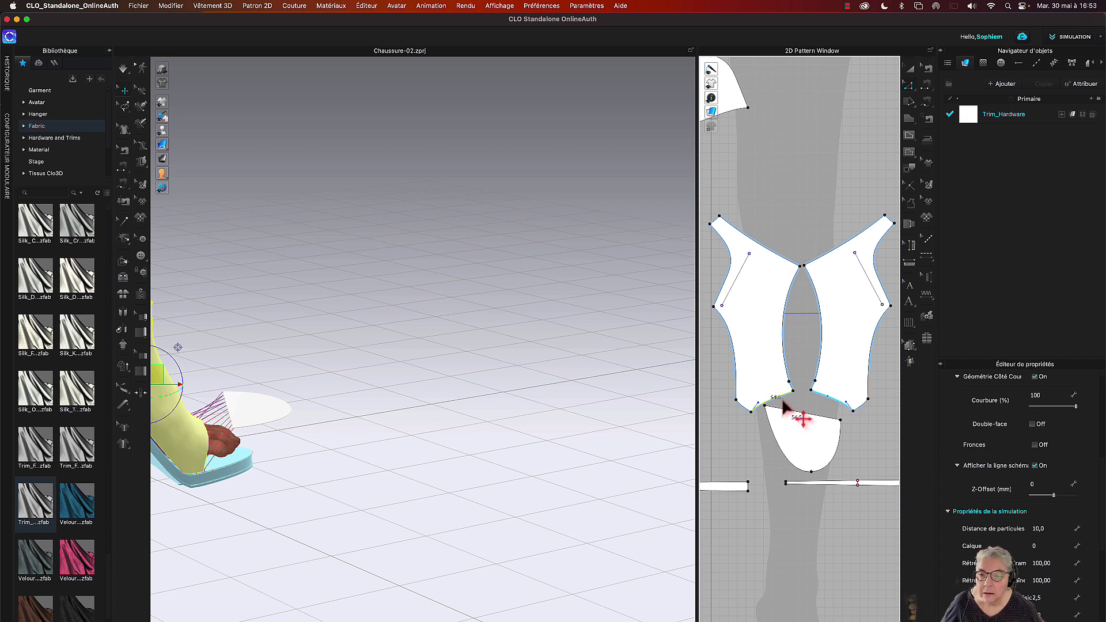
click(801, 415)
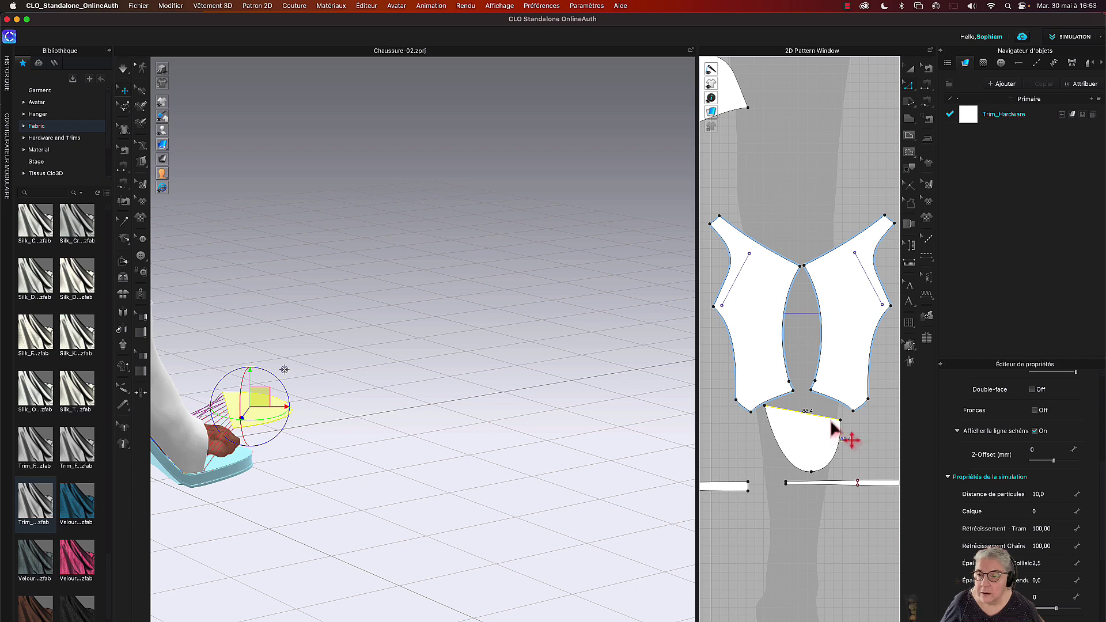
click(790, 396)
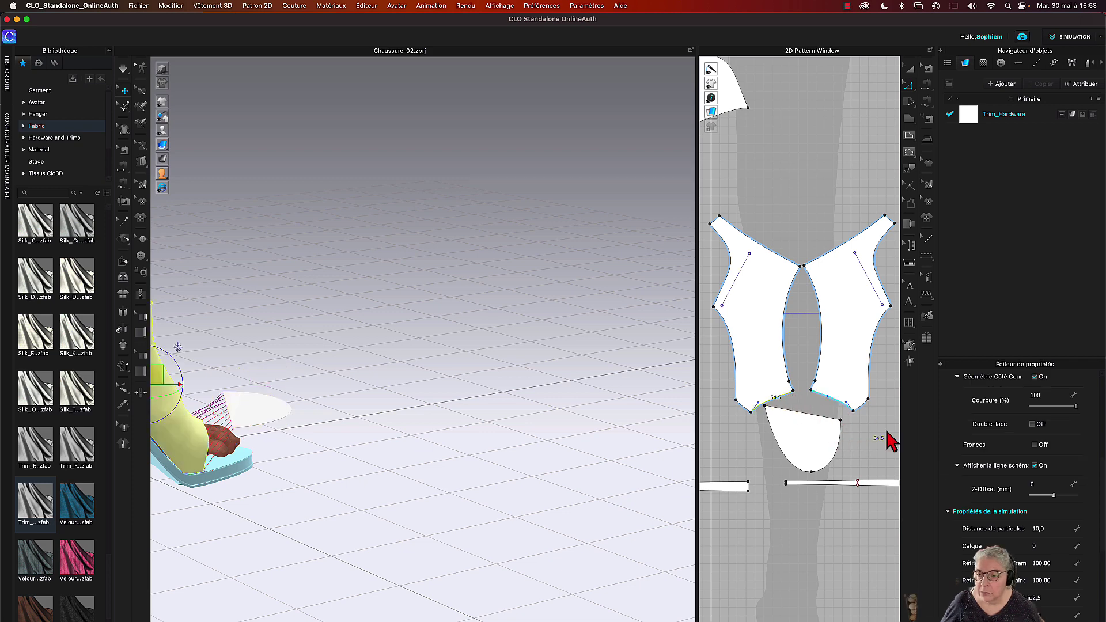
scroll(970, 501, up, 5)
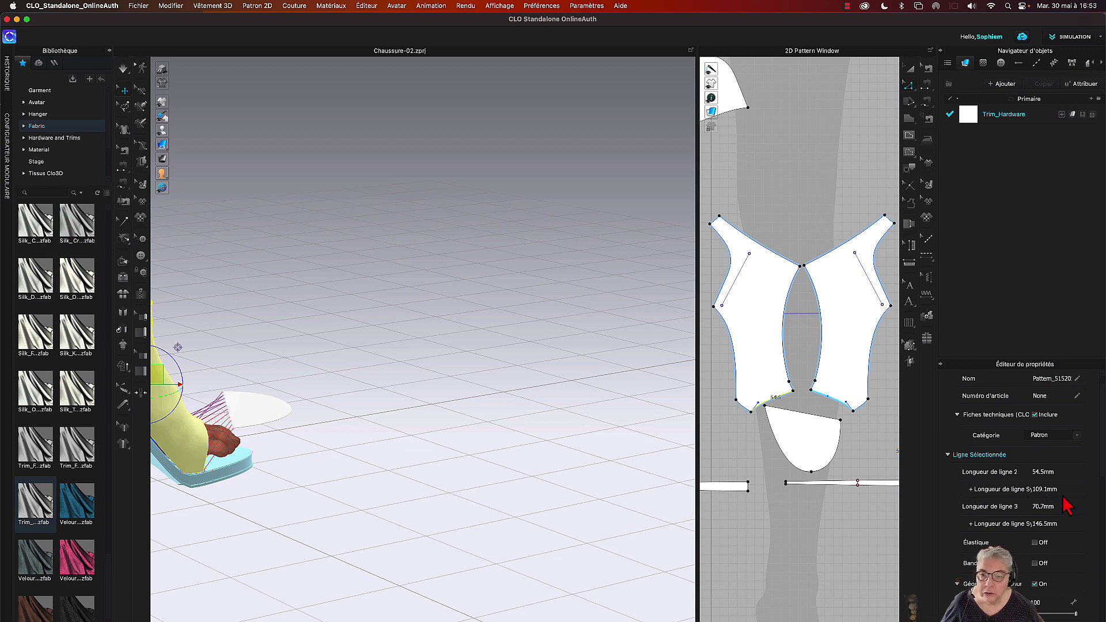
click(767, 457)
scroll(799, 429, up, 5)
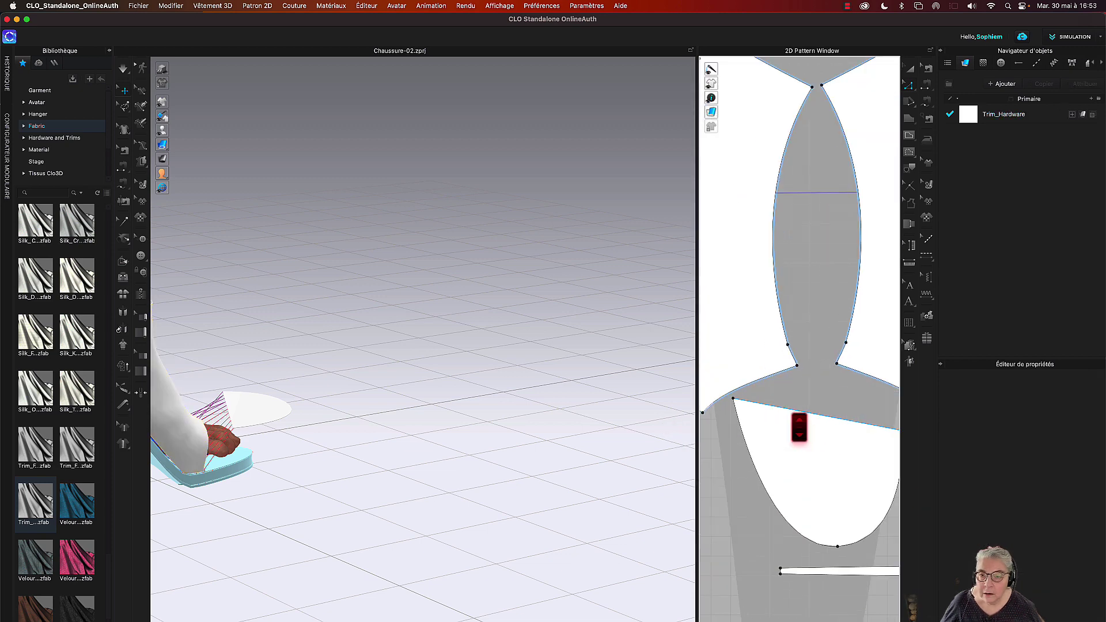
Step: Change the length of the toe piece's straight base to 109 mm, extending it in both directions
scroll(799, 427, down, 5)
click(809, 402)
right_click(808, 401)
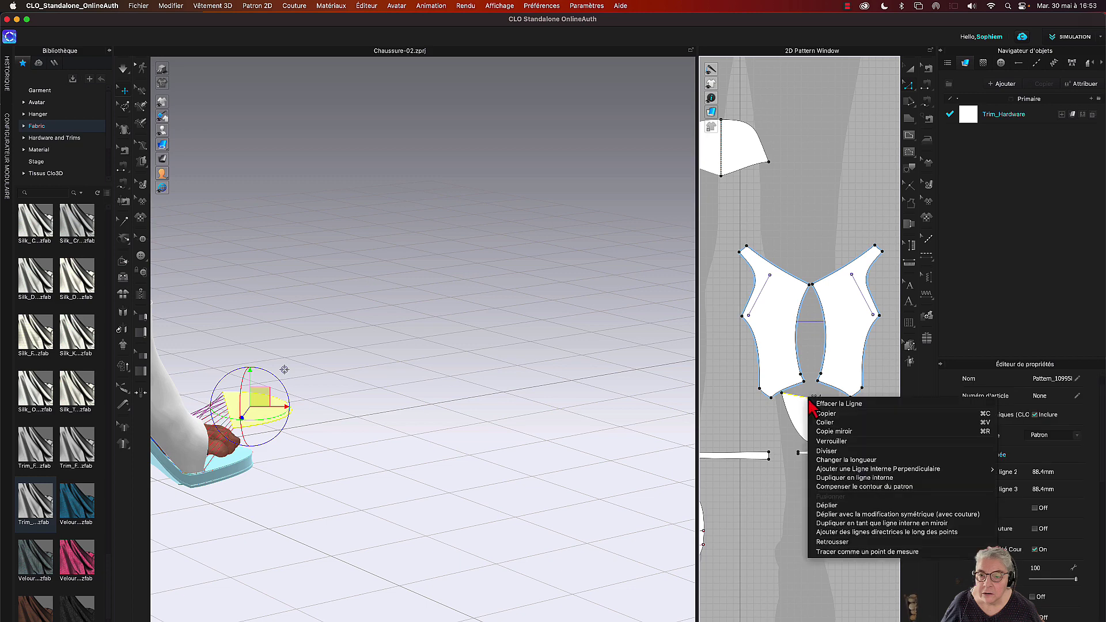
click(846, 460)
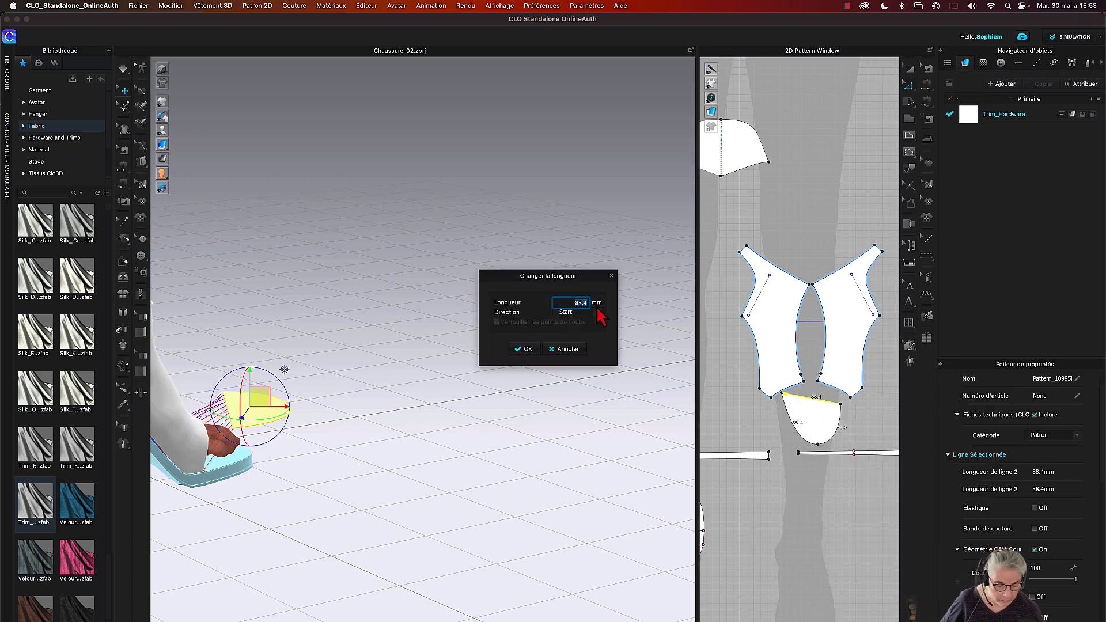
text(10)
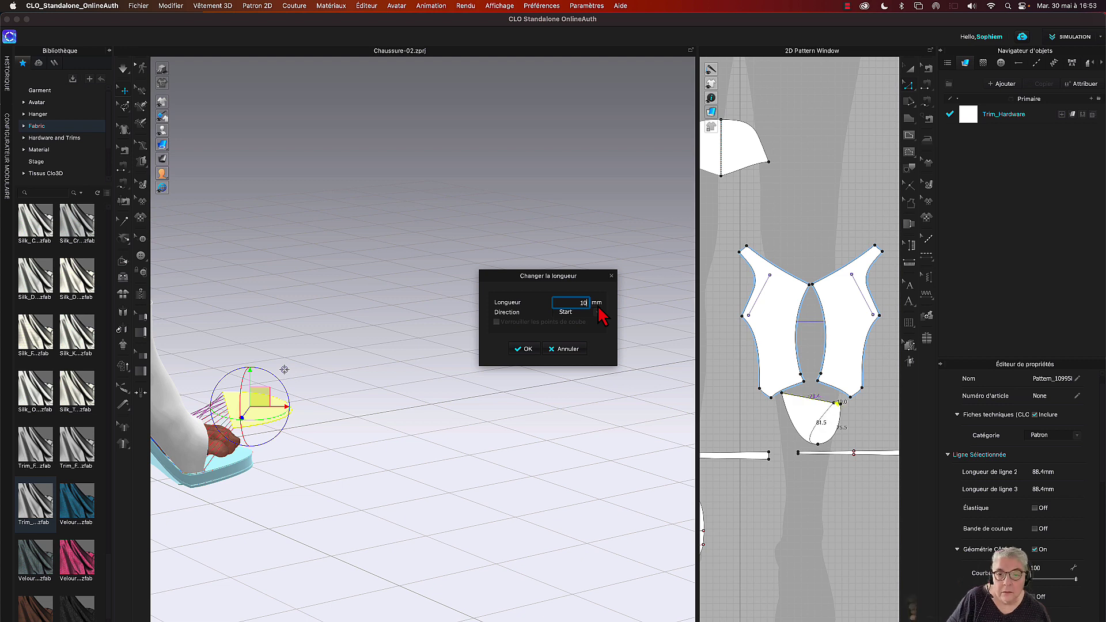
text(9)
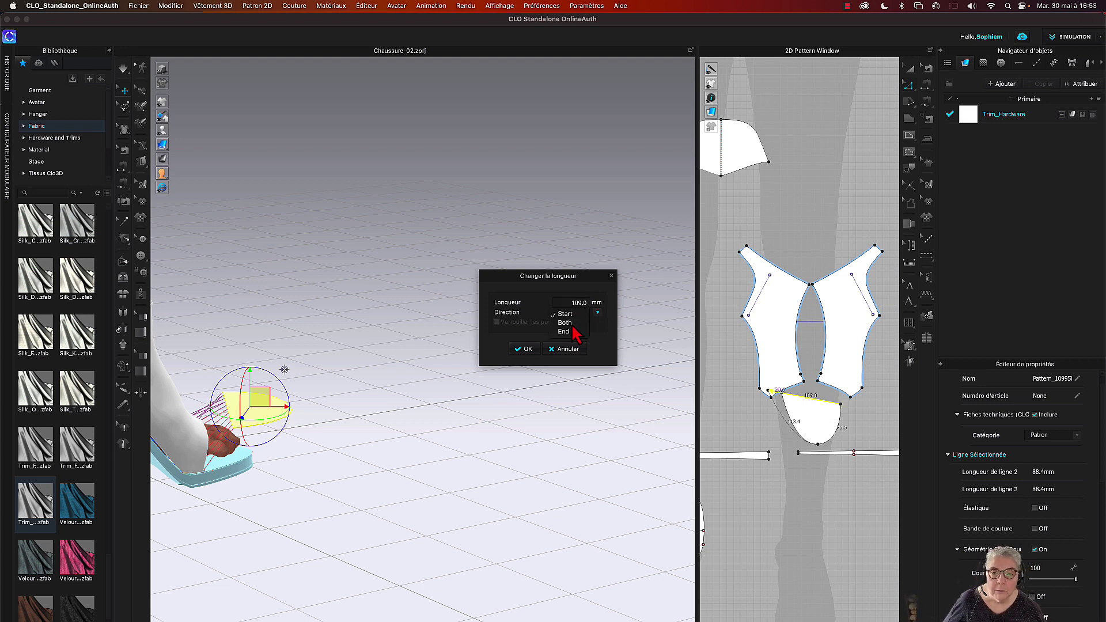
click(565, 323)
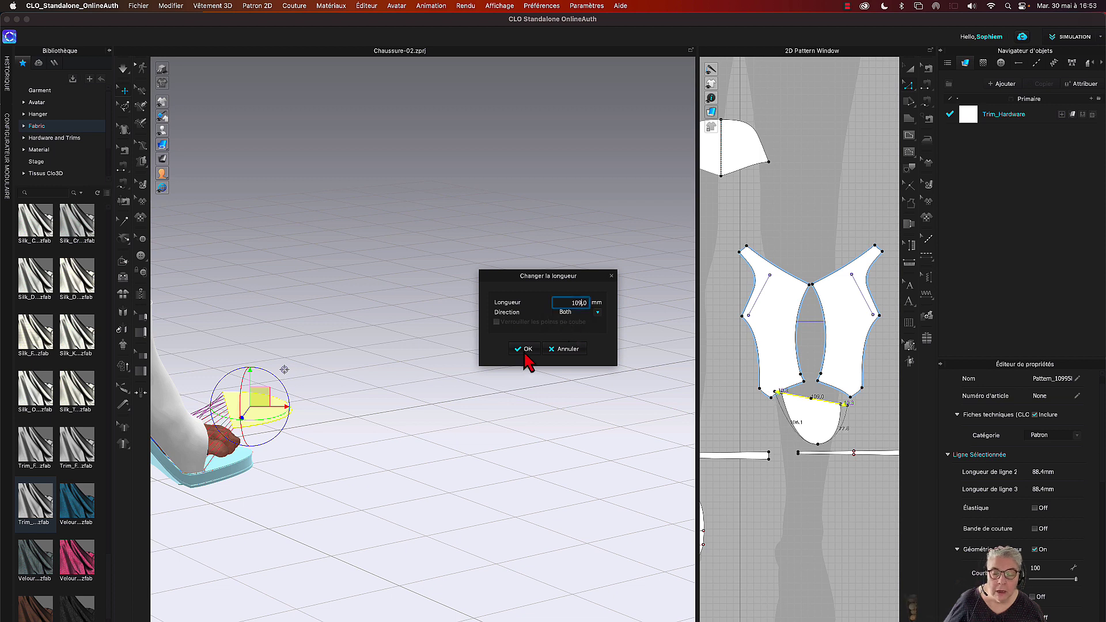
click(525, 349)
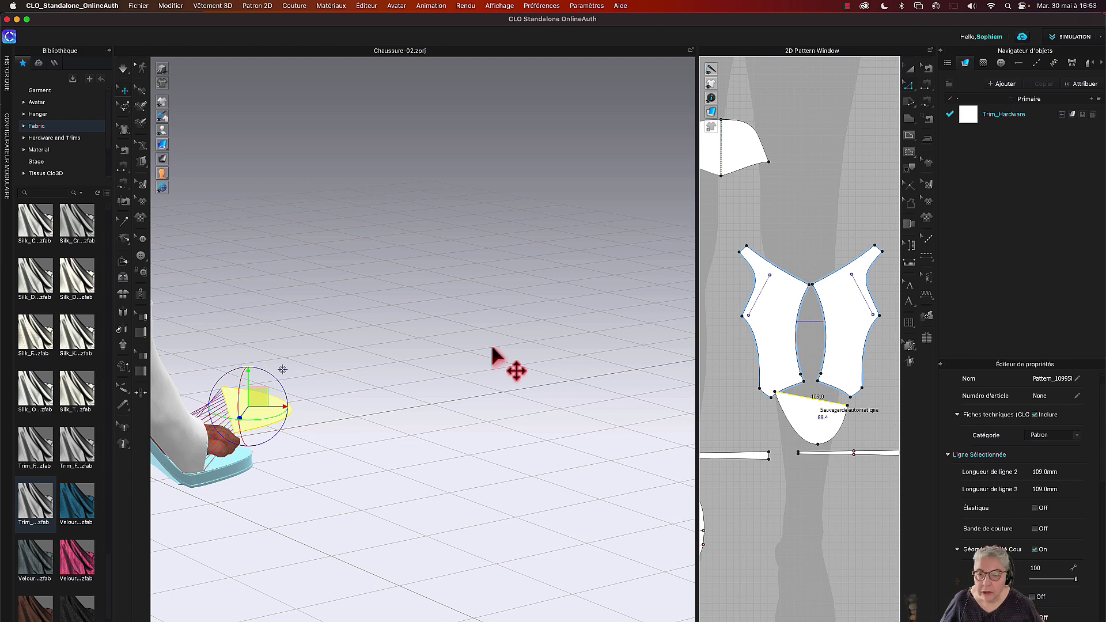
Step: Inspect the two seams joining the toe piece's straight base to the uppers' lower edges
key(b)
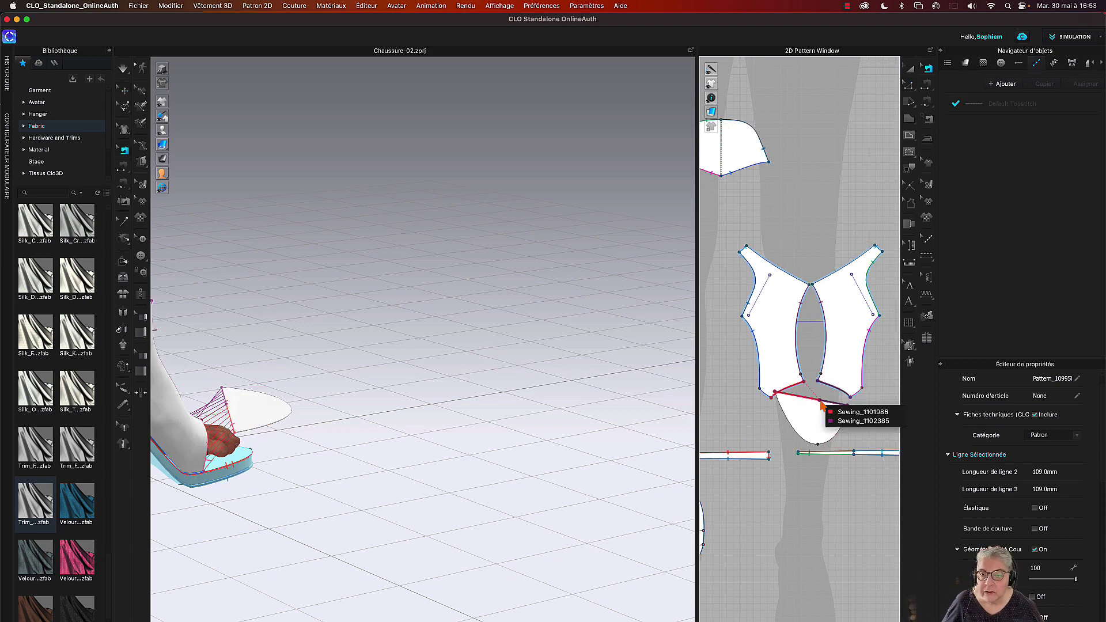
click(821, 405)
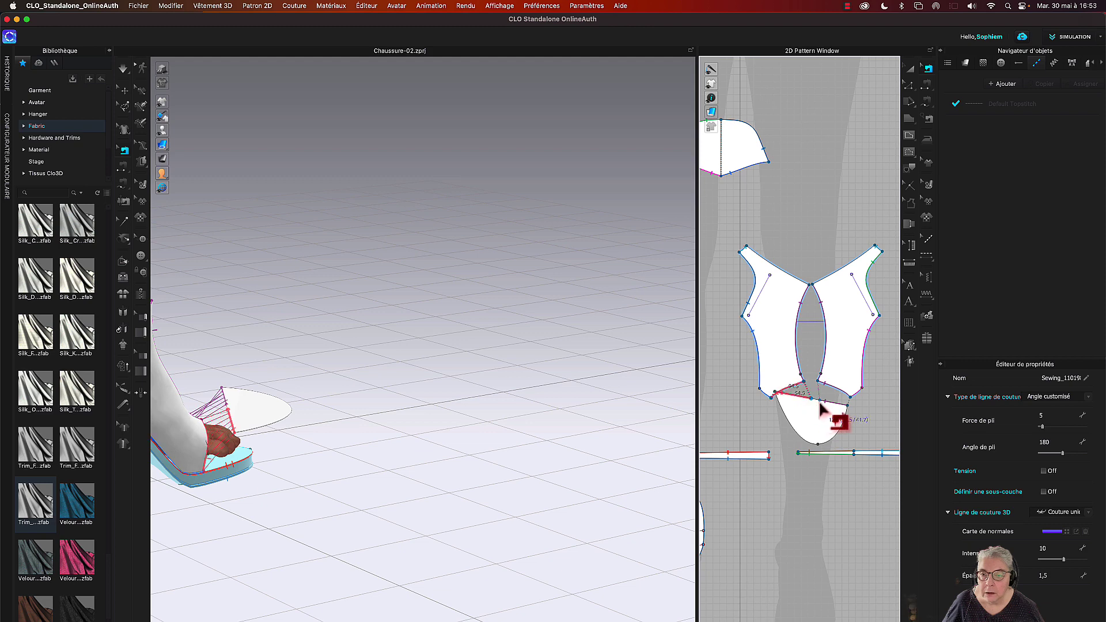
click(813, 400)
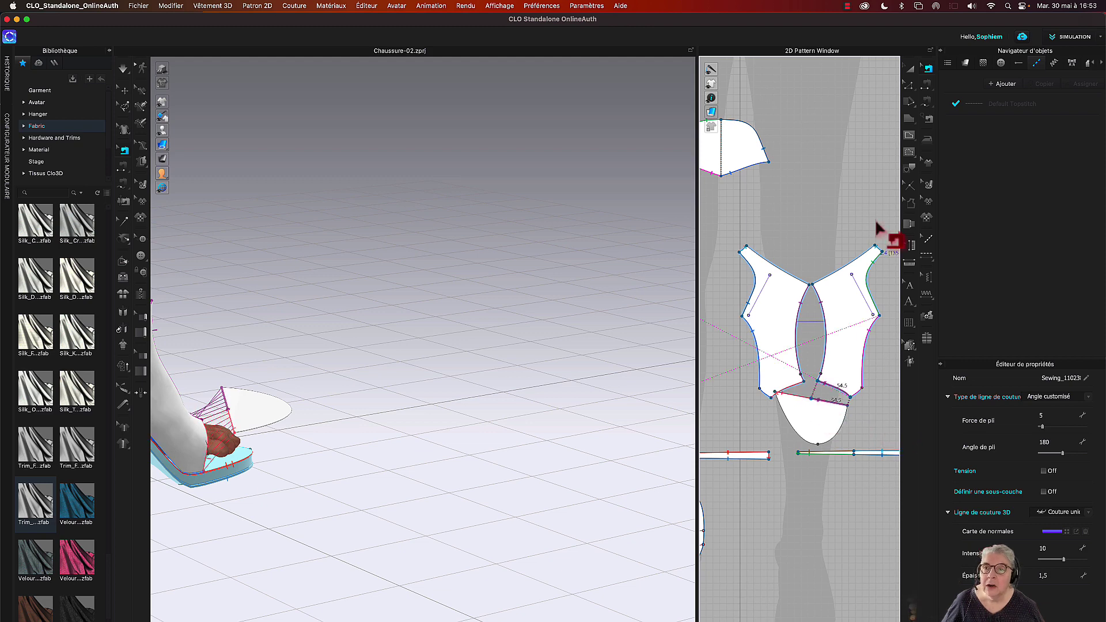
click(910, 68)
Step: Simulate the shoe so the widened toe piece pulls onto the uppers' lower edges over the avatar's toes
right_drag(312, 454, 256, 459)
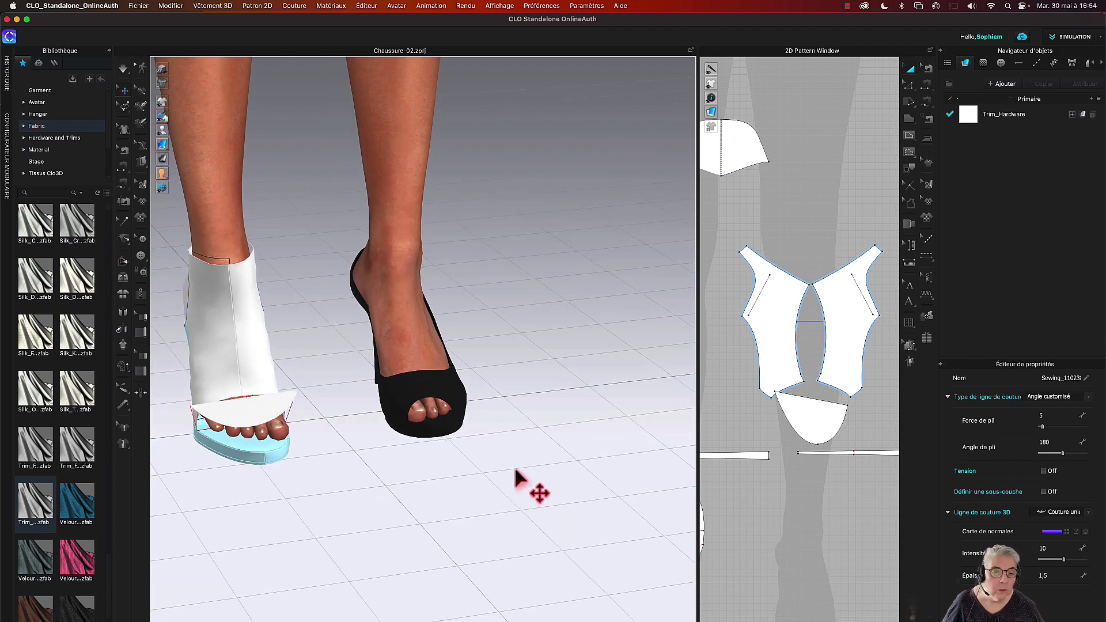
scroll(515, 472, down, 1)
key(space)
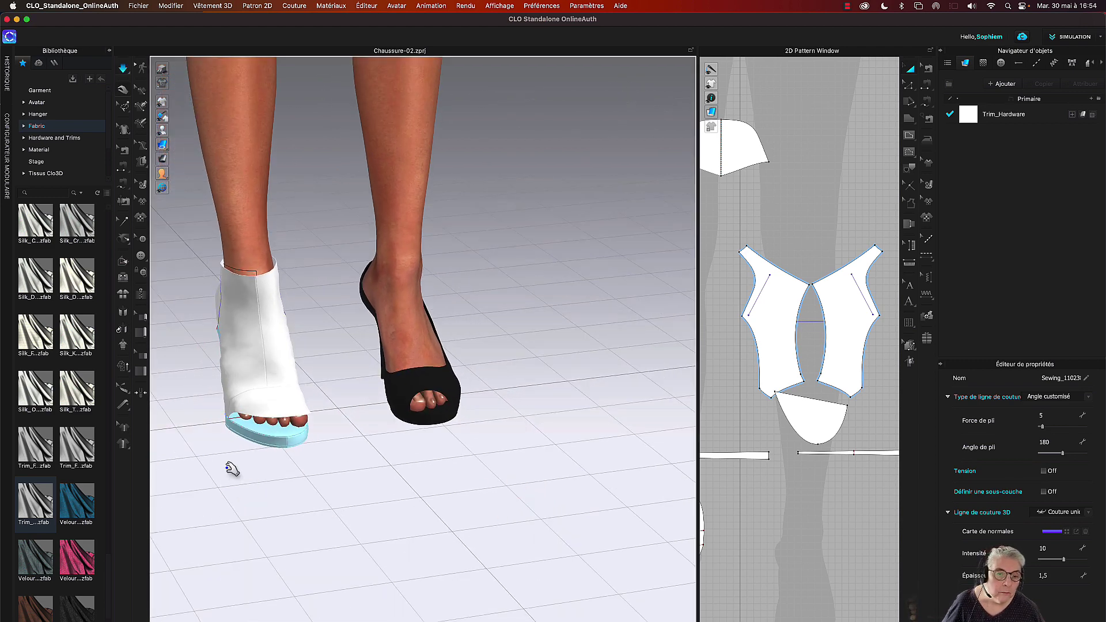
right_drag(285, 472, 449, 481)
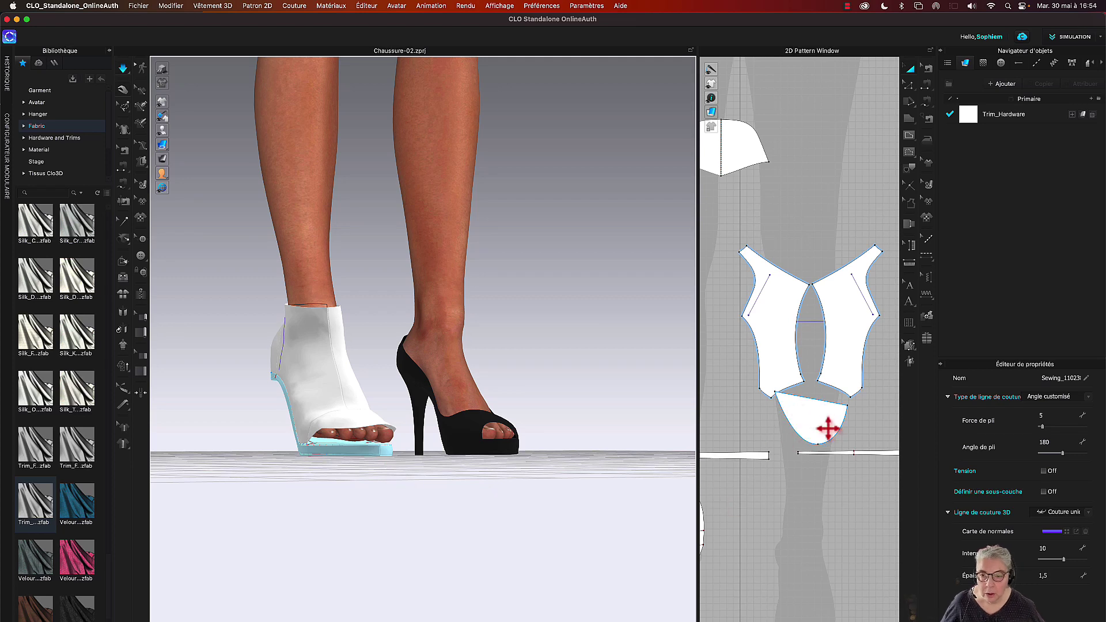
Step: Move the toe piece's 2D pattern below the narrow side strips and examine its drape over the toes
drag(829, 432, 807, 508)
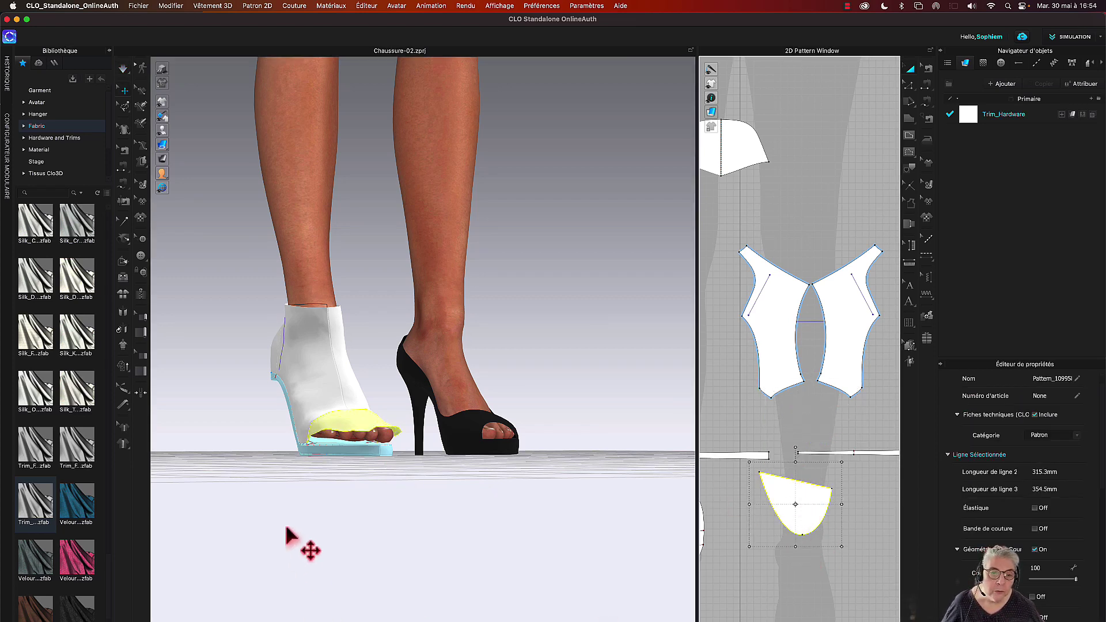
right_drag(291, 533, 410, 507)
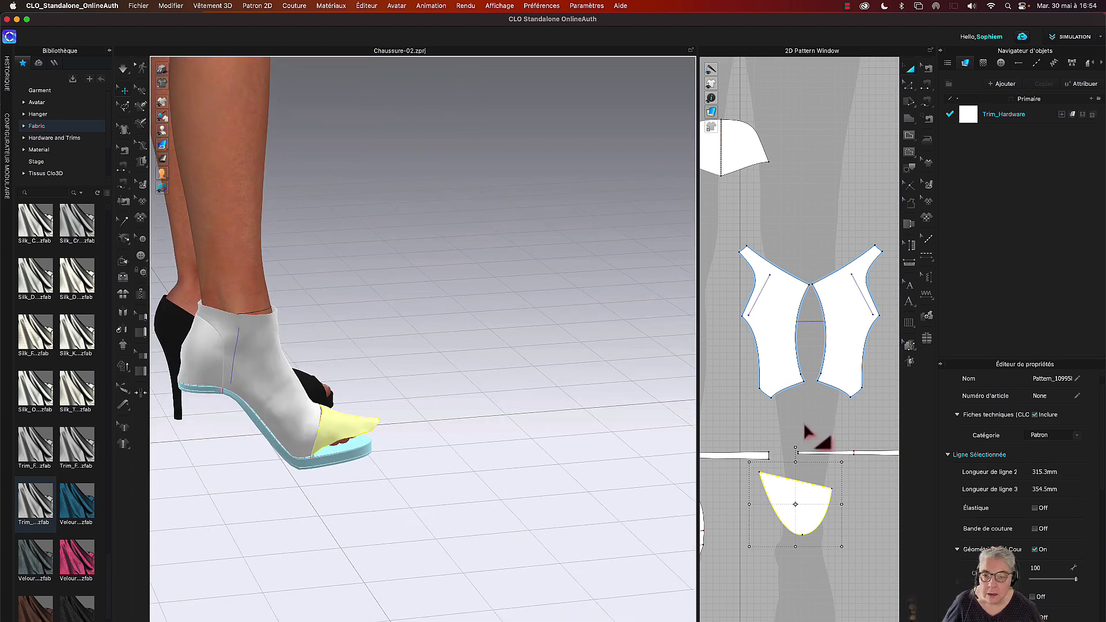
scroll(805, 424, up, 2)
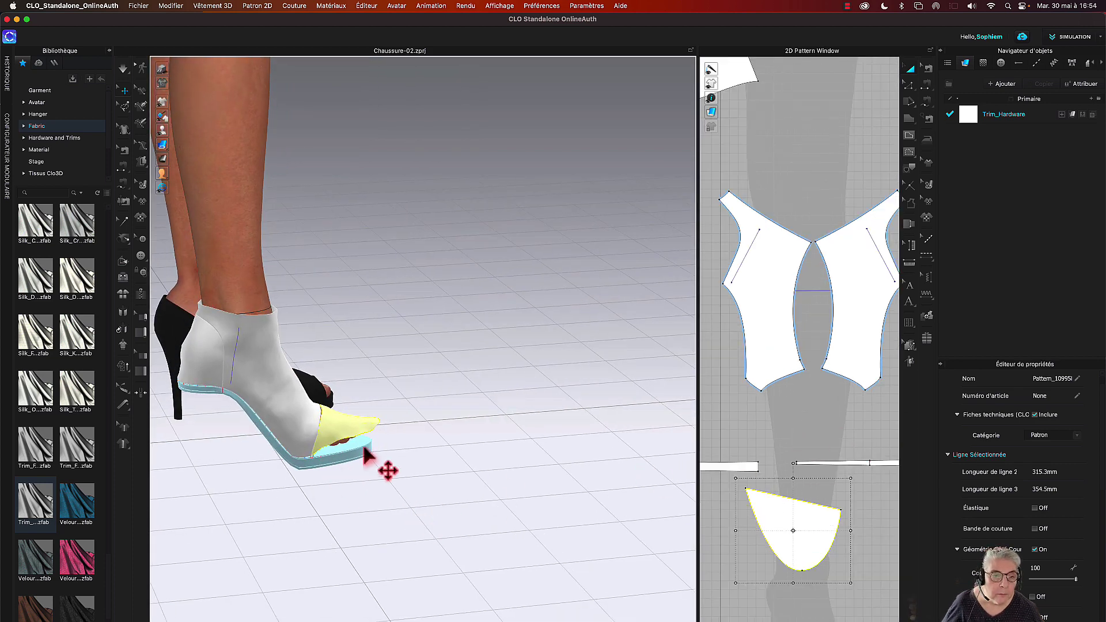
right_drag(461, 442, 407, 463)
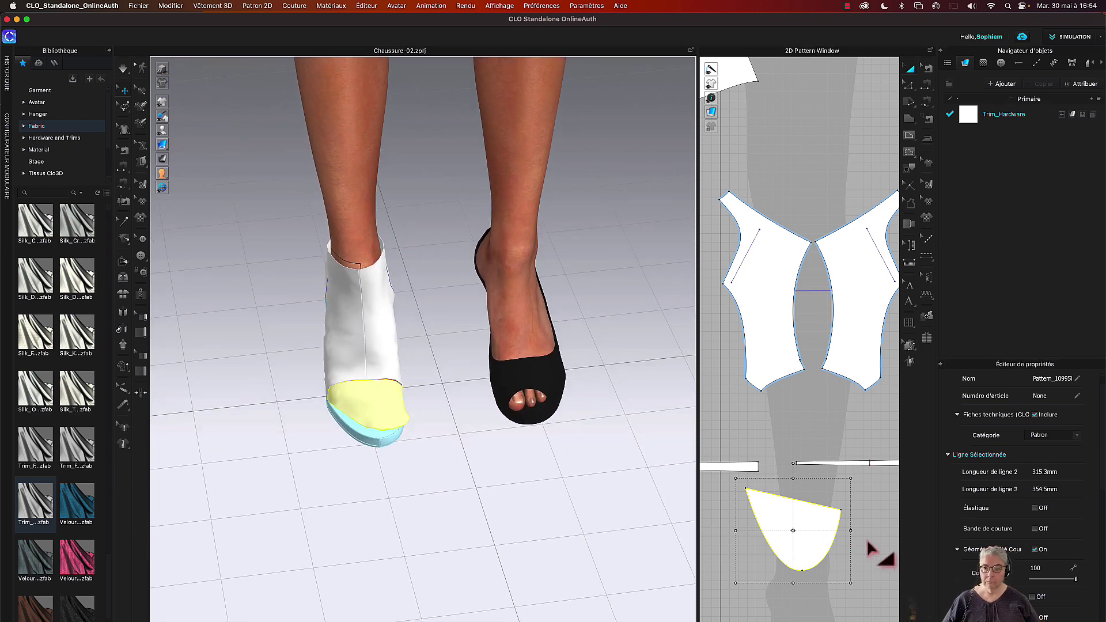
Step: Move the toe piece's 2D pattern just beneath the uppers and shift both narrow strips down below it
scroll(869, 546, down, 3)
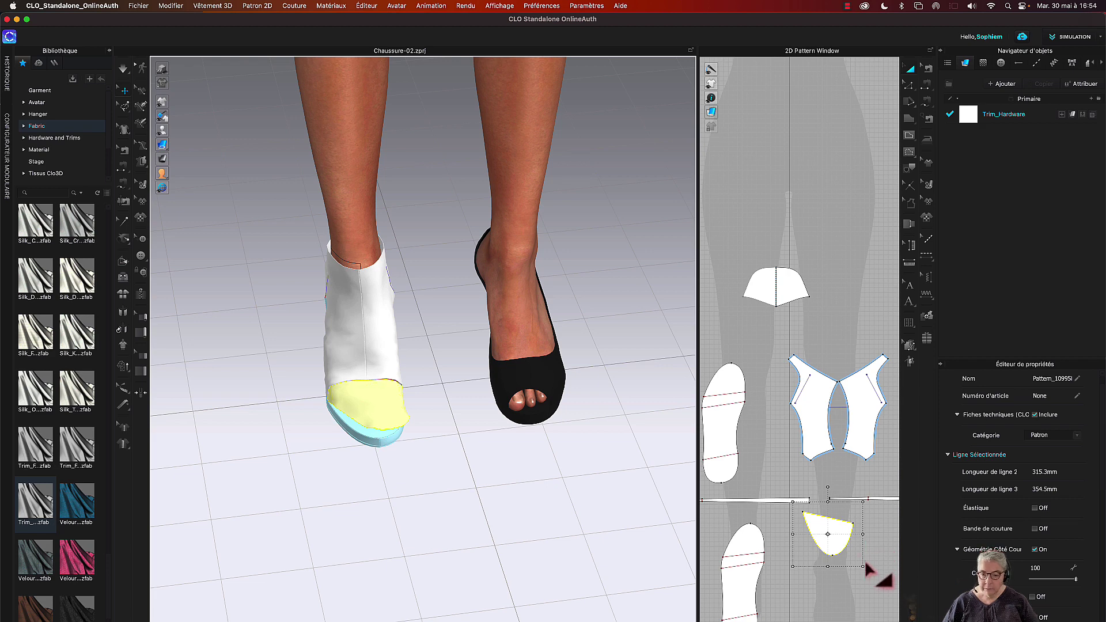
right_drag(868, 569, 804, 550)
drag(766, 522, 832, 511)
click(839, 476)
click(723, 477)
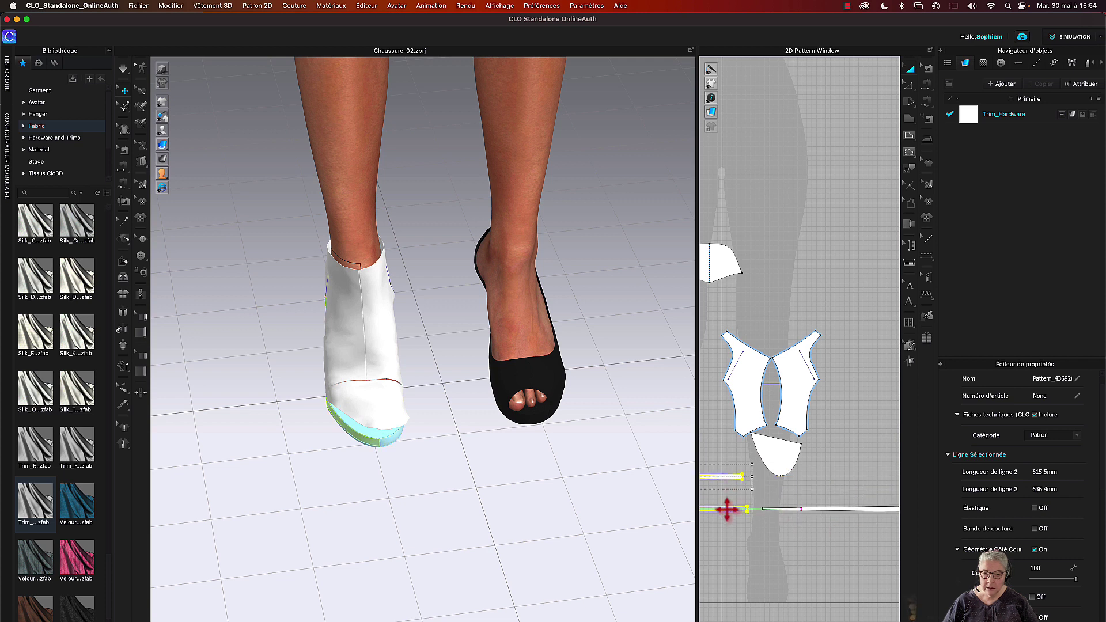
Step: Widen the 2D pattern view and place the toe piece directly above the front tip of the upper sole pattern
click(784, 459)
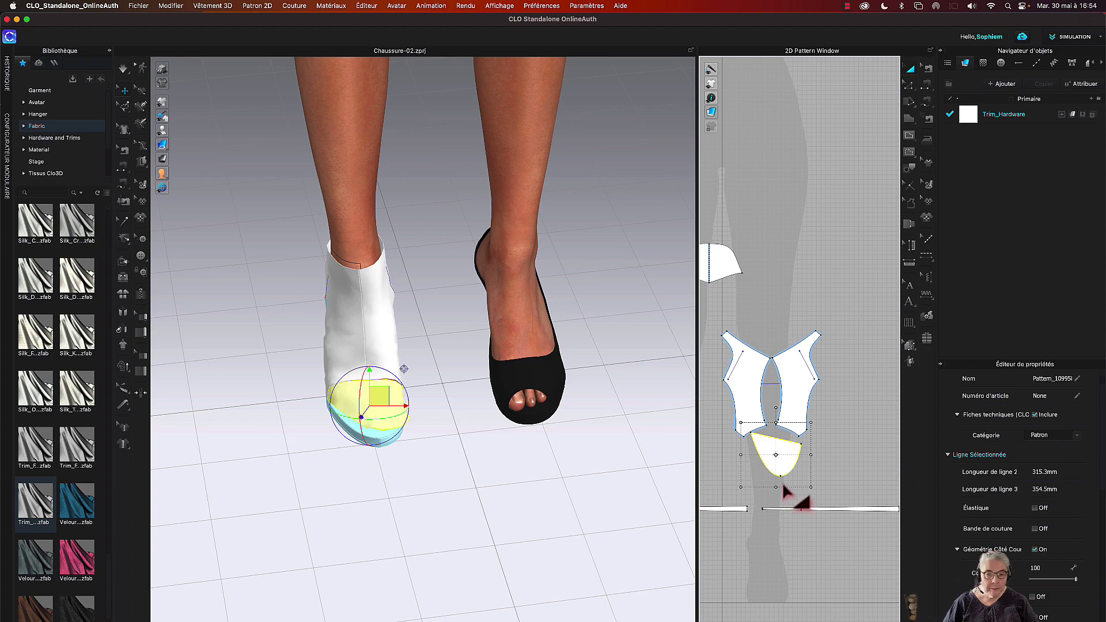
right_drag(426, 447, 459, 473)
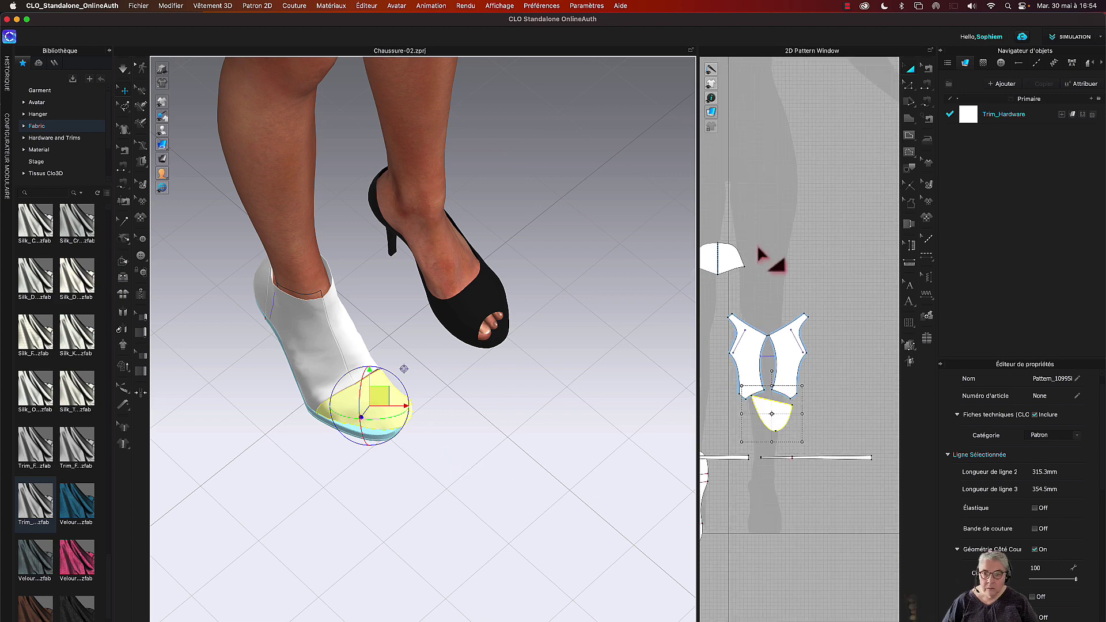
scroll(775, 265, down, 3)
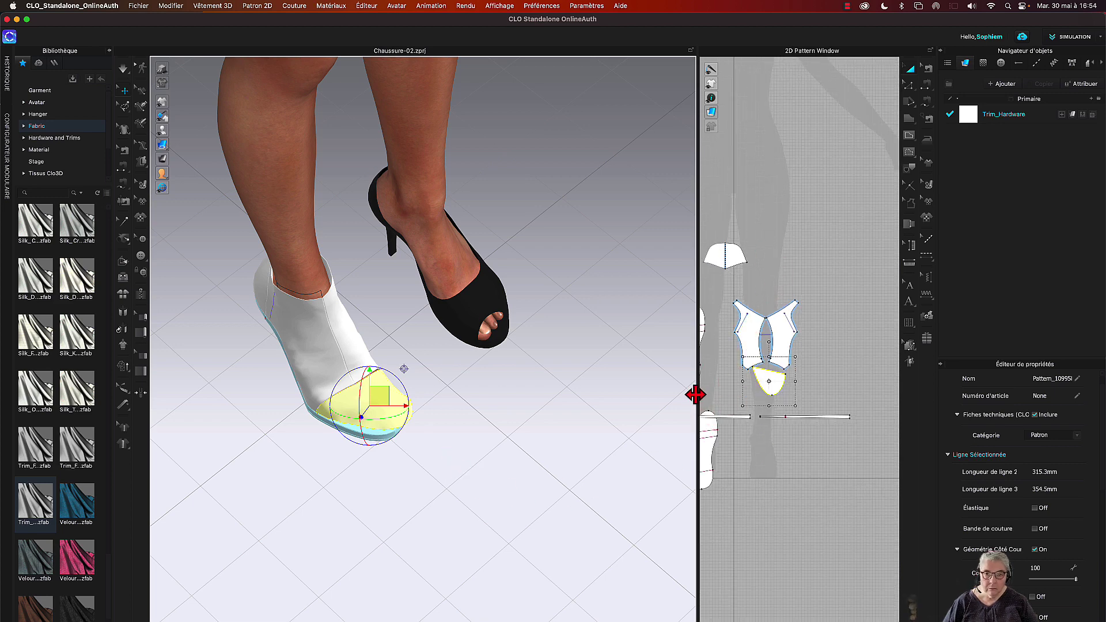
drag(695, 395, 567, 405)
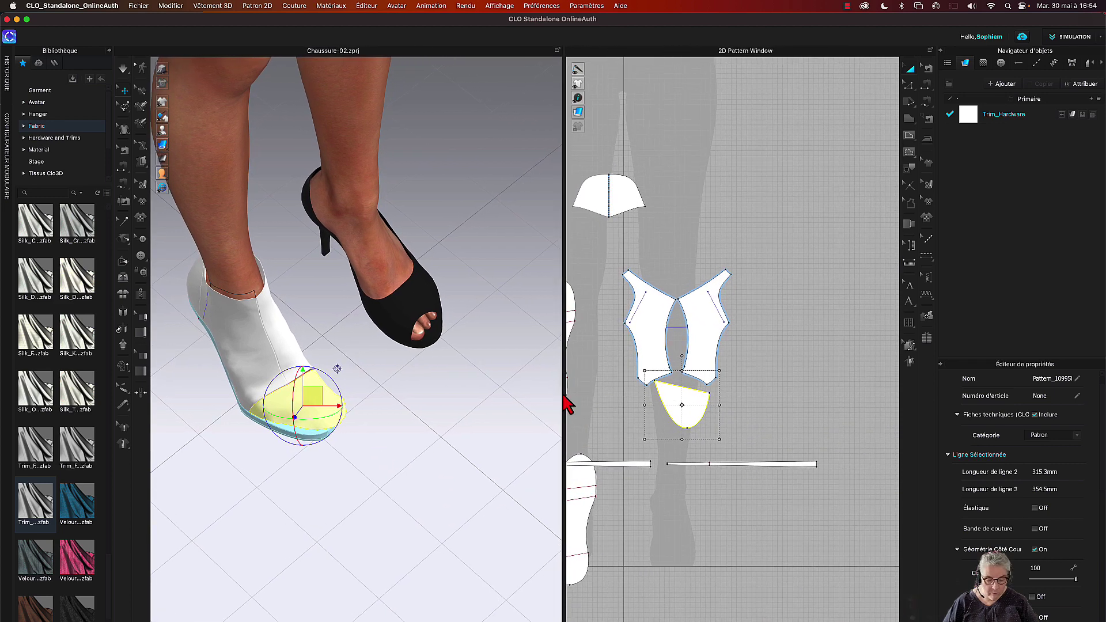
right_drag(698, 518, 771, 486)
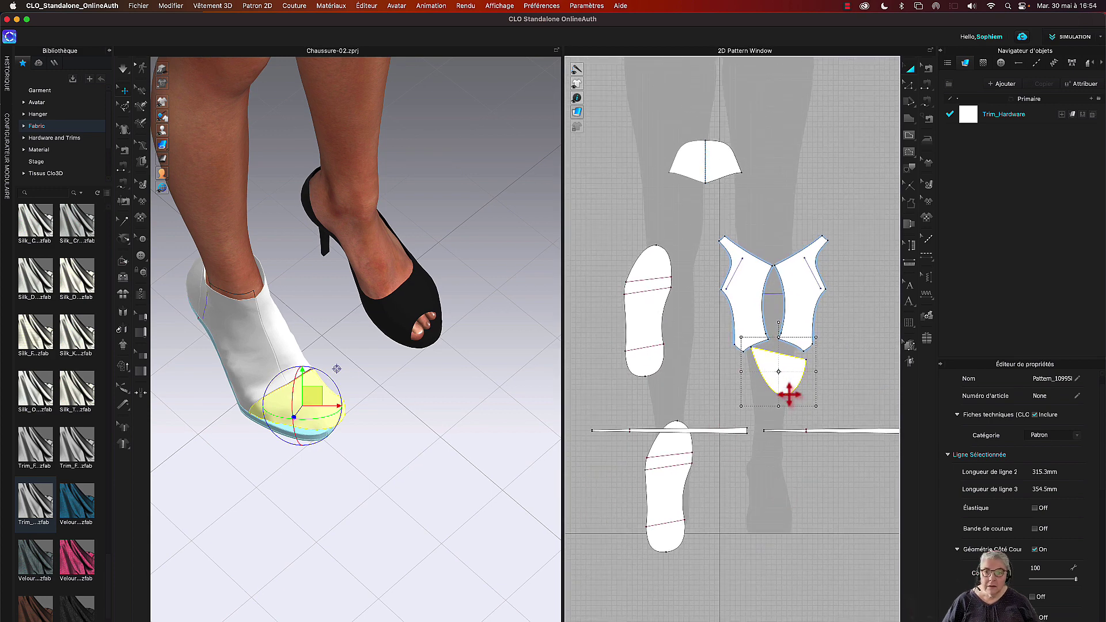
drag(789, 394, 665, 228)
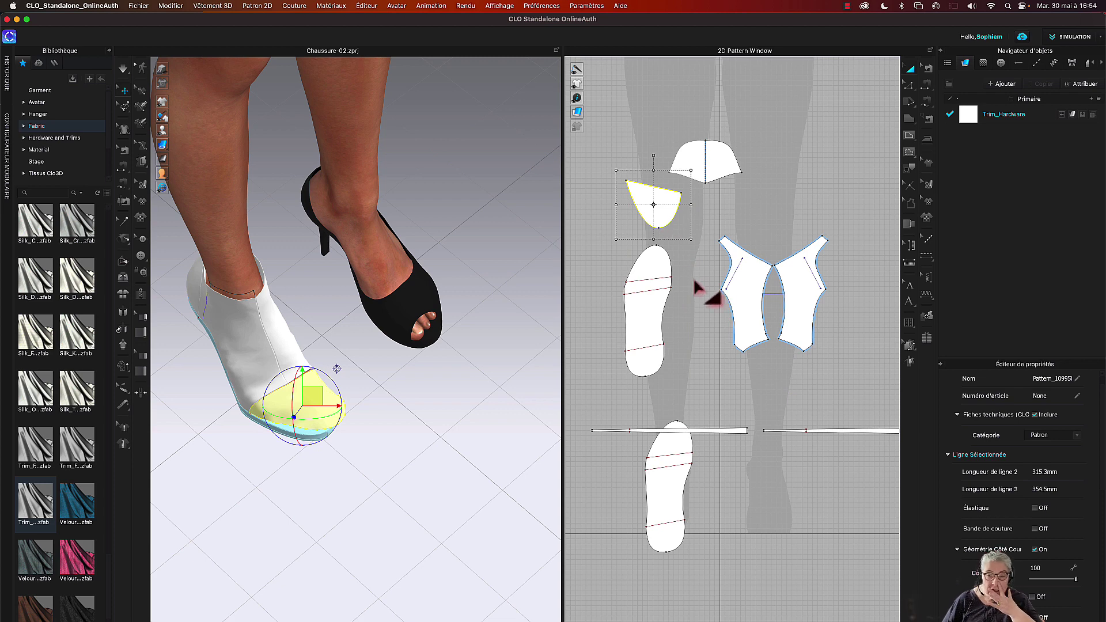
Step: Free-sew one side of the sole's front edge, between the frontmost internal line and the tip, to the toe piece's longer curved edge
key(m)
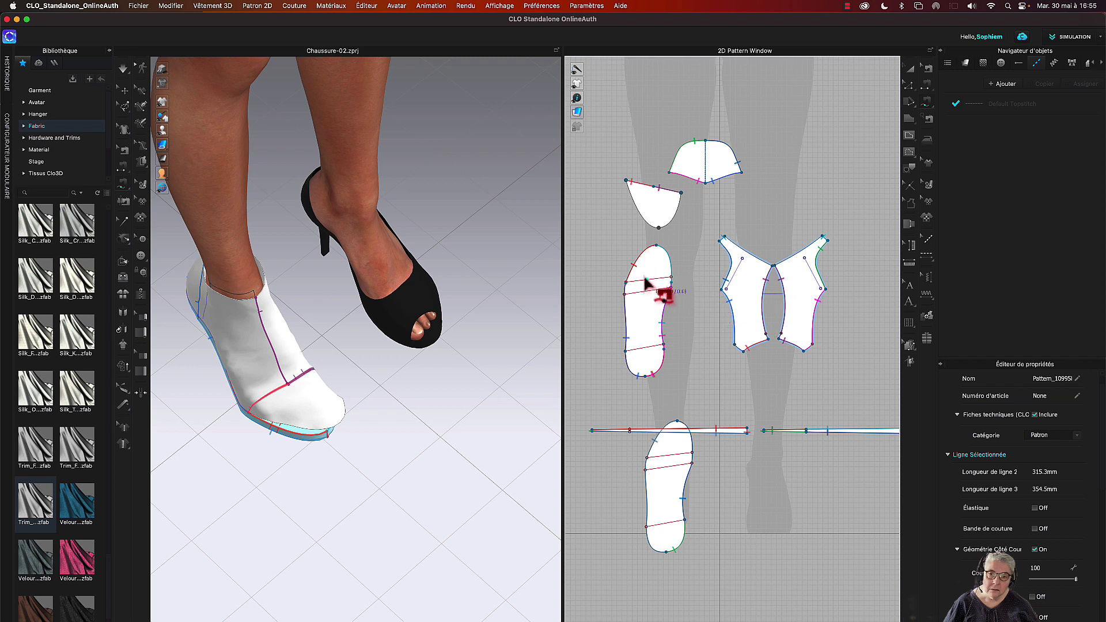
click(625, 290)
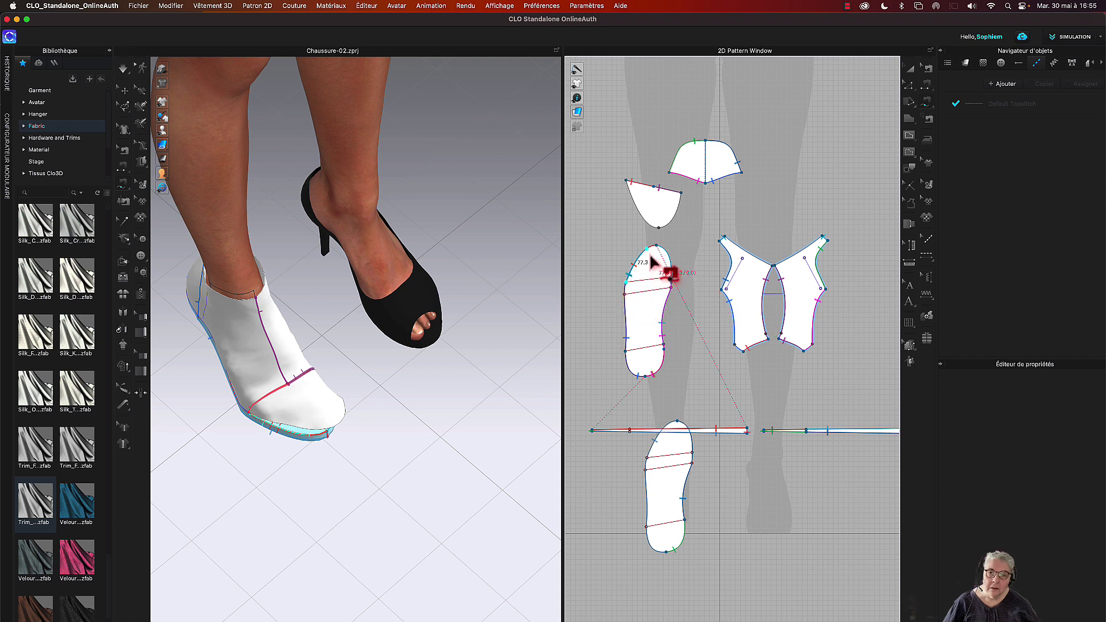
click(659, 228)
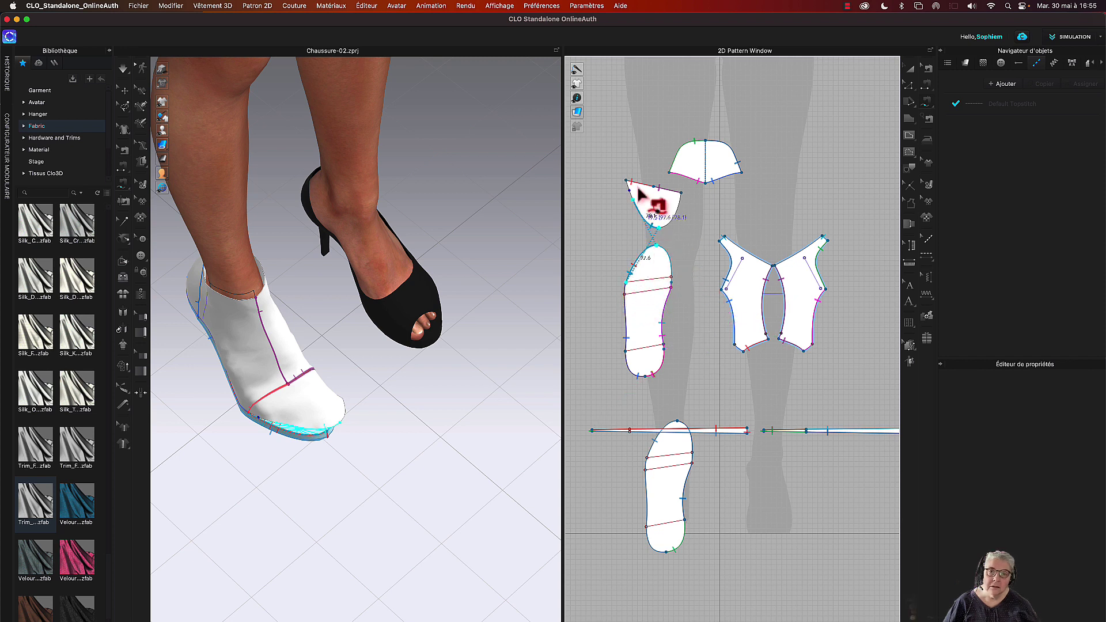
click(626, 182)
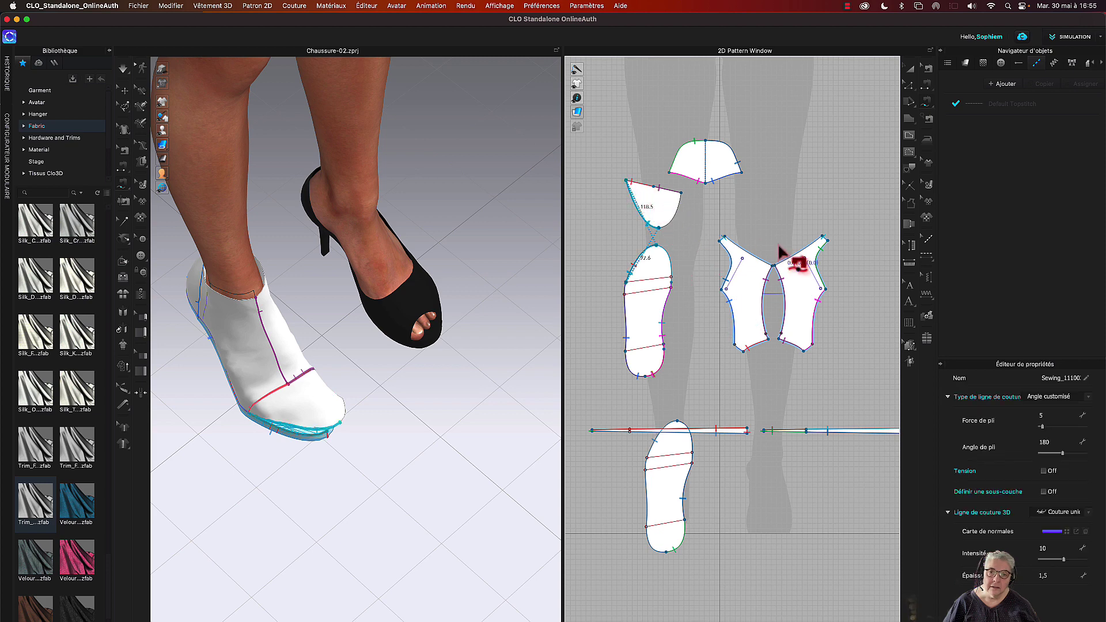
Step: Try to free-sew the other side of the sole's front edge, up to the tip, to the toe piece's shorter curved edge
click(672, 278)
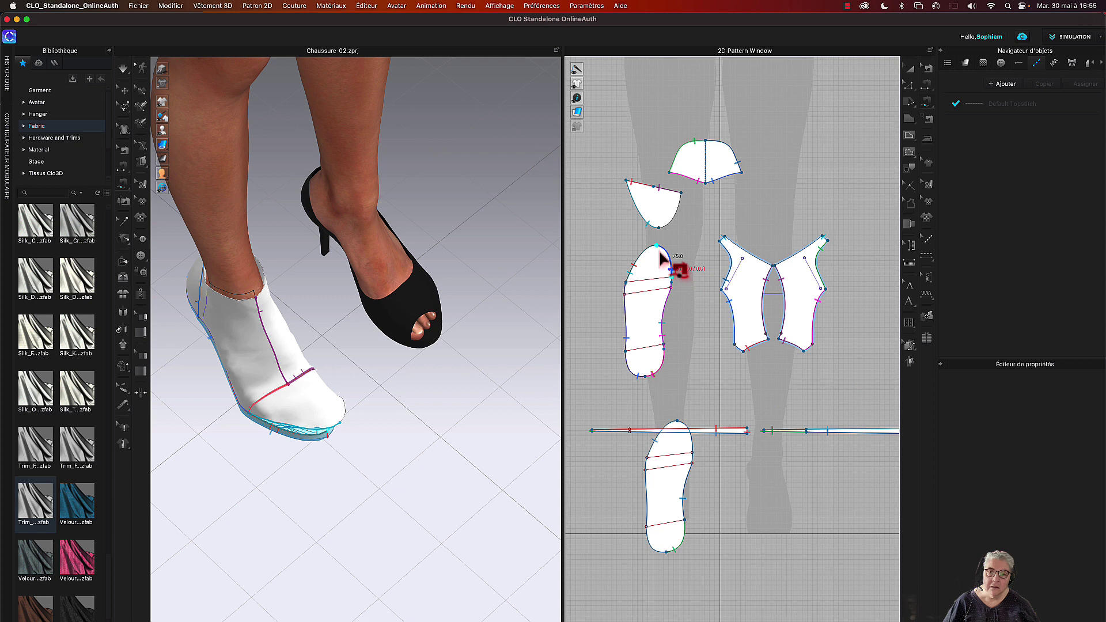
click(656, 246)
click(680, 194)
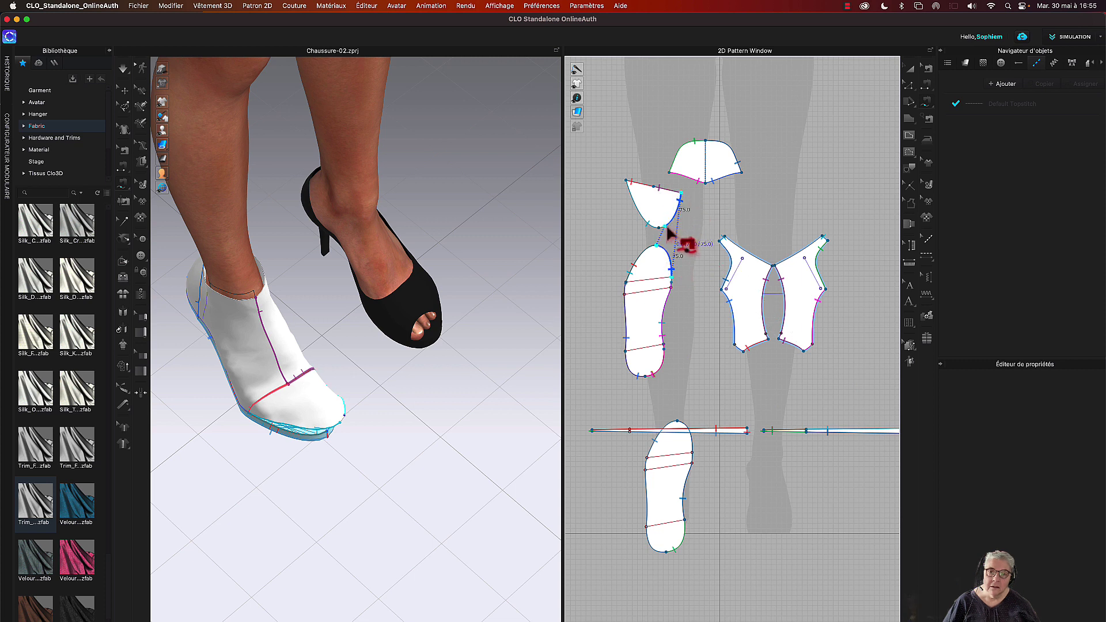
click(659, 229)
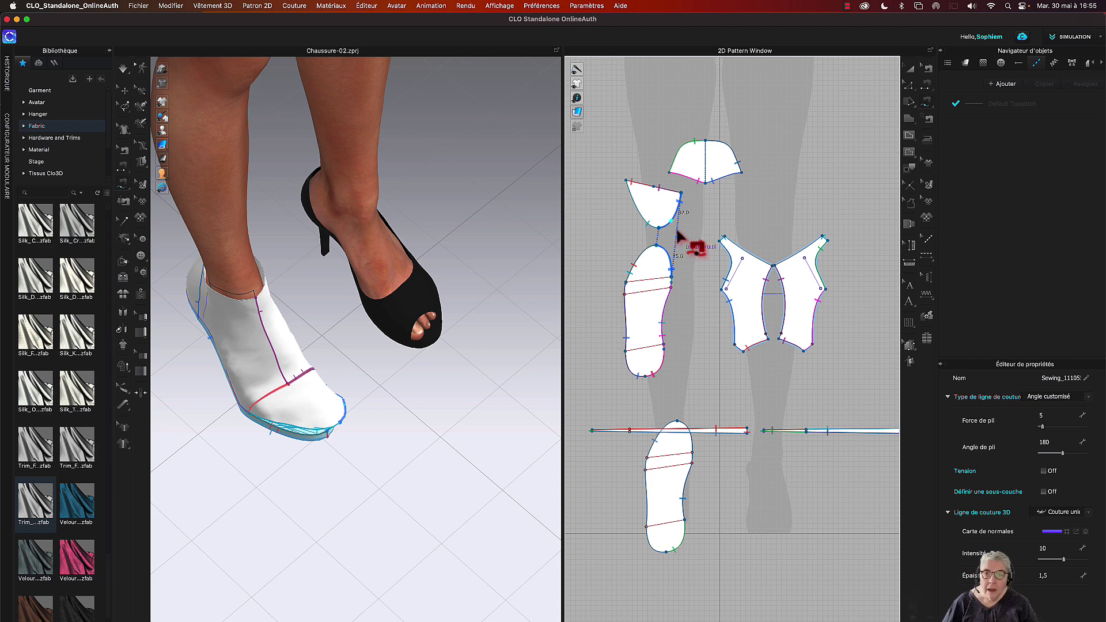
Step: Undo the seams joining the toe piece to both sides of the sole's front edge
key(super+z)
key(super+z)
key(super+z)
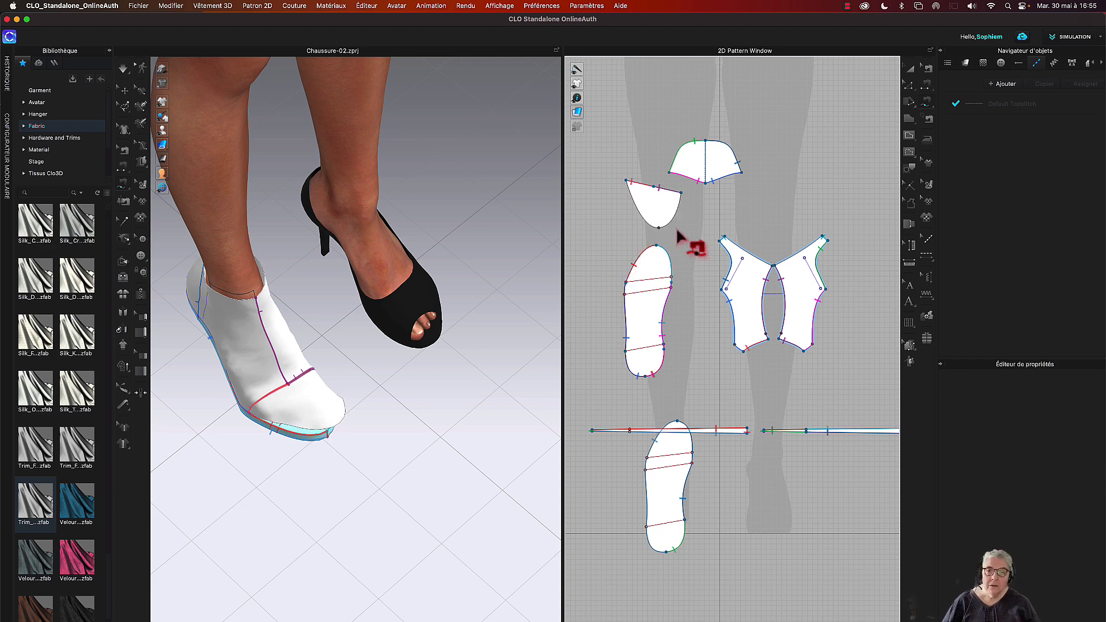
Step: Free-sew the longer side of the sole's front edge to the toe piece's longer curved edge over 97.6 mm, stopping short of the toe tip
click(626, 282)
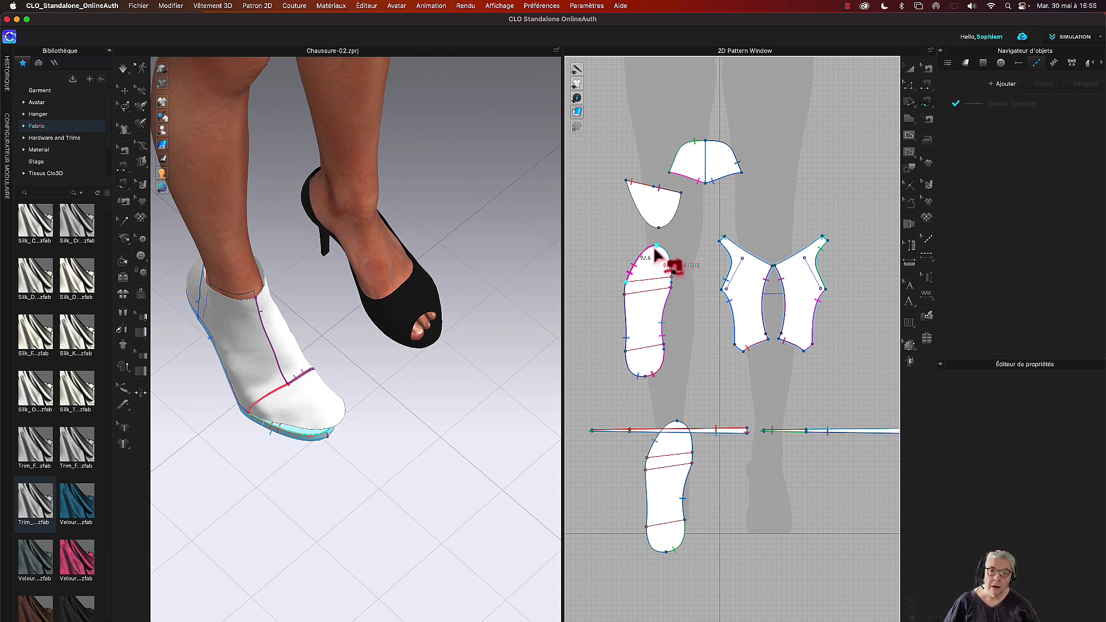
click(657, 245)
click(627, 184)
click(649, 224)
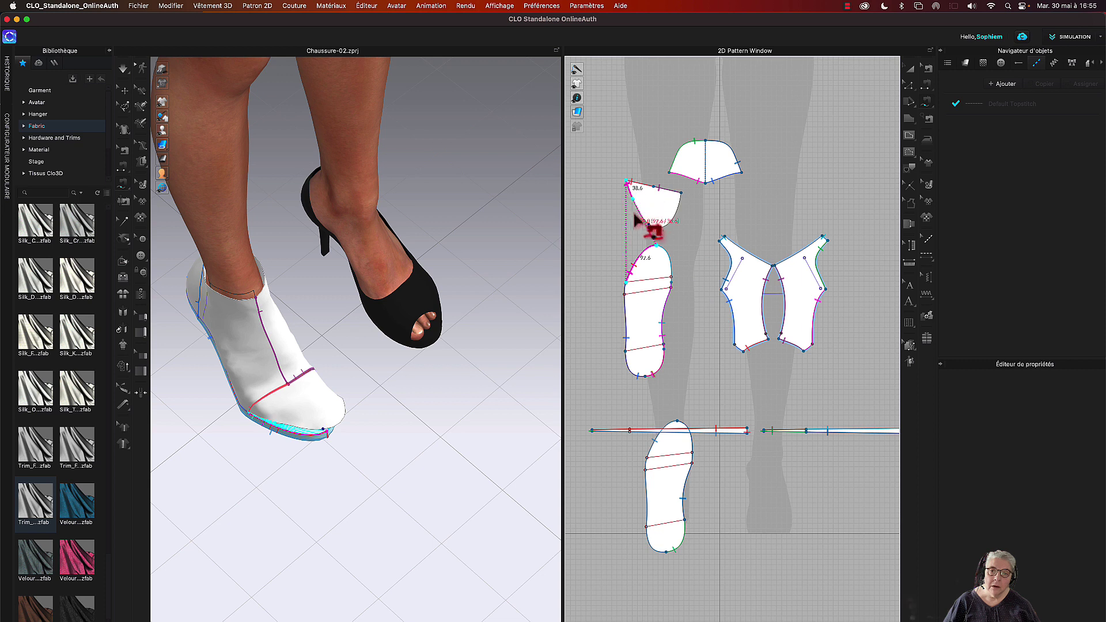
Step: Free-sew the sole's other front side to the toe piece's shorter curved edge over 73.1 mm, leaving the tip unsewn
click(671, 277)
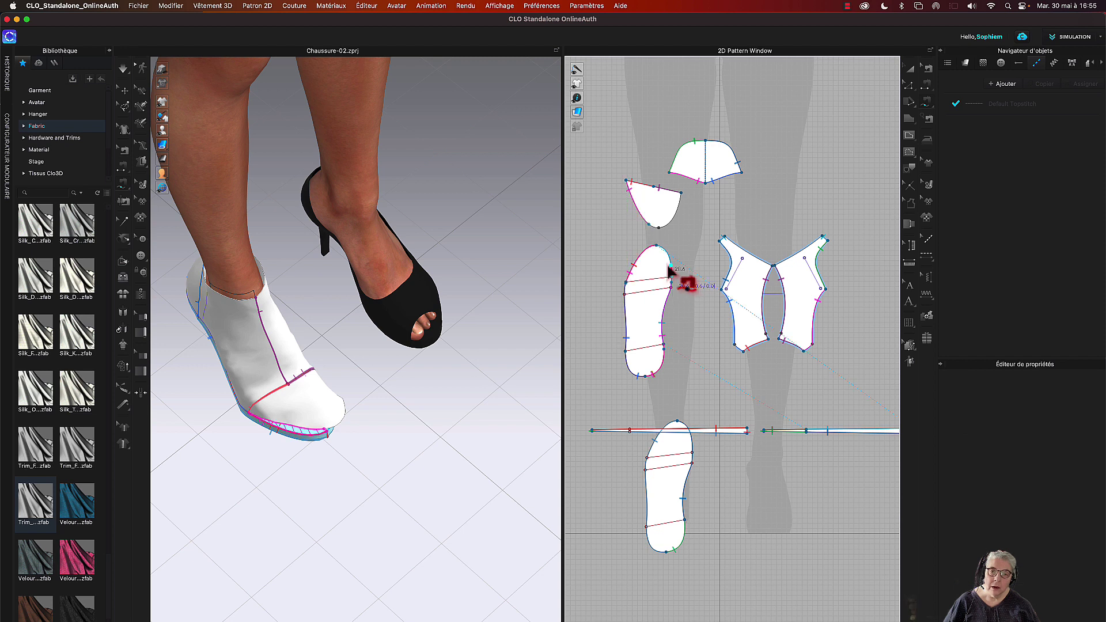
click(657, 246)
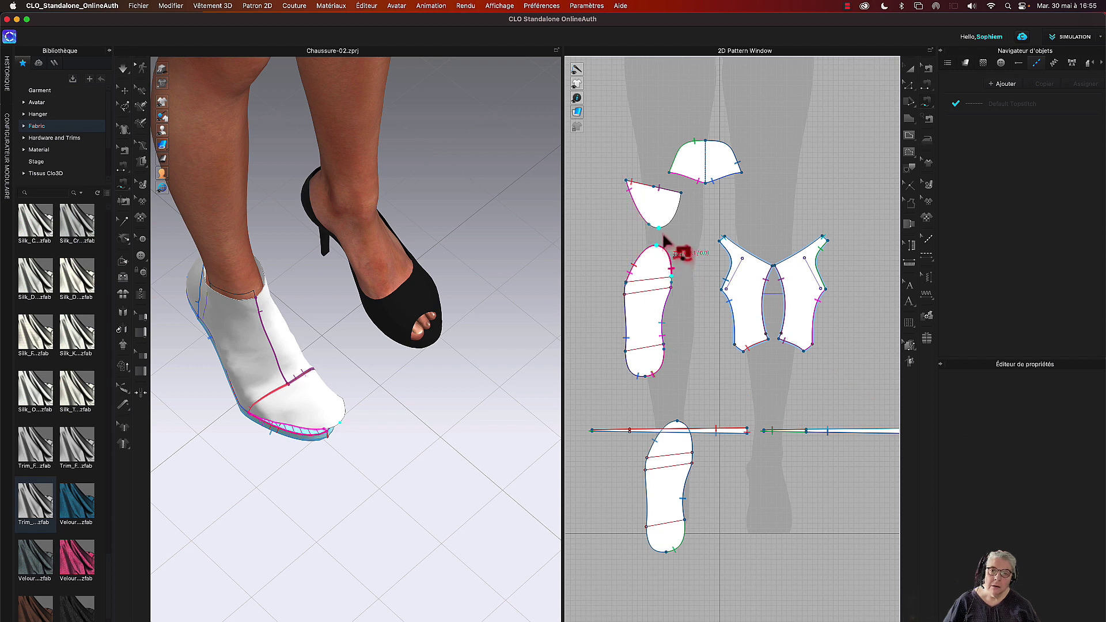
click(681, 195)
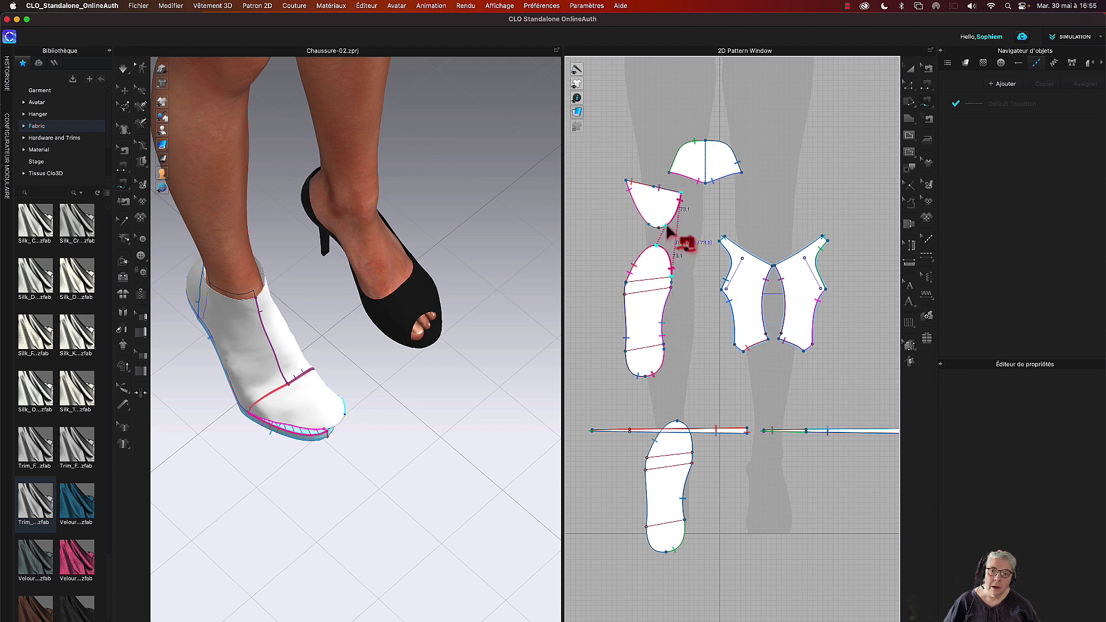
click(659, 227)
Step: Add a pattern point at the end of each of the two sole seams on the toe piece's curved edge
scroll(714, 230, up, 2)
scroll(714, 229, up, 3)
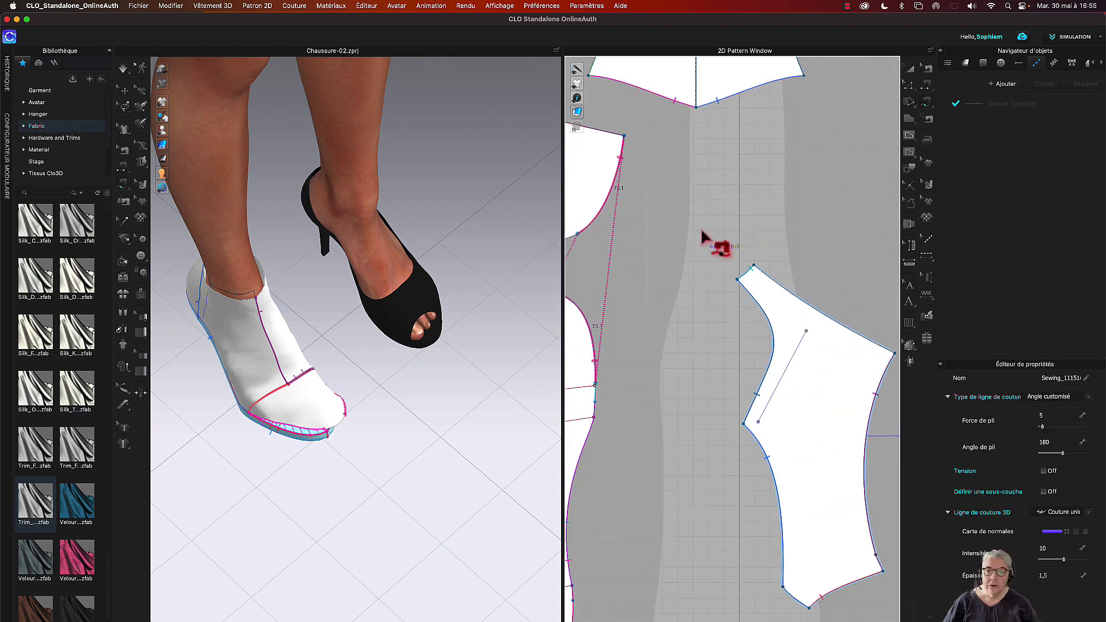
middle_drag(702, 232, 869, 318)
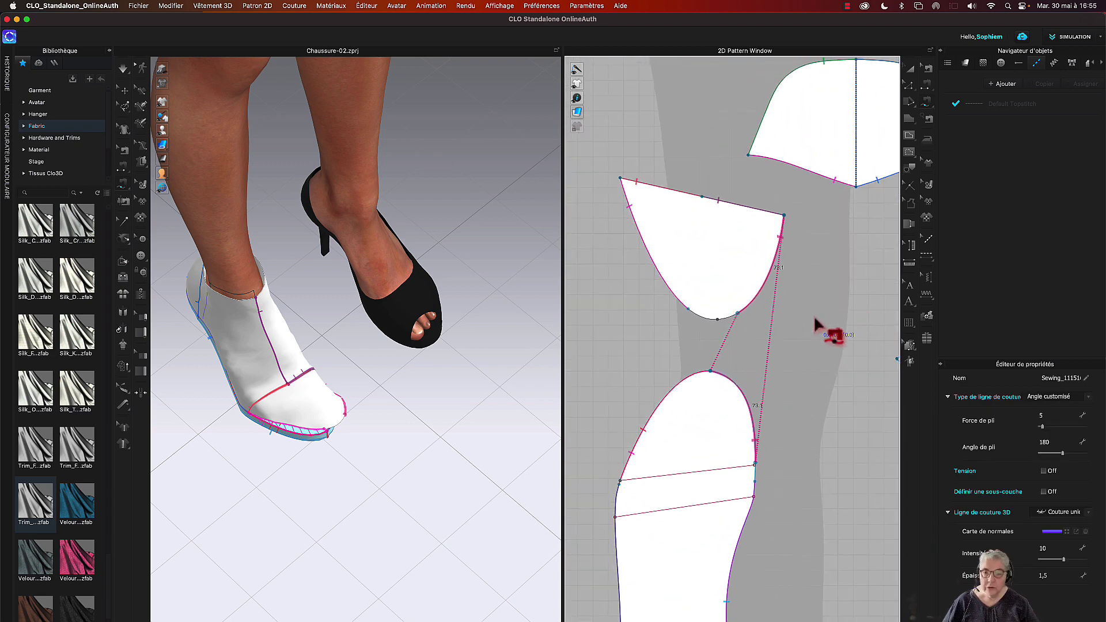
right_click(751, 314)
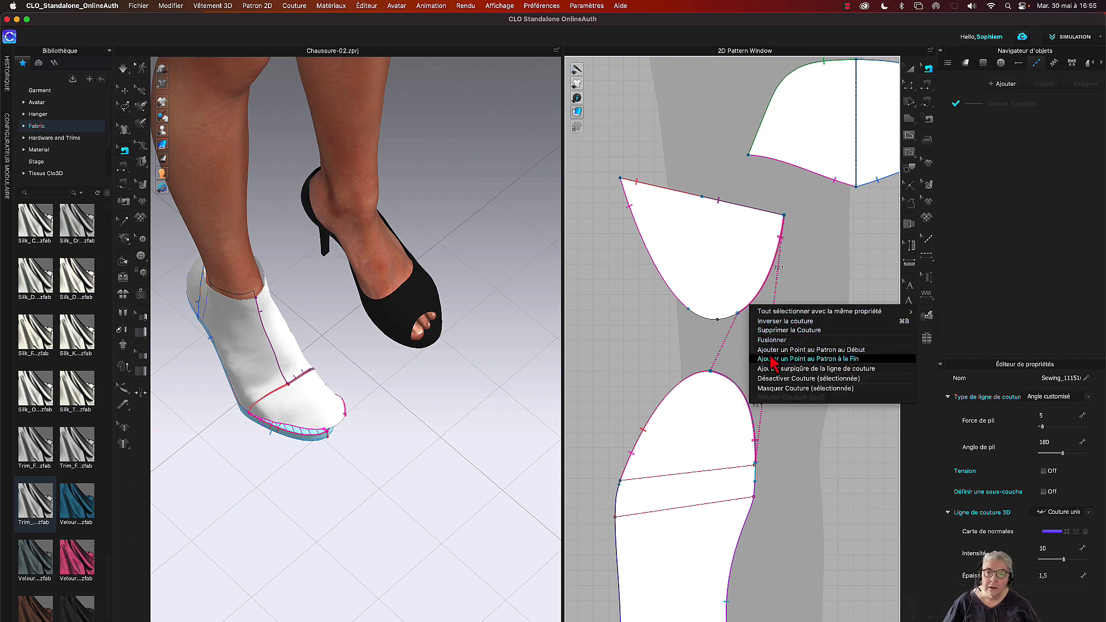
click(770, 358)
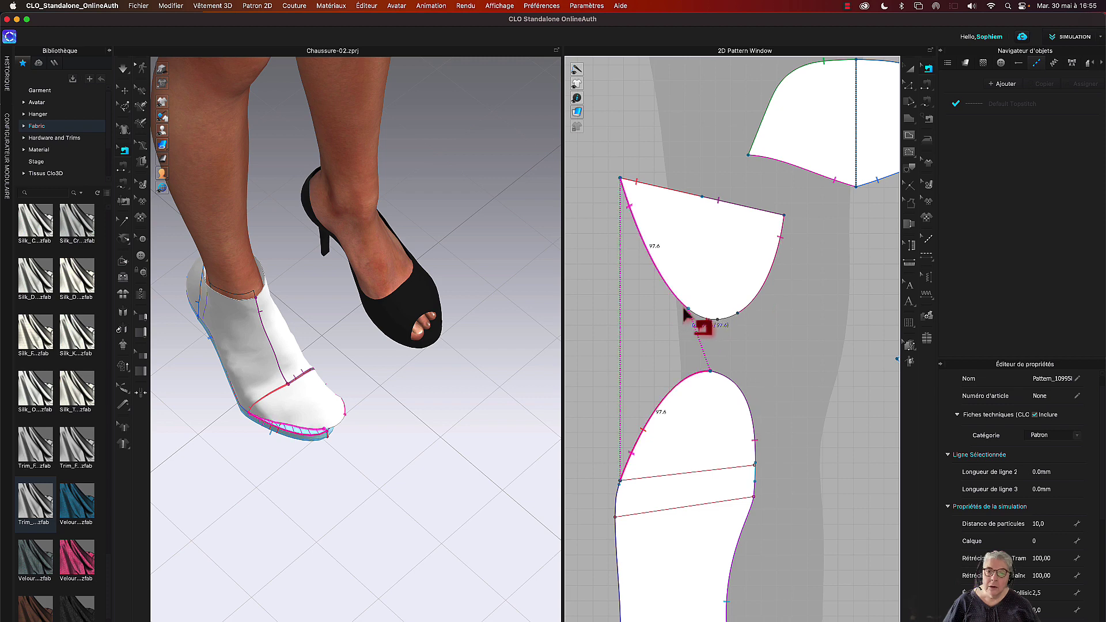
right_click(684, 312)
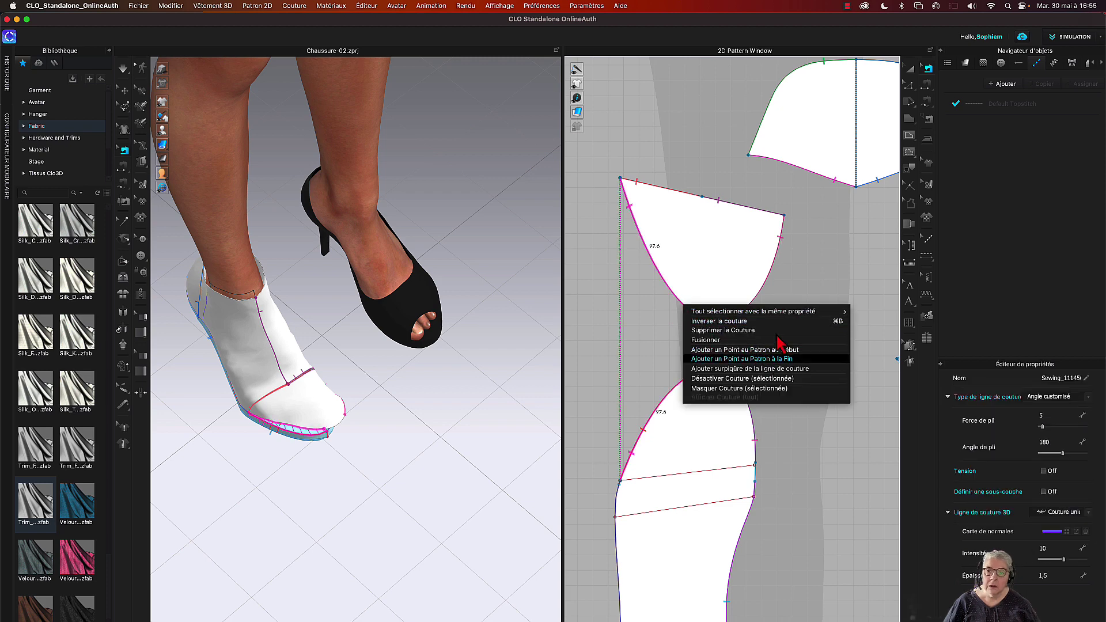
click(770, 358)
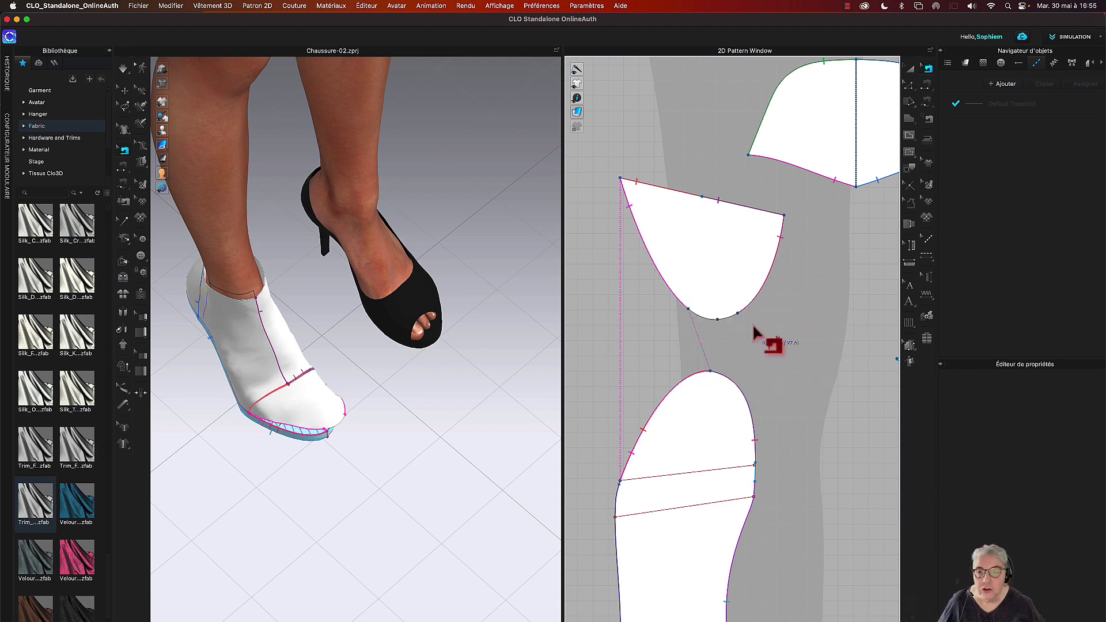
Step: Move the toe piece's tip point inward between the two seam end points to shape a peep-toe opening, and open the point's editing options
key(z)
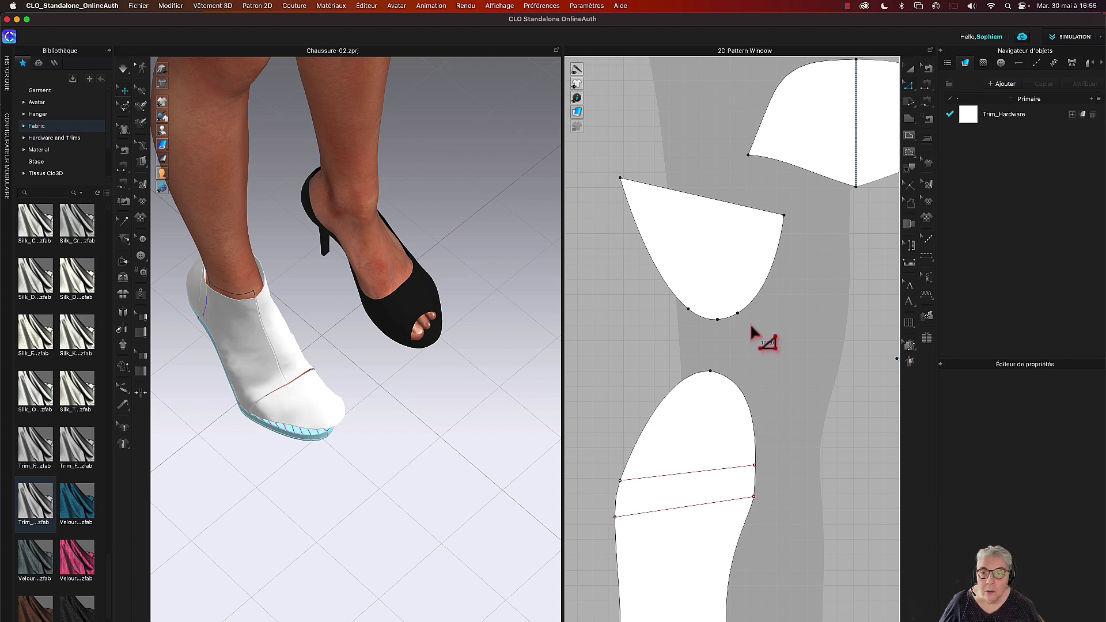
click(716, 315)
drag(717, 314, 717, 282)
right_click(715, 282)
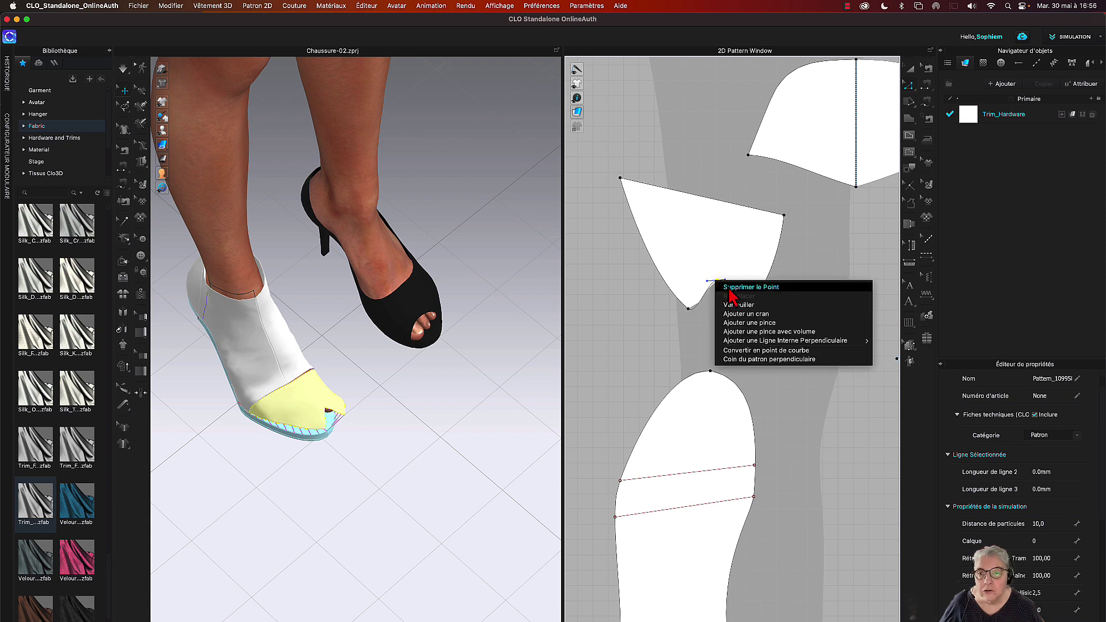
click(697, 346)
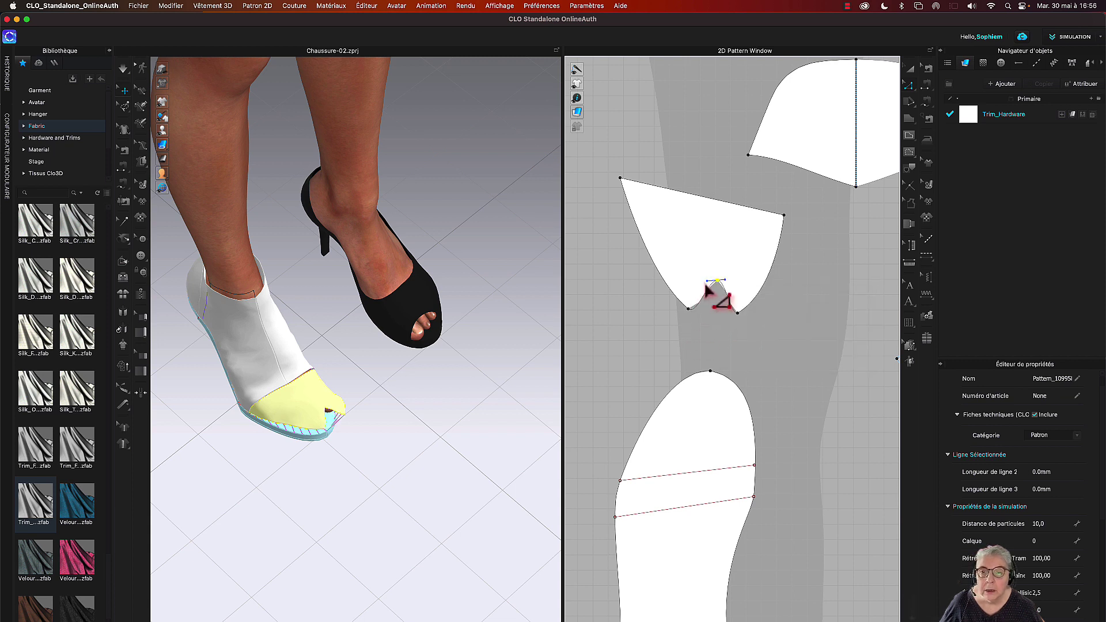
right_click(717, 282)
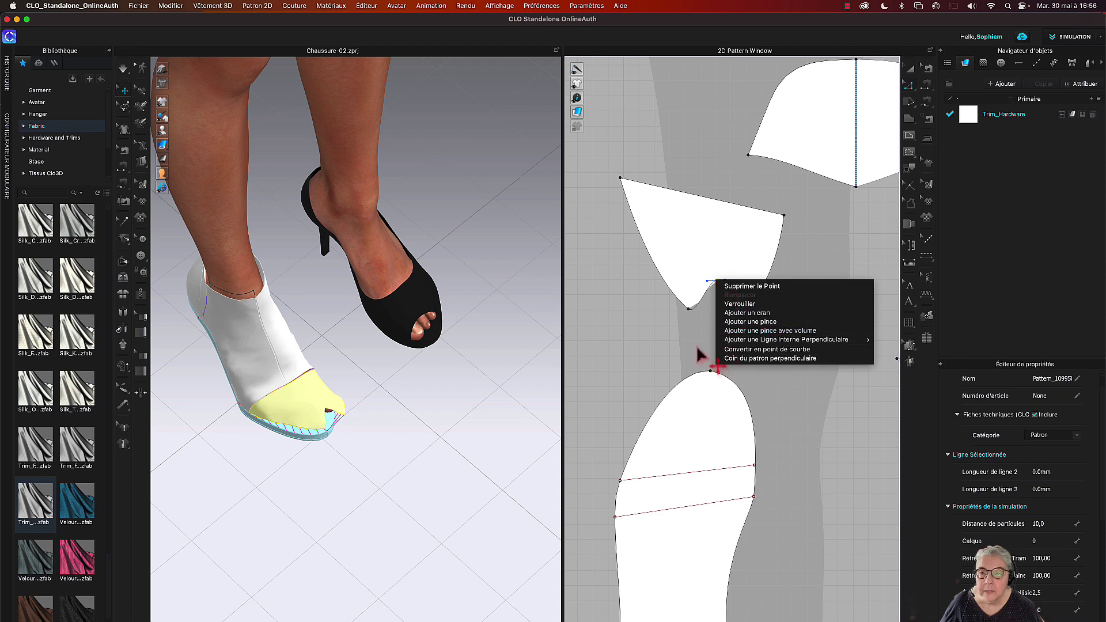
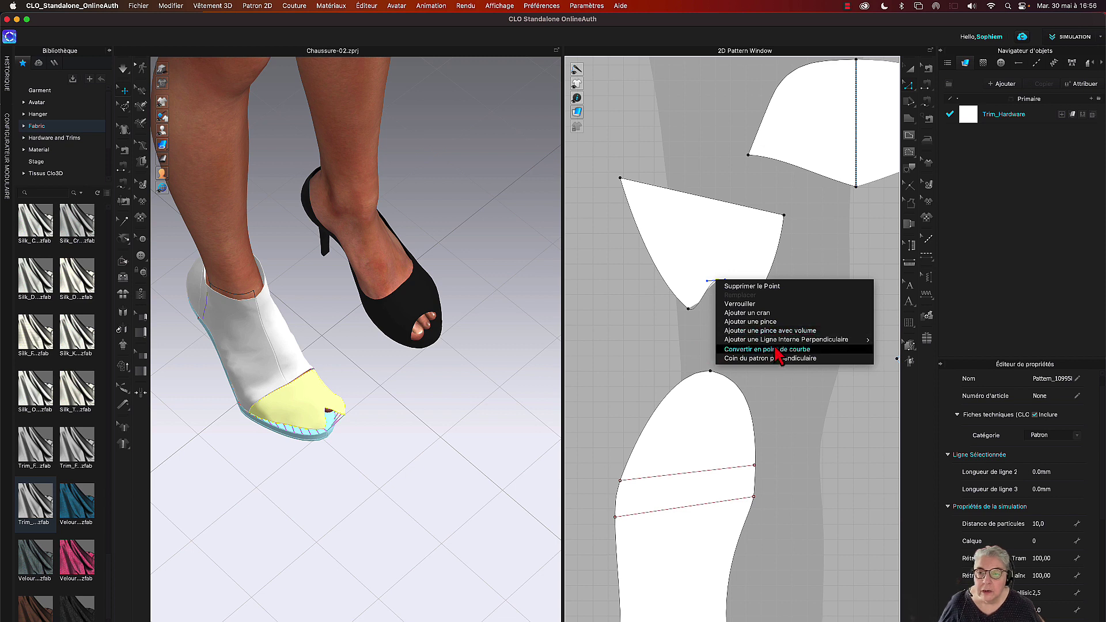
Step: Undo the last reshaping of the point at the tip of the toe piece
mouse_move(775, 343)
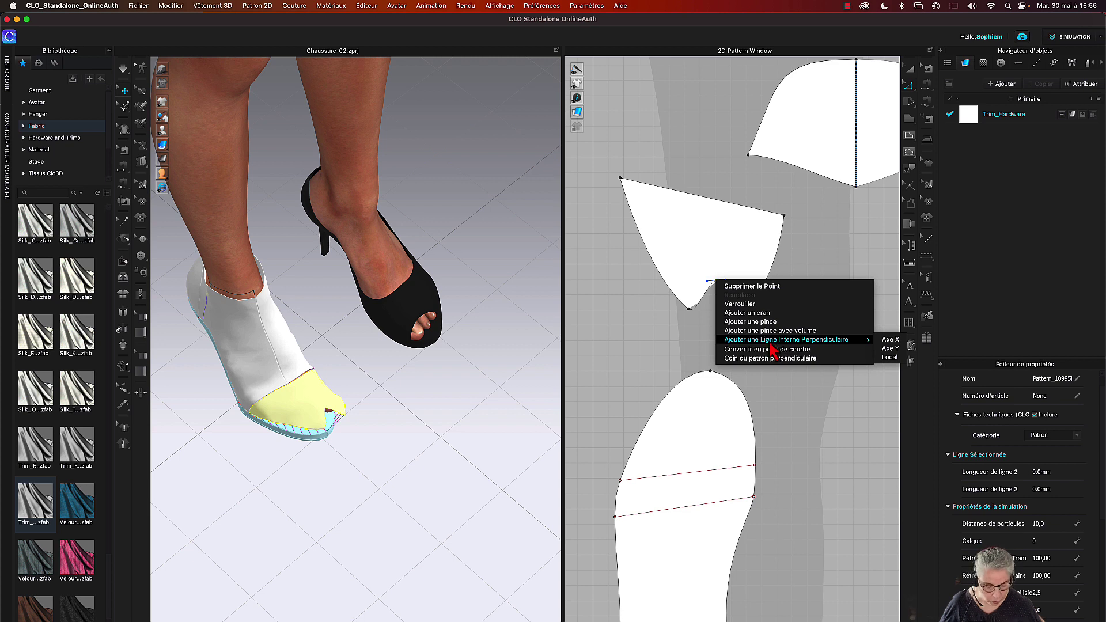
key(super+z)
click(637, 350)
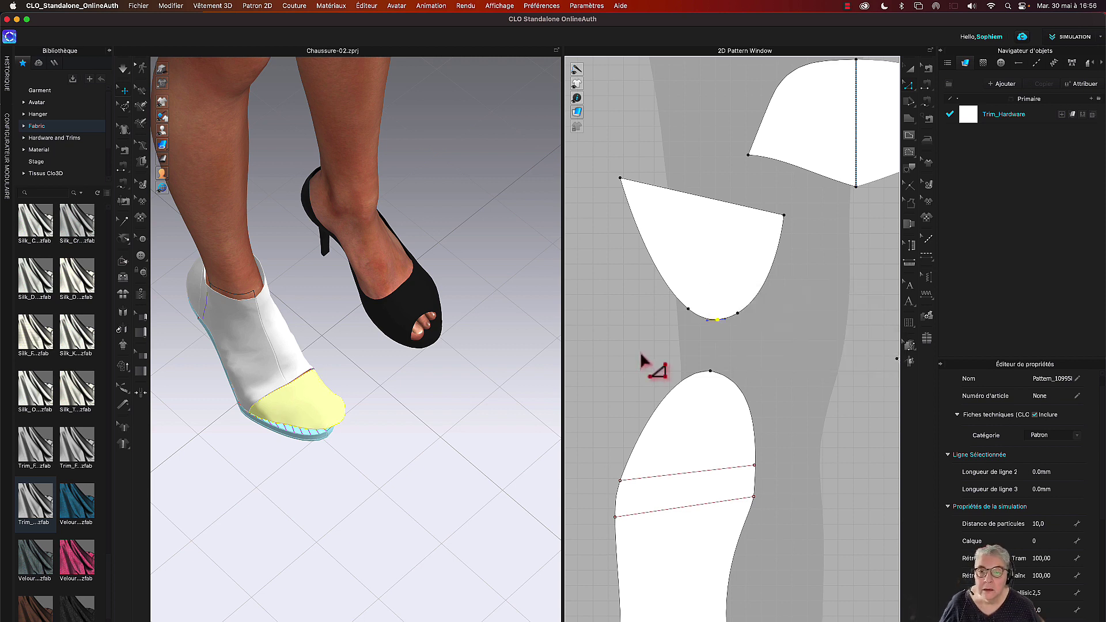
Step: Add a dart at the tip point of the toe piece with a total width of 26.7 mm and a length of 20 mm
right_click(716, 320)
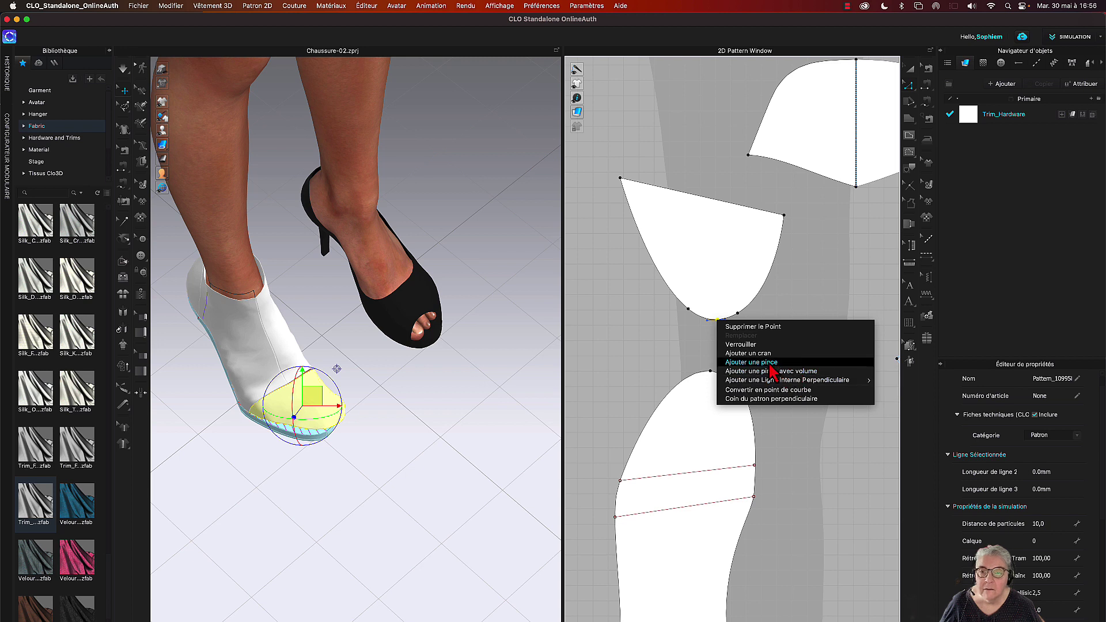
click(770, 366)
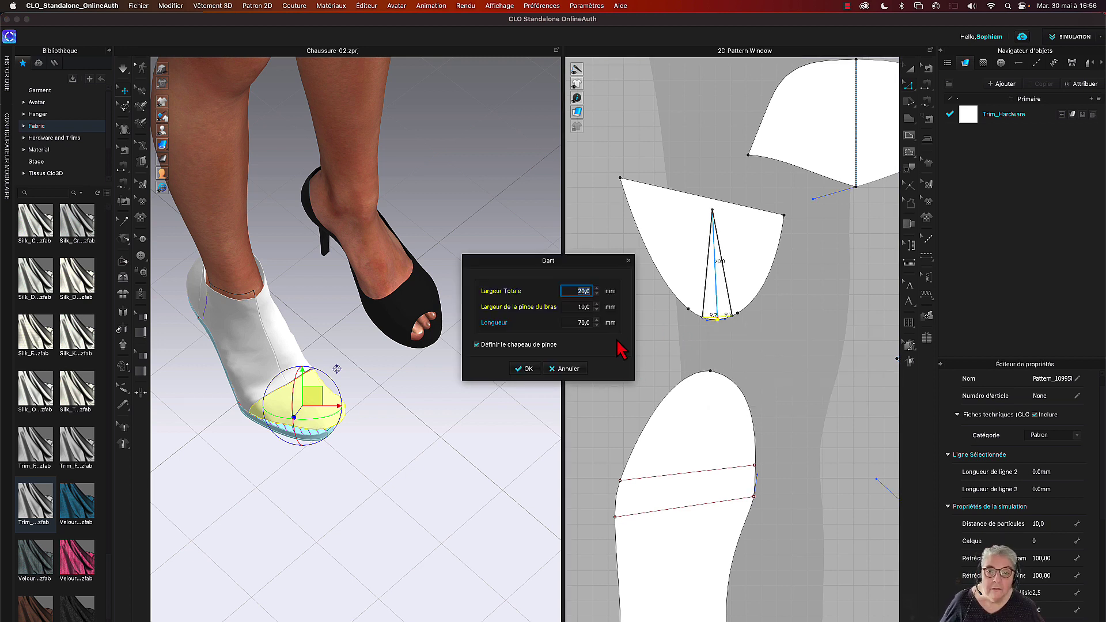
click(597, 325)
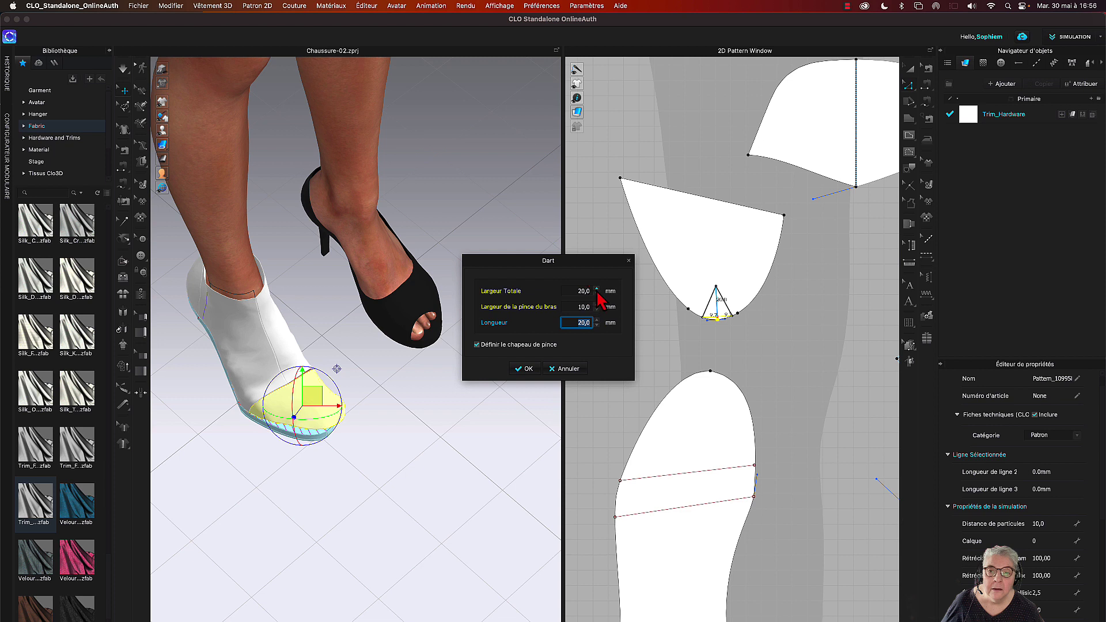
click(596, 290)
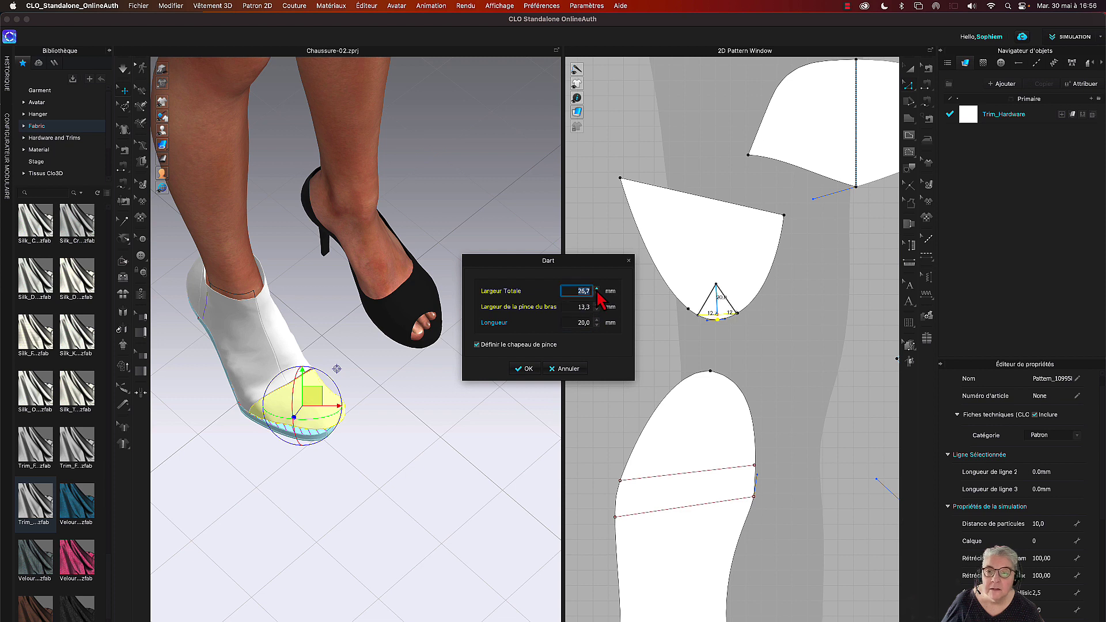
click(525, 369)
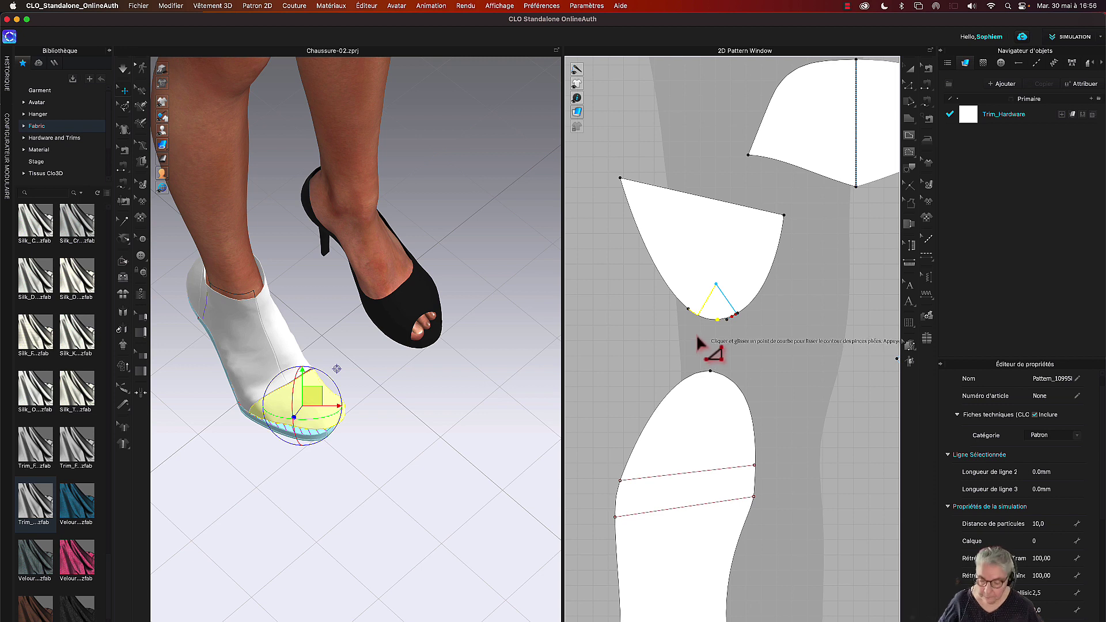
click(742, 338)
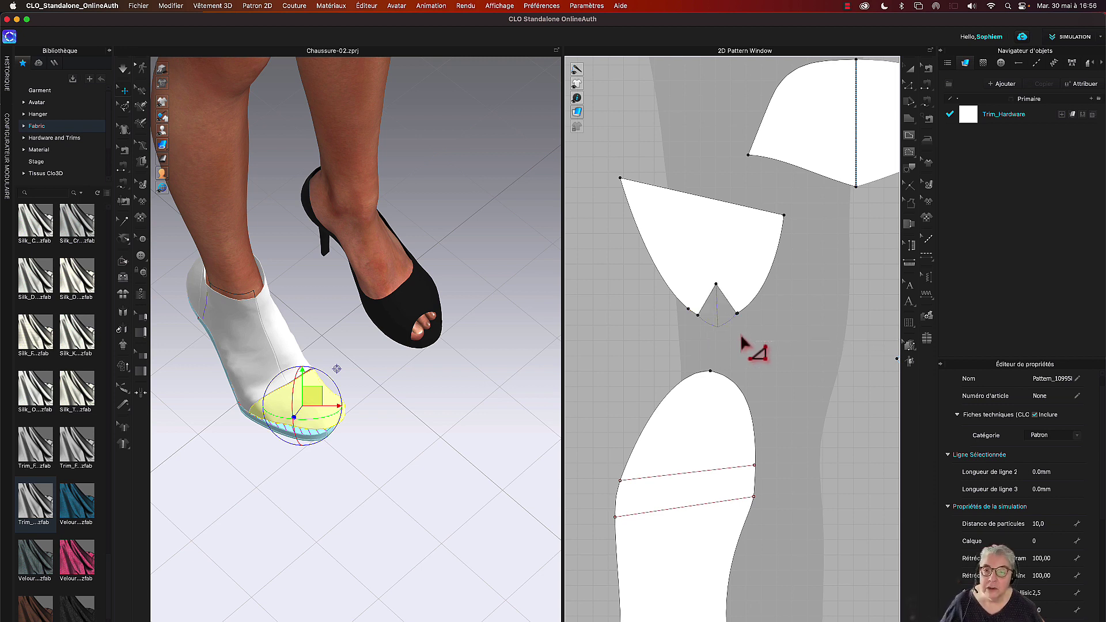
scroll(736, 334, up, 3)
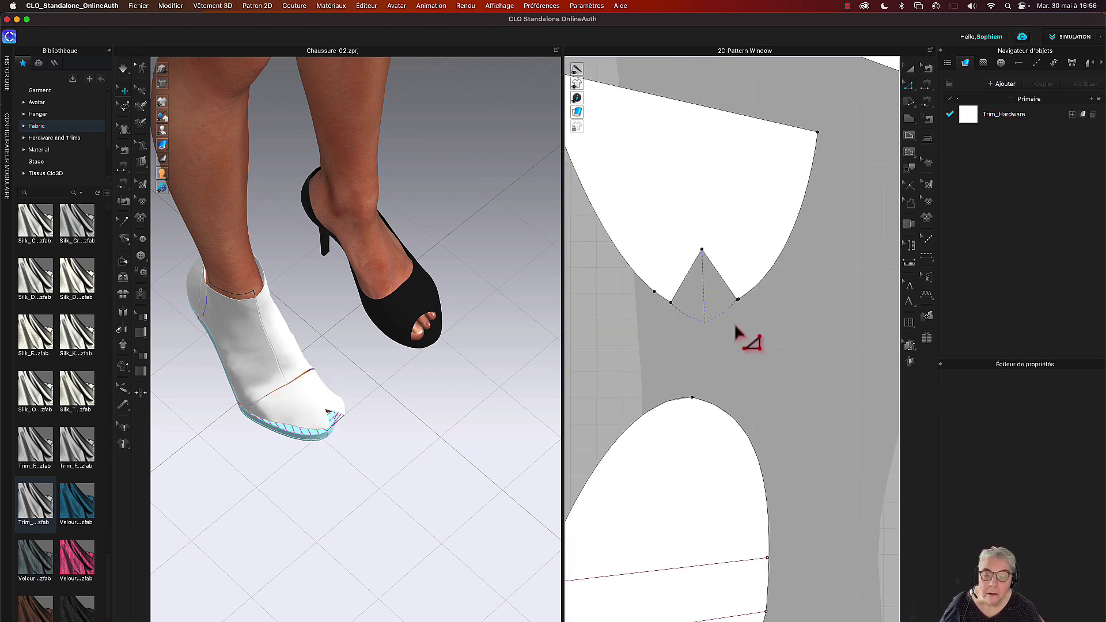
scroll(656, 353, down, 4)
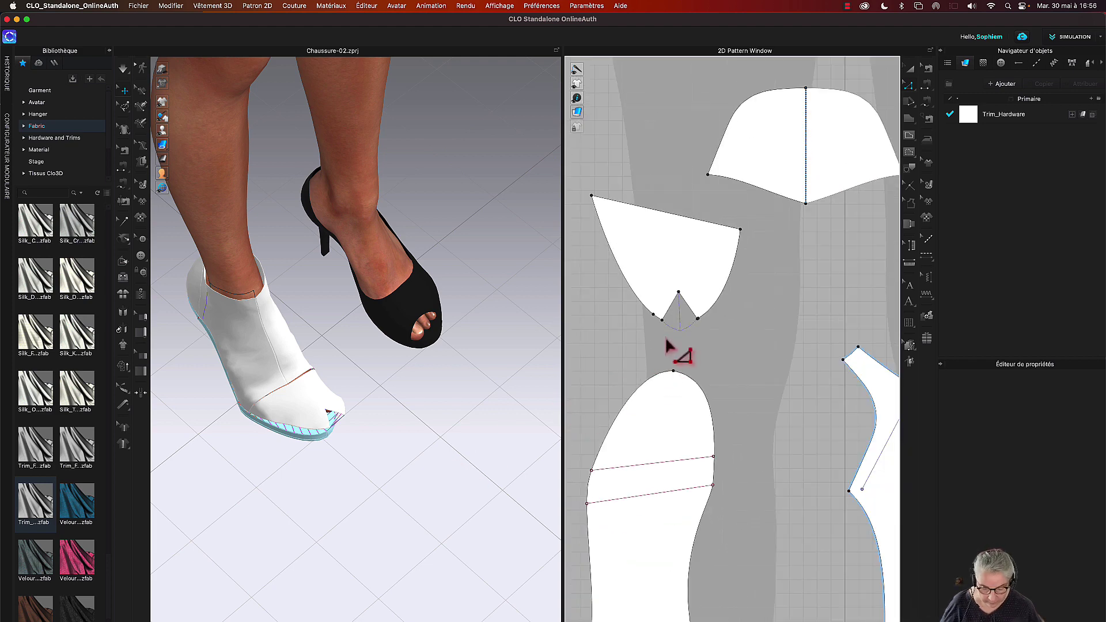
Step: Examine the seams joining the toe piece to the sole on both sides of the dart
key(b)
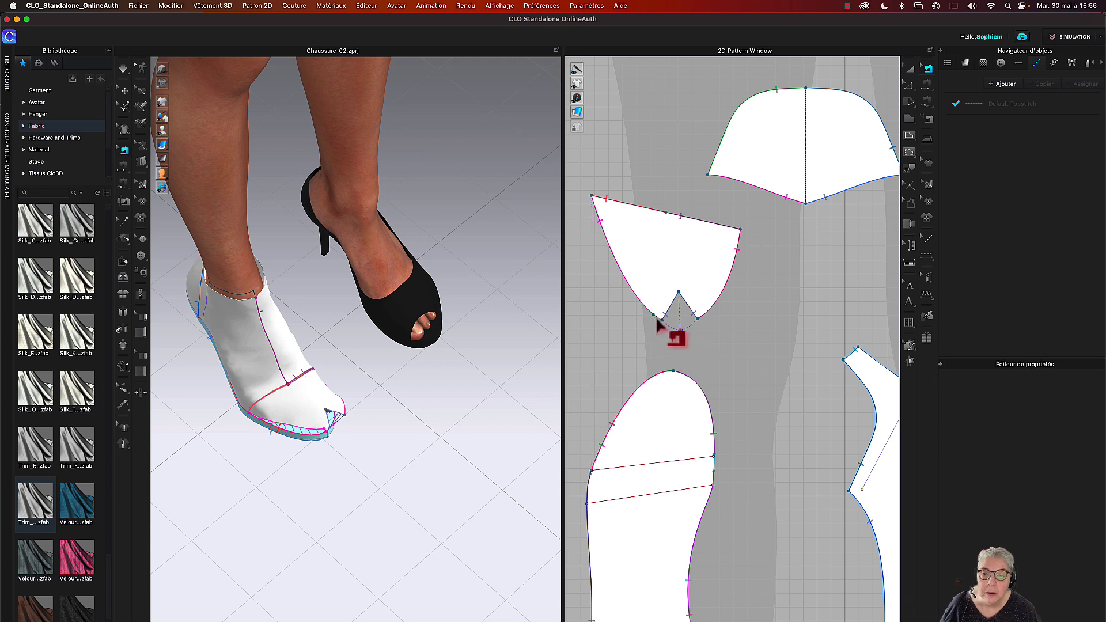
click(655, 322)
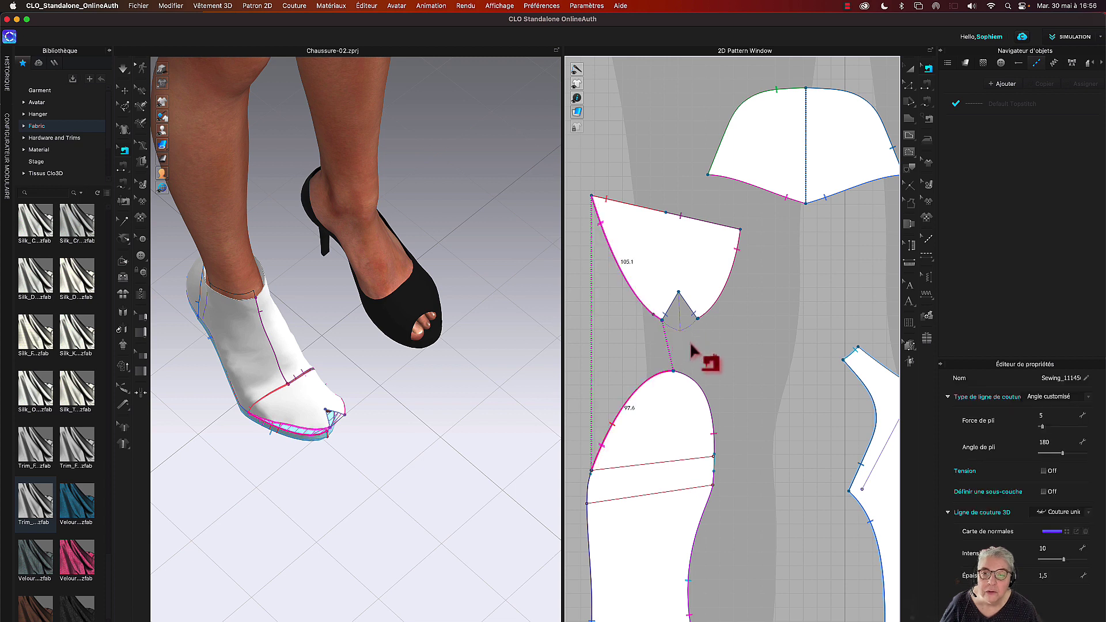
click(697, 329)
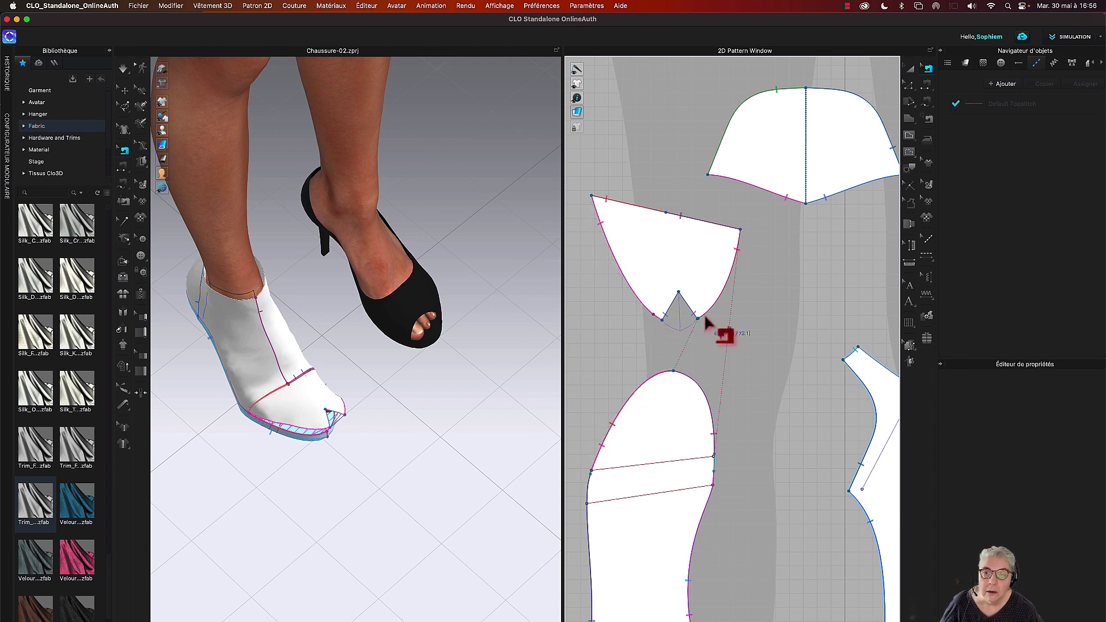
click(698, 320)
scroll(698, 322, up, 3)
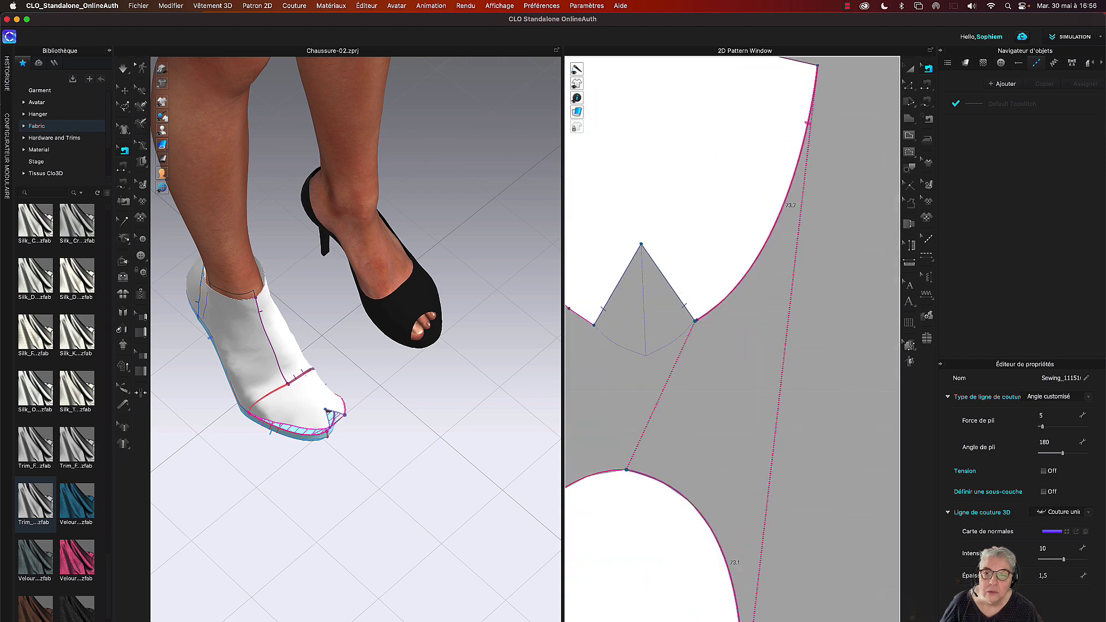
scroll(697, 321, up, 3)
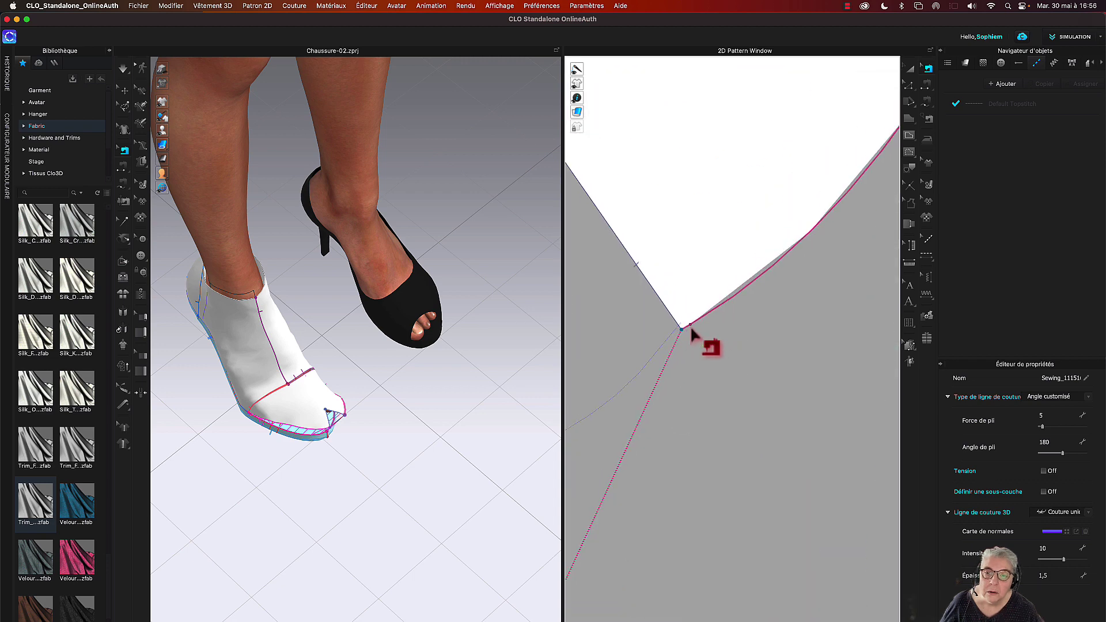
scroll(694, 340, down, 5)
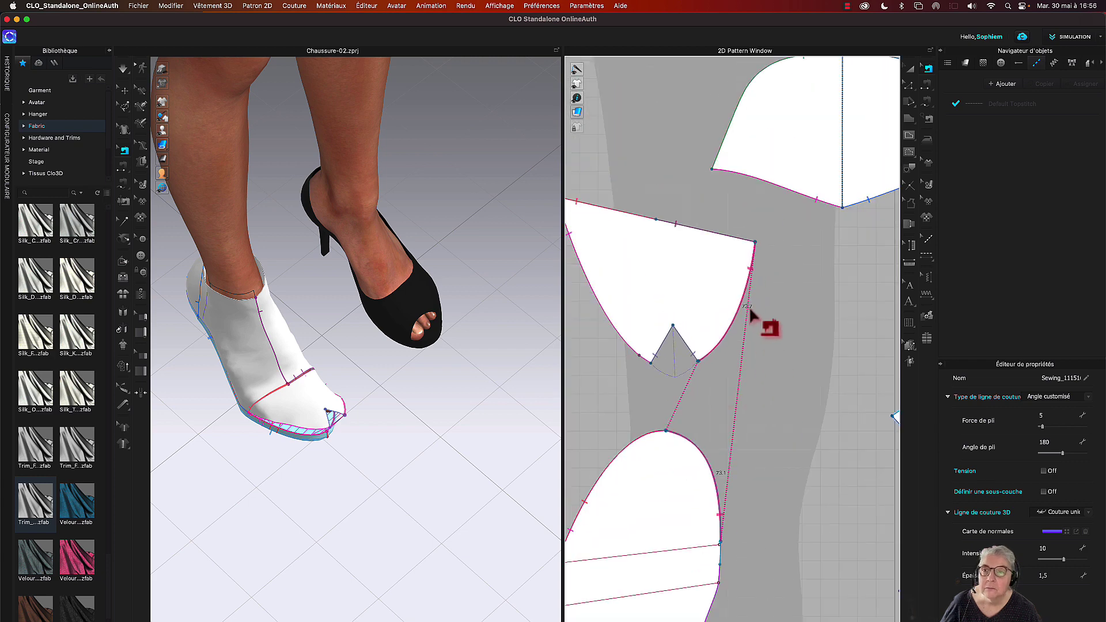
Step: Simulate the shoe and pull on the tip of the toe piece in the 3D view
click(911, 69)
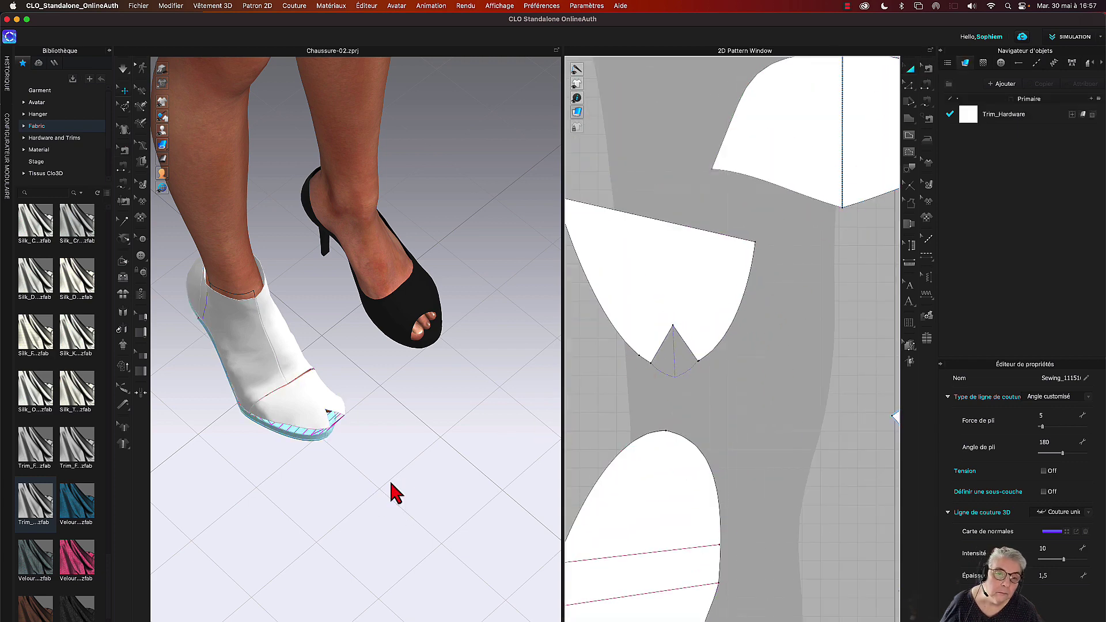
key(space)
right_drag(380, 447, 316, 434)
click(303, 411)
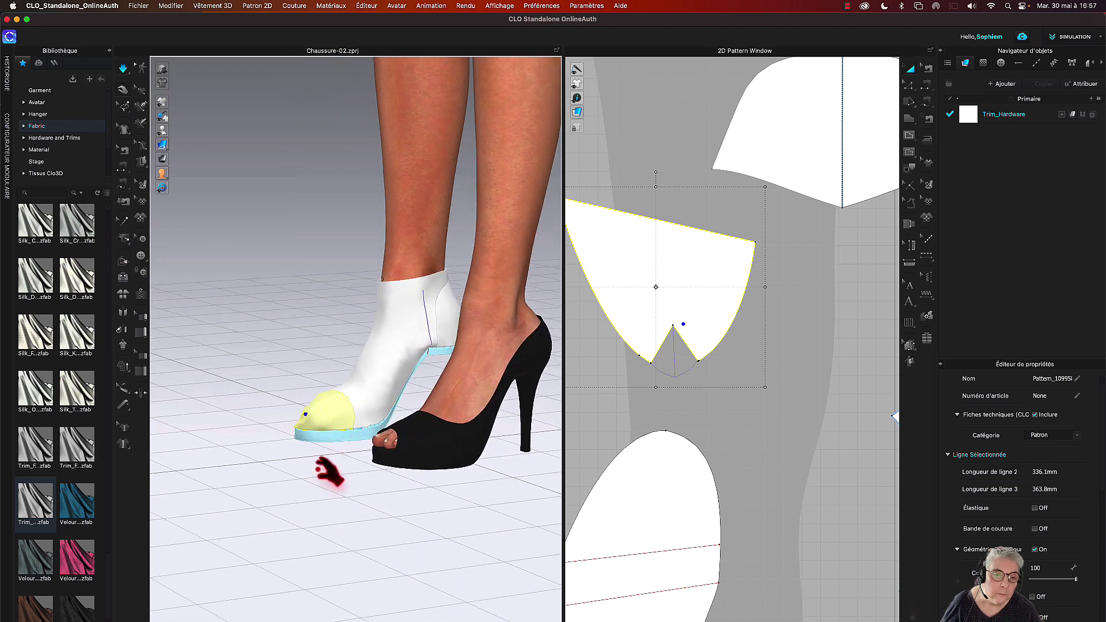
right_drag(321, 469, 344, 469)
Step: Convert the toe dart's left leg into a curve bulging into the dart opening
scroll(672, 384, up, 4)
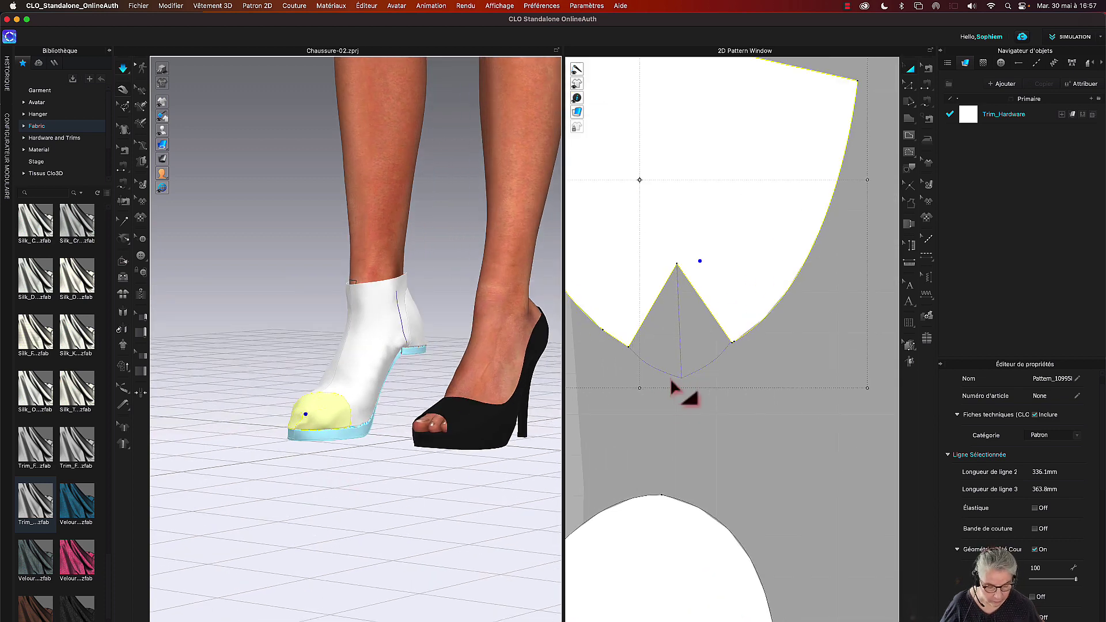
key(z)
click(645, 324)
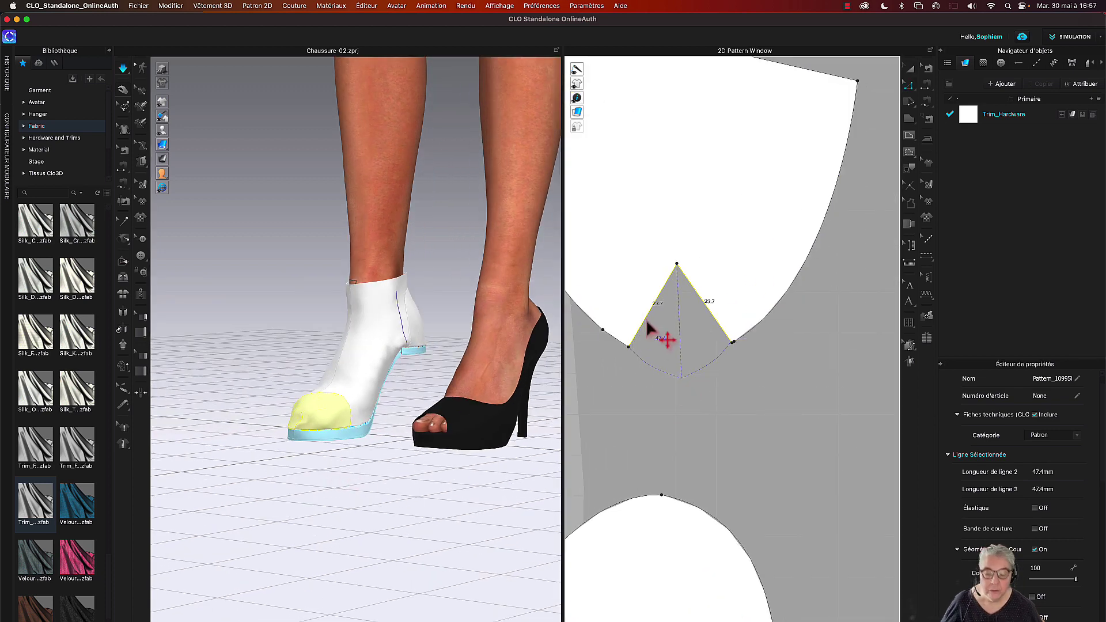
click(653, 337)
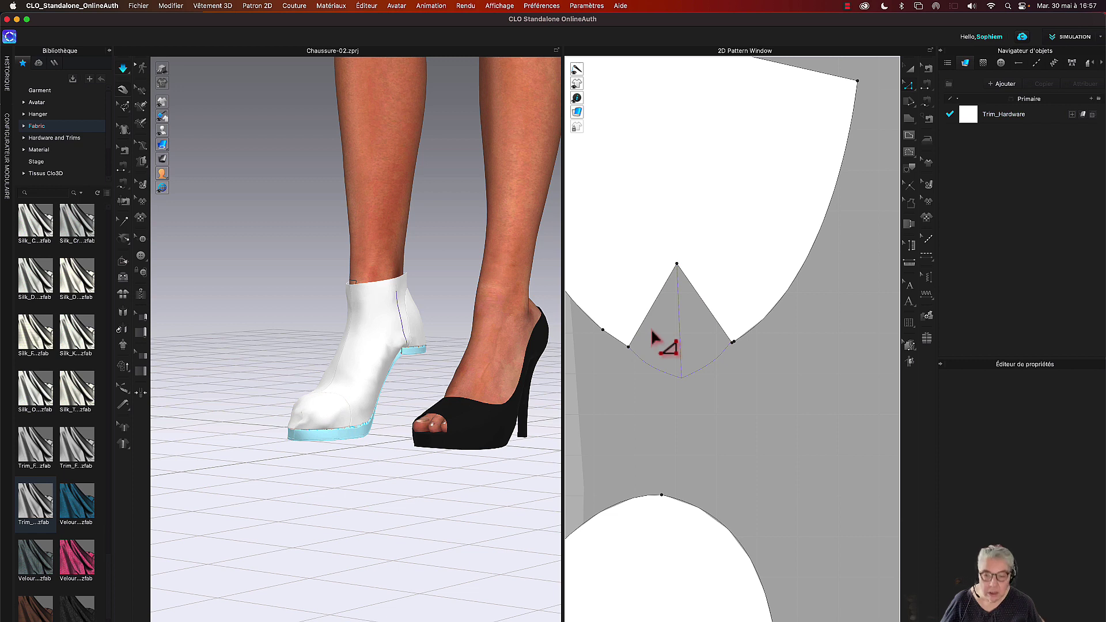
key(x)
click(677, 264)
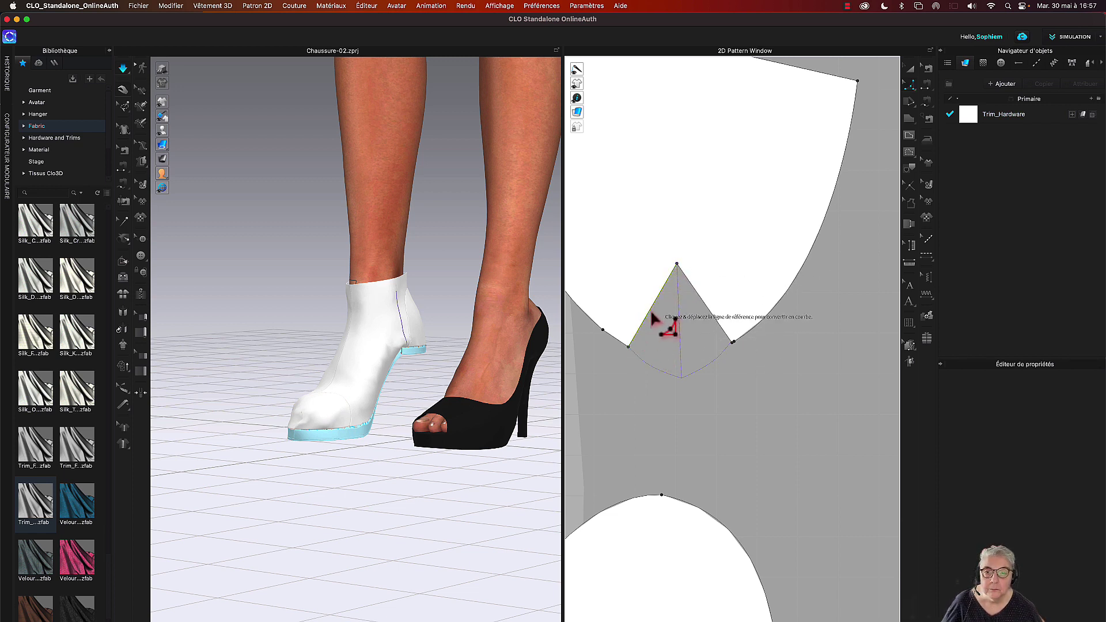
drag(653, 316, 661, 320)
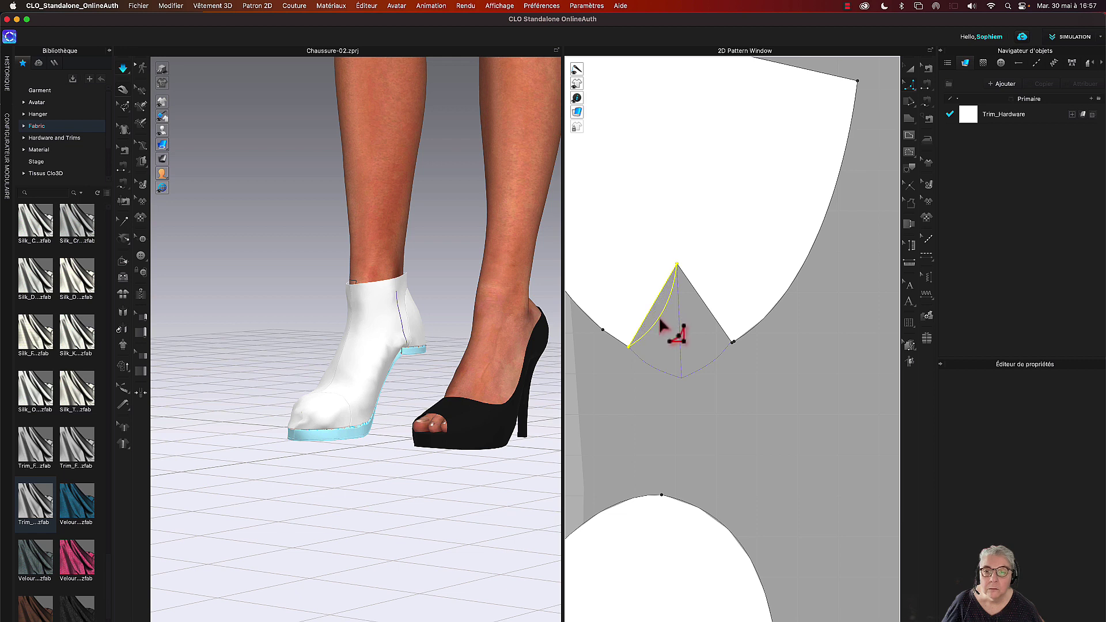
drag(660, 320, 661, 321)
Step: Curve the toe dart's right leg into the dart opening to match the left leg
click(678, 264)
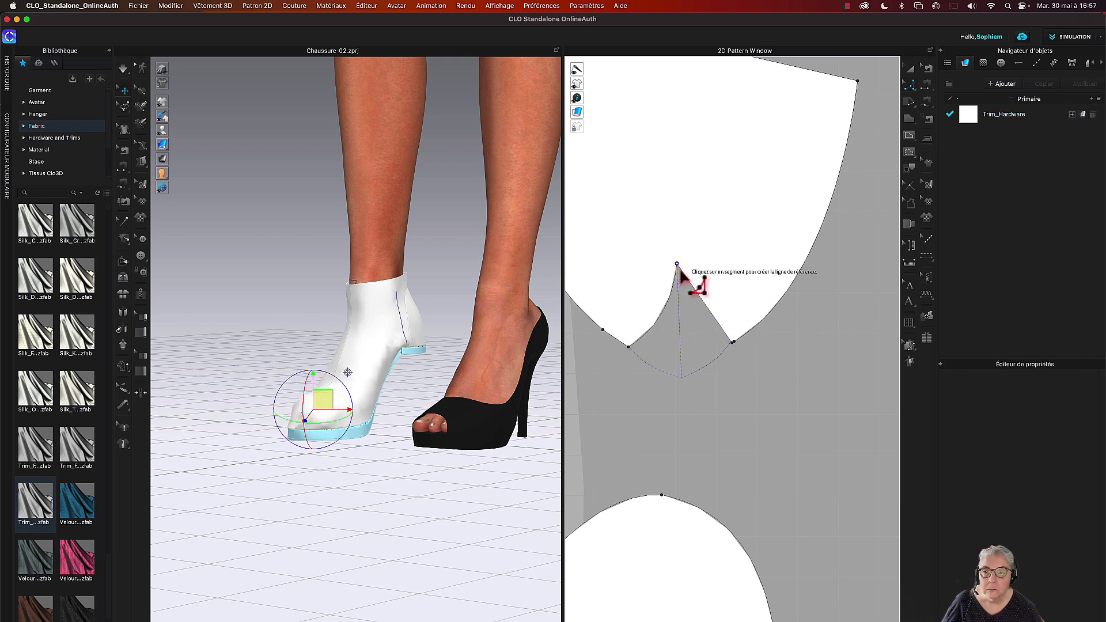
click(732, 343)
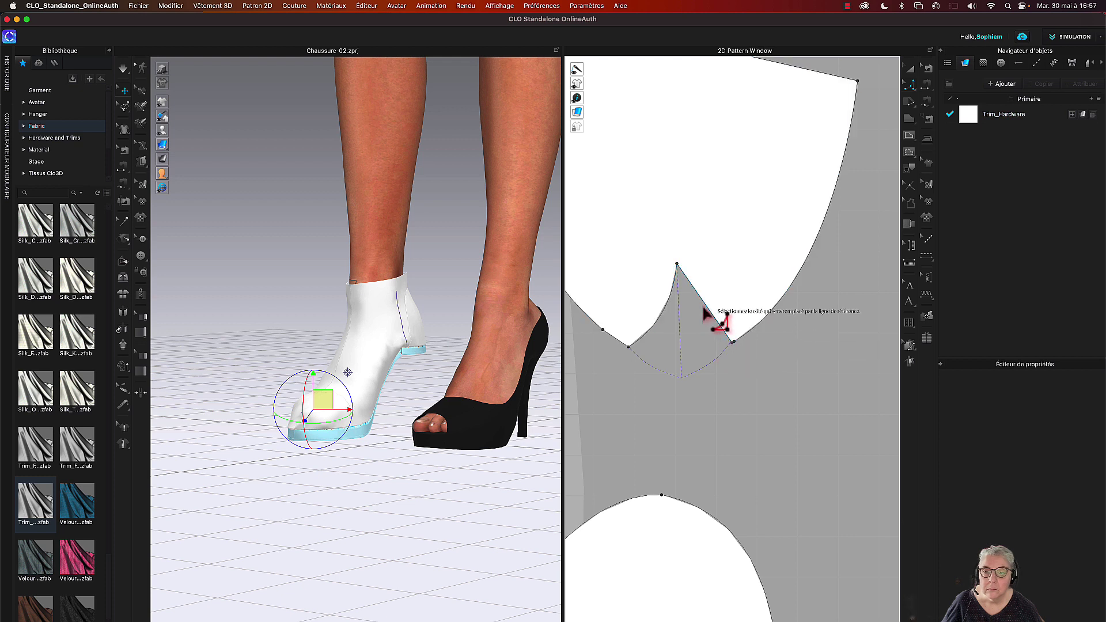
drag(704, 311, 699, 318)
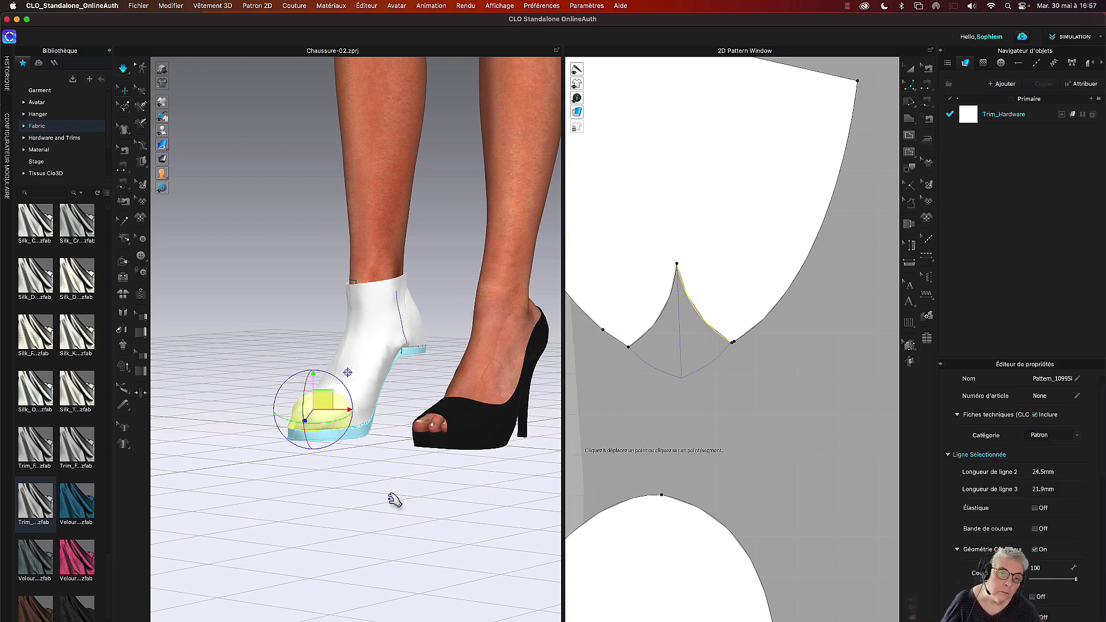
Step: Review the toe piece's pattern properties and inspect the fit of the simulated shoe from the front and side
mouse_move(394, 500)
right_down()
mouse_move(375, 474)
mouse_move(402, 483)
mouse_move(458, 473)
mouse_move(440, 494)
mouse_move(400, 491)
right_up()
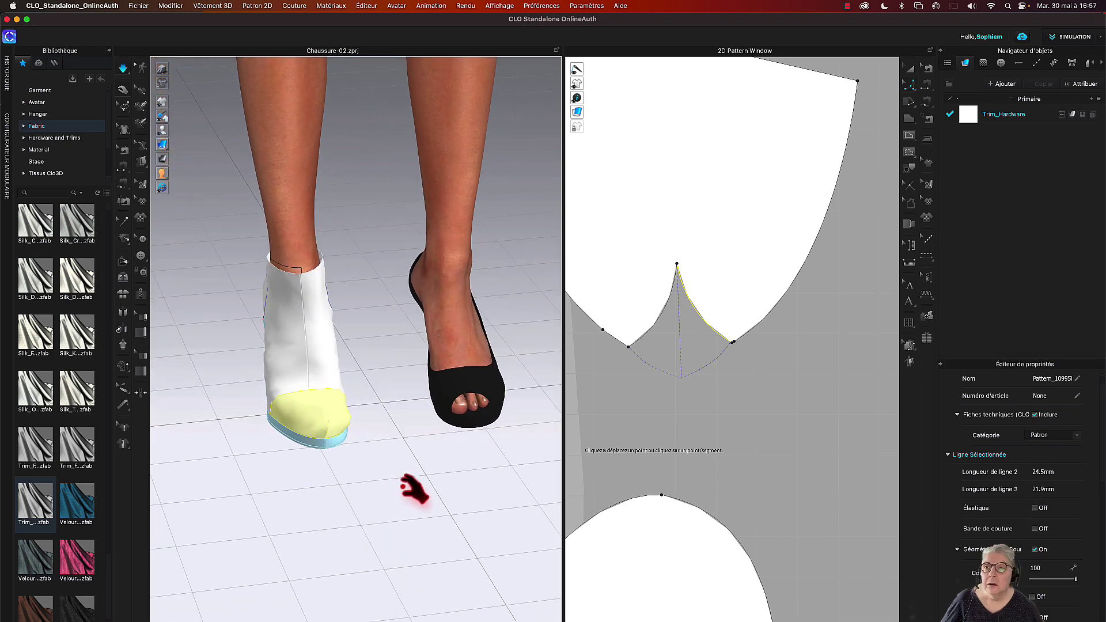
click(910, 68)
scroll(717, 183, down, 5)
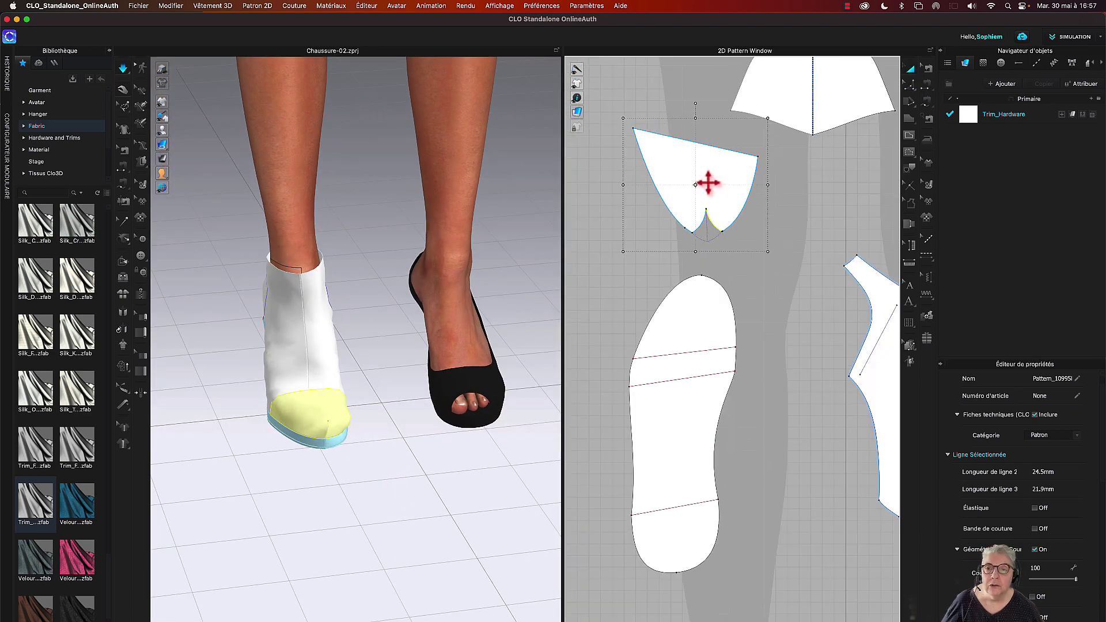
click(709, 184)
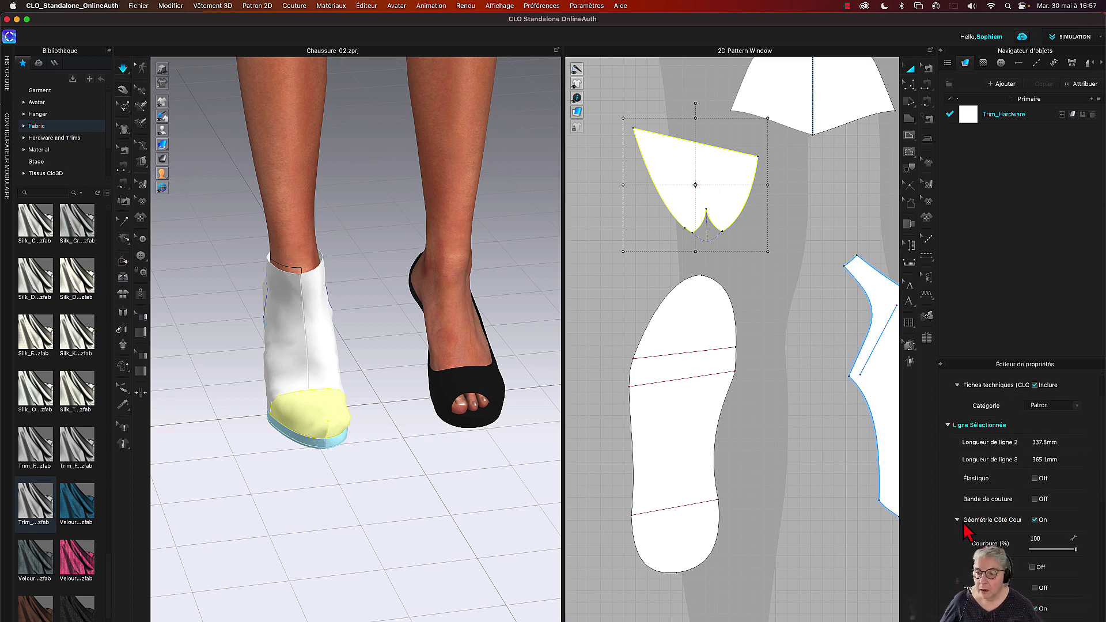
scroll(963, 526, down, 10)
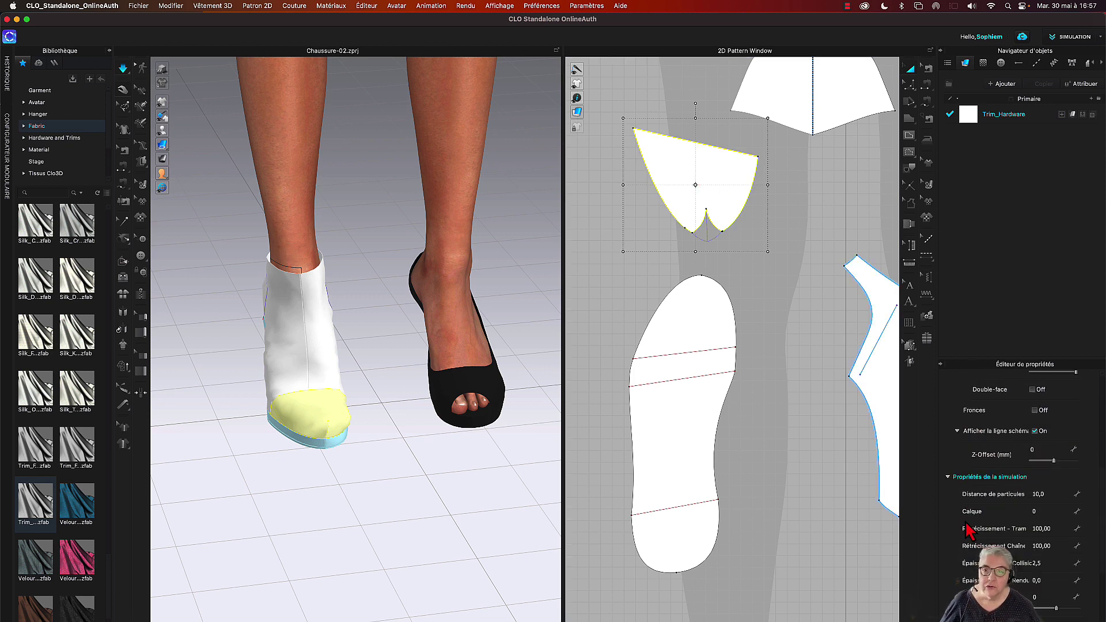
click(832, 505)
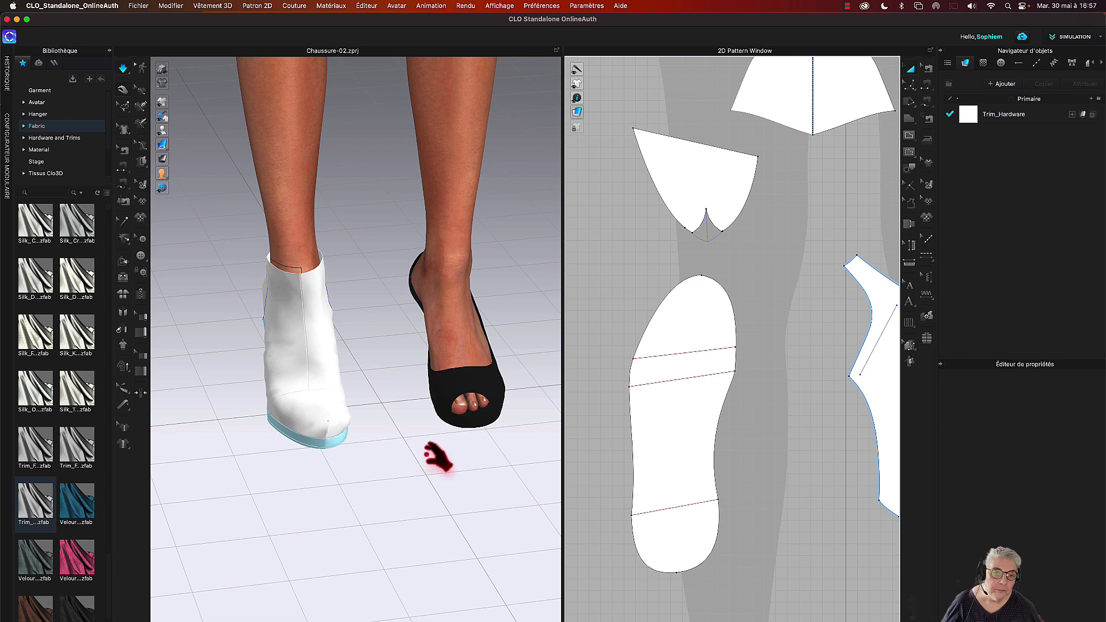
right_drag(438, 458, 528, 447)
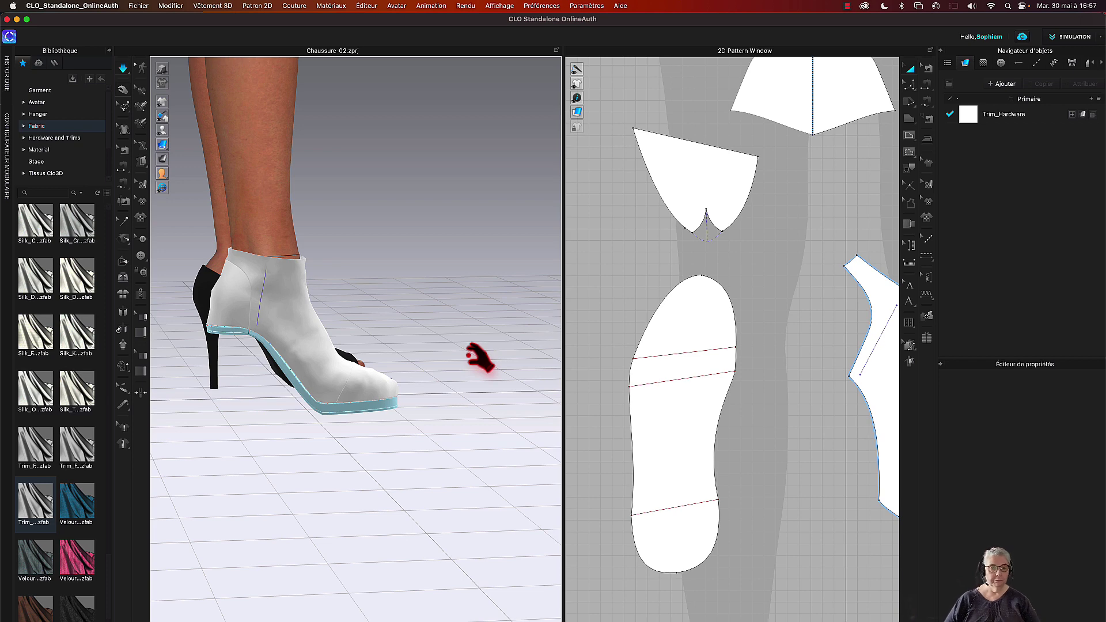
click(846, 6)
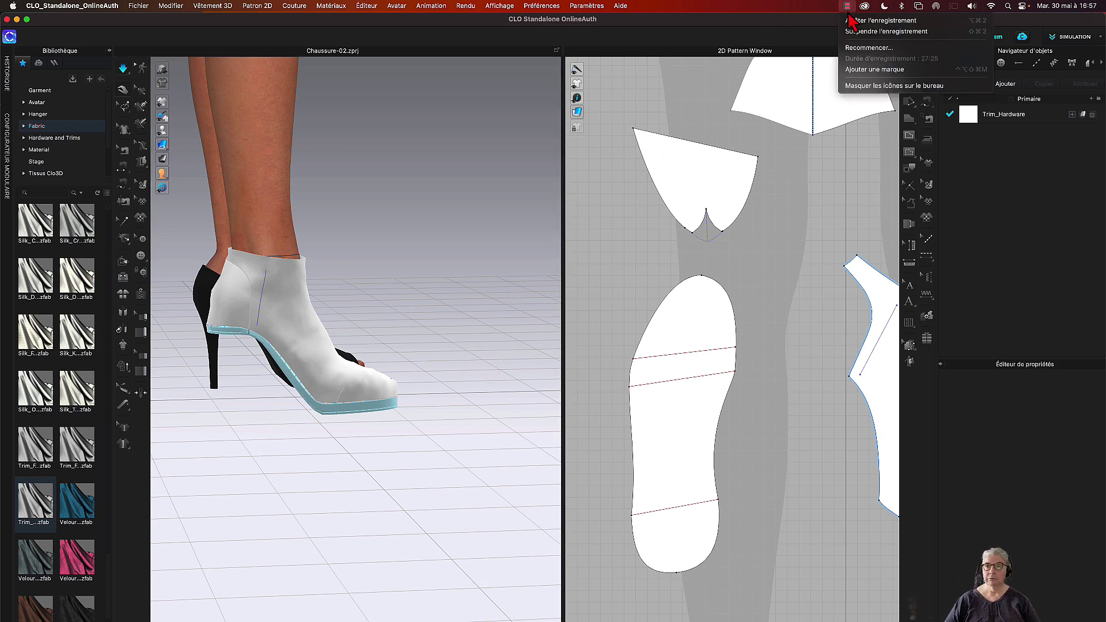
click(848, 22)
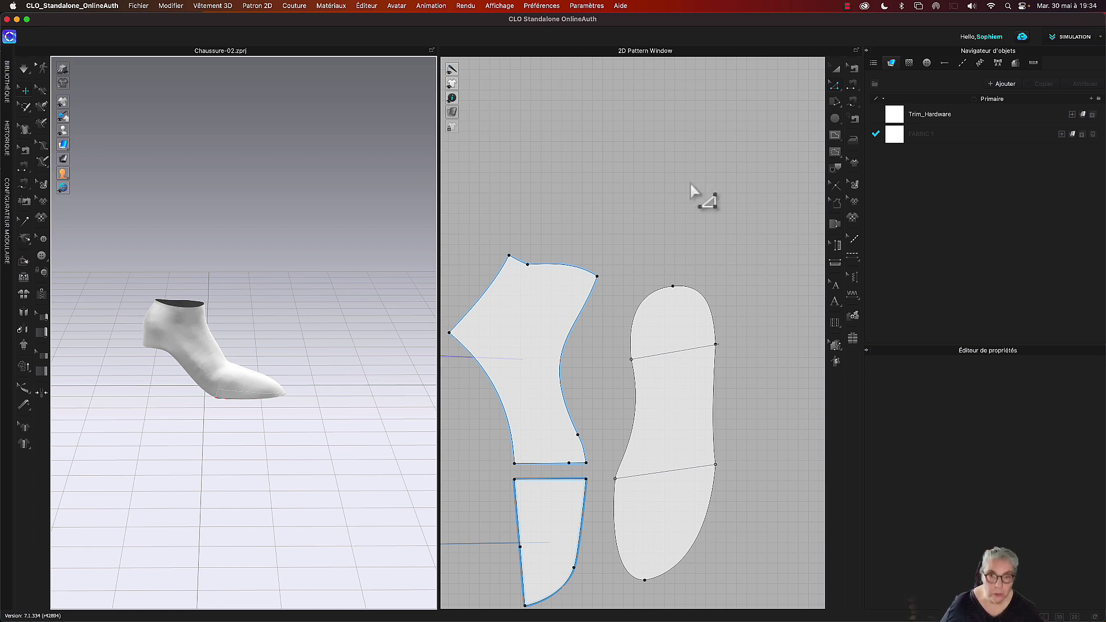
middle_drag(680, 195, 768, 145)
scroll(707, 138, down, 2)
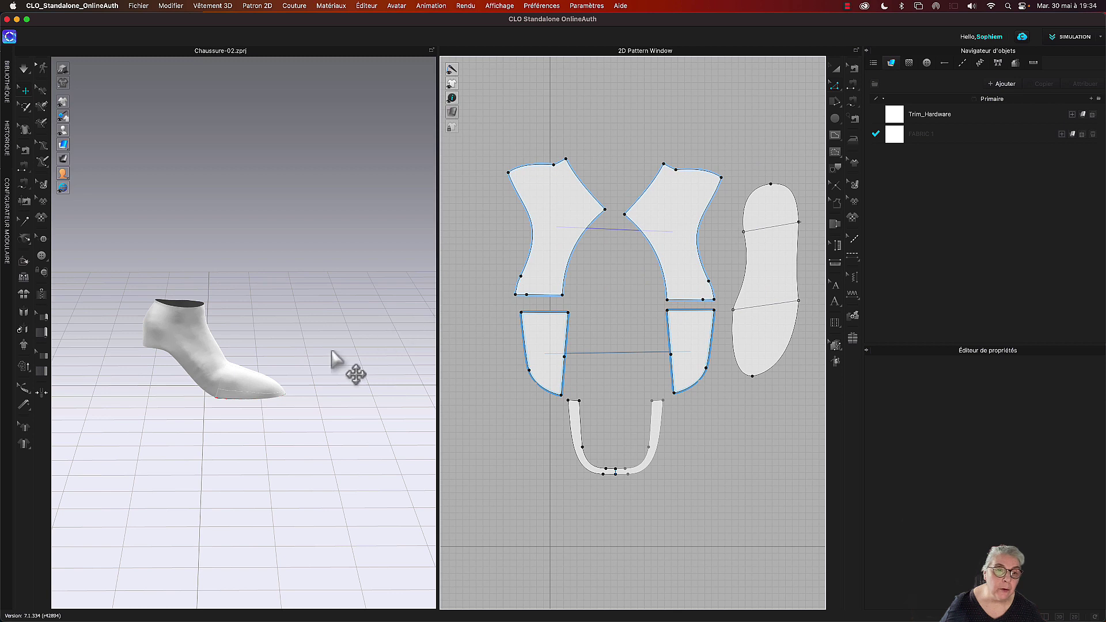
Step: Inspect the shoe from the side and check the sole-edge strip and the seams joining the toe pieces to it
scroll(338, 370, up, 2)
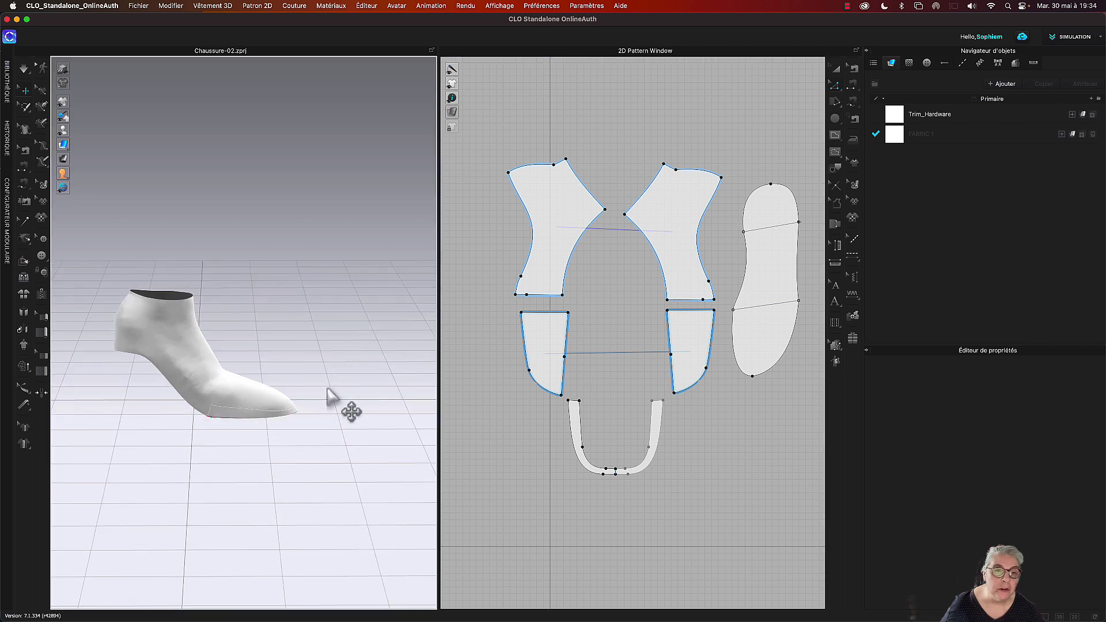
right_drag(328, 387, 332, 383)
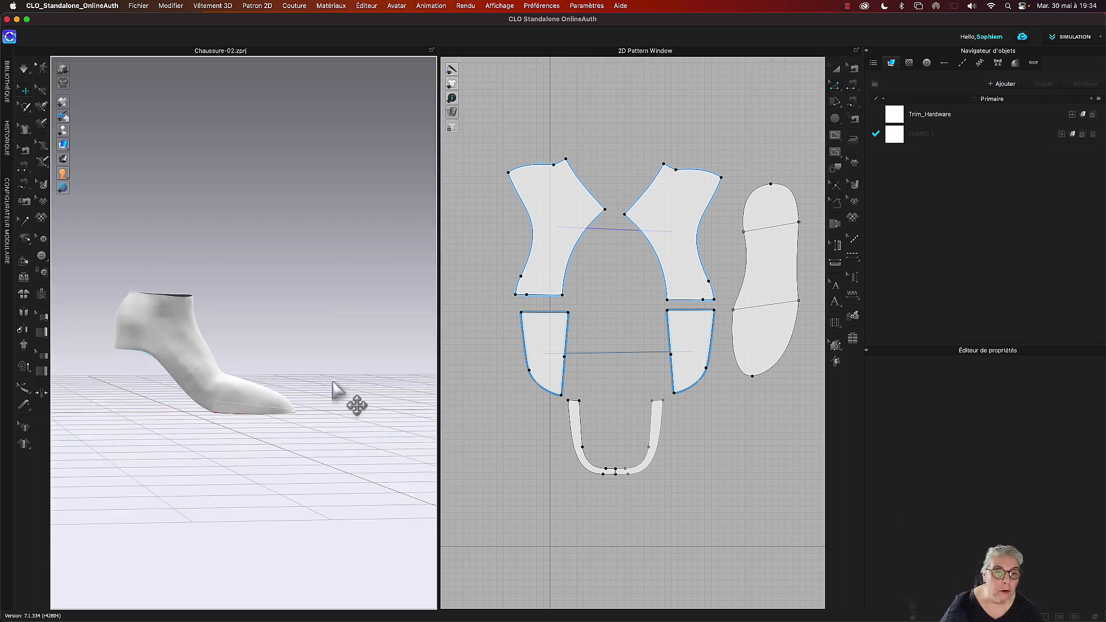
click(249, 415)
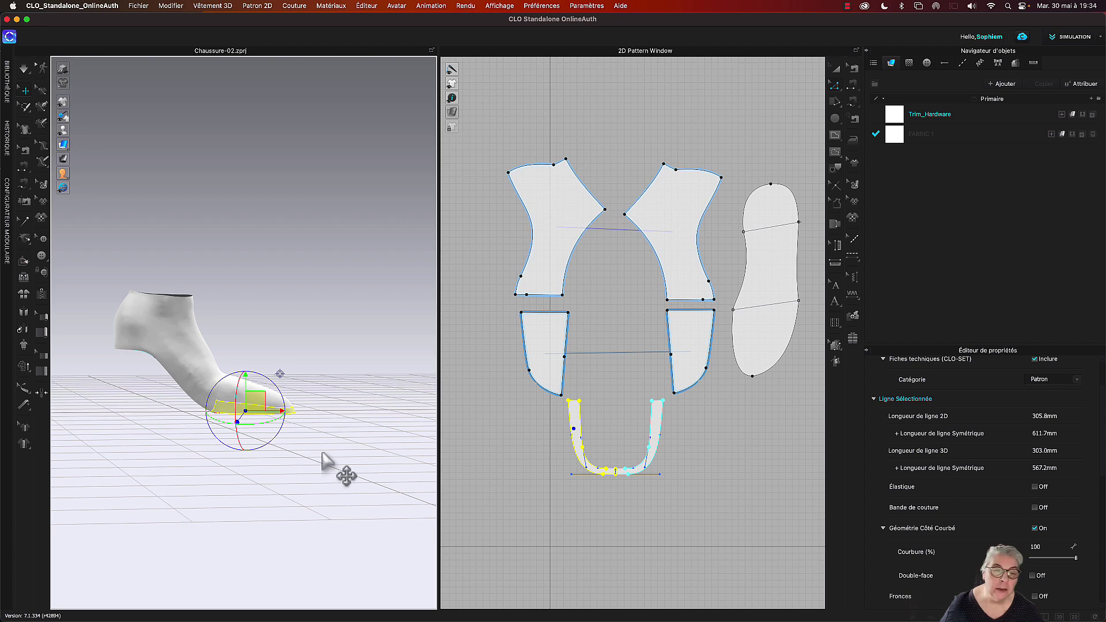
click(299, 363)
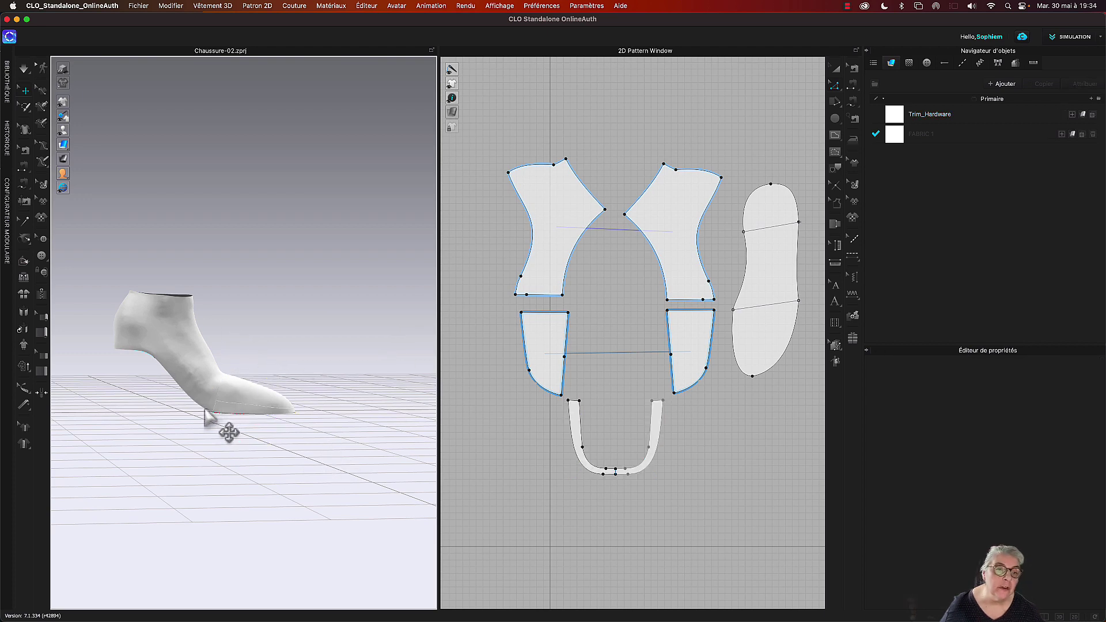
right_drag(208, 414, 406, 412)
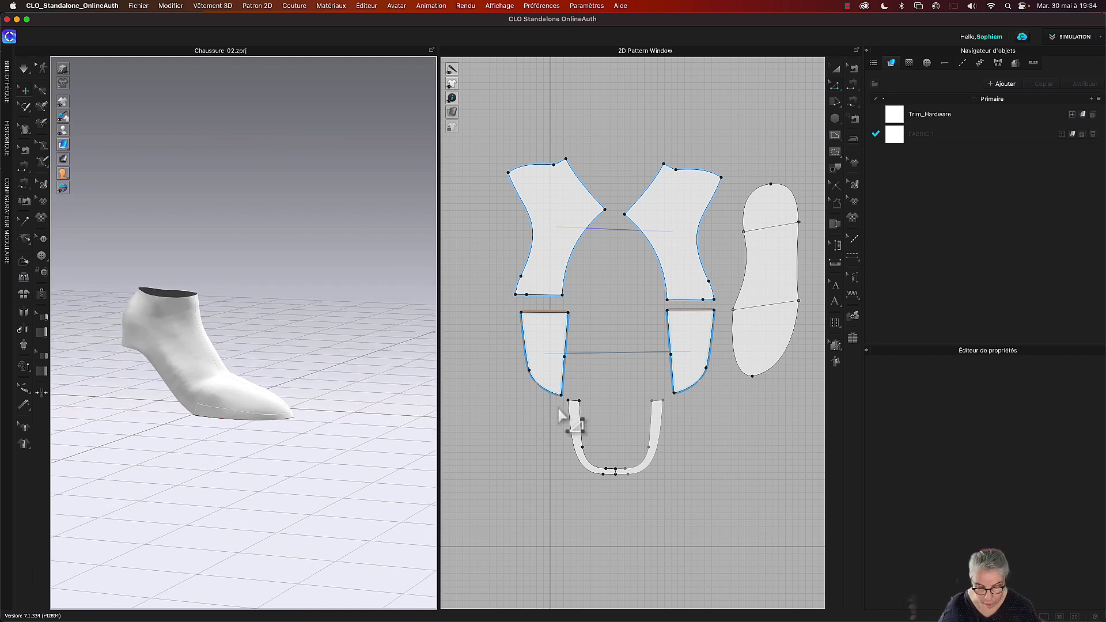
key(b)
click(570, 373)
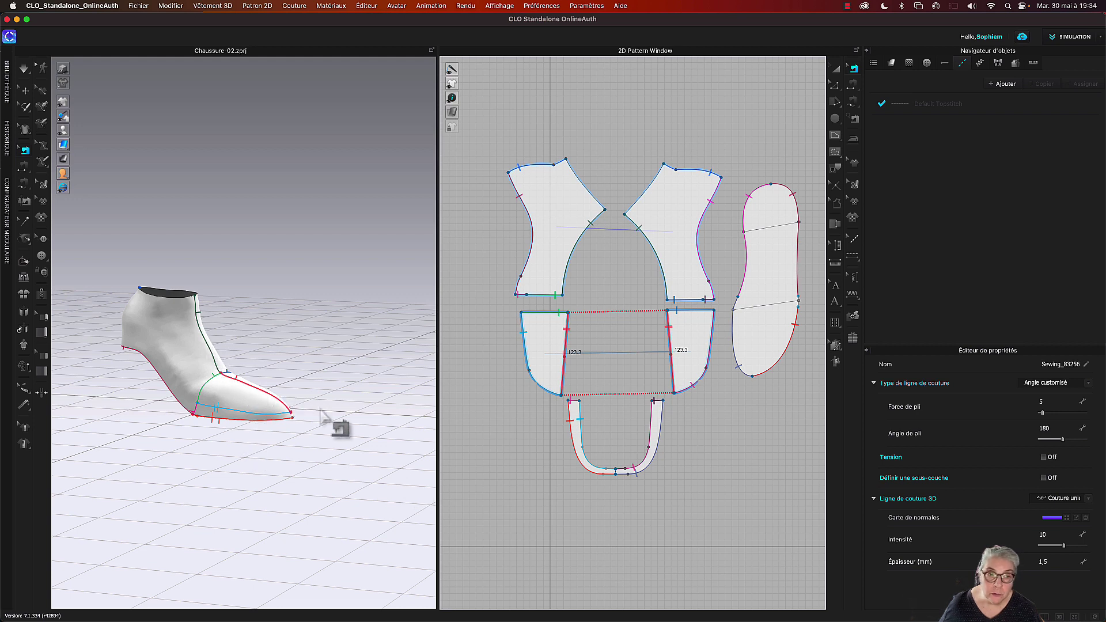
click(528, 368)
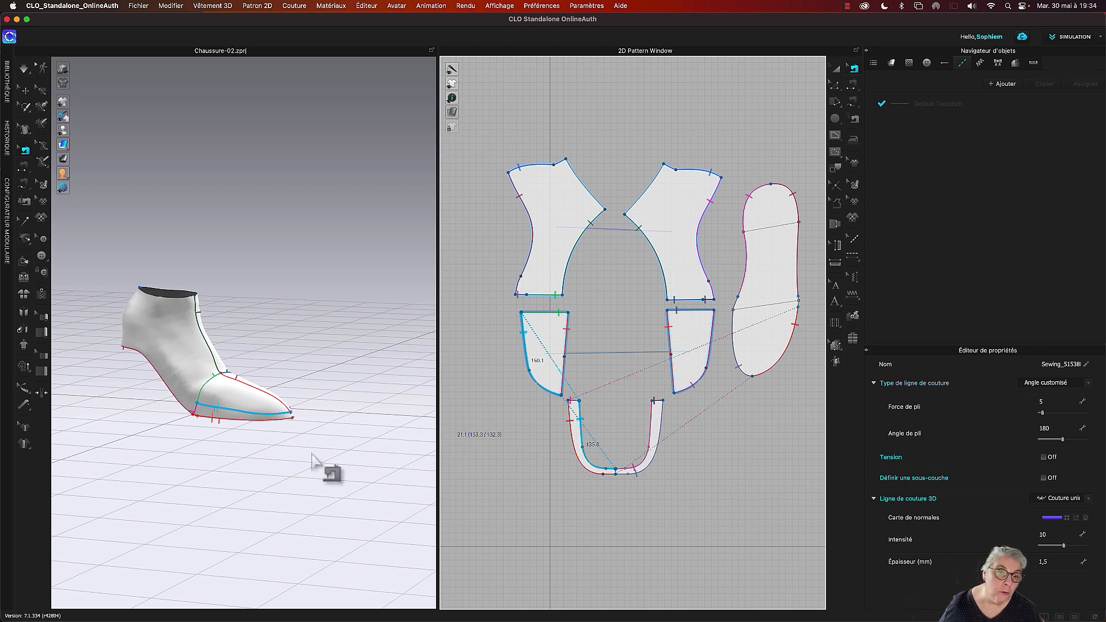
right_drag(348, 449, 320, 449)
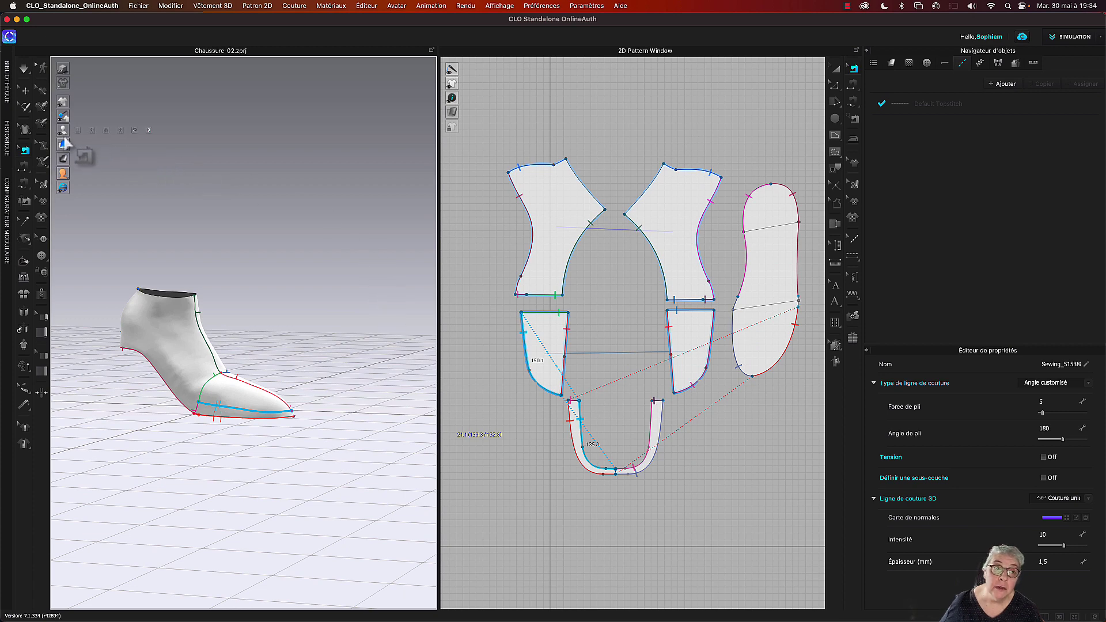
Step: Show the avatar, view the boot on the foot from the side, and hide the avatar again
click(74, 133)
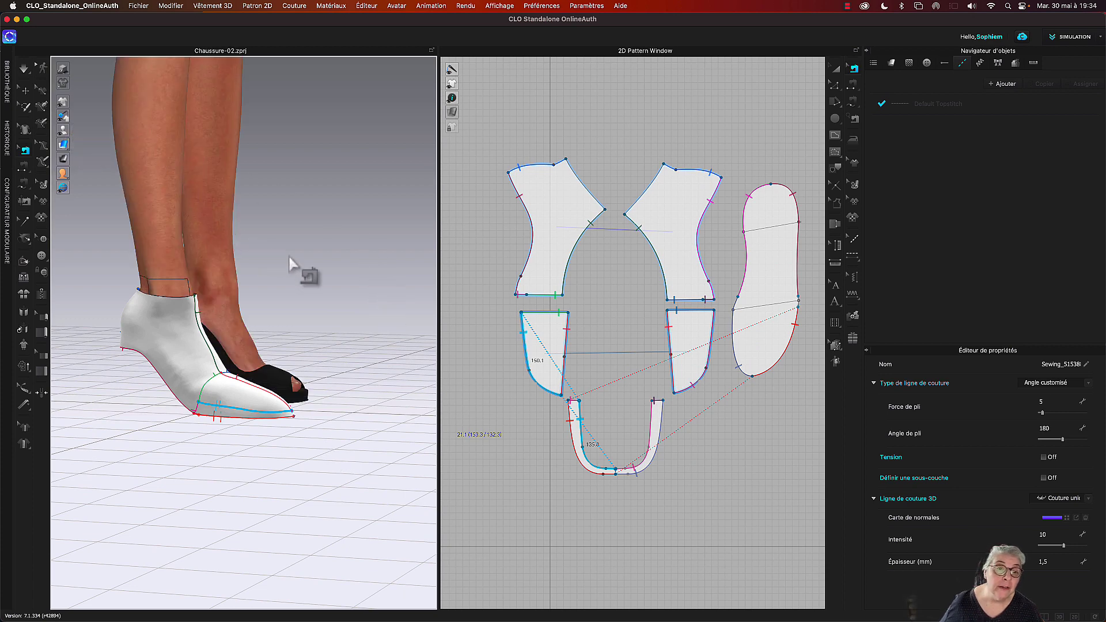
right_drag(289, 264, 529, 257)
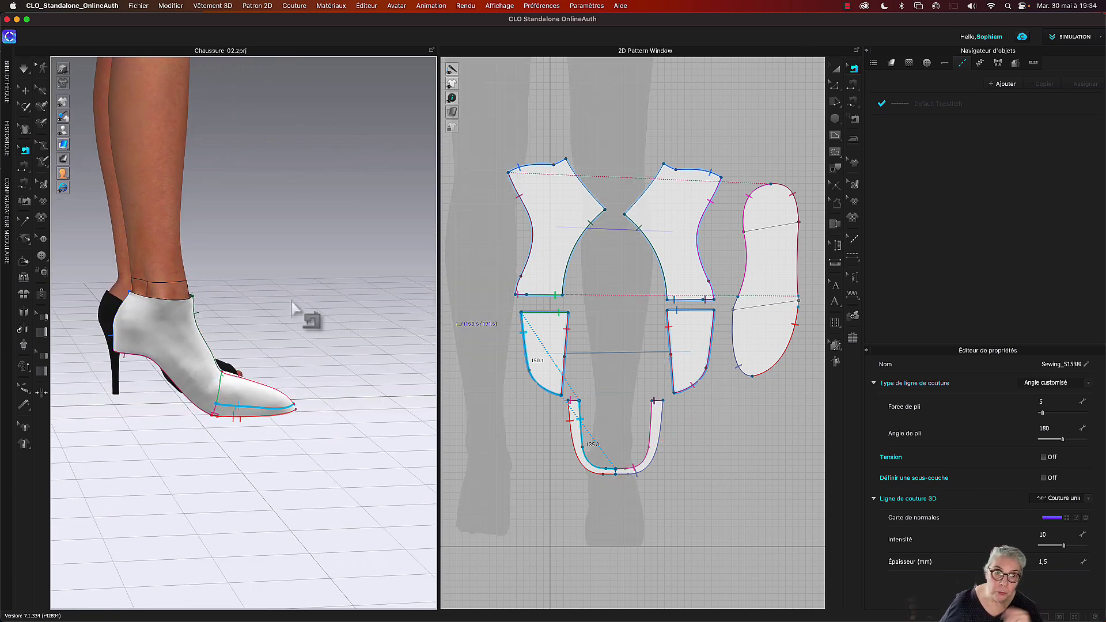
mouse_move(292, 301)
right_down()
mouse_move(323, 305)
mouse_move(303, 284)
right_up()
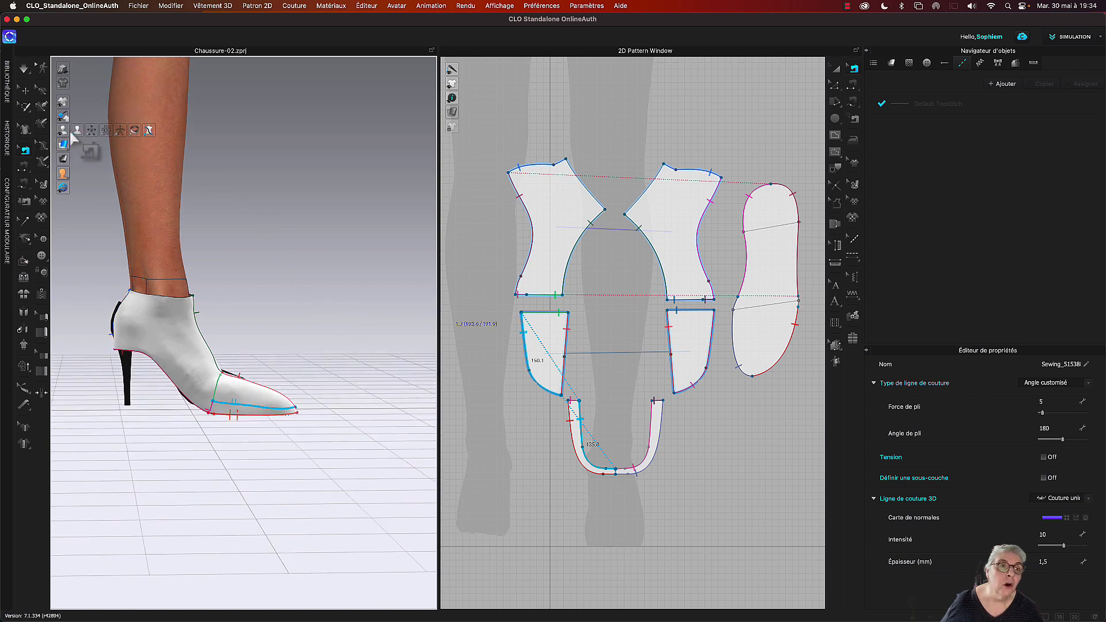
click(75, 132)
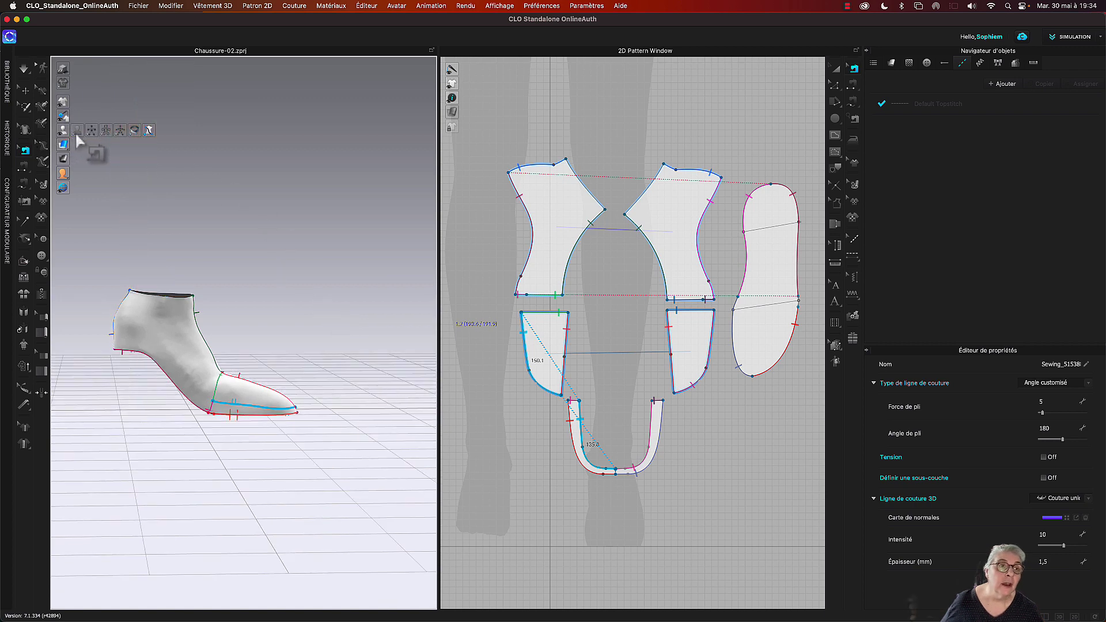
Step: Select all of the shoe's pattern pieces and save the form as an avatar file
click(26, 91)
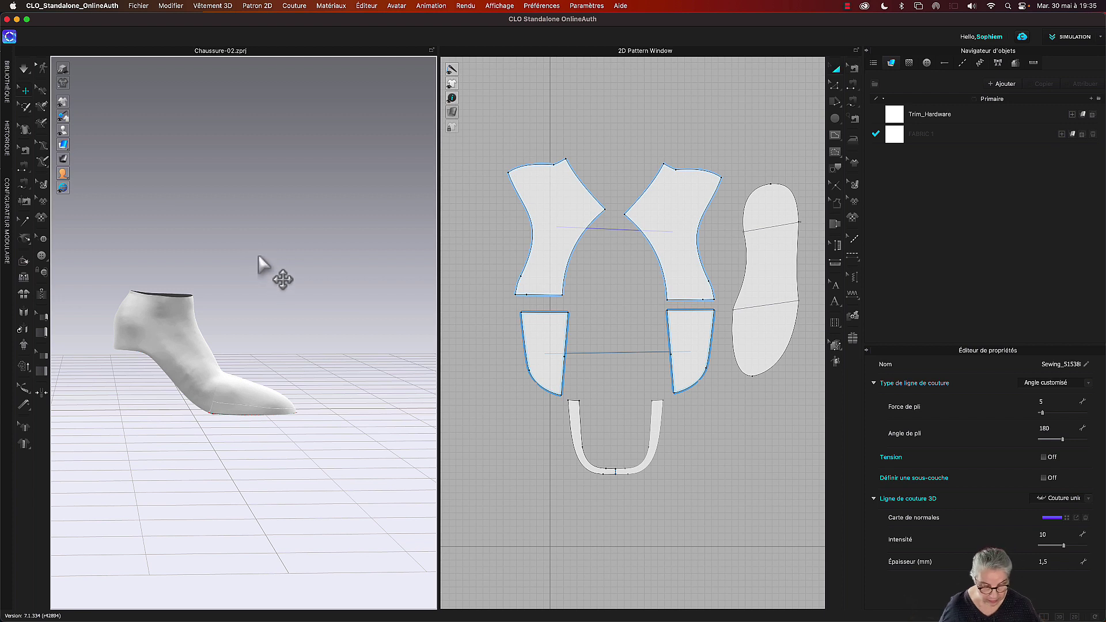
key(super+a)
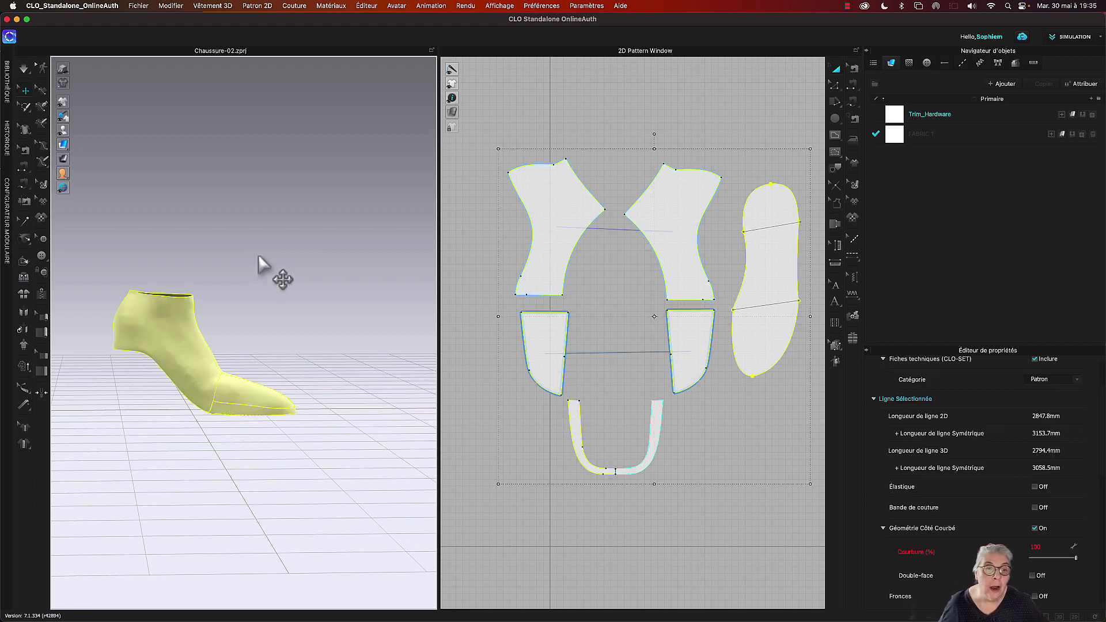
click(138, 7)
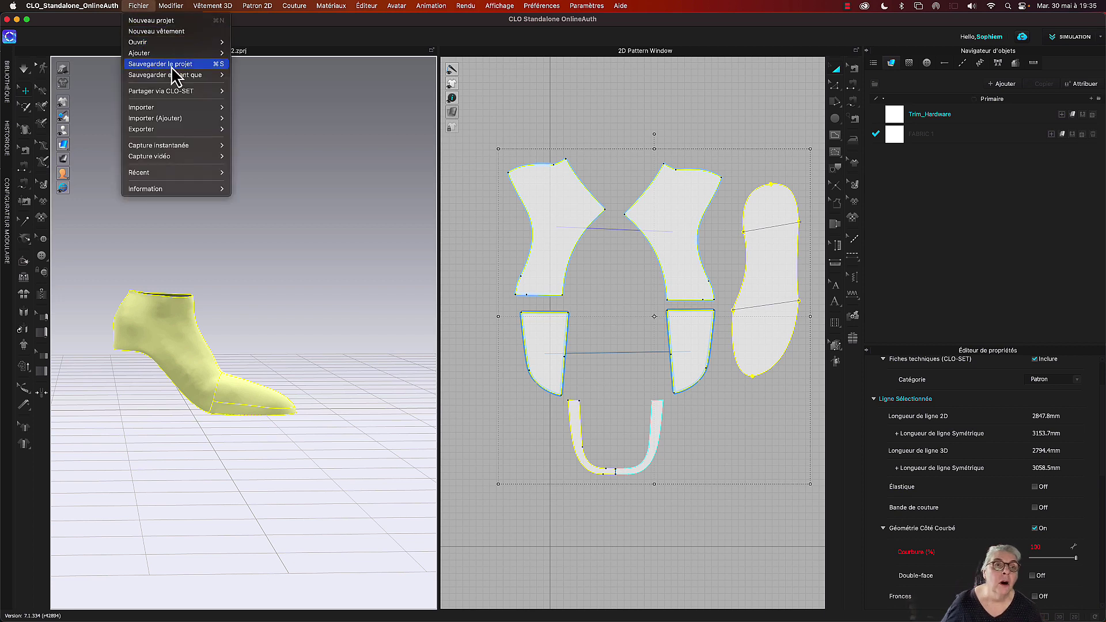
mouse_move(183, 76)
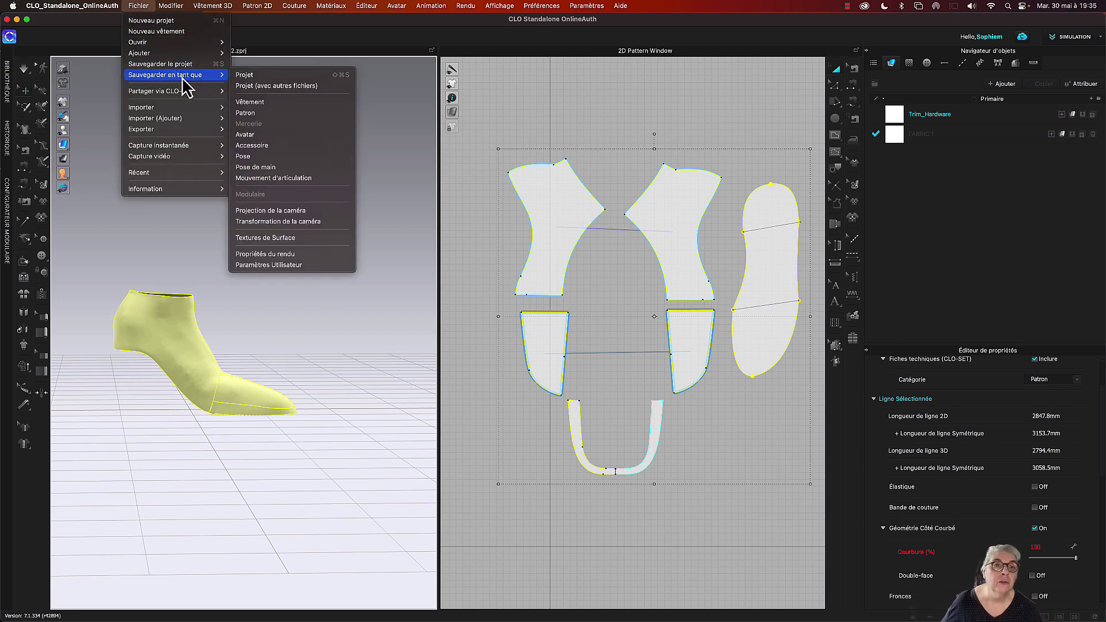
click(250, 135)
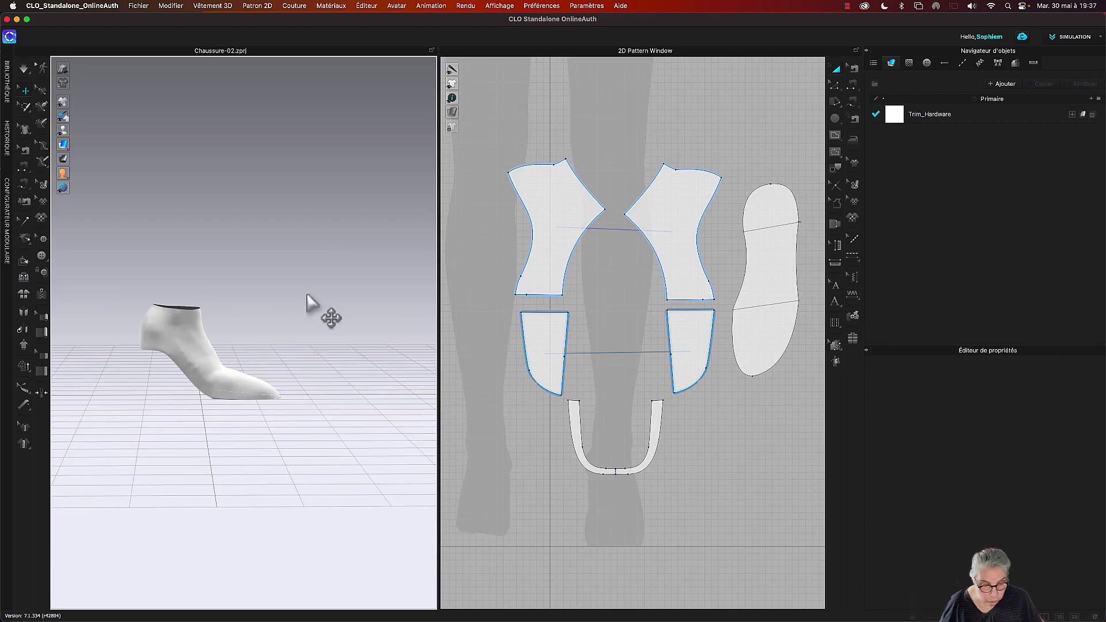
Step: Select all pattern pieces and export the selection as OBJ to the Accessoirs folder under the name Forme de chaure talon Femme
key(super+a)
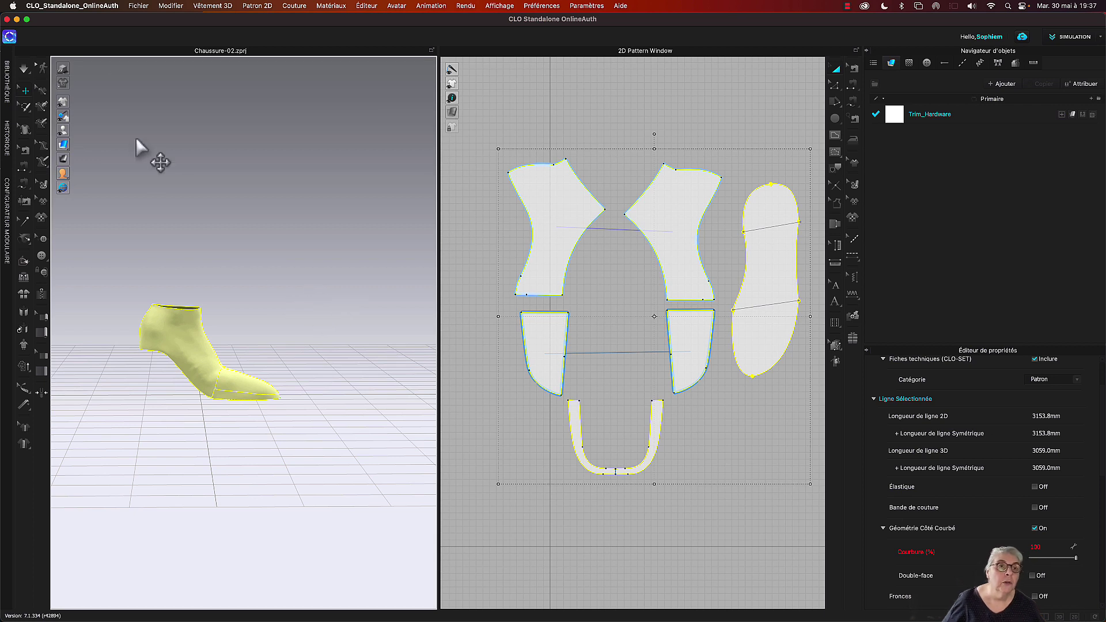
click(139, 7)
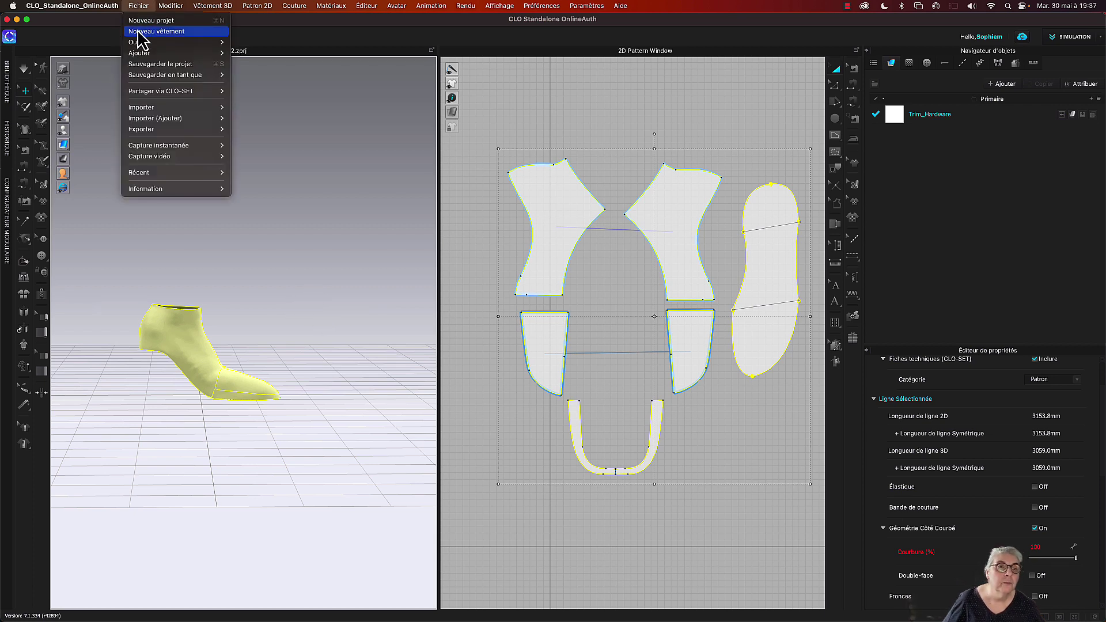
mouse_move(145, 132)
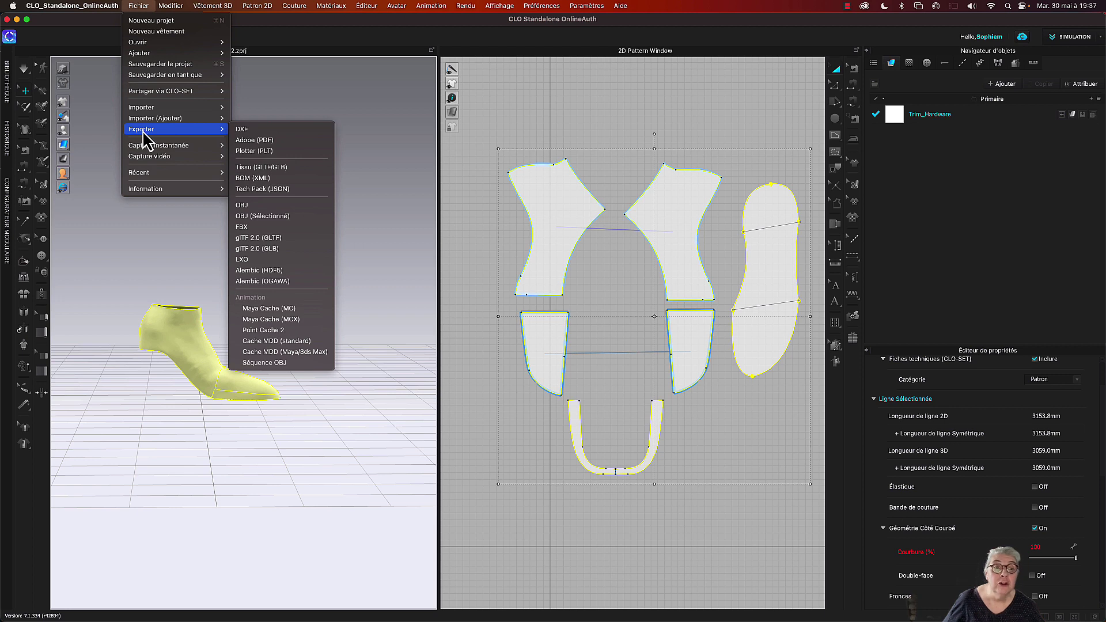
click(250, 216)
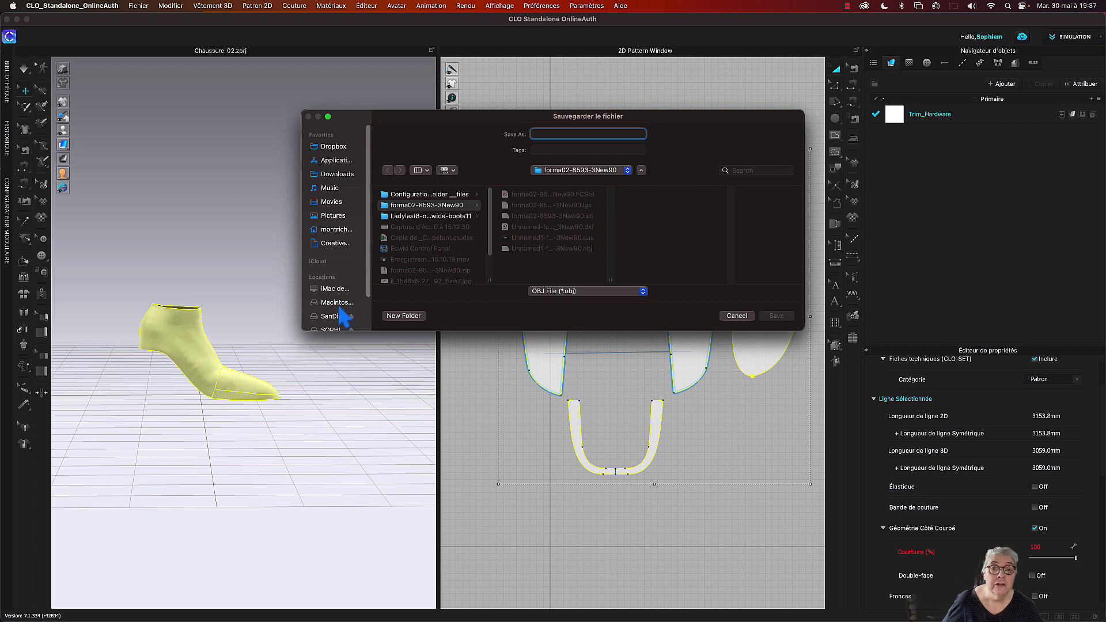
click(571, 171)
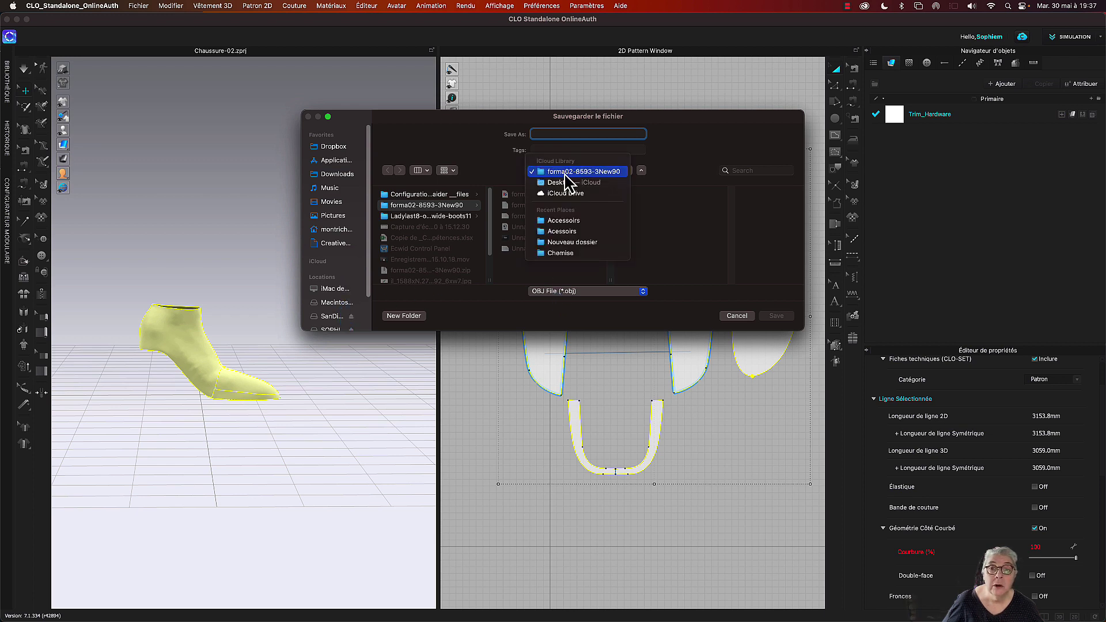
click(573, 222)
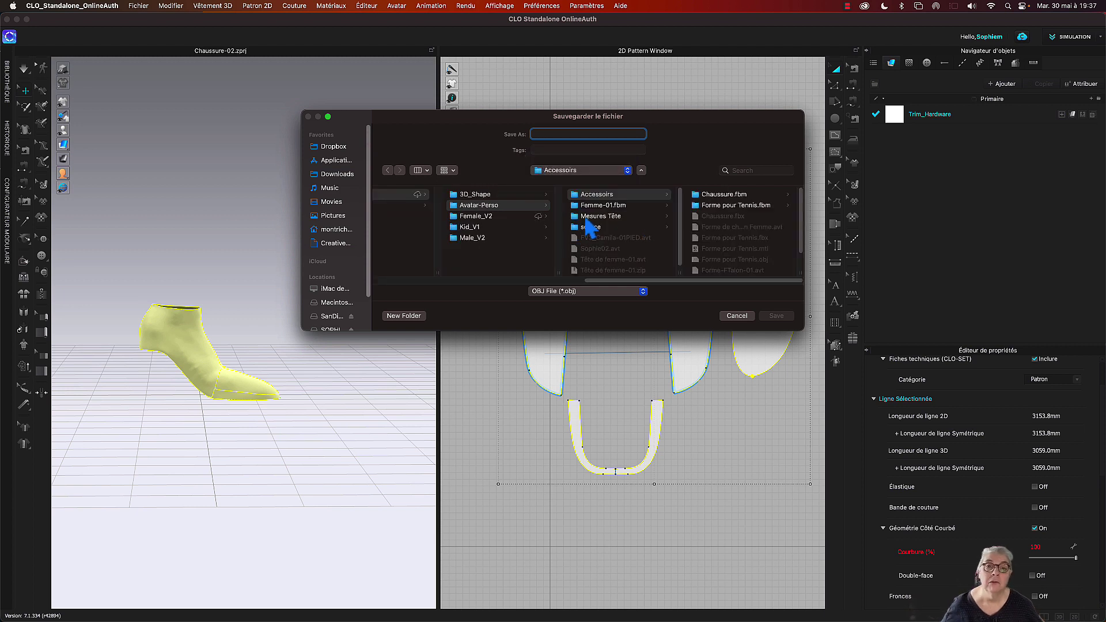
click(712, 227)
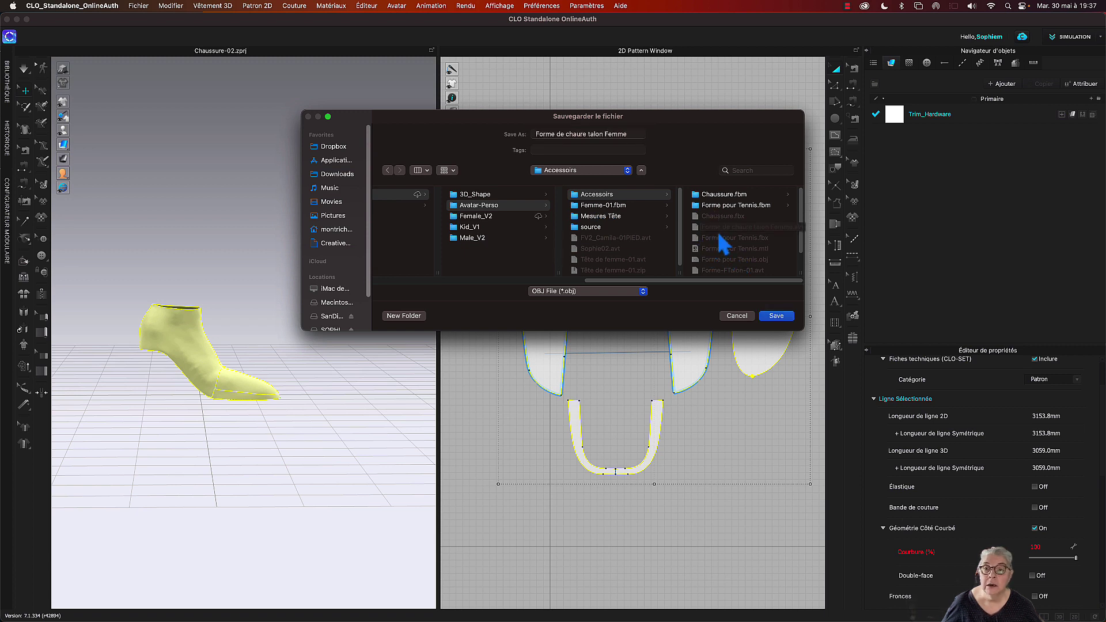
click(777, 316)
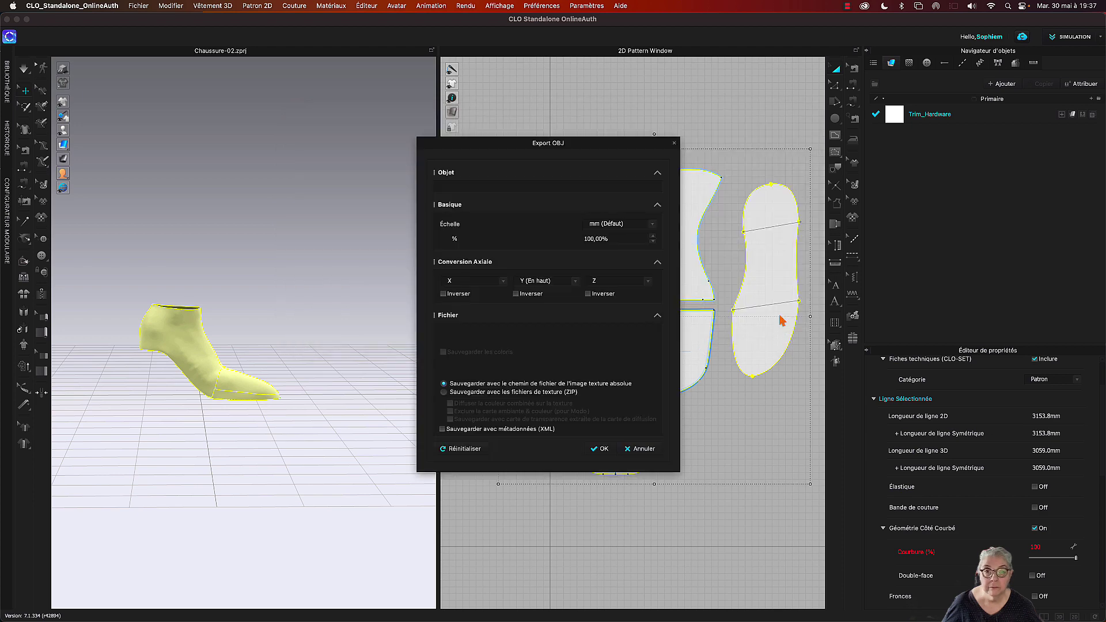
Step: Complete the OBJ export of all patterns as multiple objects with the thick (Épais) option
drag(542, 149, 488, 48)
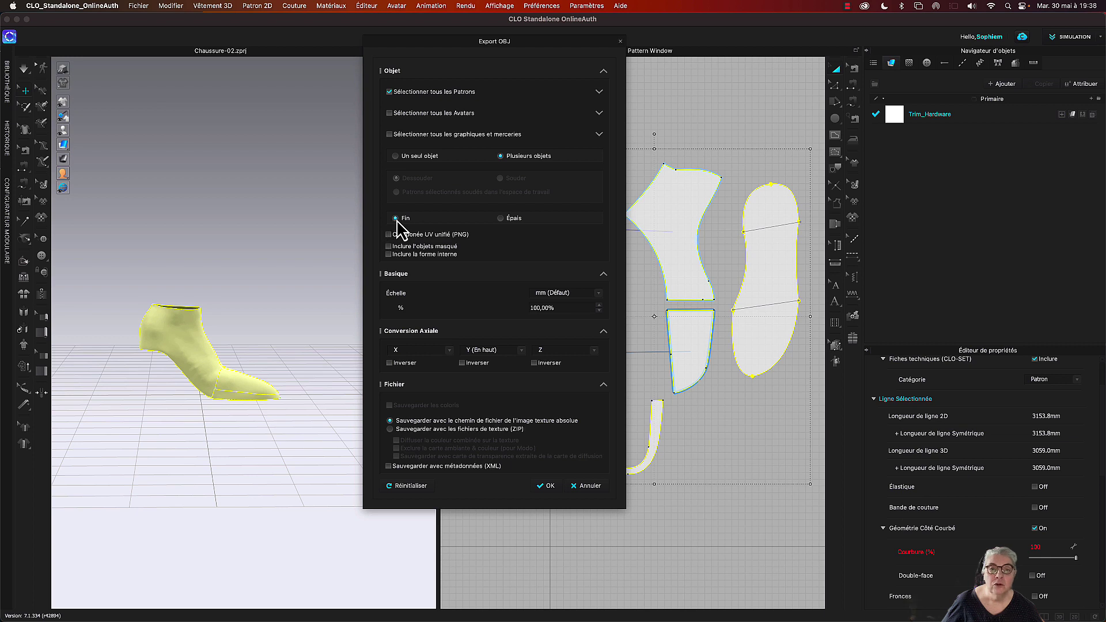
click(500, 219)
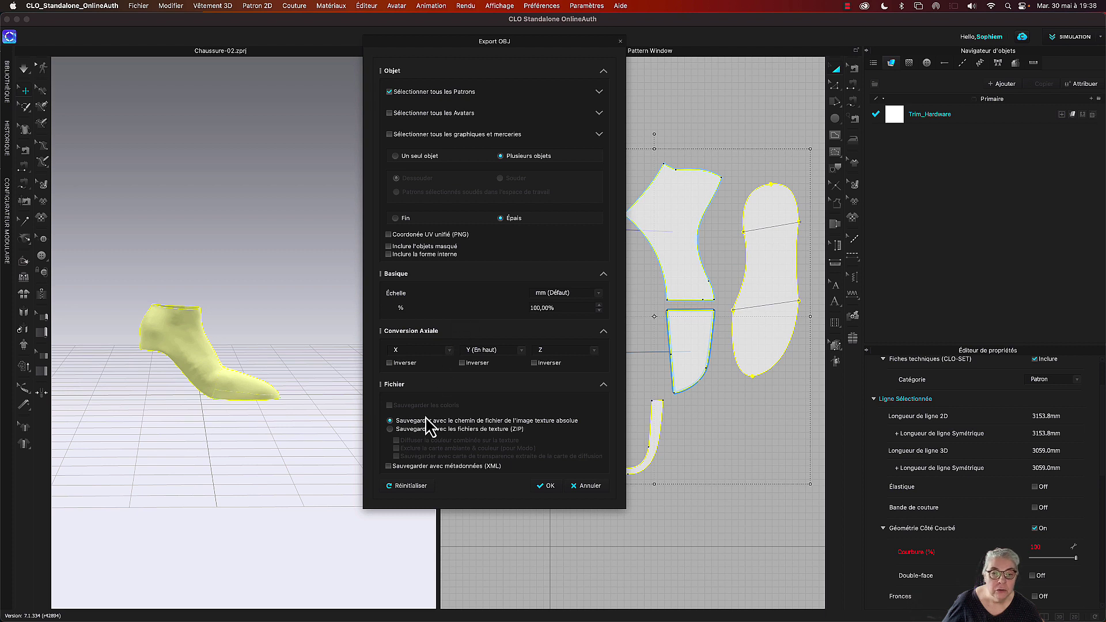
click(547, 487)
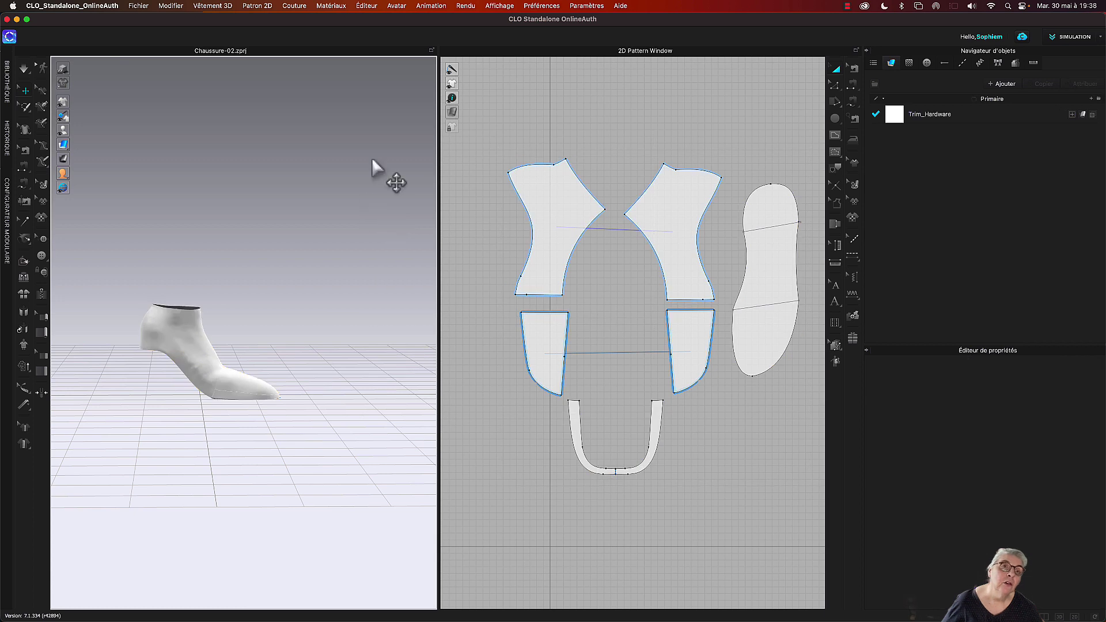
Step: Create a new empty project
click(138, 6)
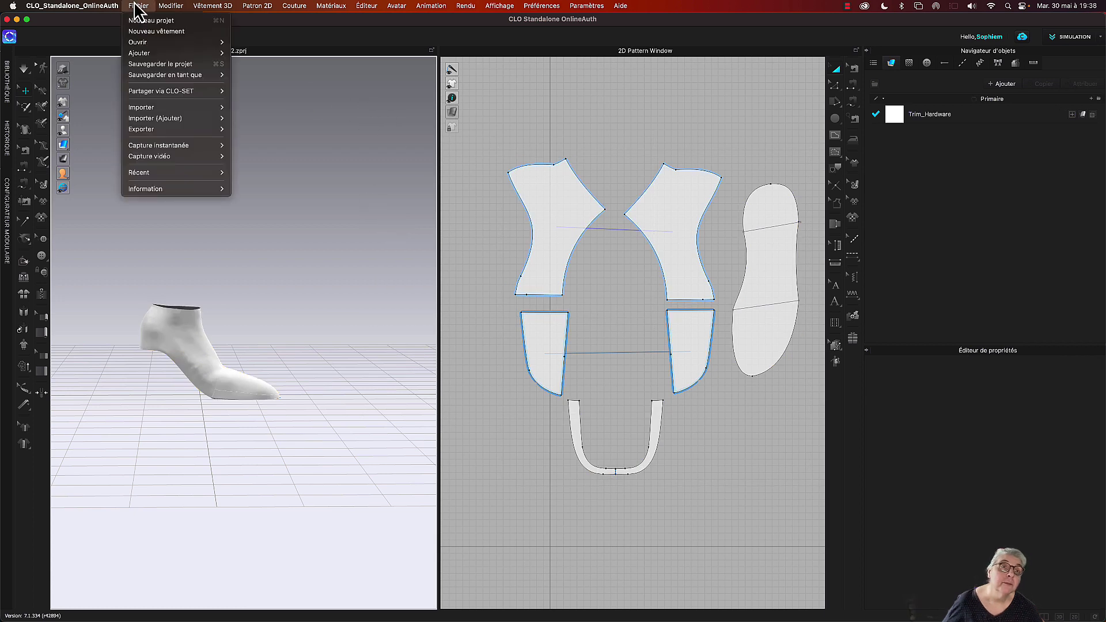
mouse_move(147, 45)
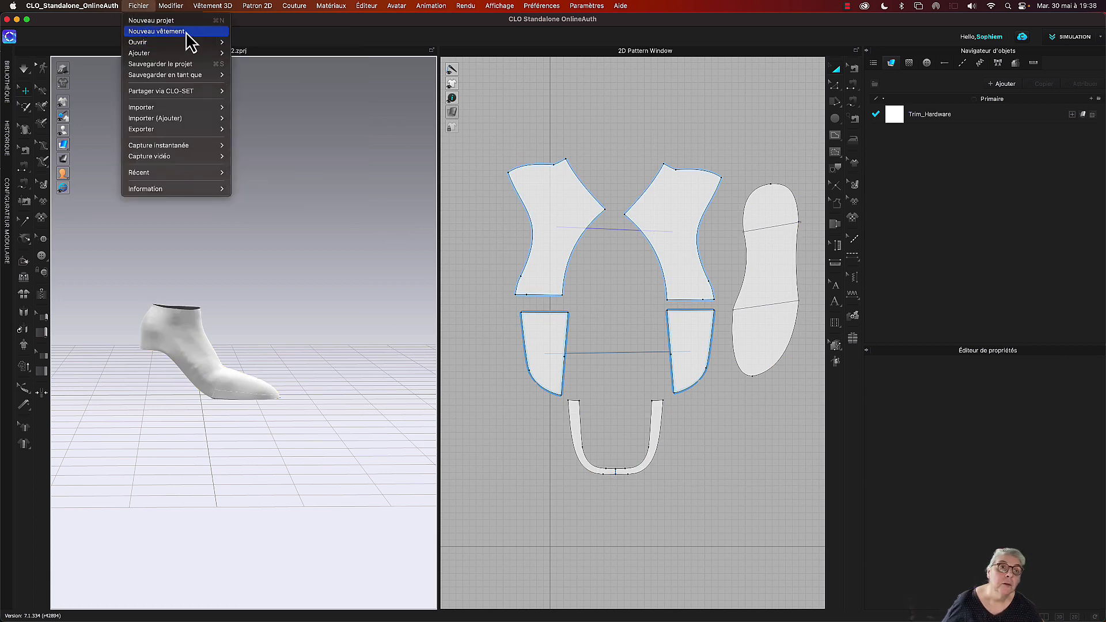
click(167, 21)
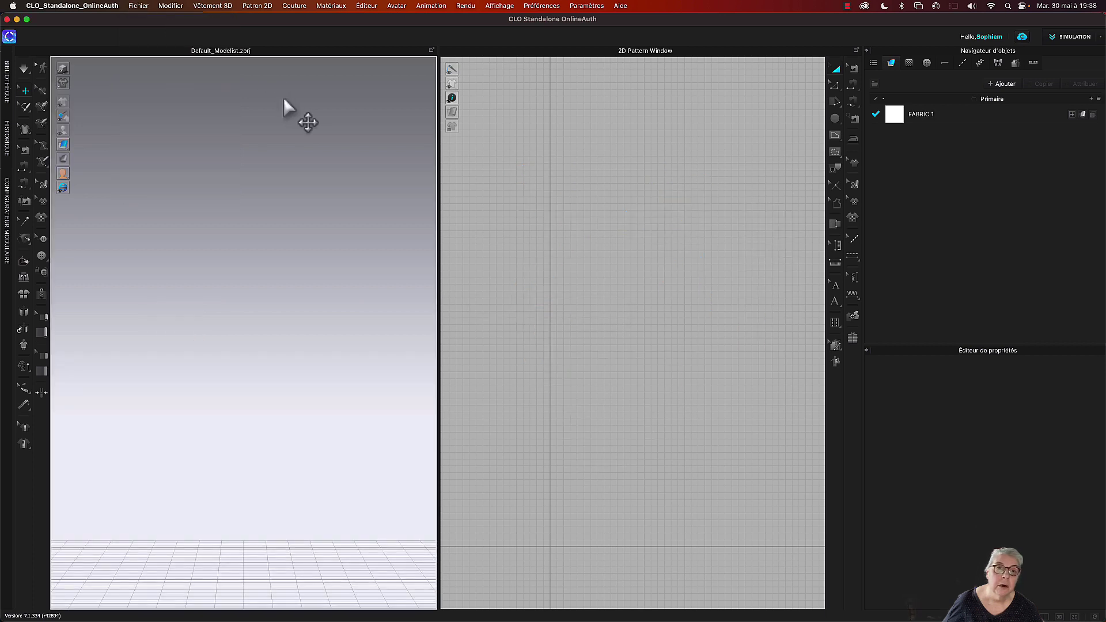
click(140, 7)
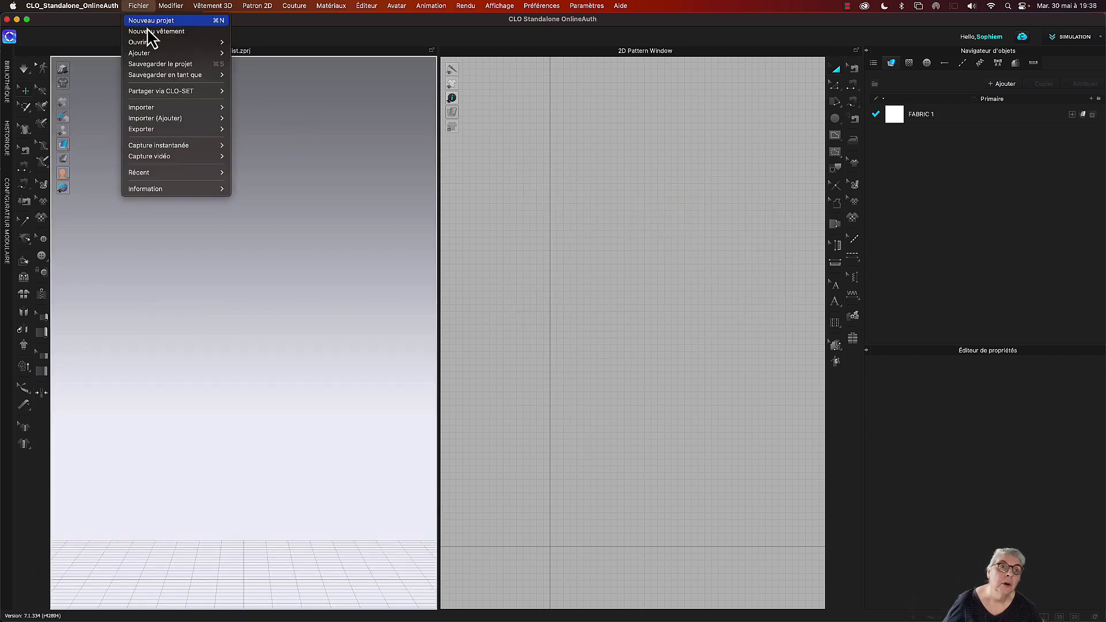
mouse_move(149, 44)
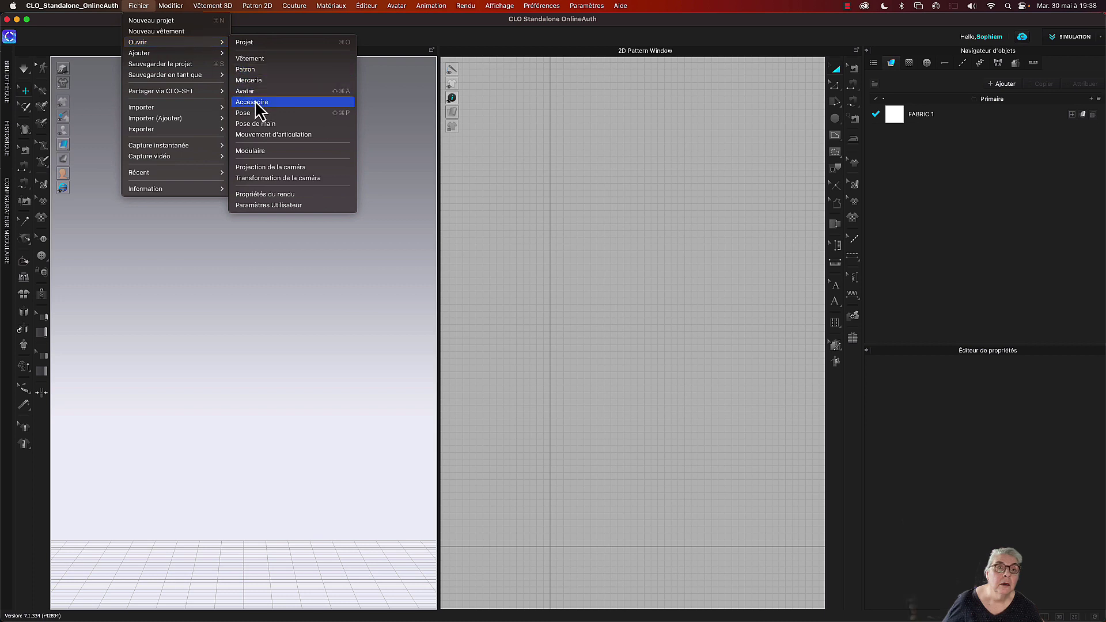
click(251, 43)
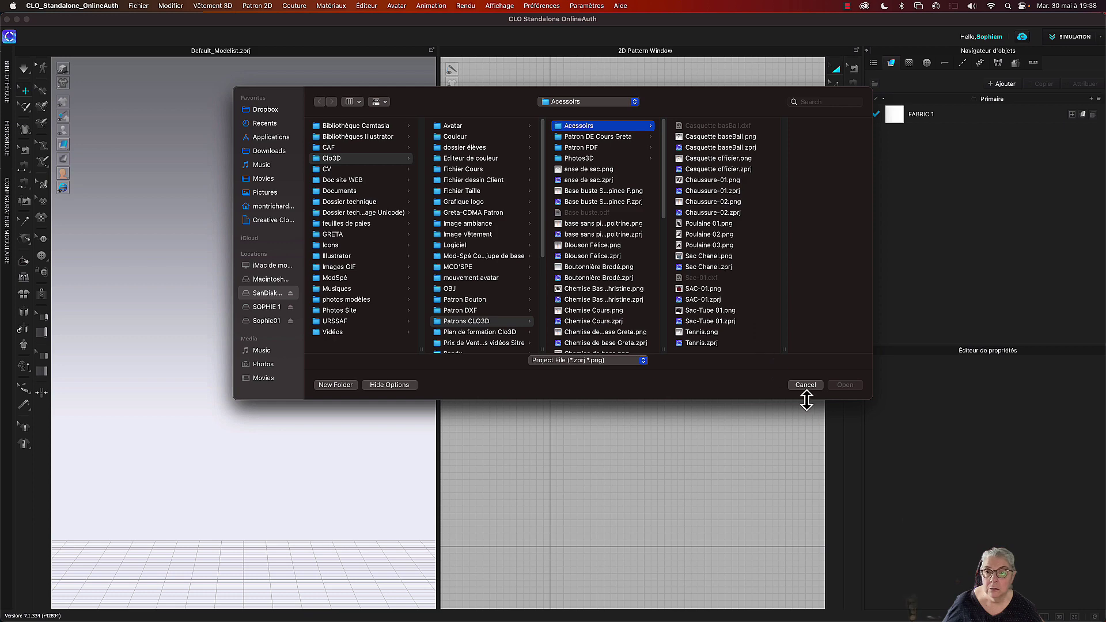
click(805, 385)
click(139, 5)
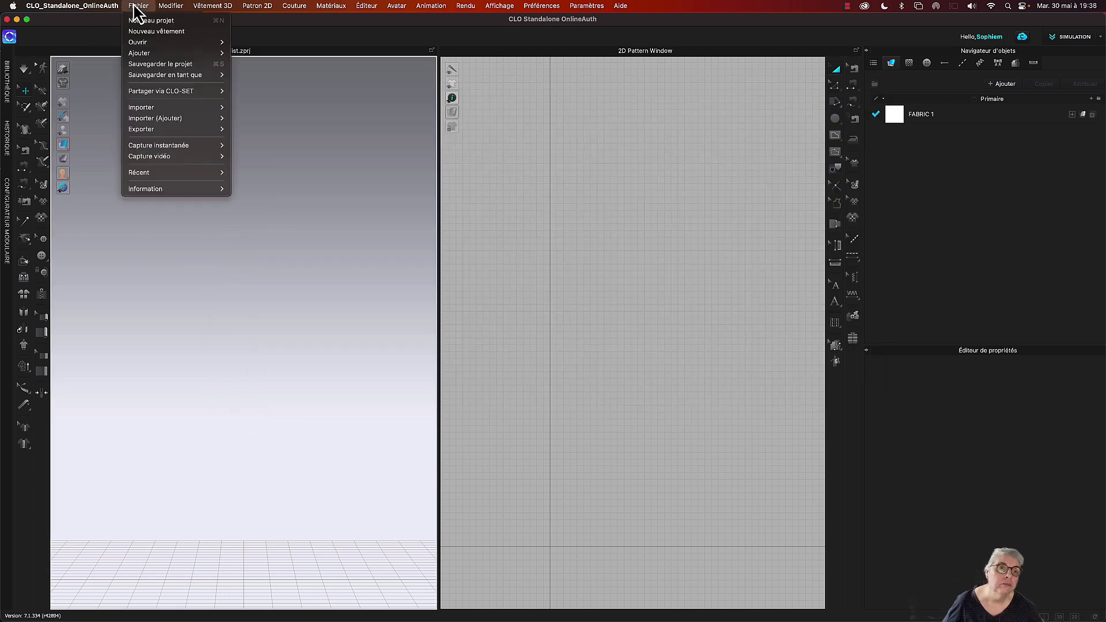
mouse_move(159, 132)
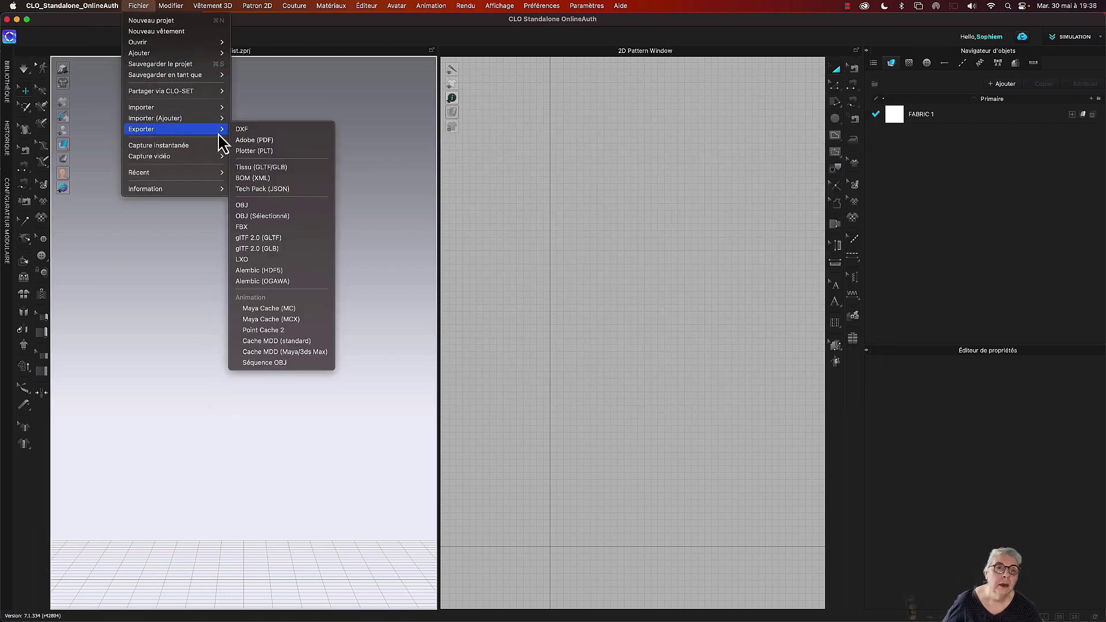
click(252, 207)
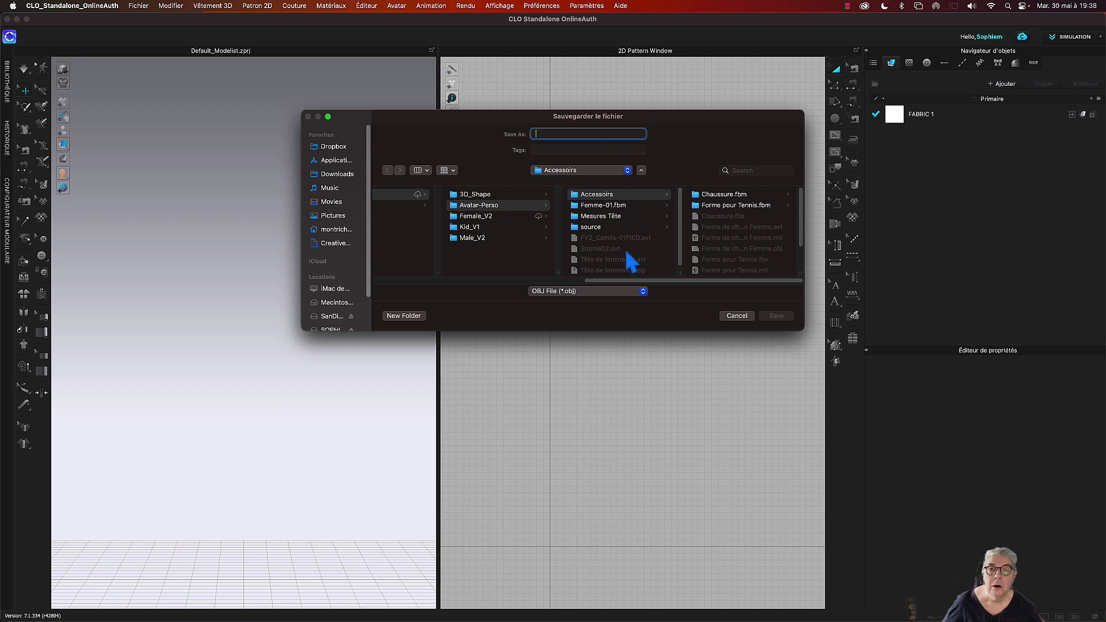
scroll(624, 247, down, 1)
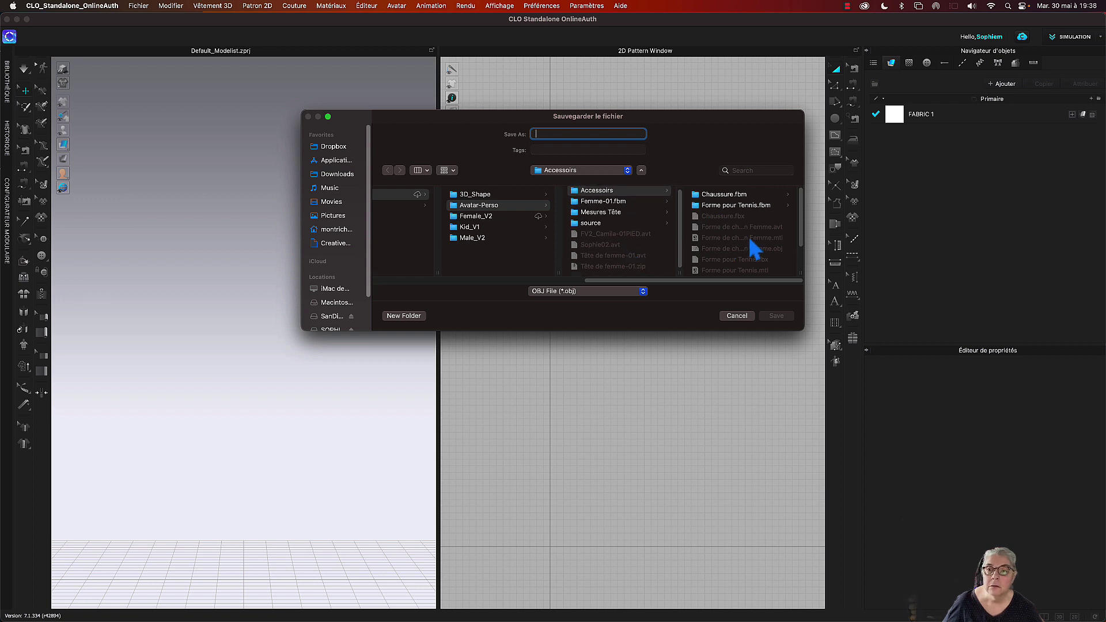
scroll(756, 253, down, 1)
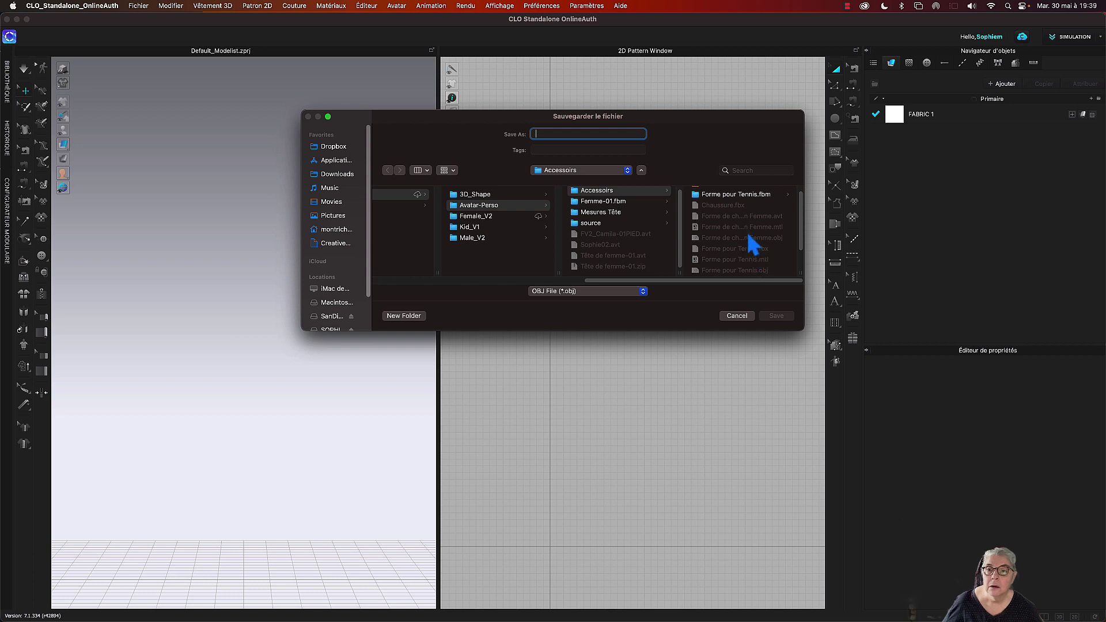
text(Forme de chaure talon Femme)
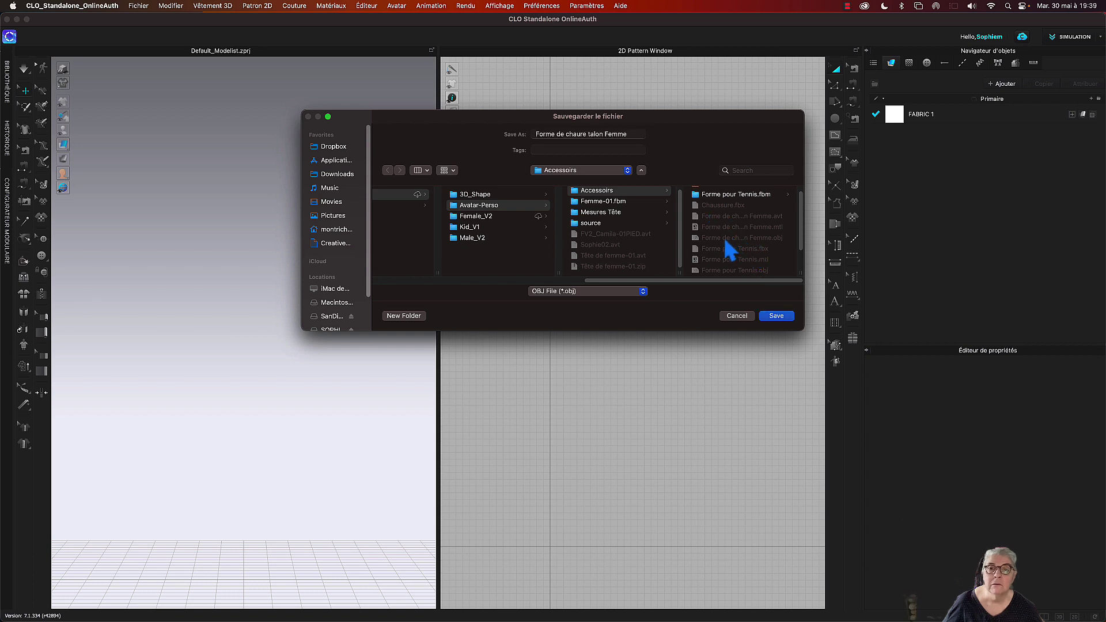
click(775, 315)
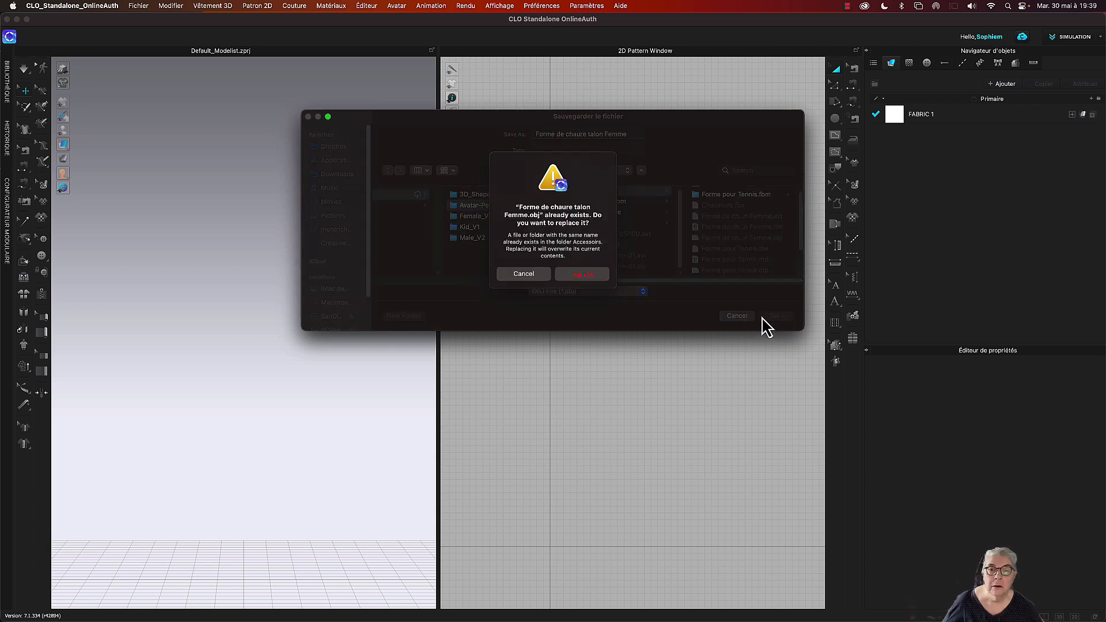
click(521, 274)
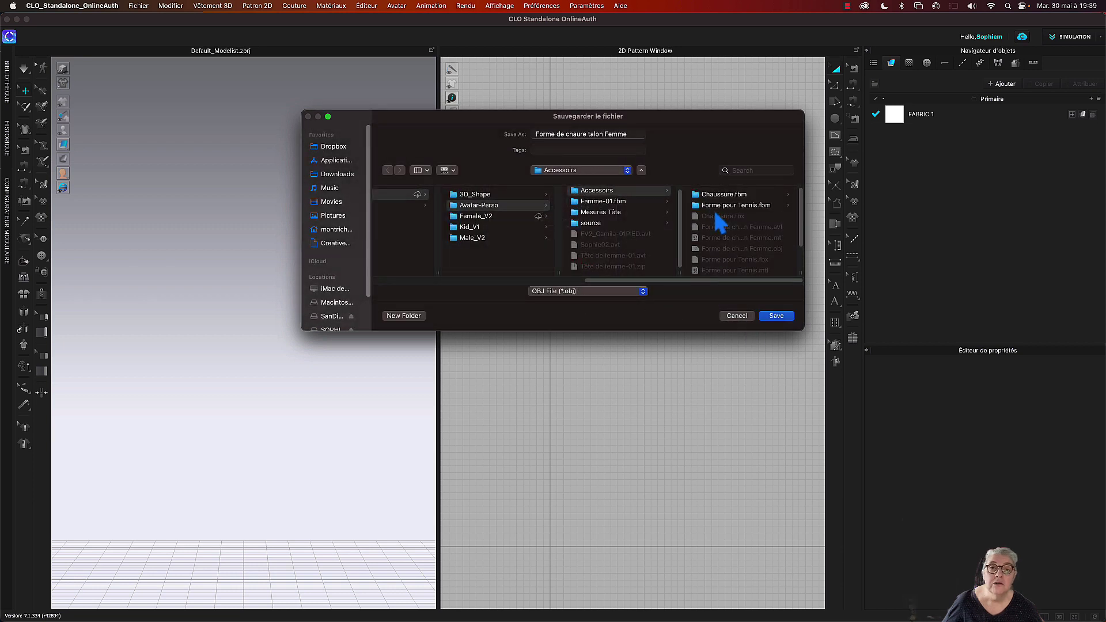
click(742, 317)
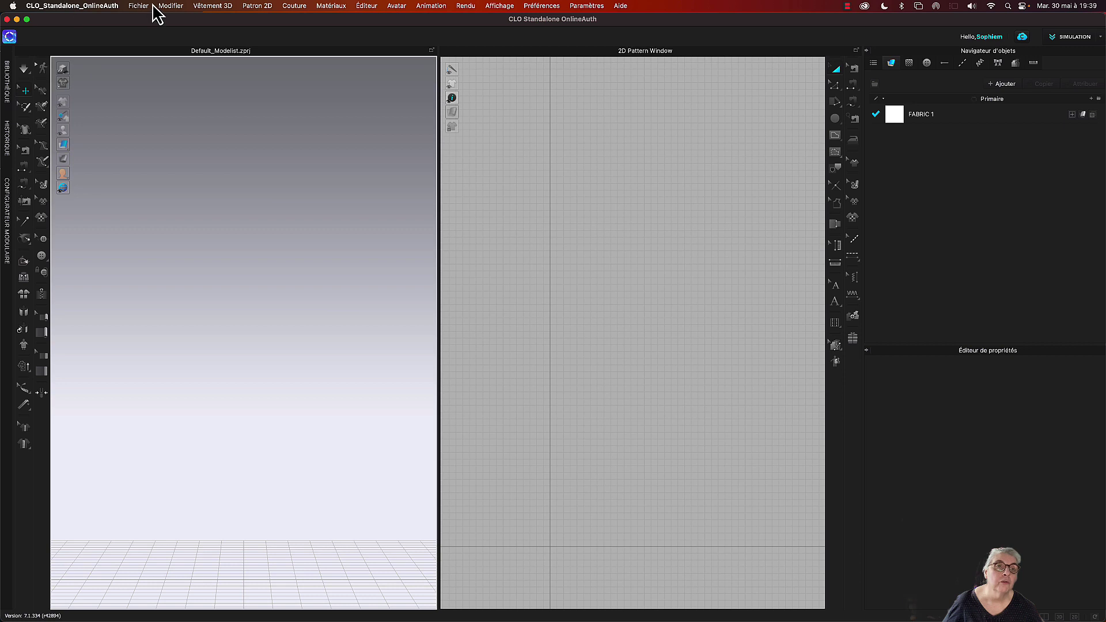
Step: Import Forme de chaure talon Femme.obj from the Accessoirs folder as an avatar, keeping the default millimetre scale at 100%
click(142, 6)
mouse_move(160, 132)
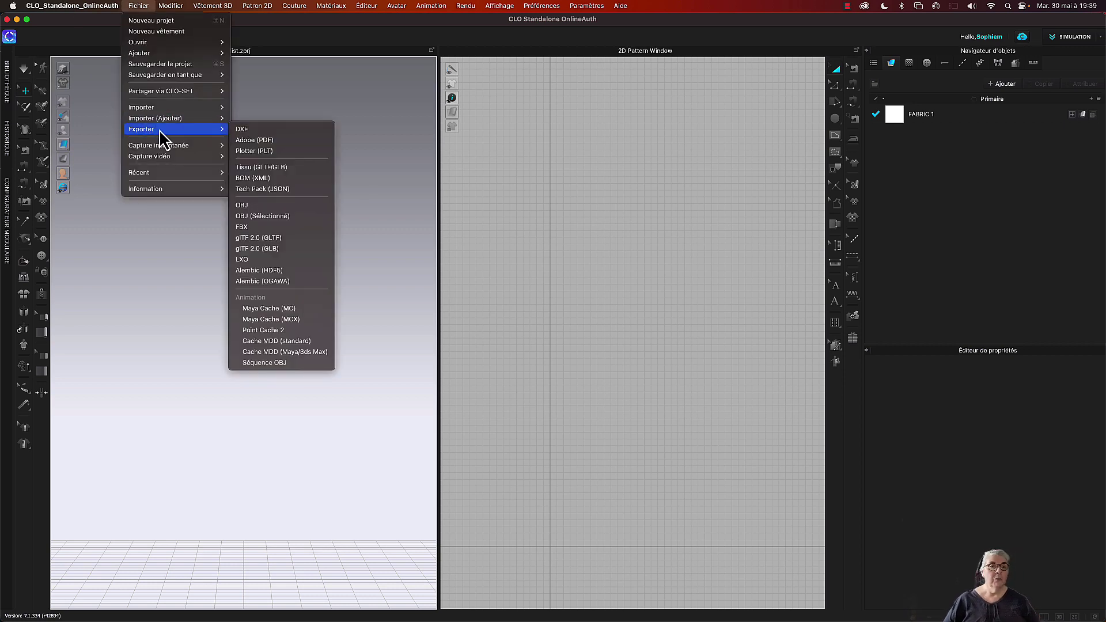
mouse_move(163, 108)
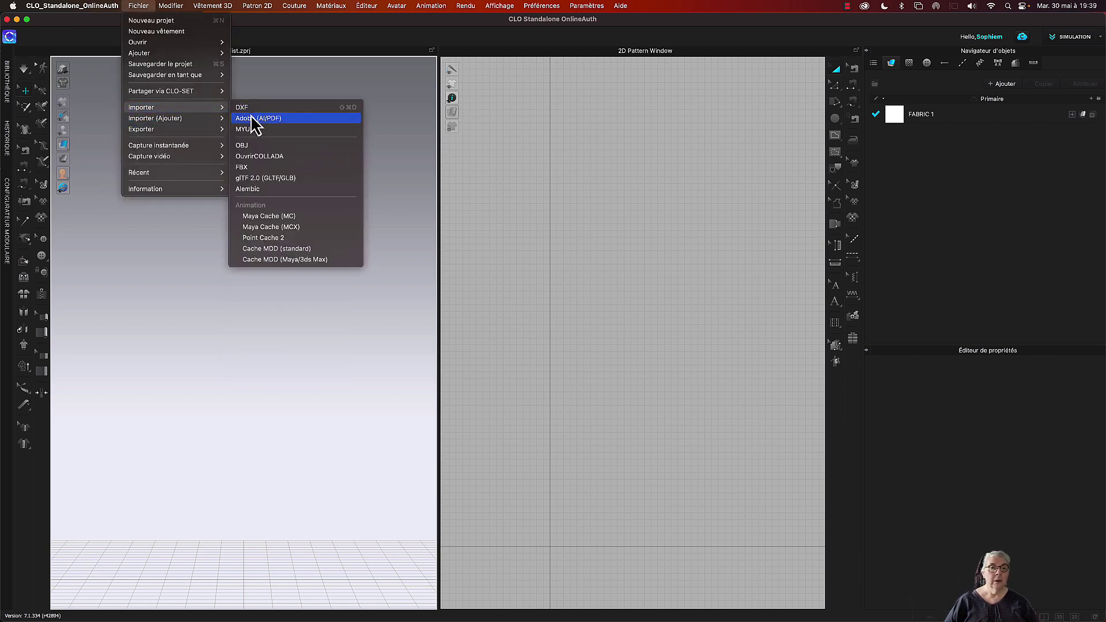
click(242, 145)
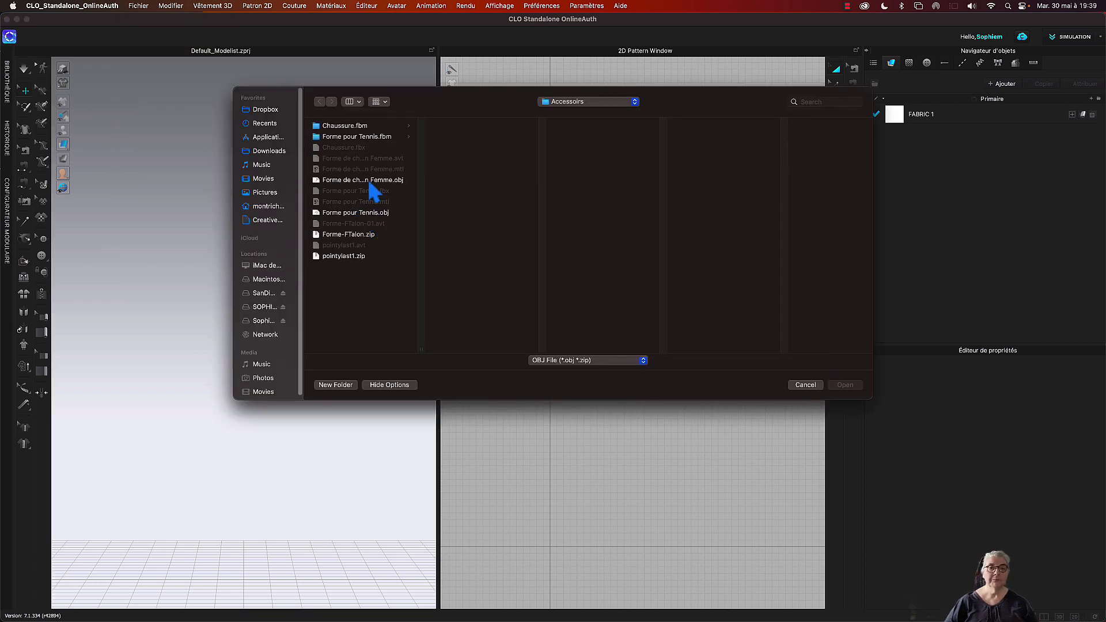
click(368, 181)
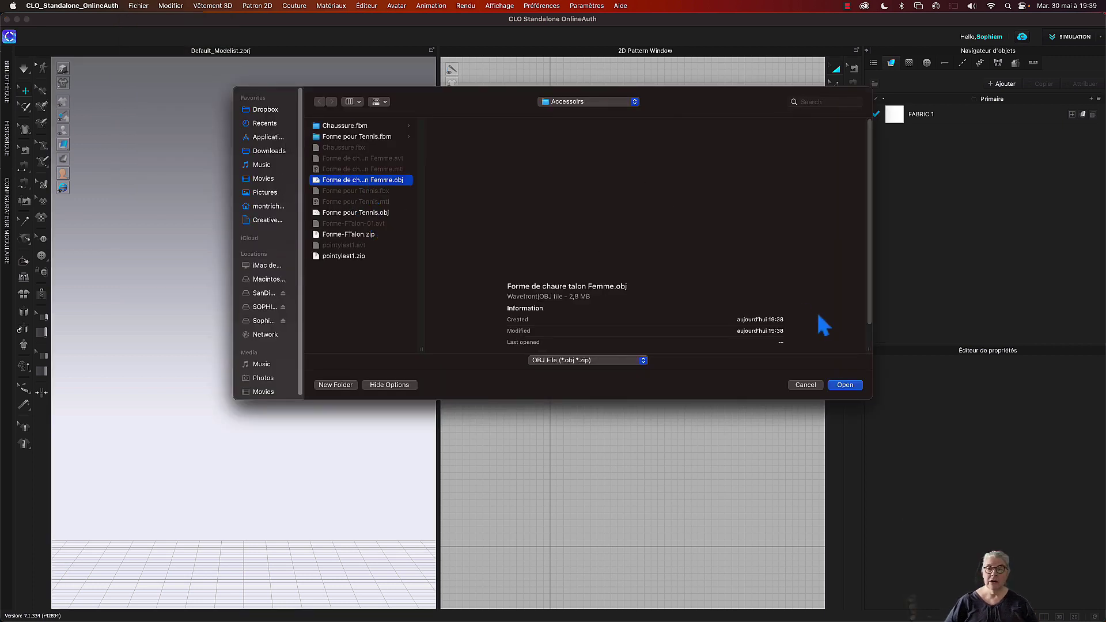
click(844, 384)
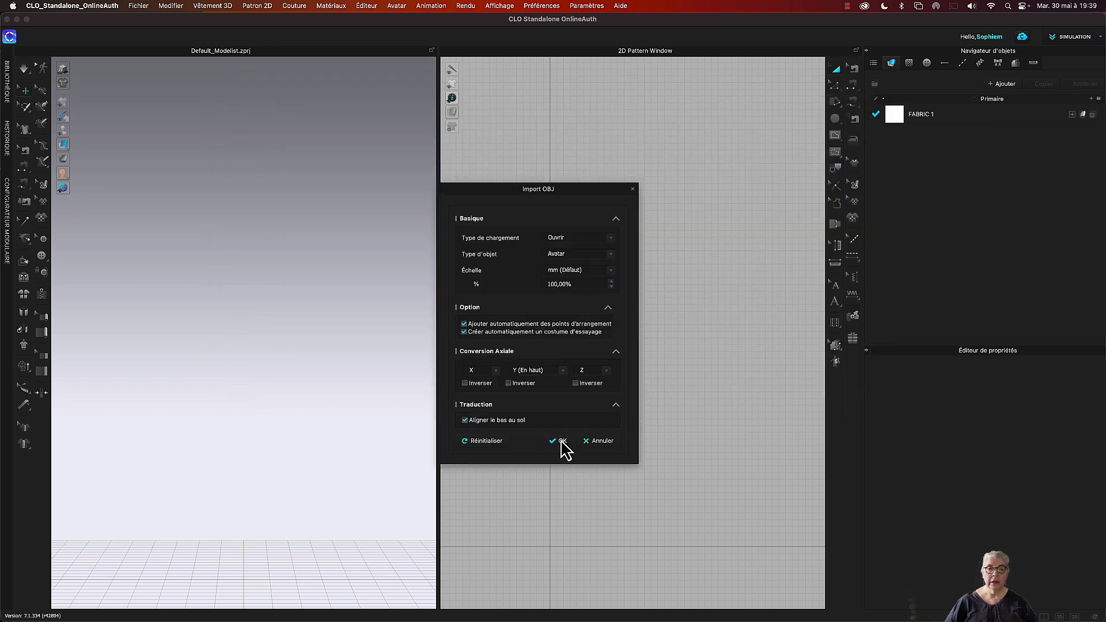
click(562, 442)
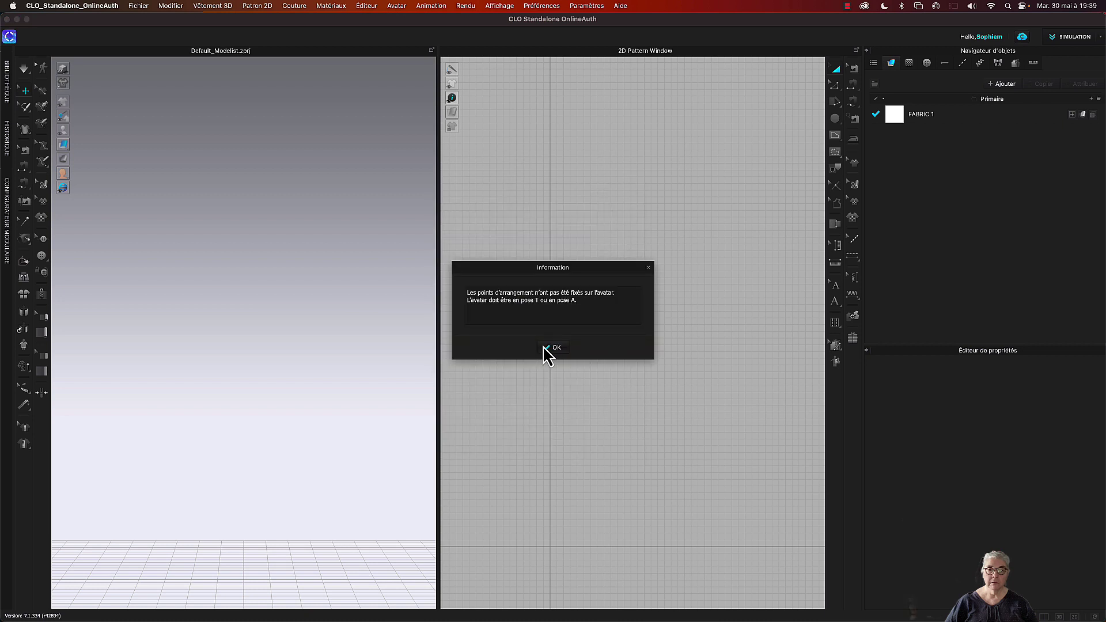
click(553, 347)
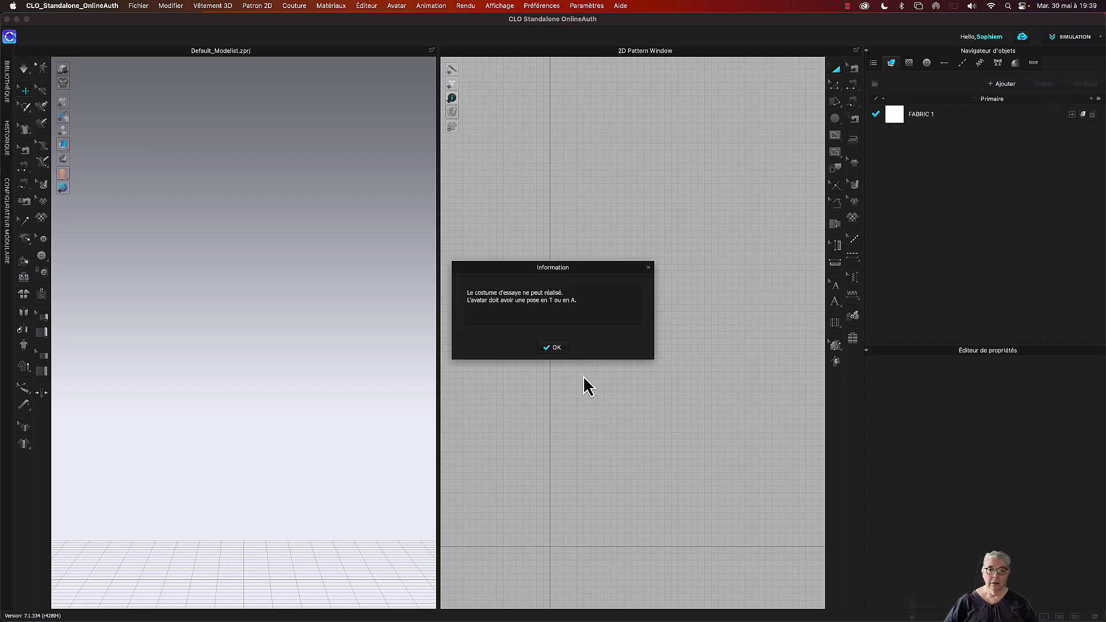
click(558, 348)
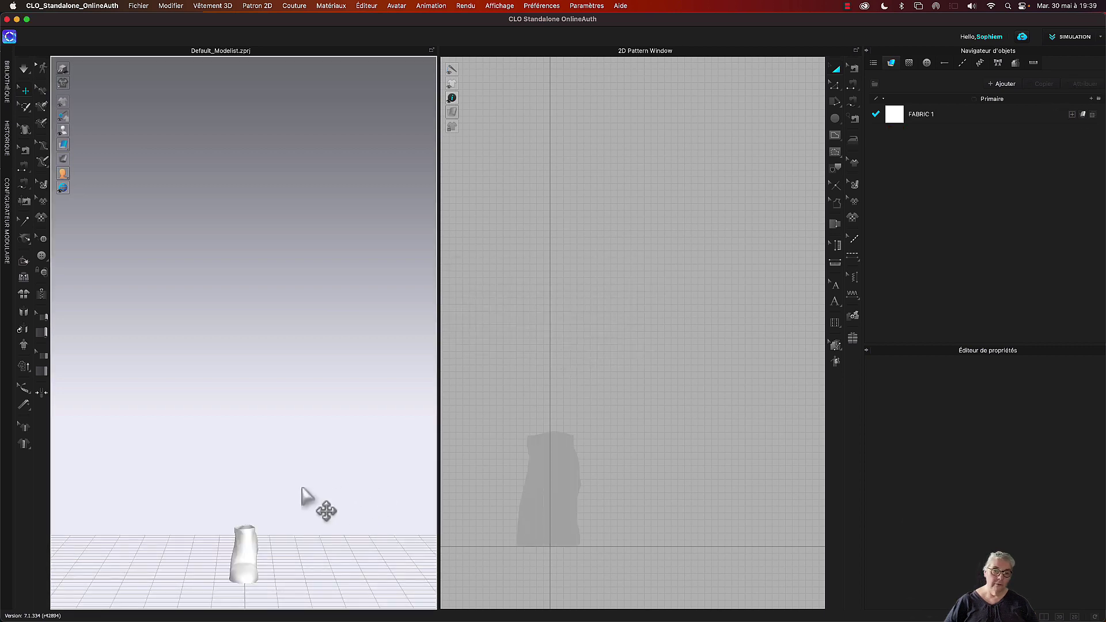
Step: Examine the imported shoe form from the front, side and above in 3D, along with its silhouette in the 2D pattern view
mouse_move(309, 487)
right_down()
mouse_move(370, 499)
mouse_move(349, 488)
mouse_move(301, 501)
right_up()
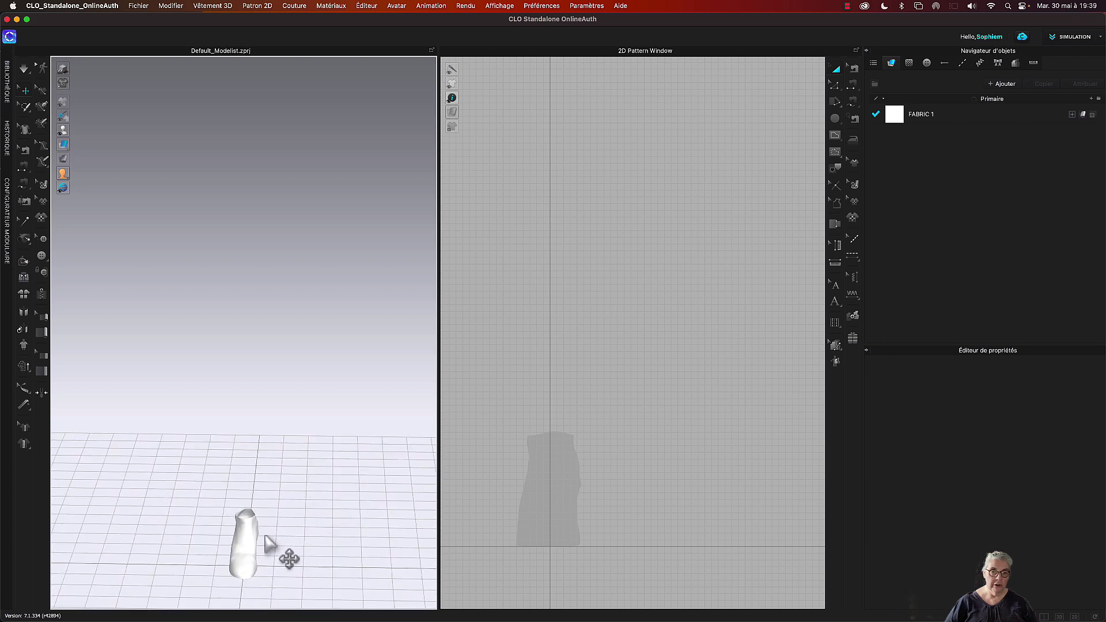
click(248, 540)
scroll(659, 501, up, 3)
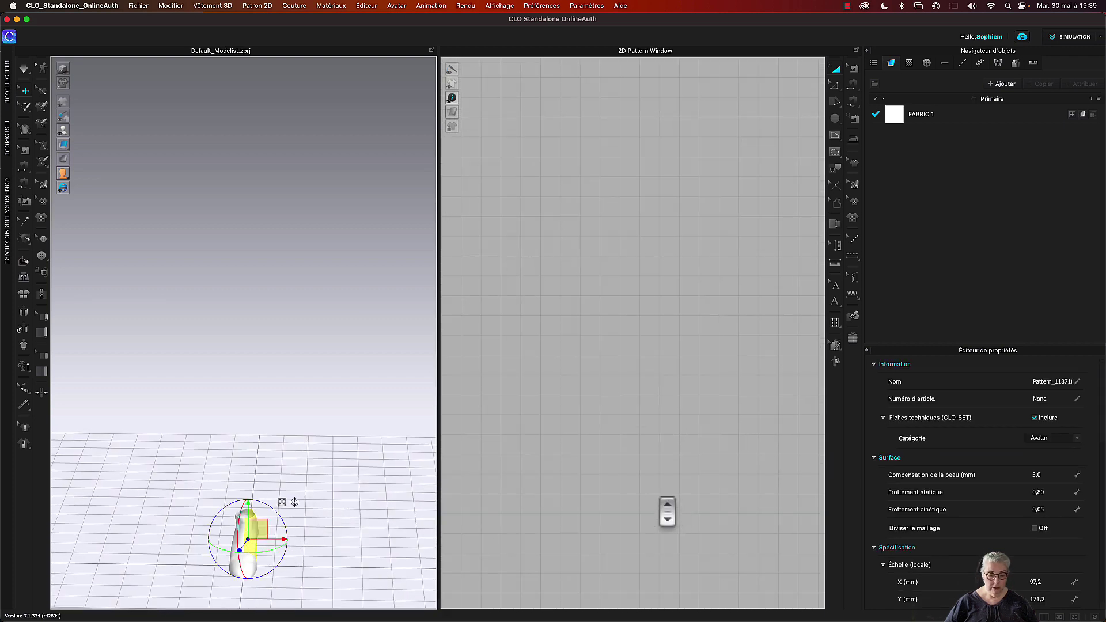
drag(617, 487, 623, 456)
middle_drag(623, 455, 697, 322)
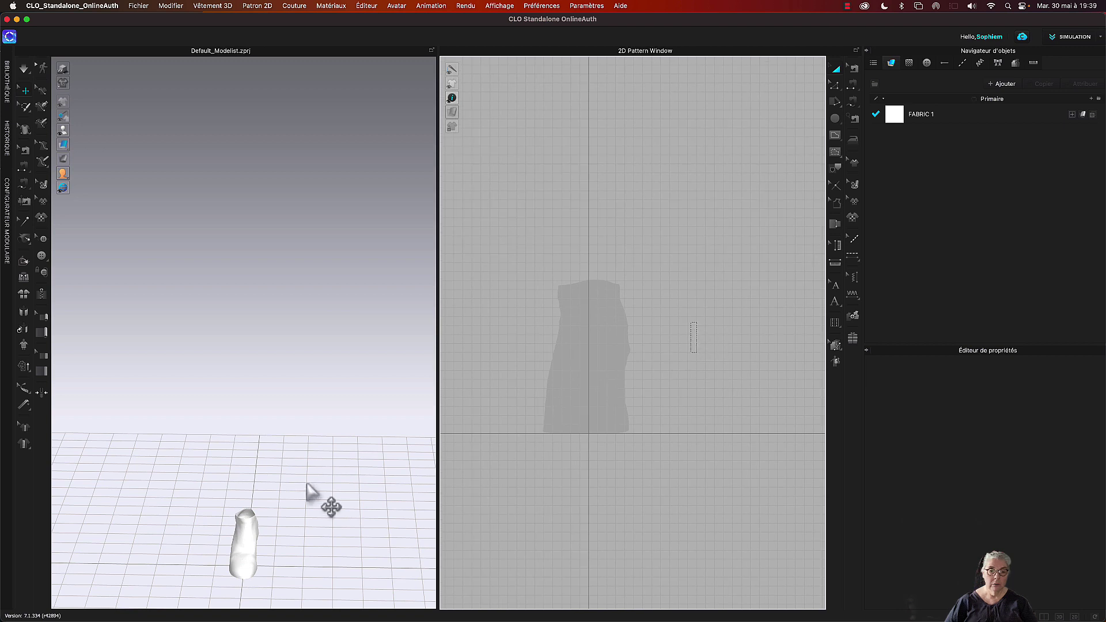
scroll(316, 499, up, 1)
middle_drag(301, 572, 312, 387)
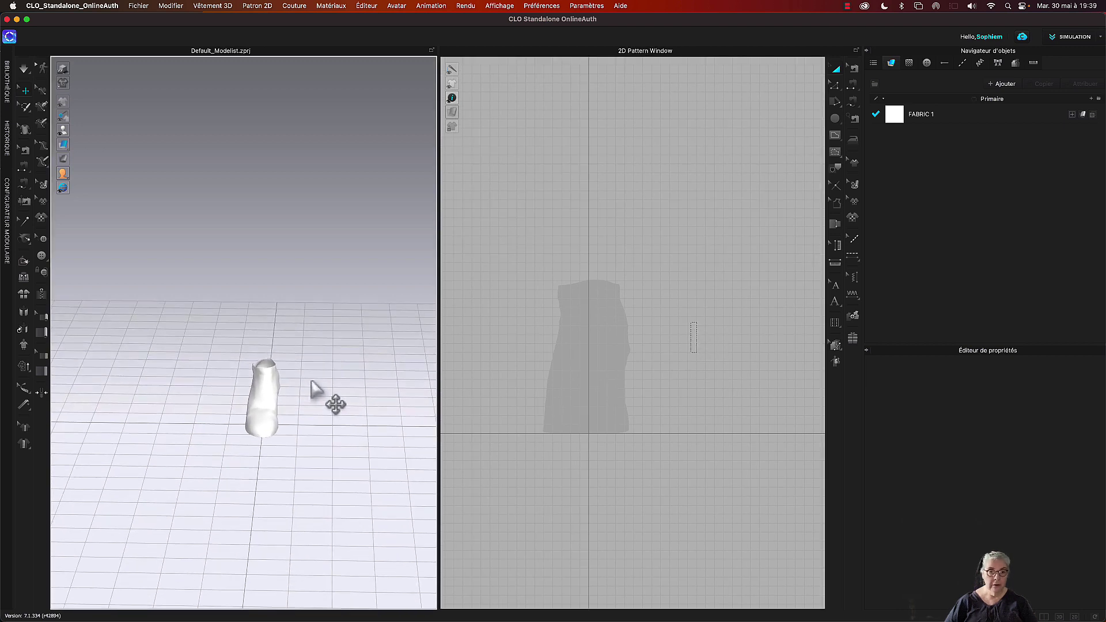
scroll(311, 383, up, 2)
click(295, 441)
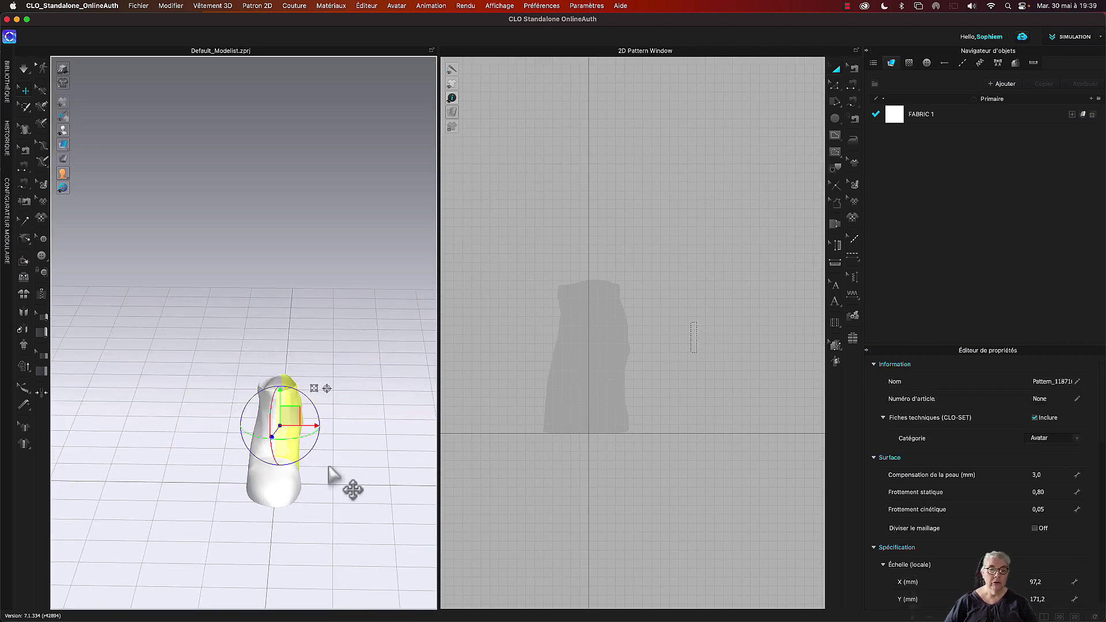
right_drag(331, 466, 387, 461)
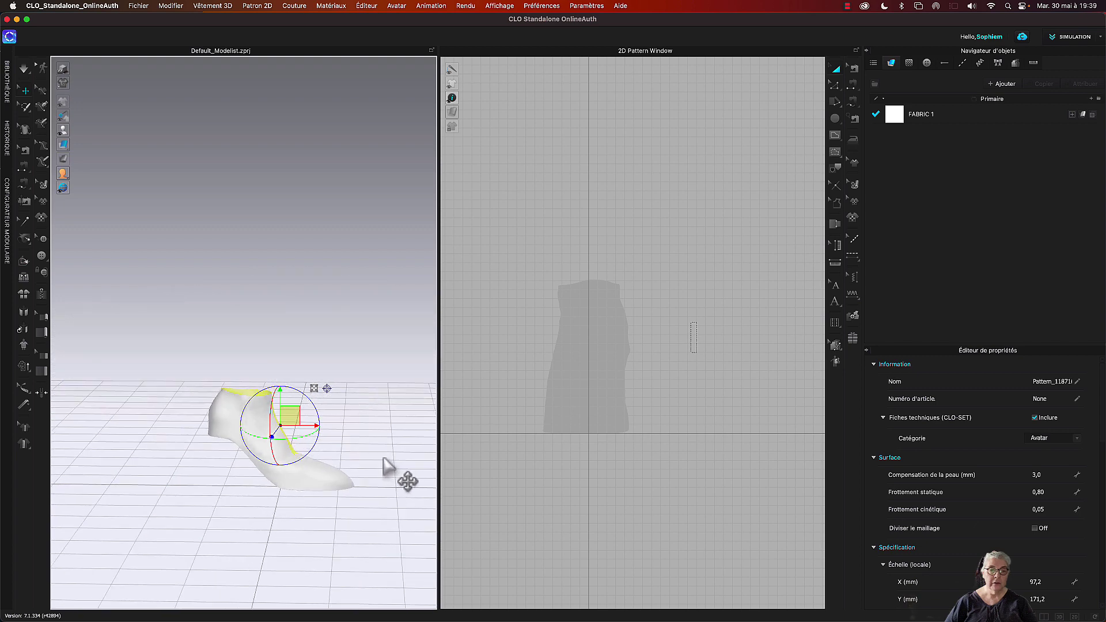
scroll(386, 461, up, 2)
scroll(385, 461, up, 1)
click(382, 451)
scroll(378, 441, down, 3)
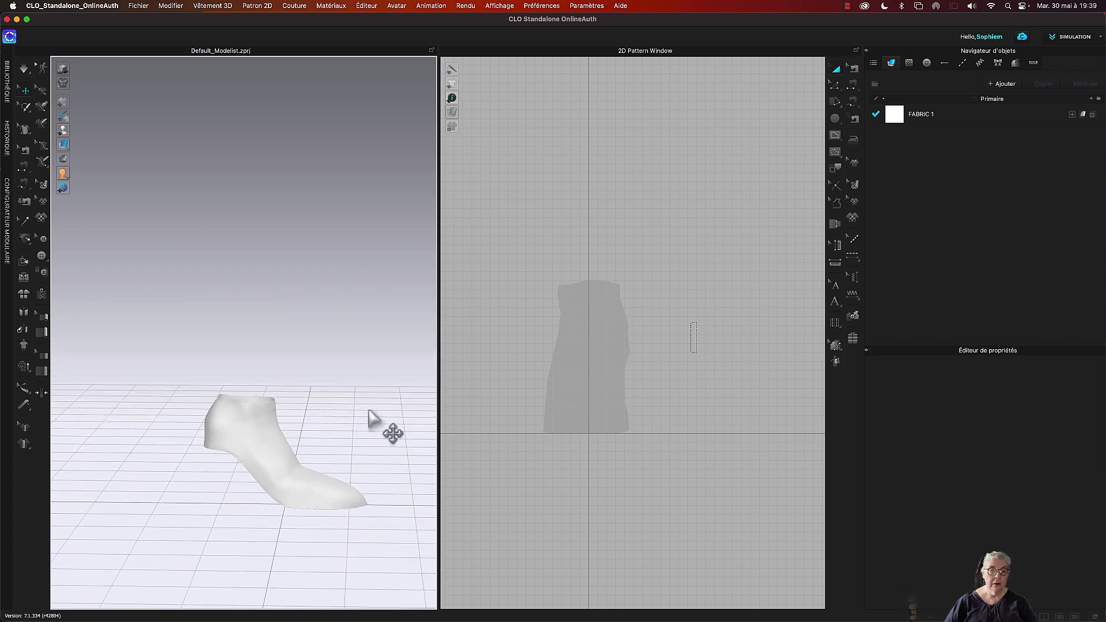
right_drag(375, 397, 316, 396)
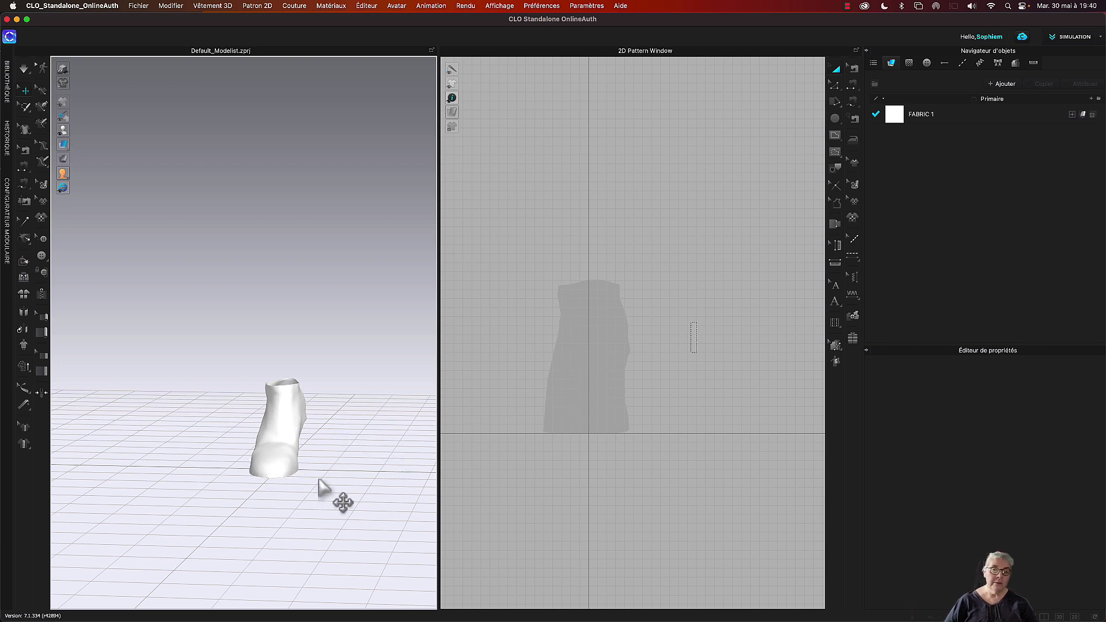
mouse_move(321, 489)
right_down()
mouse_move(395, 499)
mouse_move(388, 483)
mouse_move(339, 504)
mouse_move(322, 488)
right_up()
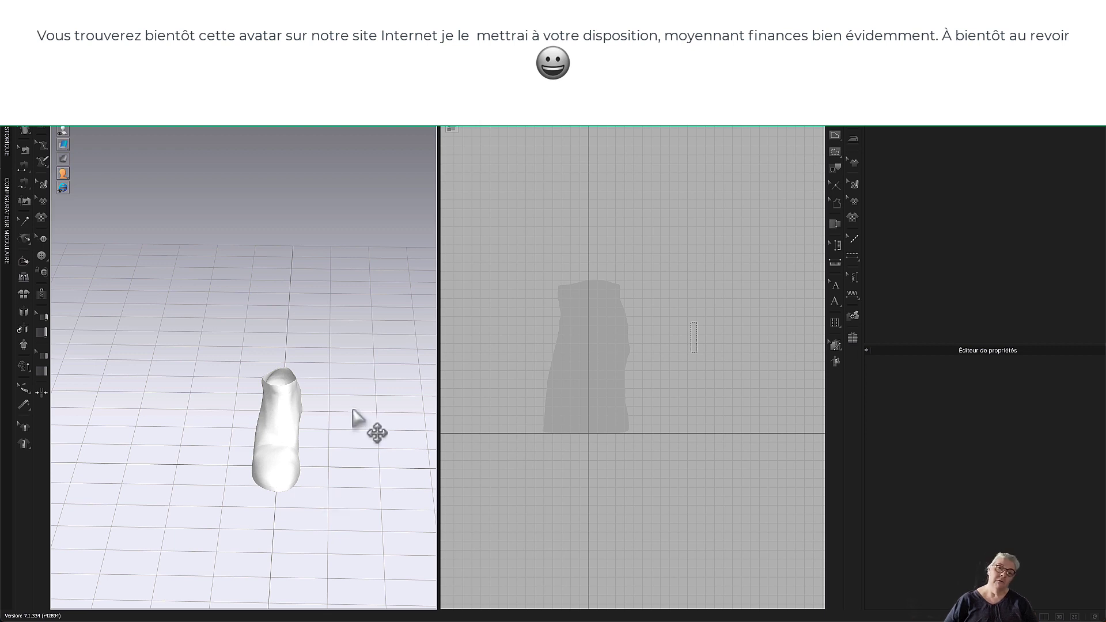
right_drag(374, 421, 424, 409)
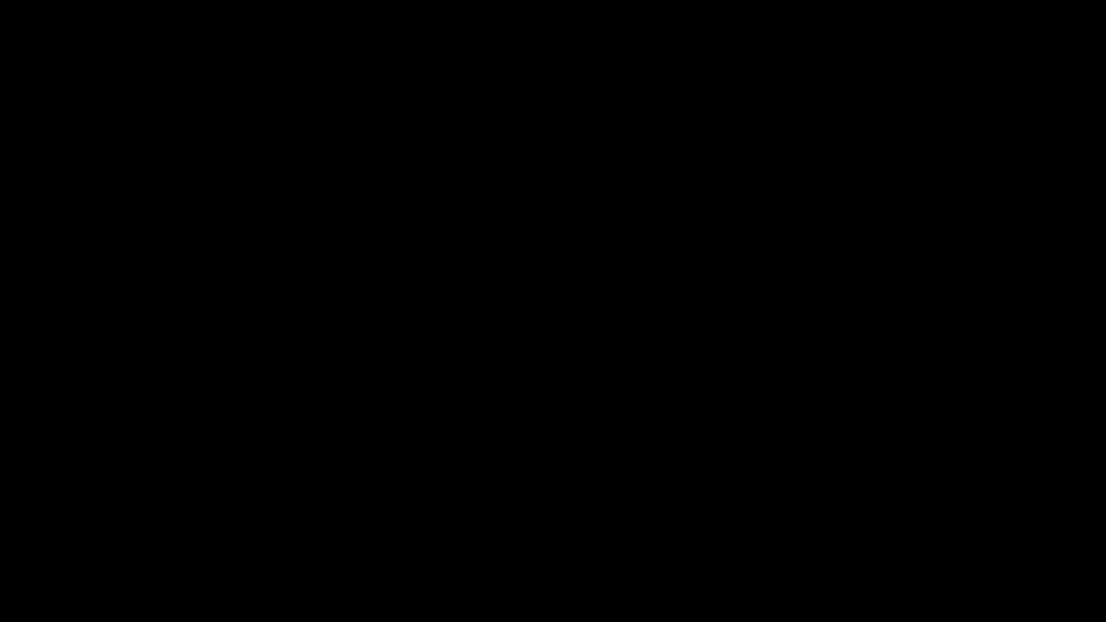